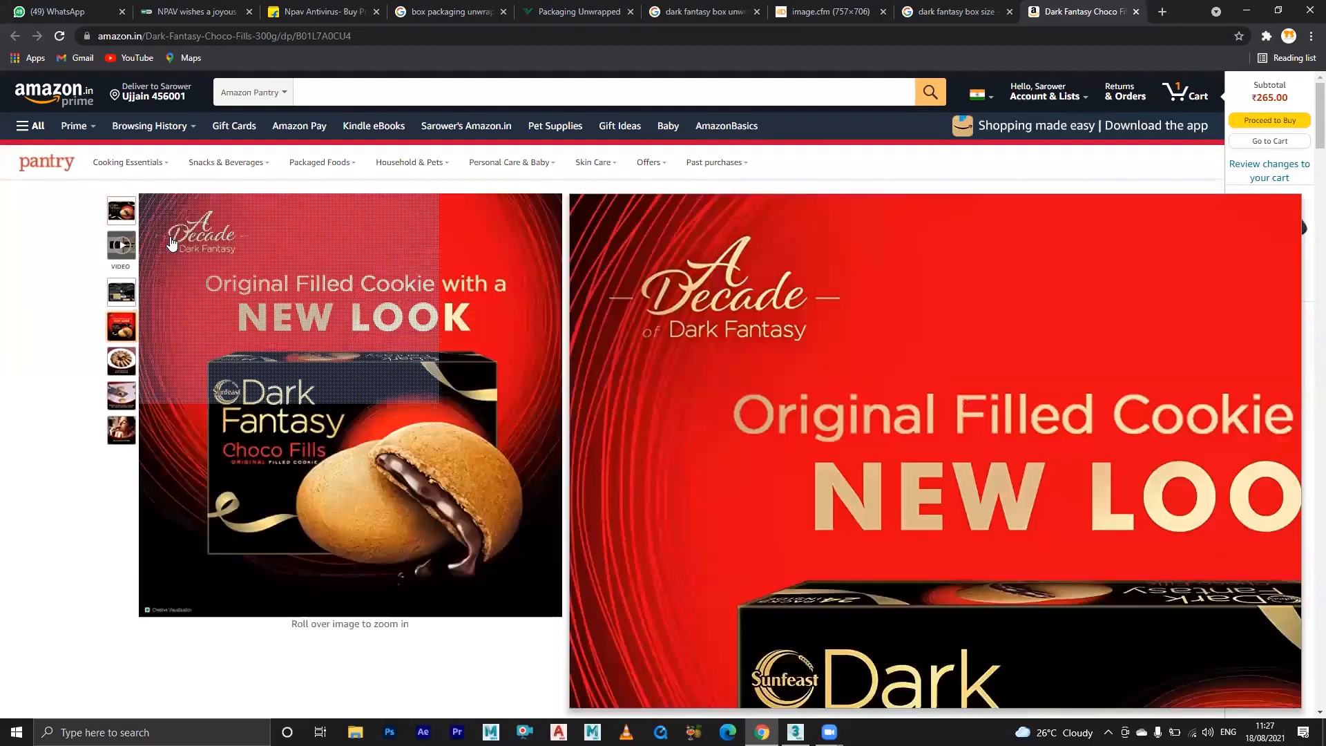
- Show the front image of the Dark Fantasy box and check the package dimensions on the product page
click(121, 211)
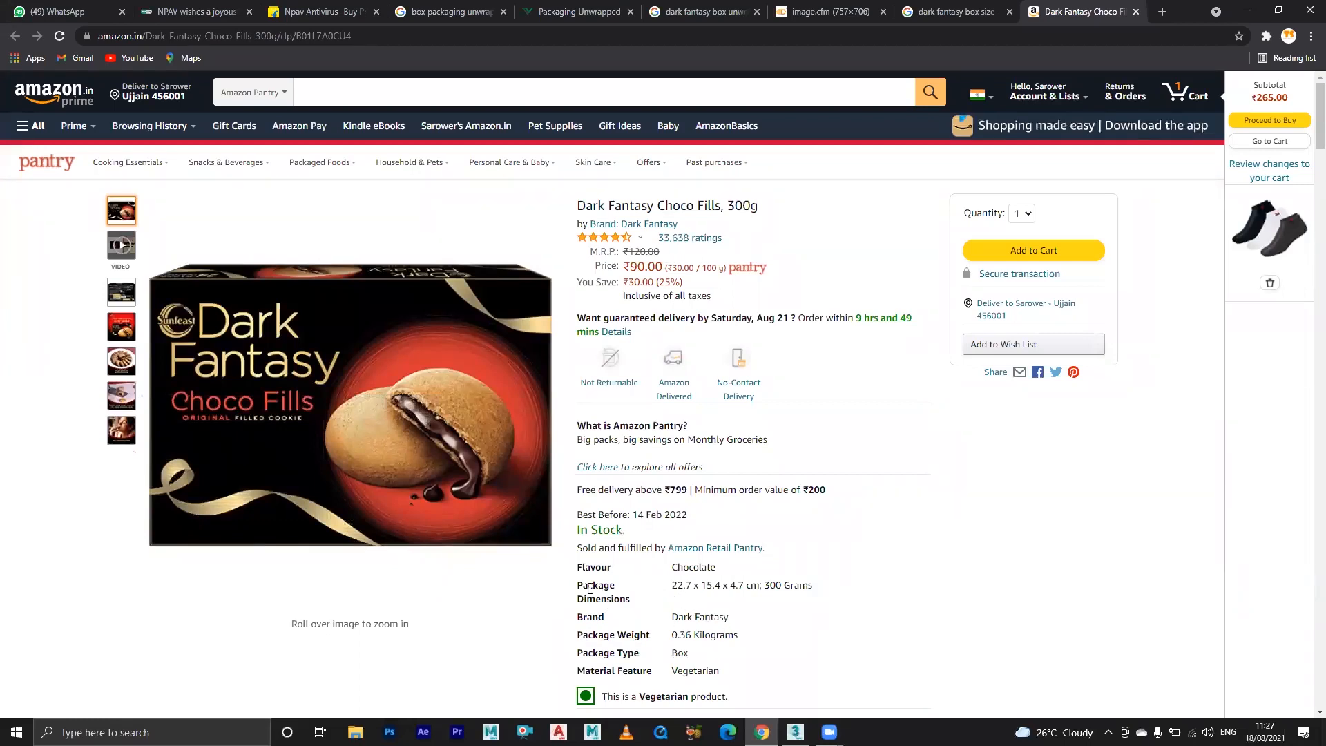
drag(582, 585, 826, 594)
click(826, 595)
- Switch to 3ds Max and set the display unit scale to metric centimeters
click(796, 732)
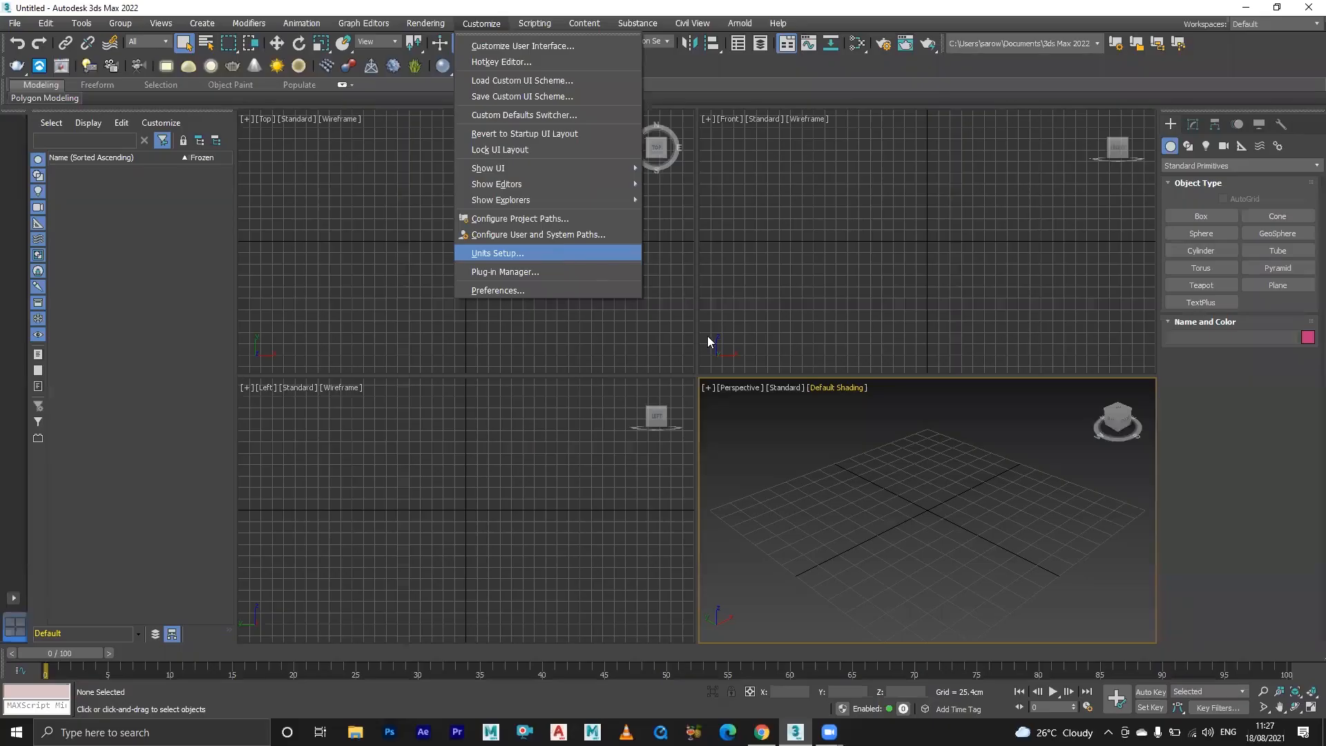
key(Return)
click(618, 316)
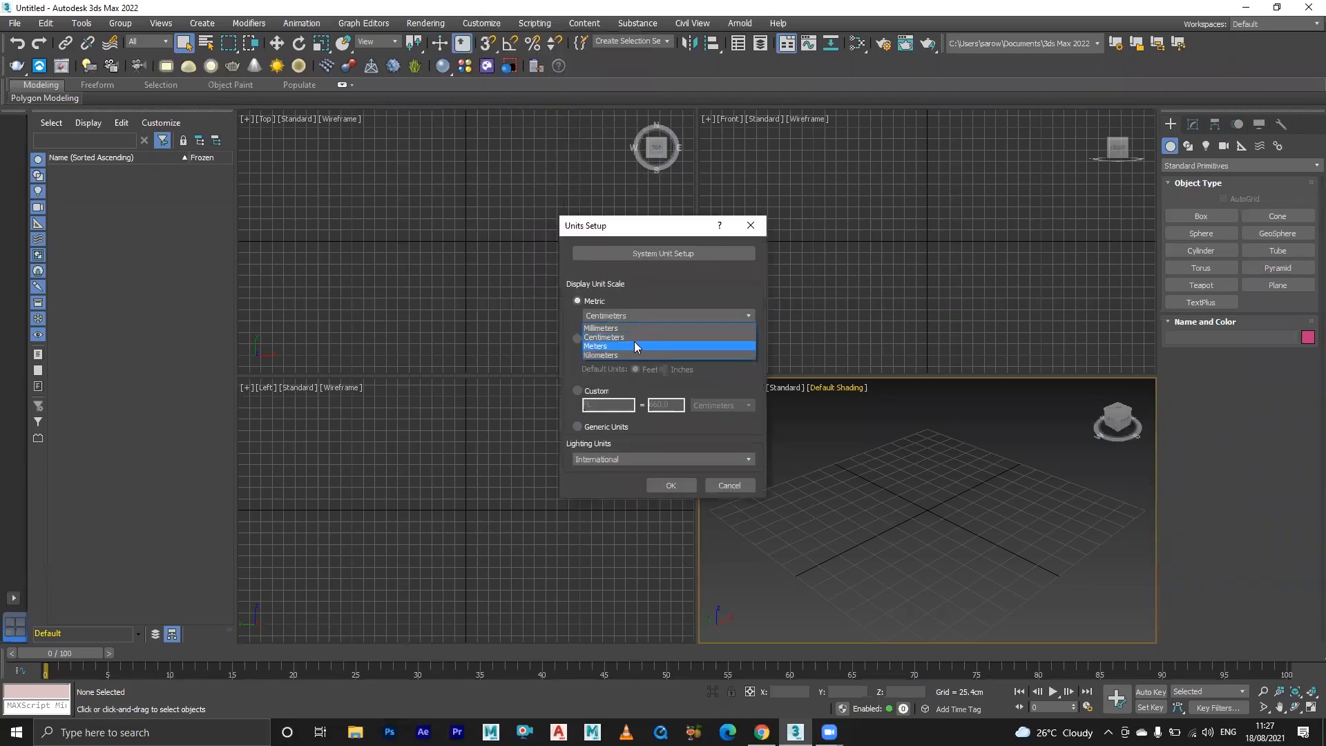
click(633, 337)
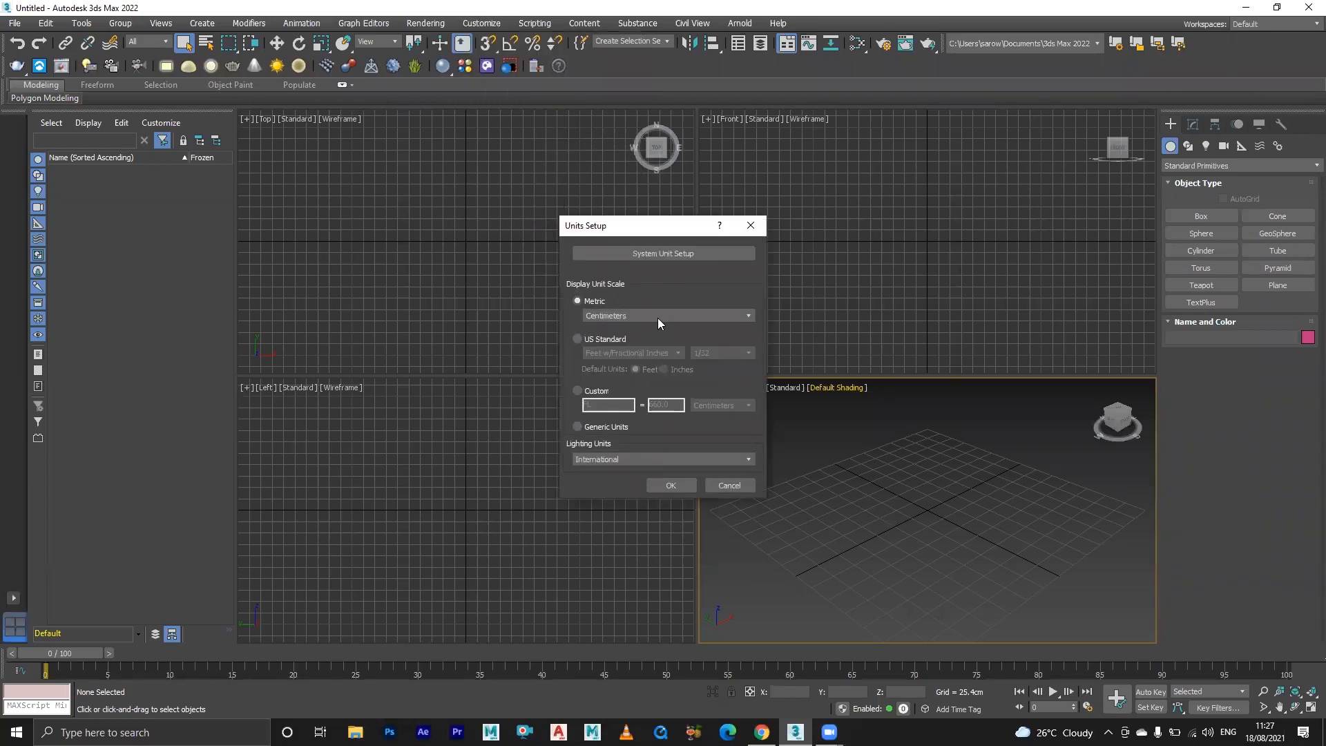
click(680, 489)
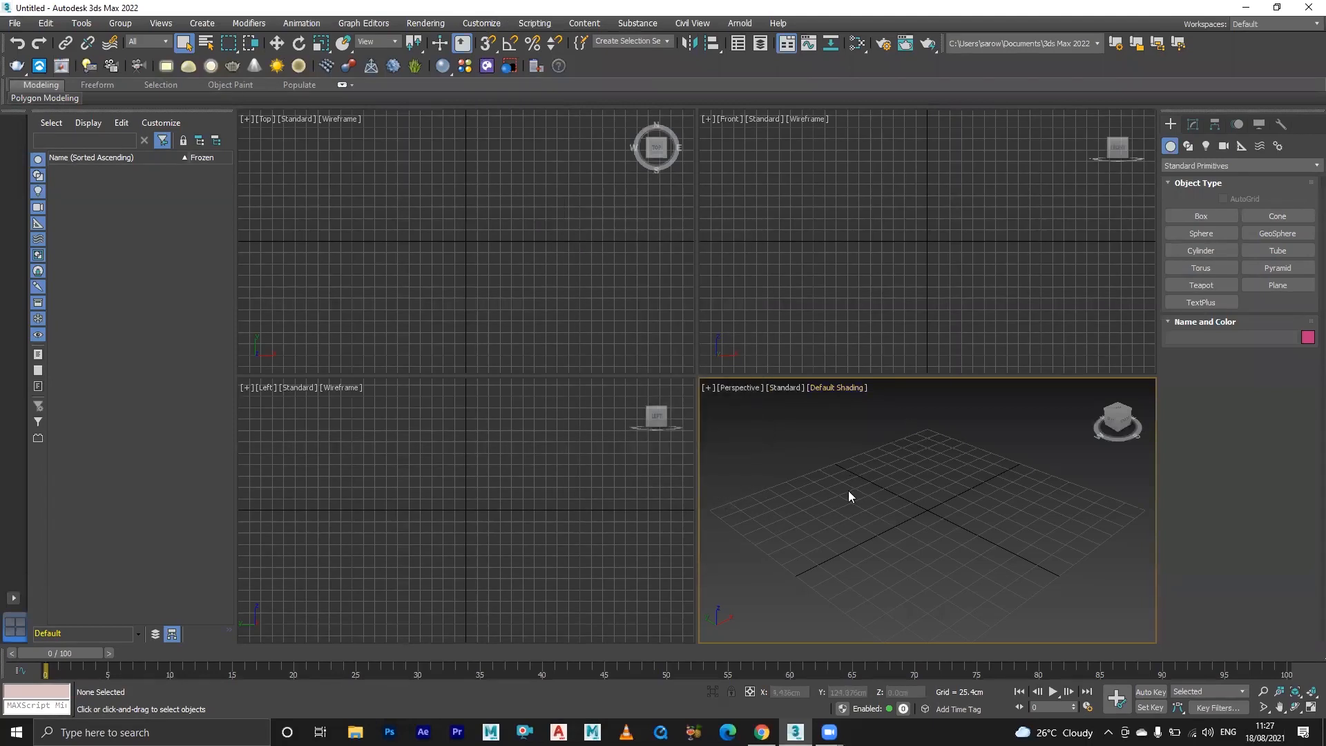
- Create a box about 144 cm long, 82 cm wide and 47 cm high in the Perspective view and maximize that view
click(1201, 217)
drag(827, 504, 967, 524)
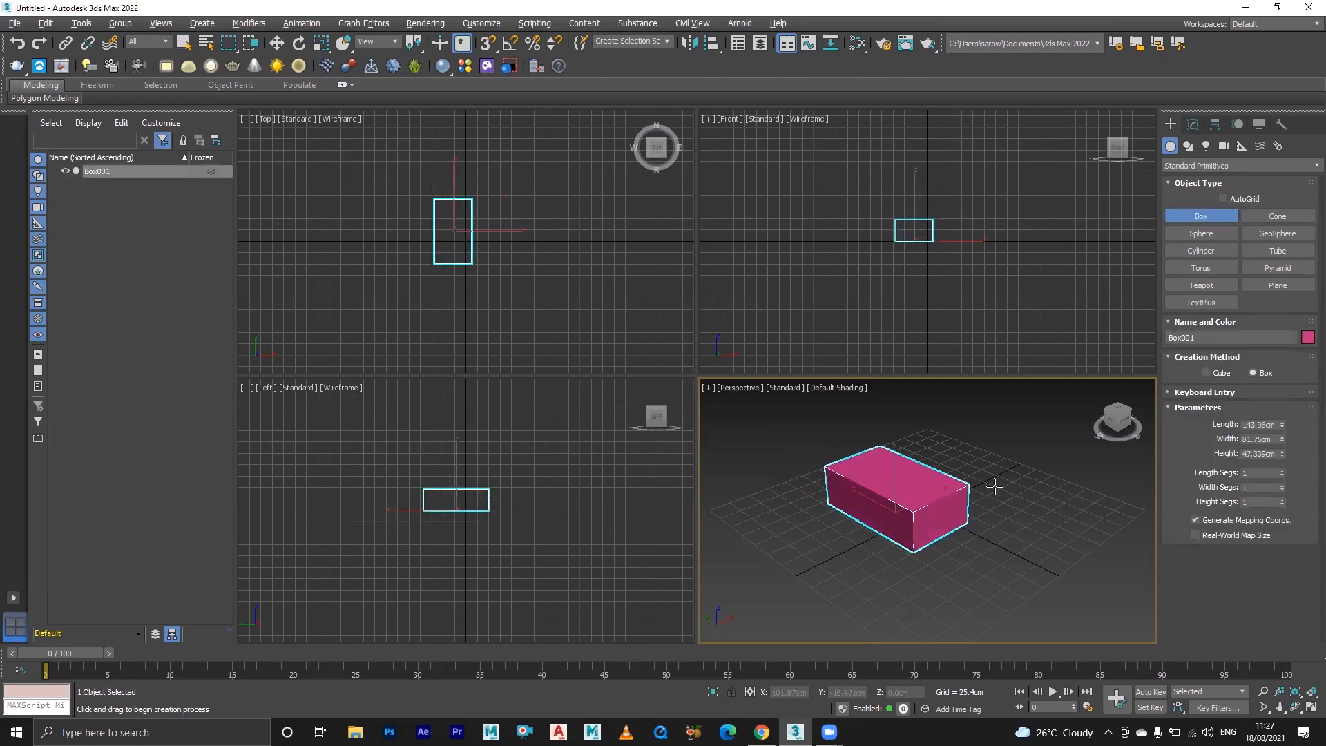
key(alt+w)
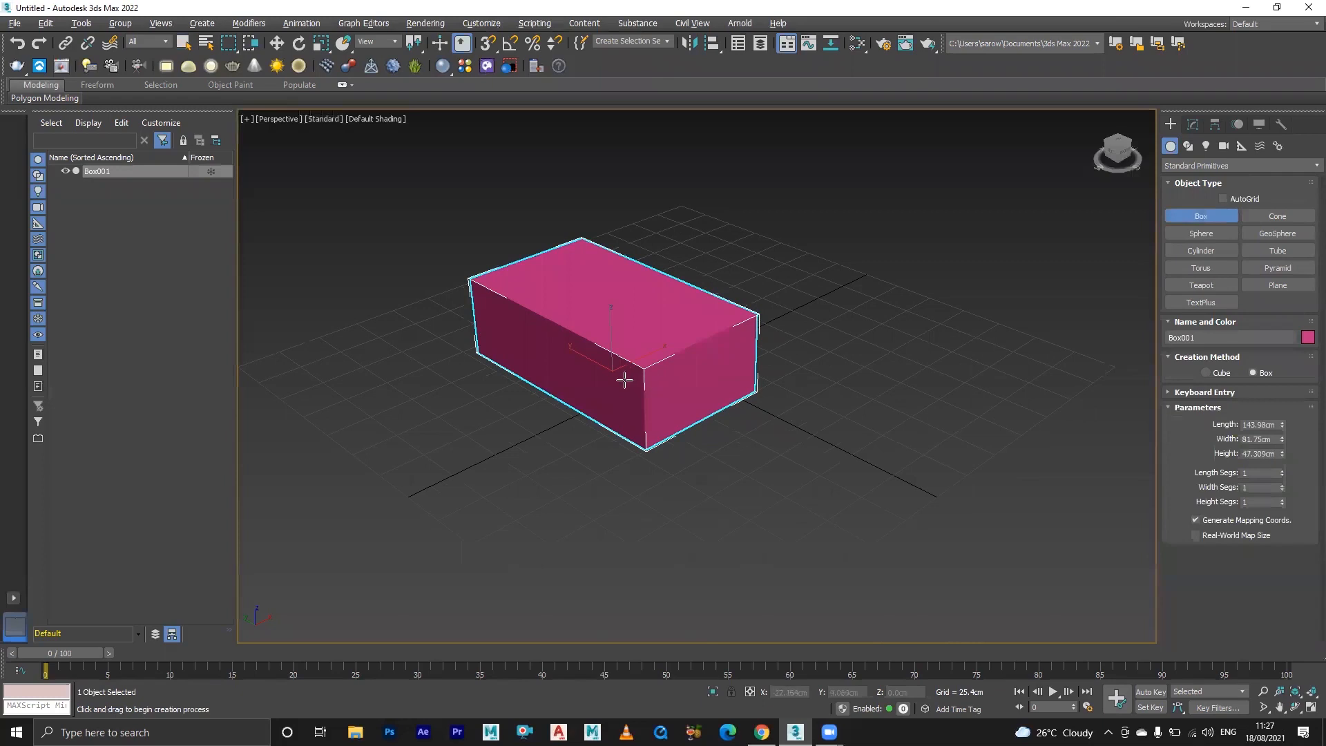
alt+middle_drag(626, 380, 661, 385)
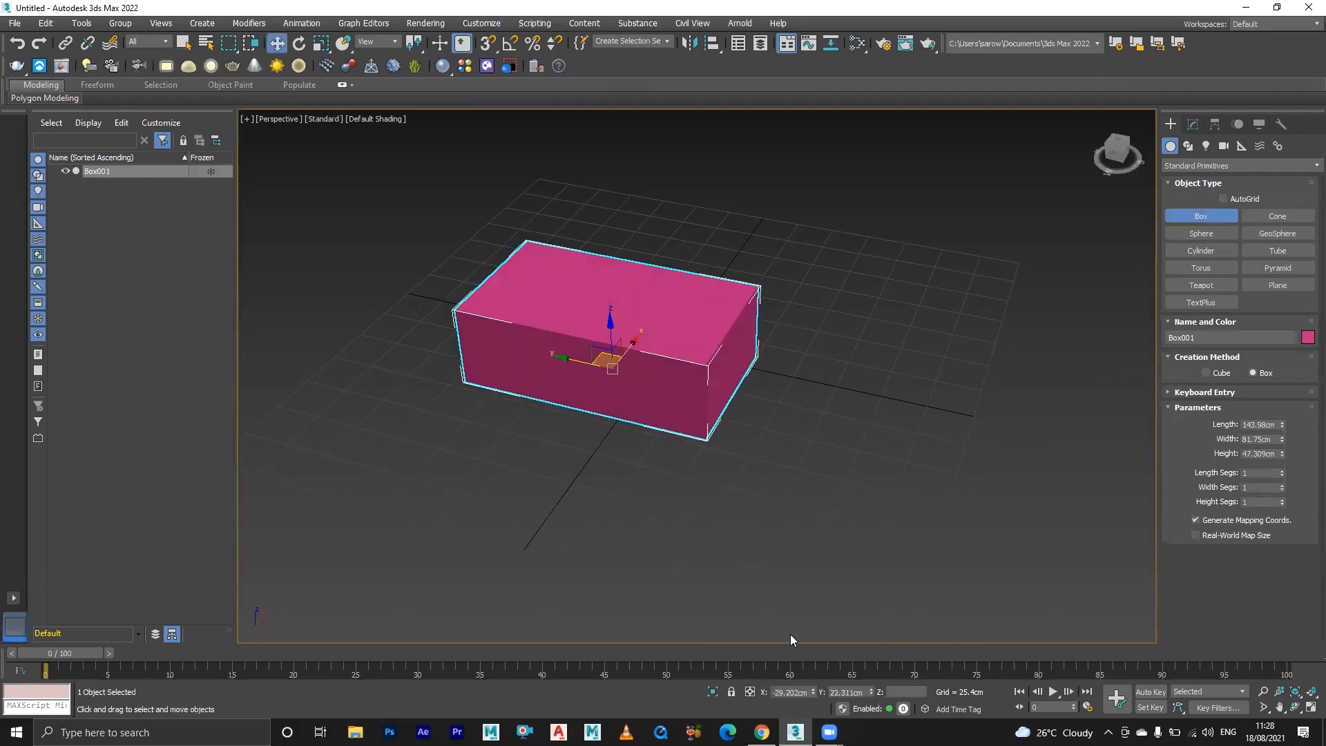
- Move the box to the scene origin by setting its X and Y position to 0 cm
key(w)
right_click(813, 692)
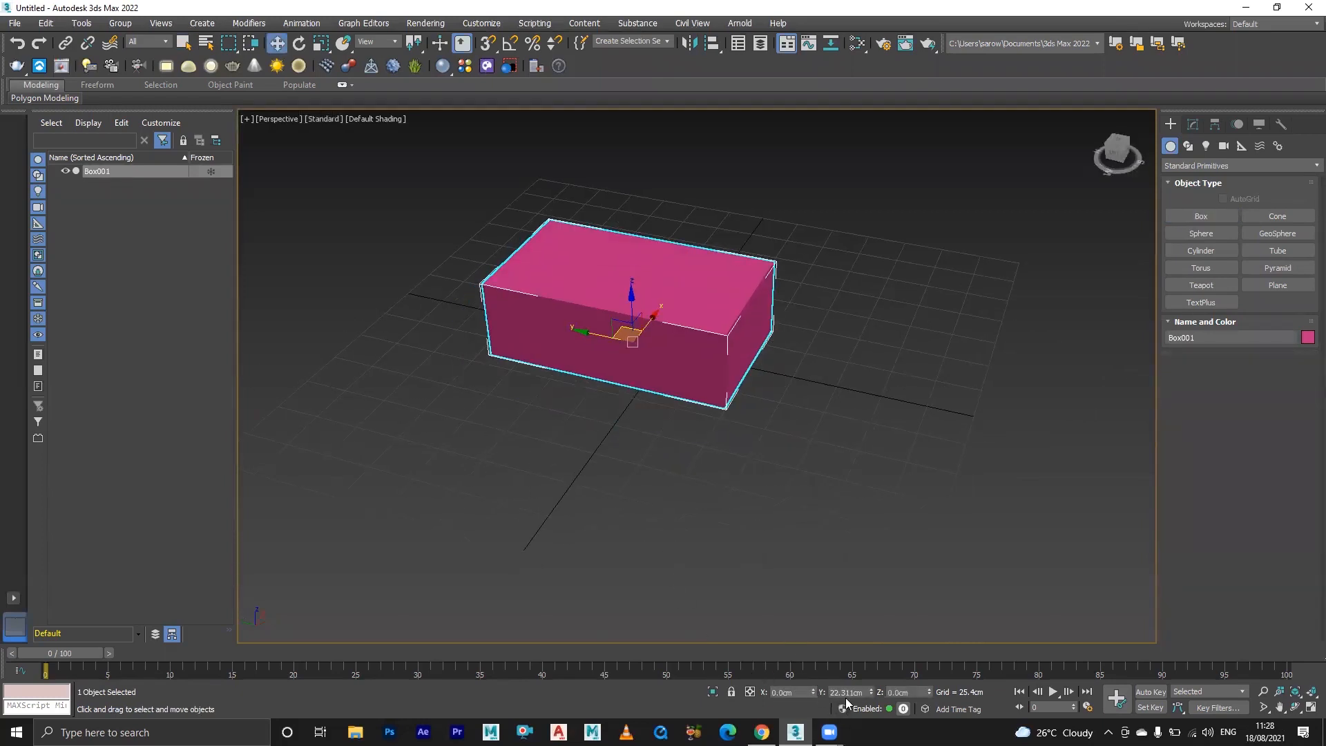
right_click(870, 694)
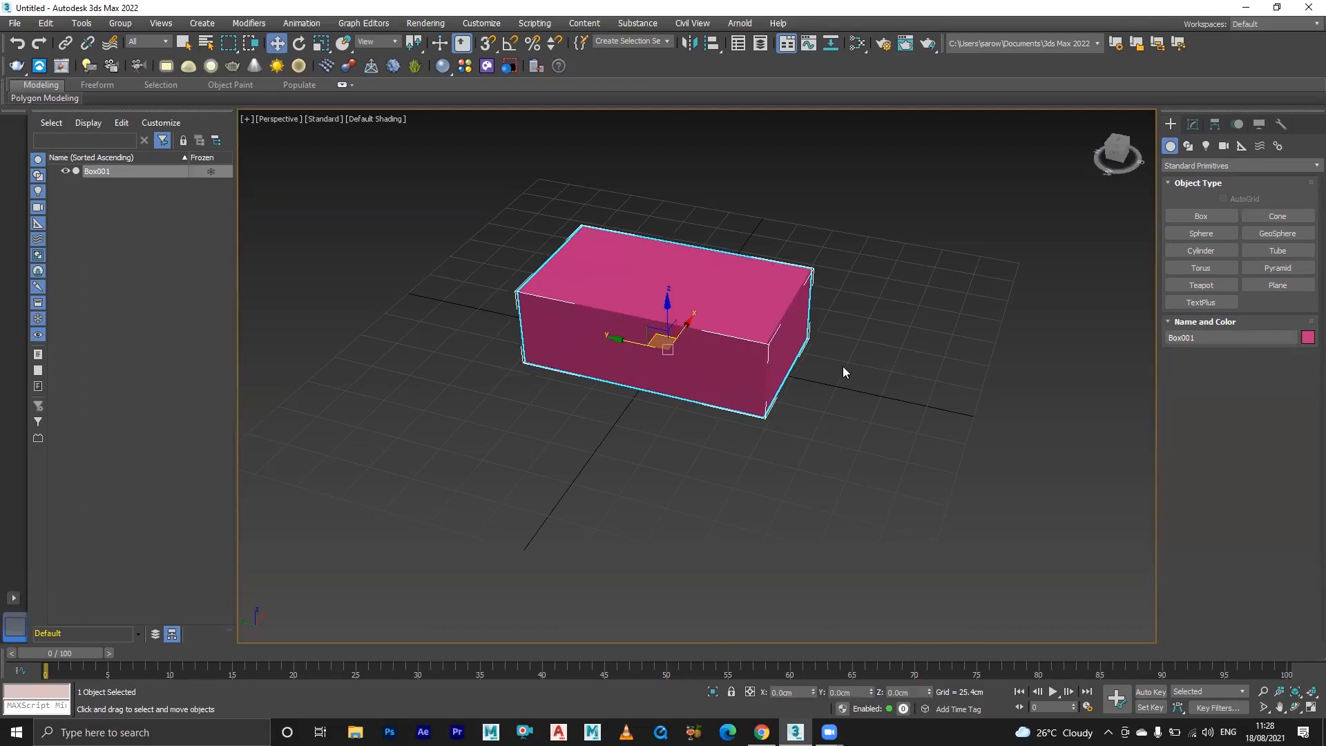
- Set the box's length to 22.7 cm, matching the package dimensions on the product page
scroll(843, 366, up, 2)
scroll(624, 371, up, 2)
middle_drag(602, 349, 664, 363)
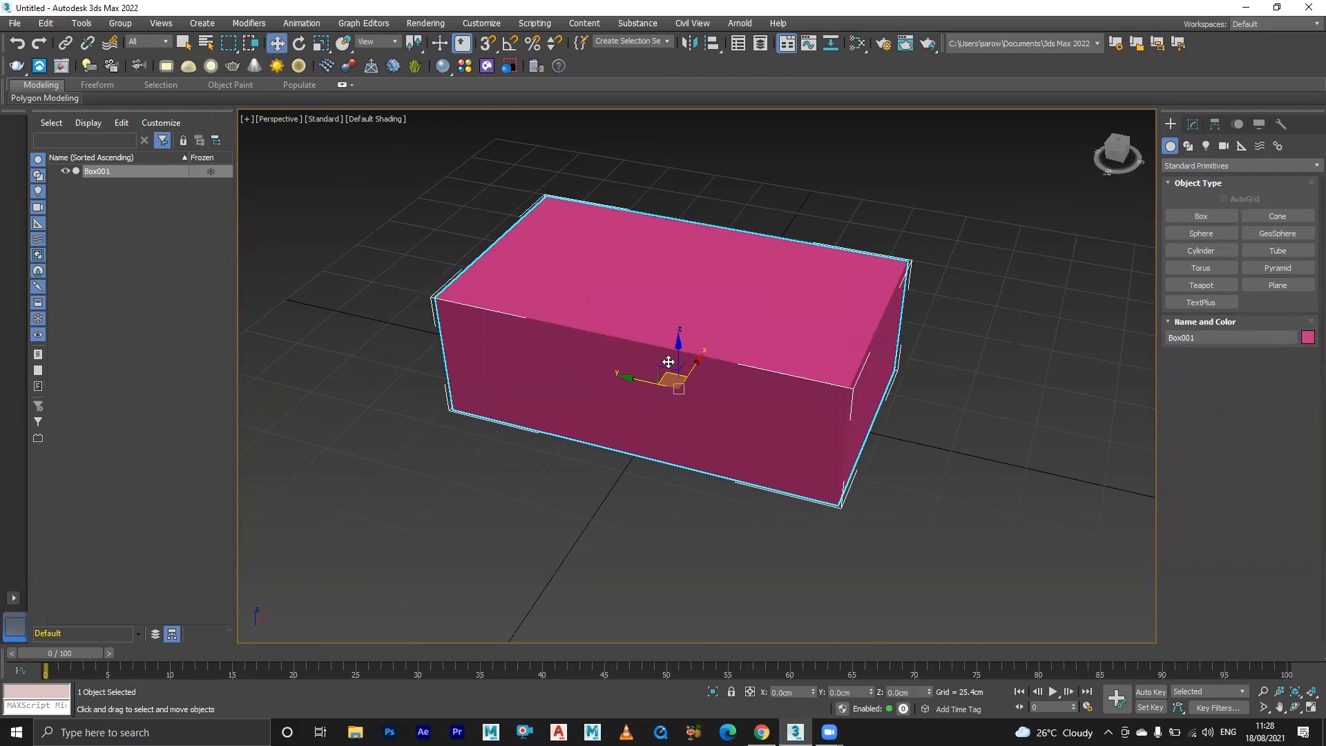
alt+middle_drag(723, 518, 721, 444)
alt+middle_drag(968, 361, 994, 338)
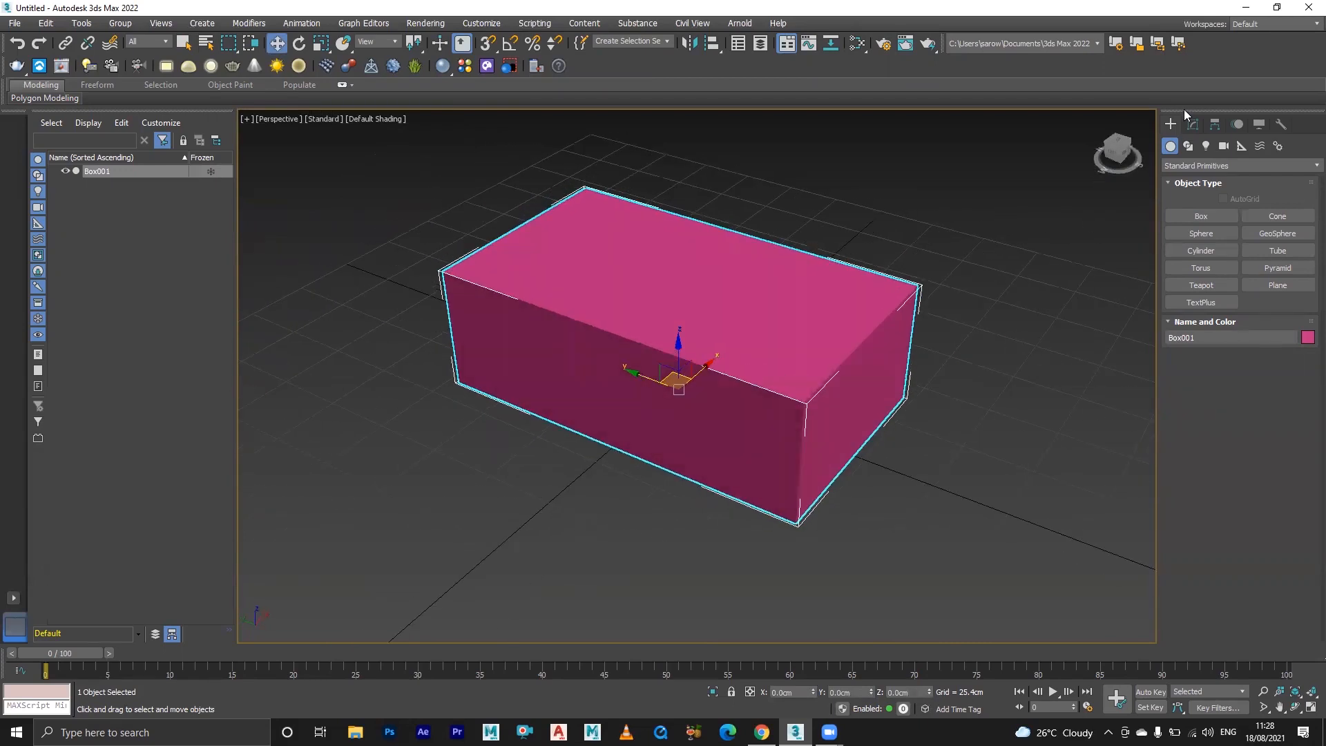
click(1193, 125)
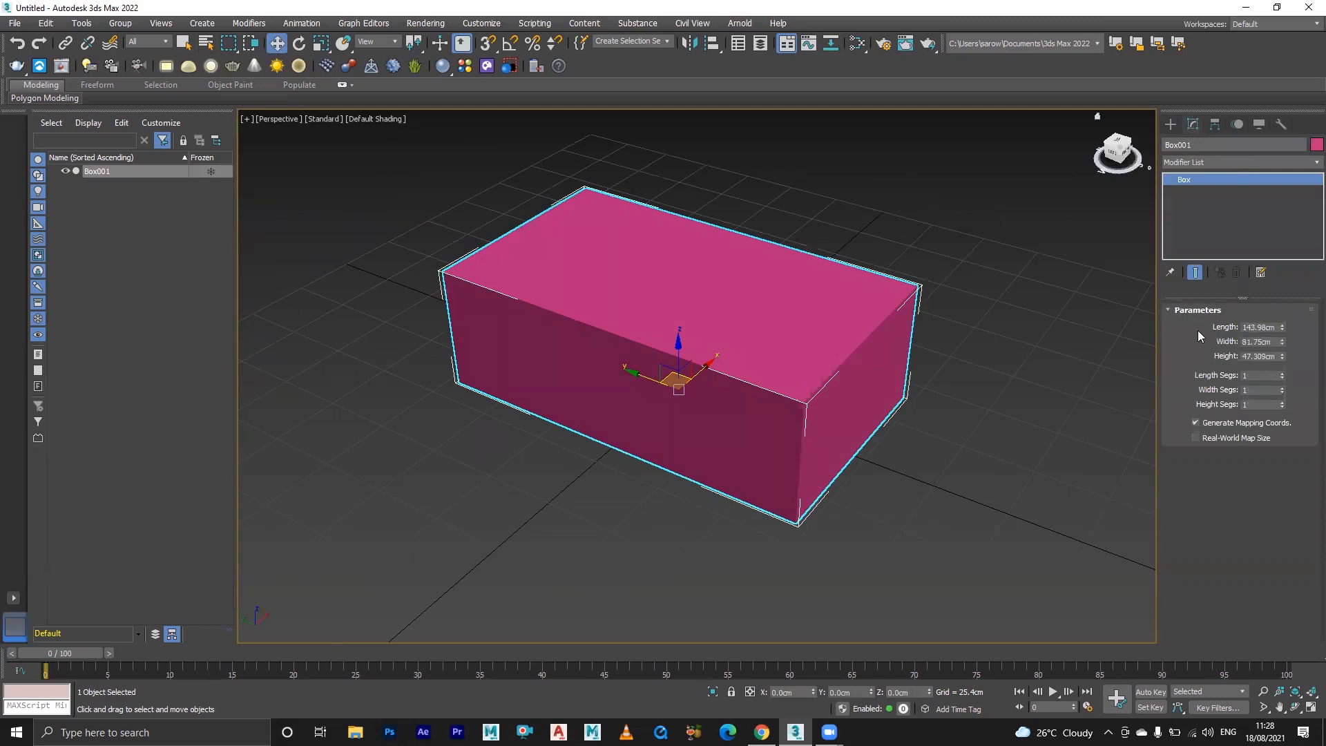
key(alt+Tab)
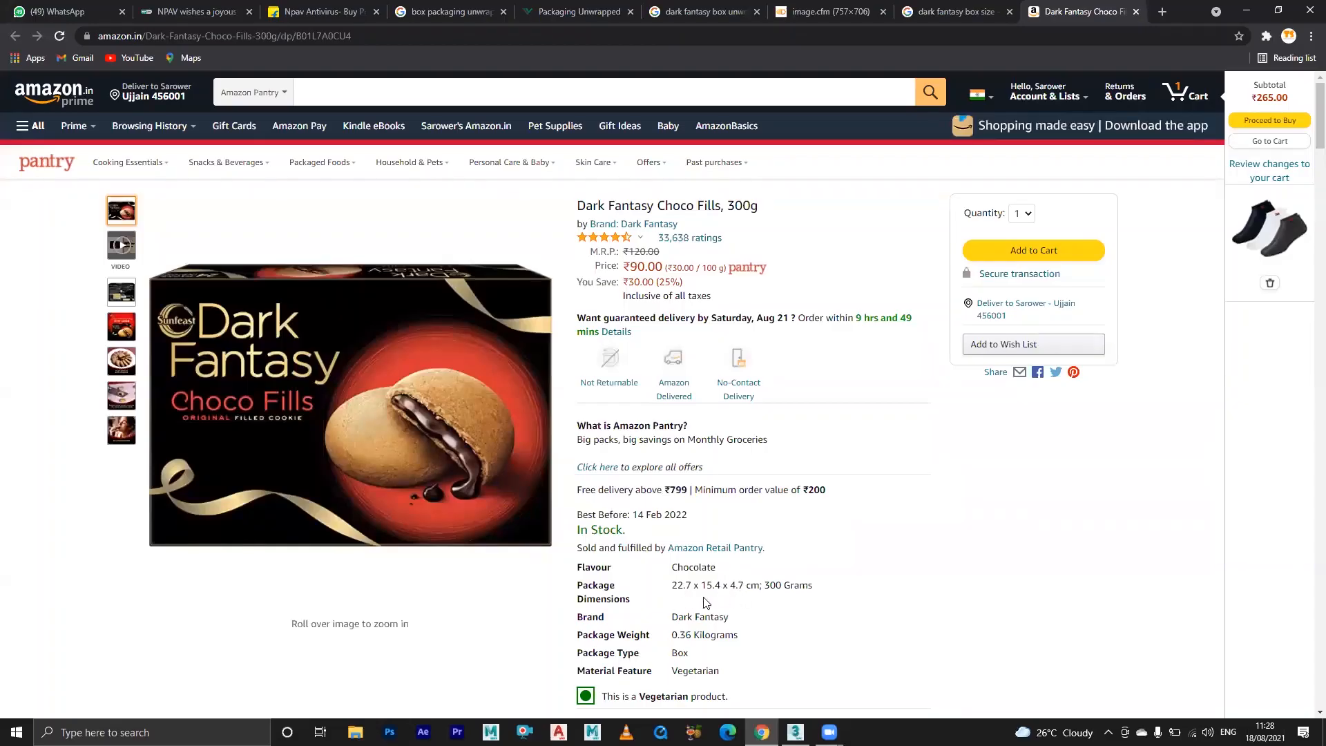
key(alt+Tab)
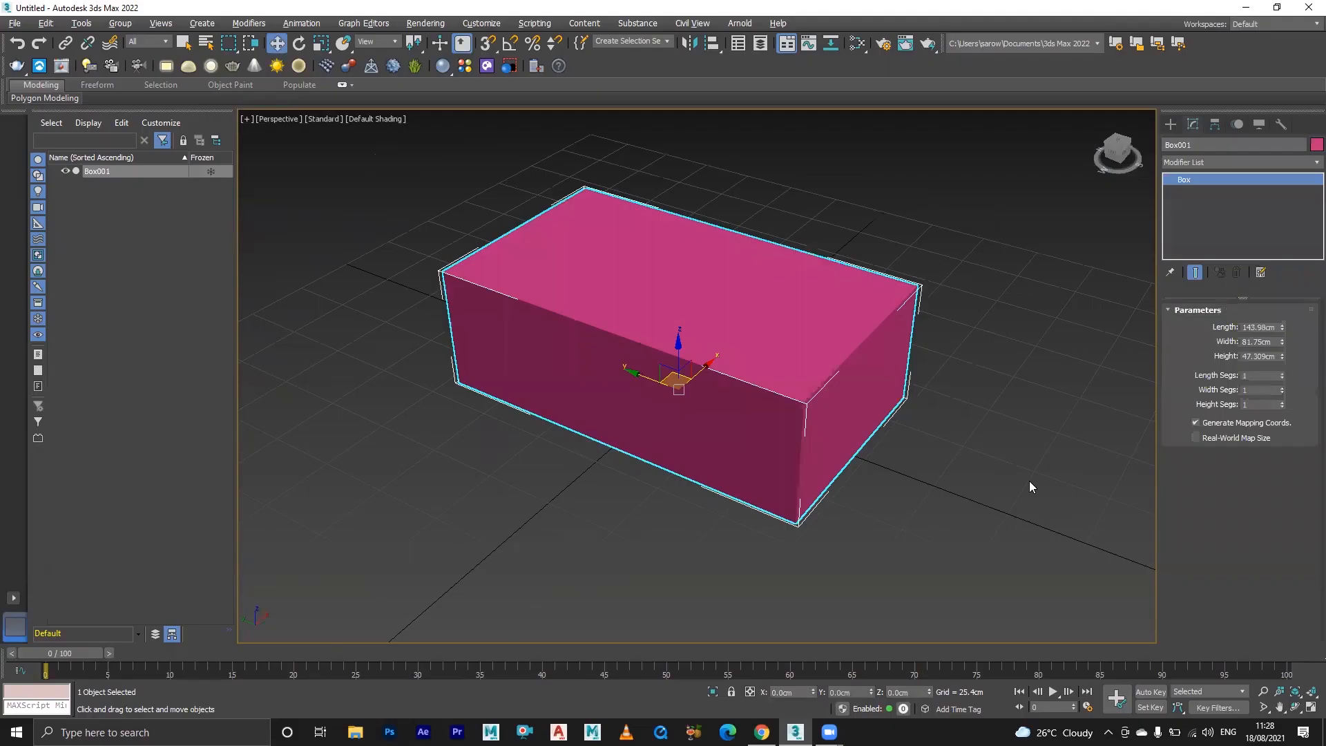
double_click(1267, 327)
text(22.7)
key(Return)
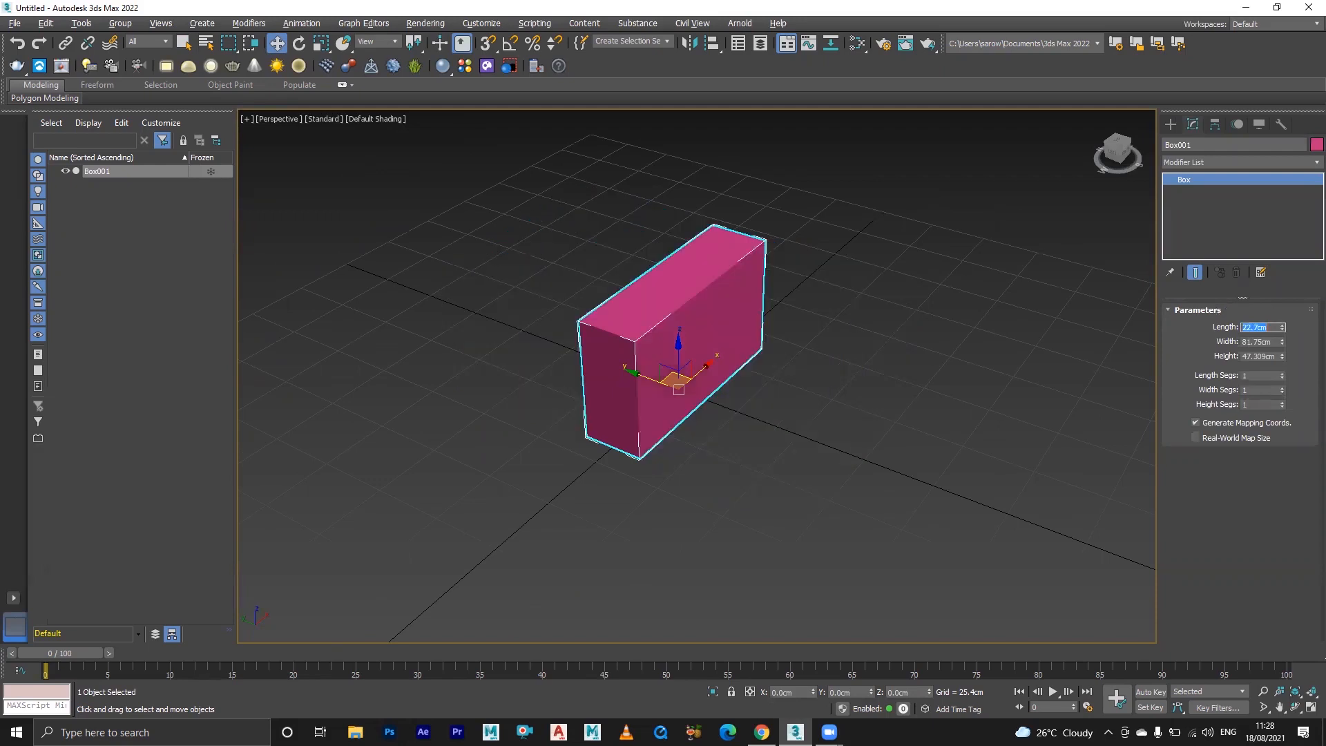
- Set the box's width to 15.4 cm after rechecking the package dimensions in the browser
key(alt+Tab)
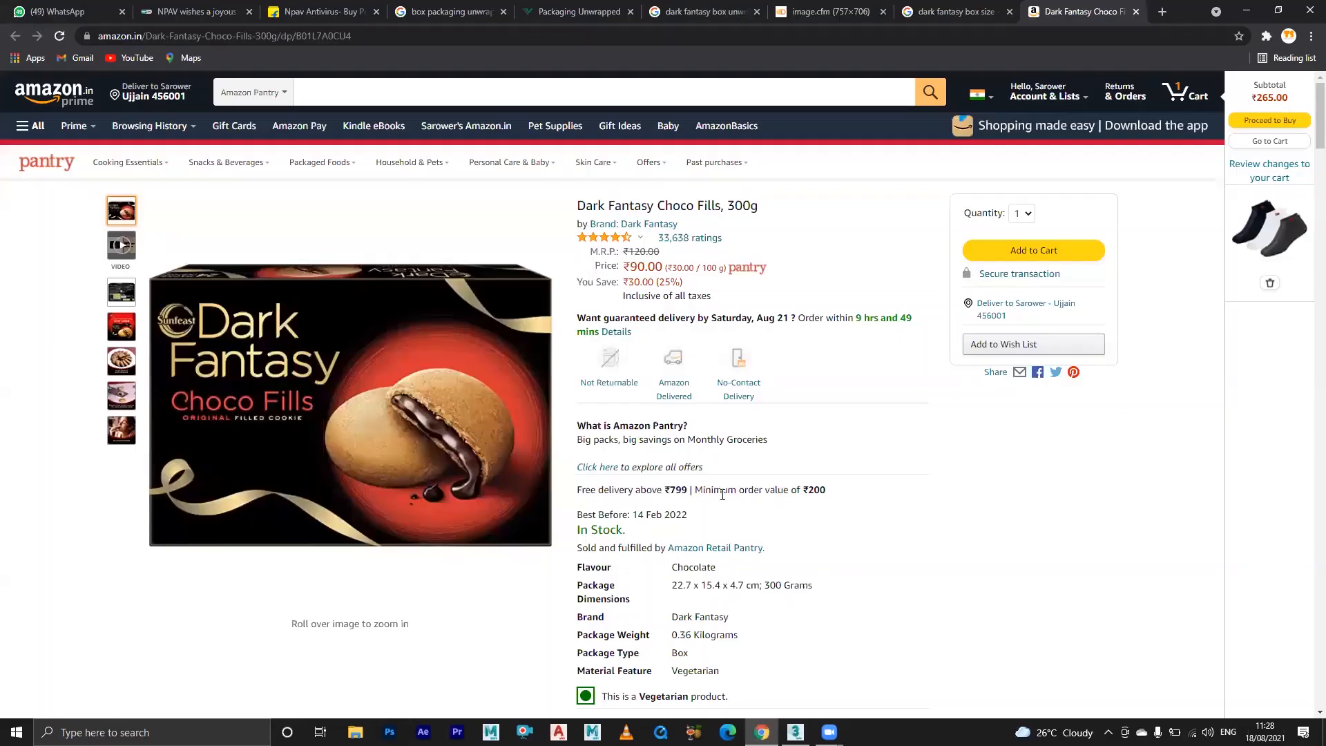
key(alt+Tab)
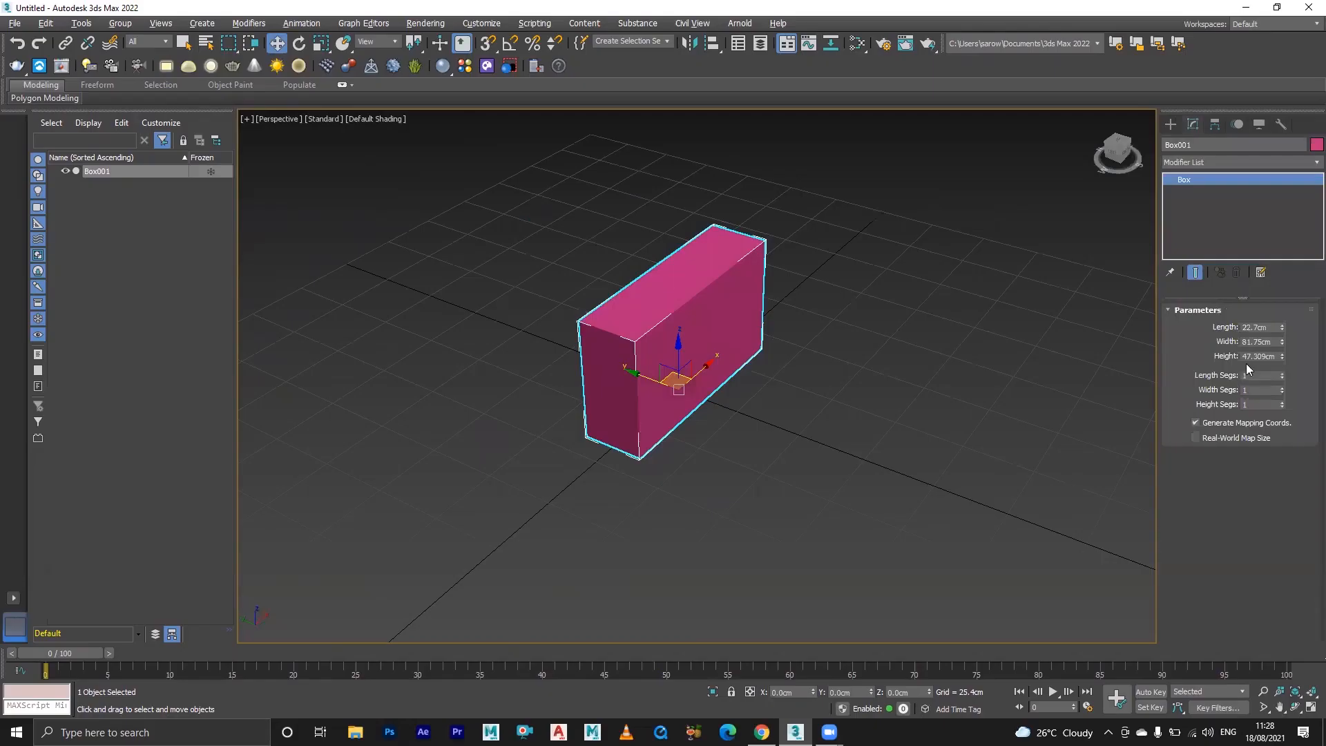
click(1260, 341)
key(BackSpace)
key(BackSpace)
key(BackSpace)
key(BackSpace)
key(BackSpace)
text(1)
key(Return)
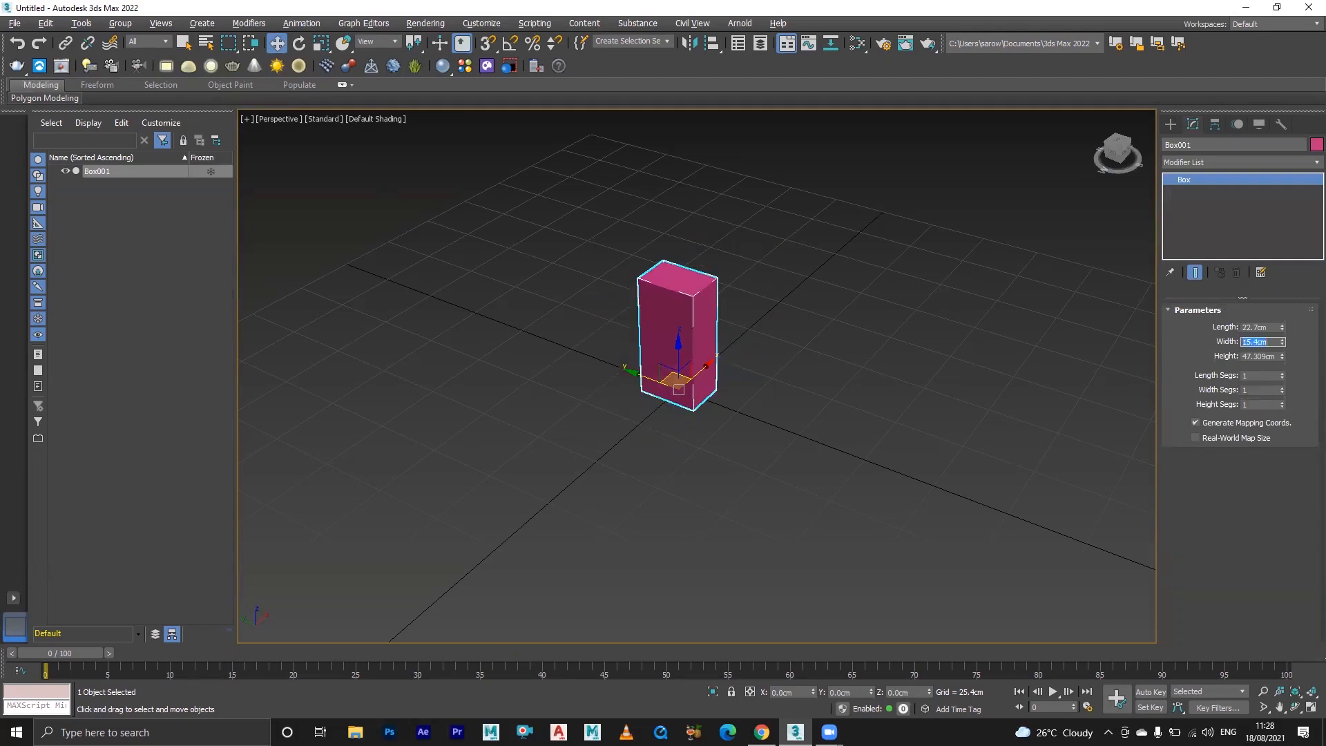
- Set the box's height to 4.7 cm, as given by the product page, and view the resized box up close
key(alt+Tab)
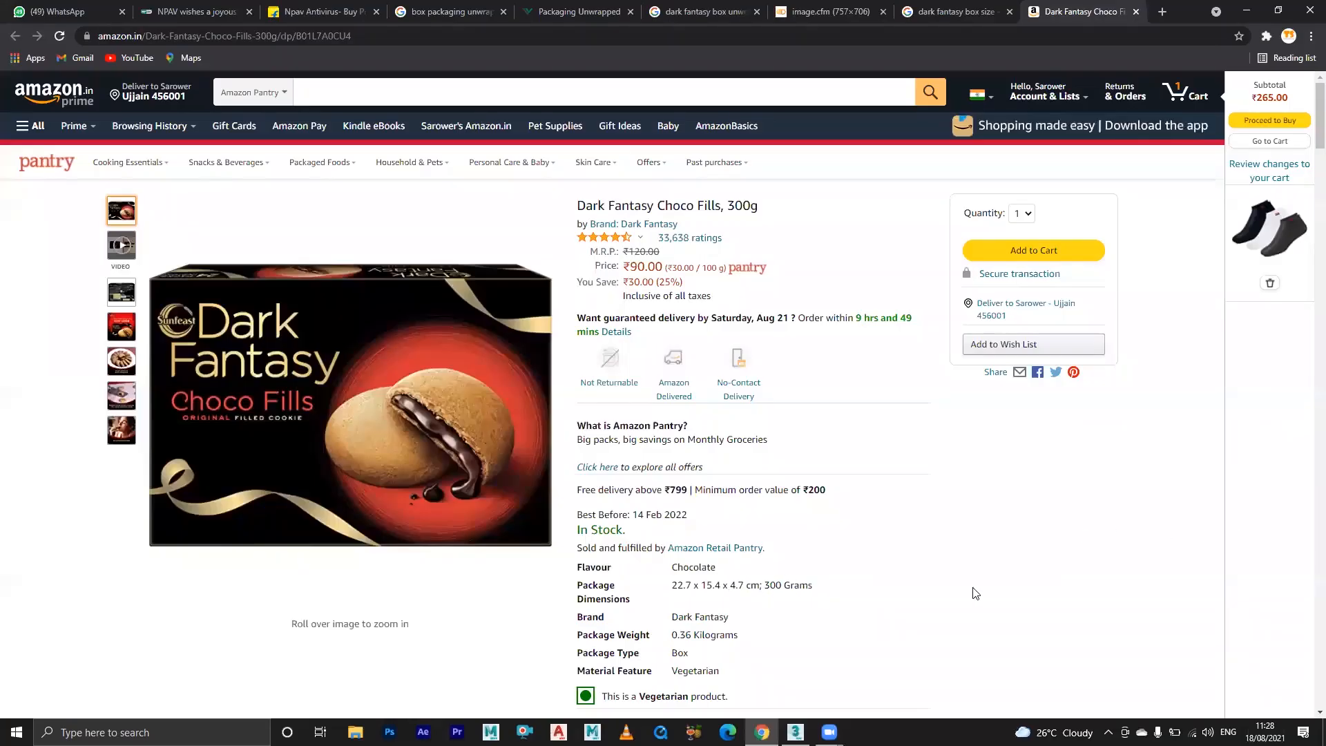
key(alt+Tab)
click(1263, 356)
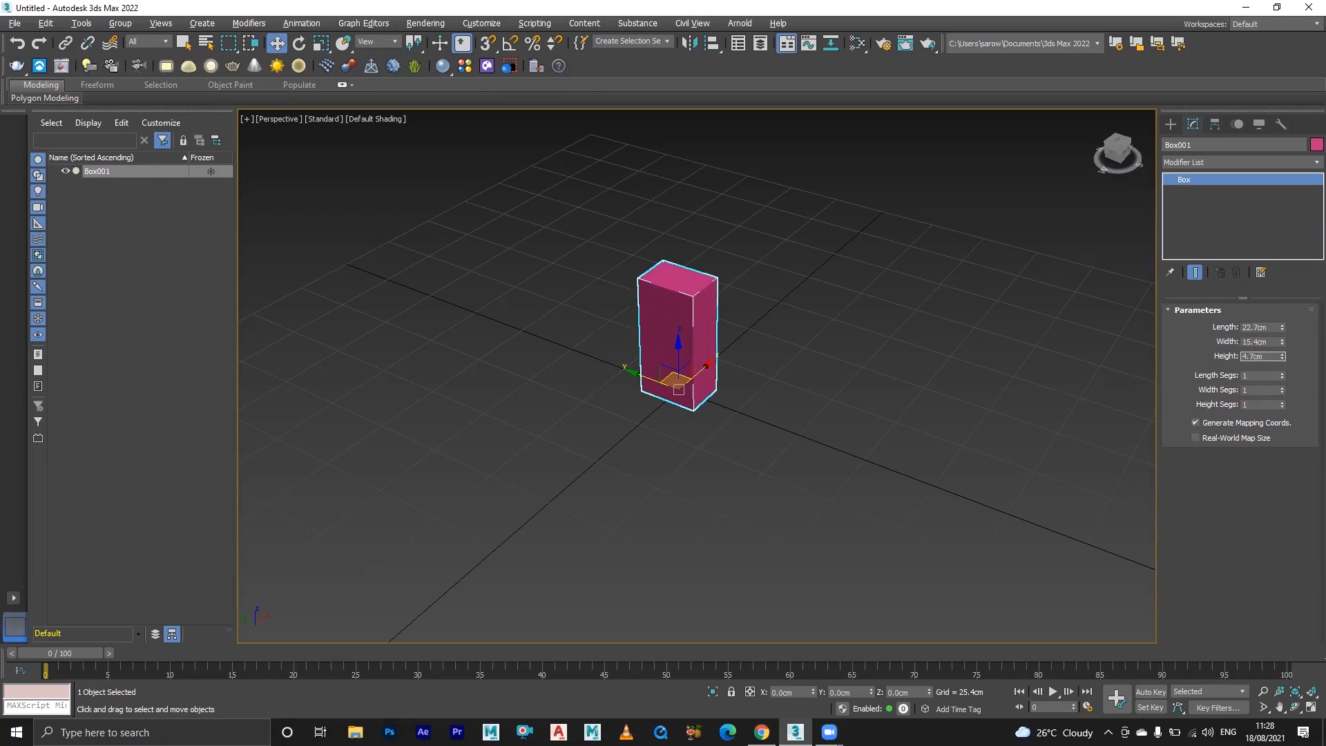
key(Return)
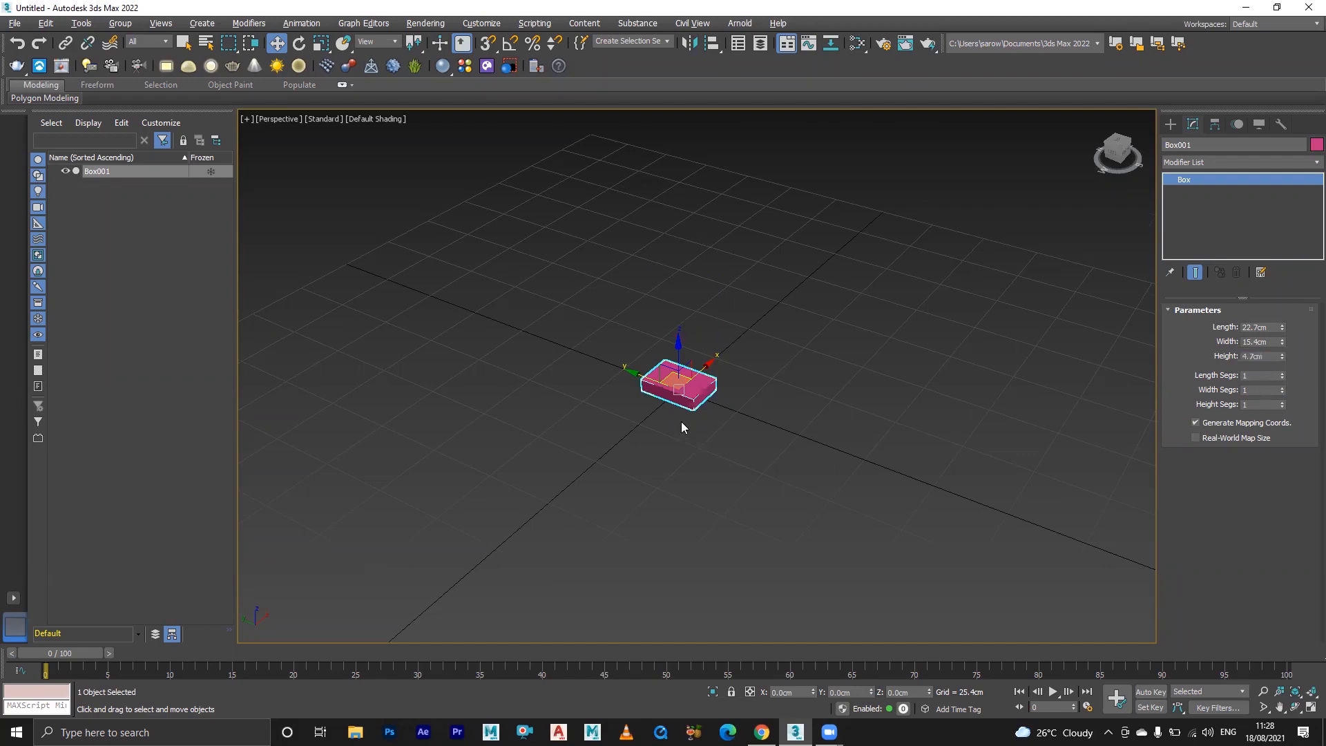
scroll(681, 418, up, 4)
alt+middle_drag(677, 398, 642, 338)
scroll(654, 329, up, 5)
alt+middle_drag(663, 293, 699, 468)
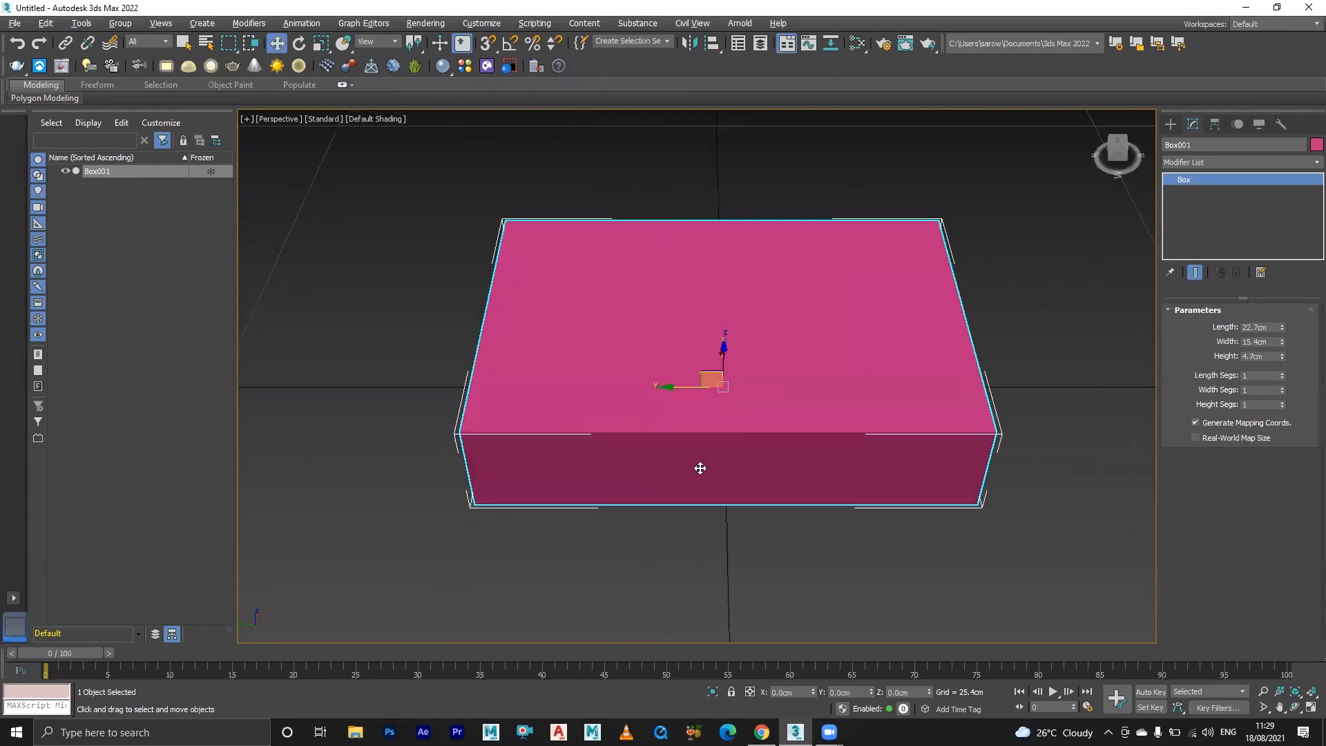
- Switch to Chrome and save the product page as a complete webpage in the Dark Fanta folder on the desktop
click(762, 732)
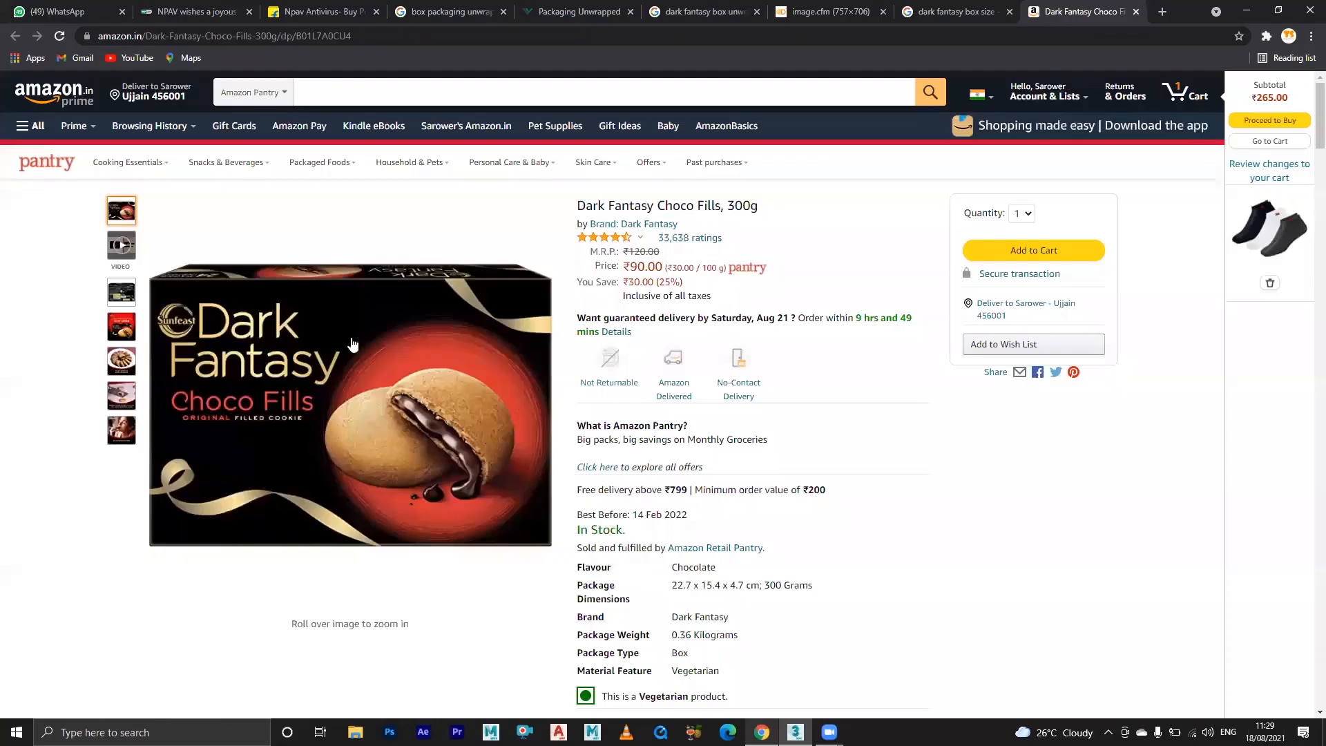
right_click(243, 319)
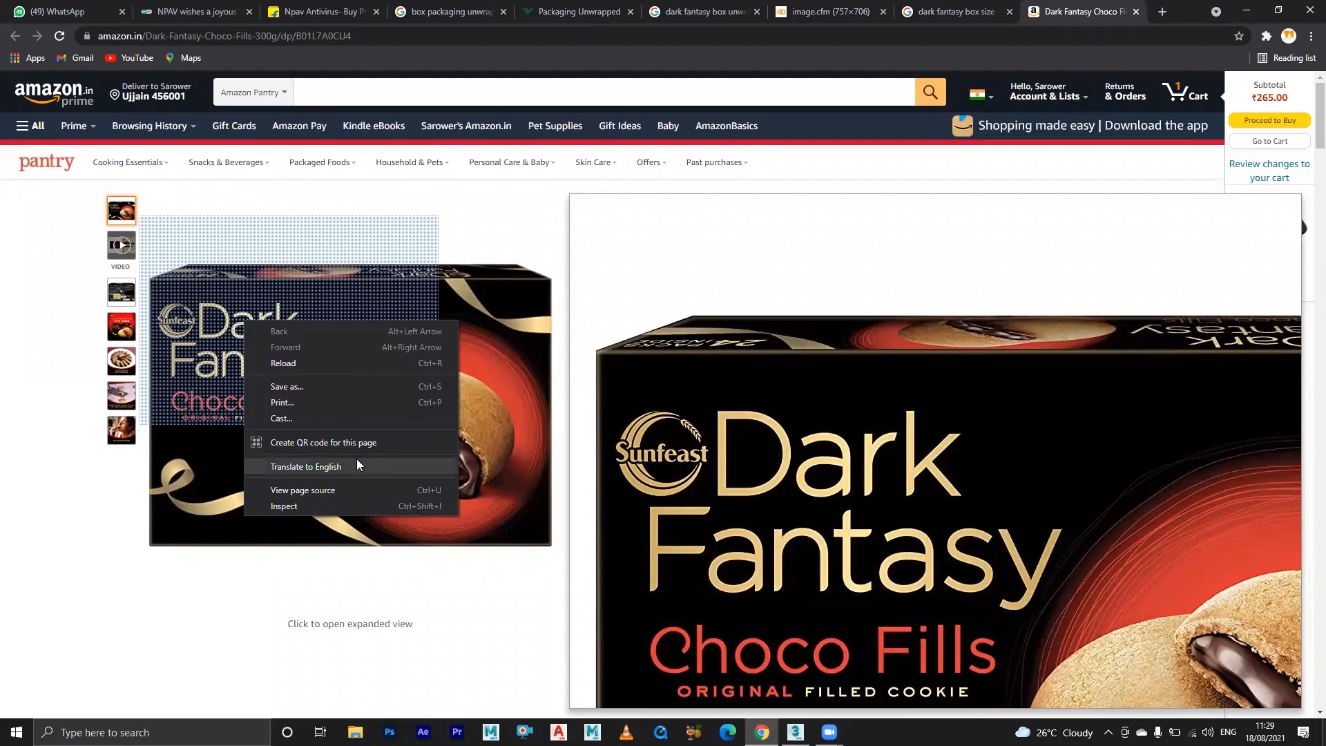
click(344, 391)
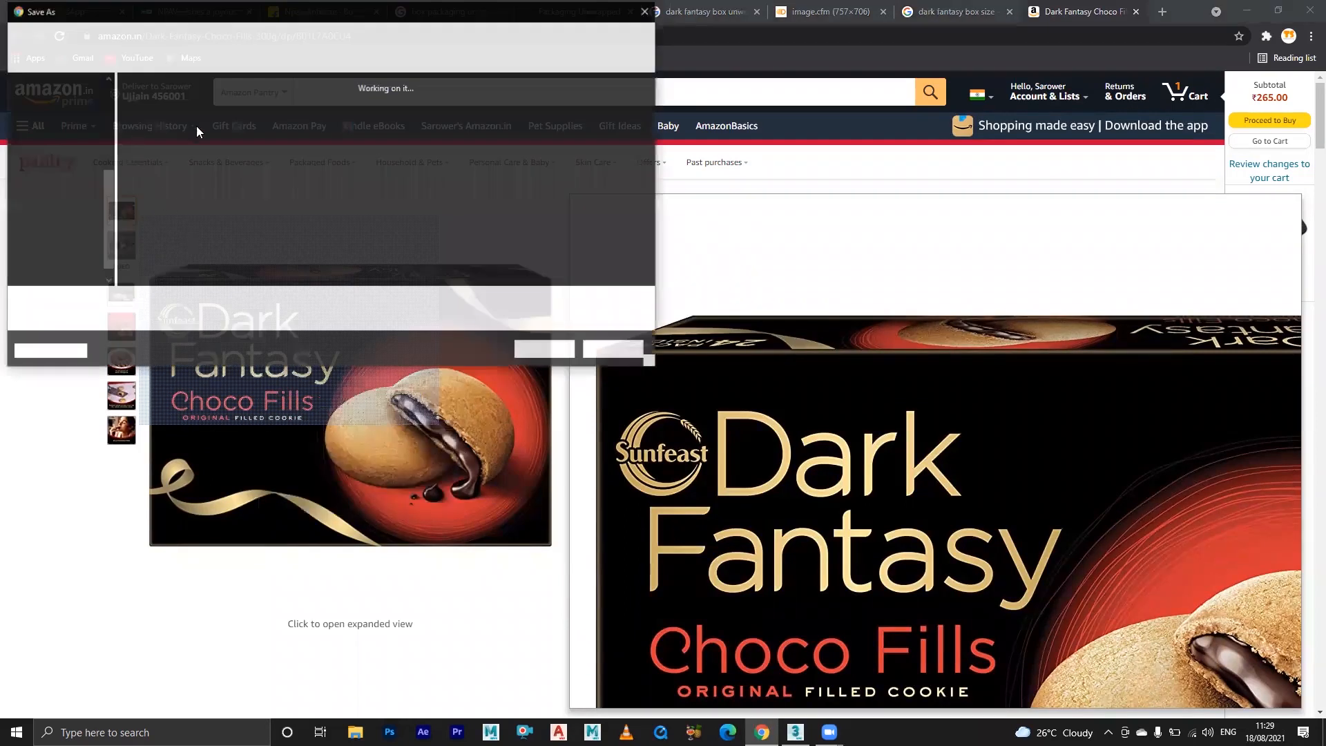
double_click(160, 114)
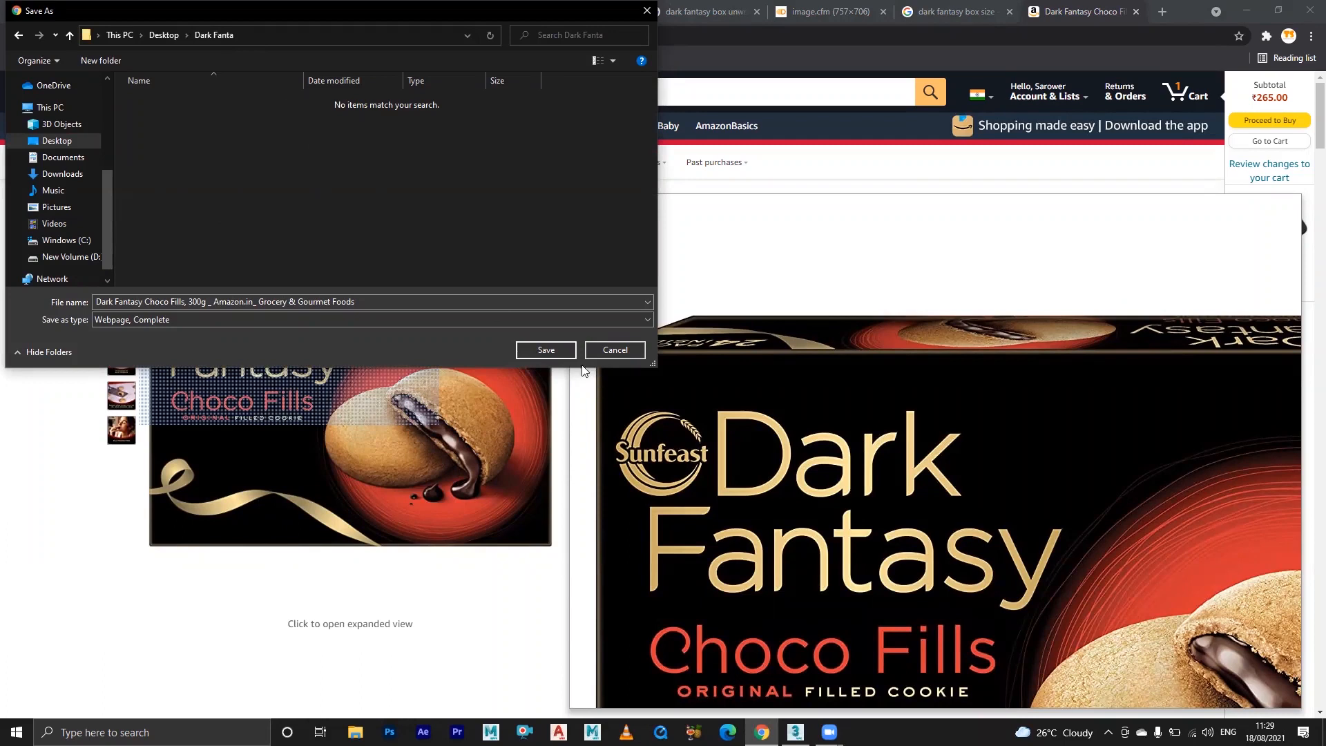
click(554, 353)
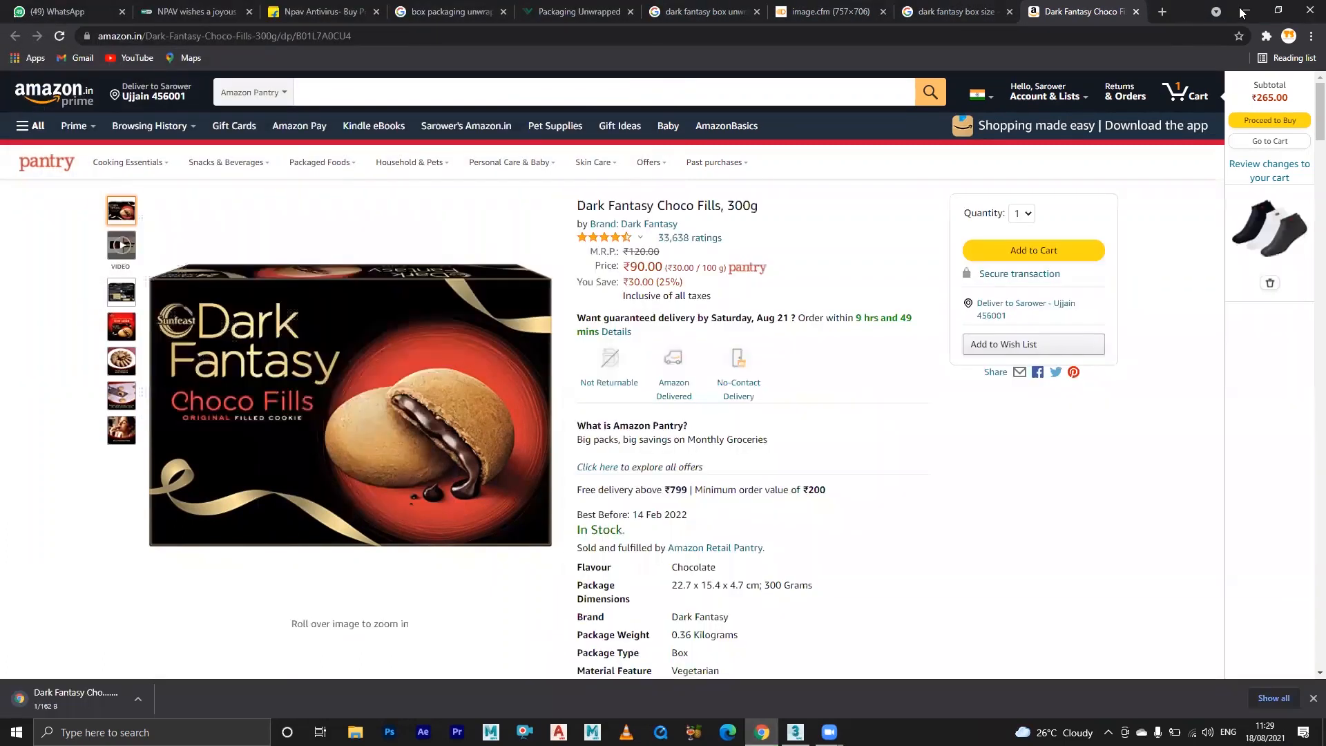
- Open the Dark Fanta folder on the desktop and check the page download's progress in the browser
click(1245, 11)
click(1248, 10)
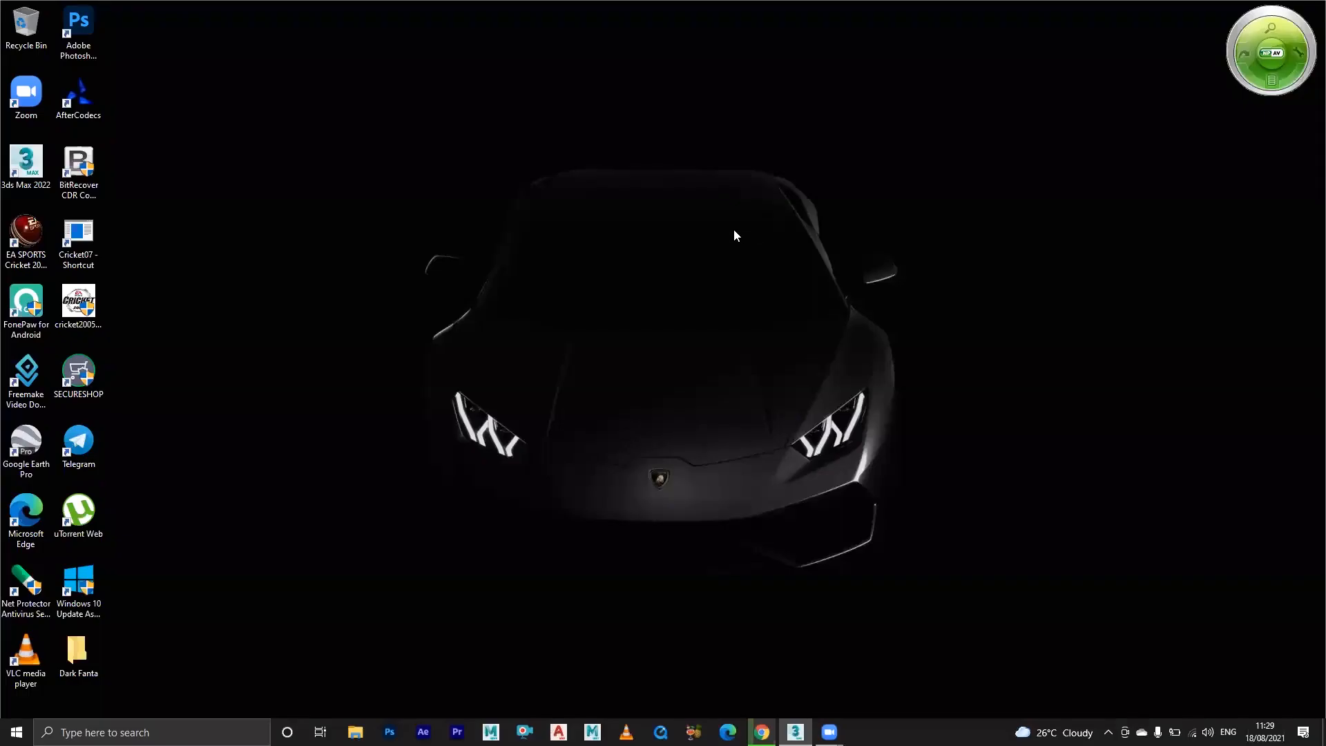
double_click(76, 658)
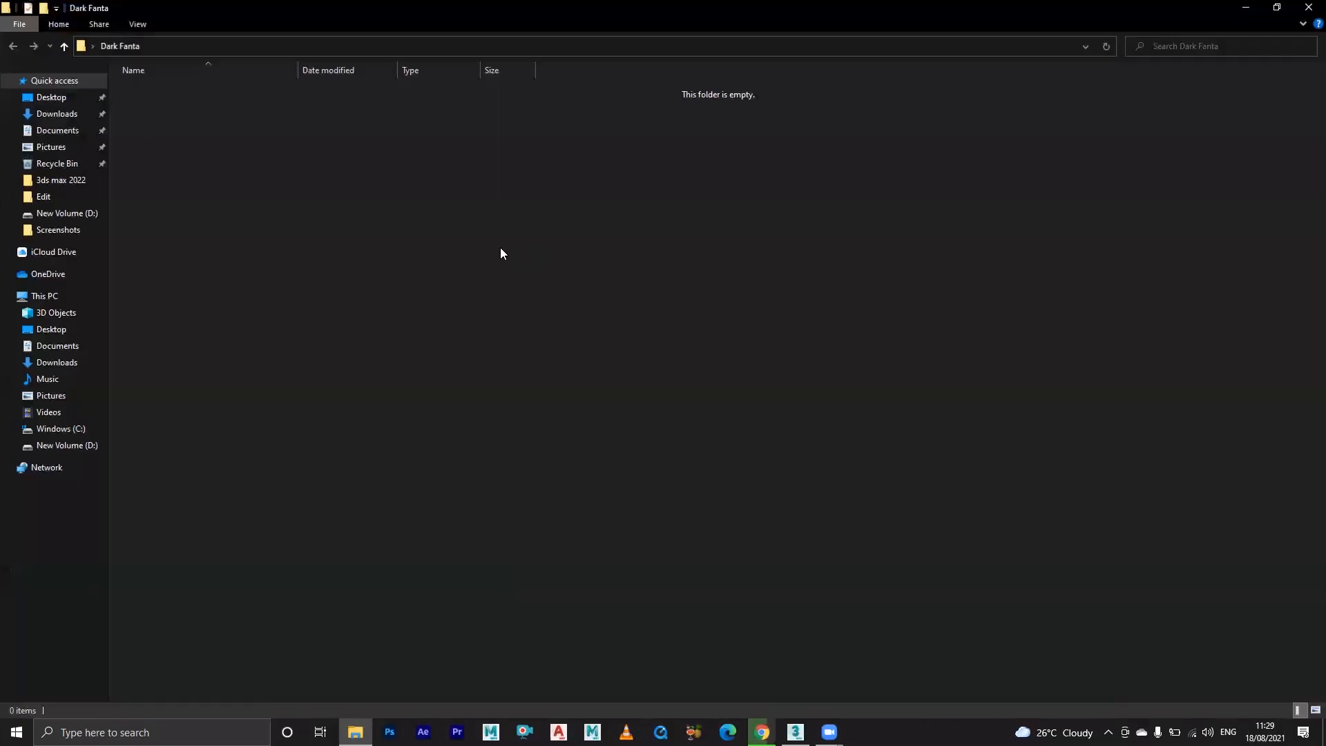
click(762, 732)
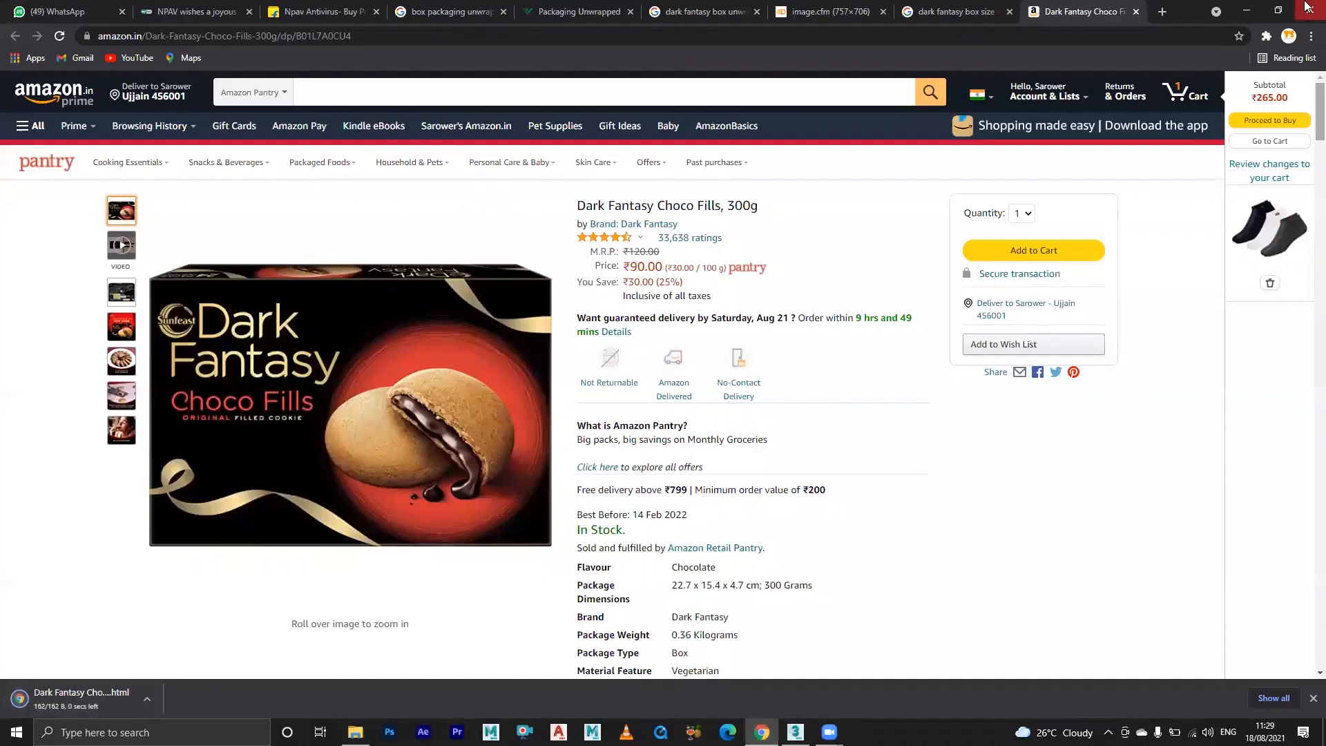
click(1249, 11)
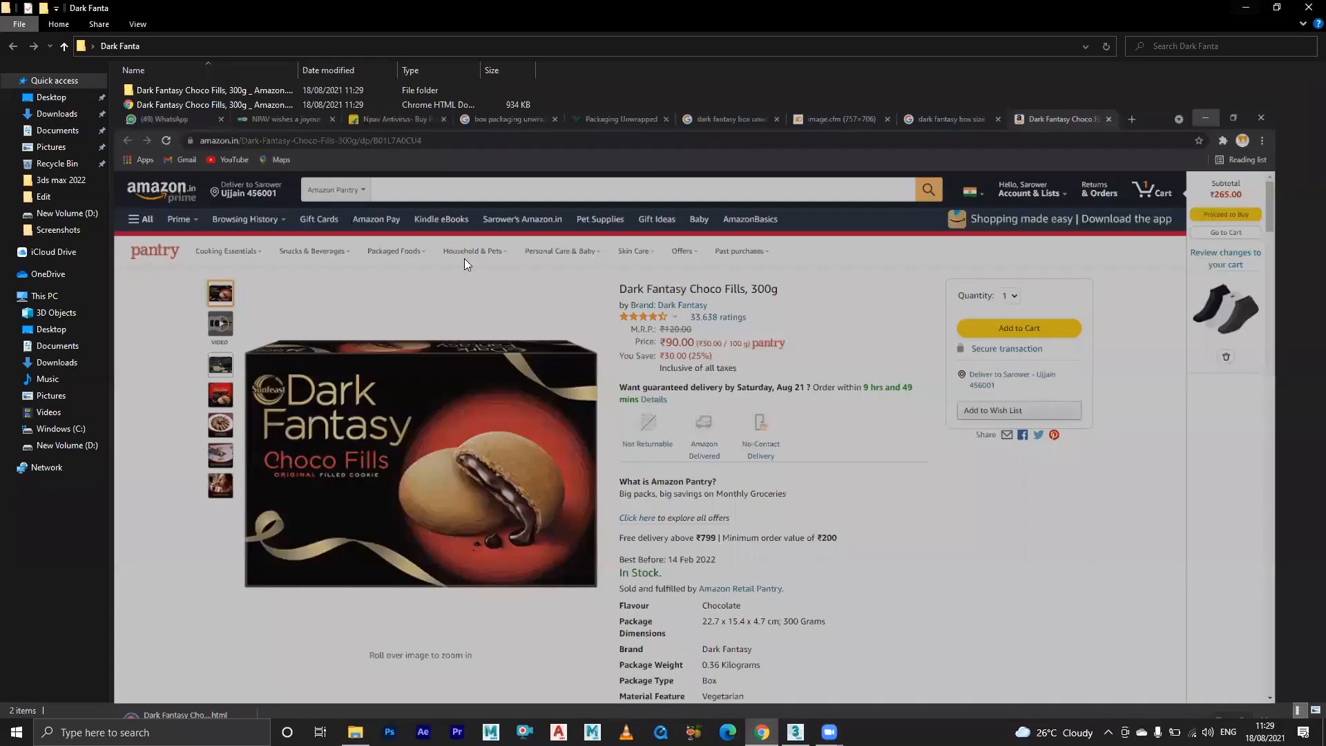
- Open the saved webpage's files folder and preview the Dark Fantasy box front image in Photos
double_click(169, 92)
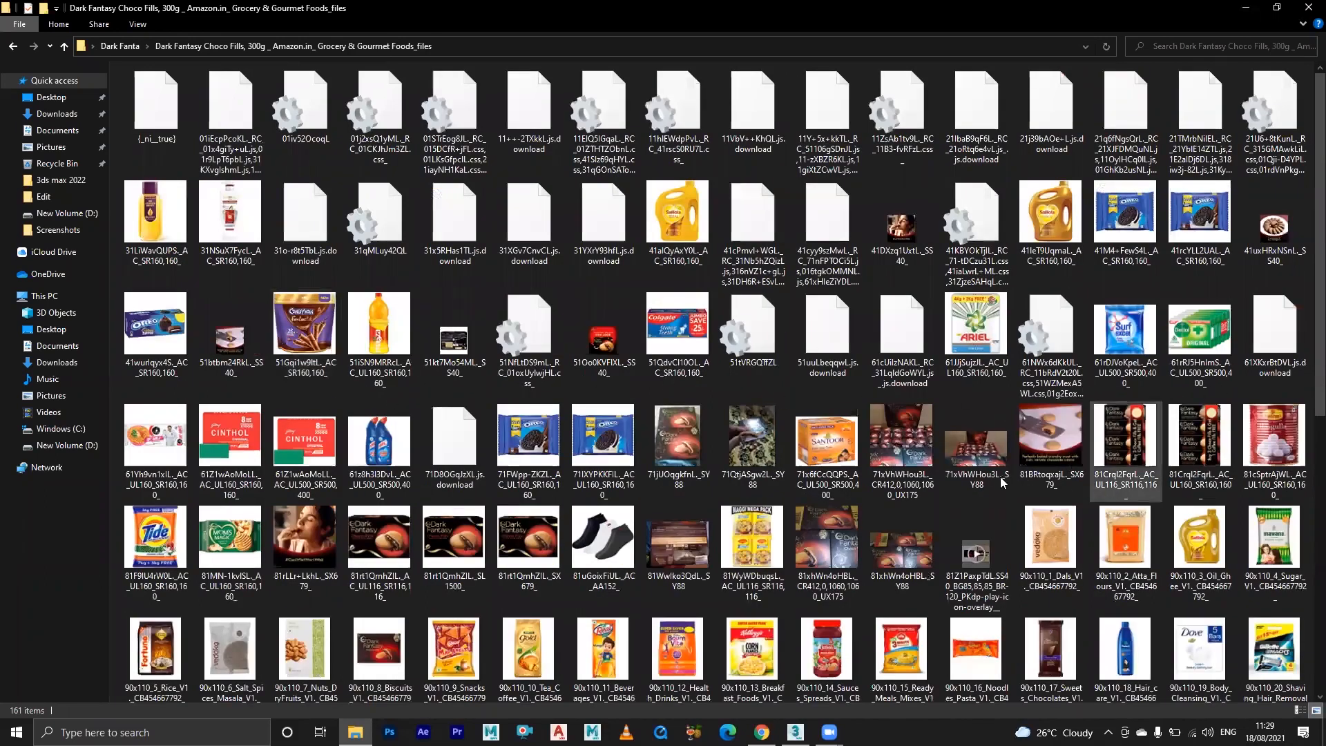
double_click(379, 531)
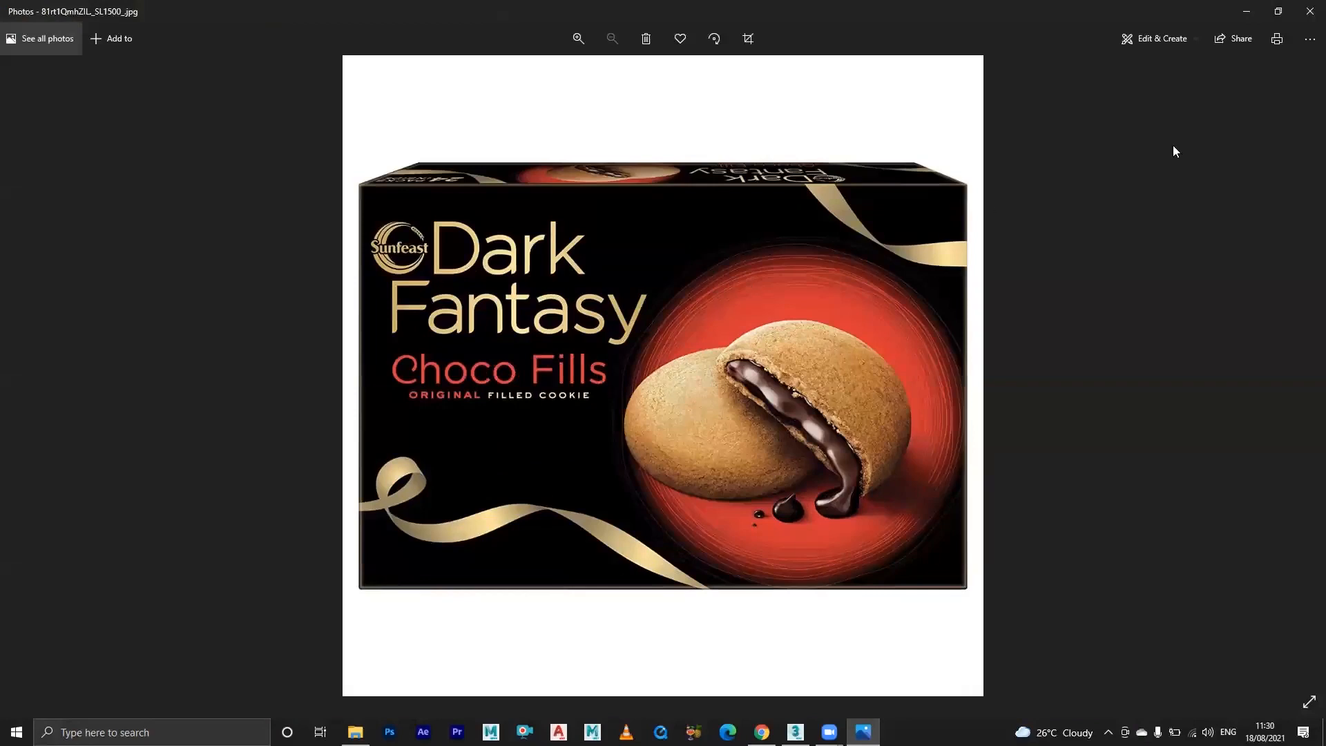
click(1246, 11)
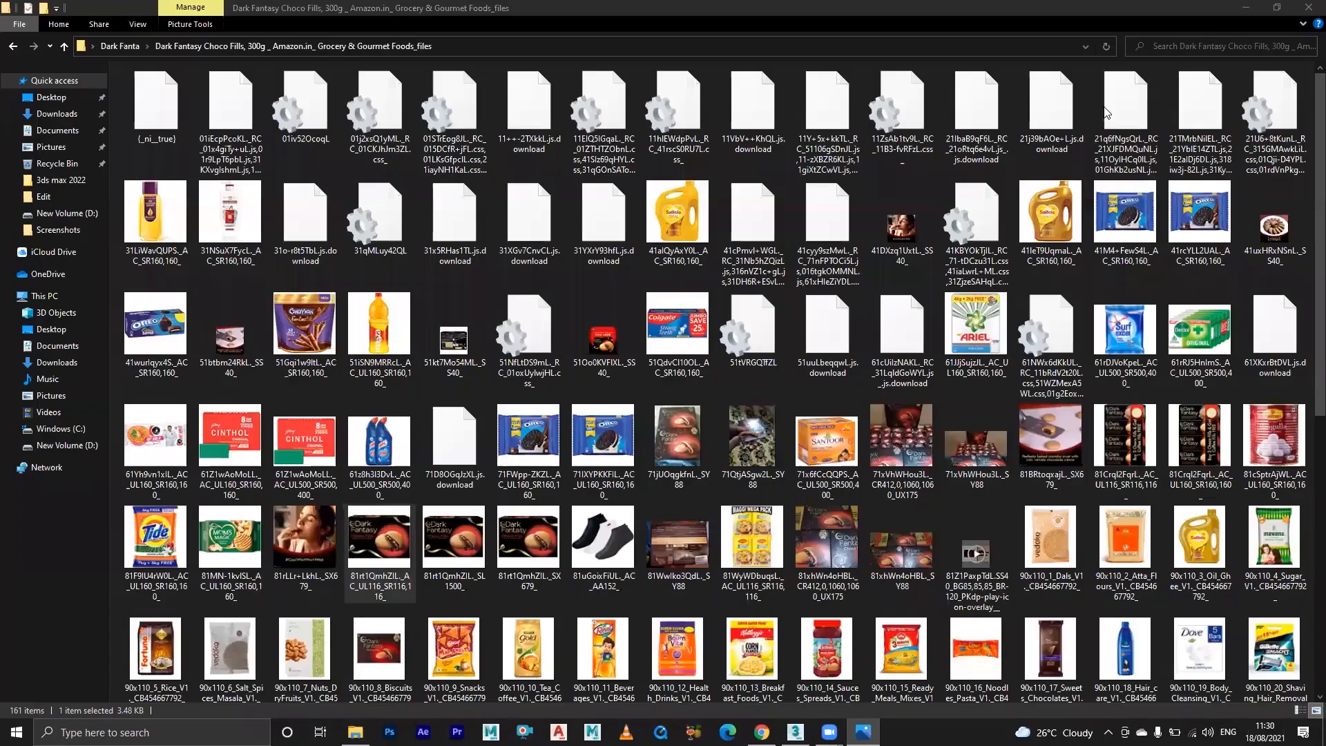
- Preview the Dark Fantasy front image 81rt1QmhZIL_SL1500 and copy that file to the desktop
double_click(446, 534)
click(1309, 7)
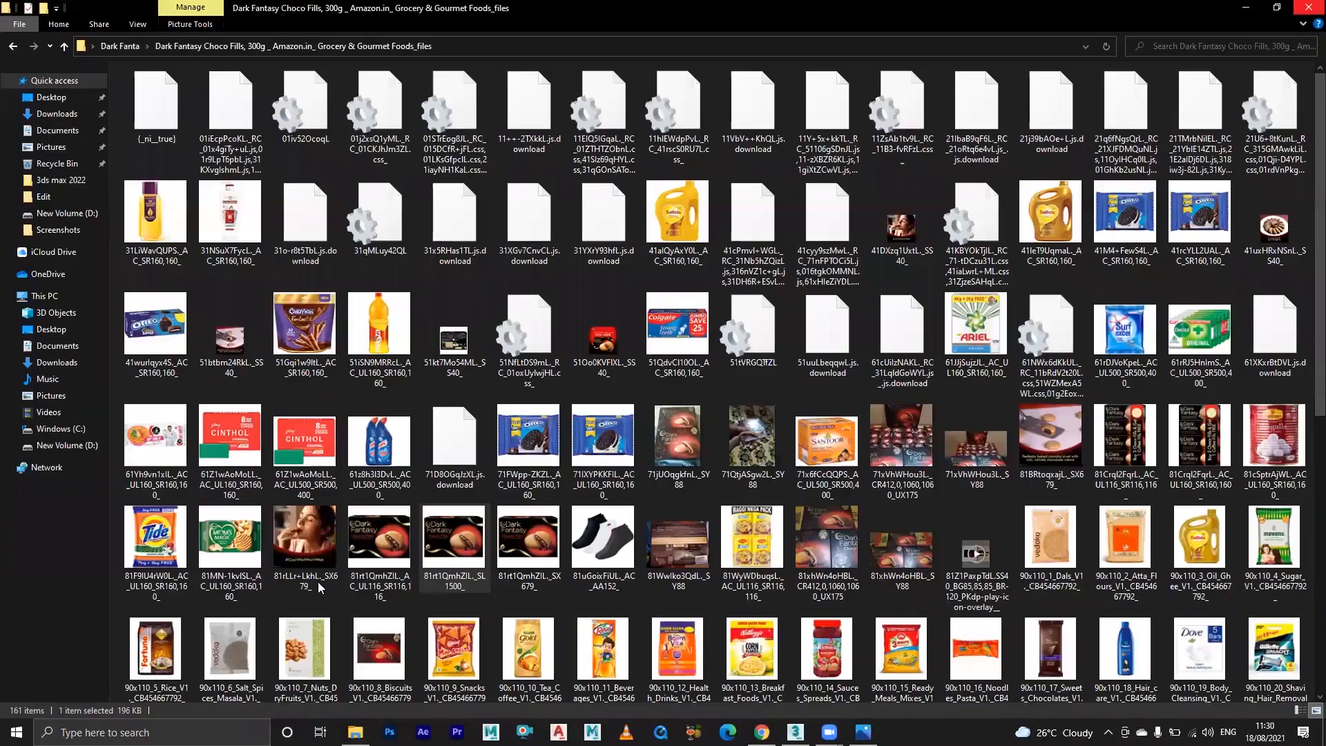
key(super+d)
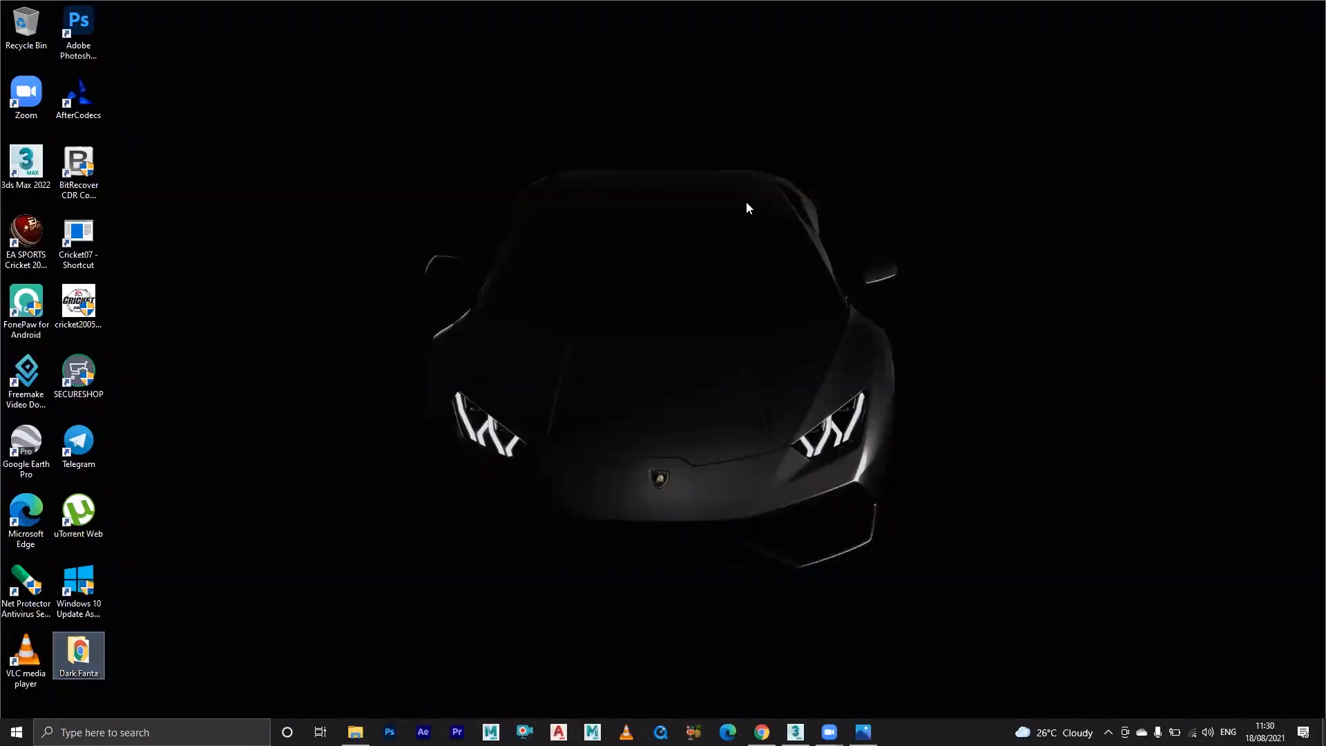
key(ctrl+v)
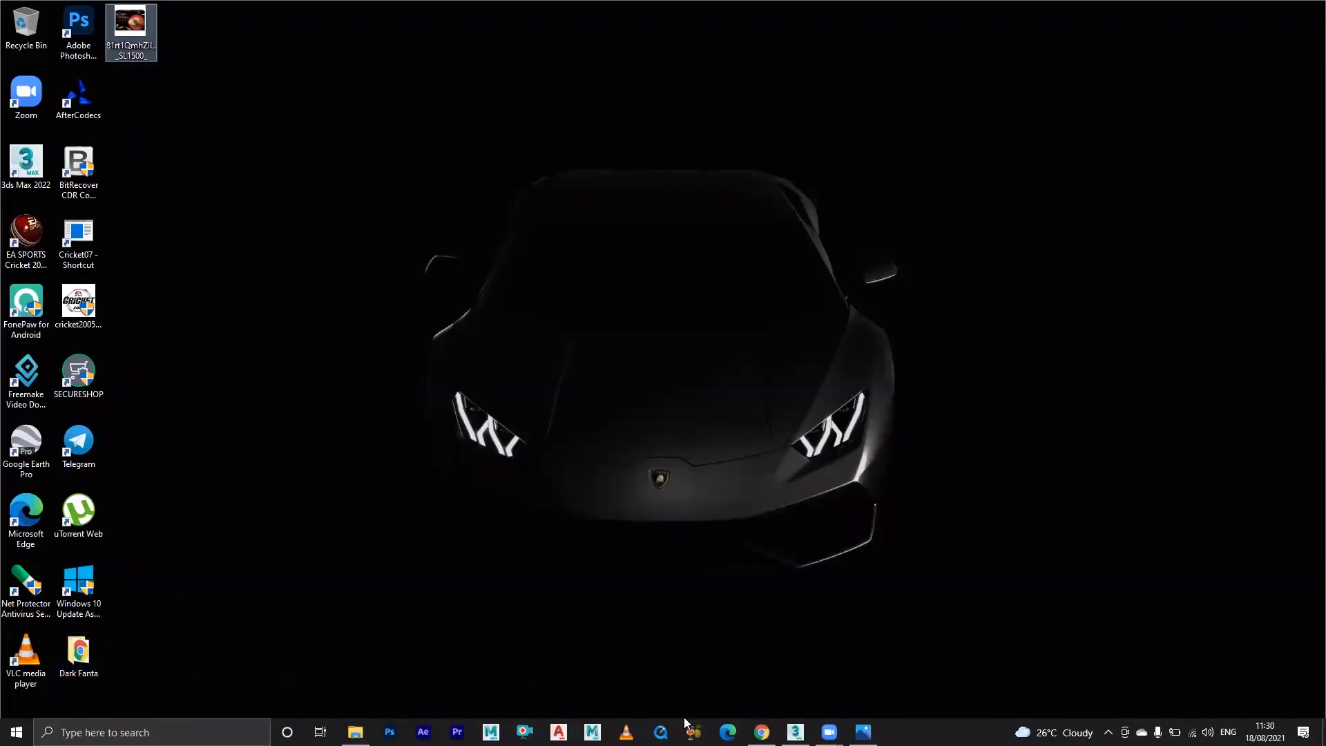
- Find the box's back image 91NOmkWiyPL_SX679 in the saved files folder, preview it and copy it to the desktop
click(355, 732)
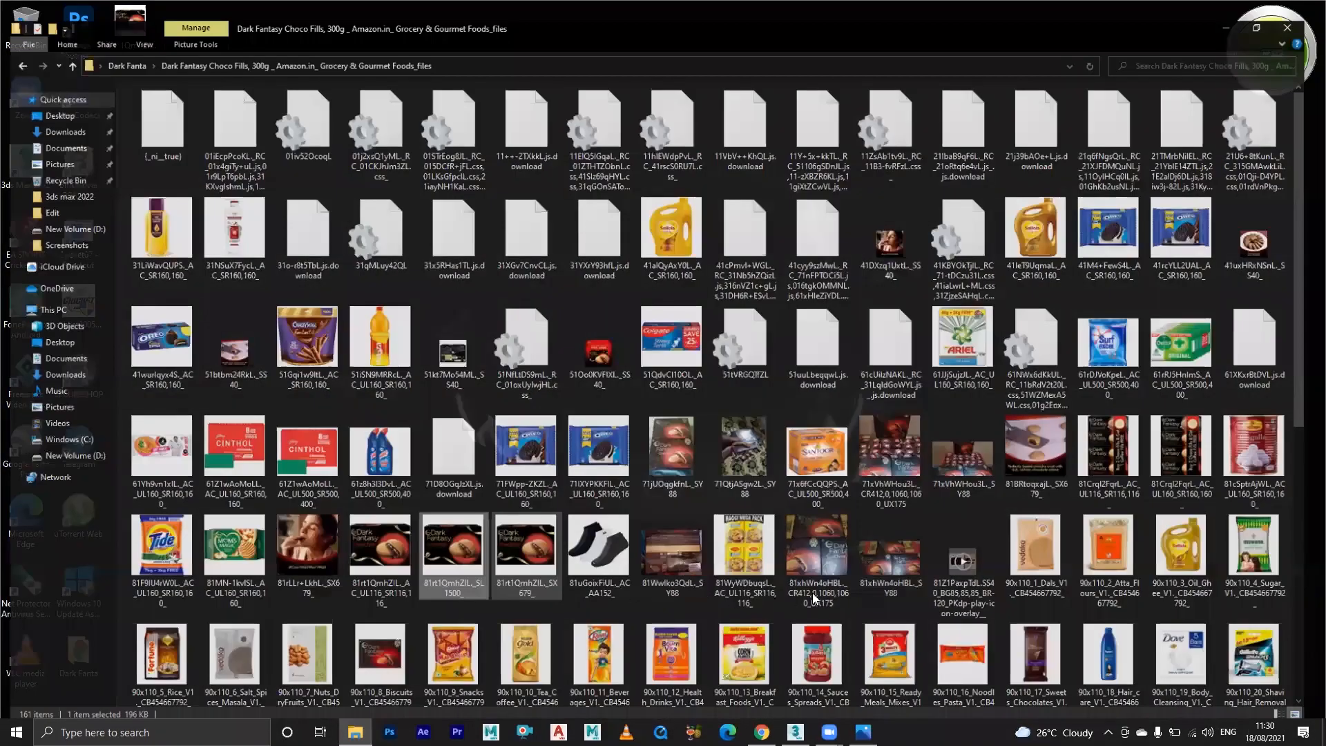
scroll(691, 587, down, 3)
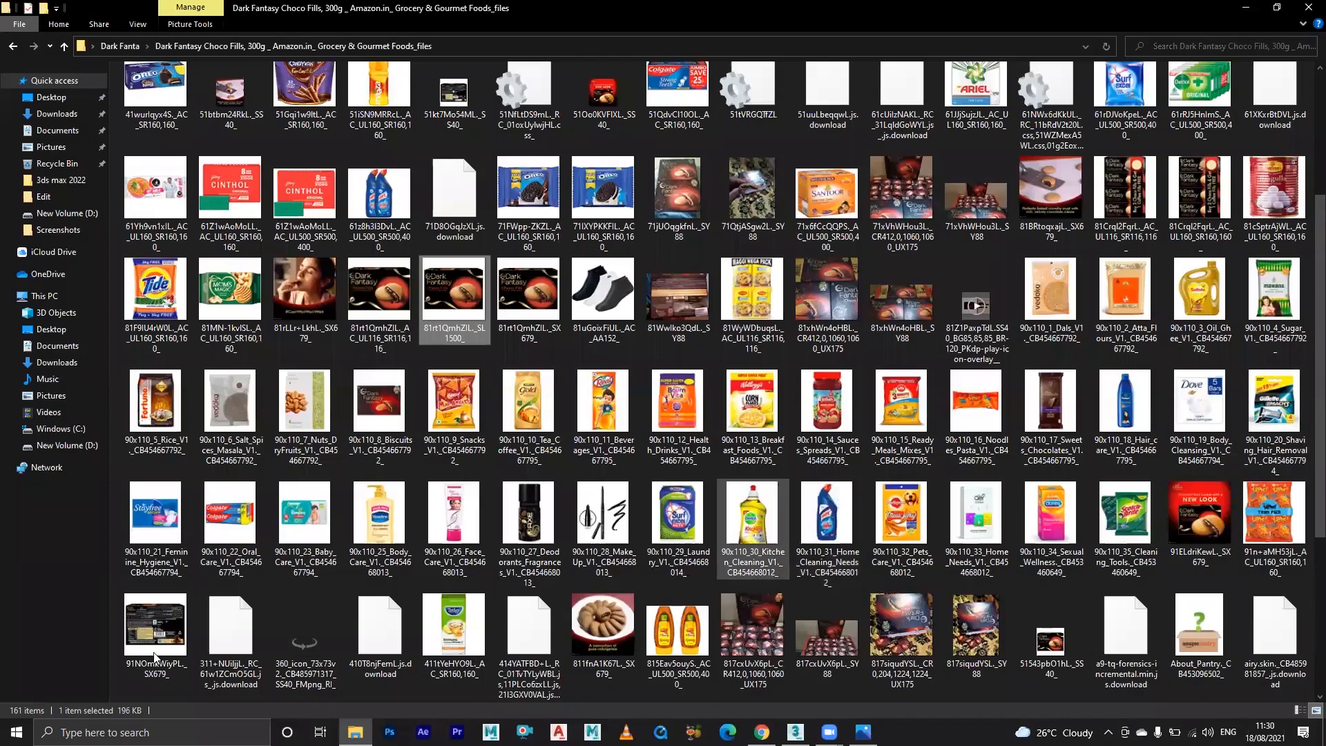
double_click(155, 634)
click(1310, 11)
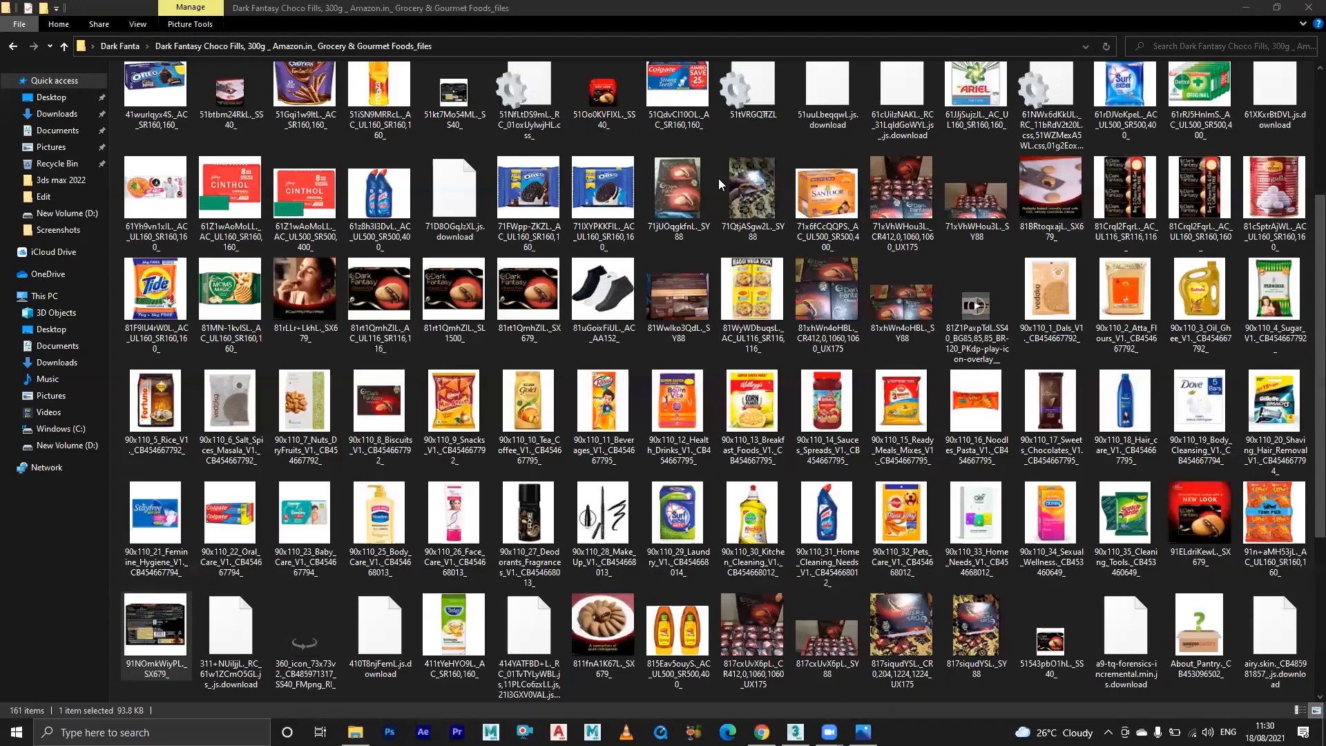
key(super+d)
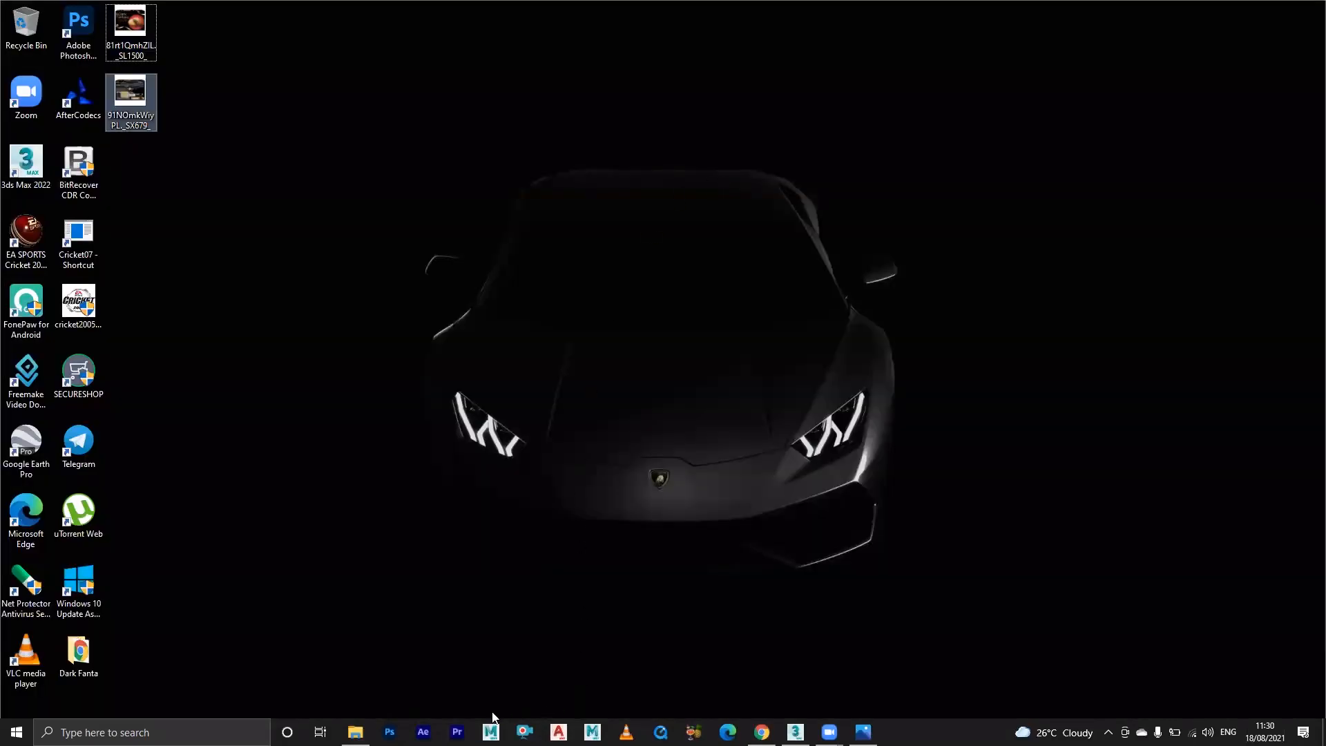
- Look through the saved files folder for more Dark Fantasy box images, previewing the 90x110_8_Biscuits thumbnail and a multipack picture
click(761, 732)
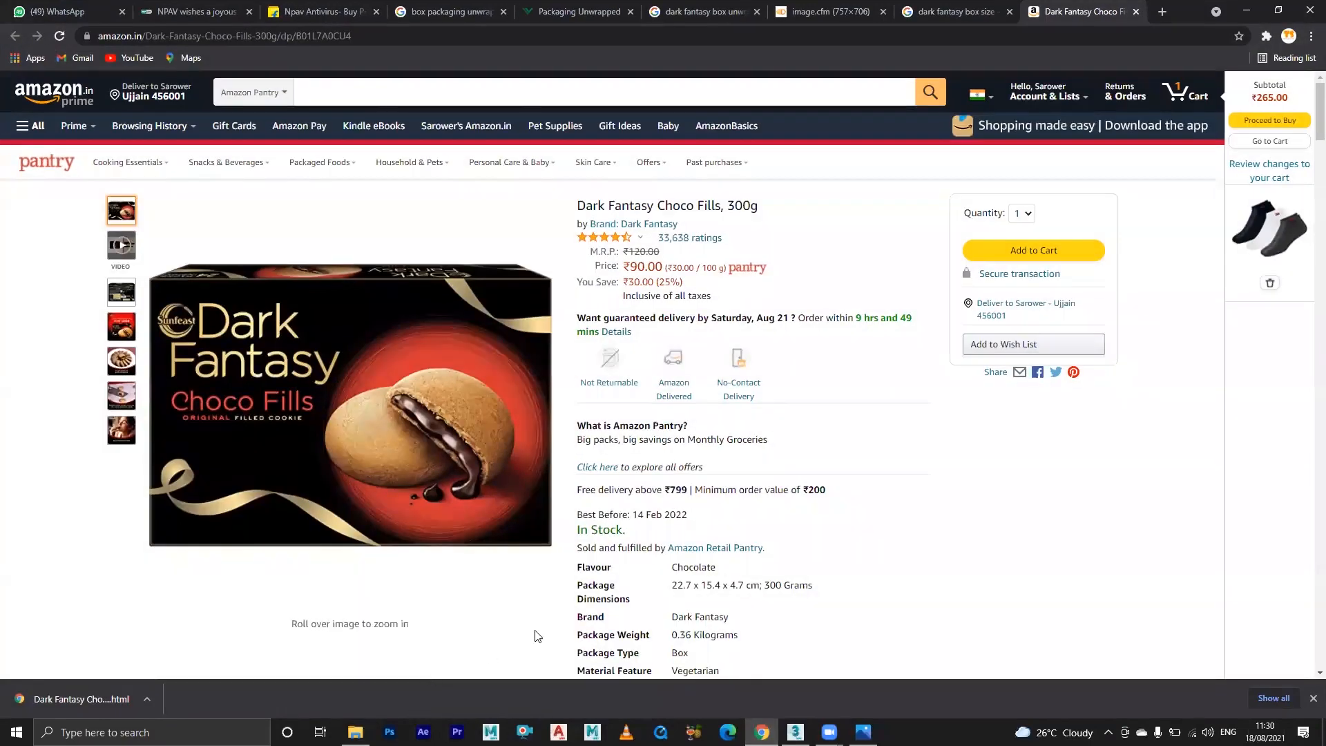
key(alt+Tab)
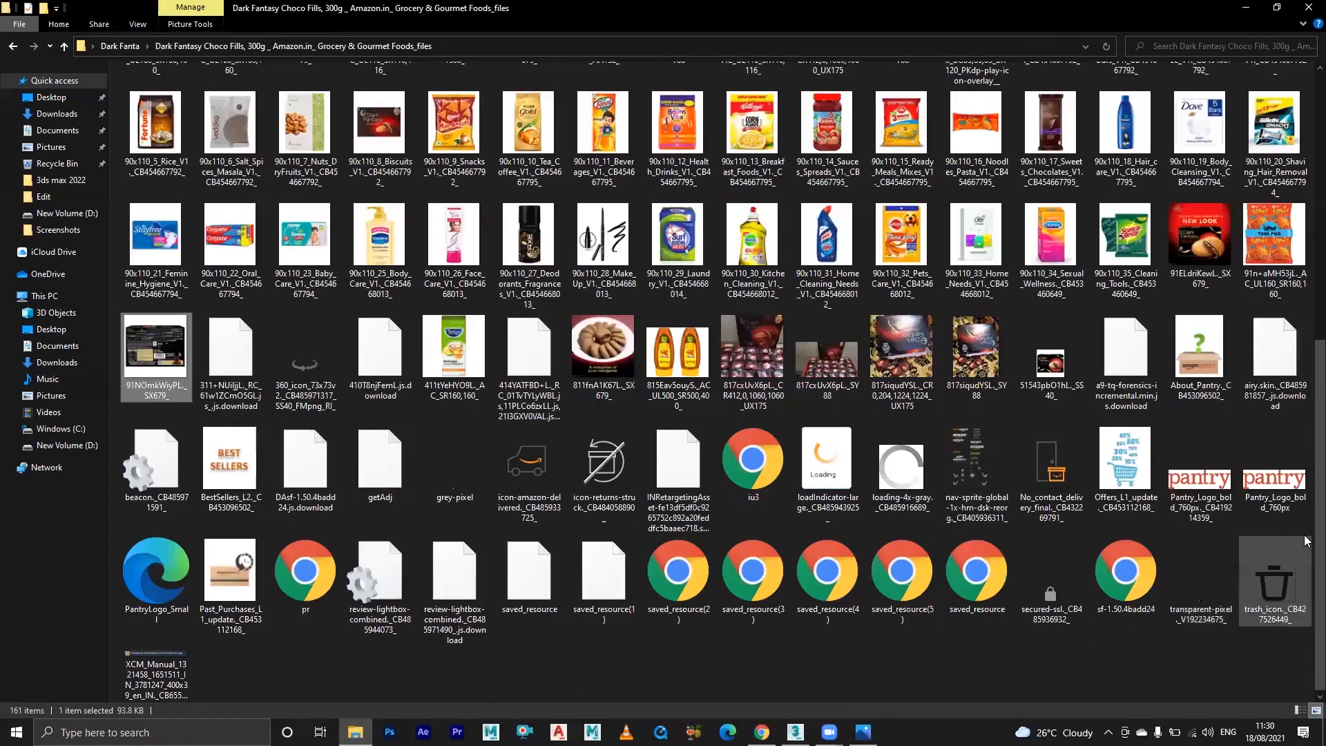
scroll(1306, 538, up, 2)
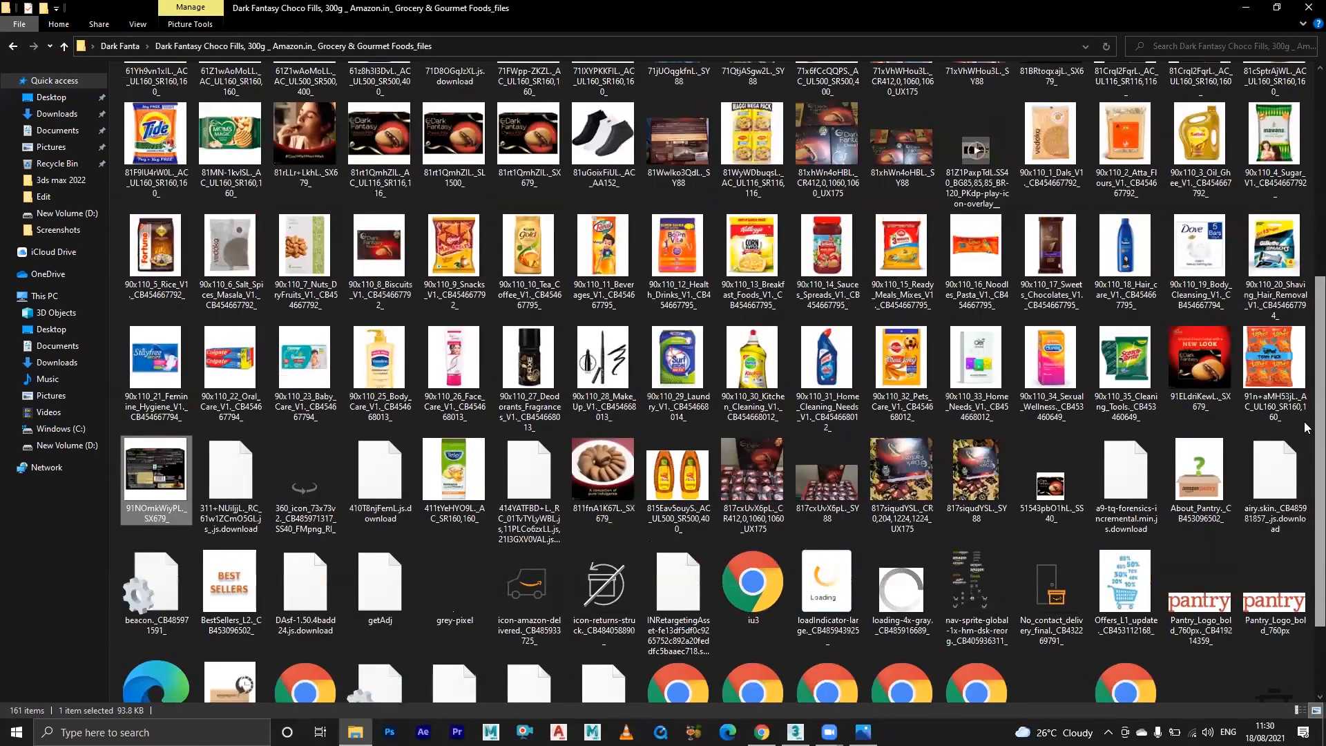
scroll(1306, 431, up, 3)
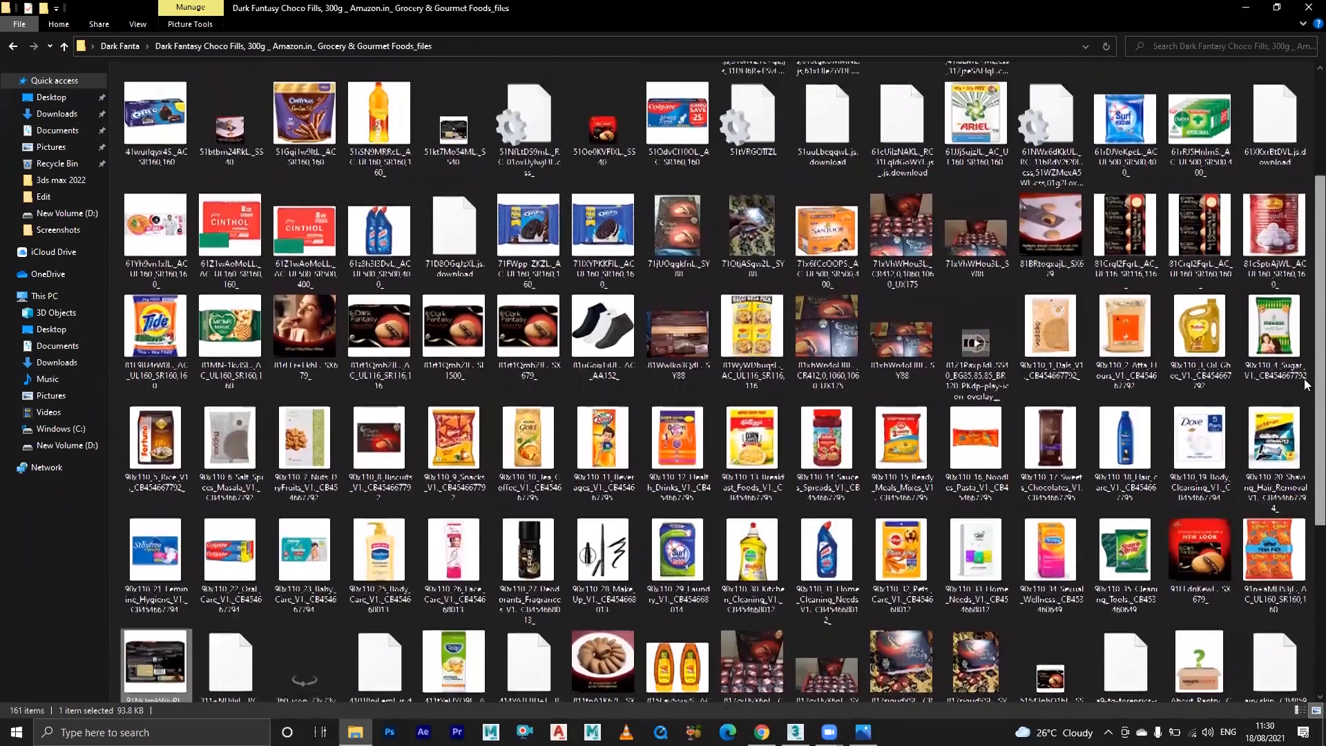
scroll(1307, 384, up, 2)
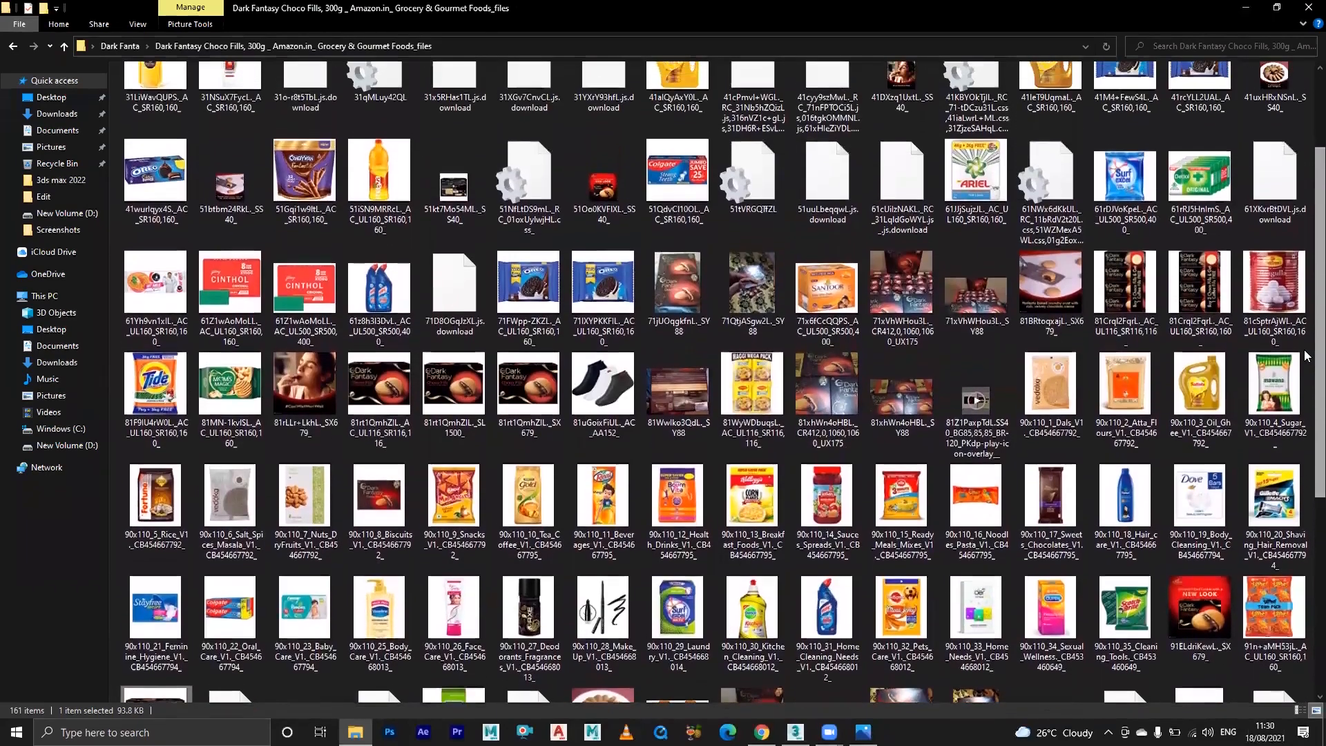
scroll(1306, 352, up, 1)
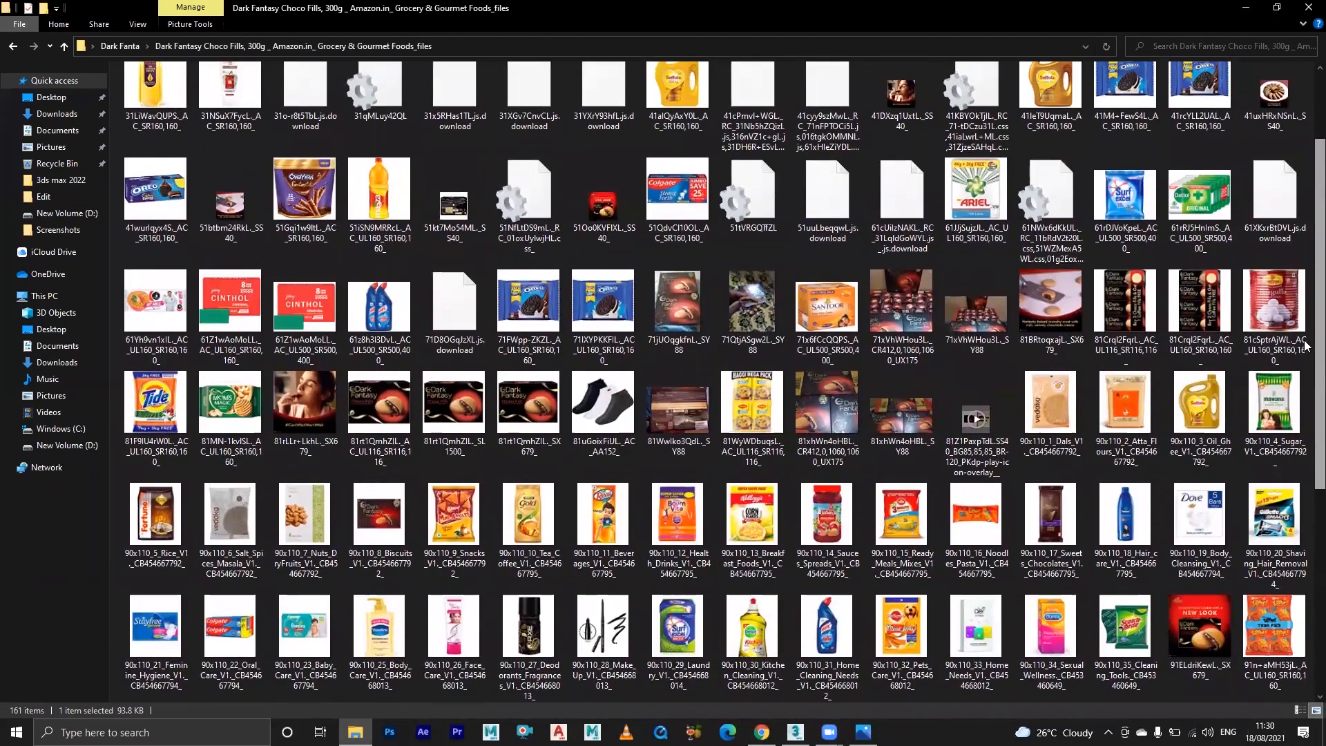
scroll(350, 511, up, 1)
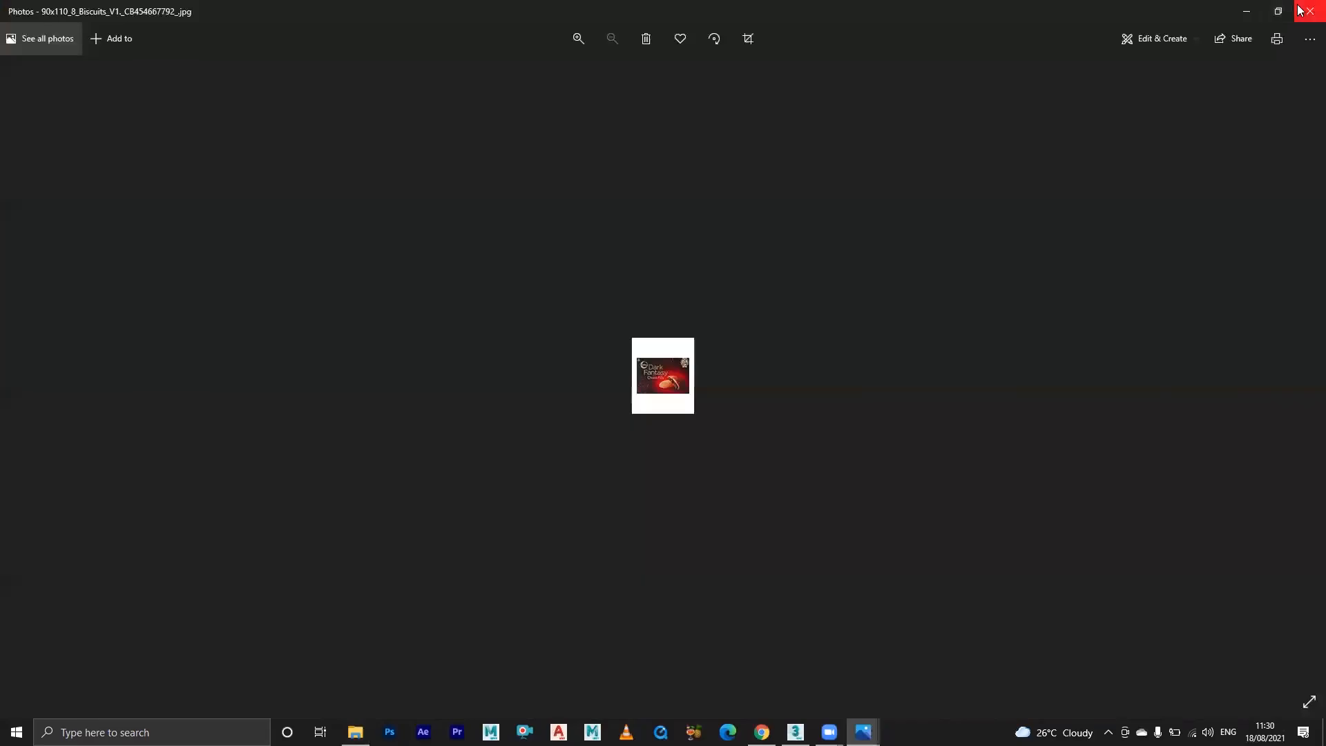
click(1309, 9)
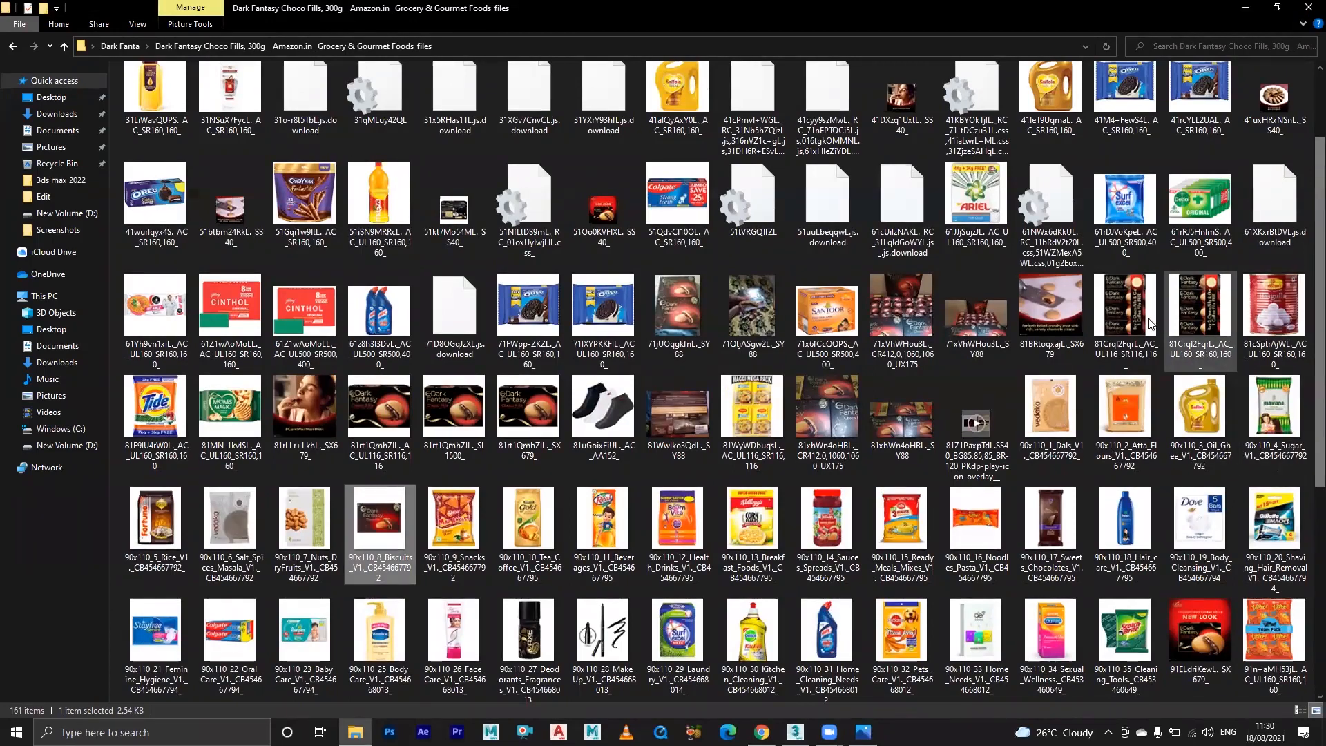
double_click(1130, 312)
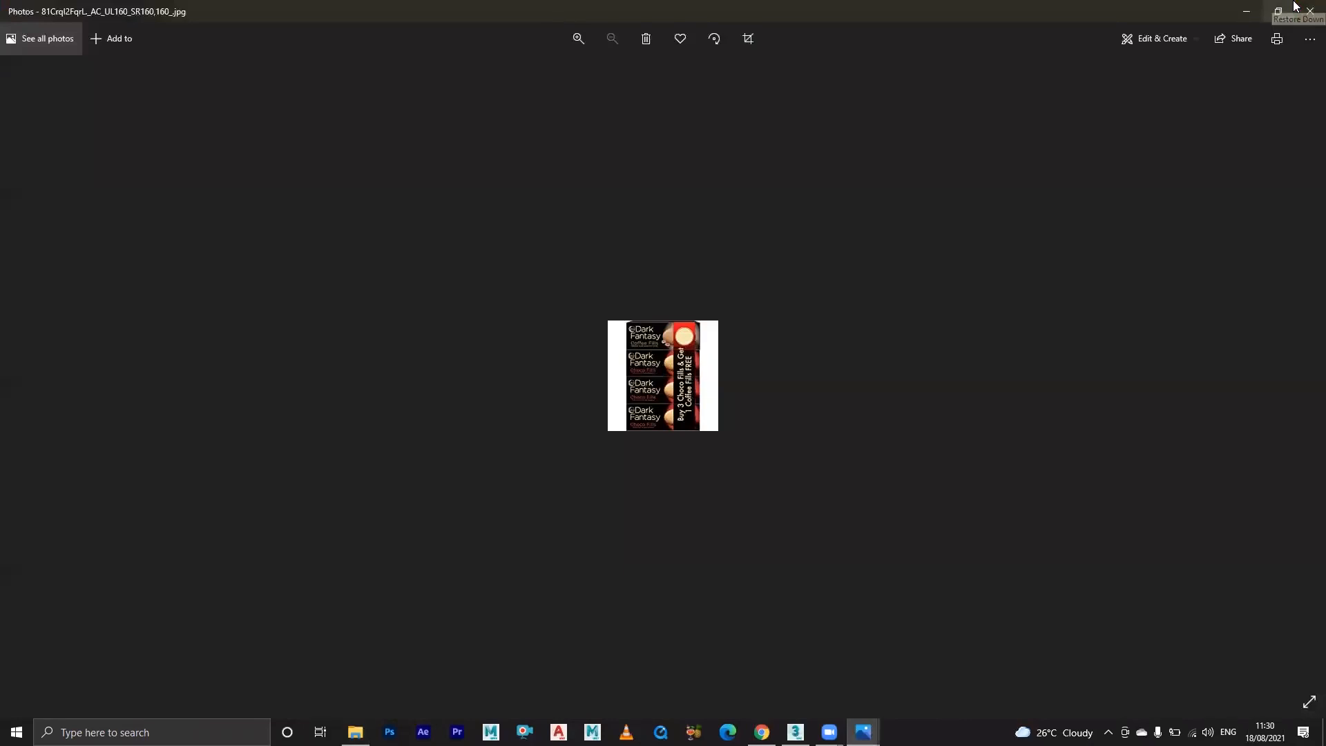
click(1307, 9)
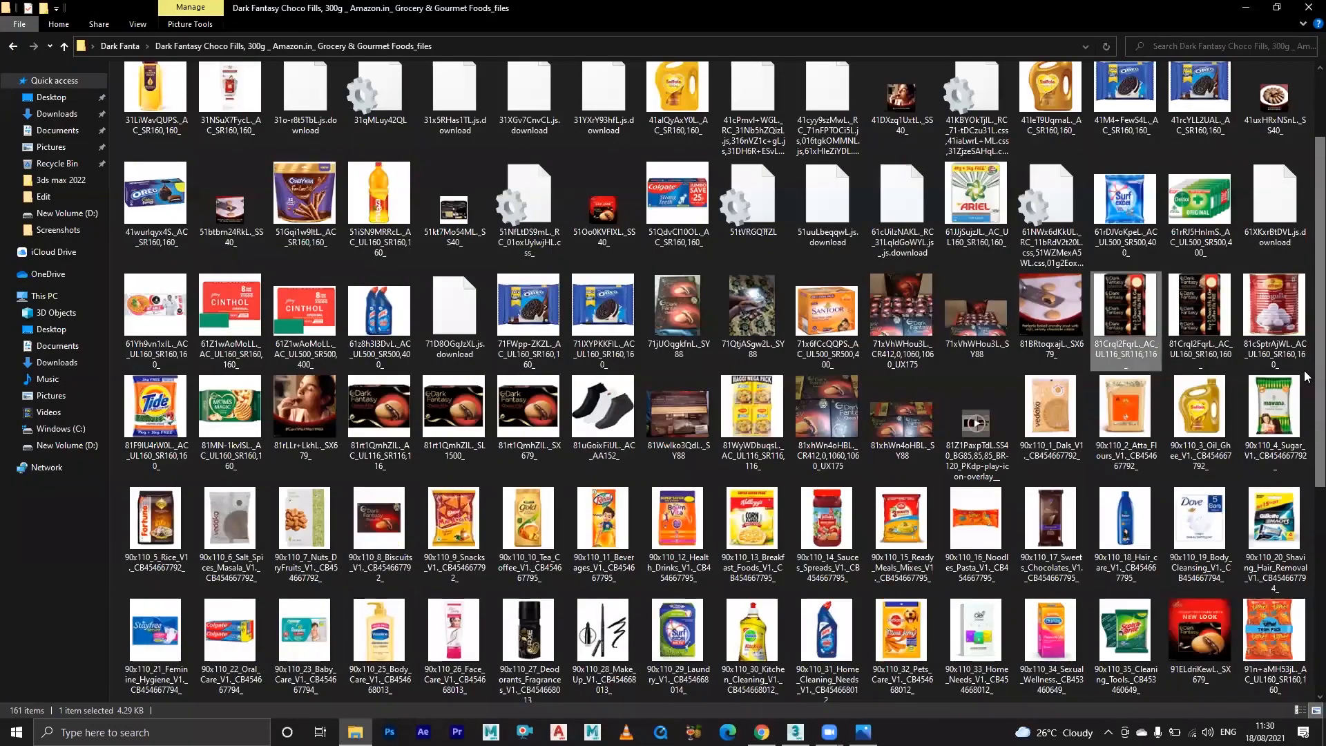
scroll(1306, 318, up, 2)
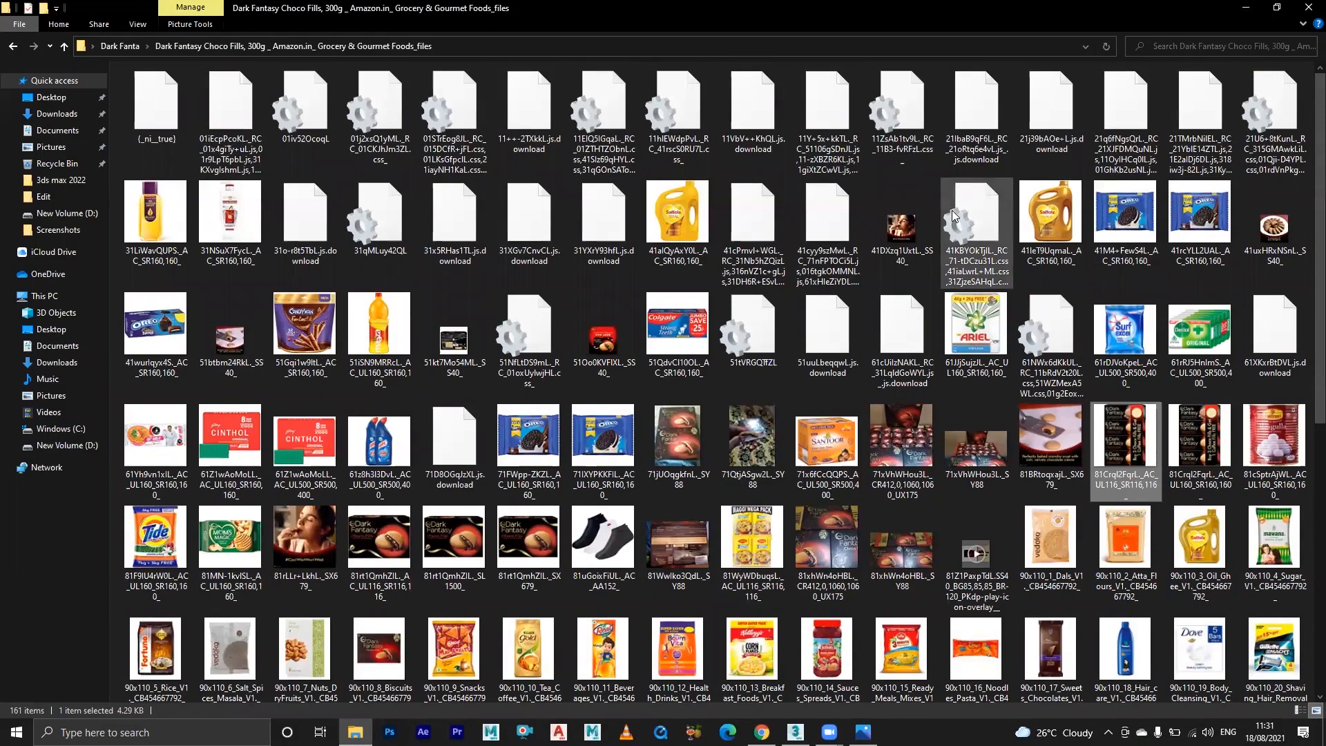
- Return to Chrome, search Google for "dark fantasy box images" and open the image results
click(1245, 9)
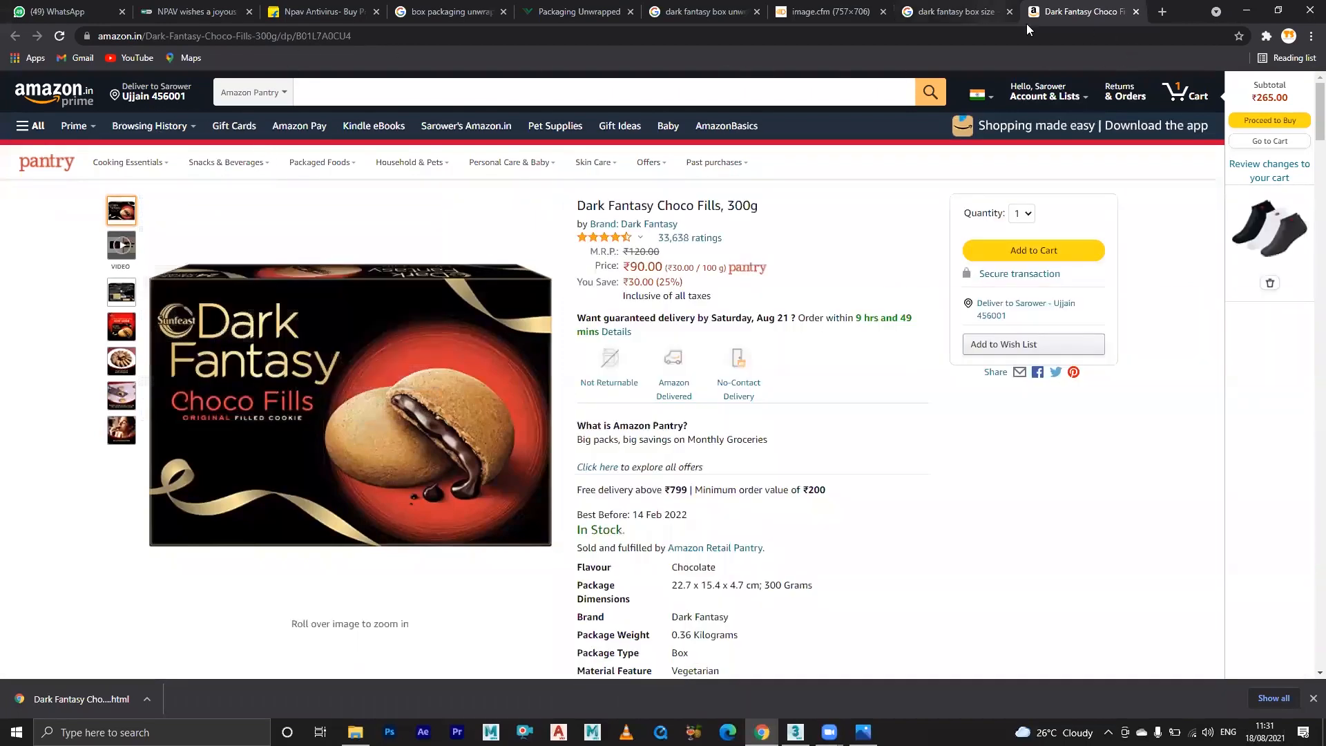
click(974, 12)
scroll(376, 299, up, 2)
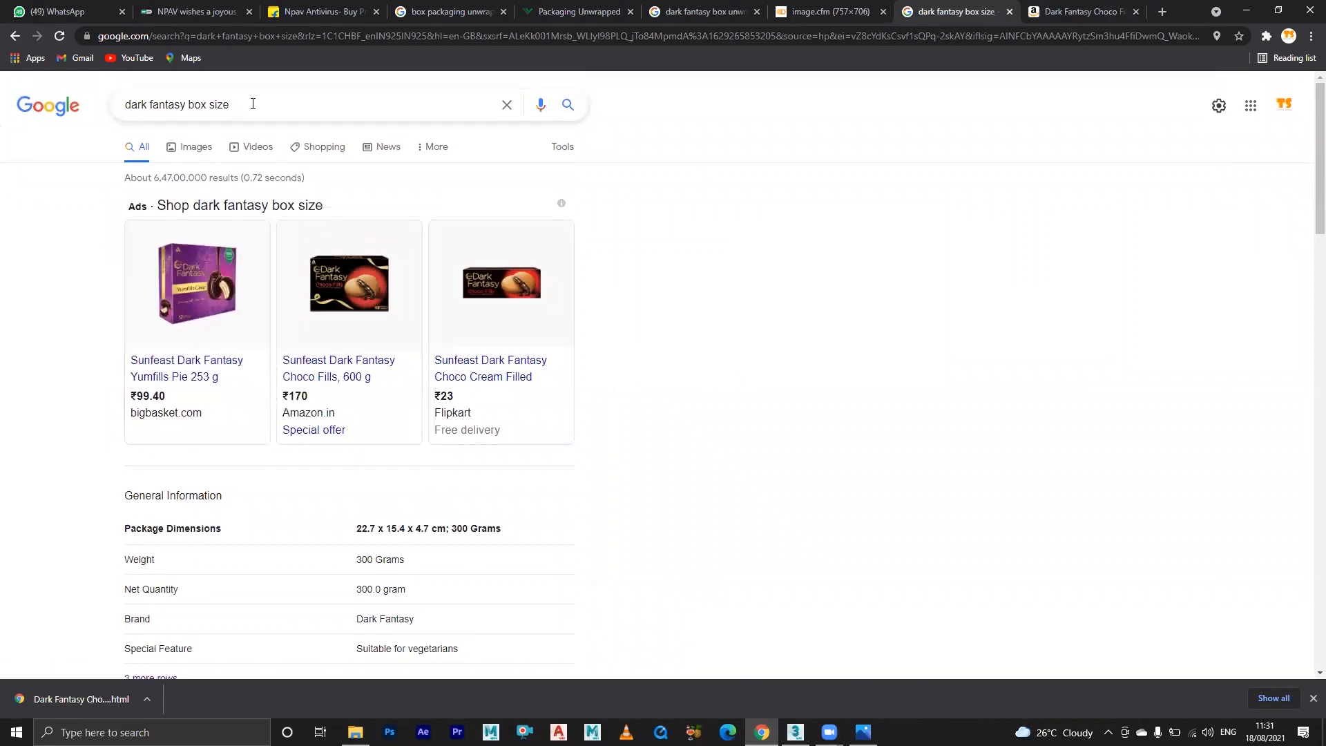
drag(241, 106, 1, 110)
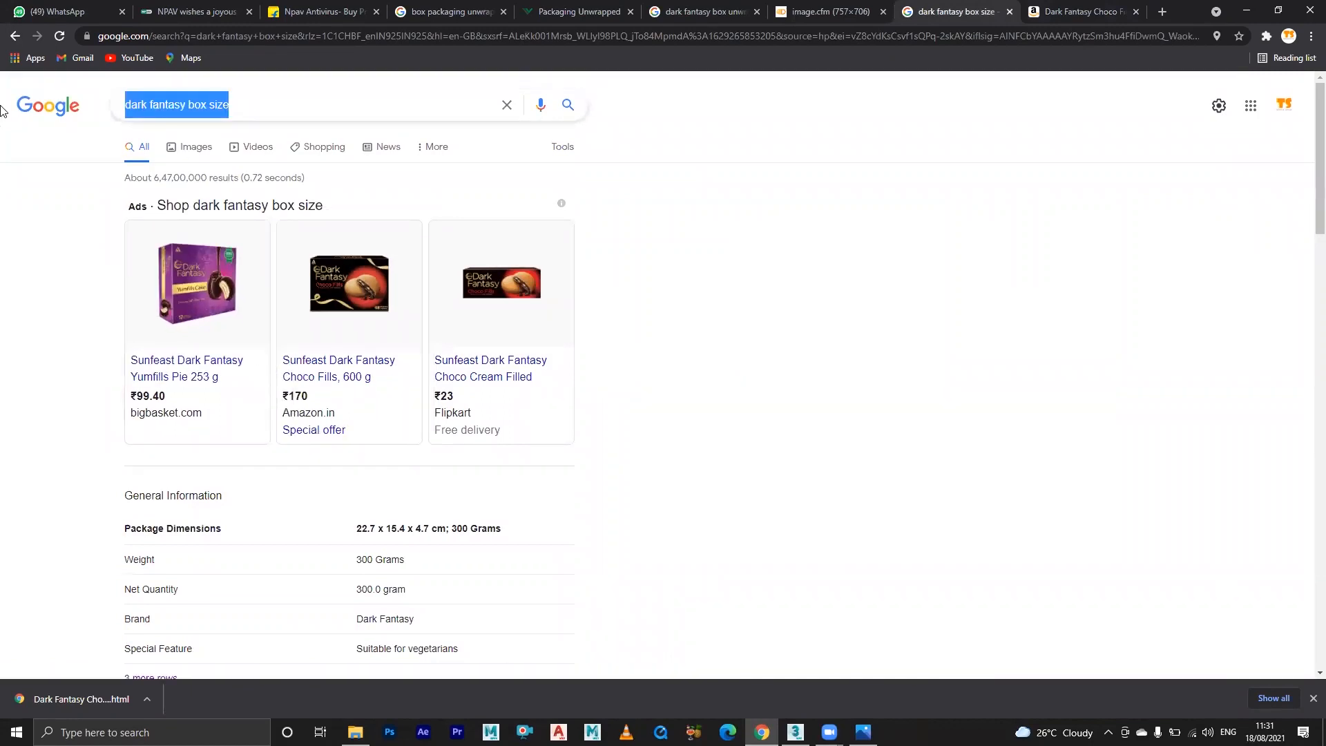
text(dark)
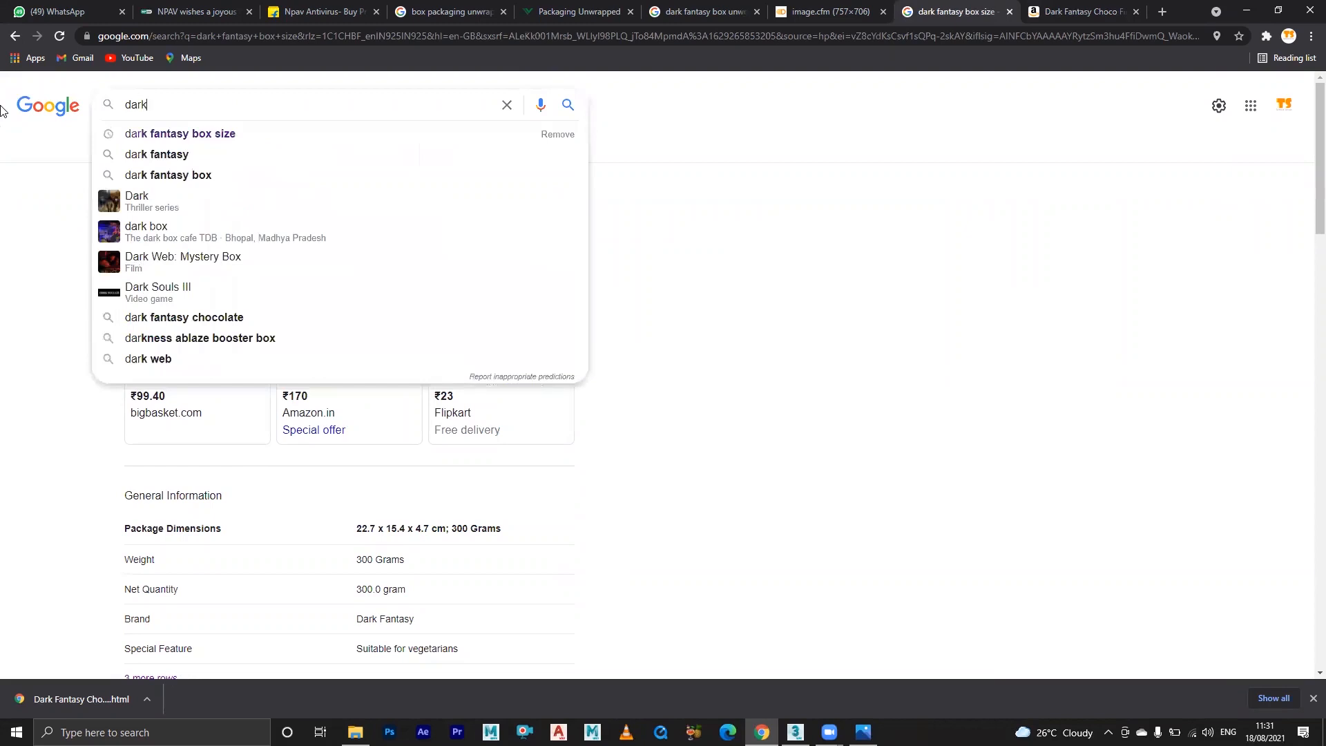
text( fanta)
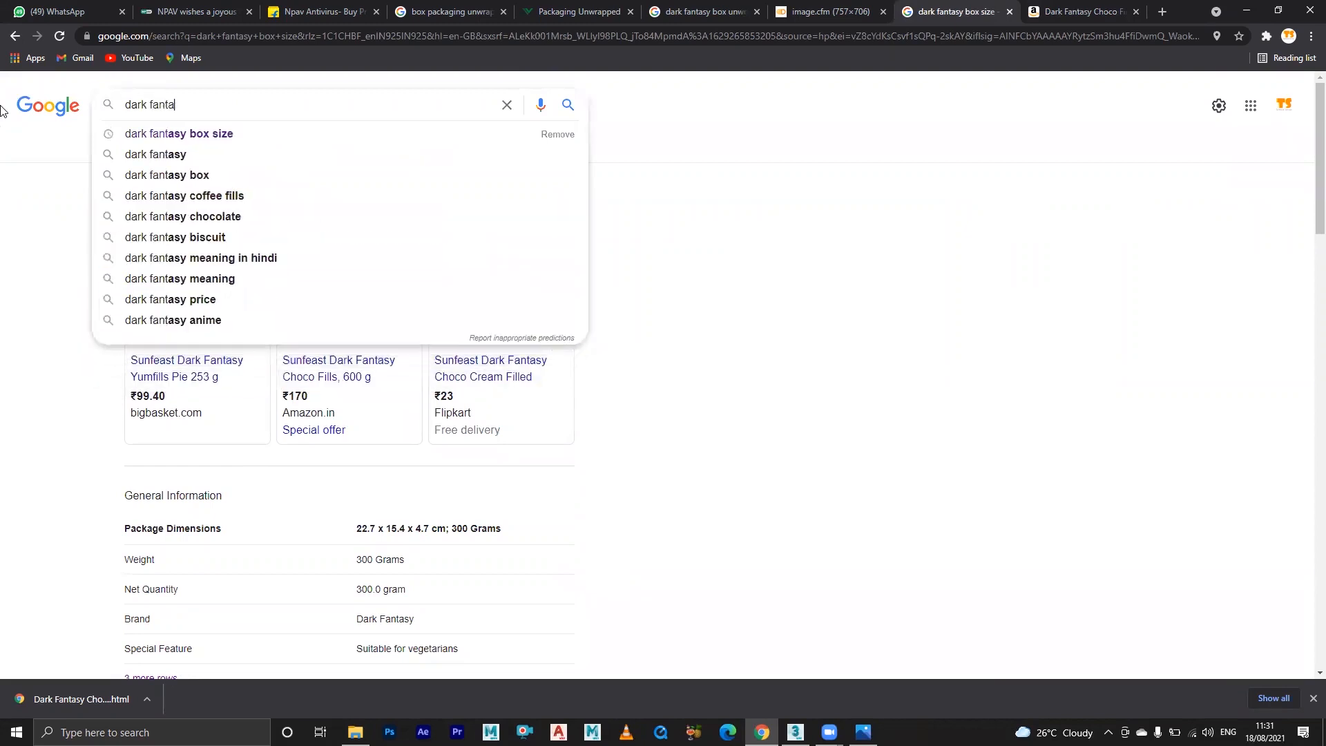
key(Down)
key(Down)
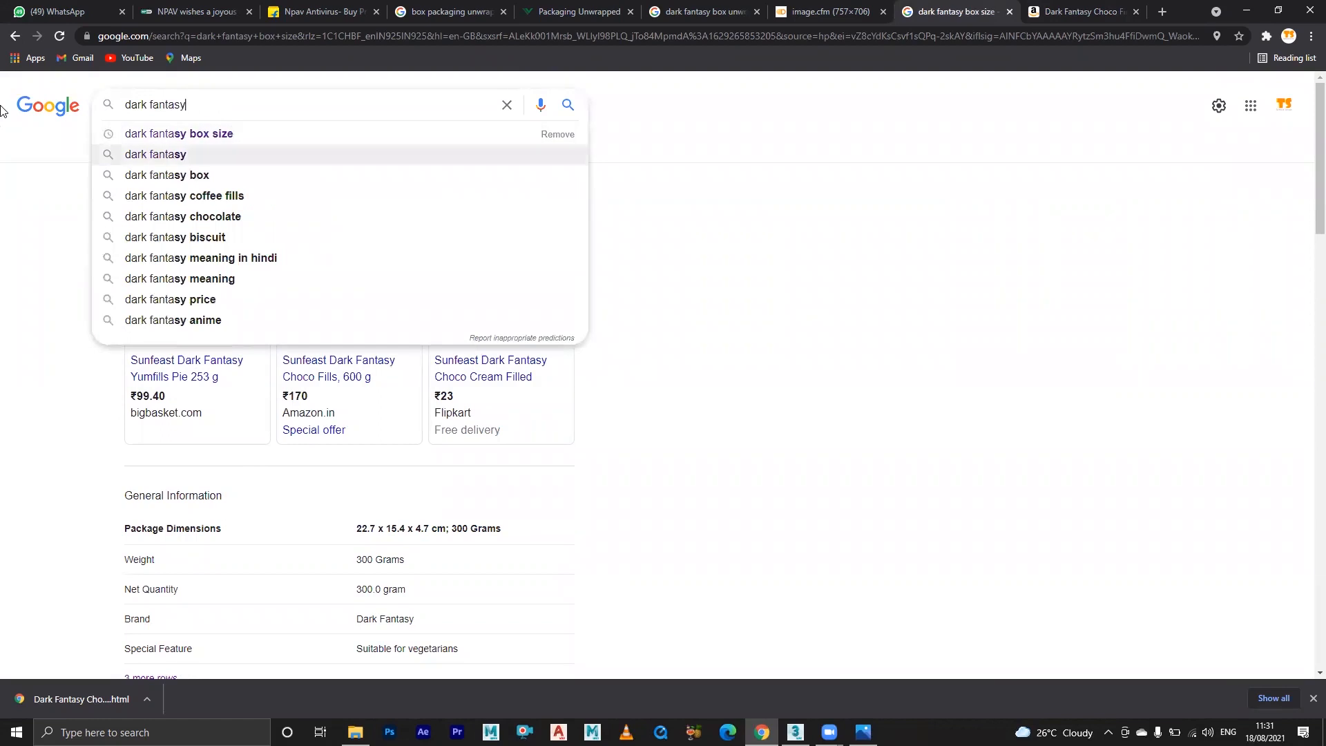
key(Up)
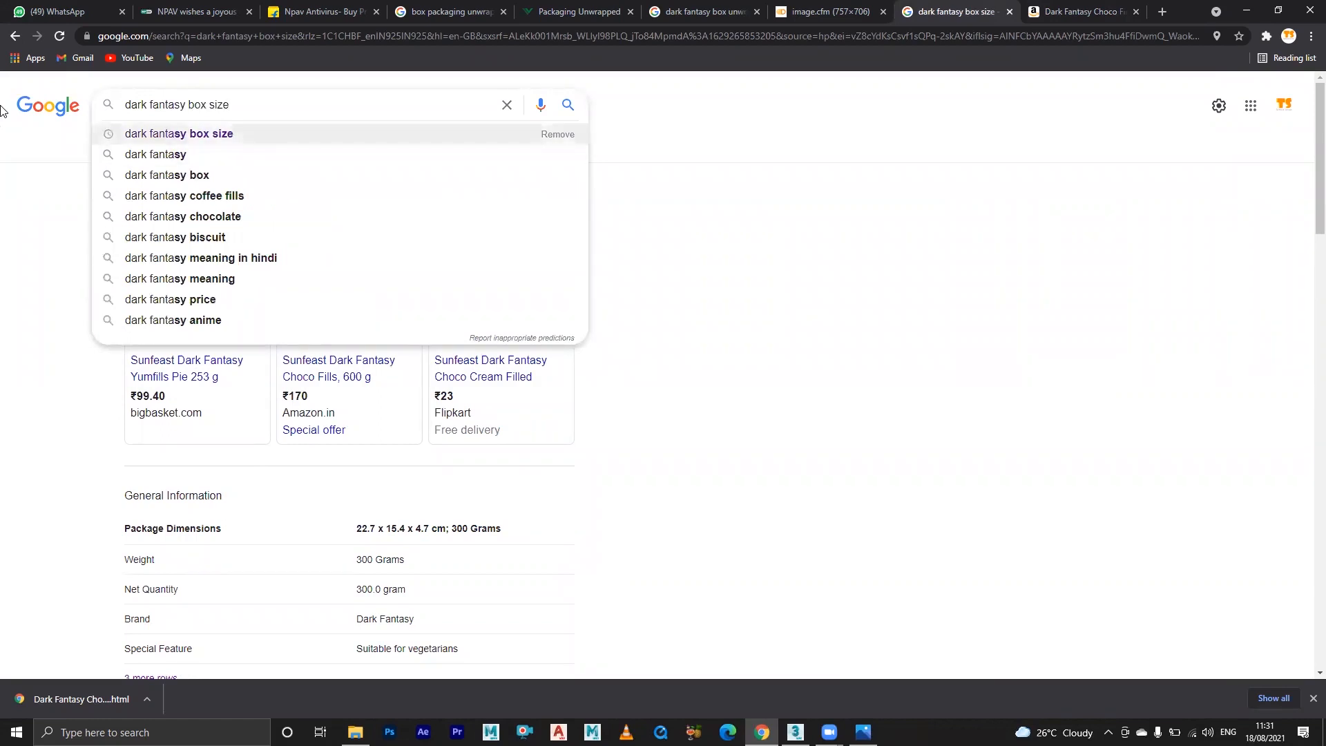
key(BackSpace)
text(i)
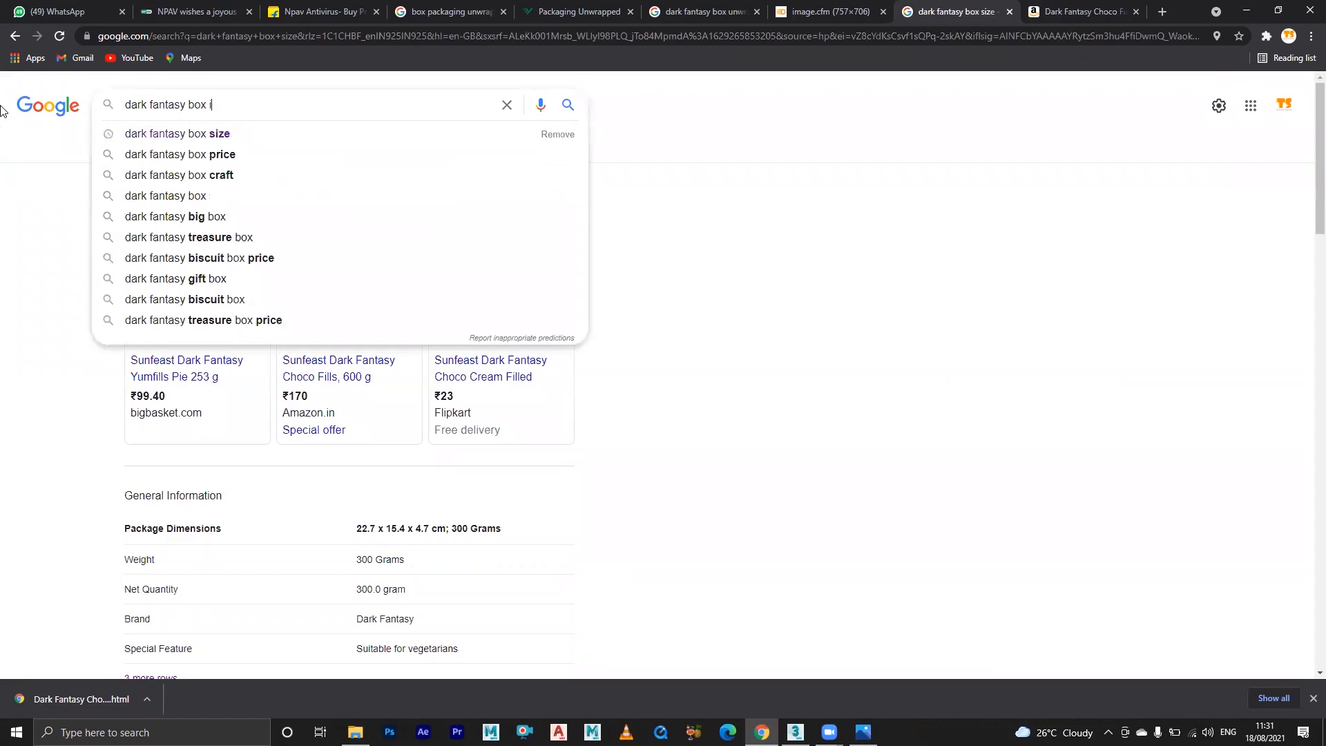
text(mages)
key(Return)
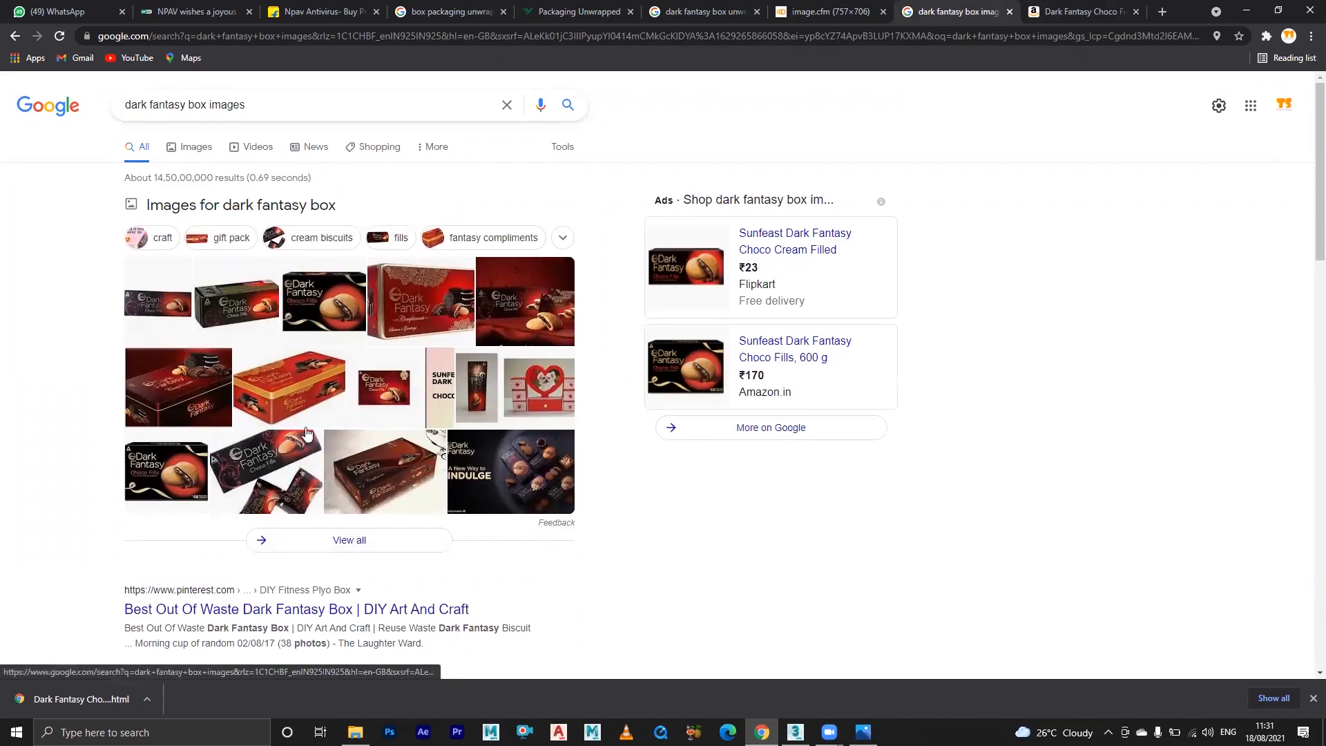
click(276, 205)
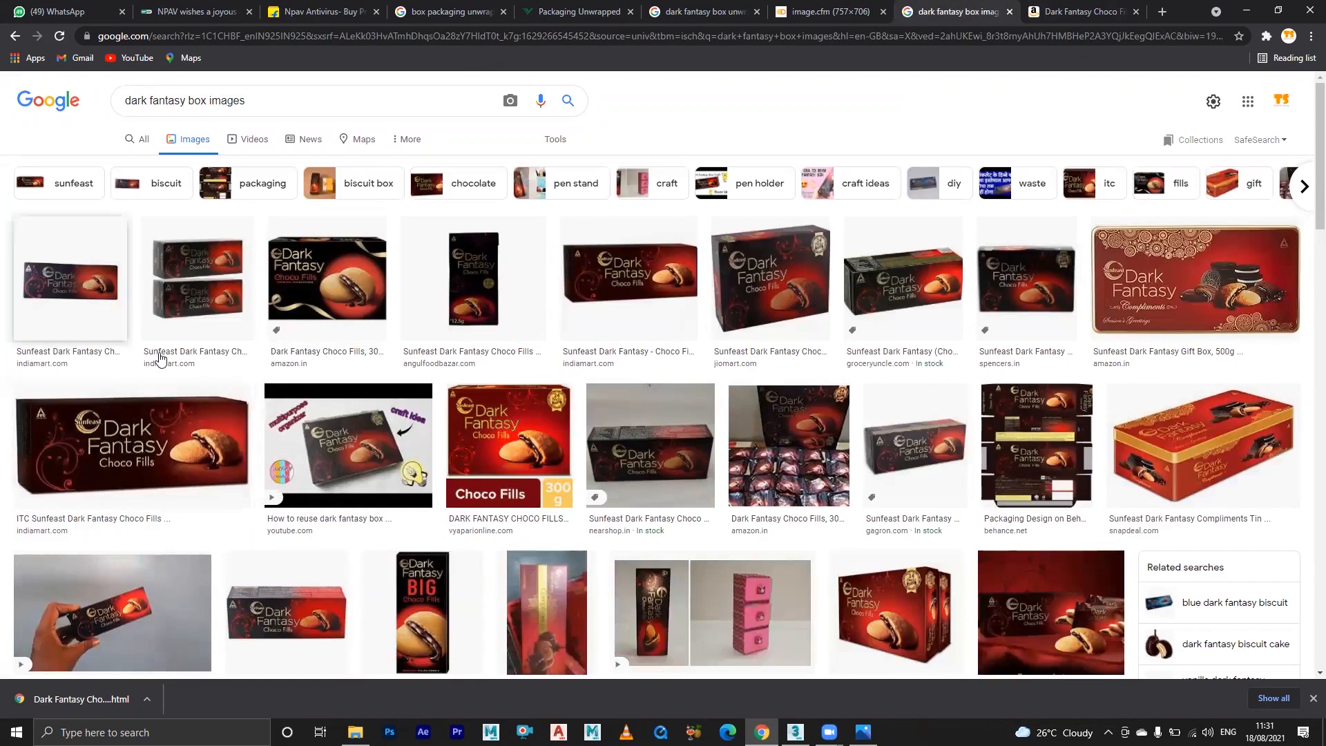
- Browse the image results and preview the Basket Hunt and Green Mart SG pictures of the Choco Fills box
scroll(507, 435, down, 2)
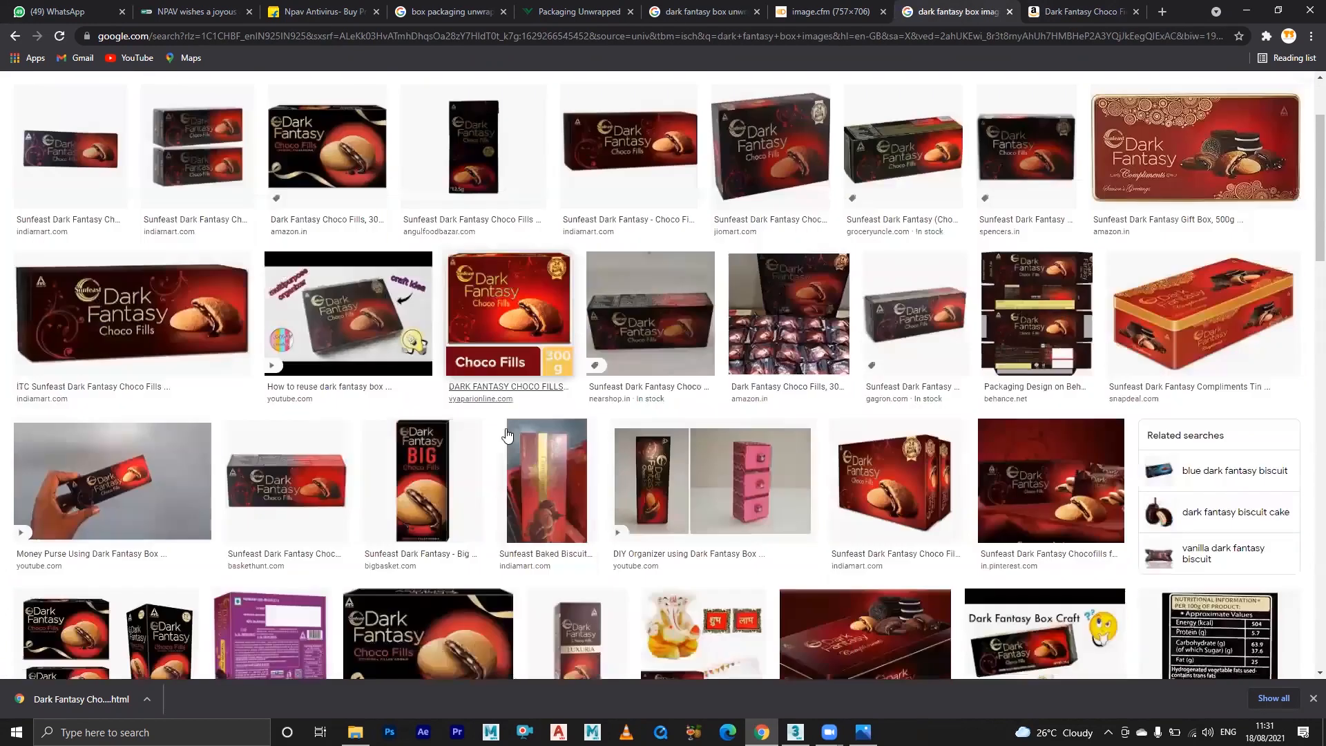
scroll(428, 470, down, 1)
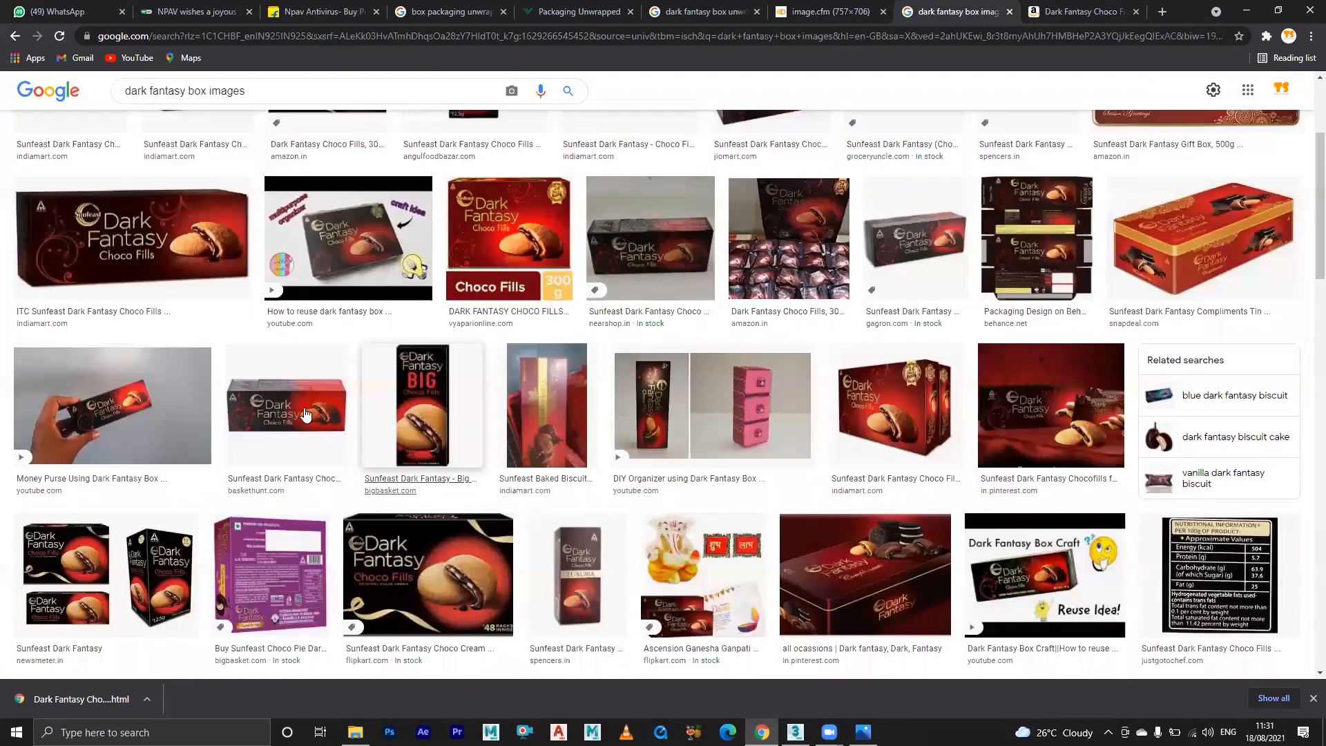
click(306, 414)
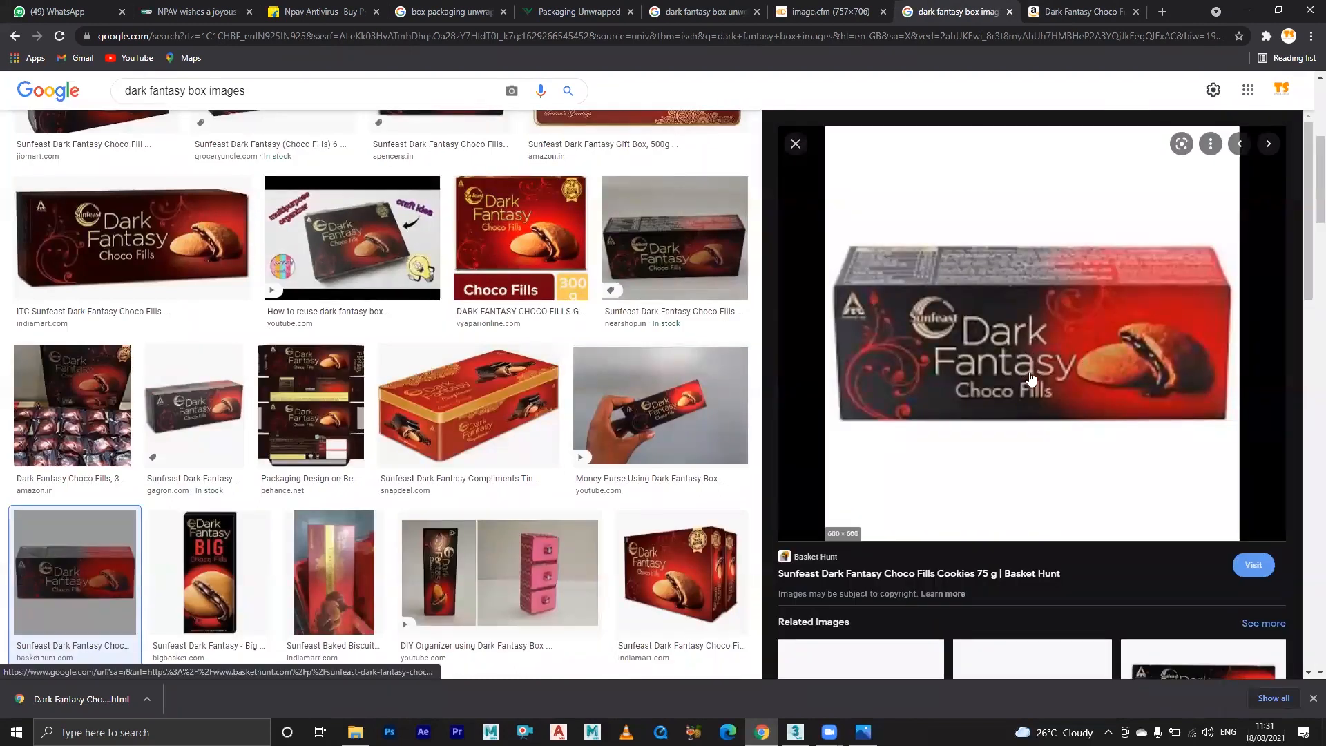
scroll(1042, 343, down, 4)
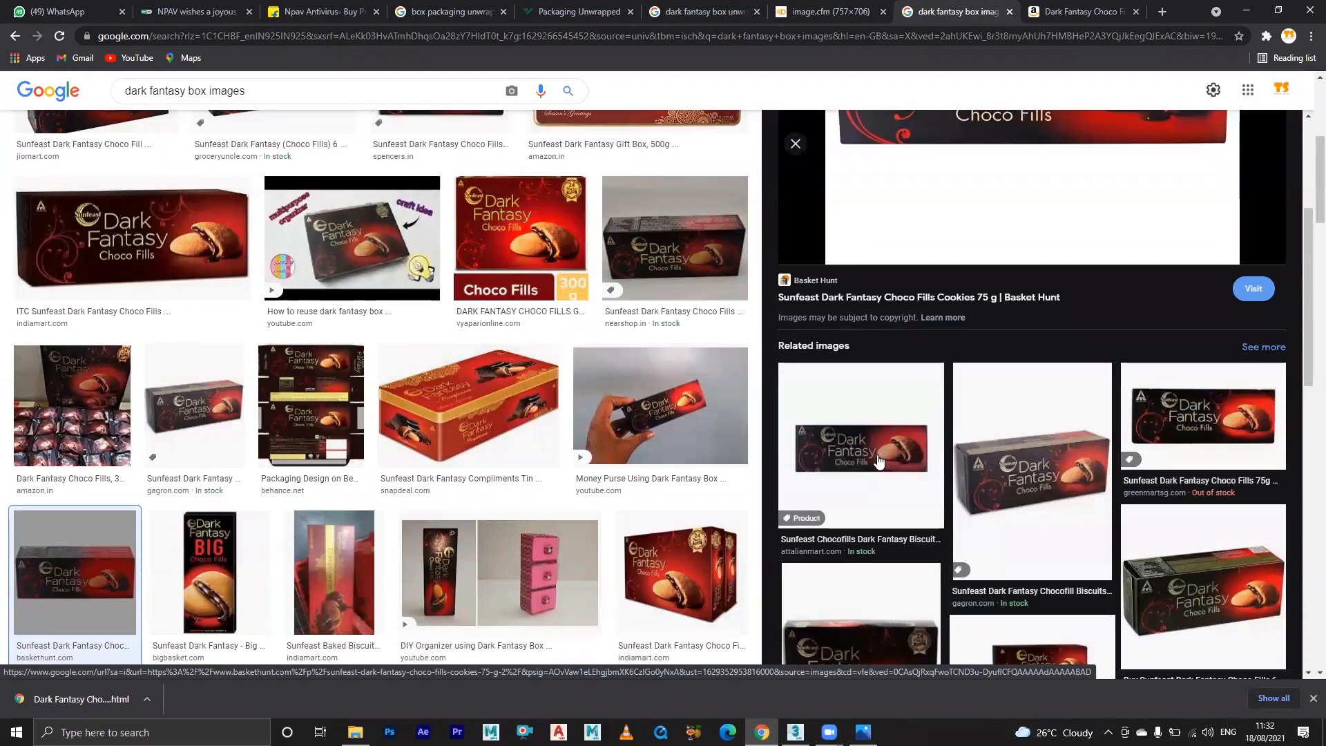
click(1228, 426)
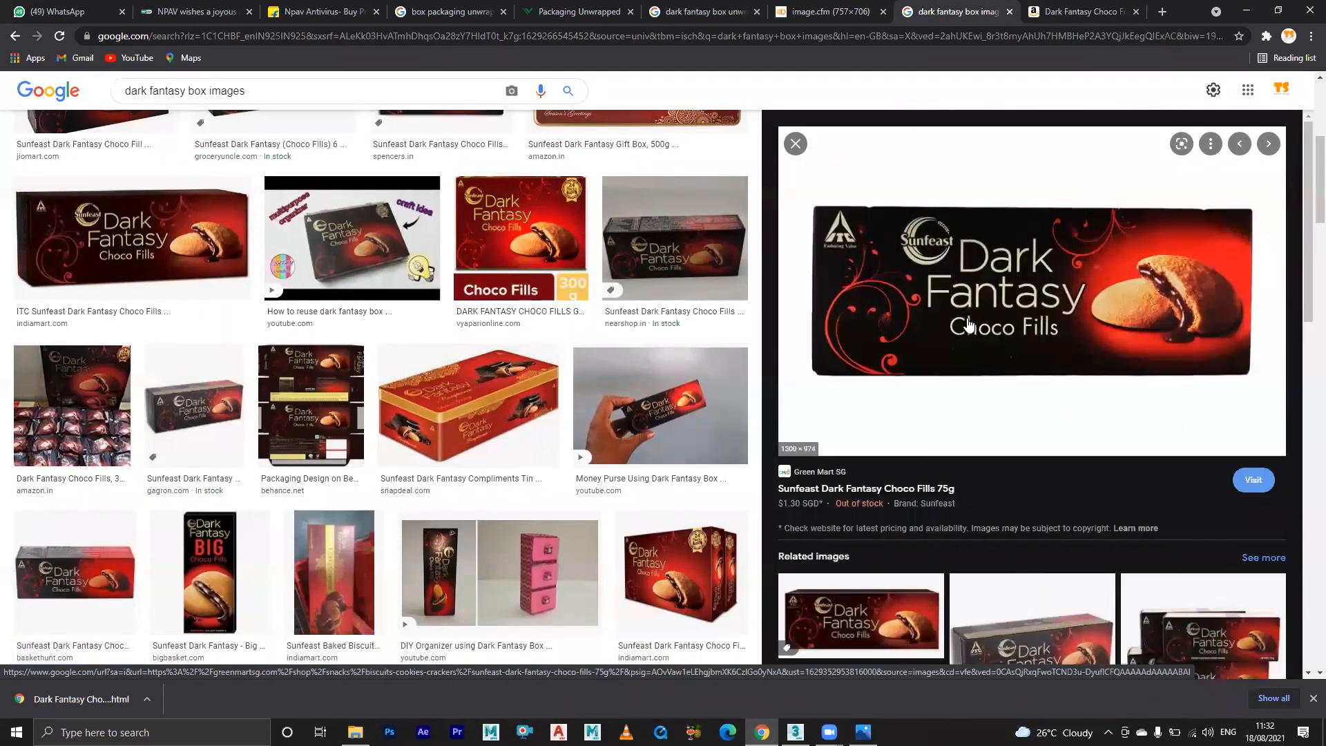
- Open the Green Mart SG Choco Fills front image in its own tab and enlarge it to full size
right_click(979, 275)
click(1073, 401)
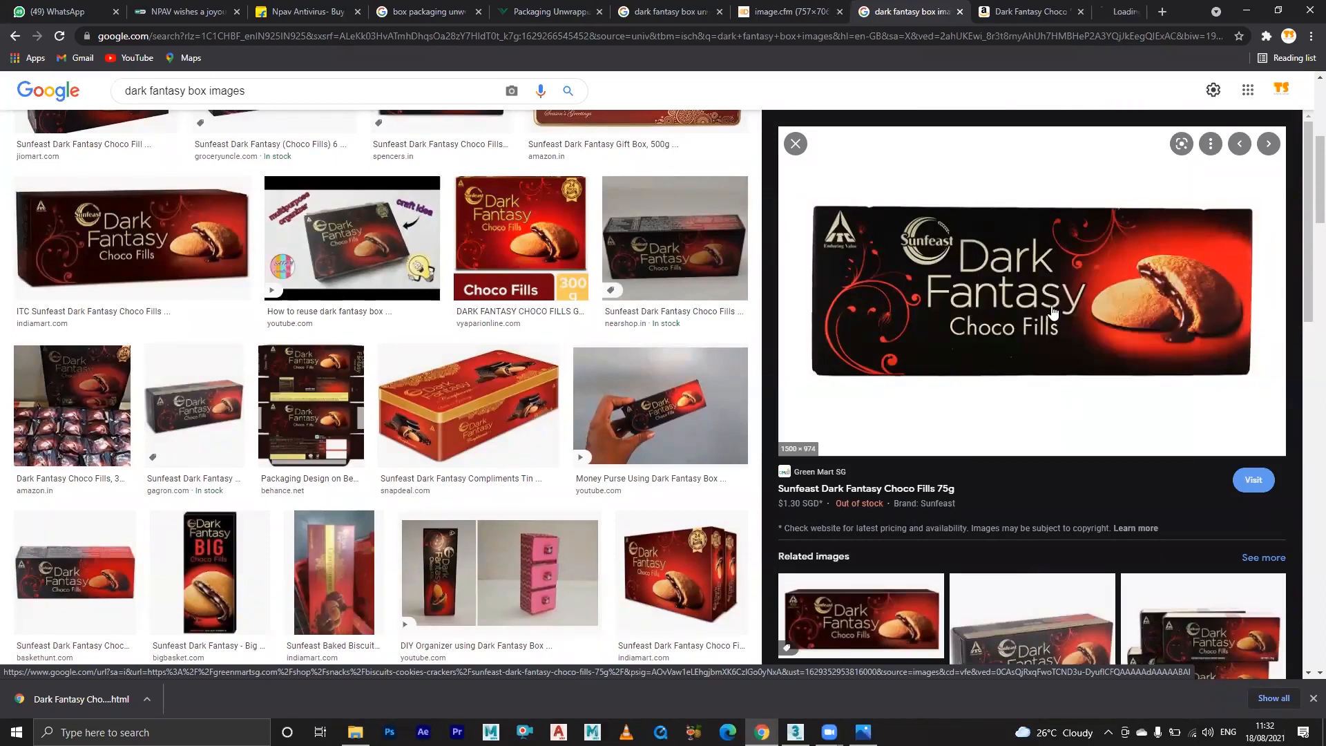
click(1062, 20)
click(509, 373)
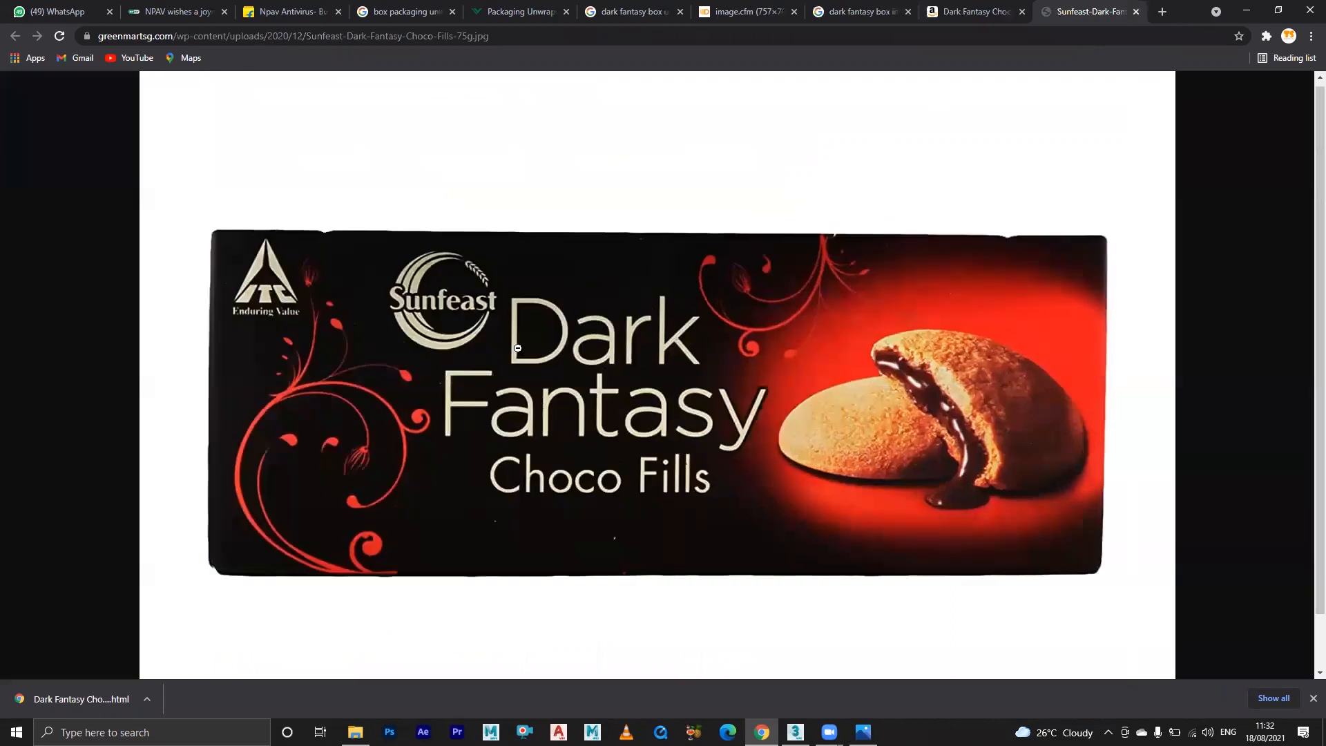
- Save the Green Mart SG front image as the JPEG Sunfeast-Dark-Fantasy-Choco-Fills-75g in the Dark Fanta folder
right_click(519, 339)
click(585, 374)
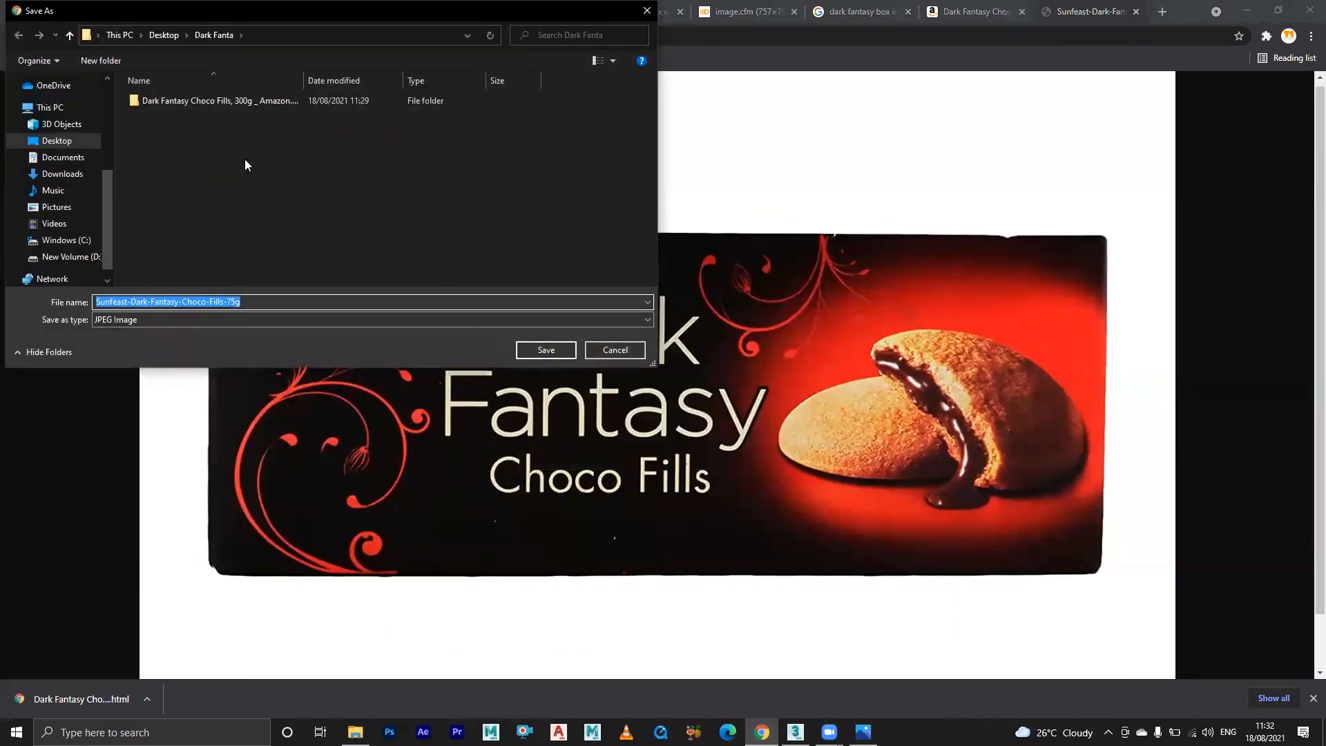
click(545, 350)
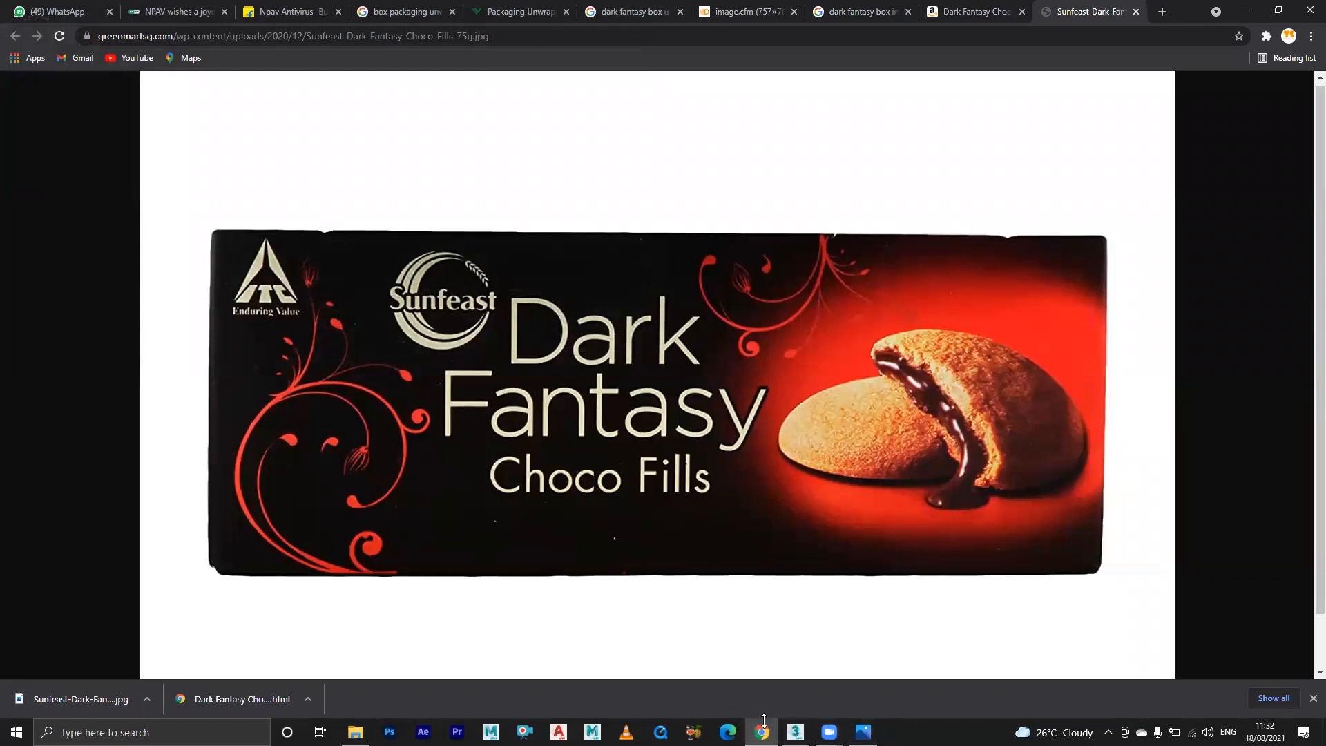
- Review the Amazon Choco Fills product page and the saved 81rt1QmhZIL front picture in Photos
click(960, 12)
mouse_move(385, 297)
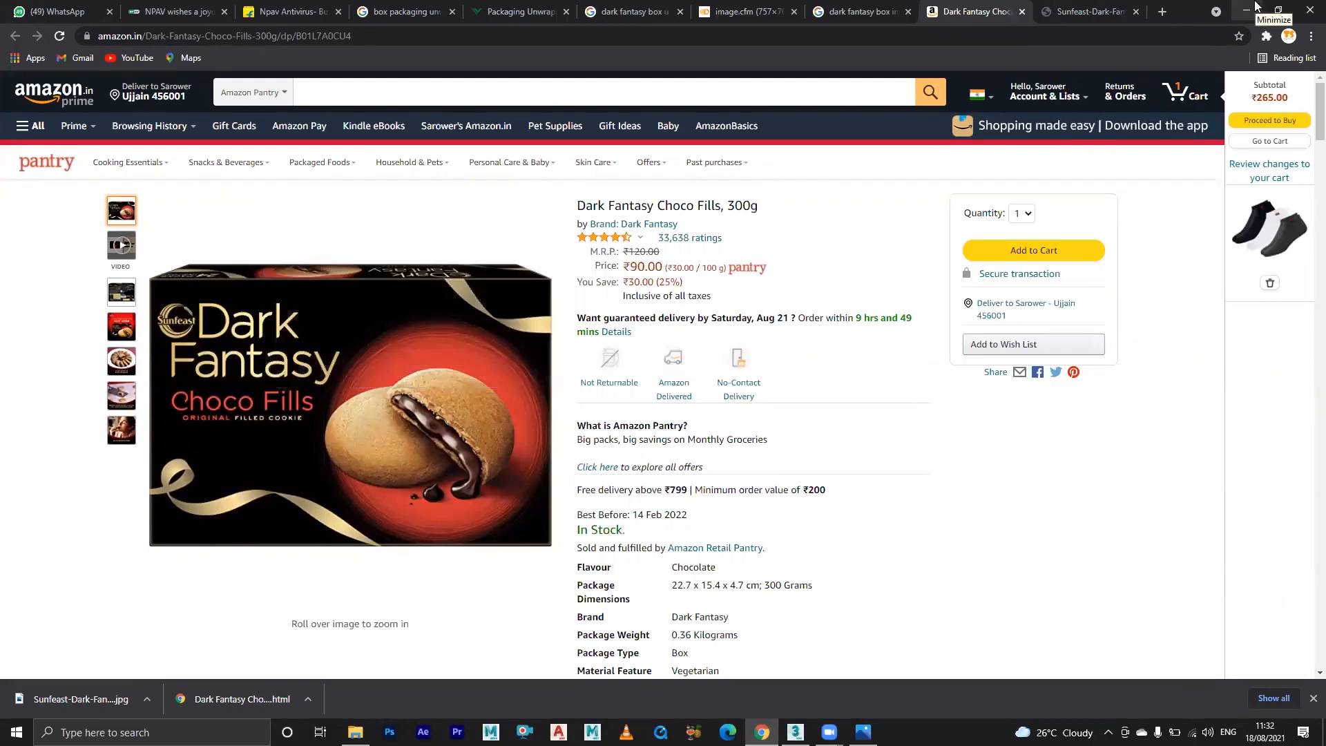
click(1248, 9)
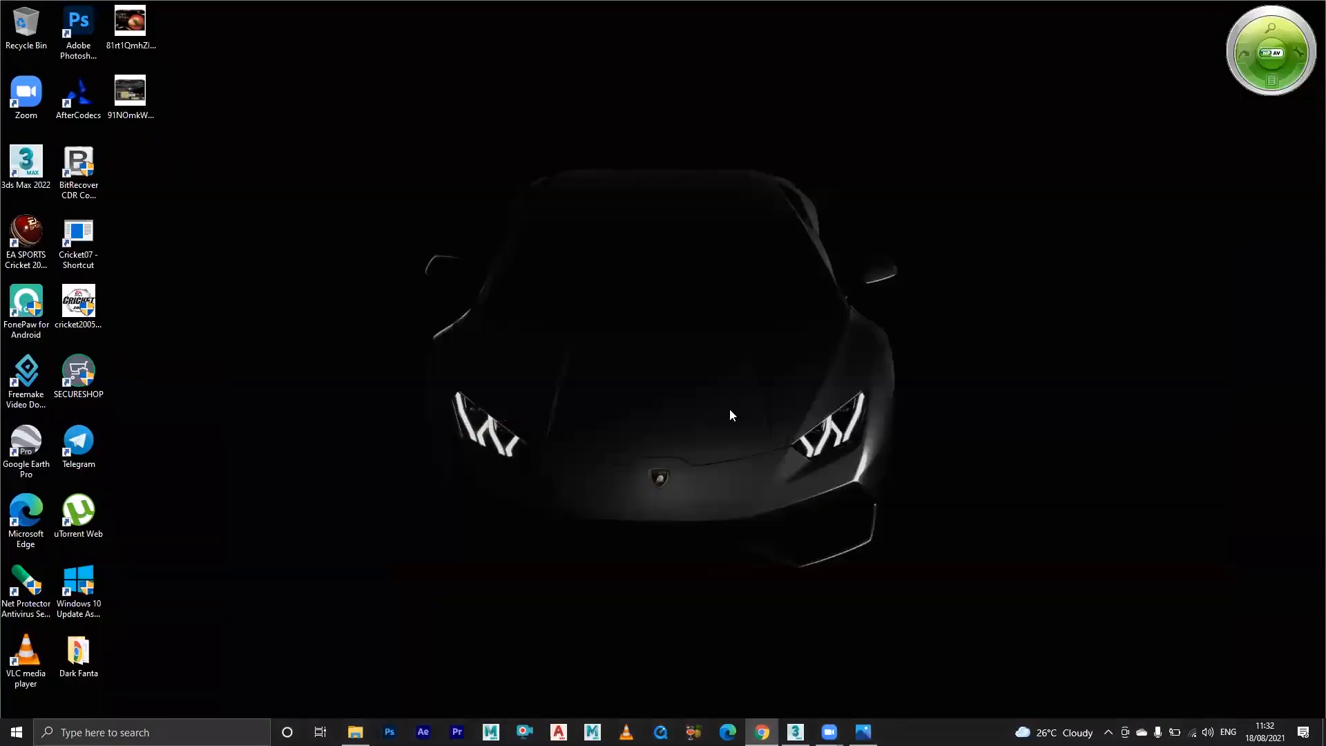
click(863, 732)
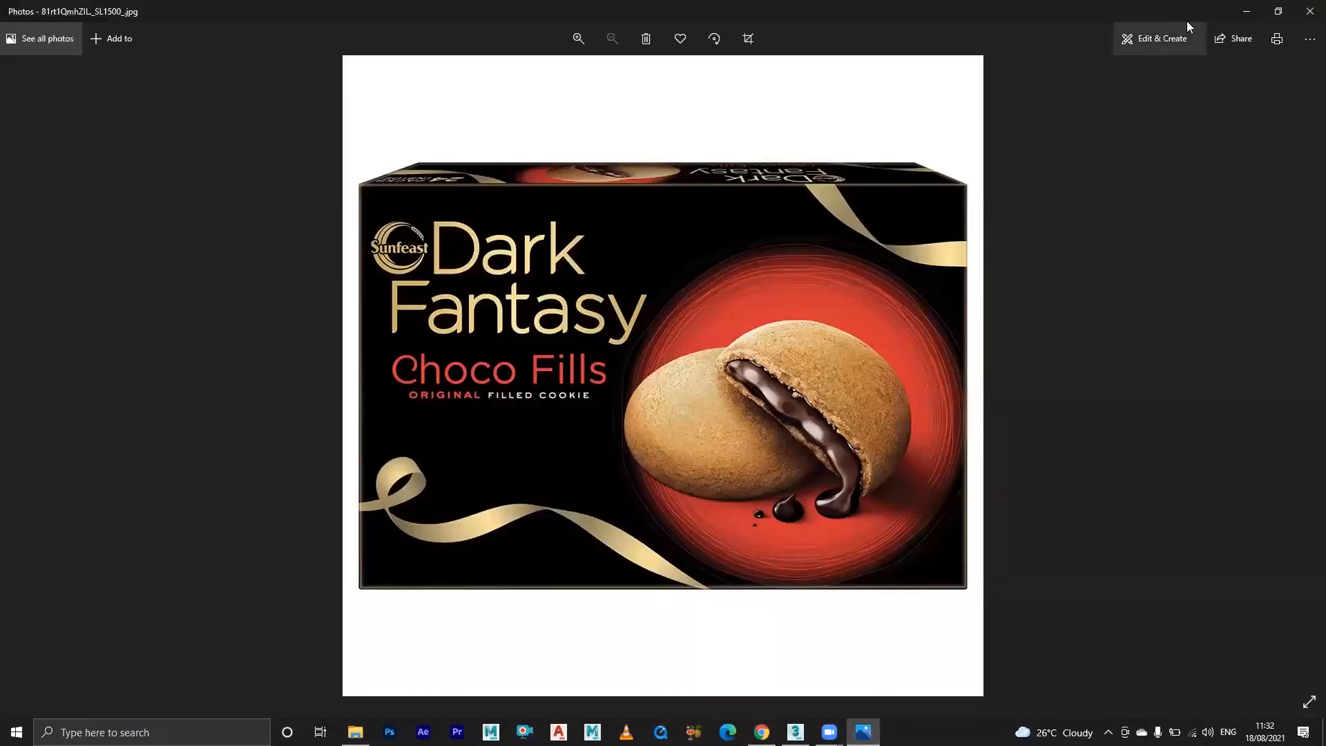
click(1244, 10)
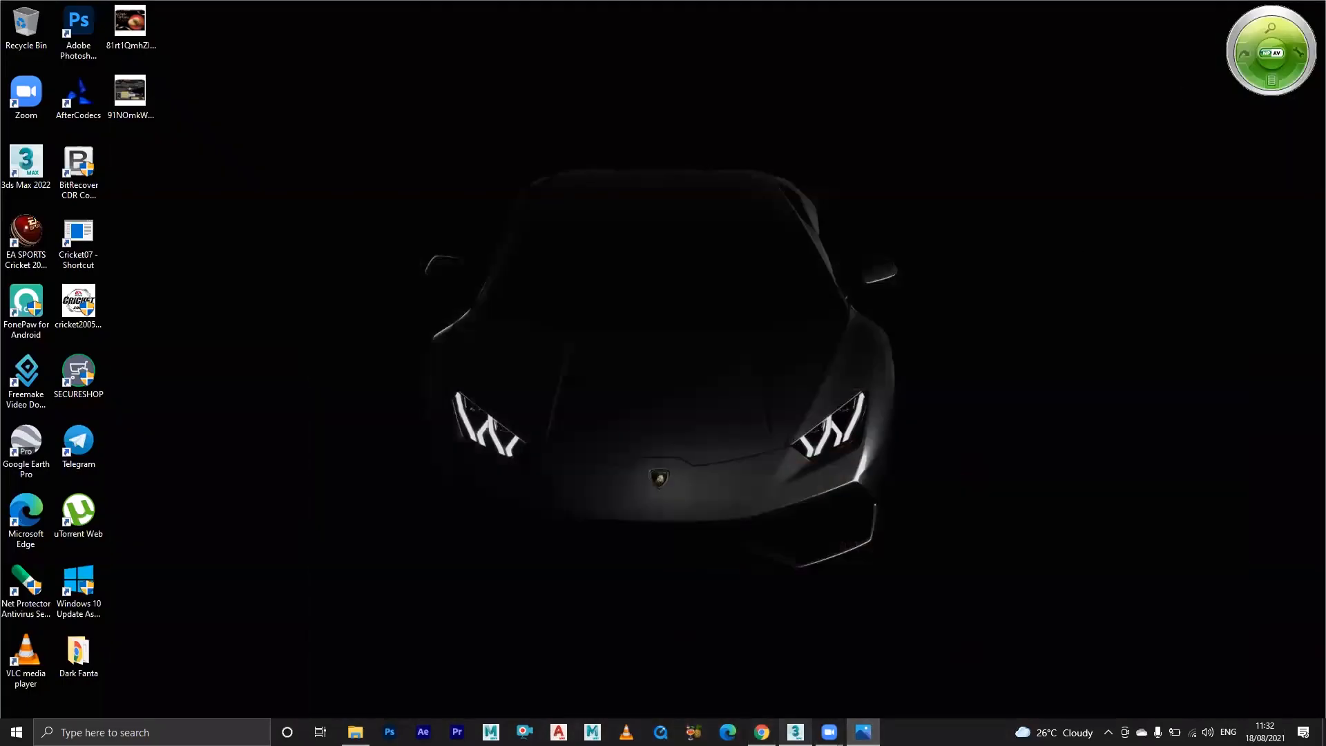
- Switch to 3ds Max and convert the box to an Editable Poly
click(795, 732)
alt+middle_drag(744, 506, 912, 541)
click(988, 541)
click(968, 469)
alt+middle_drag(976, 489, 763, 464)
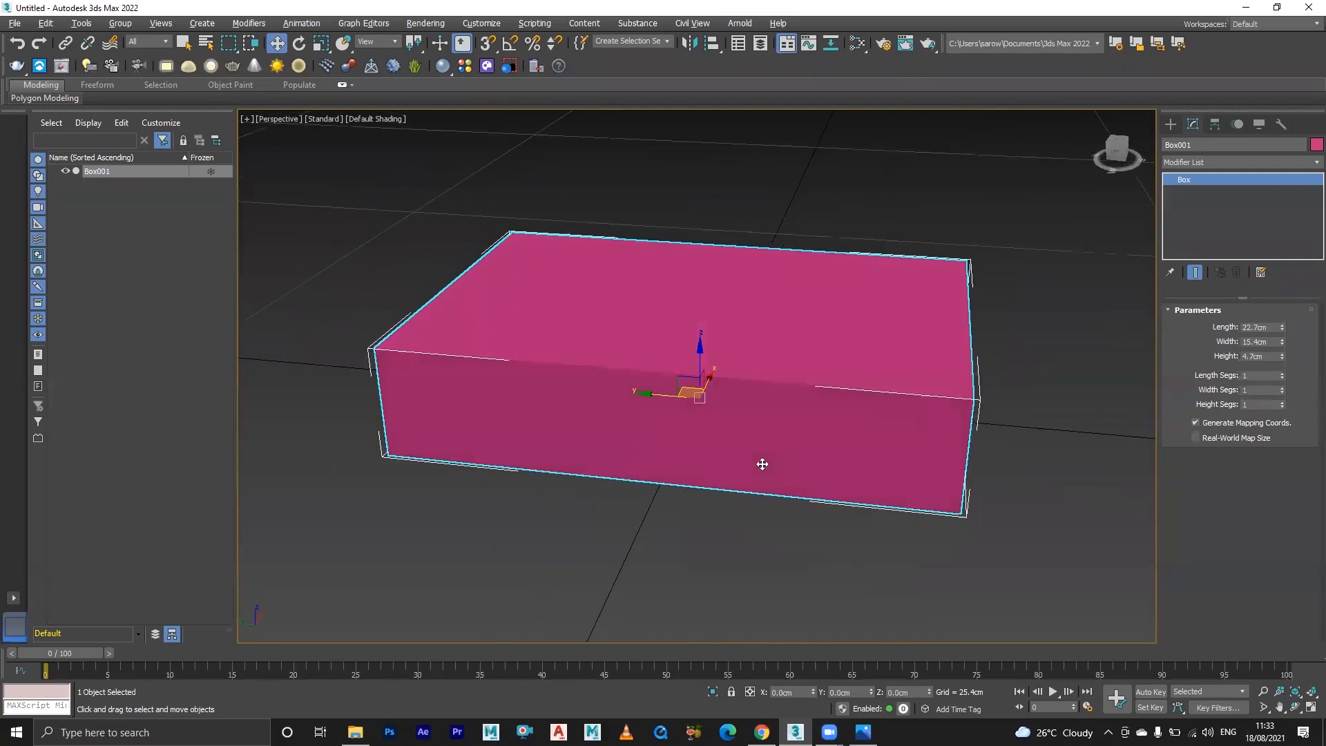
right_click(1185, 182)
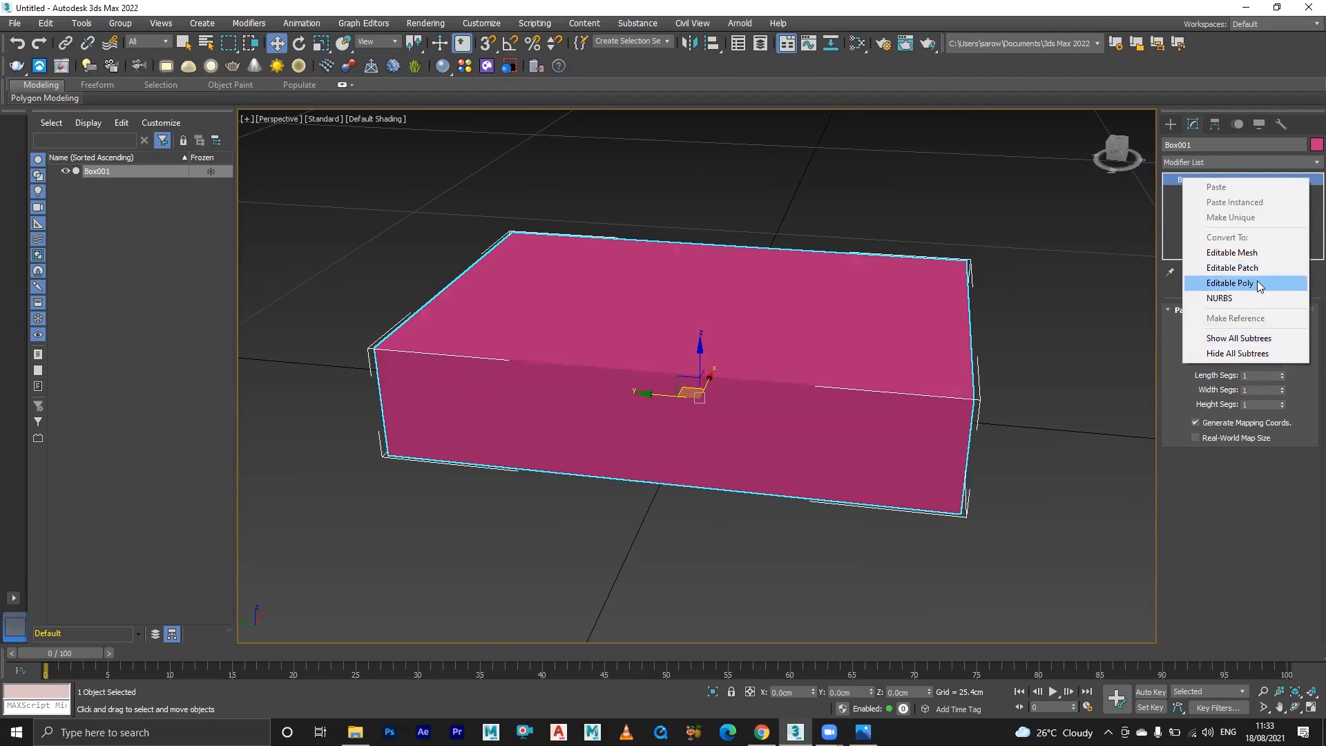
click(1229, 283)
- Add a UVW Map modifier to the box and set its mapping type to Box
alt+middle_drag(968, 489, 1011, 498)
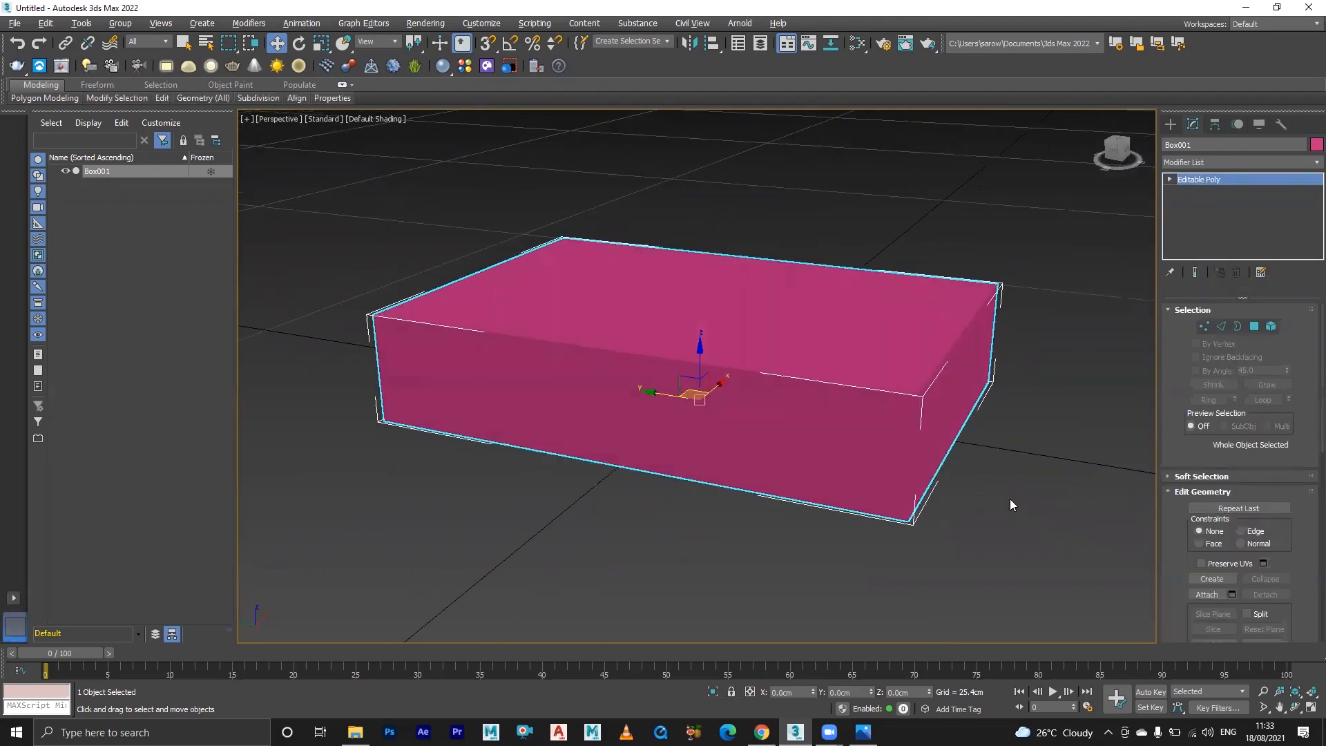
alt+middle_drag(888, 317, 815, 404)
click(1222, 162)
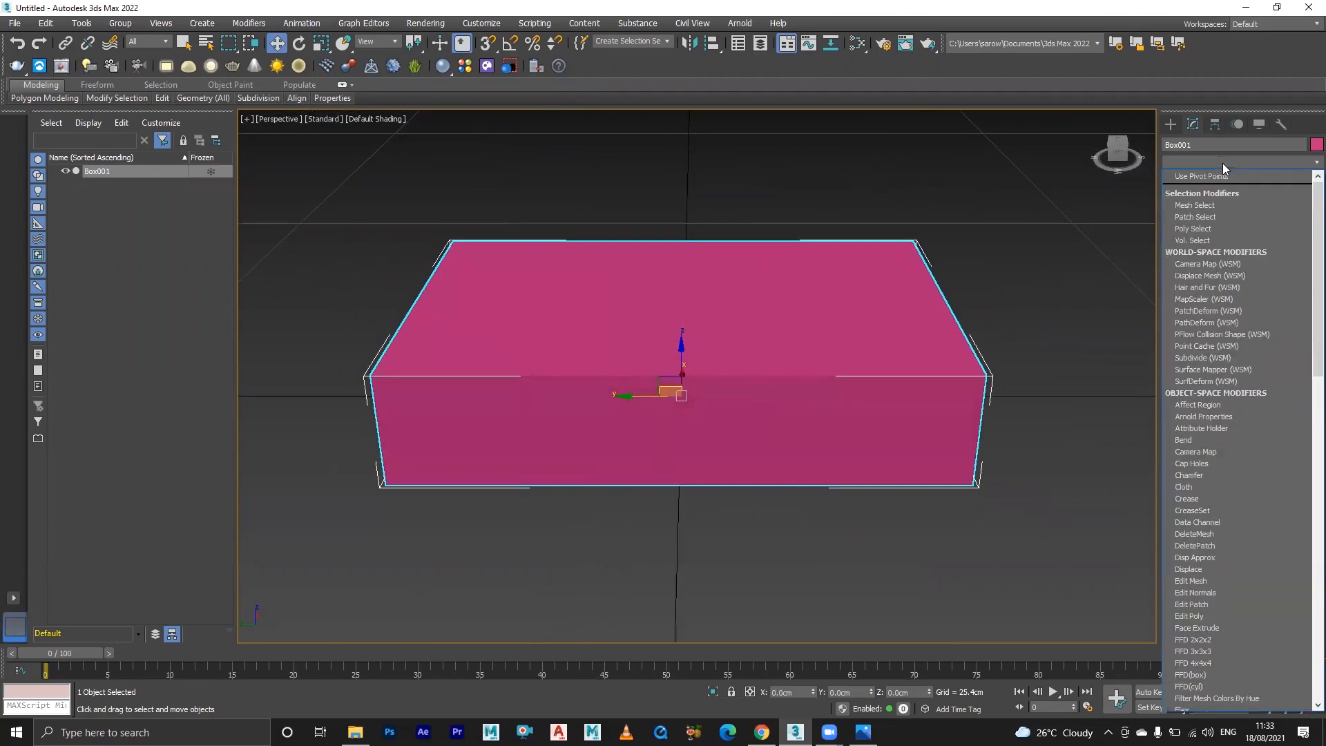
text(uvw)
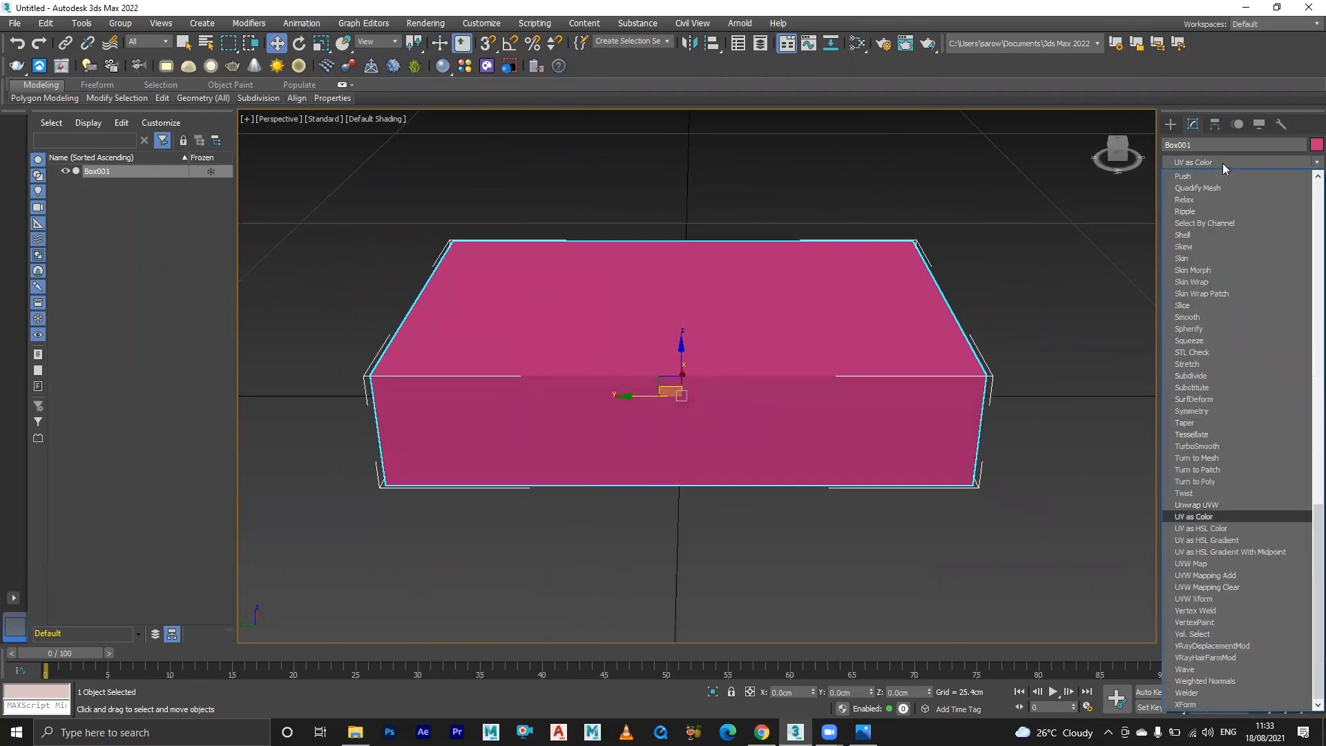
click(1213, 562)
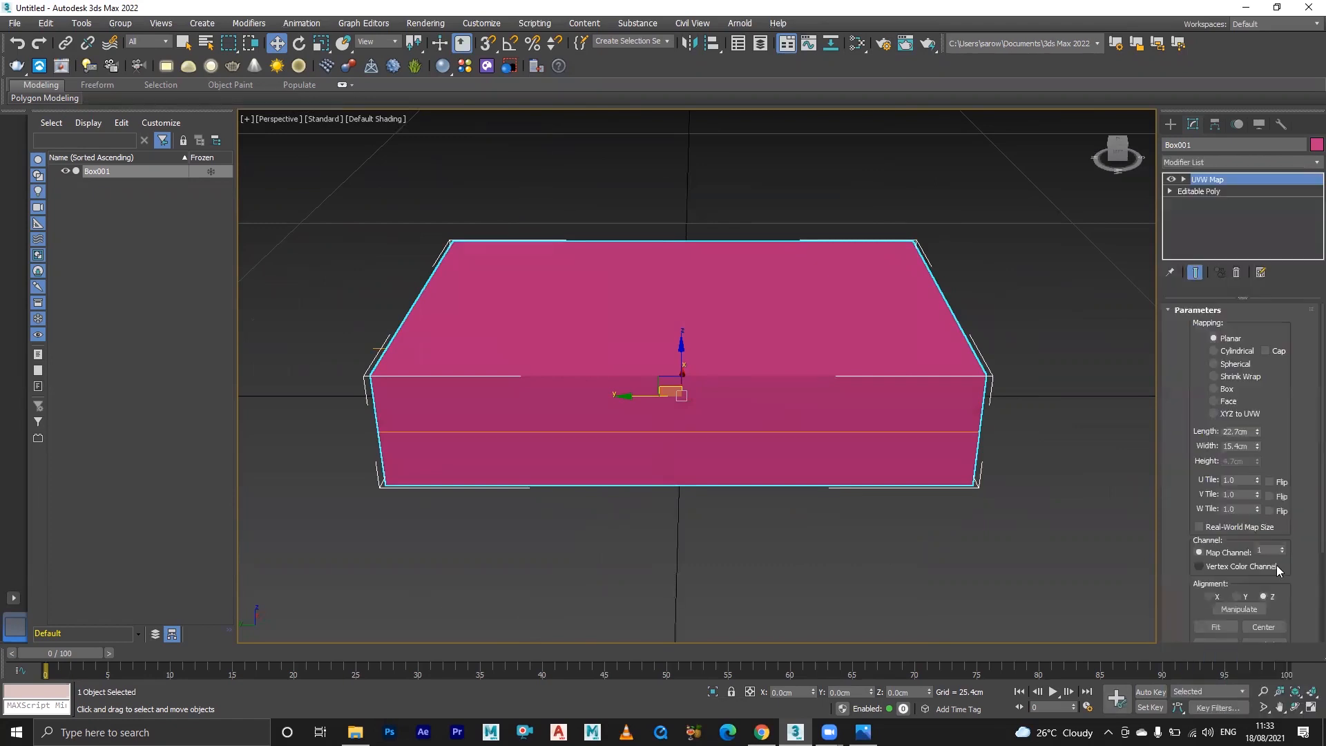
mouse_move(829, 449)
alt+middle_down()
mouse_move(823, 423)
mouse_move(839, 427)
alt+middle_up()
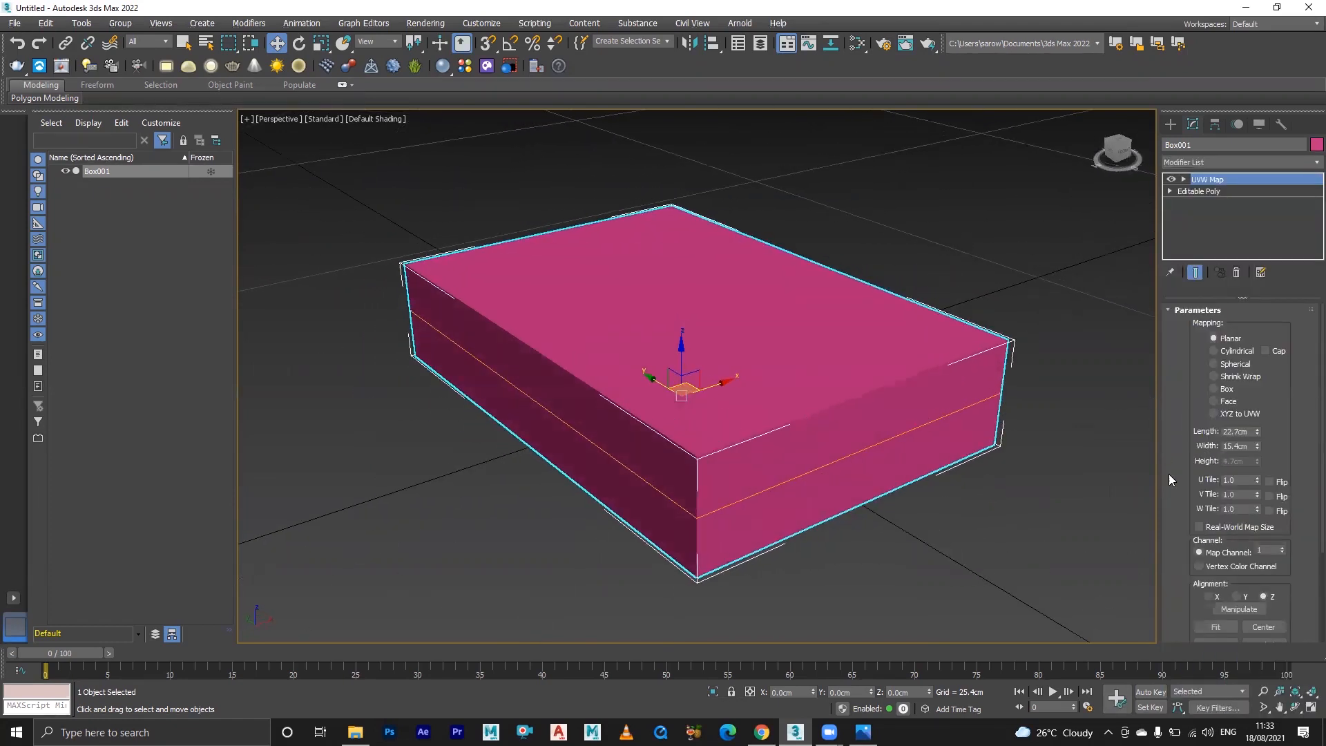
drag(1179, 476, 1187, 526)
click(1213, 389)
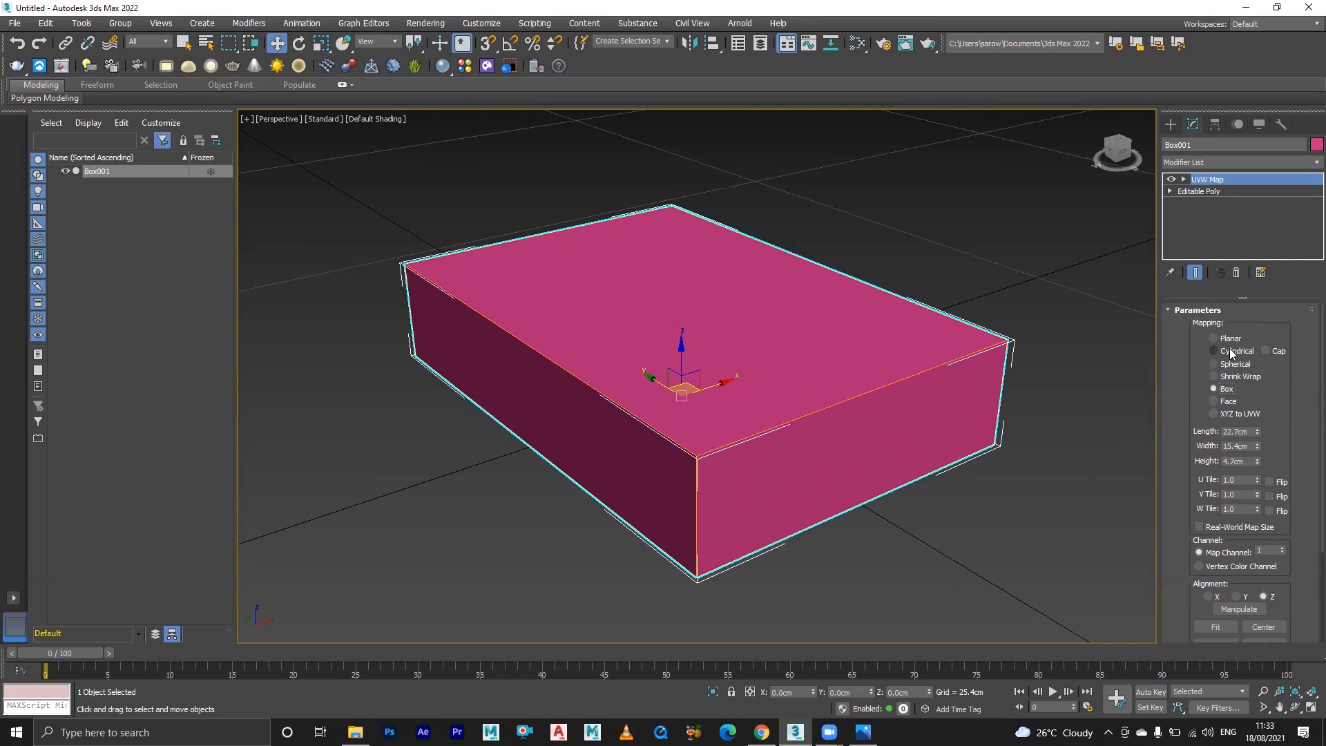
- Add an Unwrap UVW modifier on top of the UVW Map
click(1235, 163)
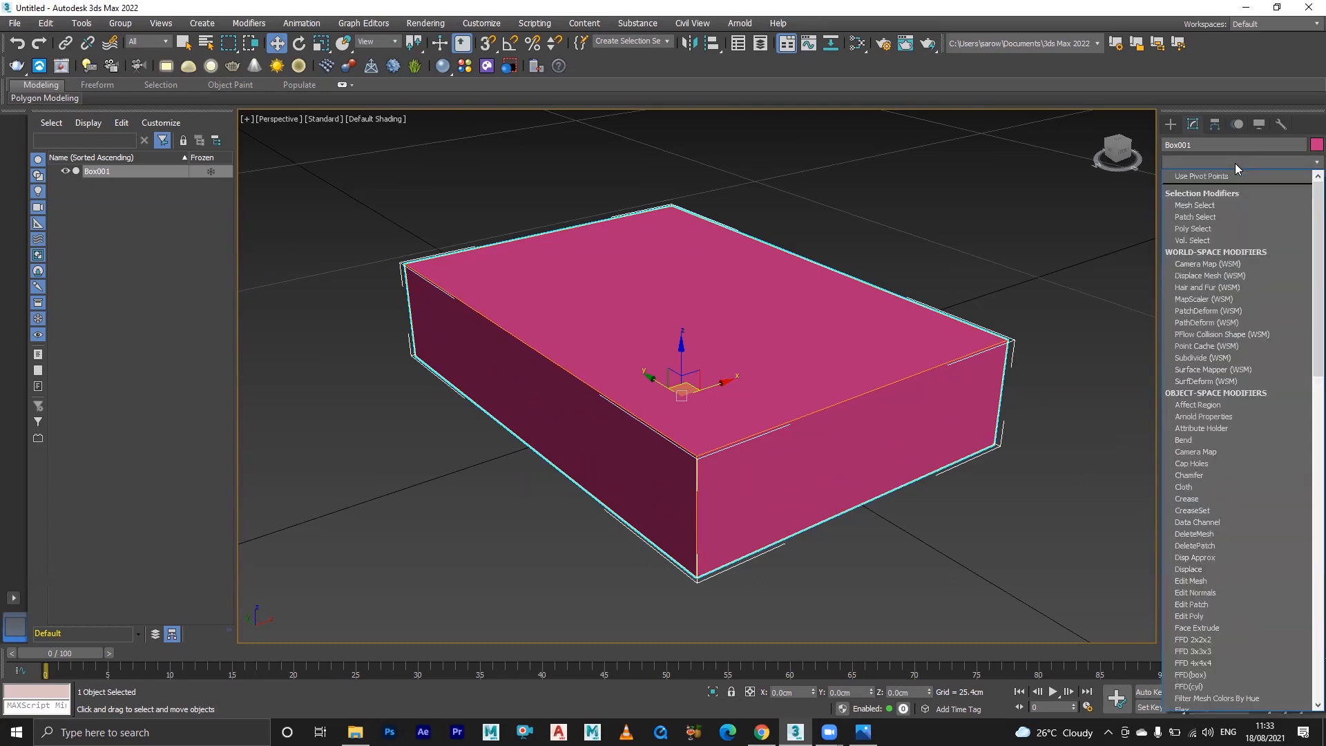
key(u)
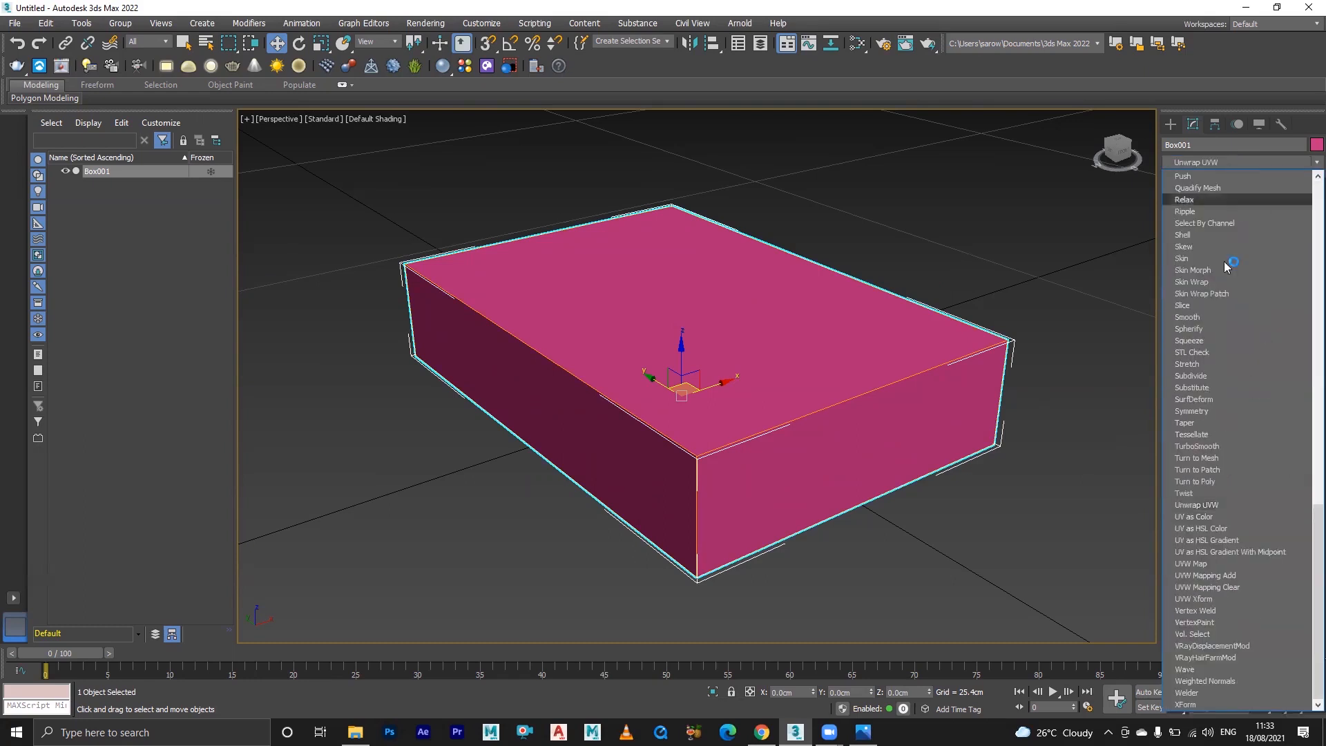
click(1209, 505)
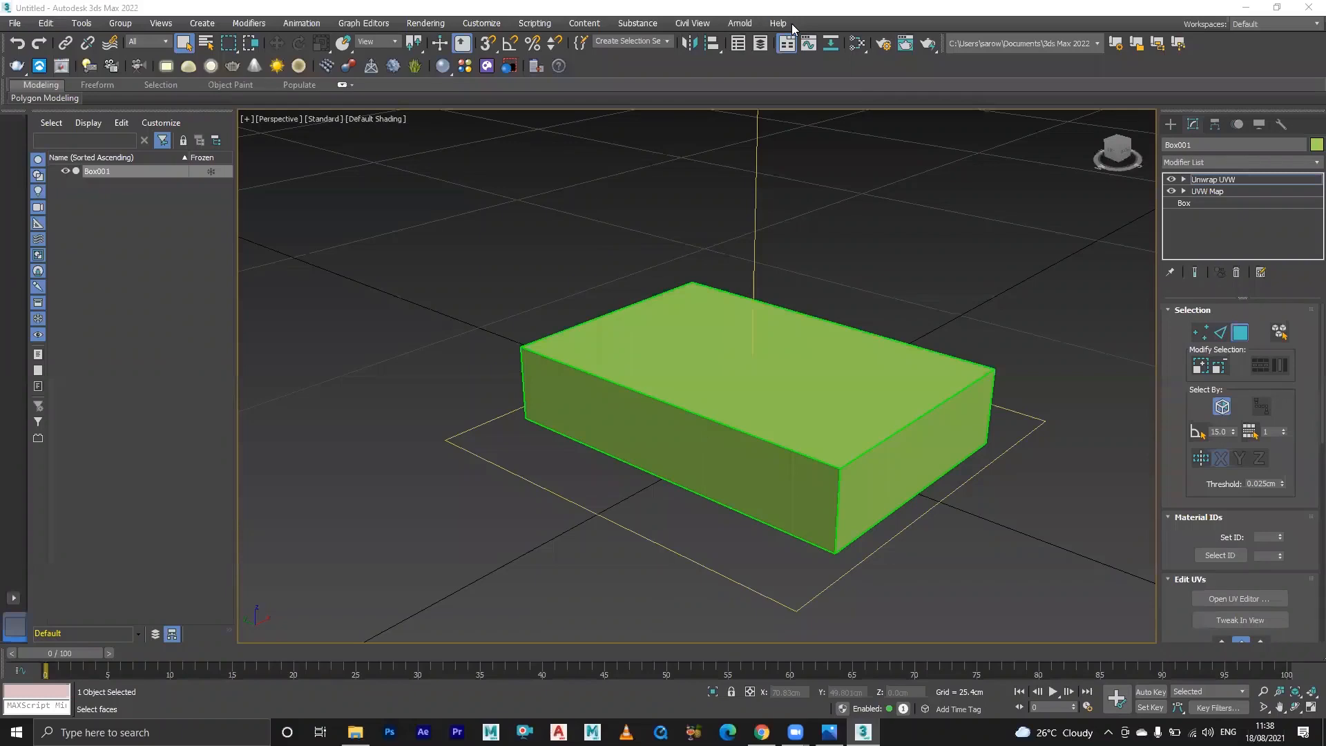
- Open the UV editor for the unwrapped box and enlarge its window to full screen
middle_drag(922, 454, 854, 450)
alt+middle_drag(988, 423, 1181, 272)
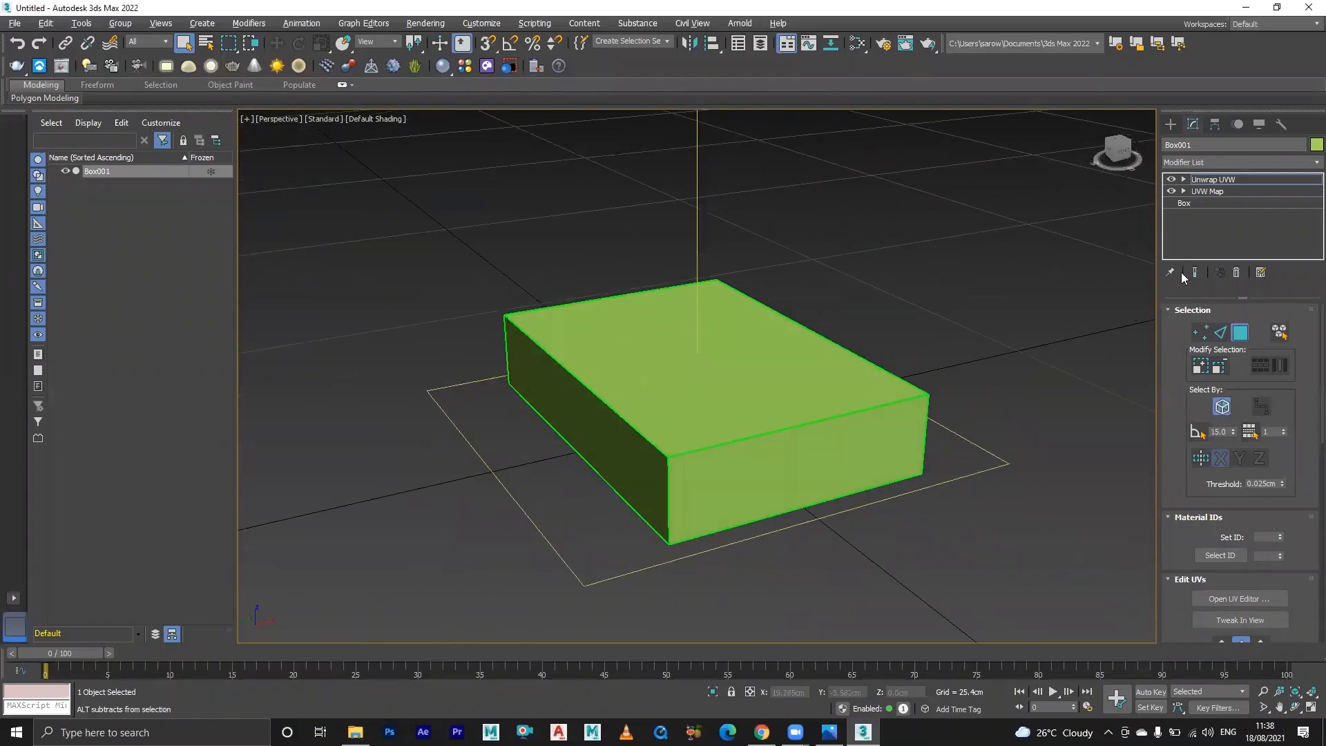
alt+middle_drag(901, 403, 739, 454)
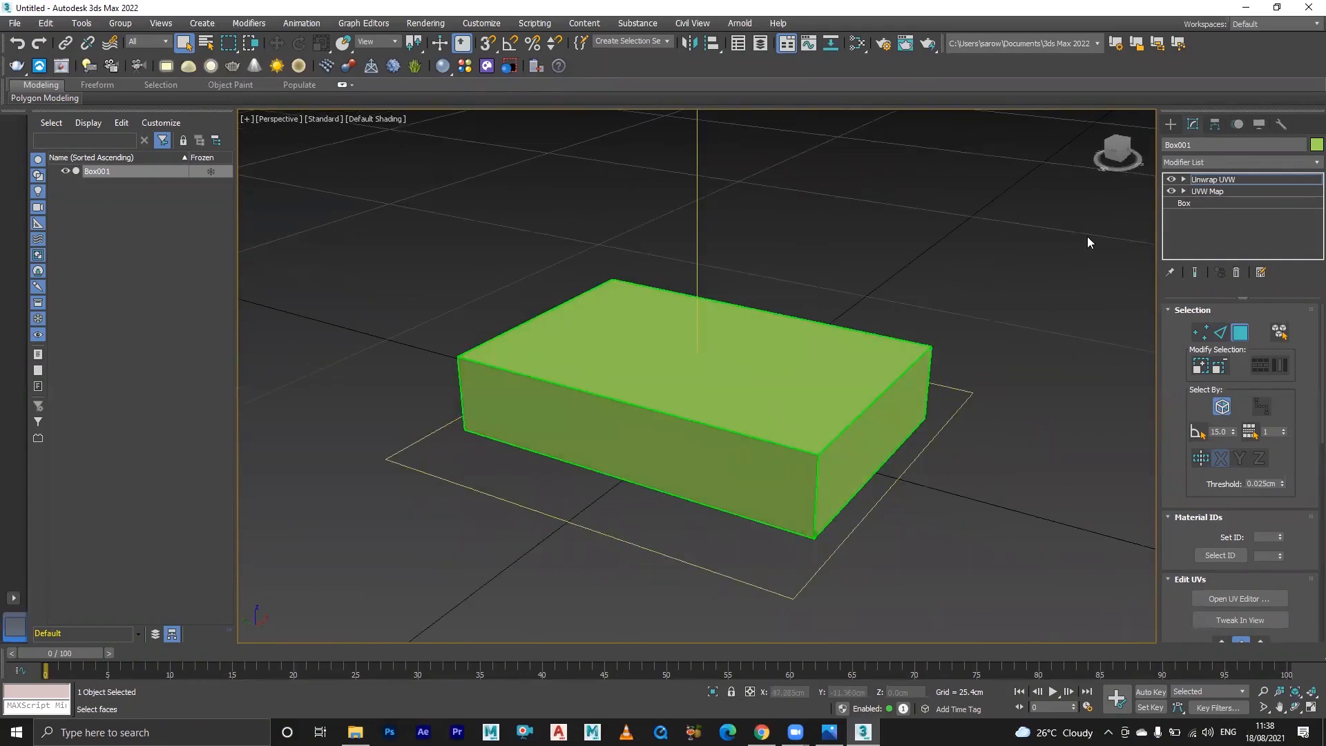
click(1243, 598)
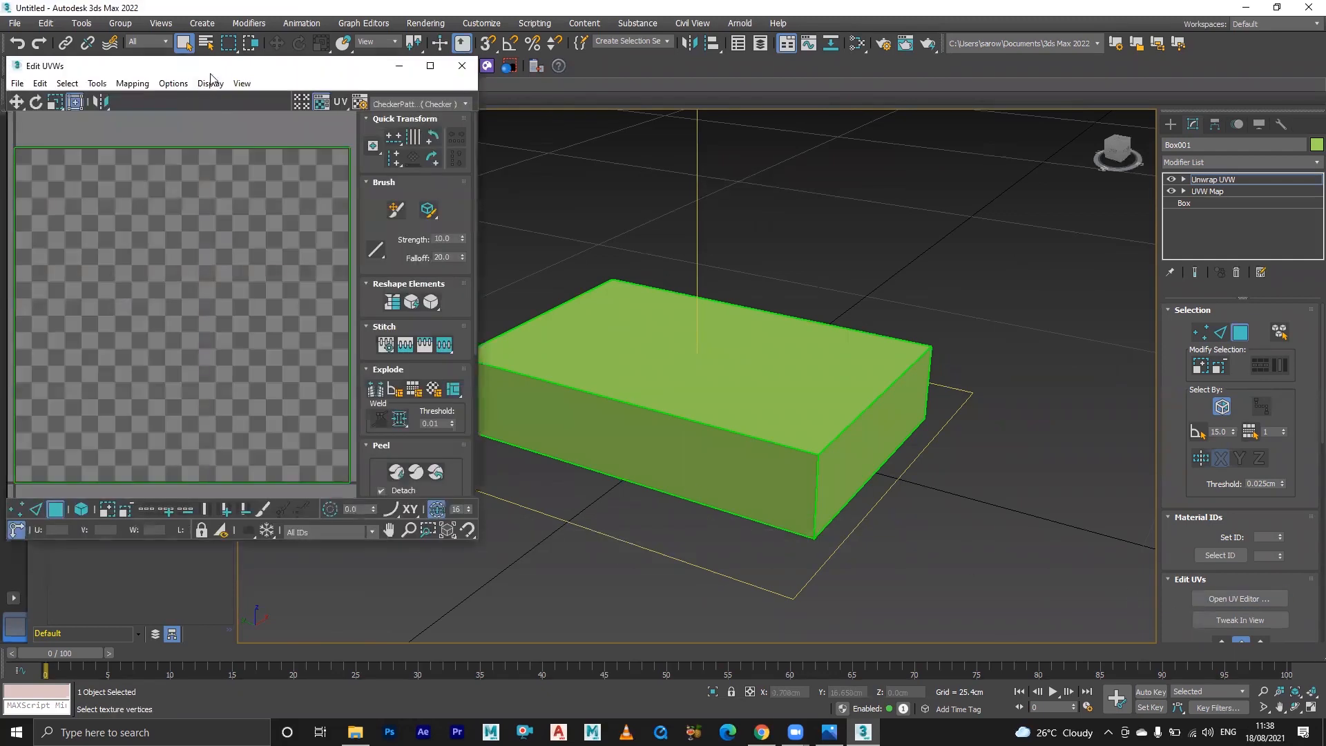
drag(227, 67, 661, 126)
scroll(686, 373, down, 5)
middle_drag(686, 379, 551, 361)
click(862, 127)
- Separate the six overlapping face shells by moving each one to its own free spot around the checker tile
click(589, 442)
scroll(591, 442, up, 2)
middle_drag(554, 395, 596, 326)
click(595, 390)
drag(584, 364, 883, 338)
click(530, 356)
drag(587, 357, 387, 375)
click(583, 369)
drag(579, 363, 630, 132)
click(604, 385)
drag(587, 341, 620, 585)
click(580, 359)
drag(585, 354, 365, 163)
click(589, 343)
drag(589, 344, 972, 603)
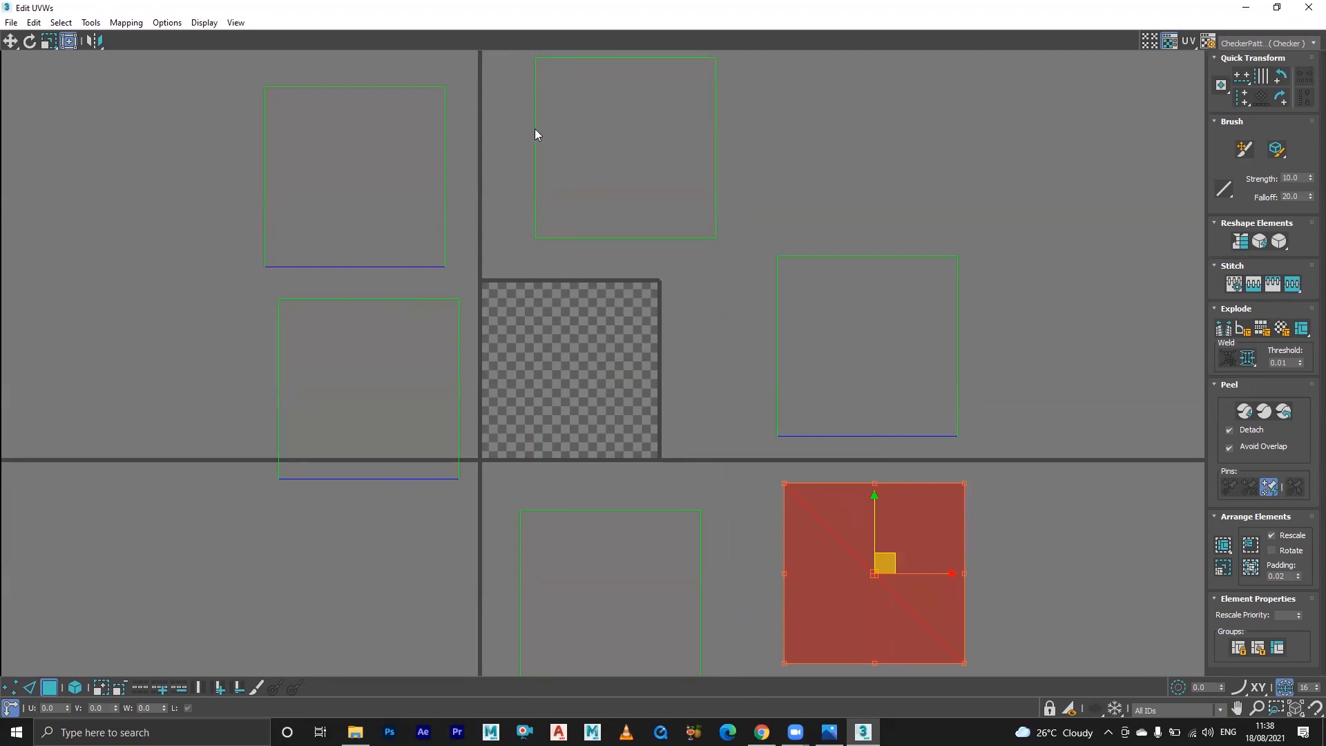
- Reduce the UV editor to a floating window and place it beside the box in the perspective viewport
middle_drag(740, 387, 746, 350)
click(1246, 7)
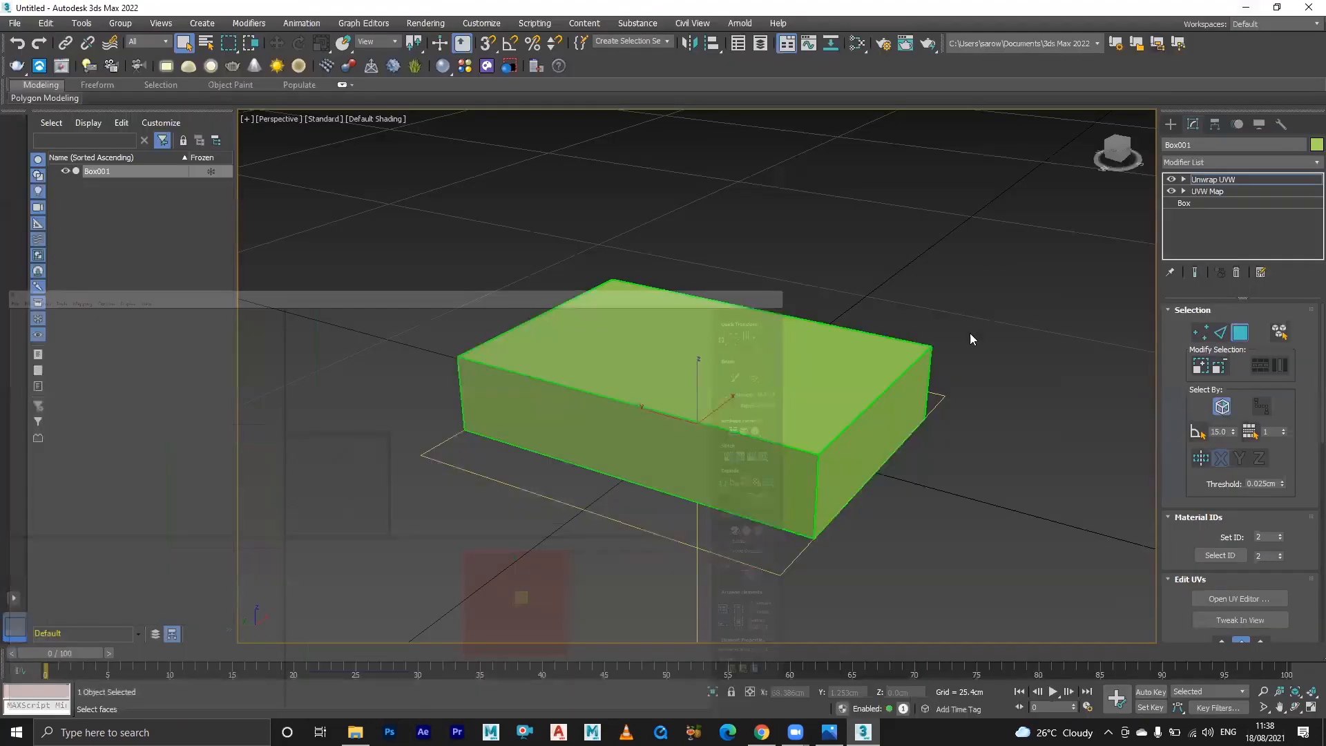
click(17, 711)
click(1278, 9)
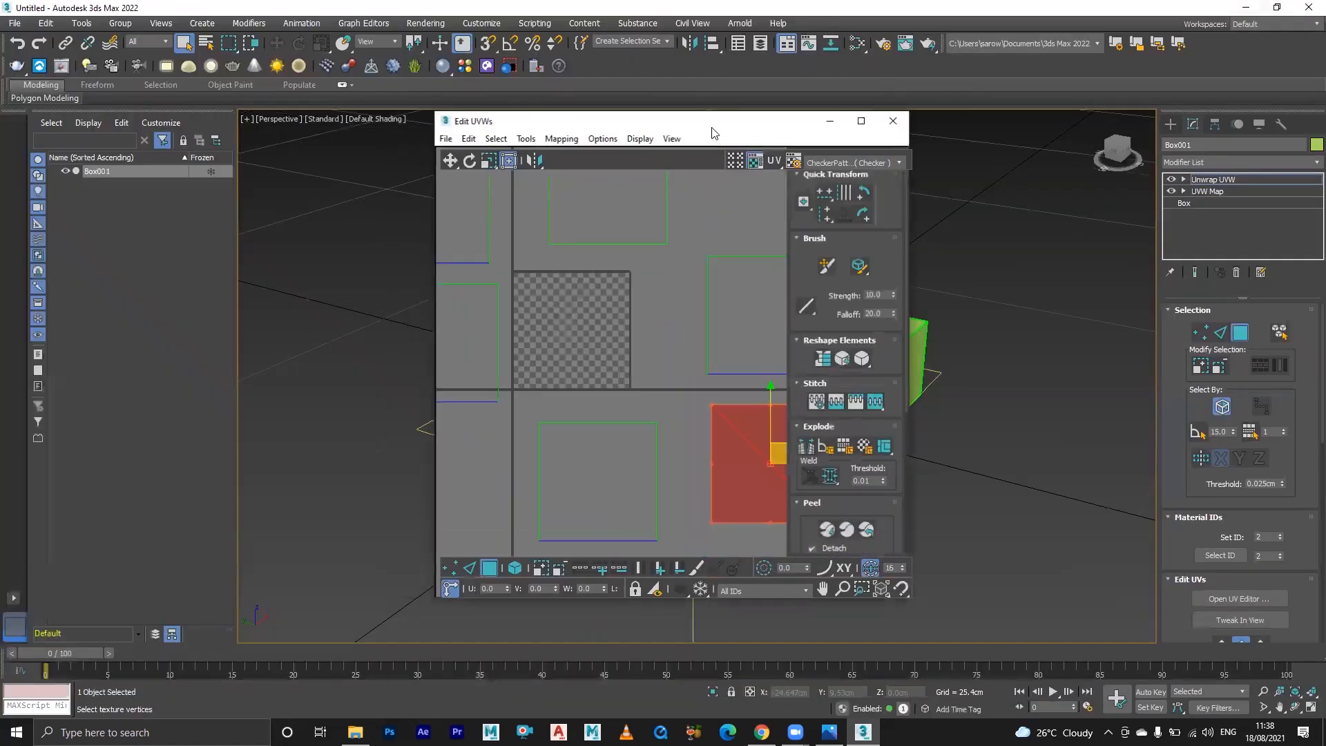
drag(744, 127, 1124, 128)
middle_drag(569, 348, 421, 349)
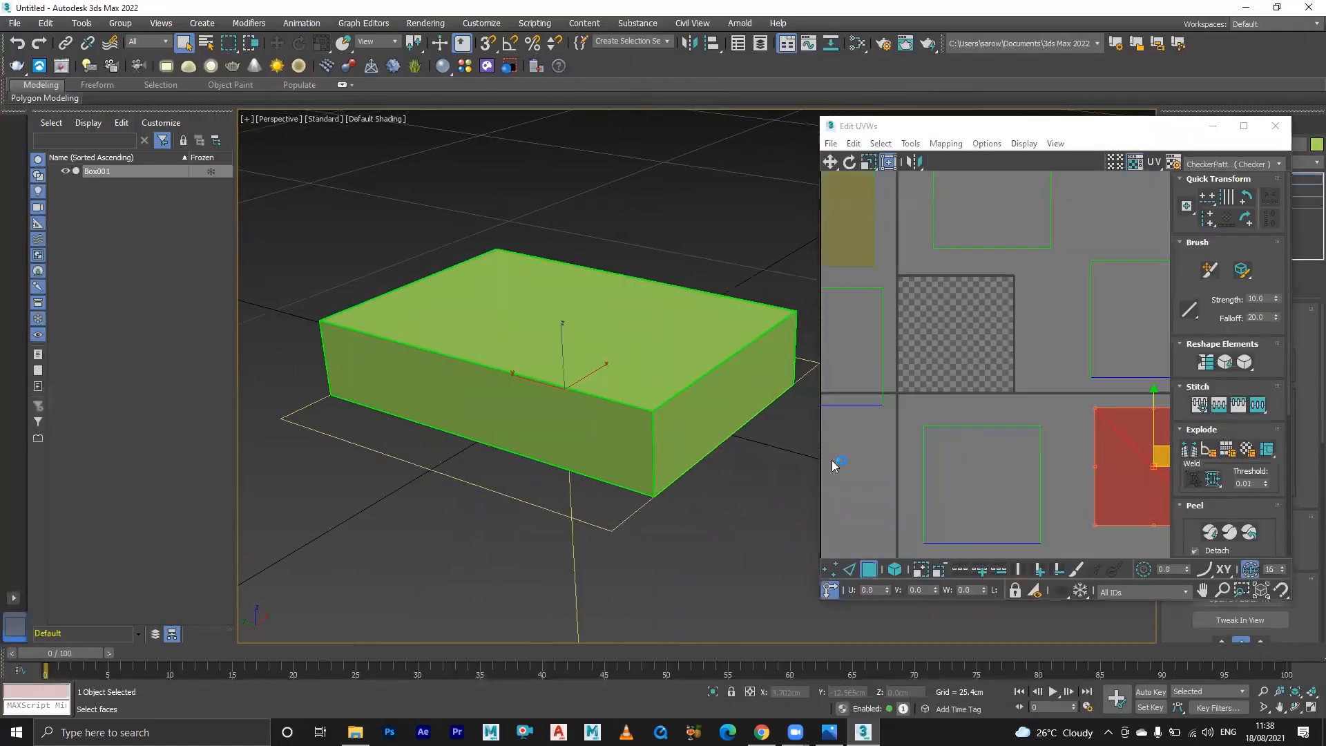
- Select the box's top face and locate its matching shell in the UV editor
click(652, 346)
middle_drag(1069, 346, 1091, 408)
middle_drag(1002, 300, 983, 325)
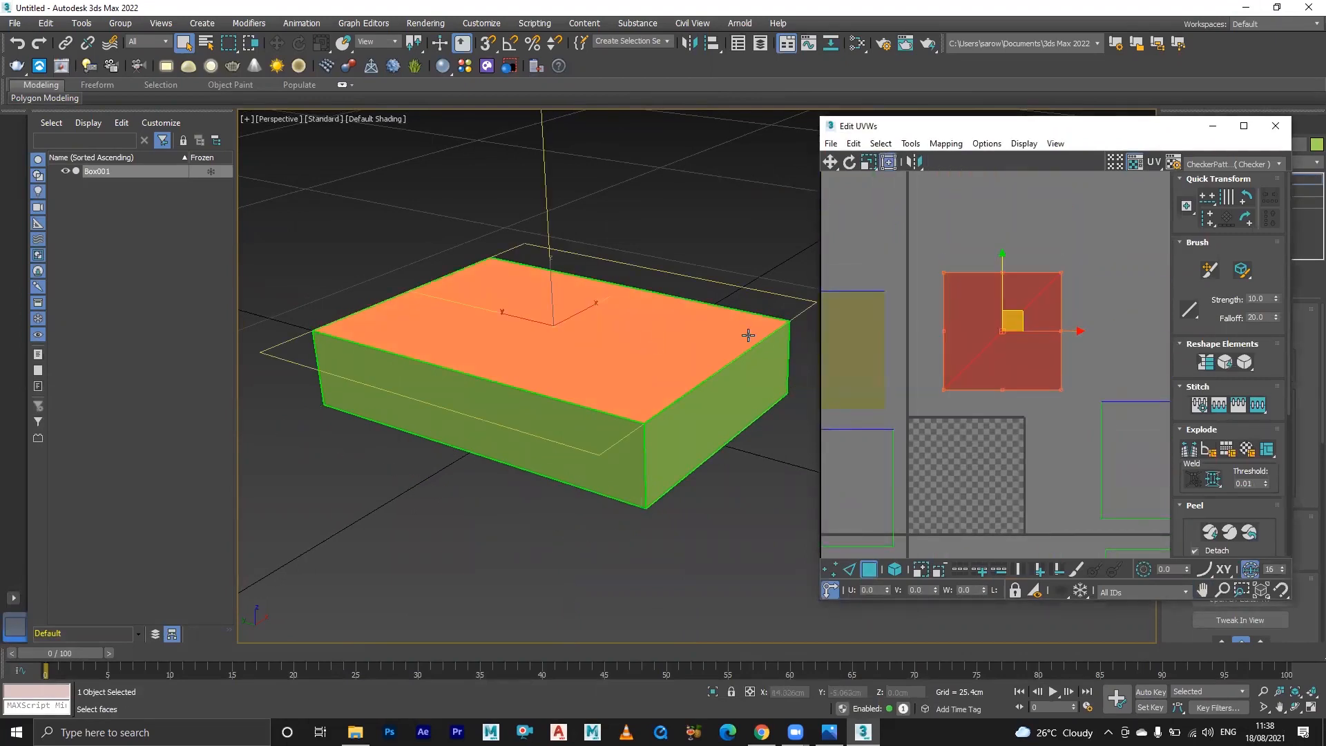
- Select the side face adjoining the top face and move its UV shell above the top face's shell
alt+middle_drag(748, 335, 630, 366)
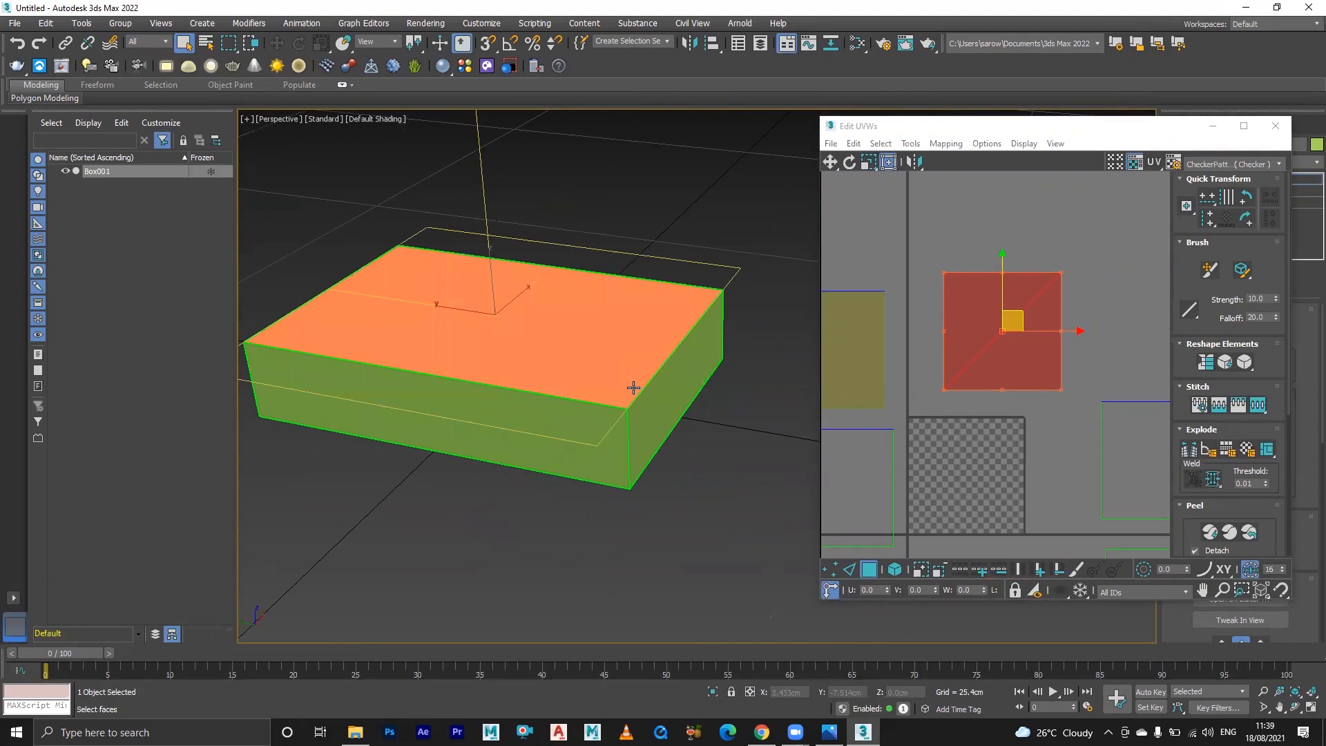
alt+middle_drag(660, 437, 658, 474)
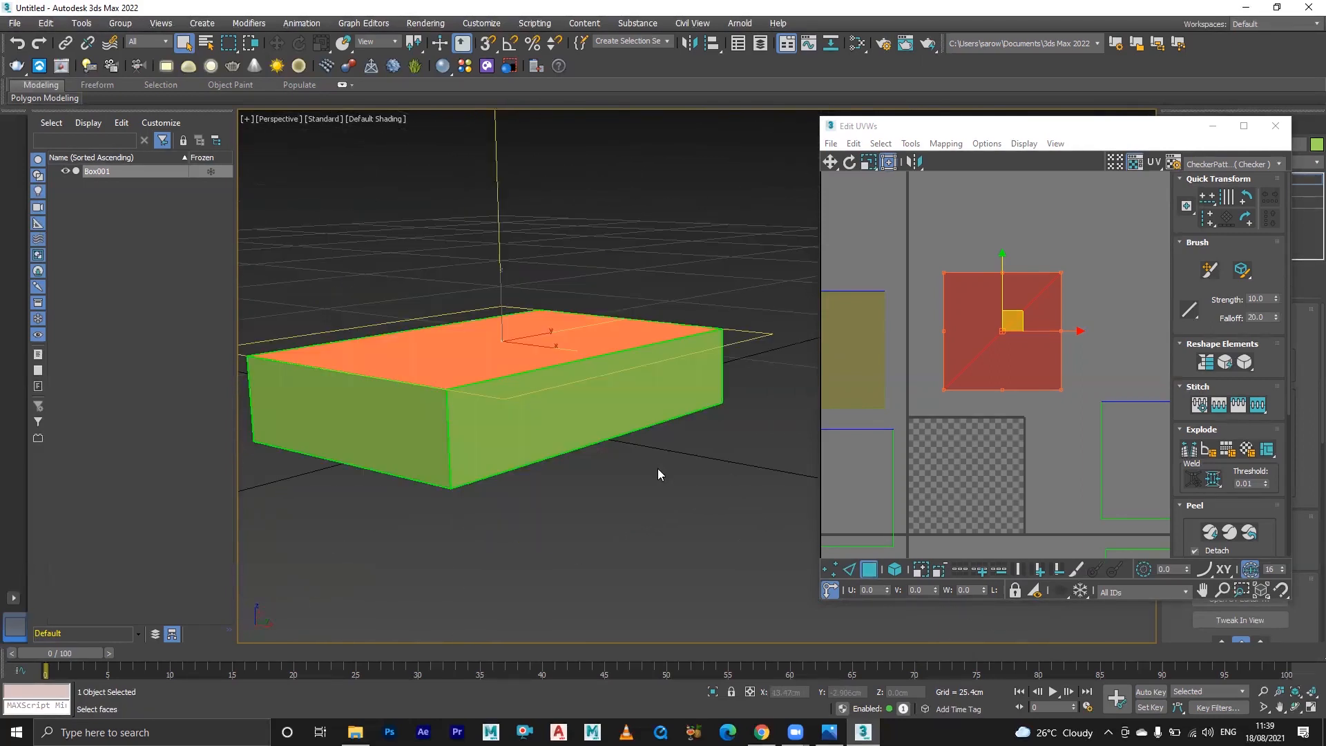
click(606, 399)
middle_drag(1048, 472, 1017, 360)
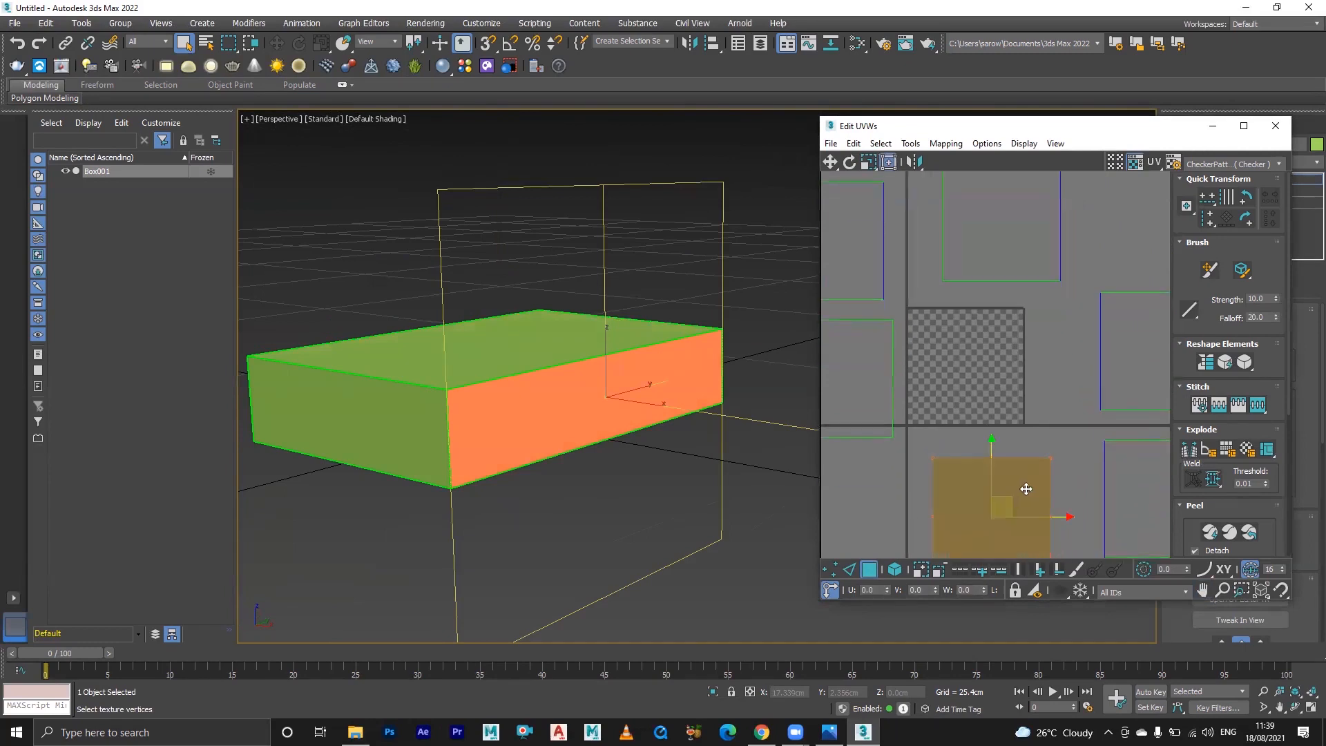
drag(1027, 489, 1032, 174)
middle_drag(1001, 235, 974, 379)
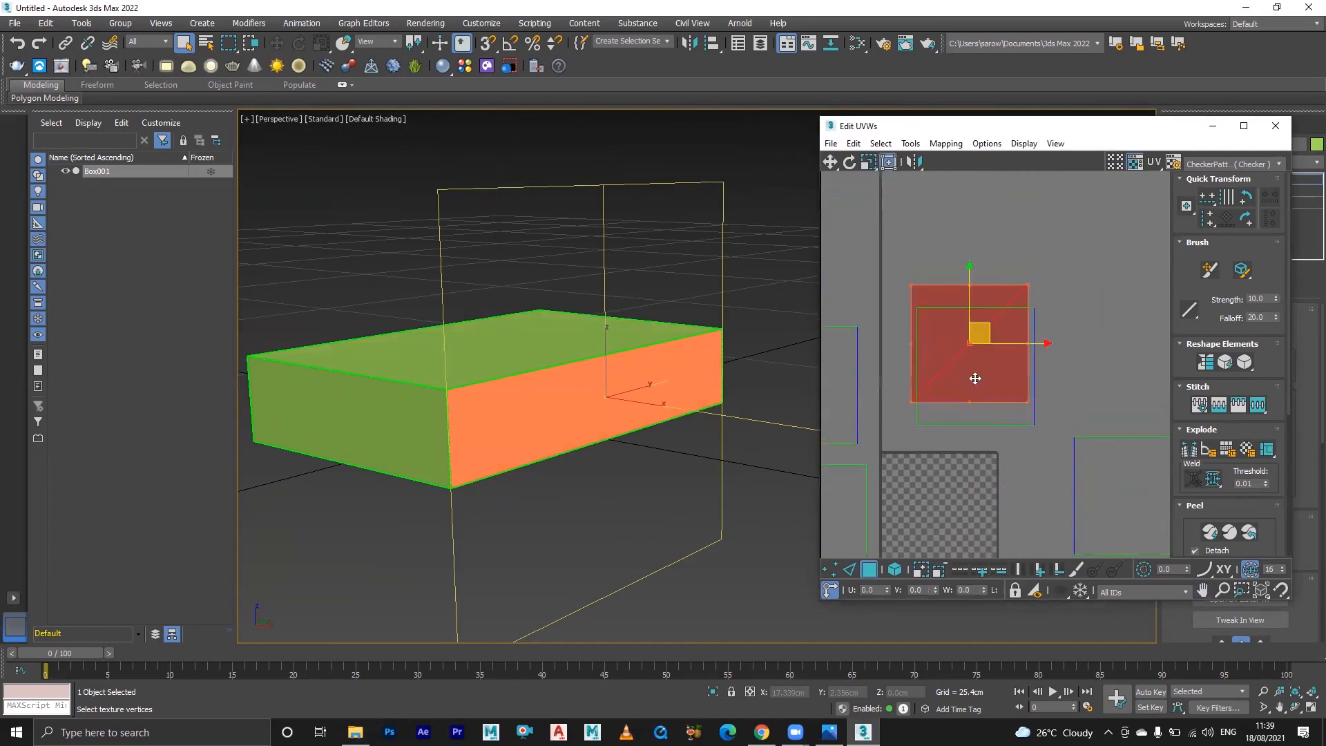
drag(975, 379, 982, 244)
click(1115, 278)
- Switch to edge selection and pick edges of the top face's shell to identify the one shared with the side face
middle_drag(1080, 310, 1073, 363)
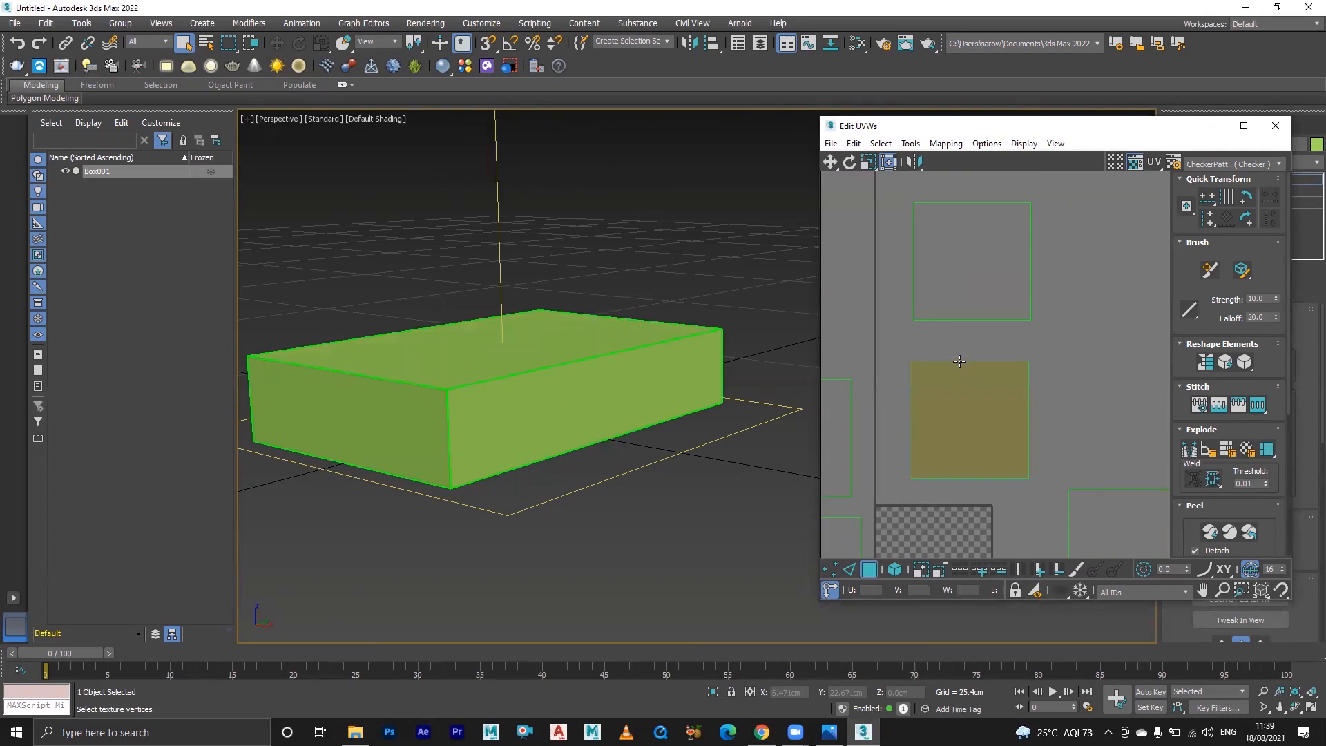
key(1)
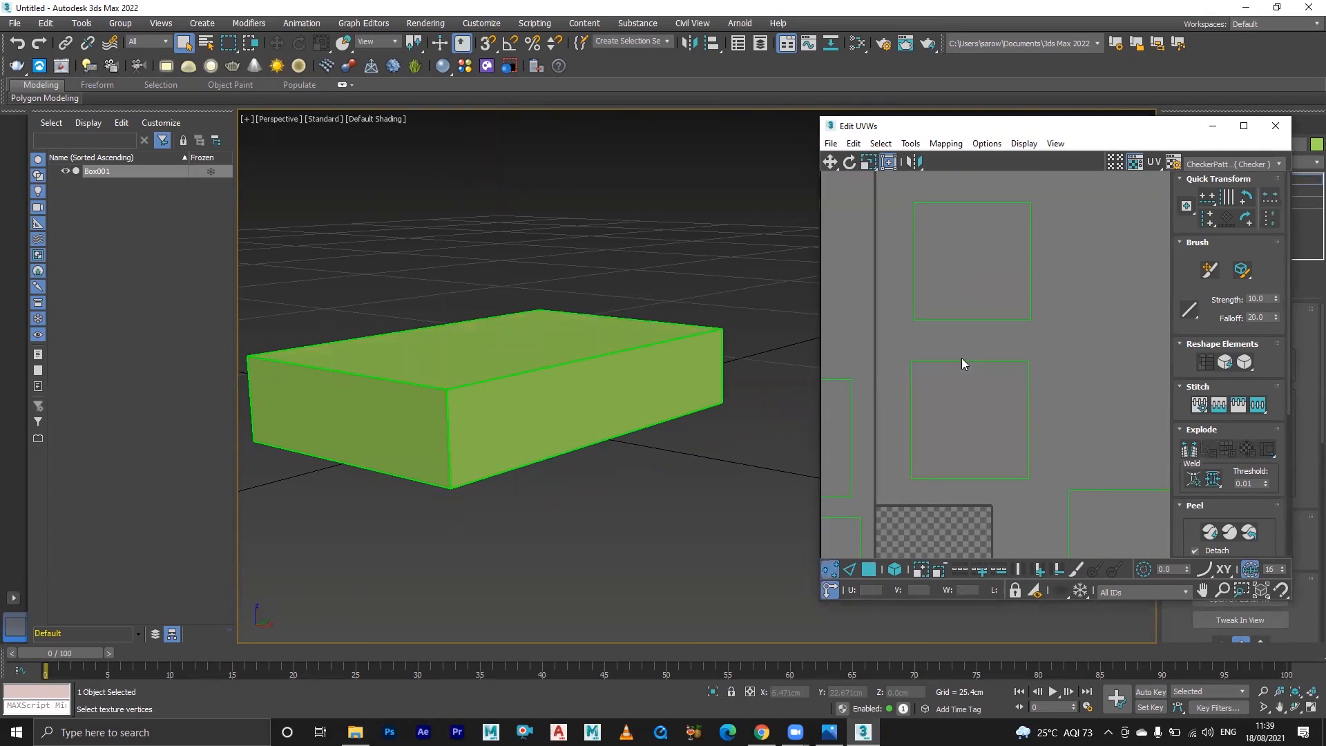
key(2)
click(967, 361)
middle_drag(1054, 457, 962, 395)
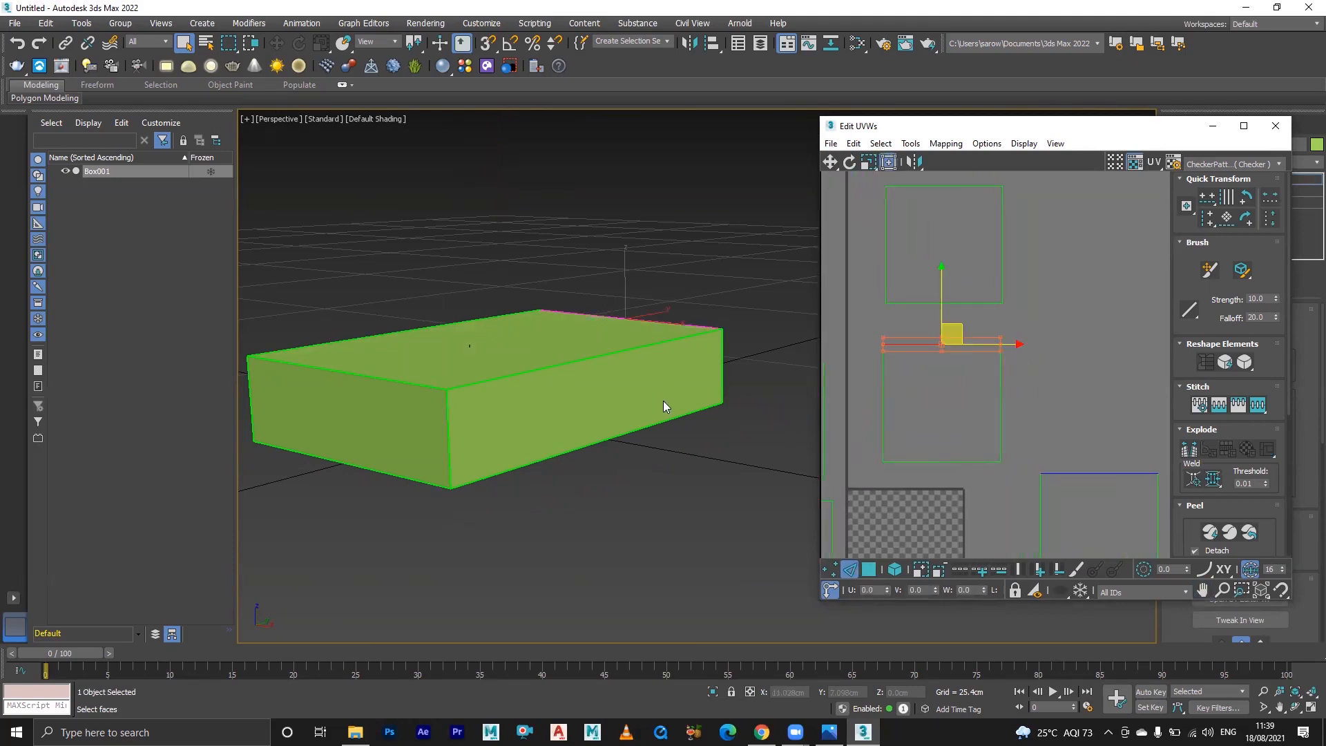
click(1001, 397)
click(1000, 401)
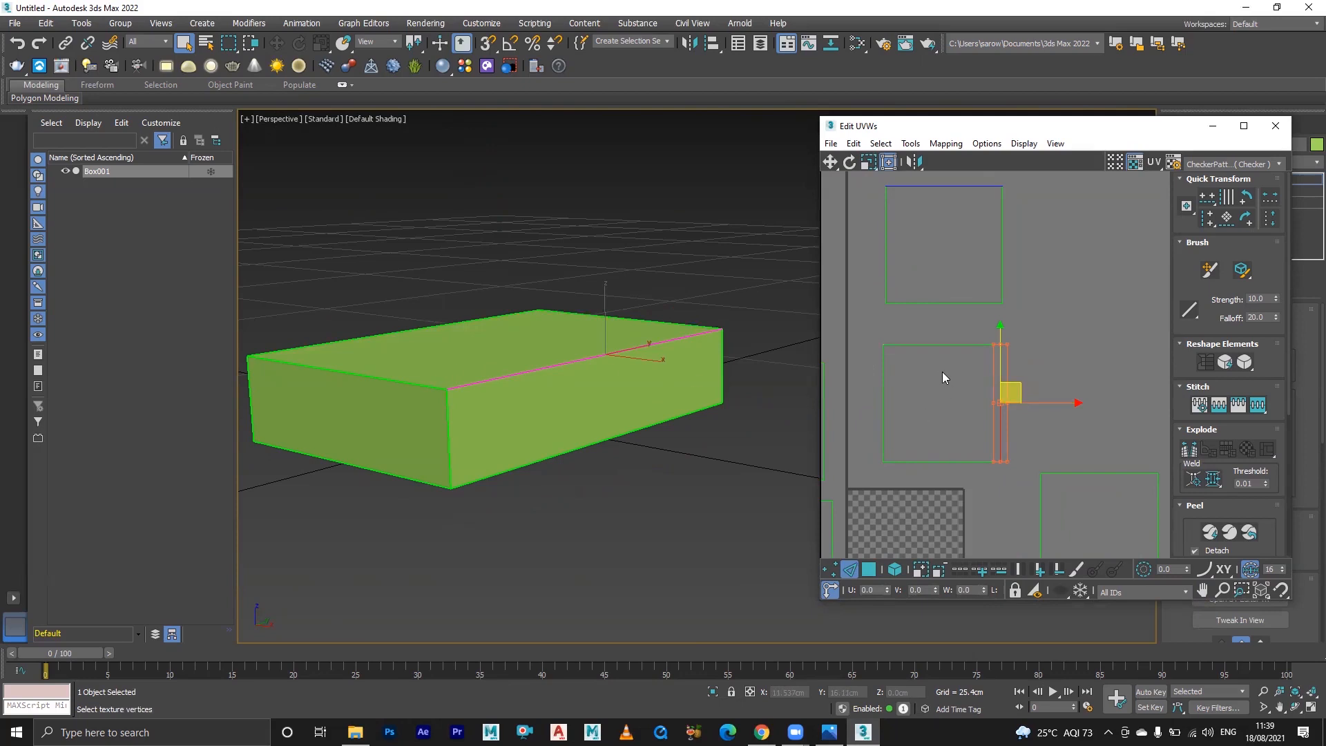
click(940, 390)
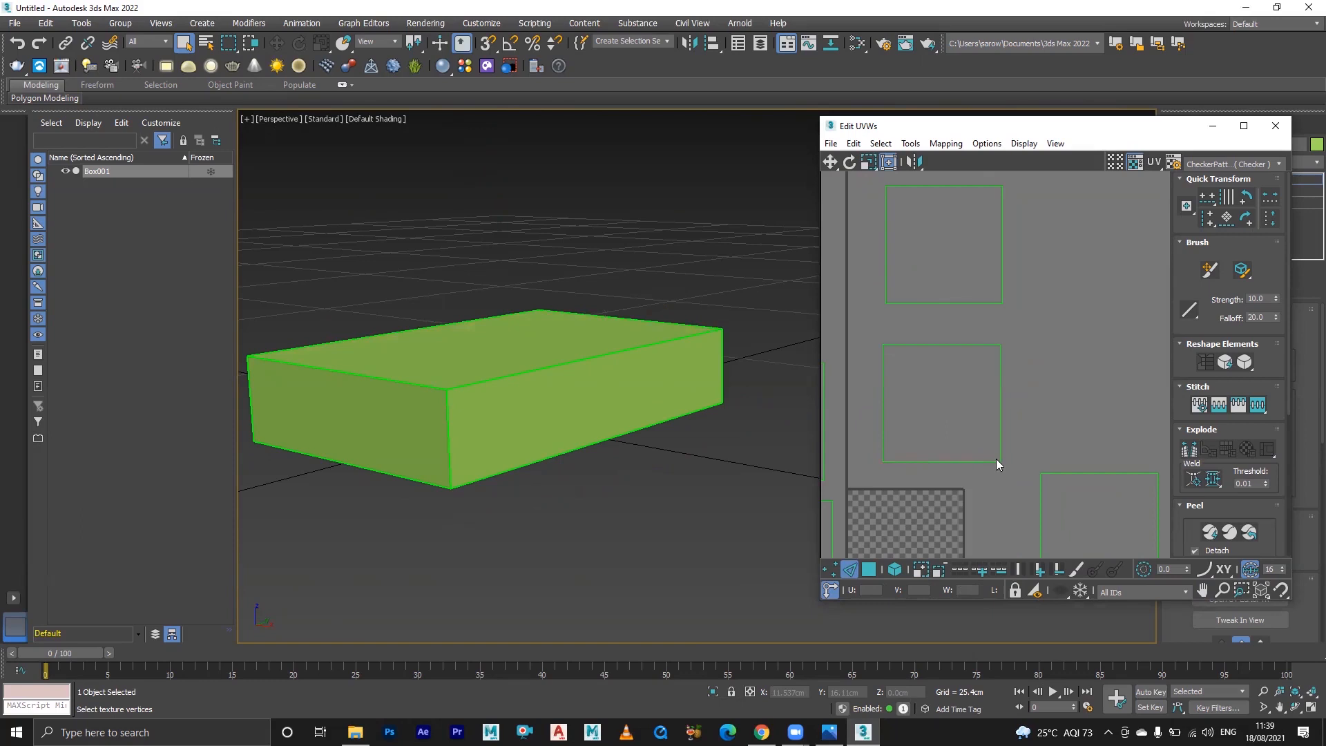
click(1000, 420)
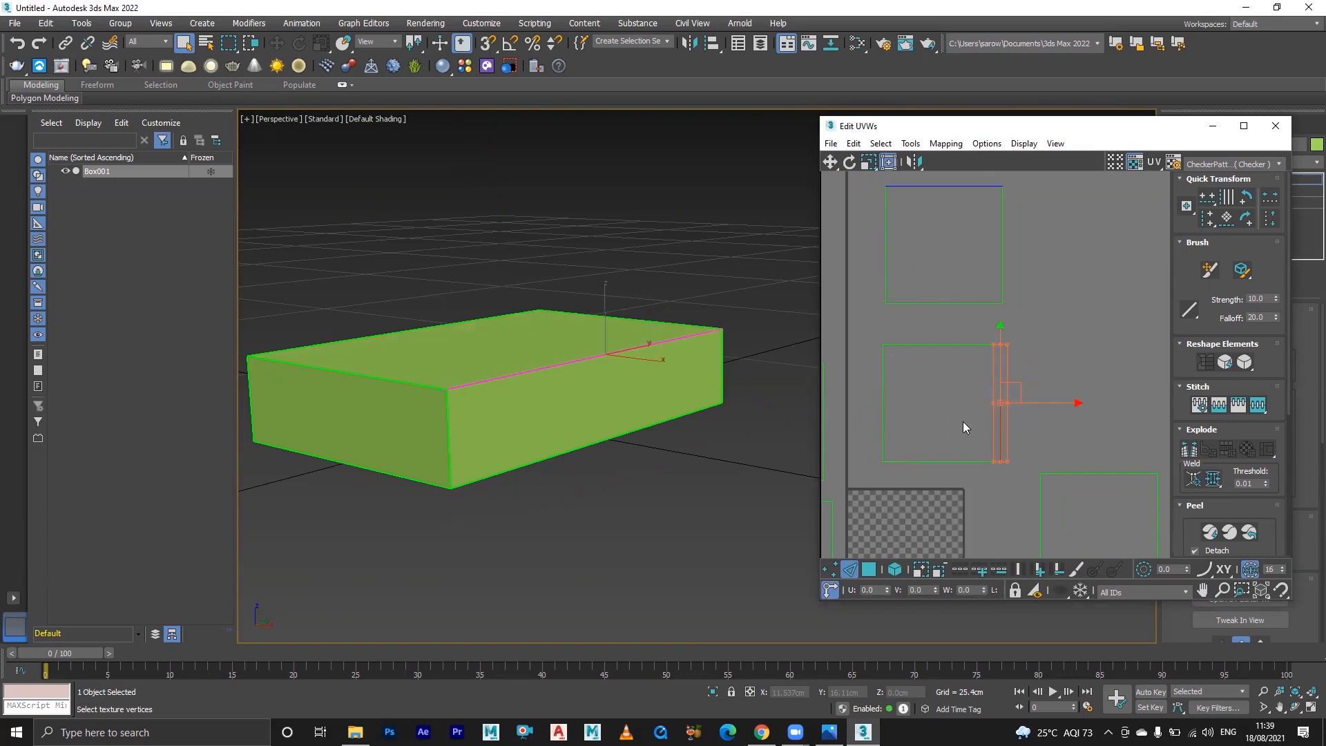
- Rotate the top face's UV shell a quarter turn counterclockwise so its shared edge faces the side face's shell, and check that edge
click(1068, 432)
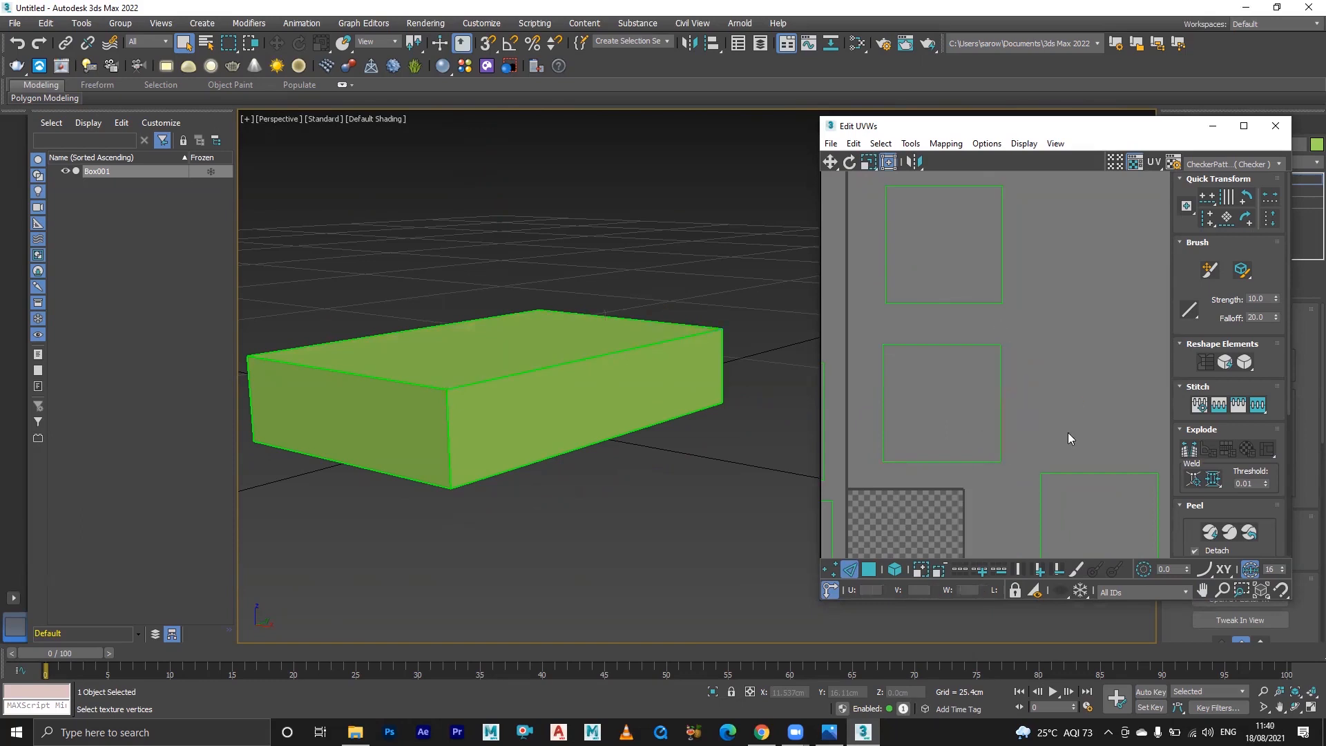
key(3)
click(927, 403)
middle_drag(984, 430, 955, 410)
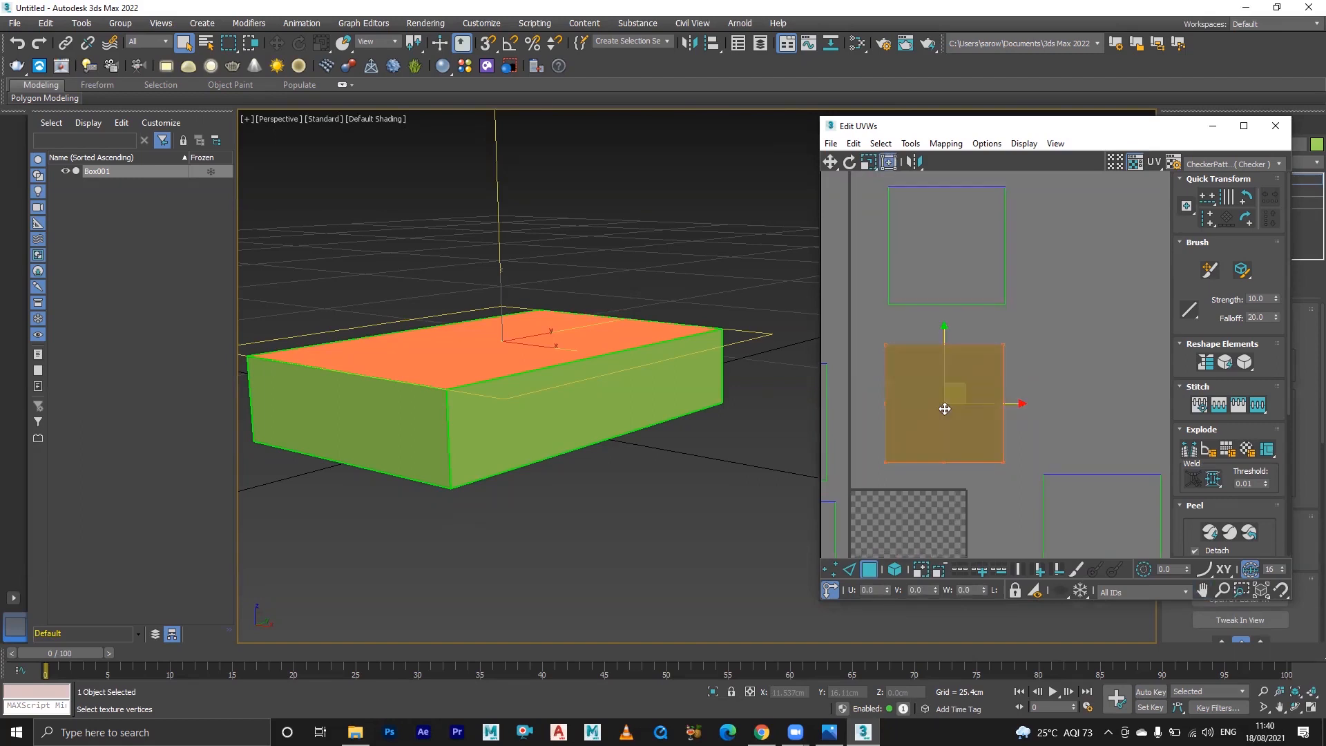
middle_drag(949, 405, 956, 400)
click(849, 164)
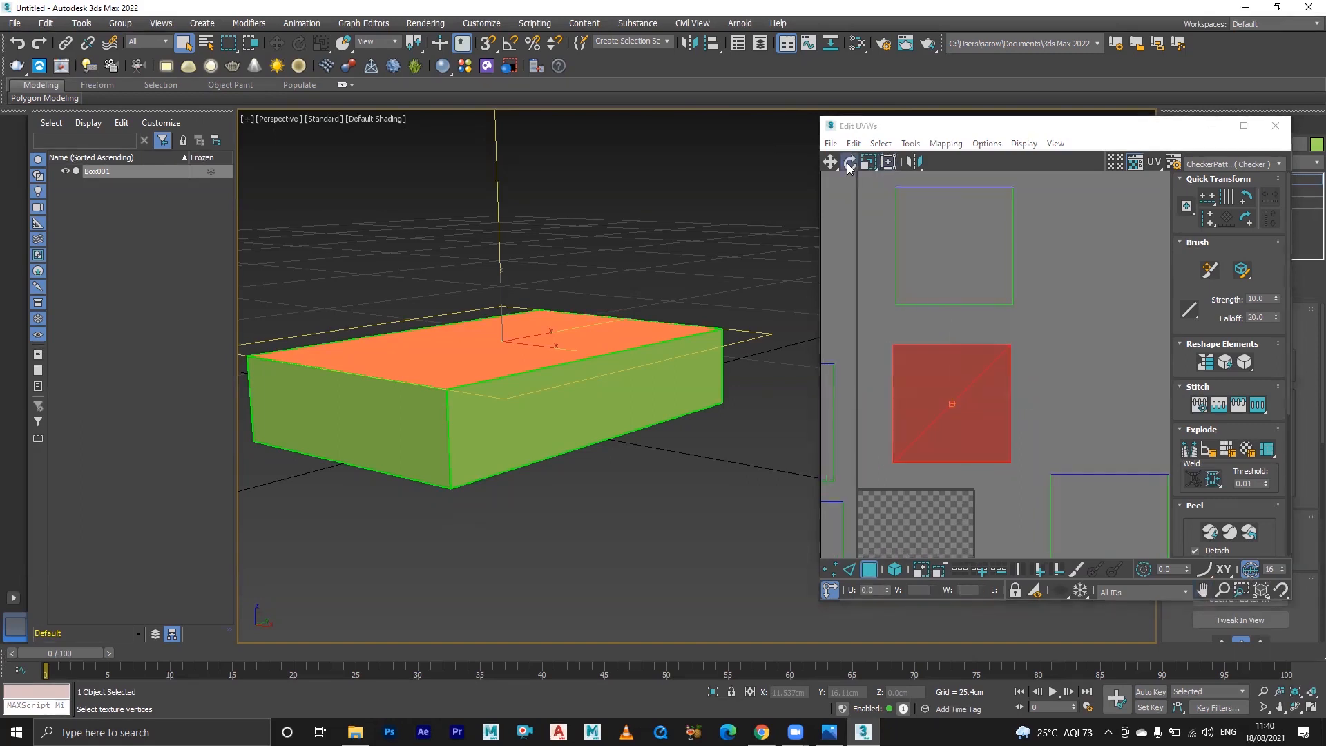
drag(1012, 377, 903, 352)
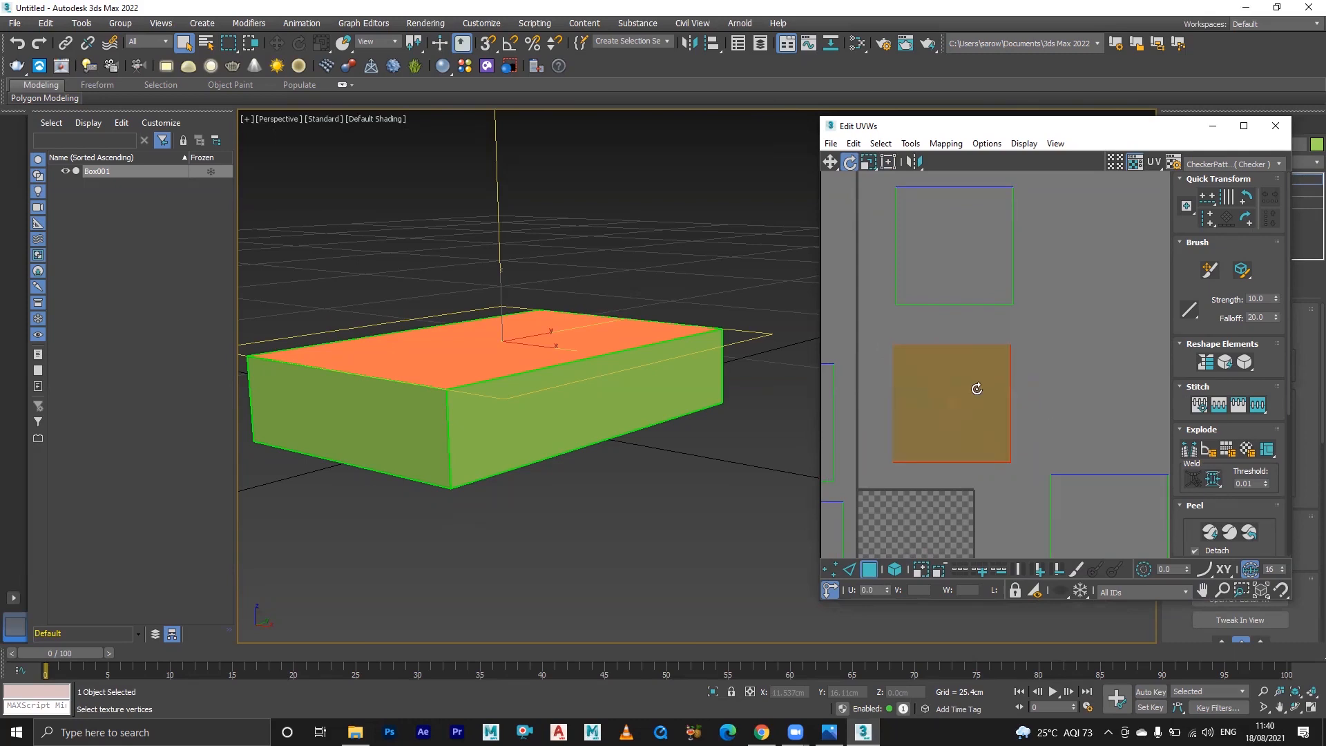
key(2)
click(961, 345)
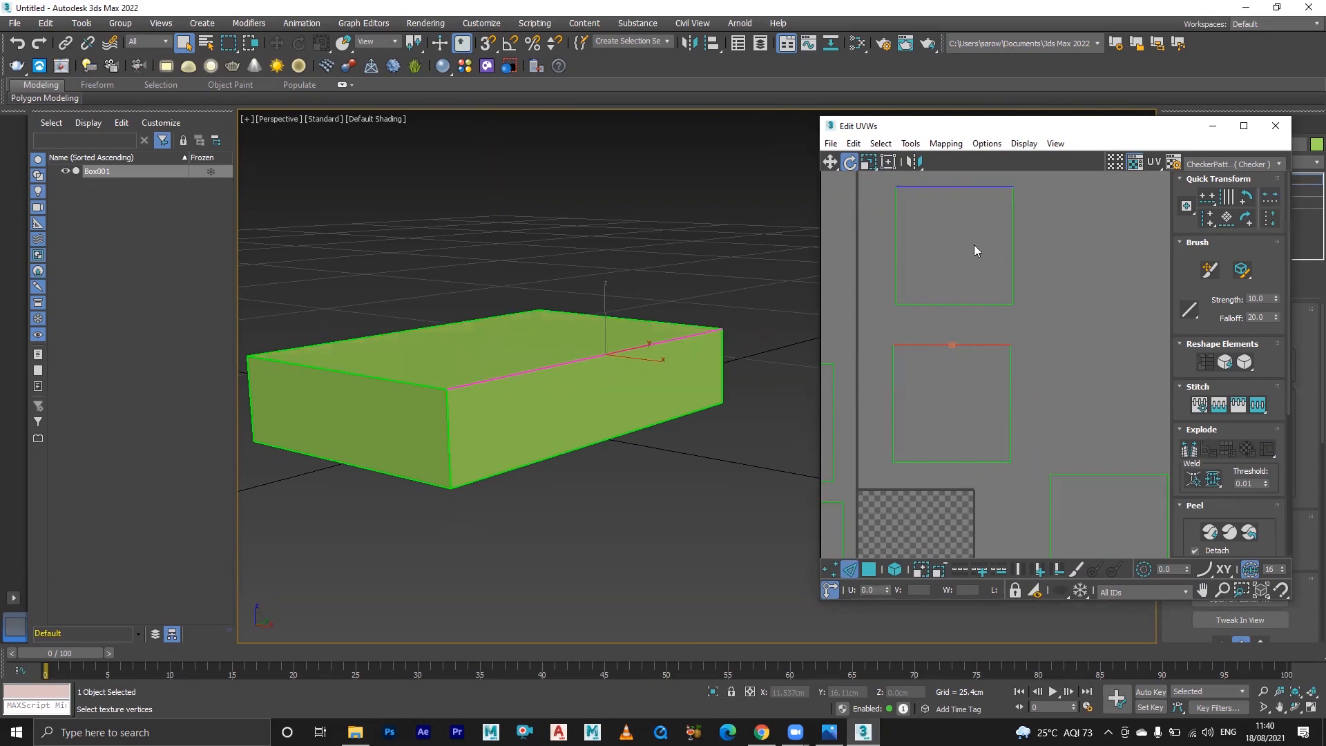
click(1018, 261)
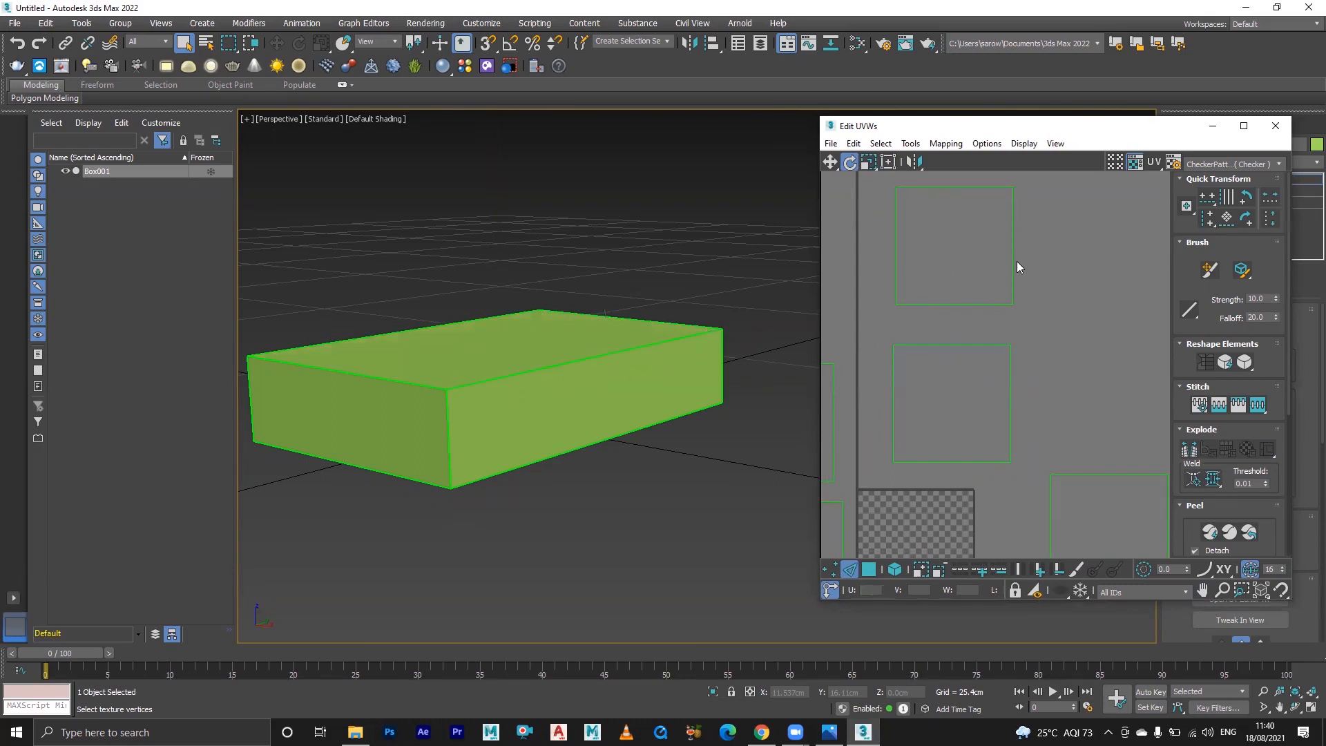
- Rotate the side face's UV shell 180 degrees and move it down against the upper edge of the top face's shell
key(3)
click(957, 231)
click(851, 163)
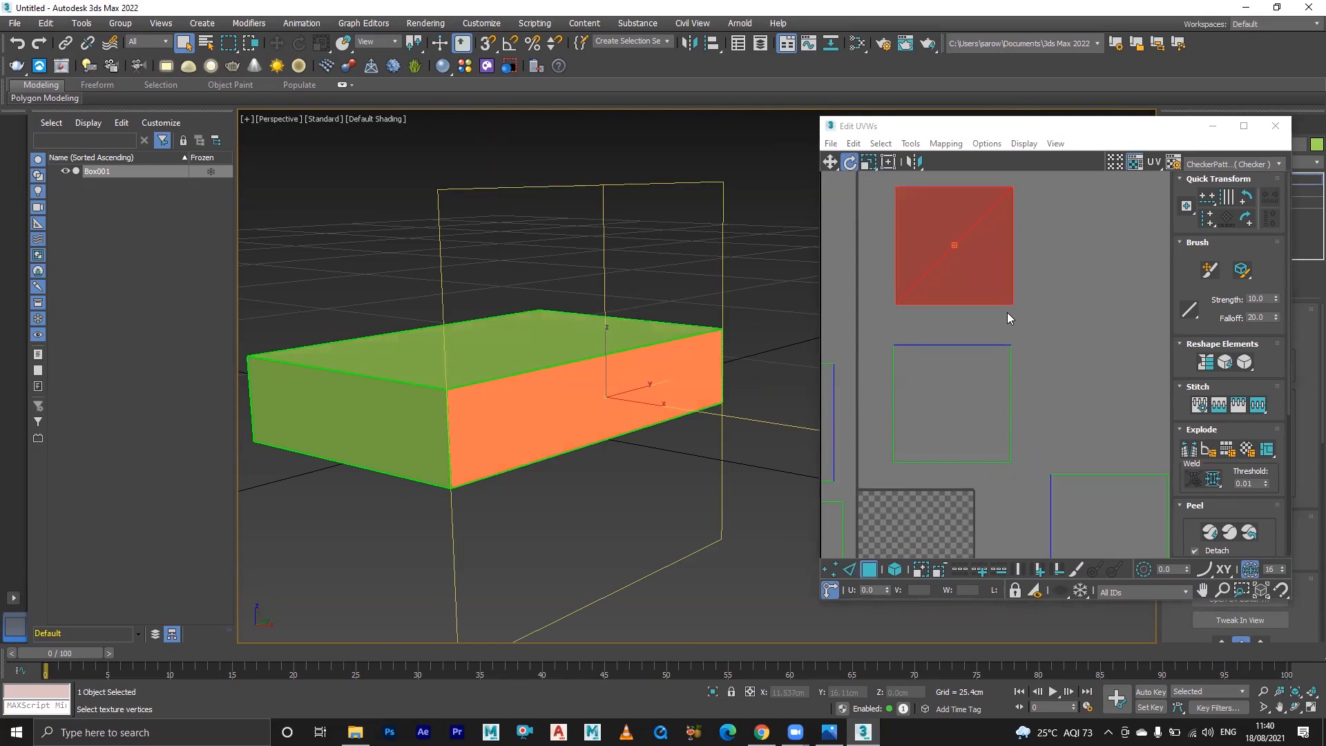
drag(1010, 302, 899, 191)
middle_drag(1006, 296, 1015, 306)
key(w)
drag(967, 262, 966, 301)
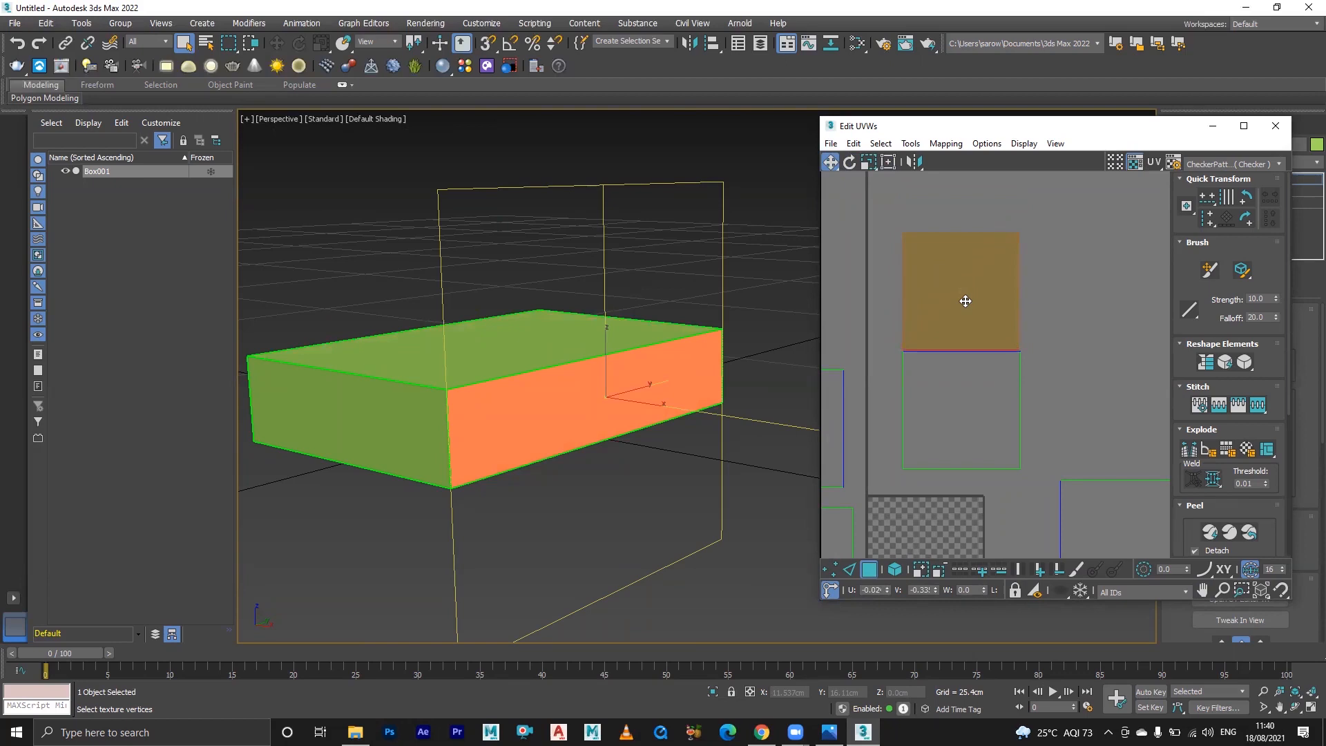
- Select the shared edge between the two aligned shells and join them with Stitch To Average
scroll(960, 371, up, 2)
click(974, 366)
click(1116, 380)
click(1007, 320)
click(1004, 351)
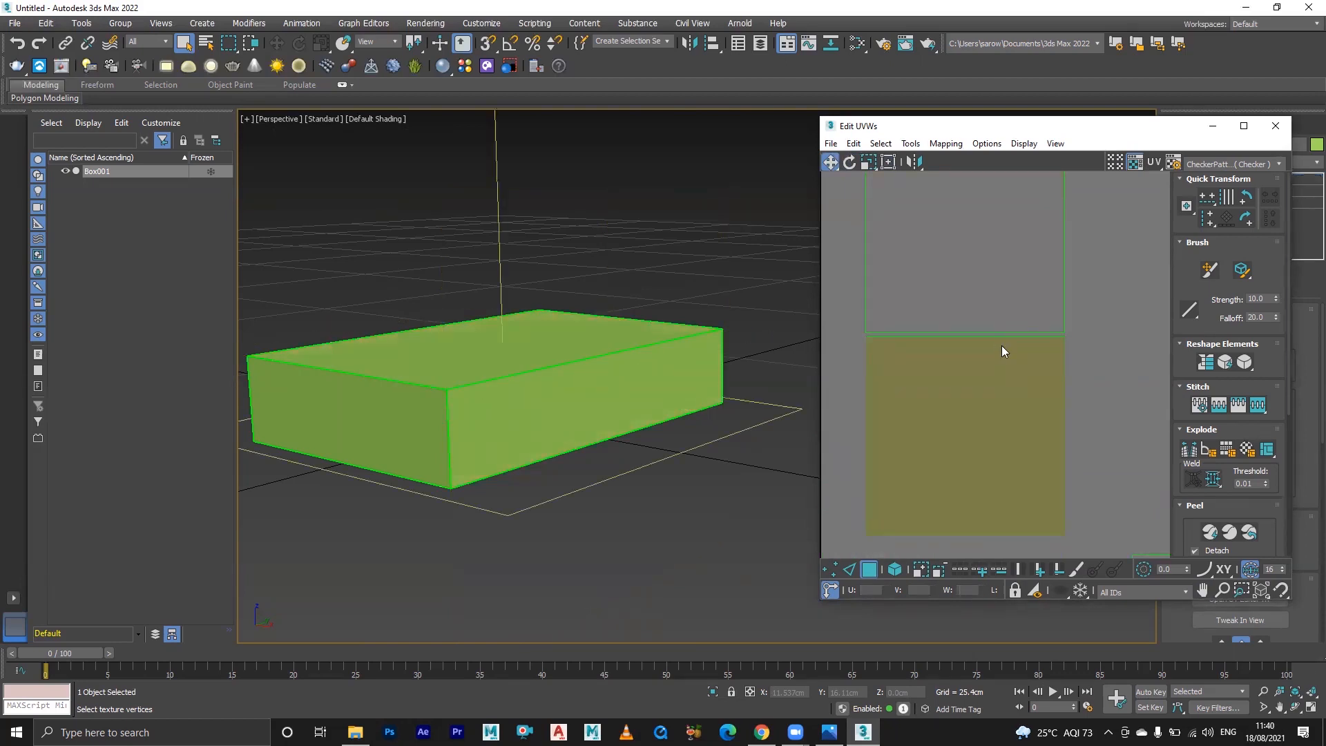
key(2)
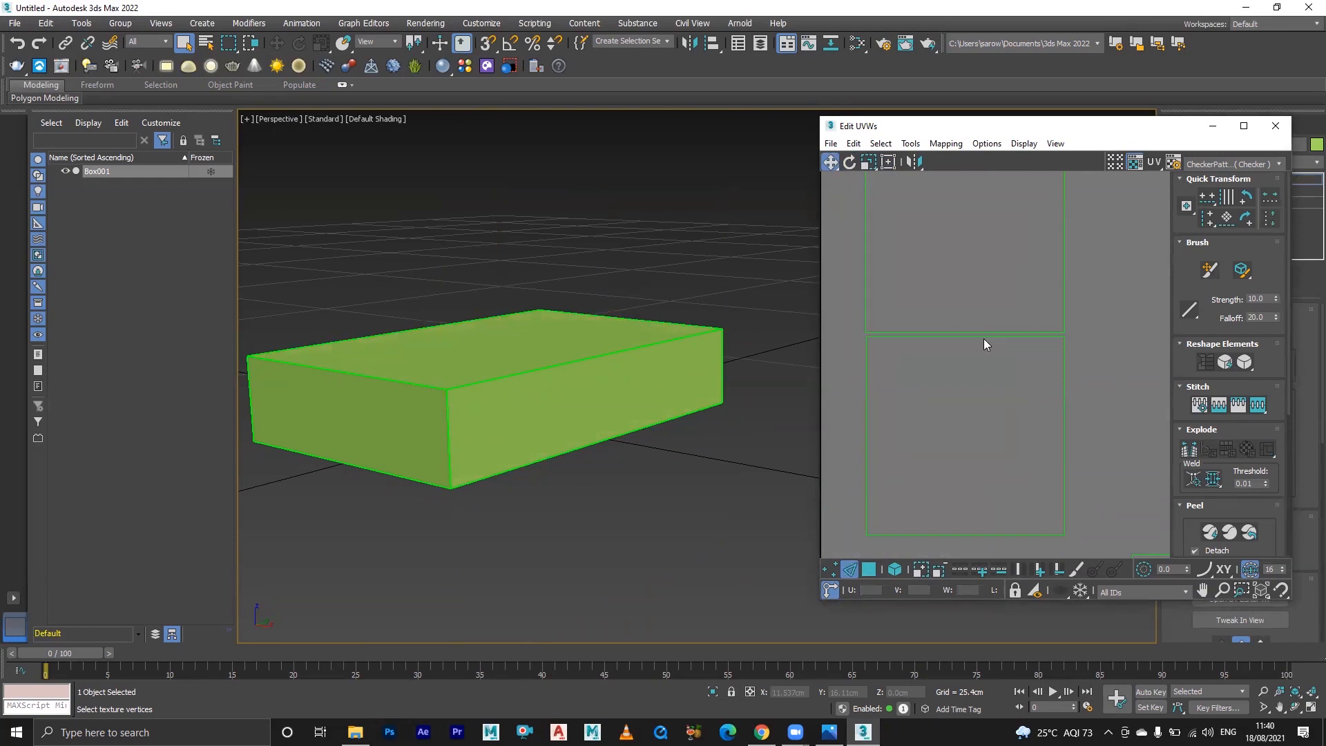
click(986, 336)
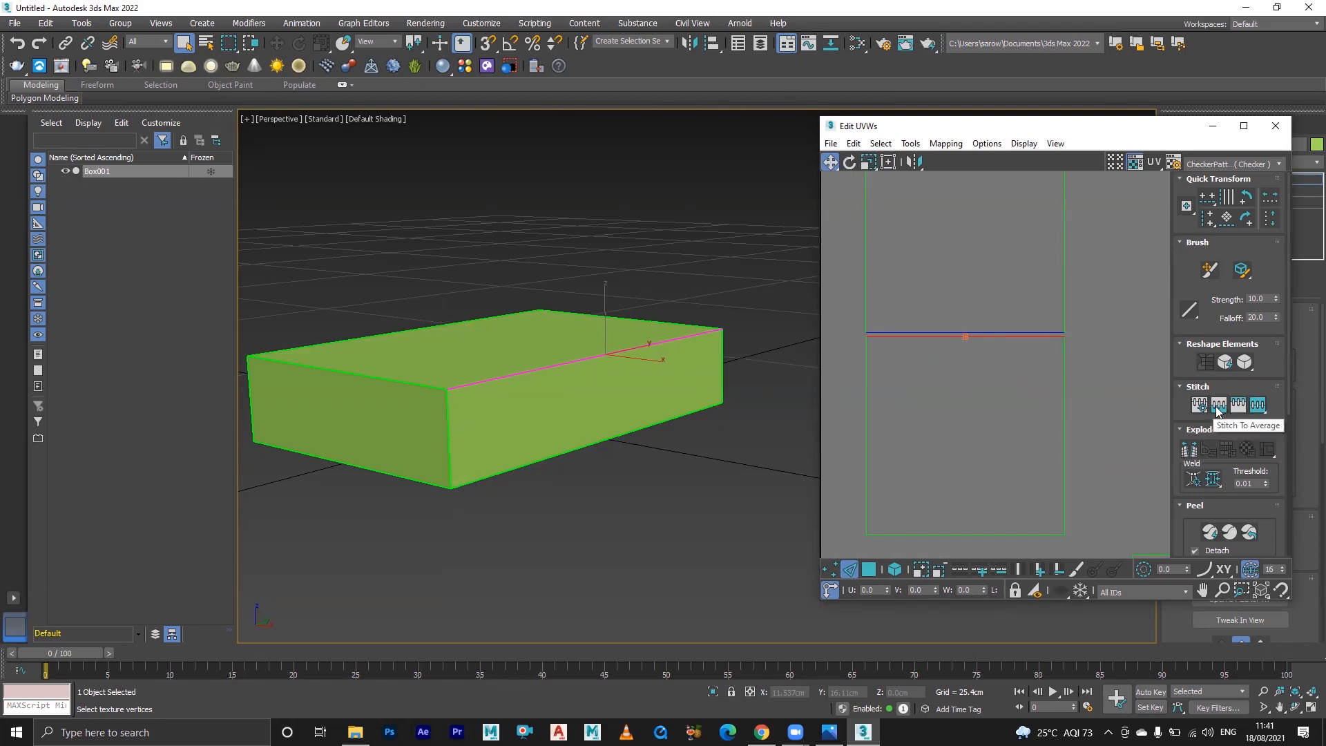
click(1218, 405)
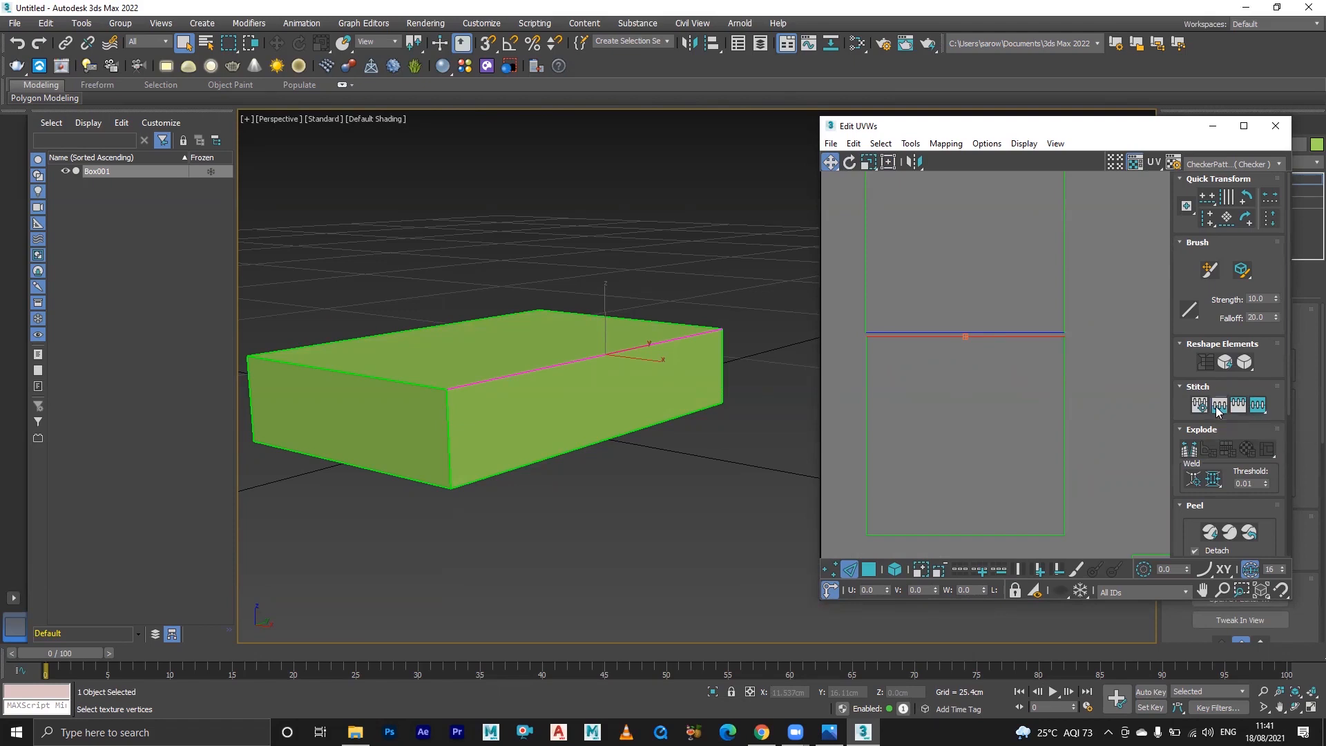
click(1000, 404)
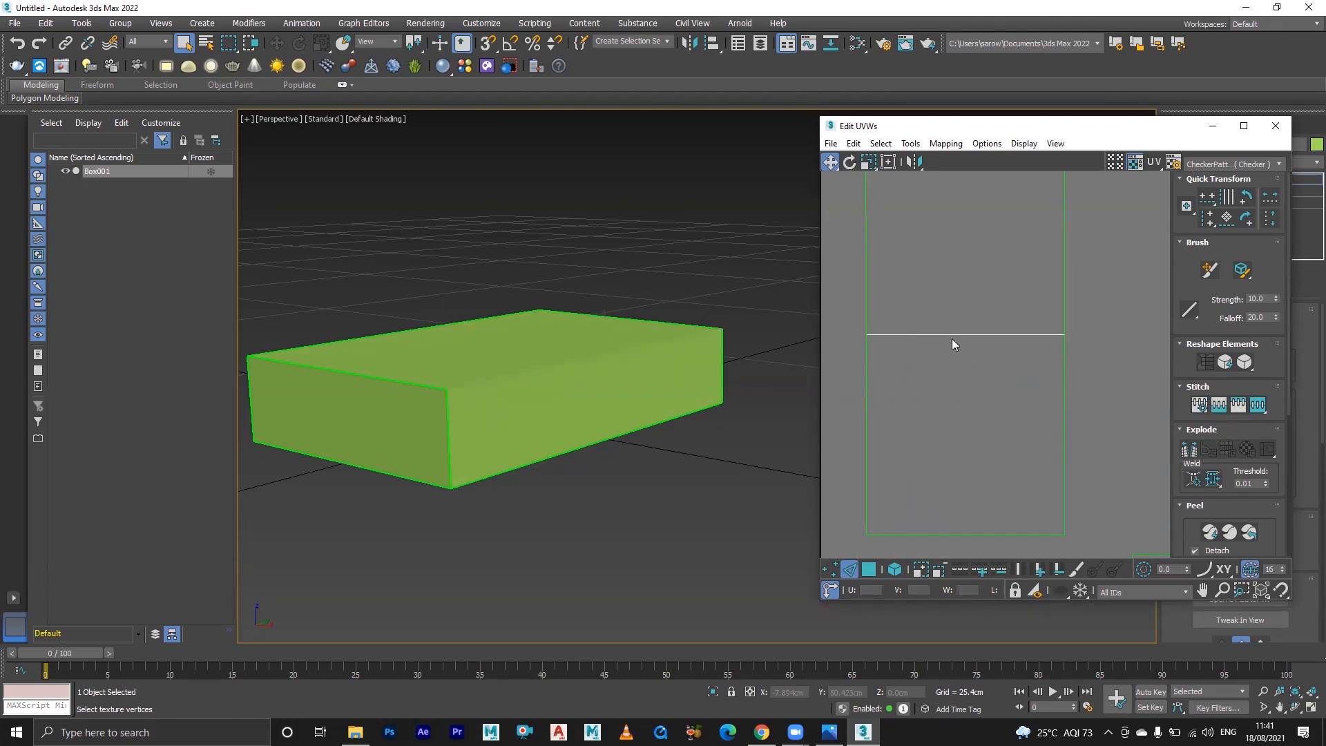
- Select the right edge of the top face's shell to locate its matching shell, and maximize the UV editor
scroll(989, 359, down, 5)
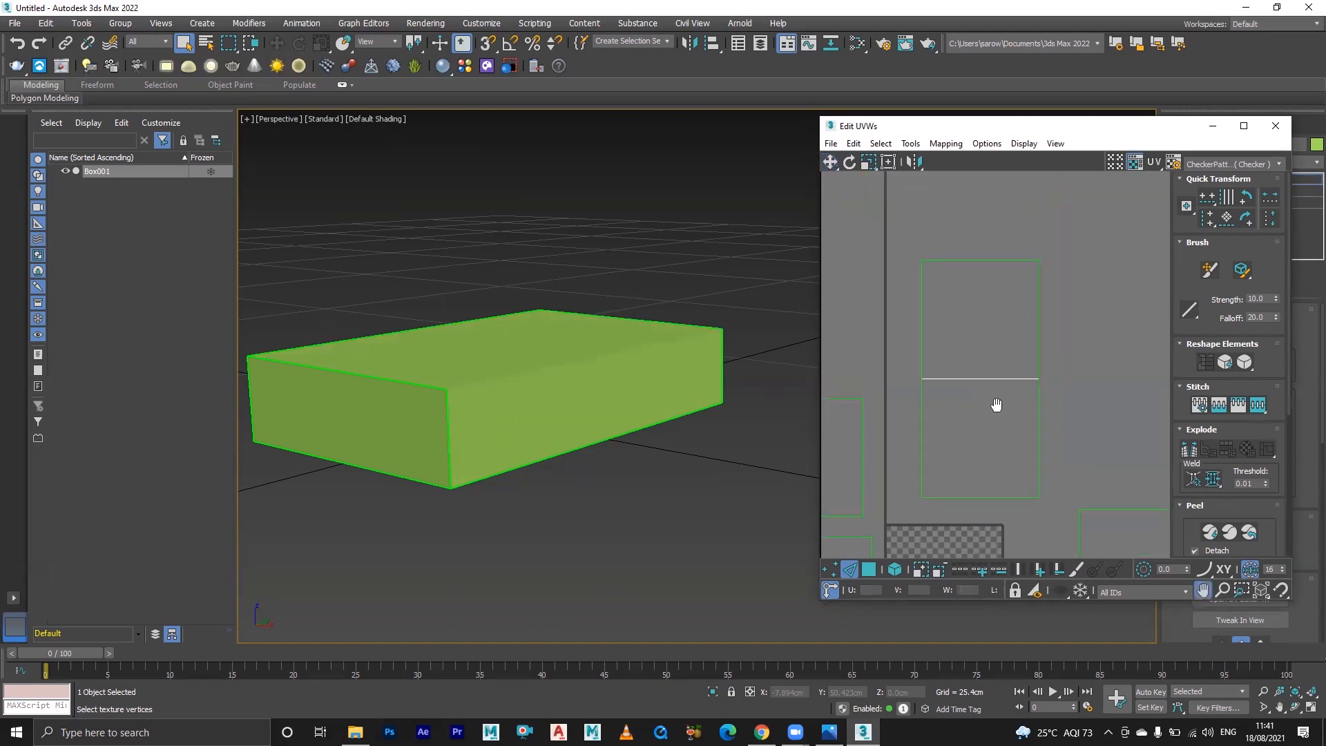
middle_drag(996, 339, 976, 334)
middle_click(1019, 384)
click(1016, 360)
middle_drag(1025, 427, 1091, 406)
middle_drag(1052, 365, 1005, 368)
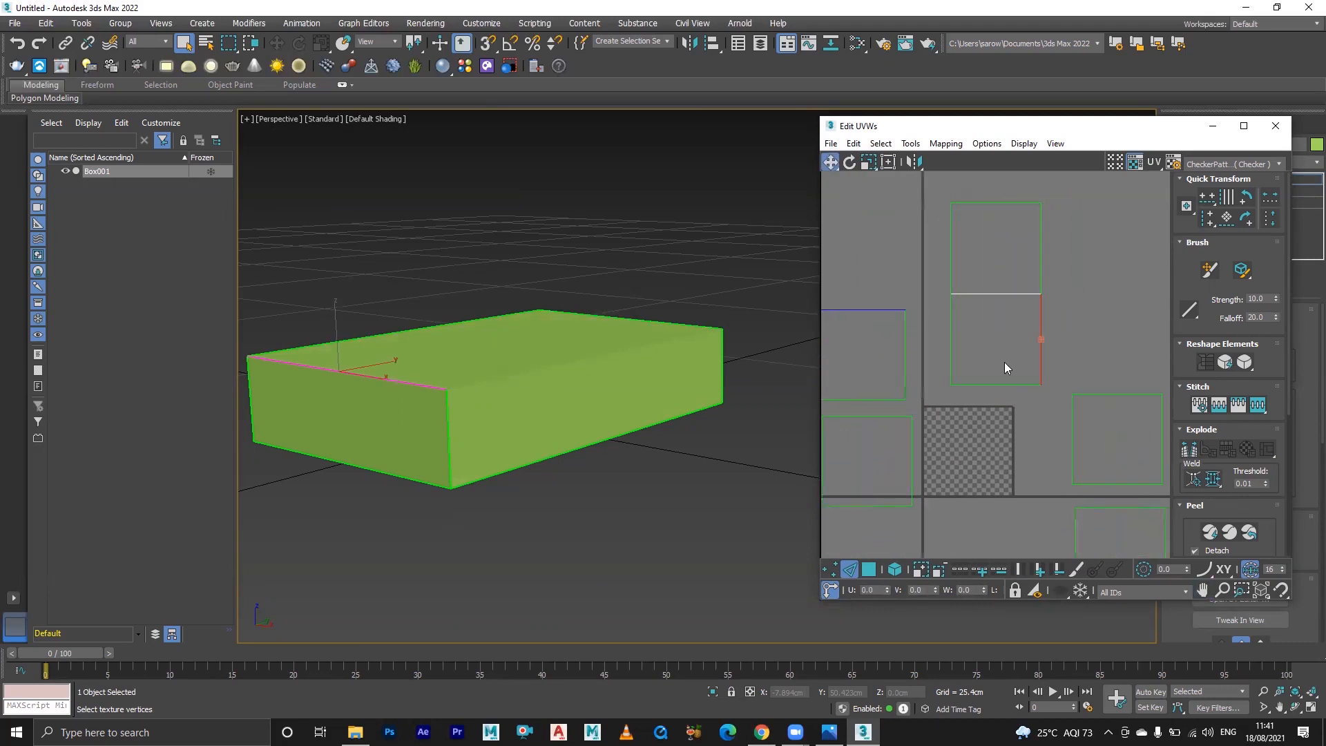
click(1244, 125)
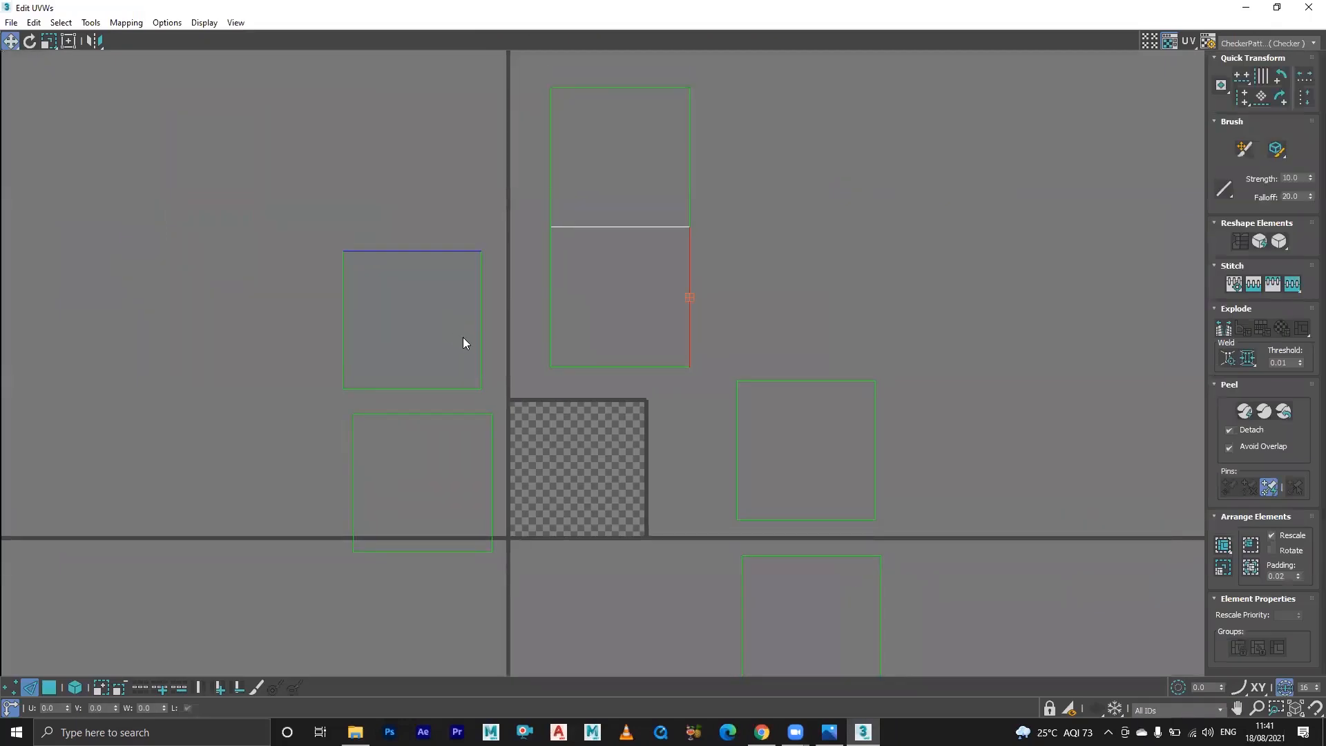
- Move the matching shell to the right of the stitched shells and rotate it a quarter turn counterclockwise
click(463, 335)
drag(432, 324, 833, 316)
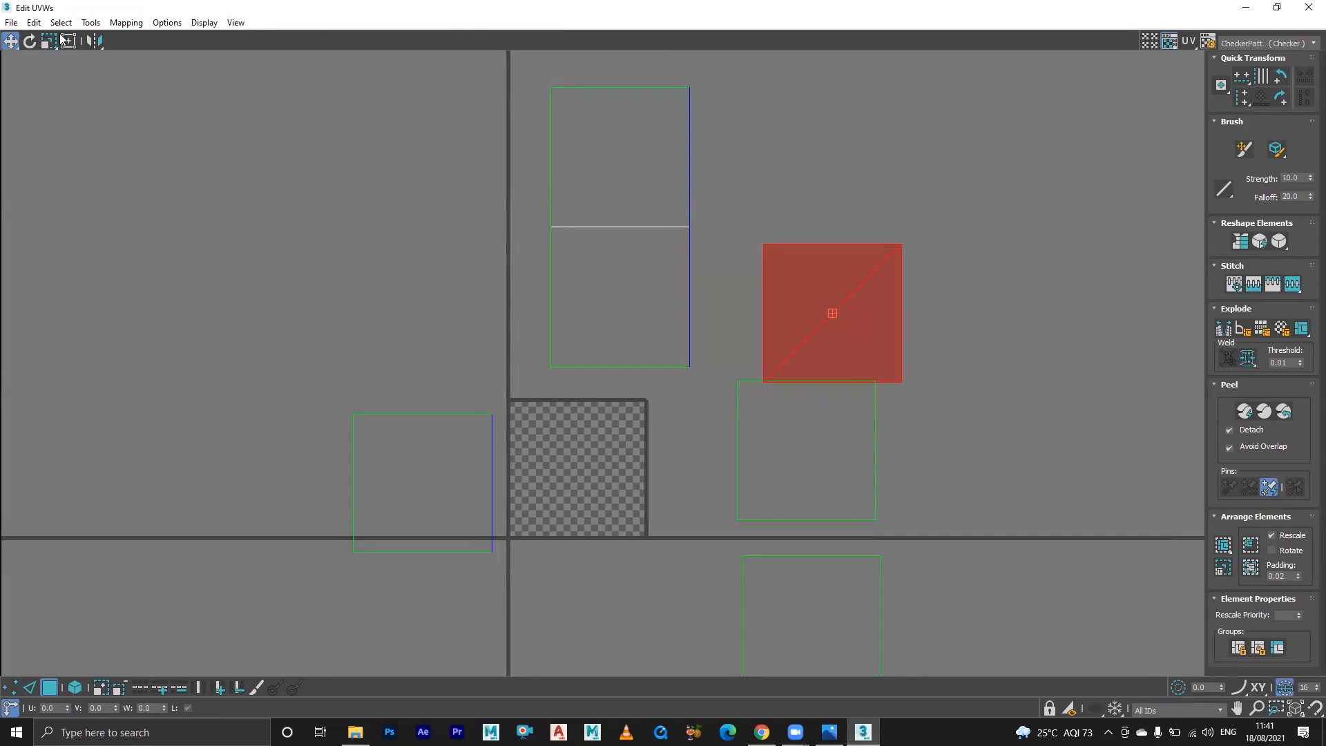
click(30, 40)
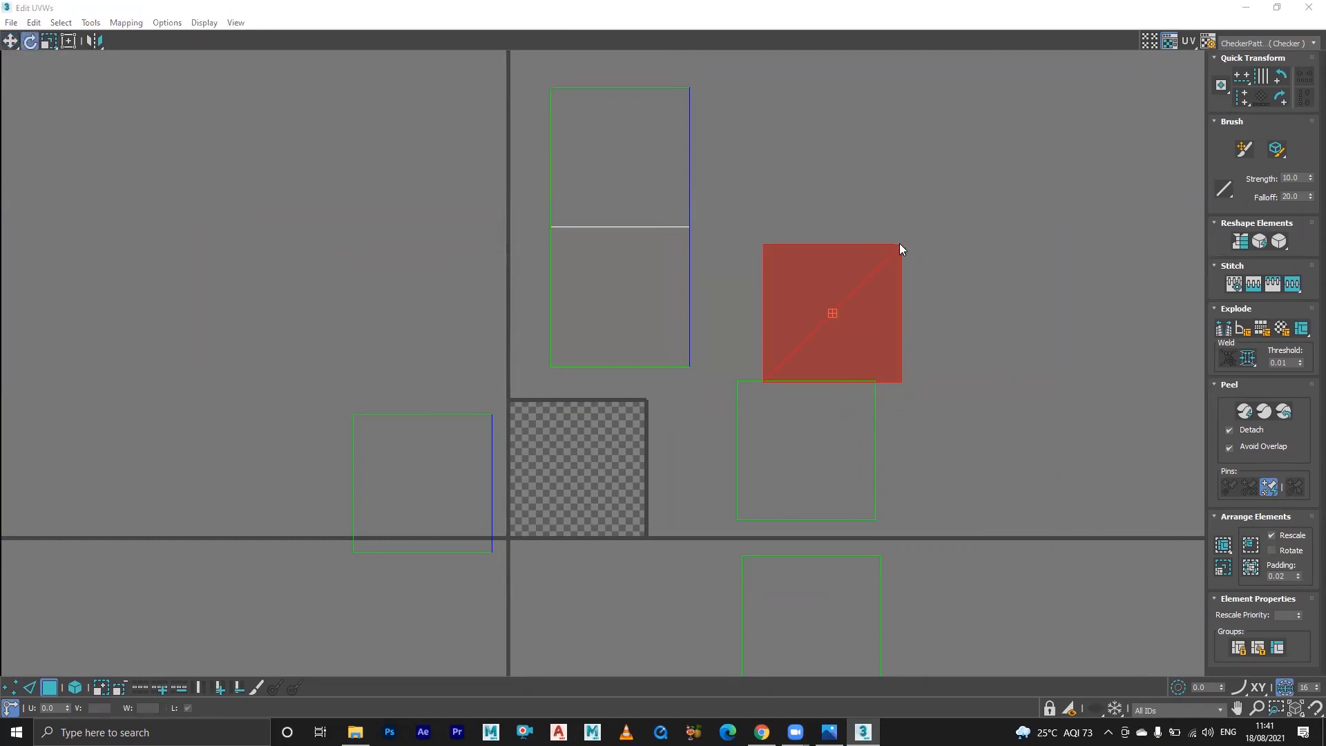
drag(900, 246, 764, 243)
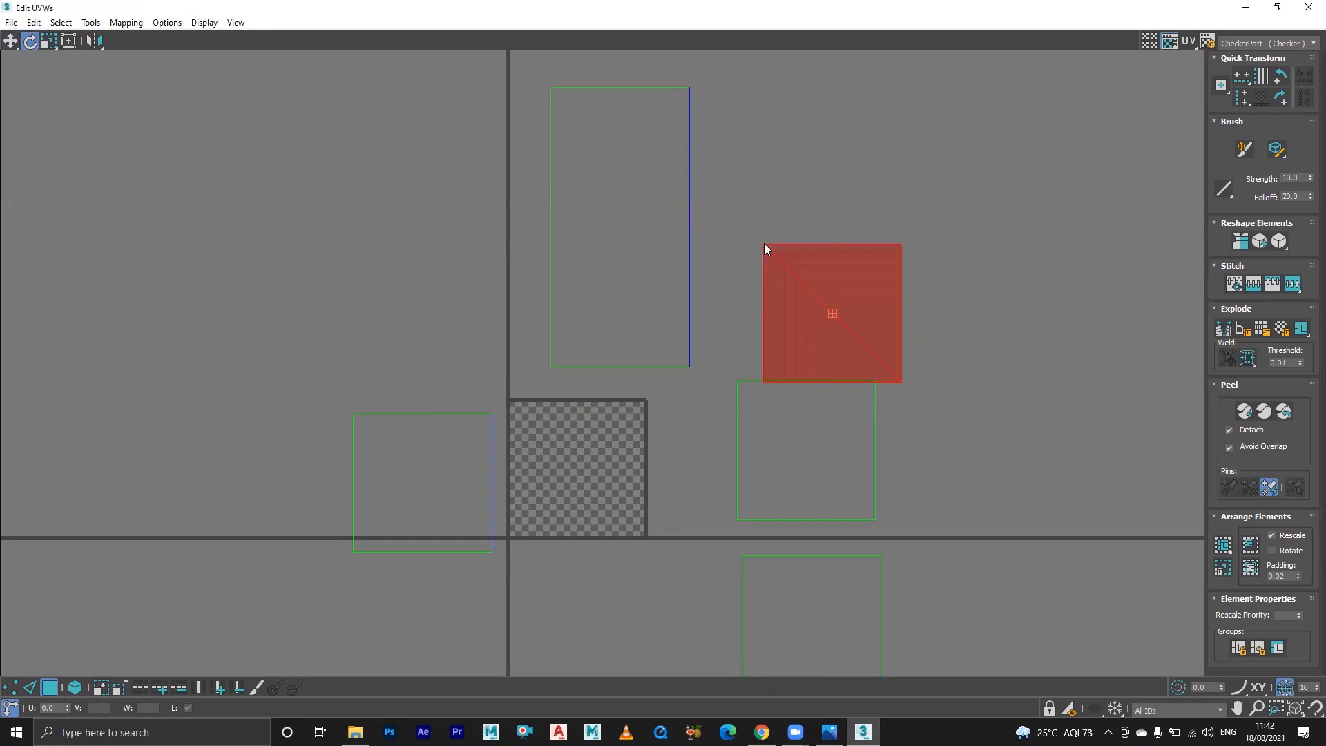
- Align the rotated shell closely against the right edge of the top face's shell
key(w)
drag(829, 311, 754, 295)
scroll(682, 309, up, 3)
scroll(691, 276, up, 3)
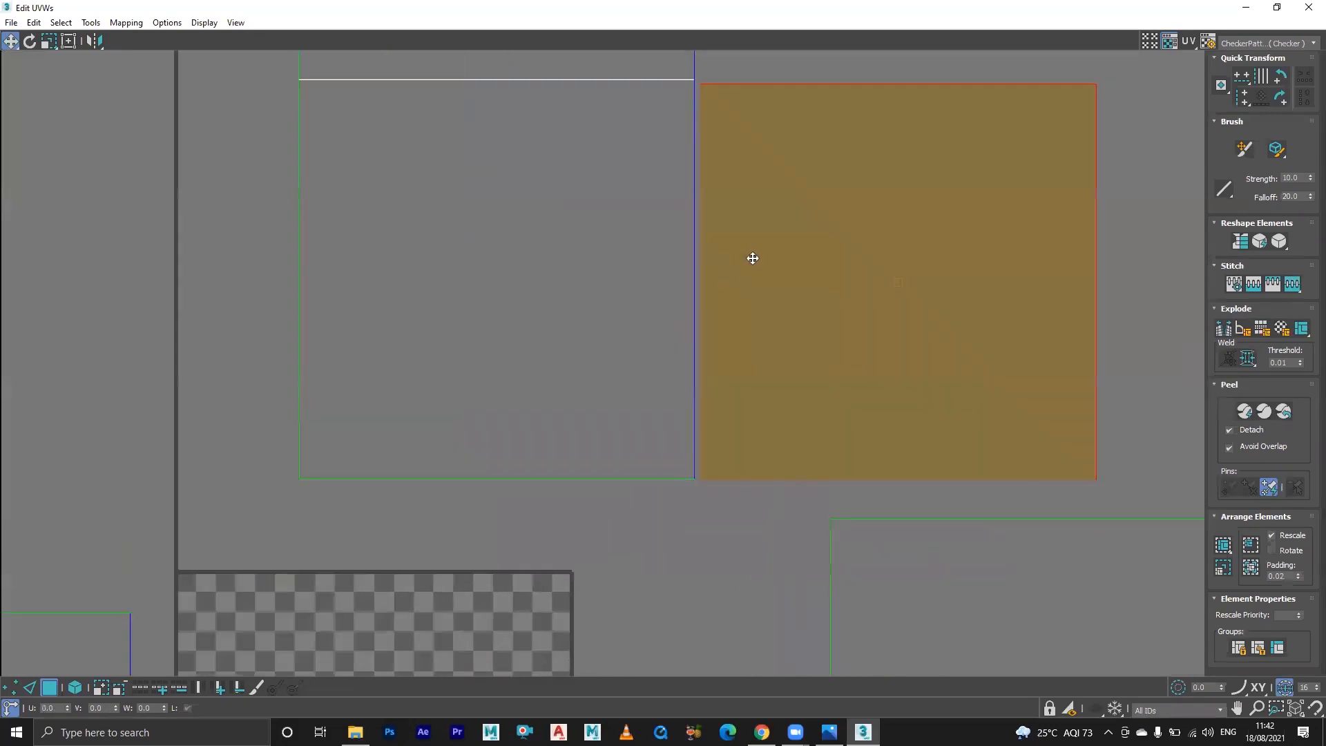
drag(836, 251, 834, 249)
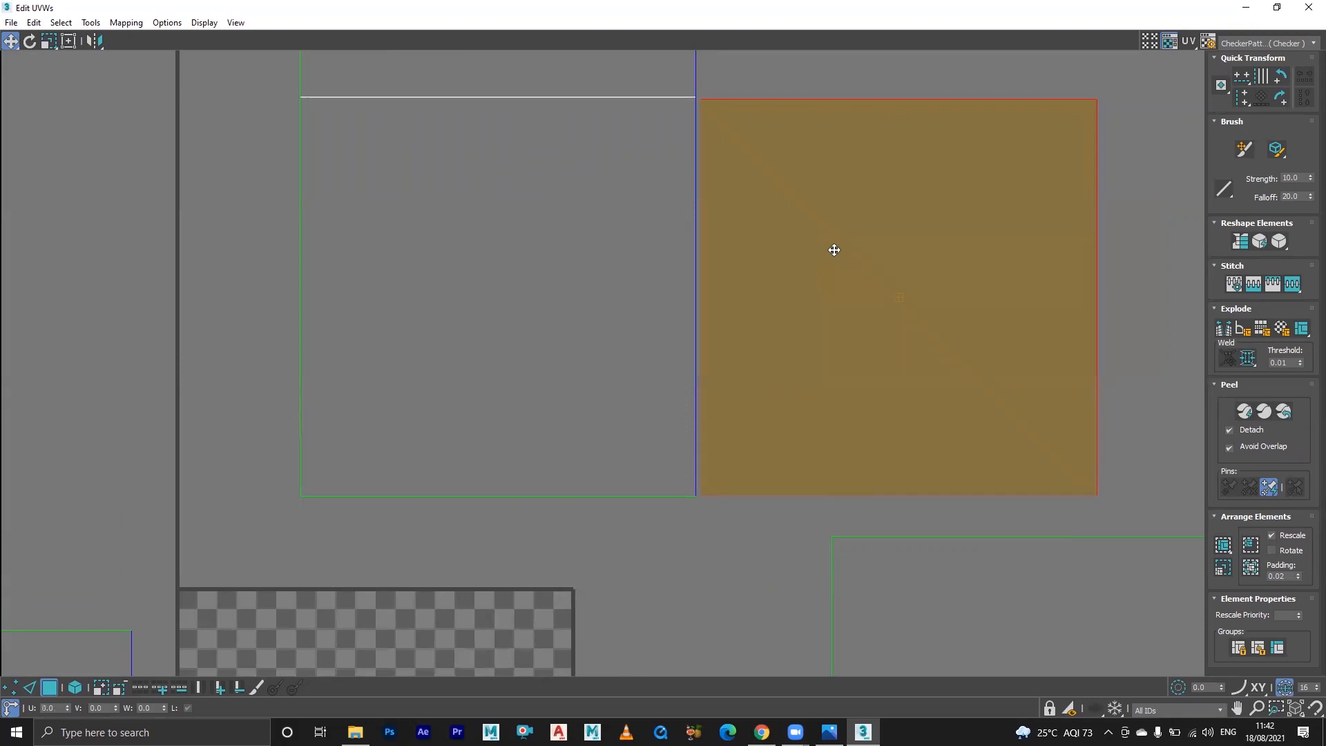
- Select the top face's right edge and stitch the adjoining shell to it with Stitch To Average
key(2)
click(666, 246)
click(695, 246)
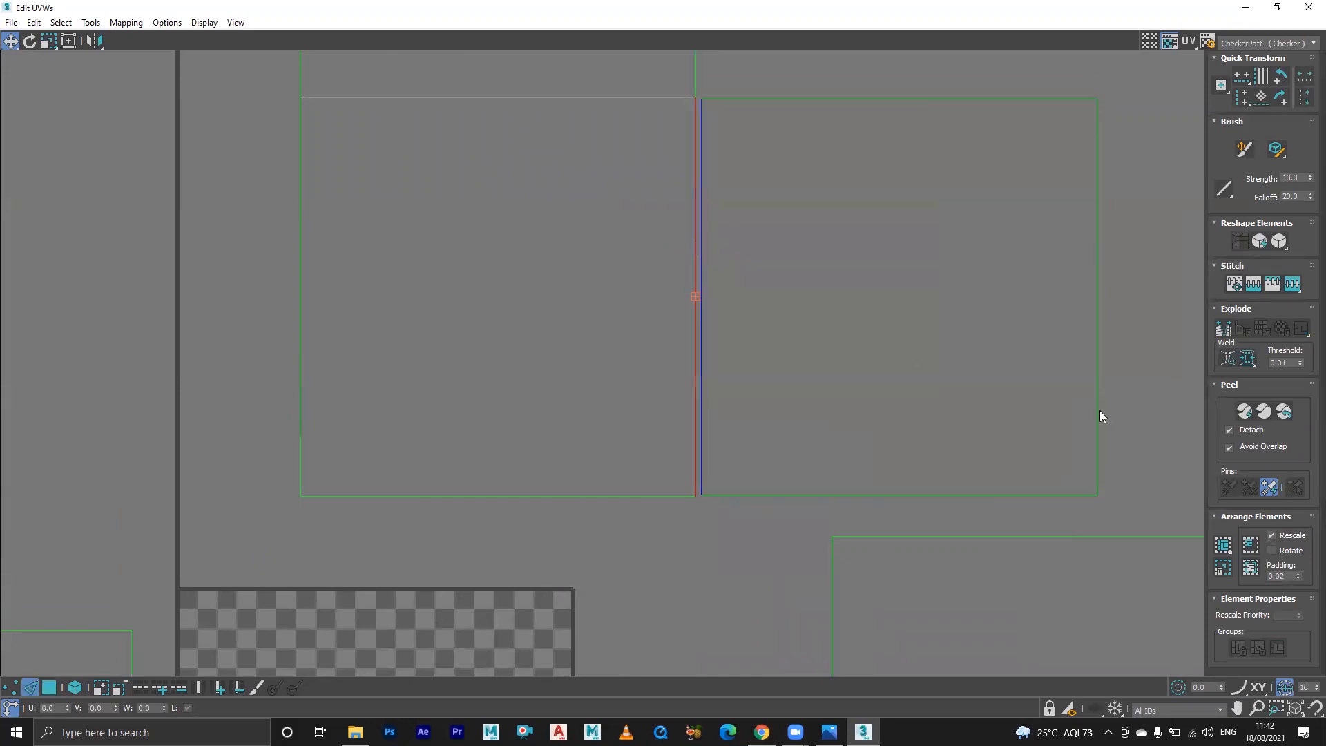
click(1255, 283)
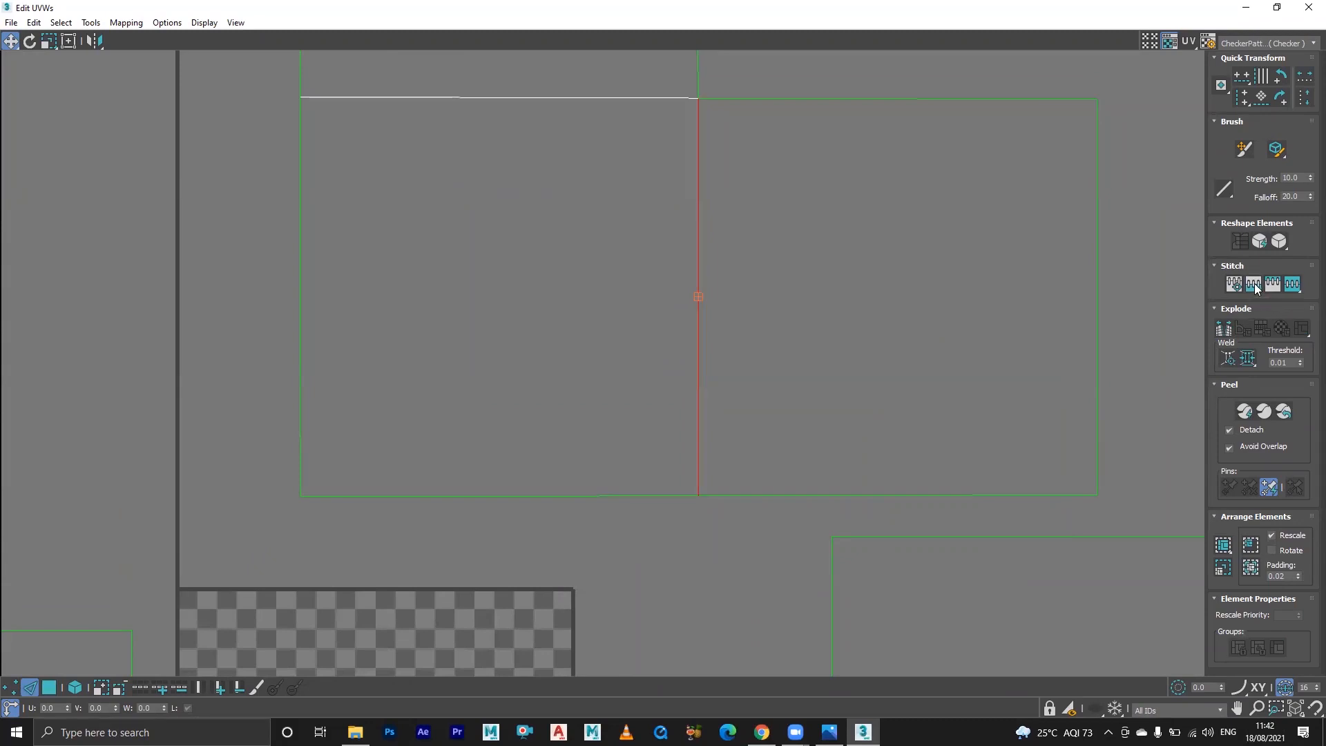
scroll(772, 351, down, 1)
middle_drag(774, 352, 862, 373)
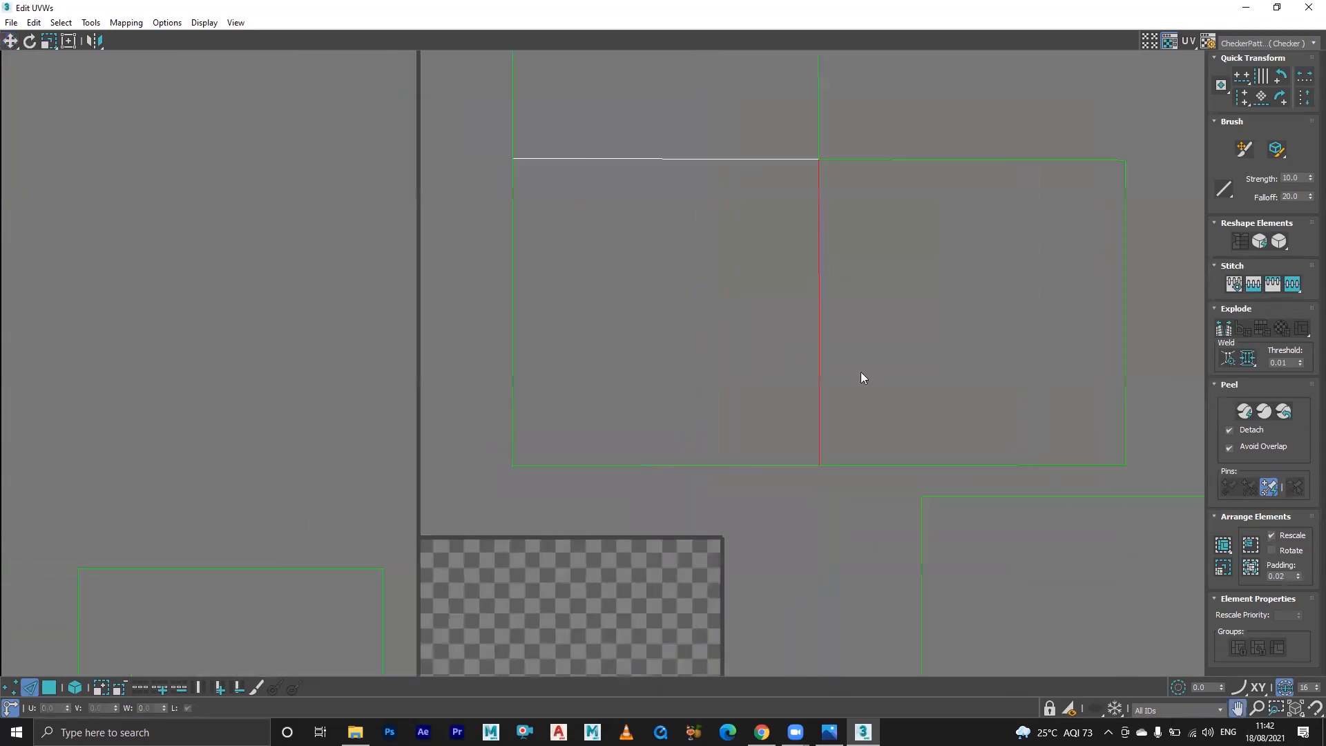
- Identify the shell matching the top face's left edge, move it to that side and rotate it a quarter turn clockwise
click(511, 323)
scroll(553, 339, down, 2)
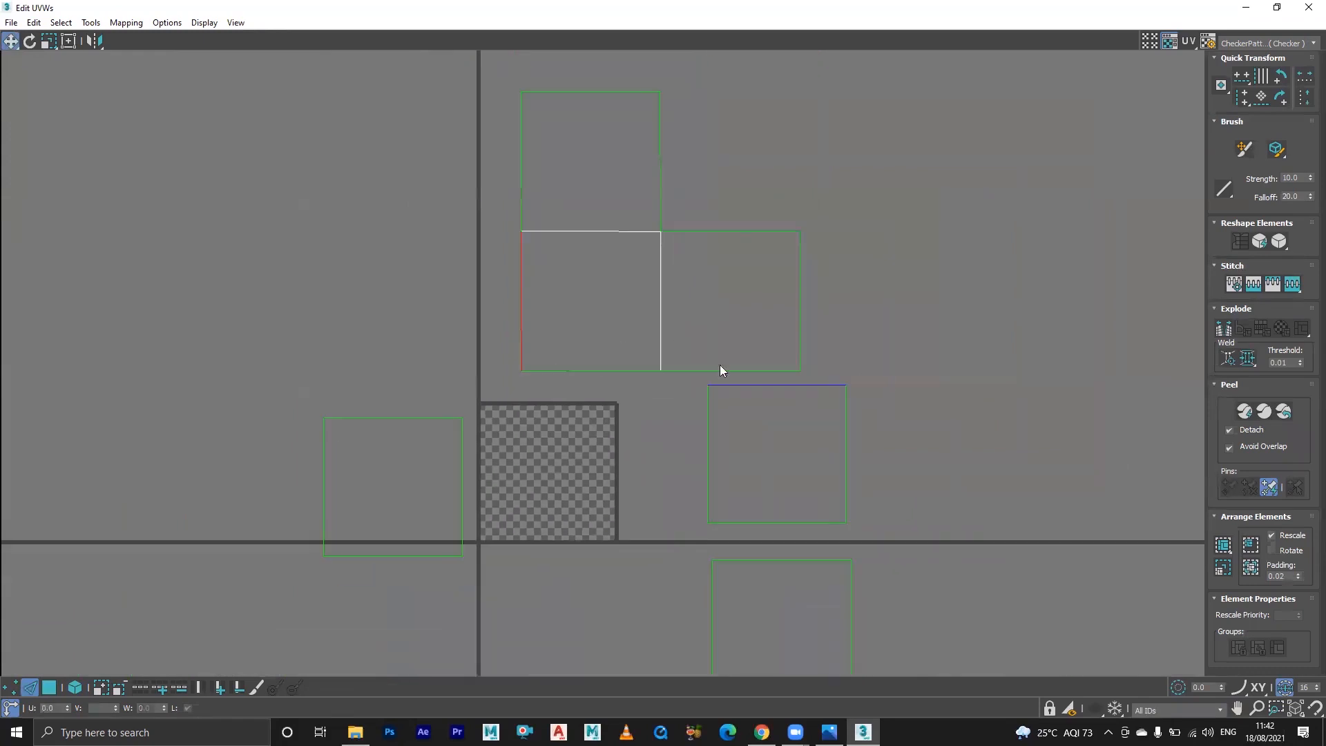
key(3)
click(769, 450)
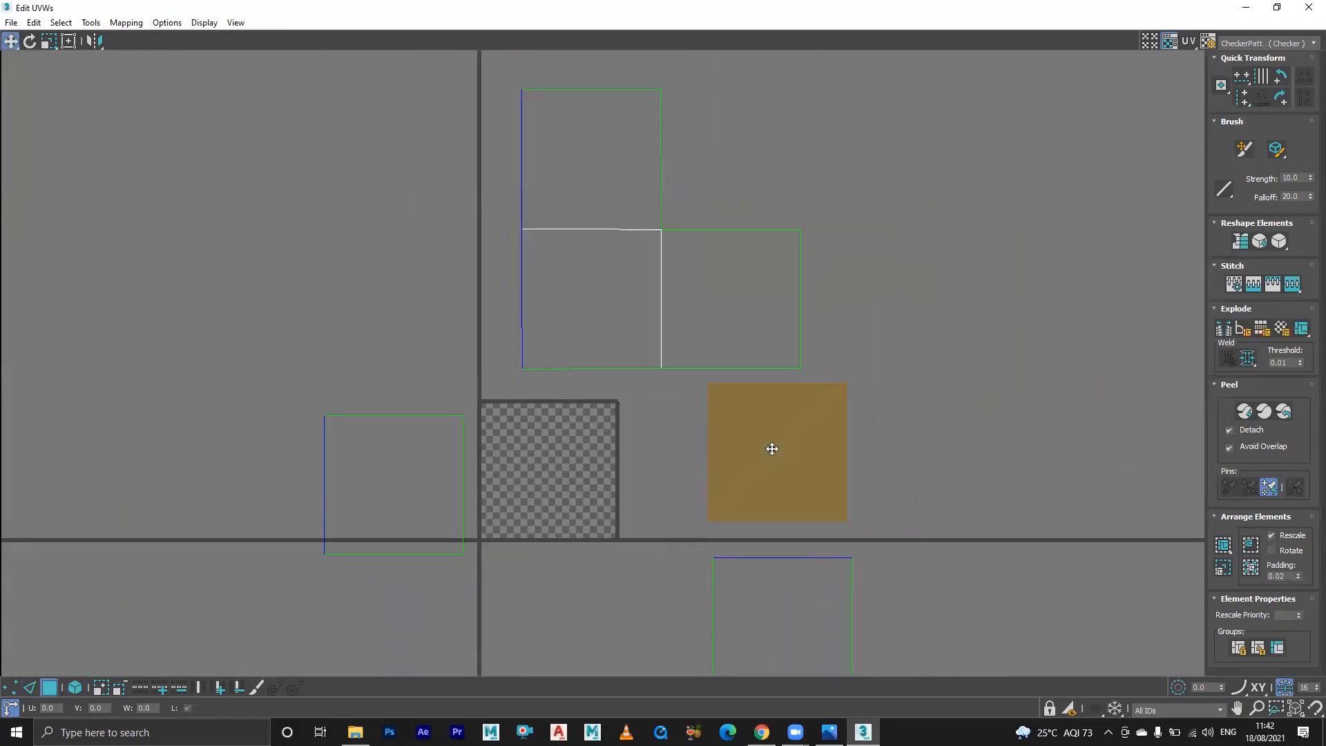
drag(785, 450, 426, 321)
click(30, 41)
drag(486, 248, 492, 389)
- Align the rotated shell closely against the left edge of the top face's shell
key(w)
drag(418, 322, 472, 288)
scroll(470, 302, up, 2)
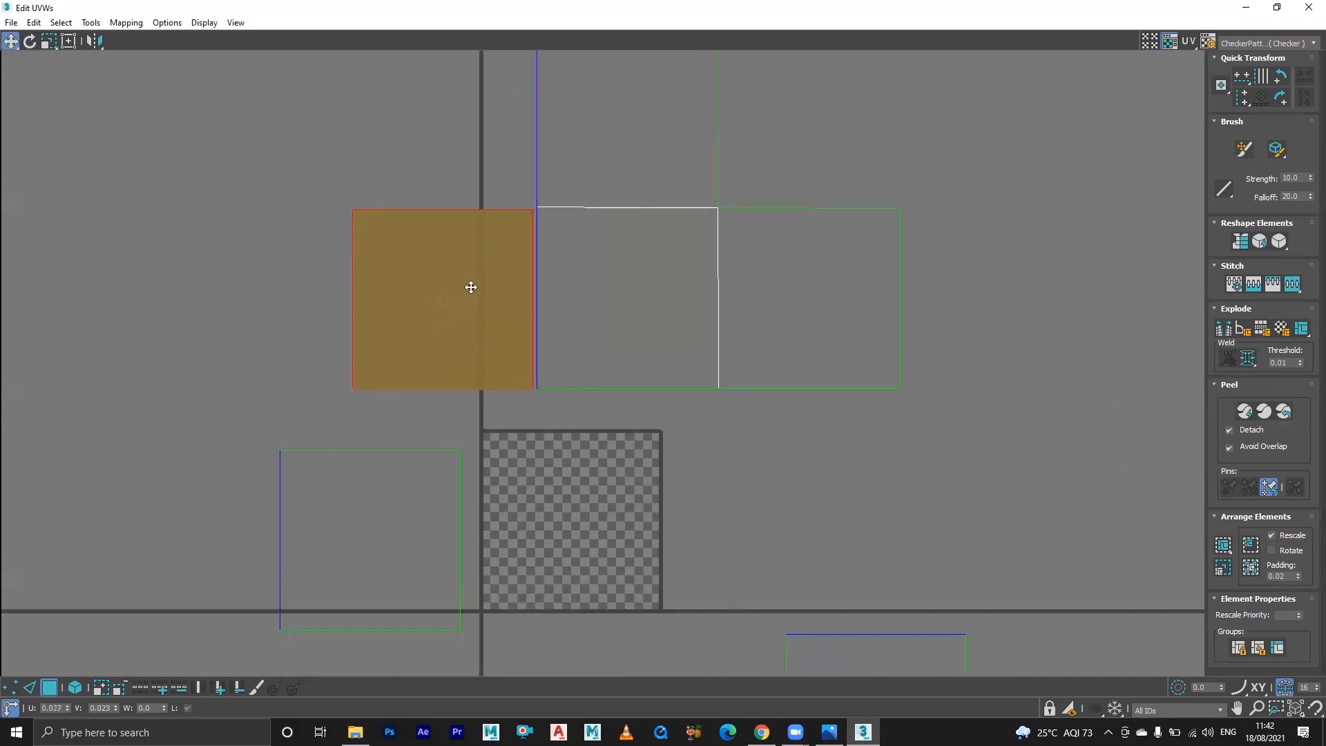
scroll(518, 284, up, 3)
middle_drag(504, 279, 459, 318)
drag(391, 338, 396, 336)
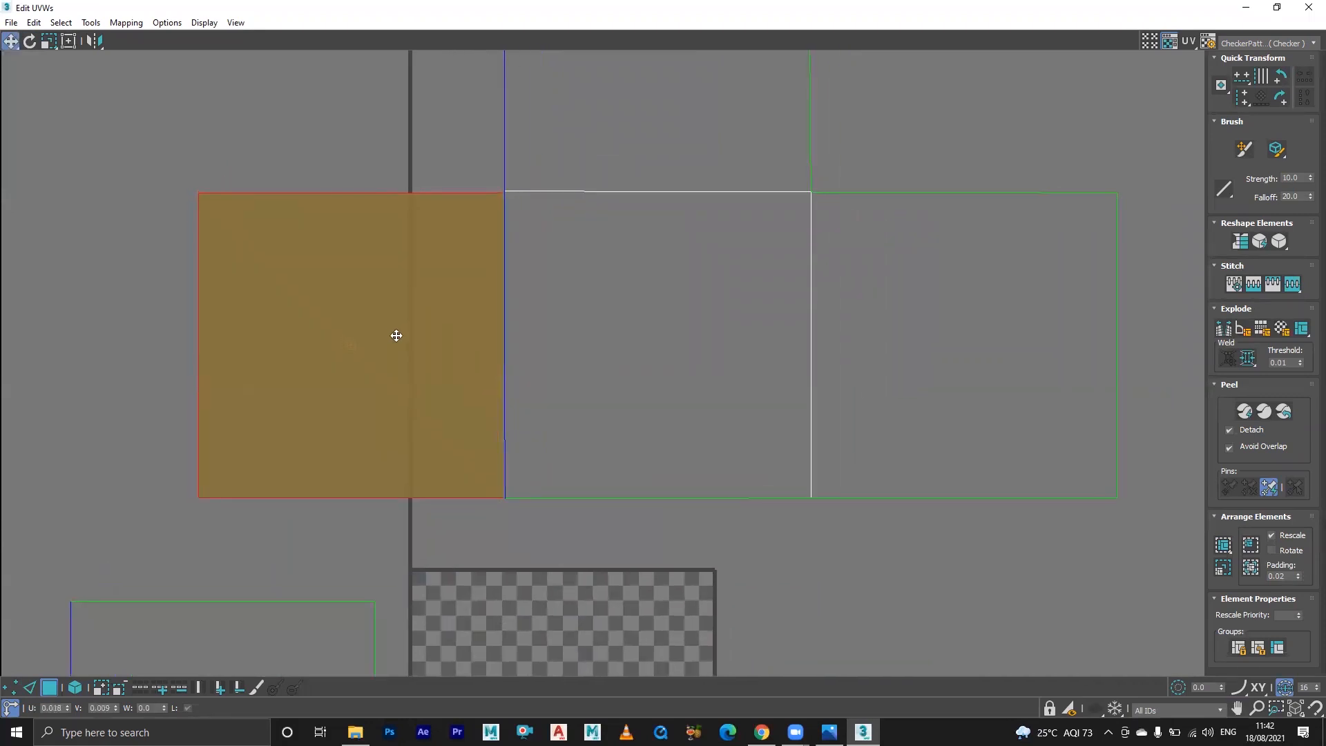
- Stitch the left shell to the top face along their shared edge with Stitch To Average
key(2)
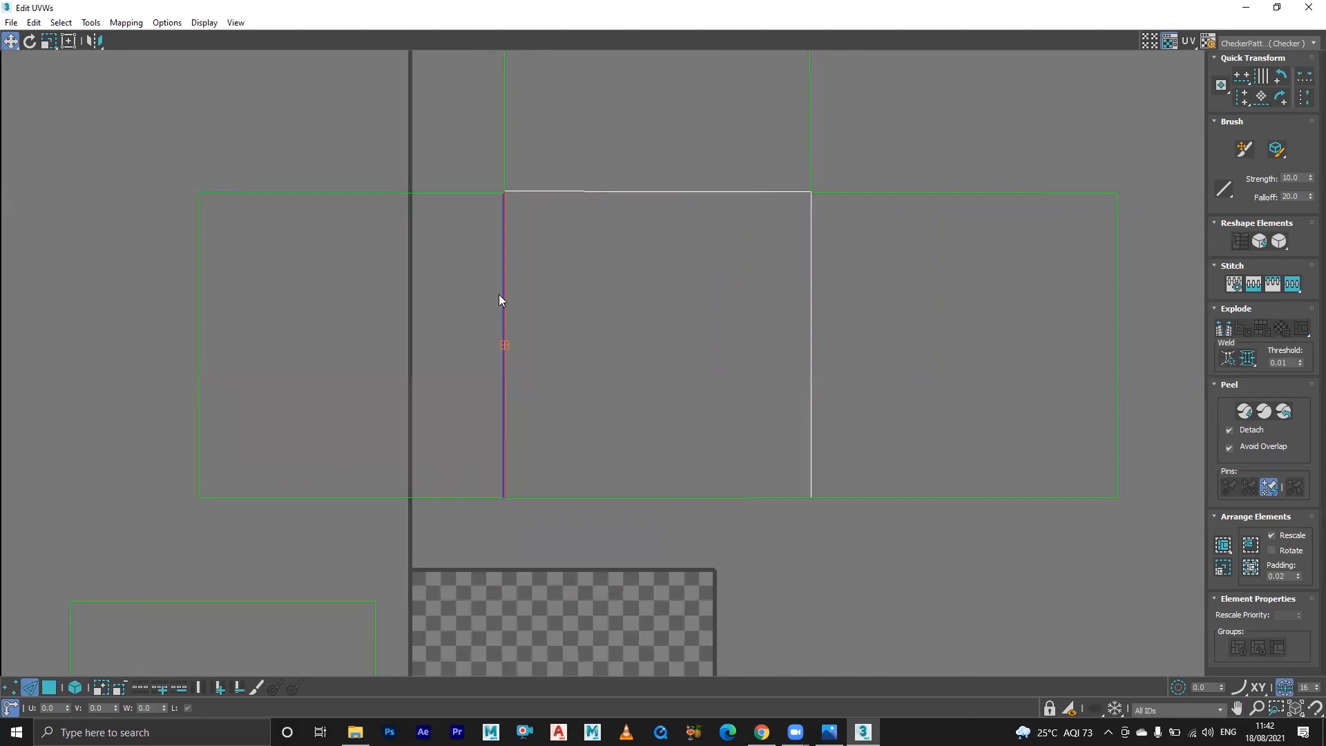
click(1254, 283)
click(596, 334)
scroll(474, 338, down, 2)
middle_drag(480, 250, 485, 159)
scroll(486, 159, down, 2)
- Identify the shell matching the top face's lower edge and move it directly below, against that edge
click(607, 325)
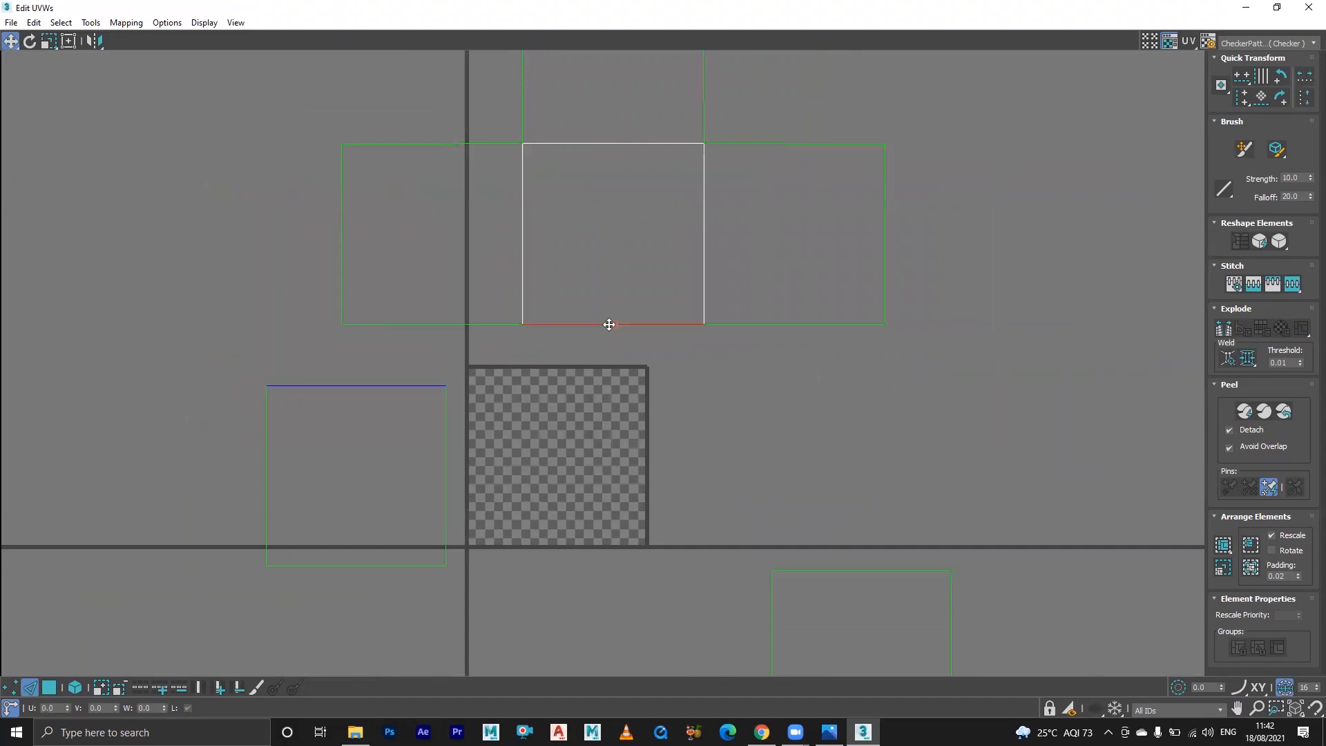
scroll(598, 373, down, 2)
middle_drag(589, 415, 551, 357)
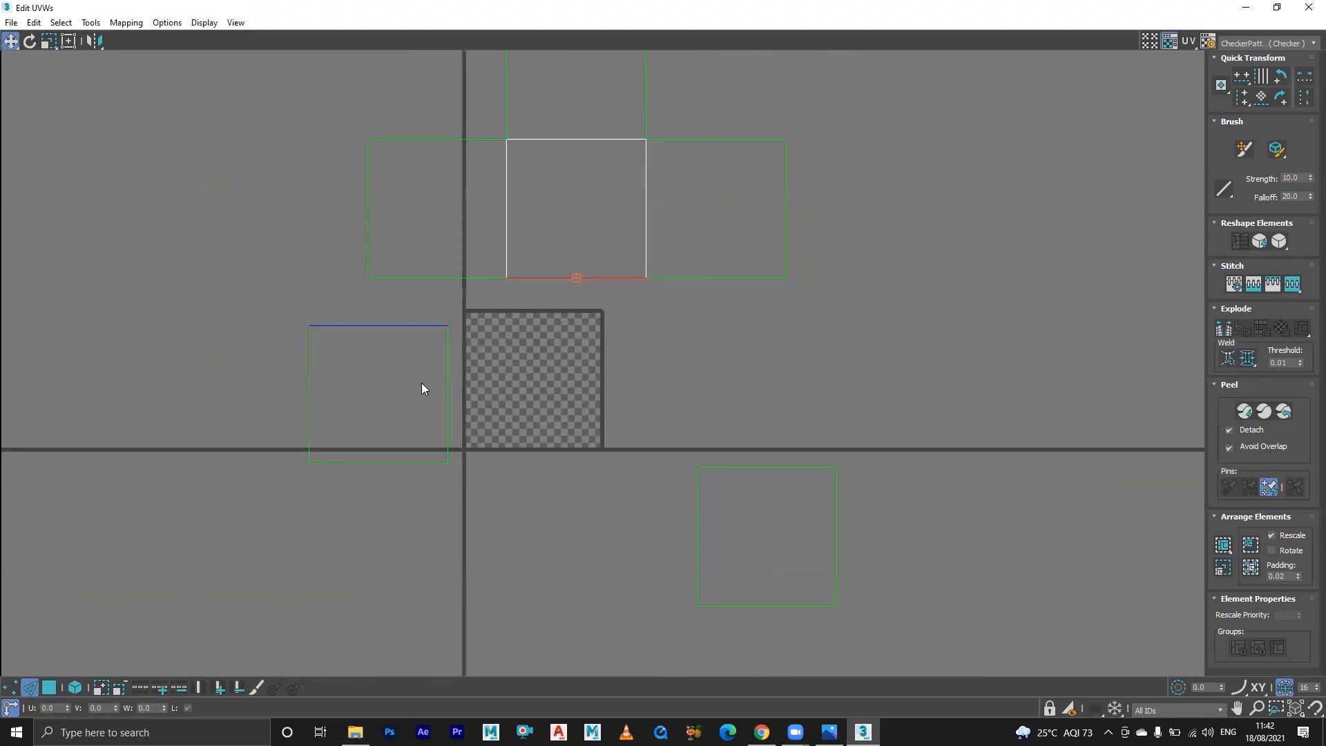
key(3)
click(397, 391)
drag(375, 394, 576, 347)
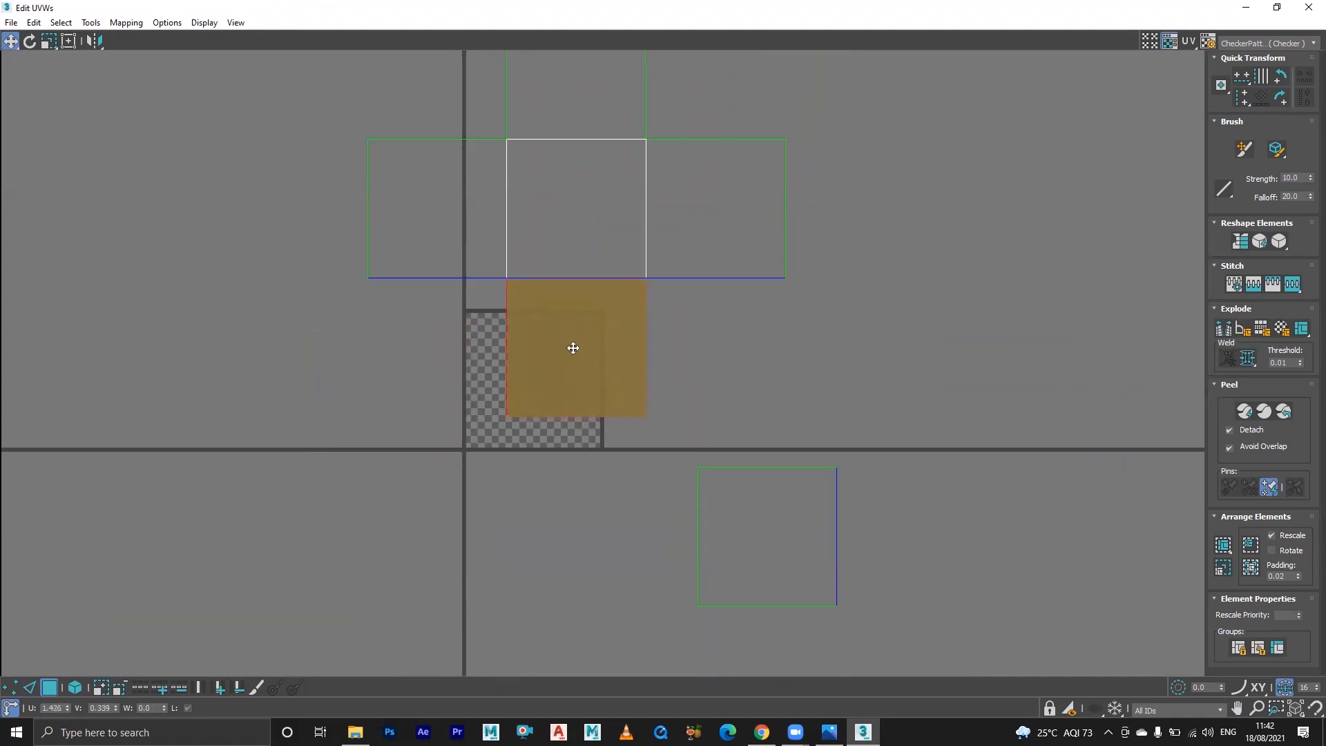
- Select the top face's lower edge and stitch the shell below to it with Stitch To Average
scroll(589, 314, up, 3)
key(2)
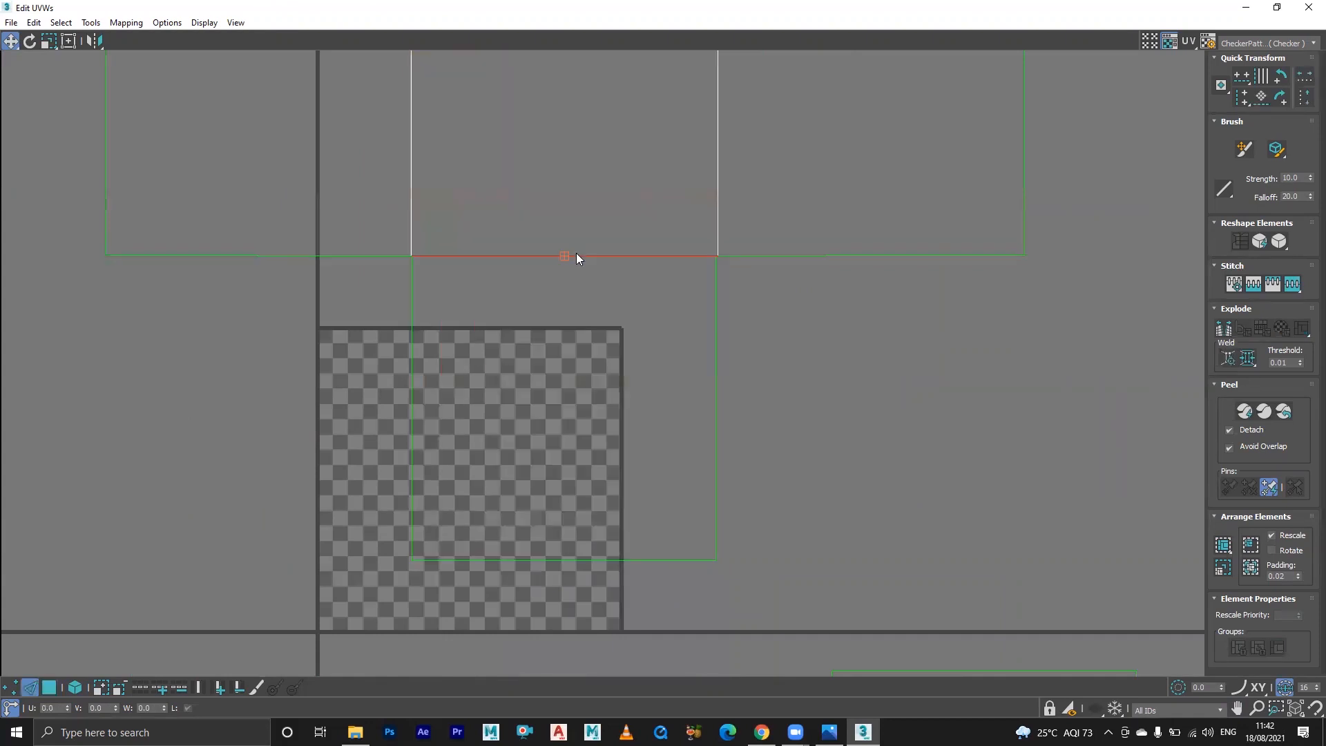
click(585, 256)
scroll(599, 256, up, 4)
middle_drag(574, 255, 651, 295)
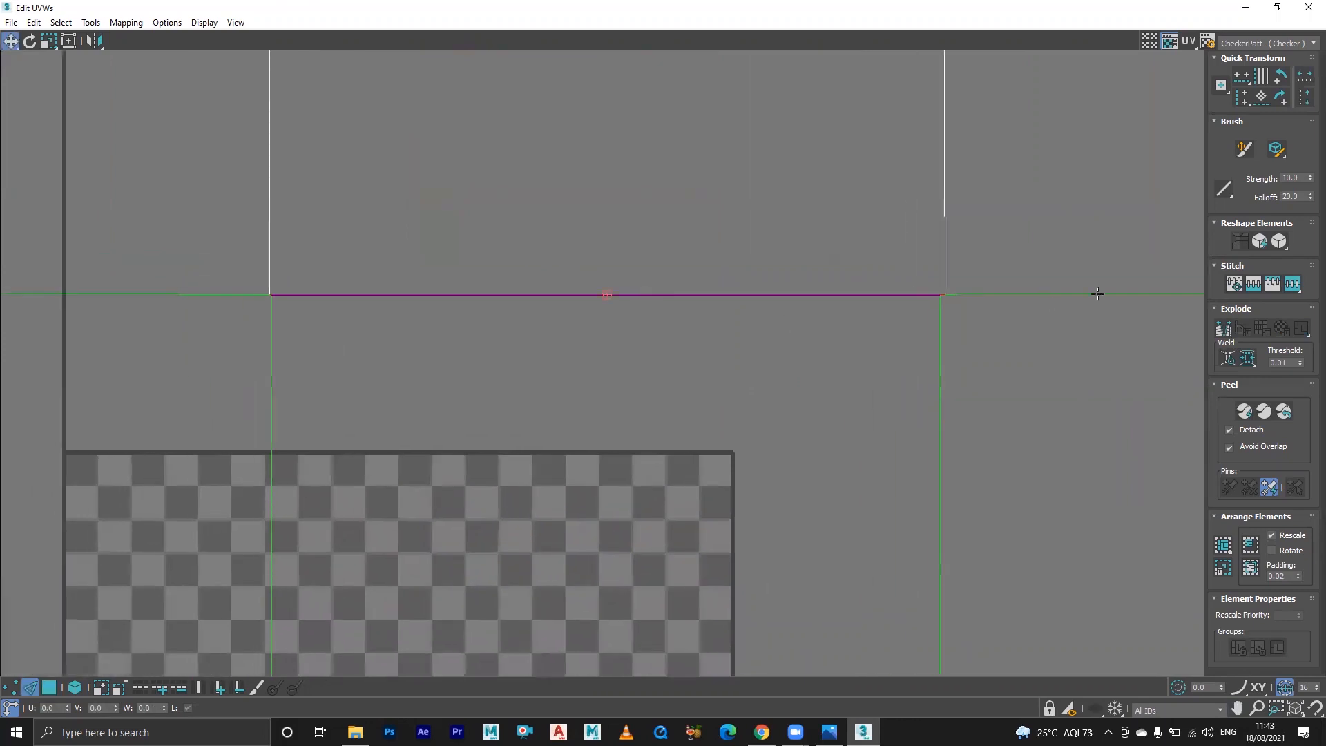
click(1256, 285)
scroll(720, 380, down, 4)
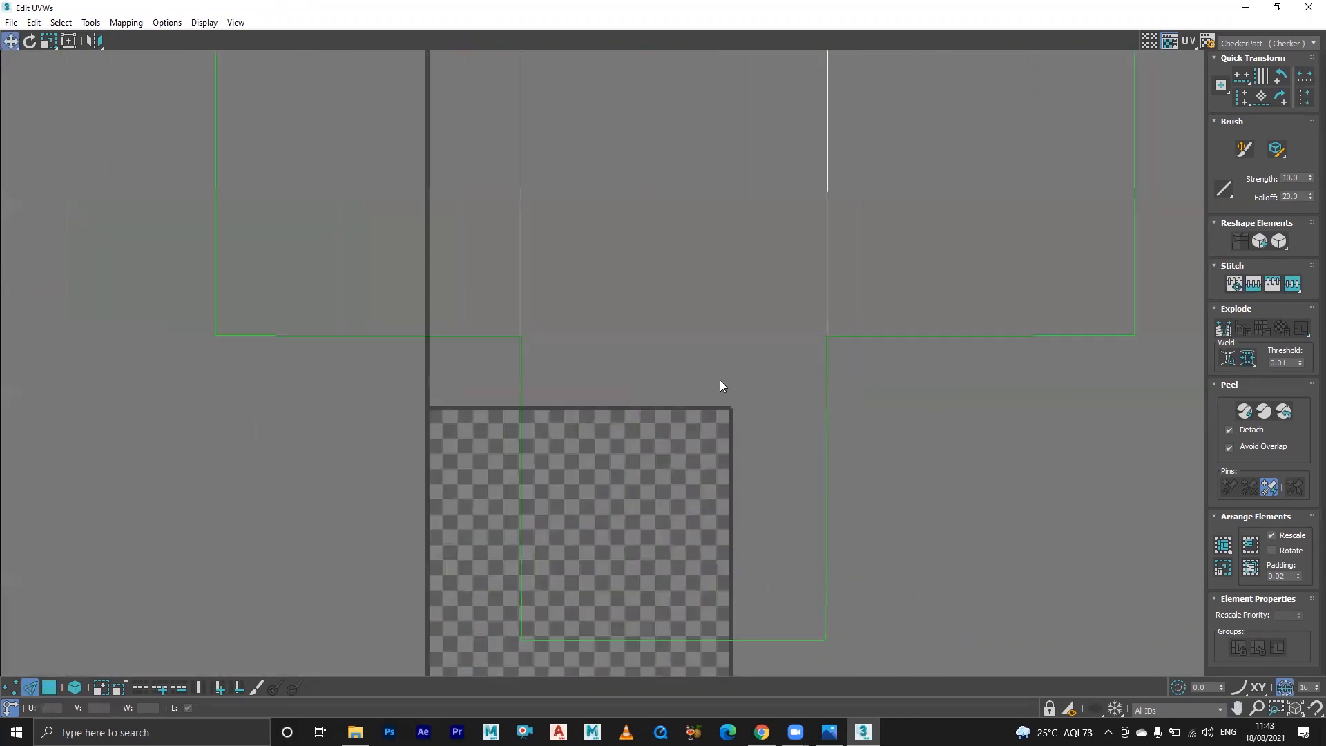
- Identify the remaining shell that matches the upper shell's top edge and move it above the layout
scroll(720, 385, down, 5)
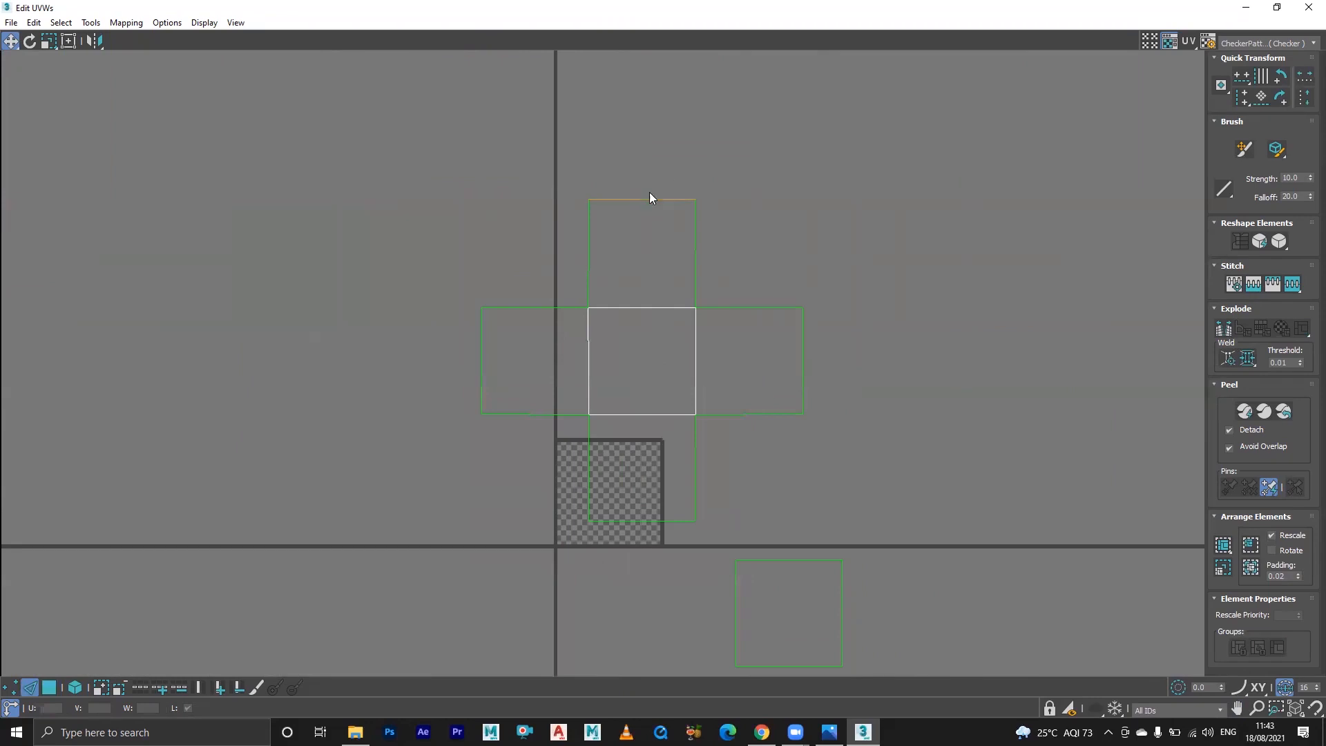
click(649, 200)
middle_drag(742, 457, 742, 422)
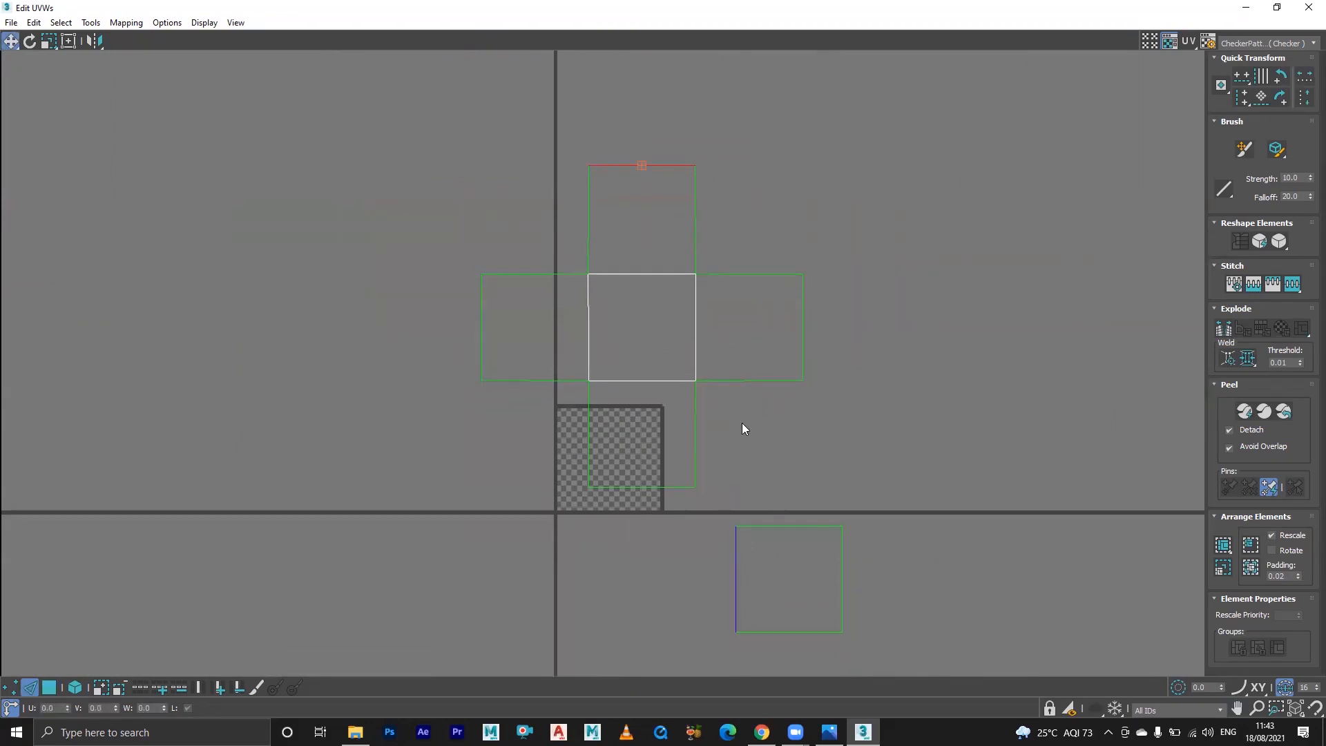
key(3)
click(766, 593)
drag(801, 582, 687, 115)
middle_drag(687, 115, 657, 254)
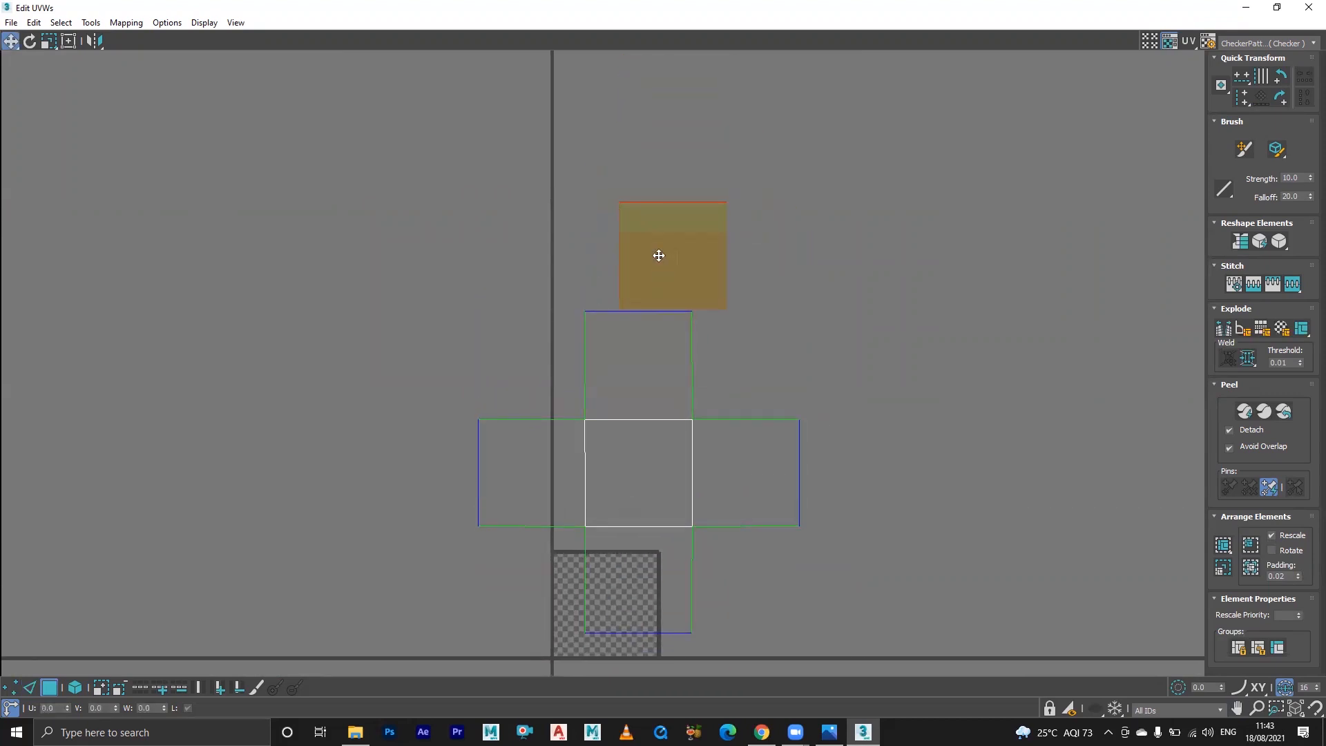
- Rotate the moved shell 90 degrees counterclockwise and align it closely against the upper shell's top edge
drag(663, 260, 737, 174)
click(29, 46)
key(w)
drag(666, 239, 642, 253)
scroll(636, 305, up, 6)
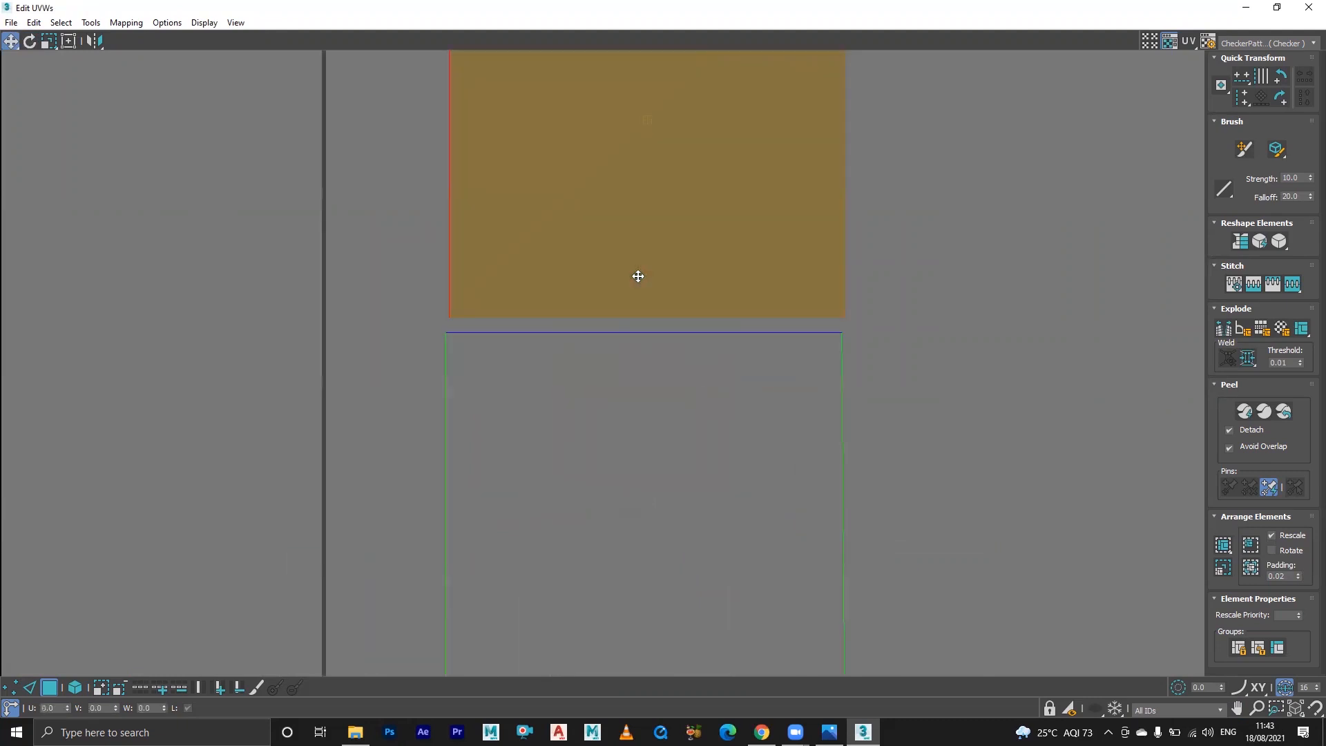
drag(655, 192, 655, 198)
- Stitch the aligned last shell to the upper shell along their shared edge
key(2)
click(666, 333)
click(701, 330)
click(1253, 284)
click(924, 405)
scroll(855, 438, down, 6)
middle_drag(863, 460, 774, 298)
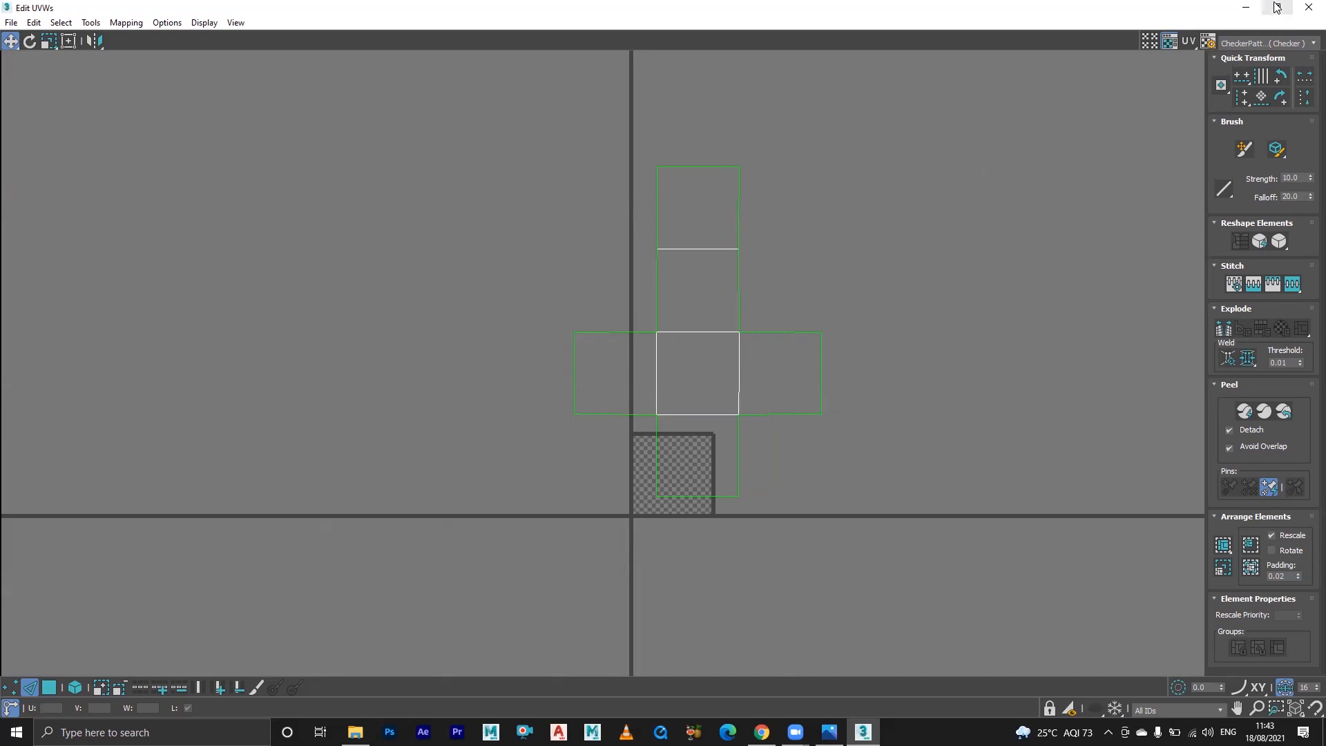
- Examine the box's top and side faces from several angles in the perspective view, comparing them with the stitched UV layout
click(1255, 8)
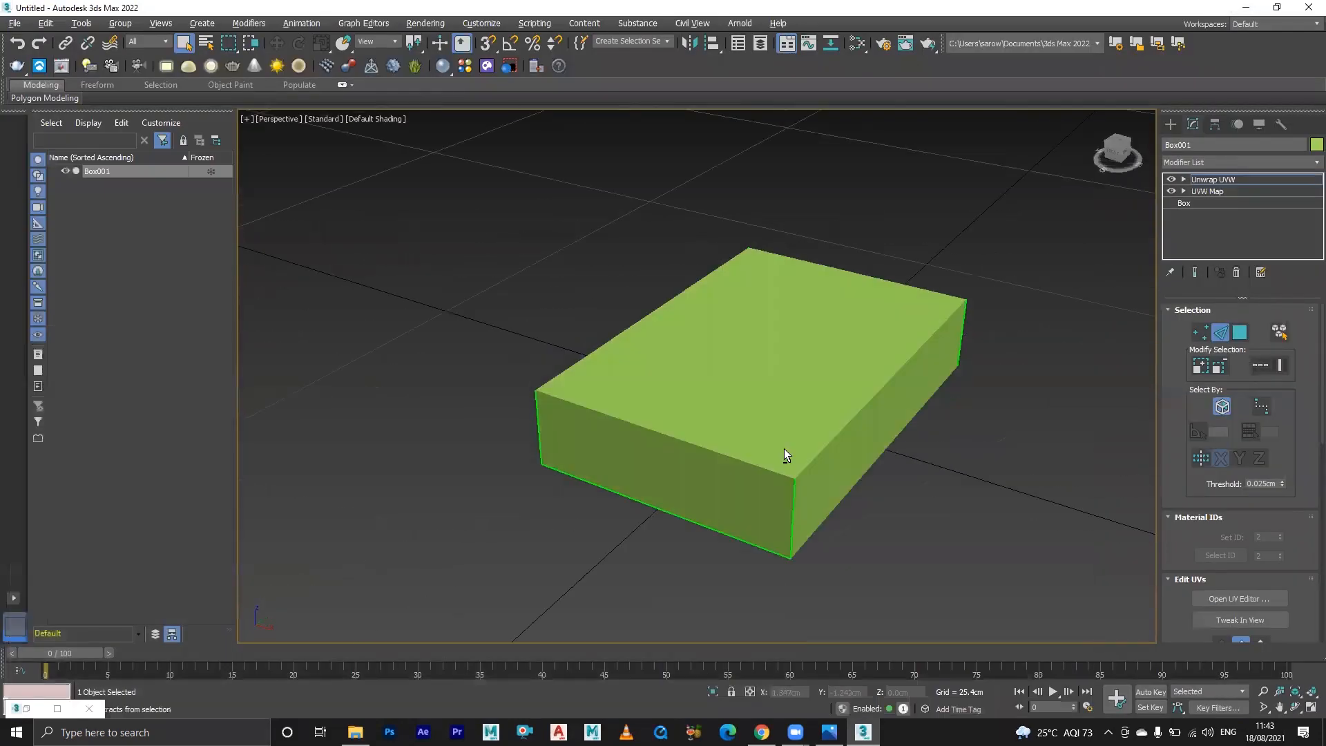
alt+middle_drag(785, 455, 873, 287)
alt+middle_drag(764, 403, 636, 529)
alt+middle_drag(770, 452, 819, 489)
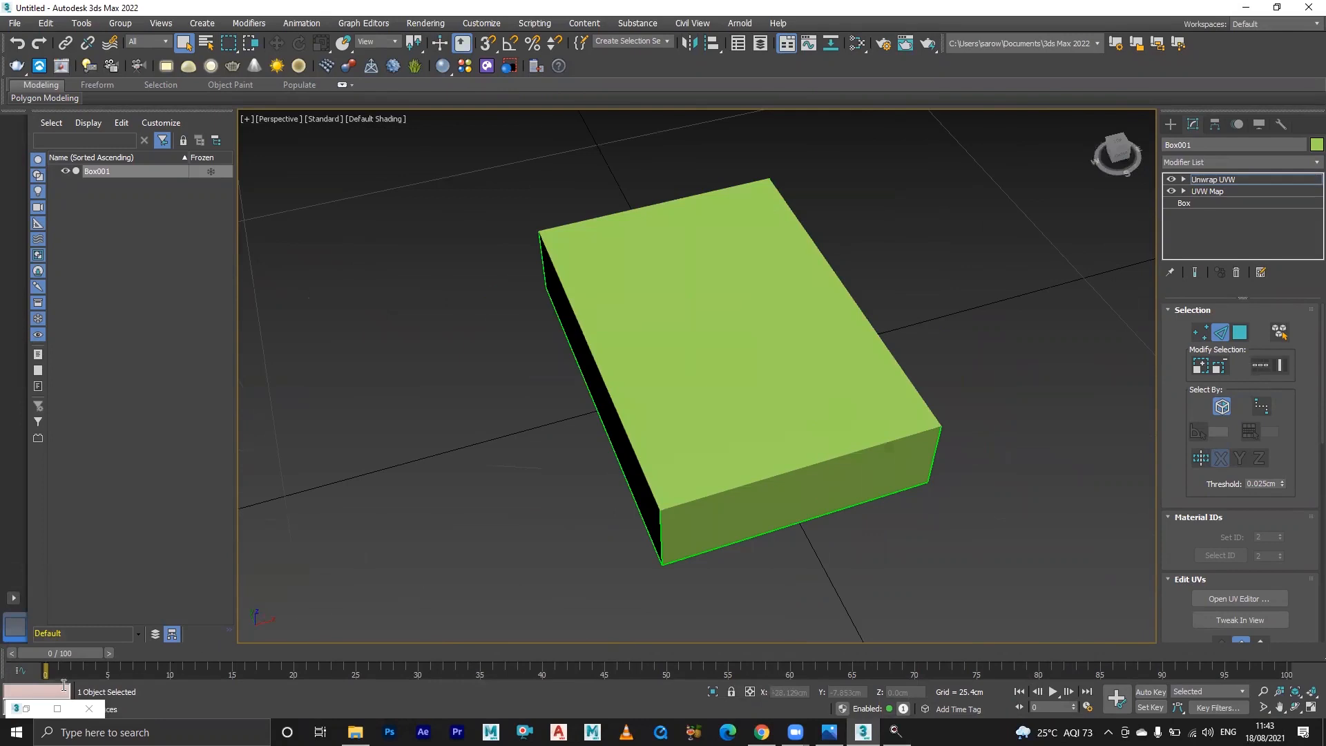
click(30, 709)
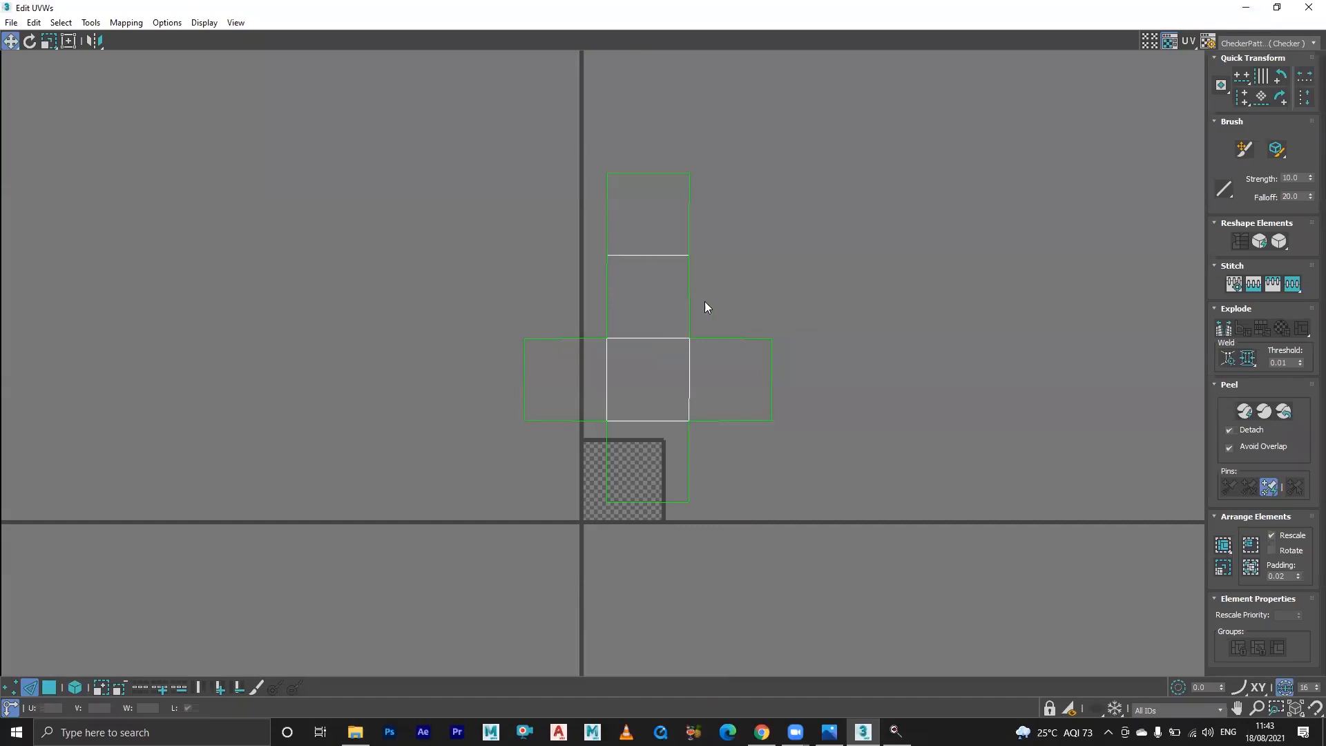
click(1246, 8)
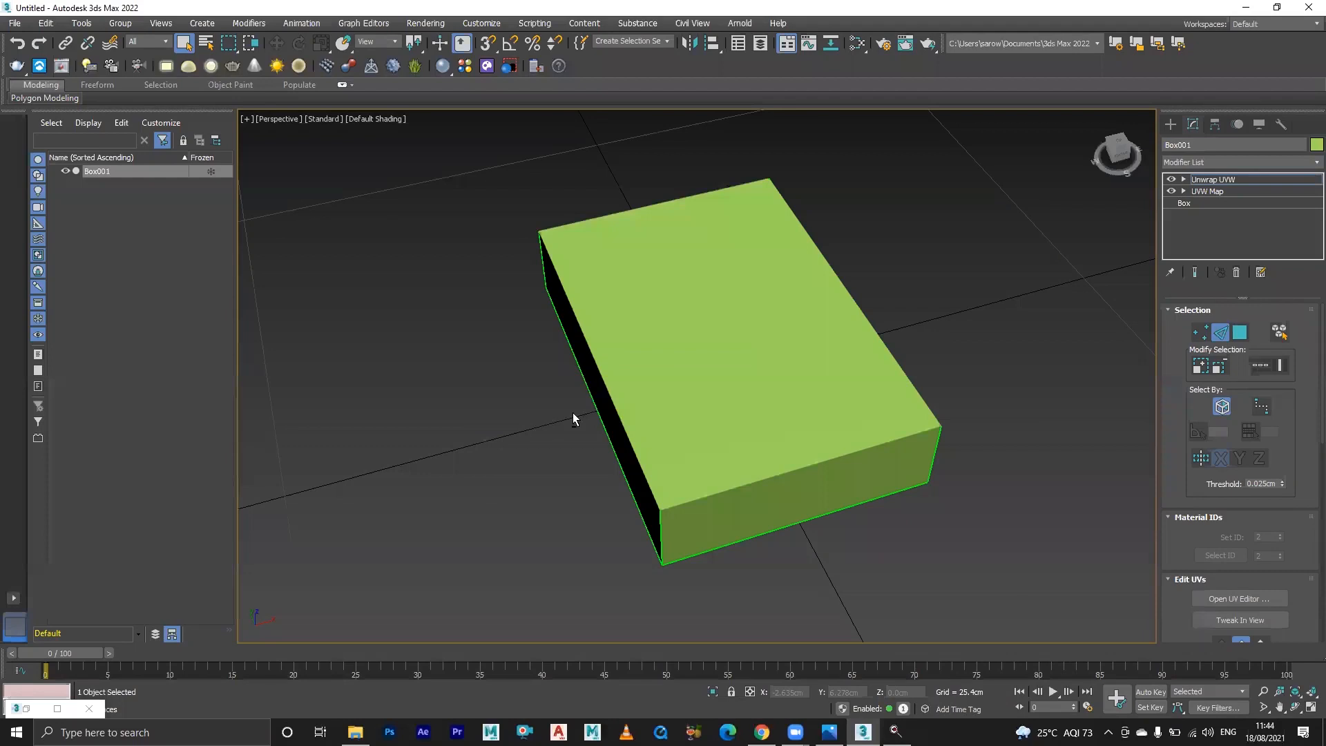
alt+middle_drag(556, 416, 573, 413)
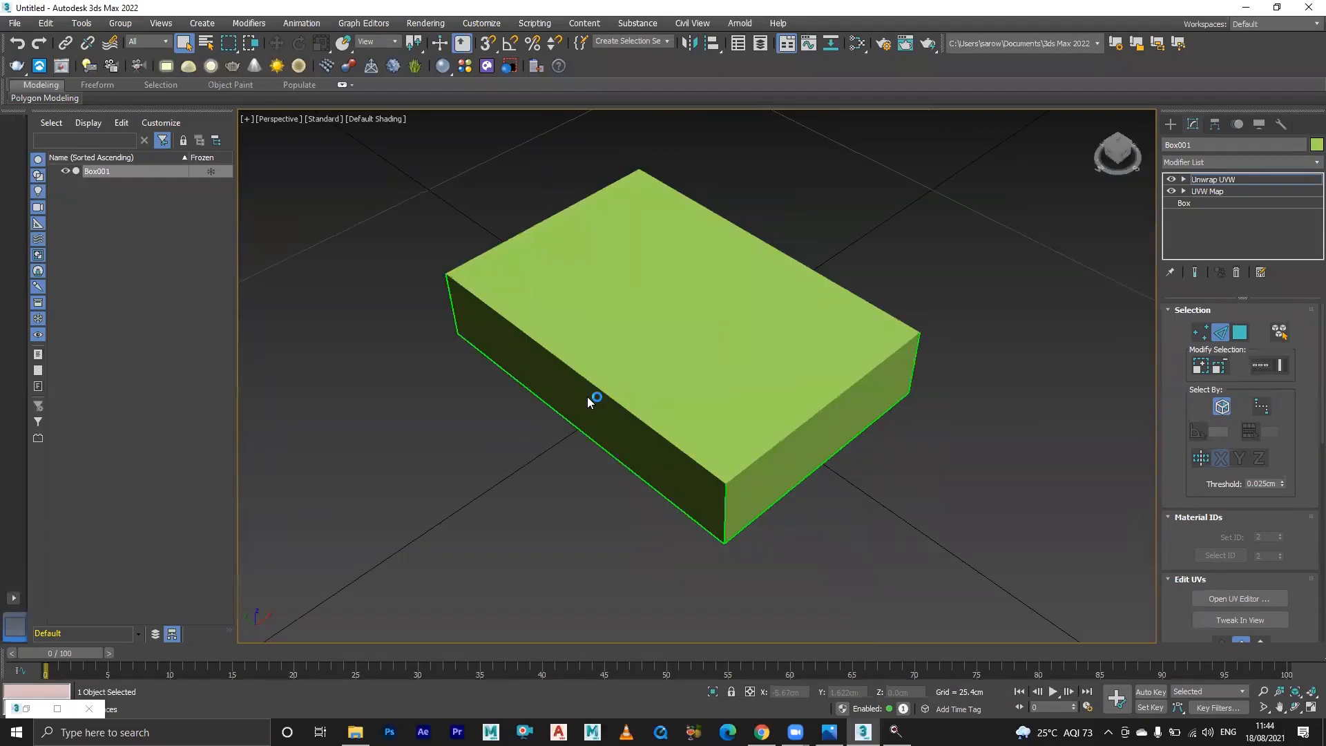
alt+middle_drag(867, 355, 711, 359)
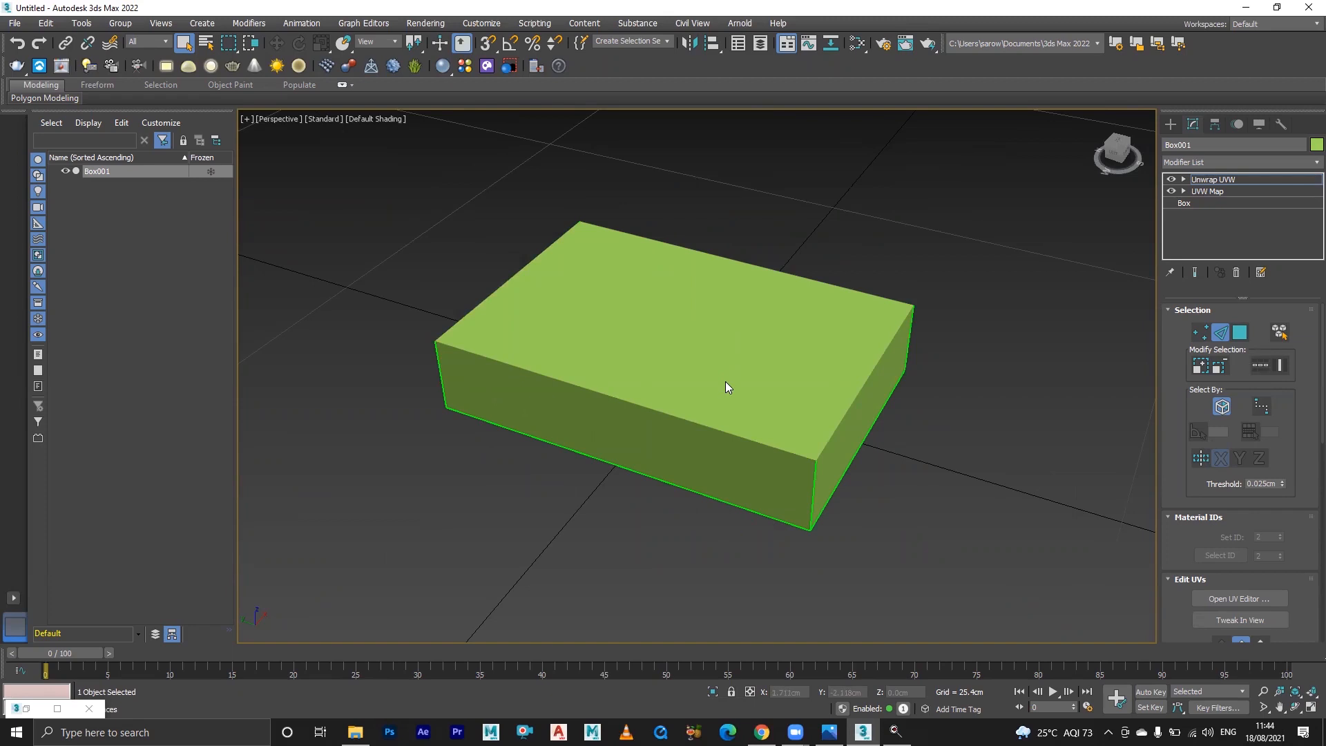
mouse_move(711, 349)
middle_down()
mouse_move(699, 354)
mouse_move(716, 362)
mouse_move(678, 362)
mouse_move(698, 362)
middle_up()
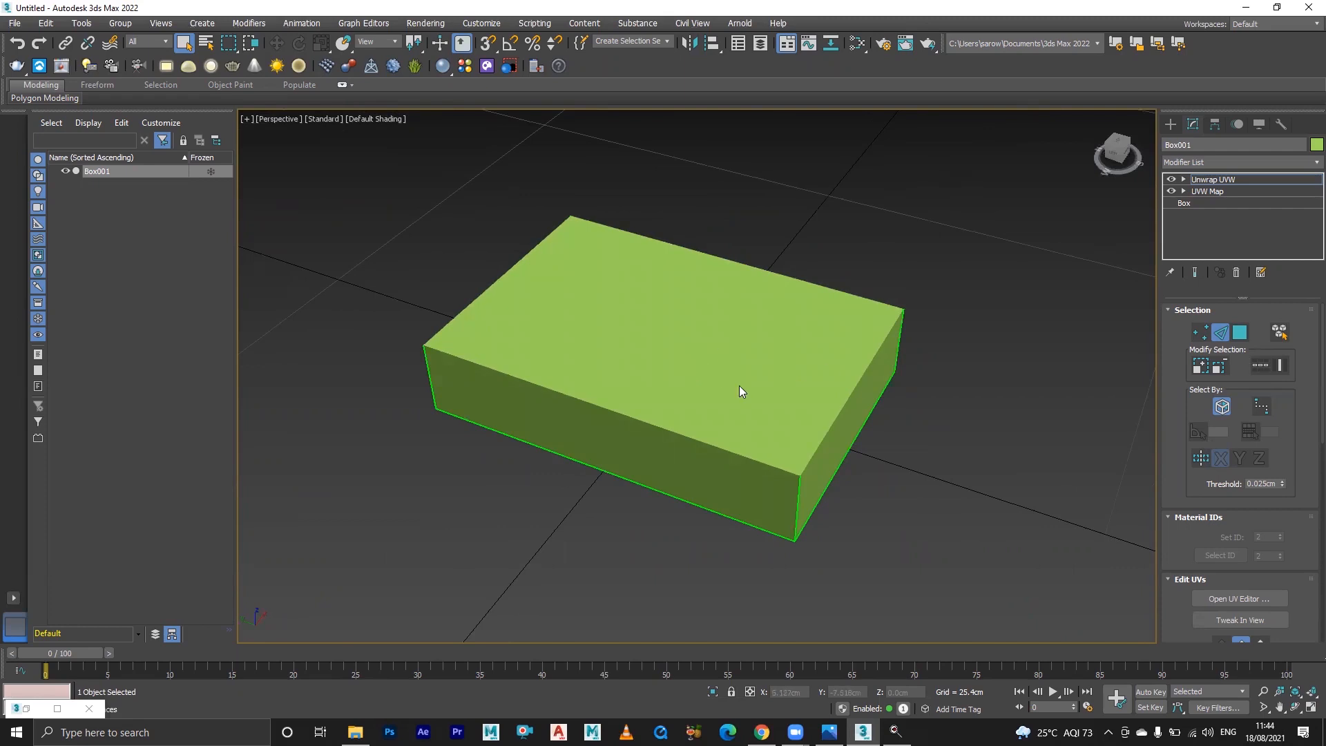
- Open the Slate Material Editor and look through its available materials and maps
key(m)
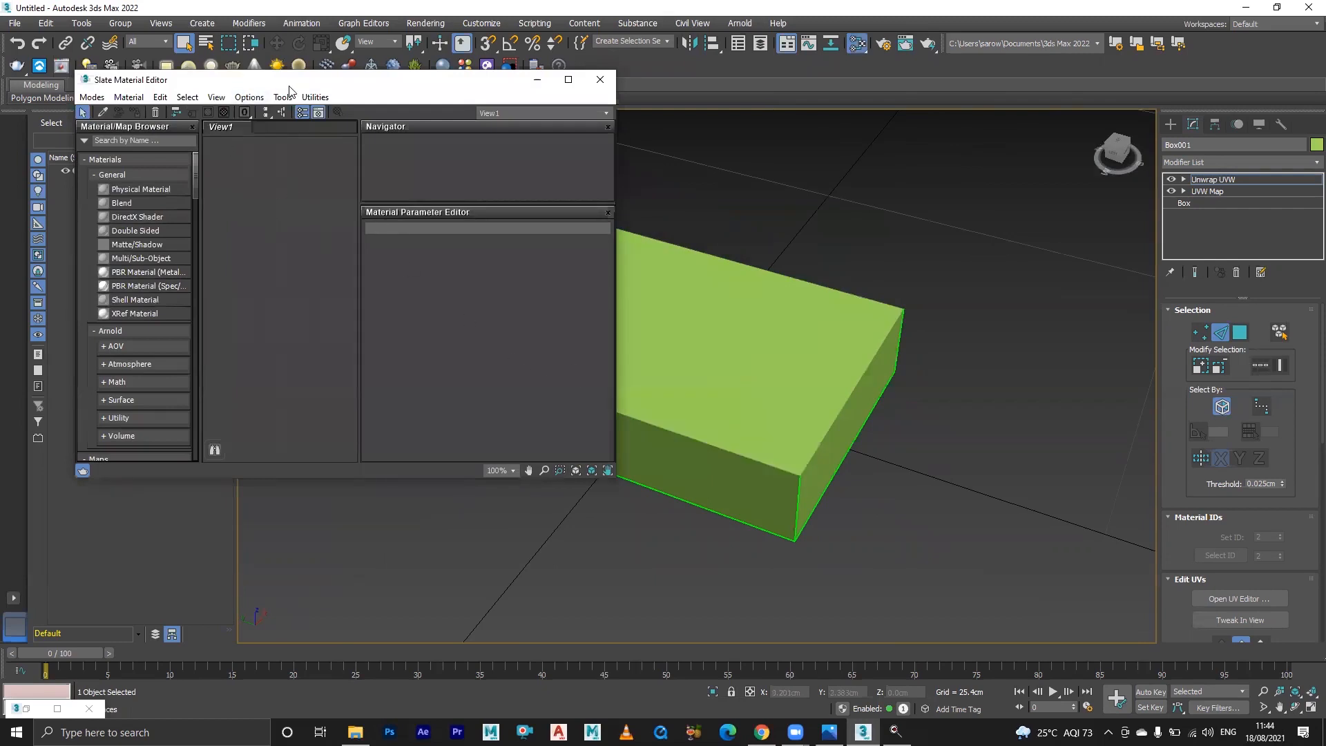
drag(299, 86, 428, 71)
scroll(266, 362, down, 3)
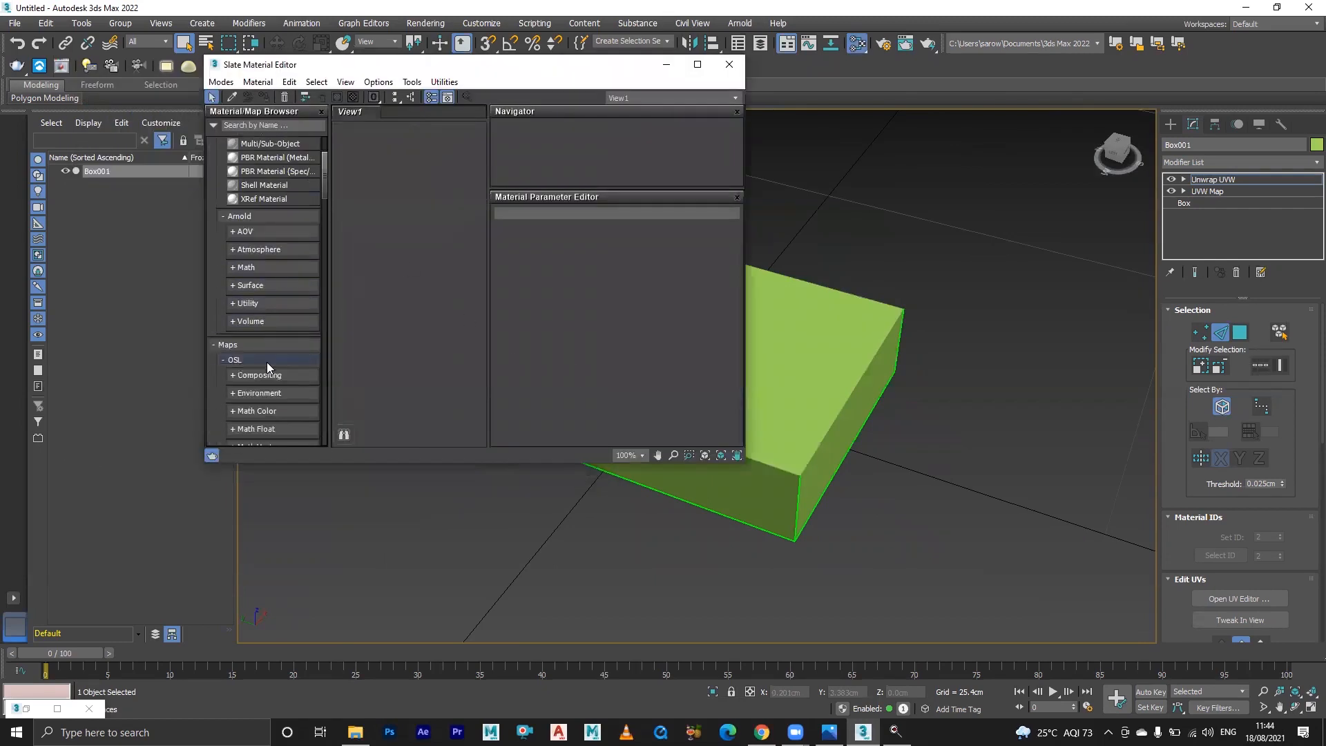
scroll(259, 366, down, 3)
scroll(258, 368, down, 3)
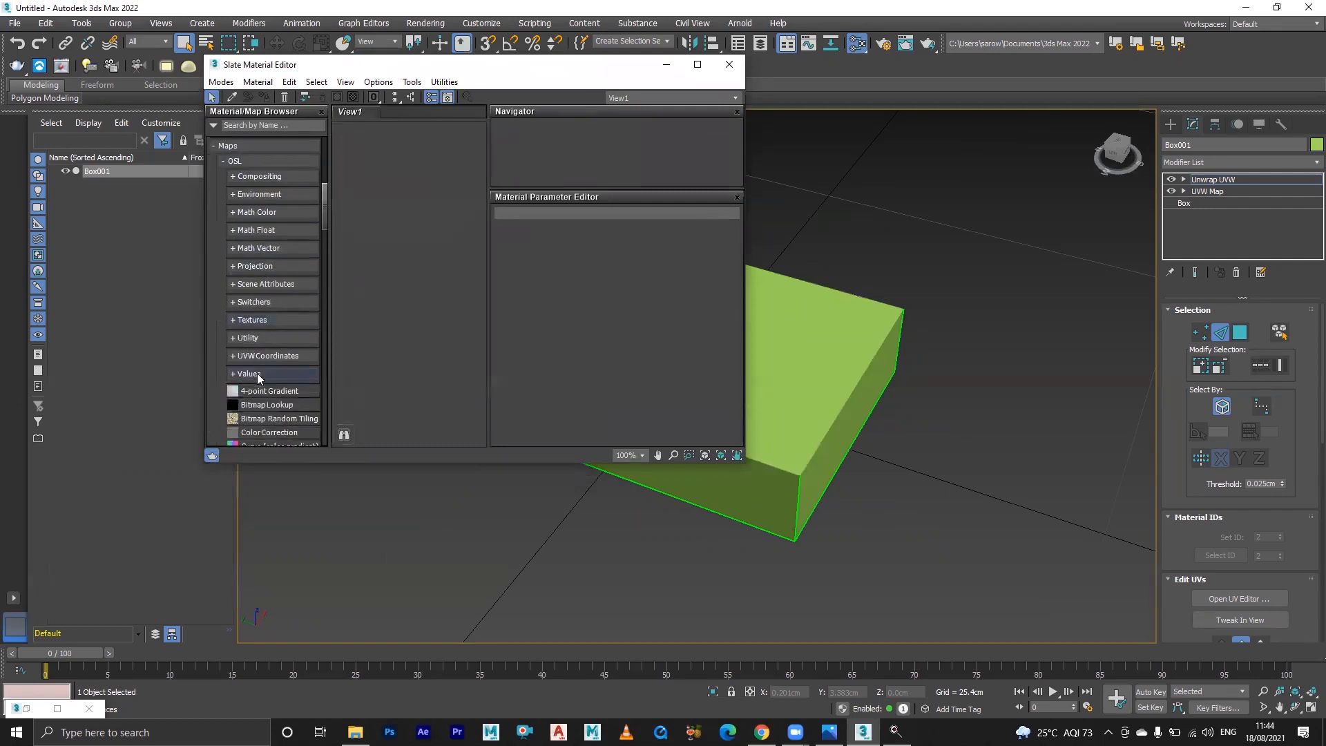
scroll(260, 378, down, 3)
scroll(262, 384, down, 3)
scroll(262, 385, up, 15)
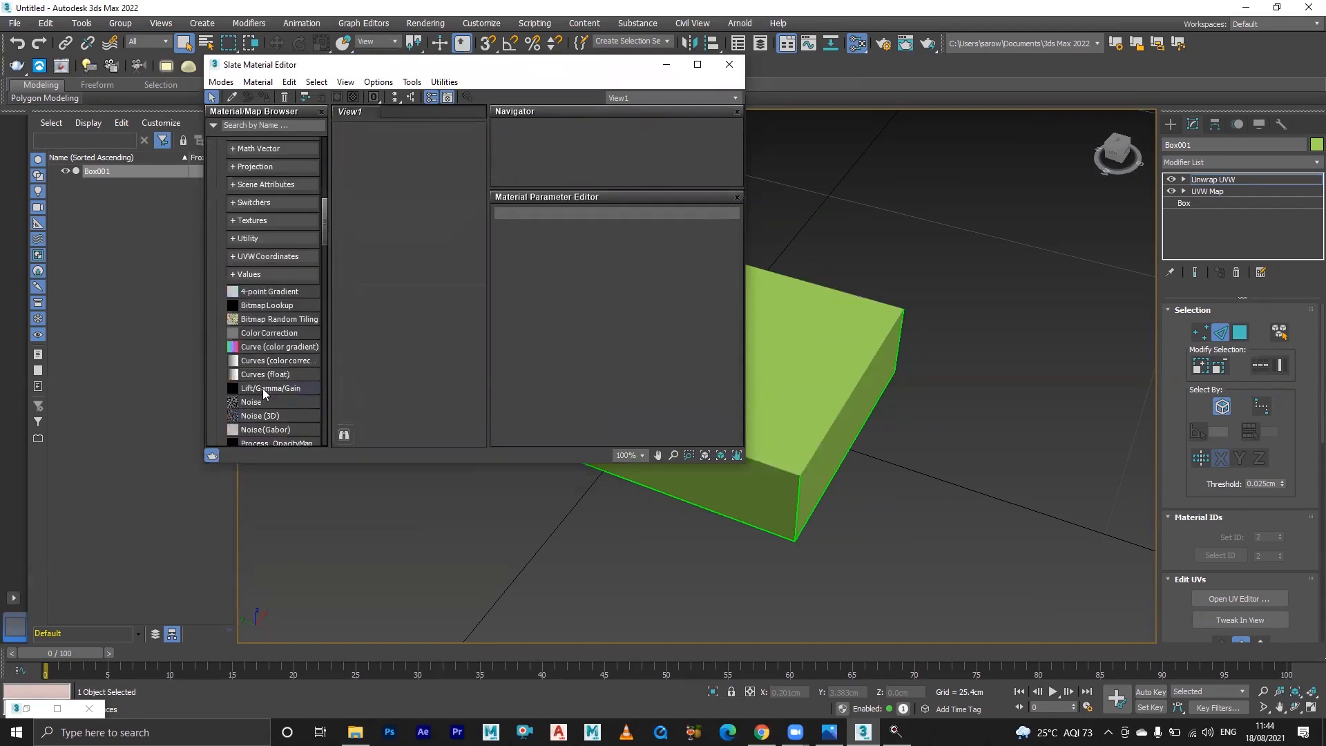
- Search the material and map browser for "st" to find a standard material
click(272, 126)
text(s)
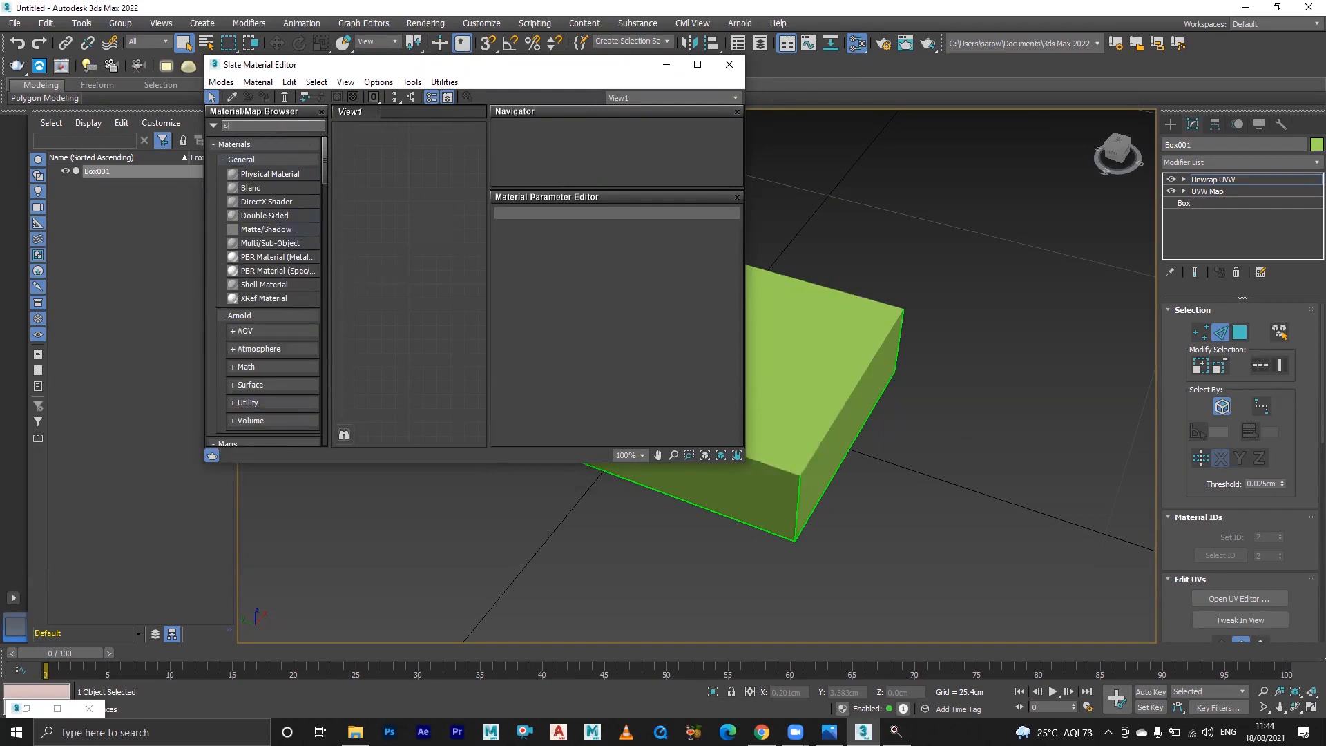
text(t)
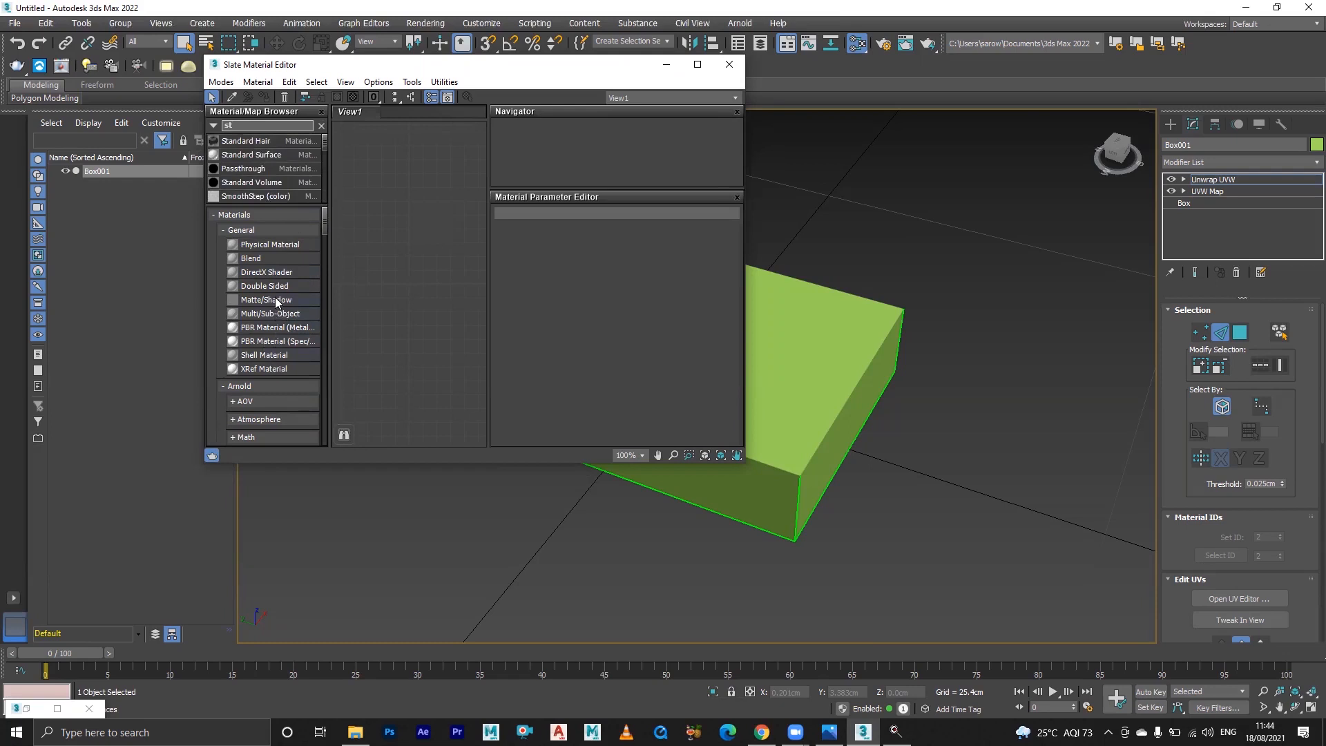
scroll(274, 366, down, 3)
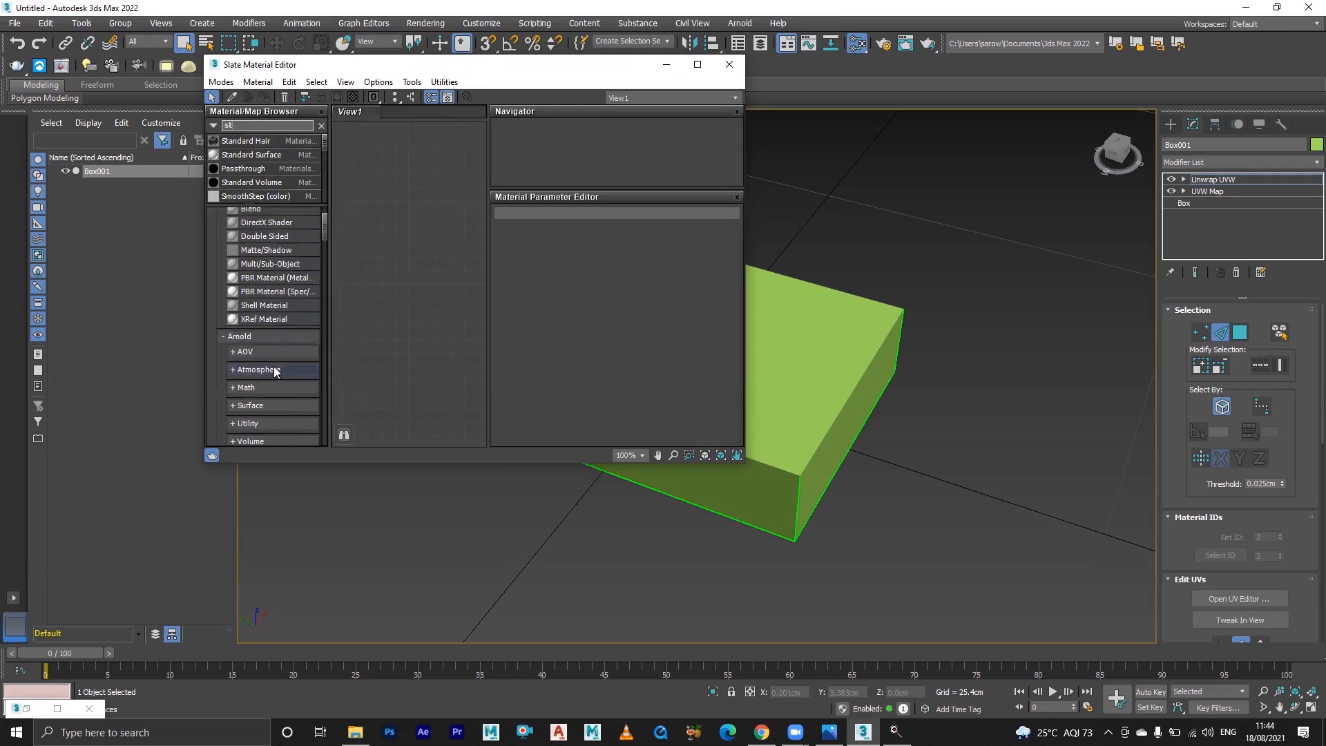
scroll(264, 376, up, 3)
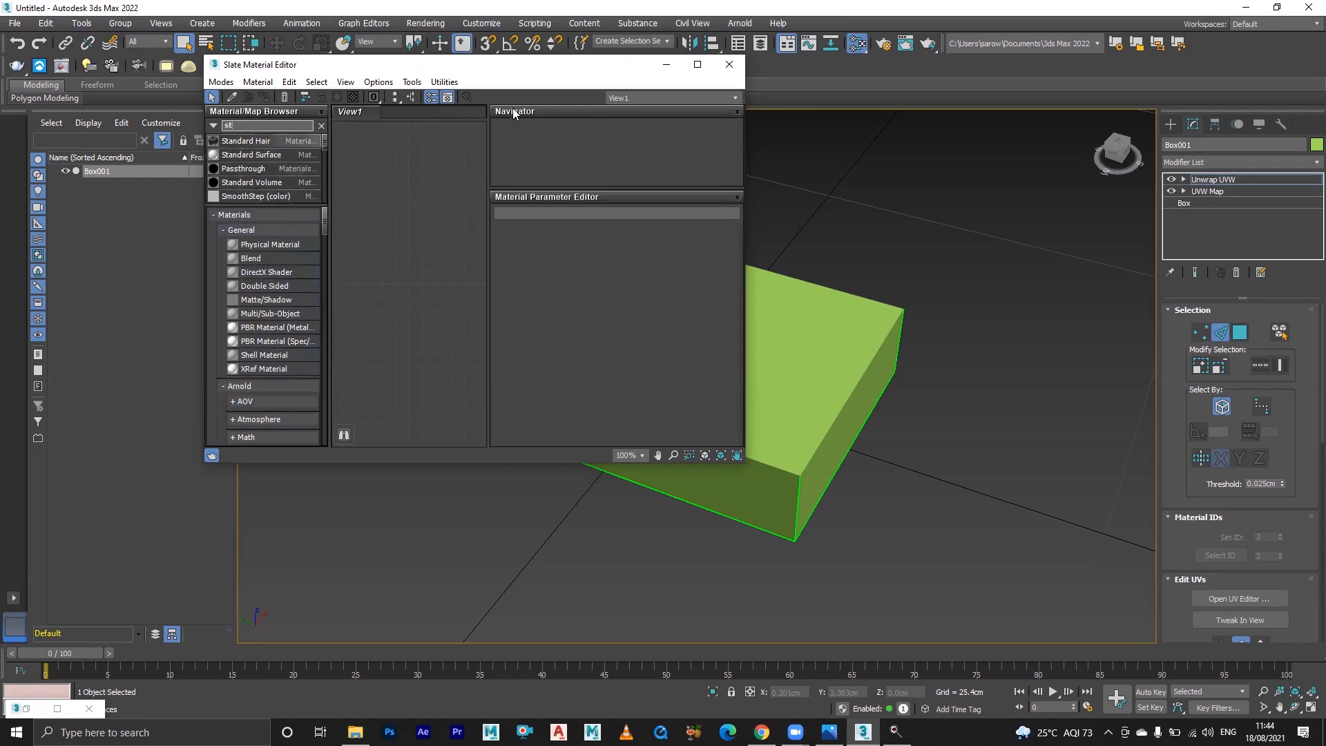
key(super+Escape)
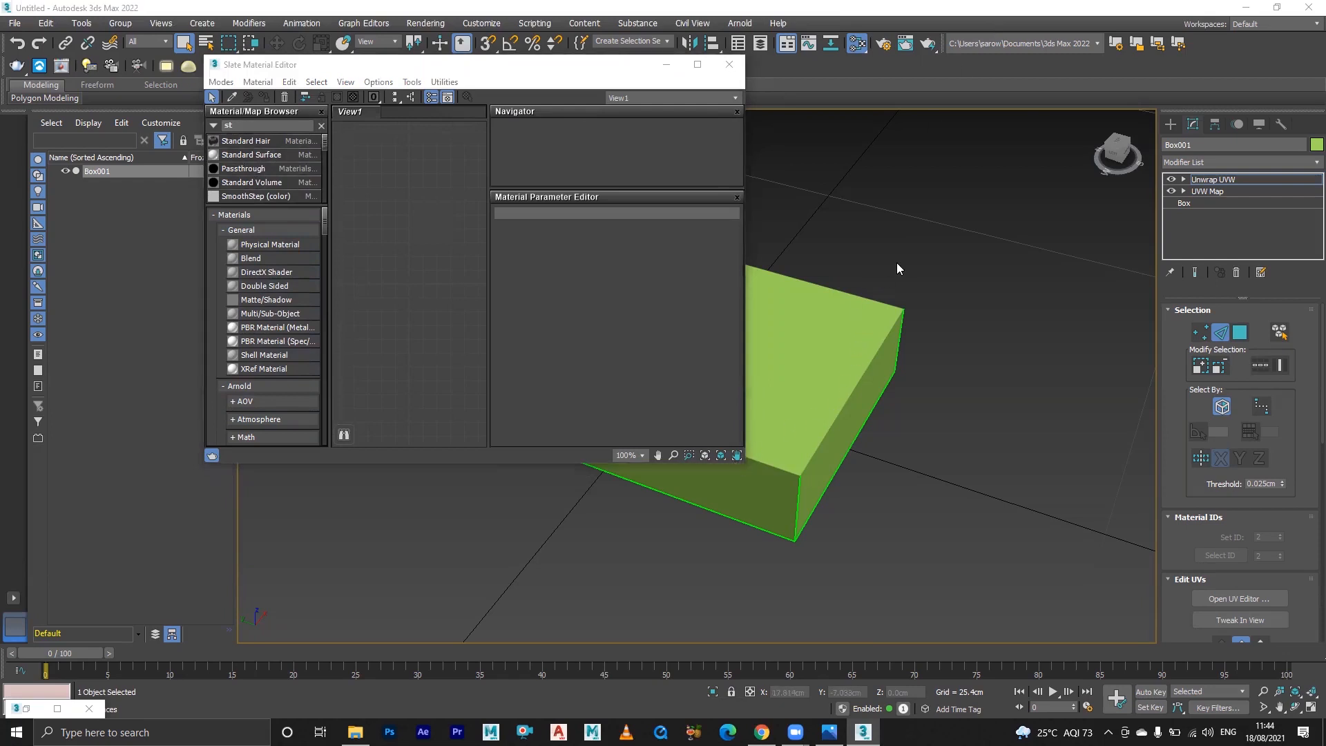
- Change the production renderer to Scanline Renderer and close the render setup
key(F10)
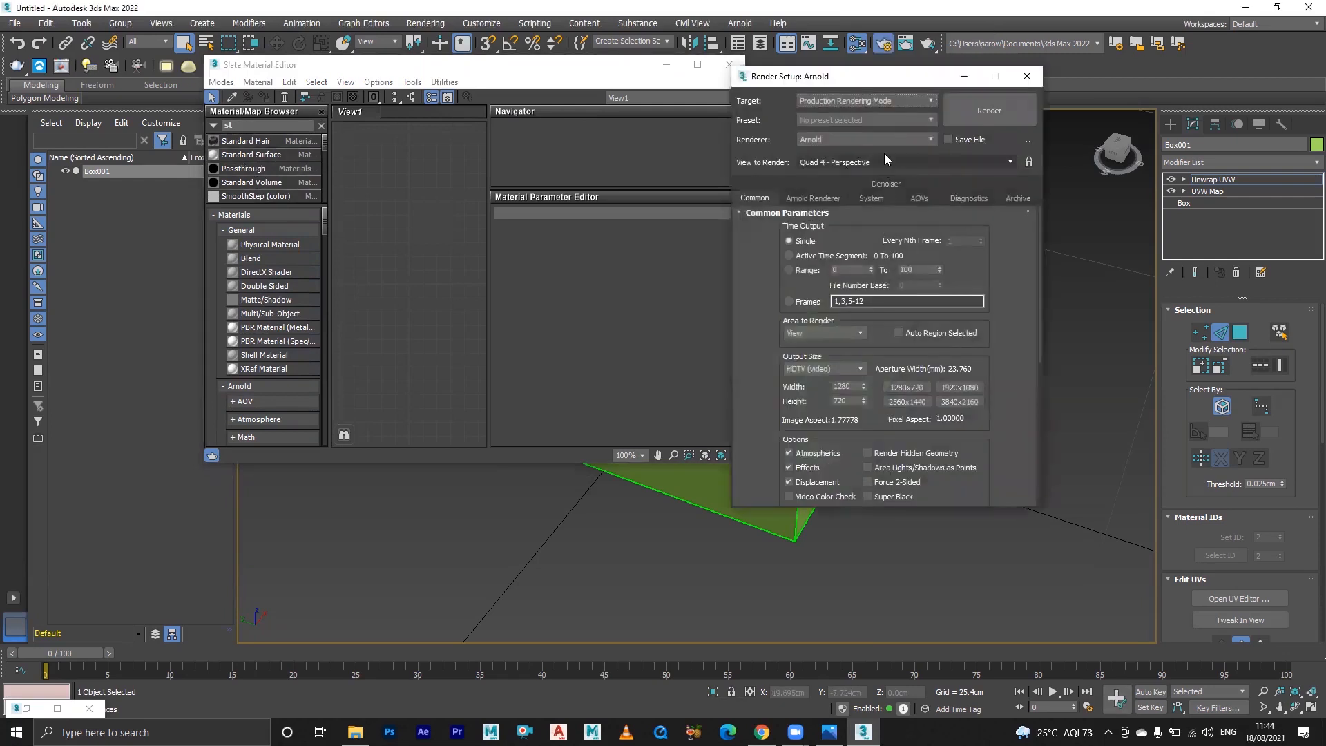
click(851, 137)
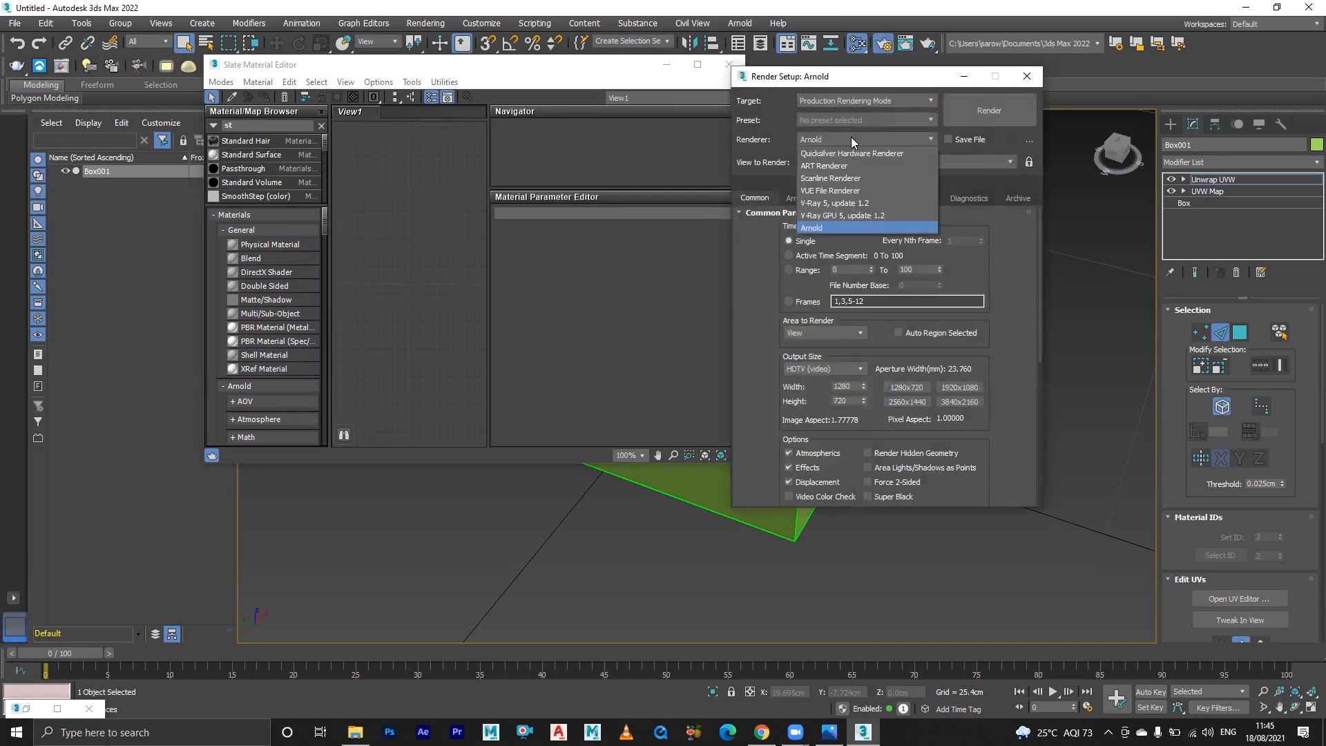
click(820, 181)
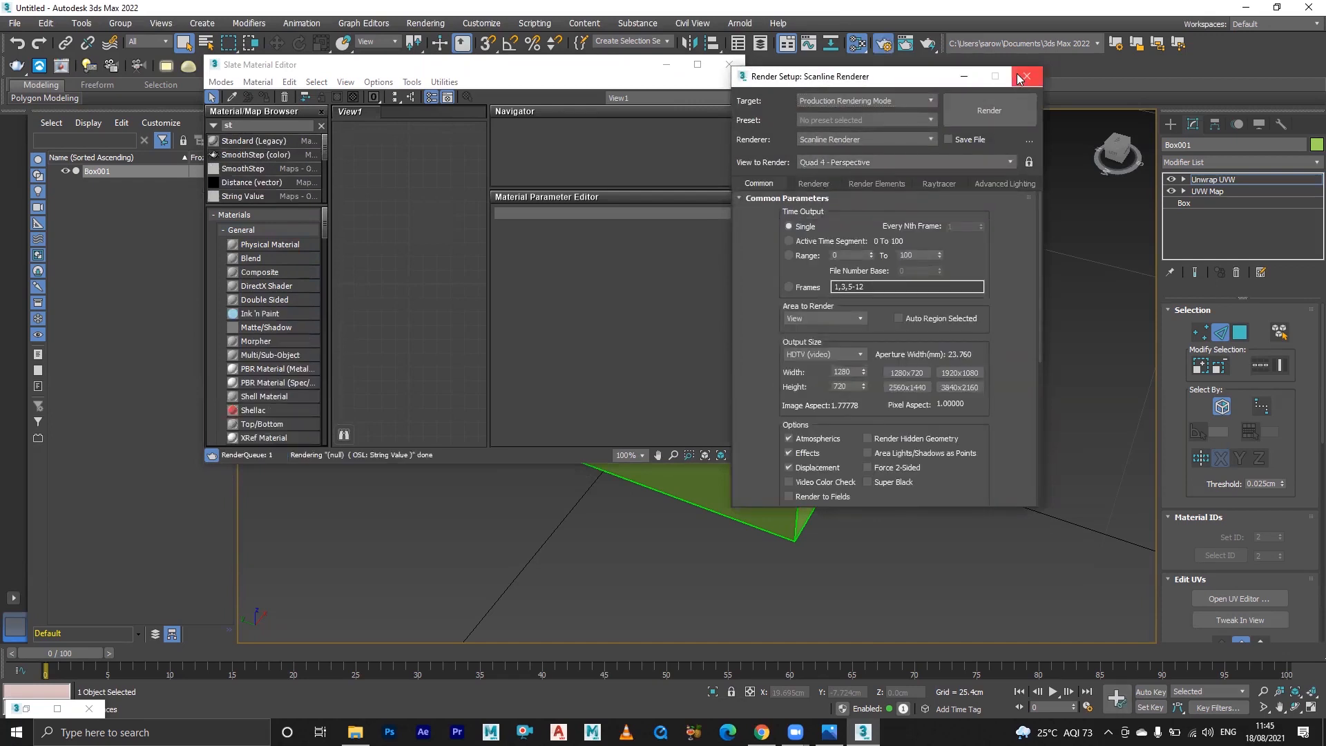
- Add a Standard (Legacy) material from the Scanline group to the material graph
scroll(267, 409, down, 3)
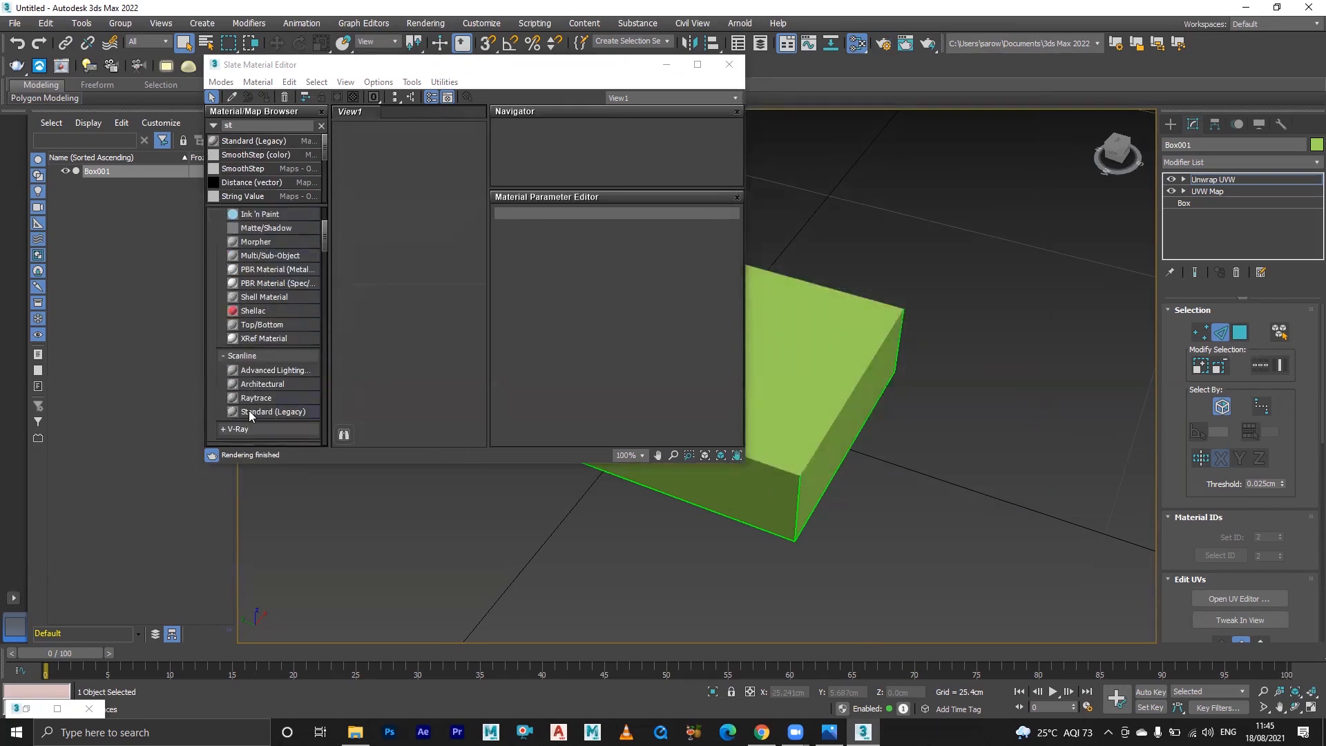
click(257, 412)
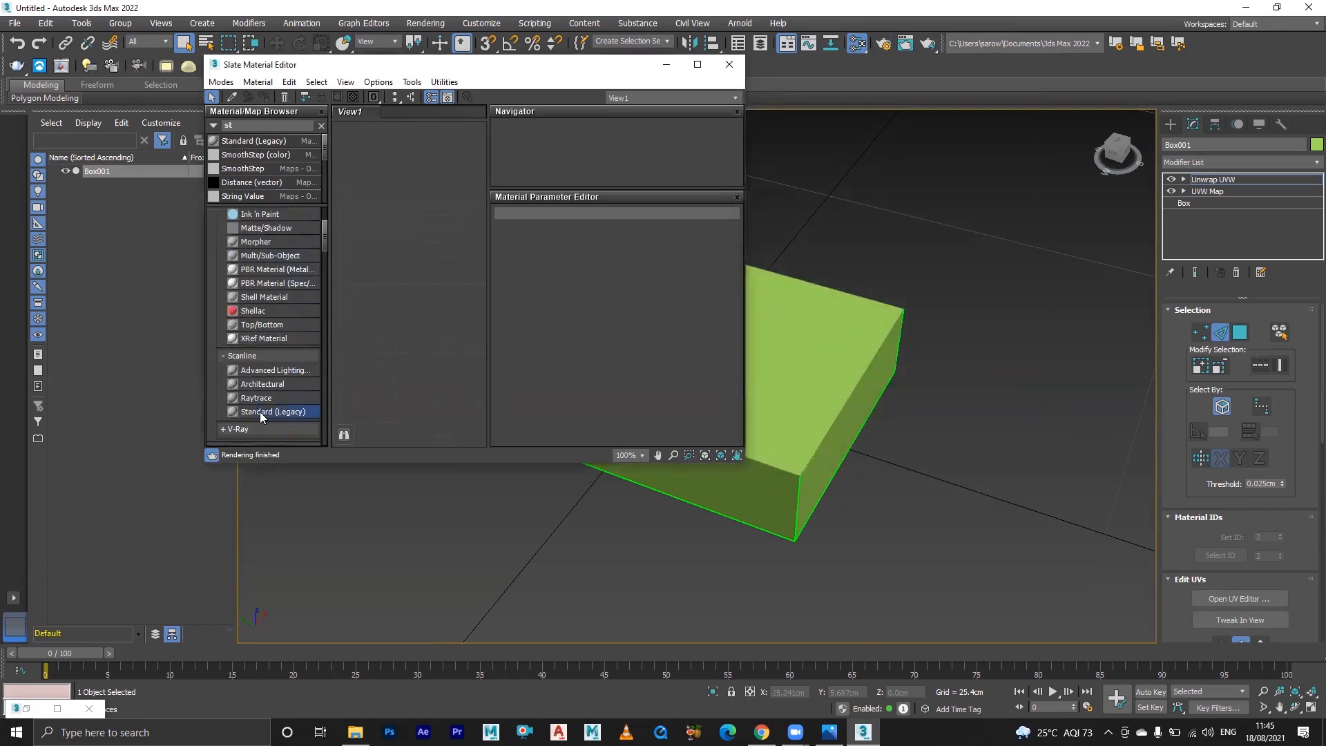
drag(461, 237, 425, 232)
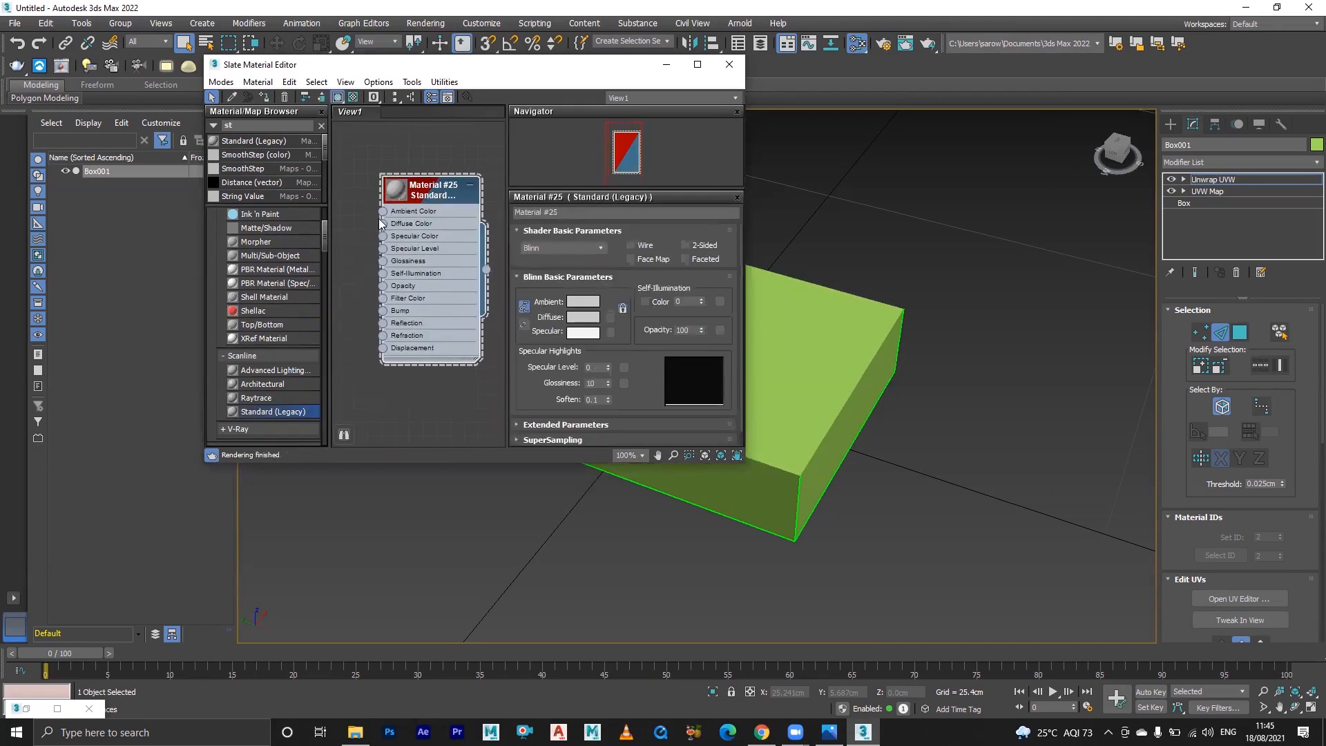
- Connect a Checker map to the Standard material's Diffuse Color input and place its node beside the material
click(384, 225)
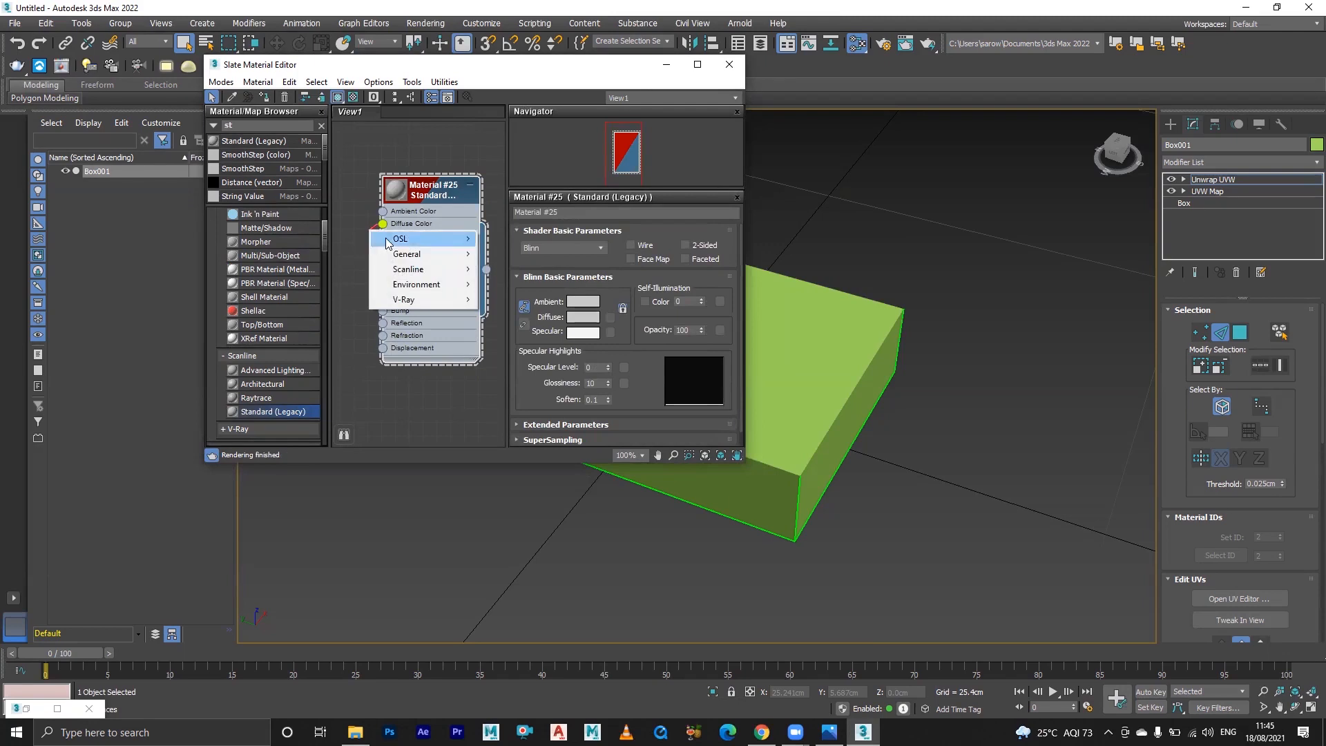
mouse_move(411, 256)
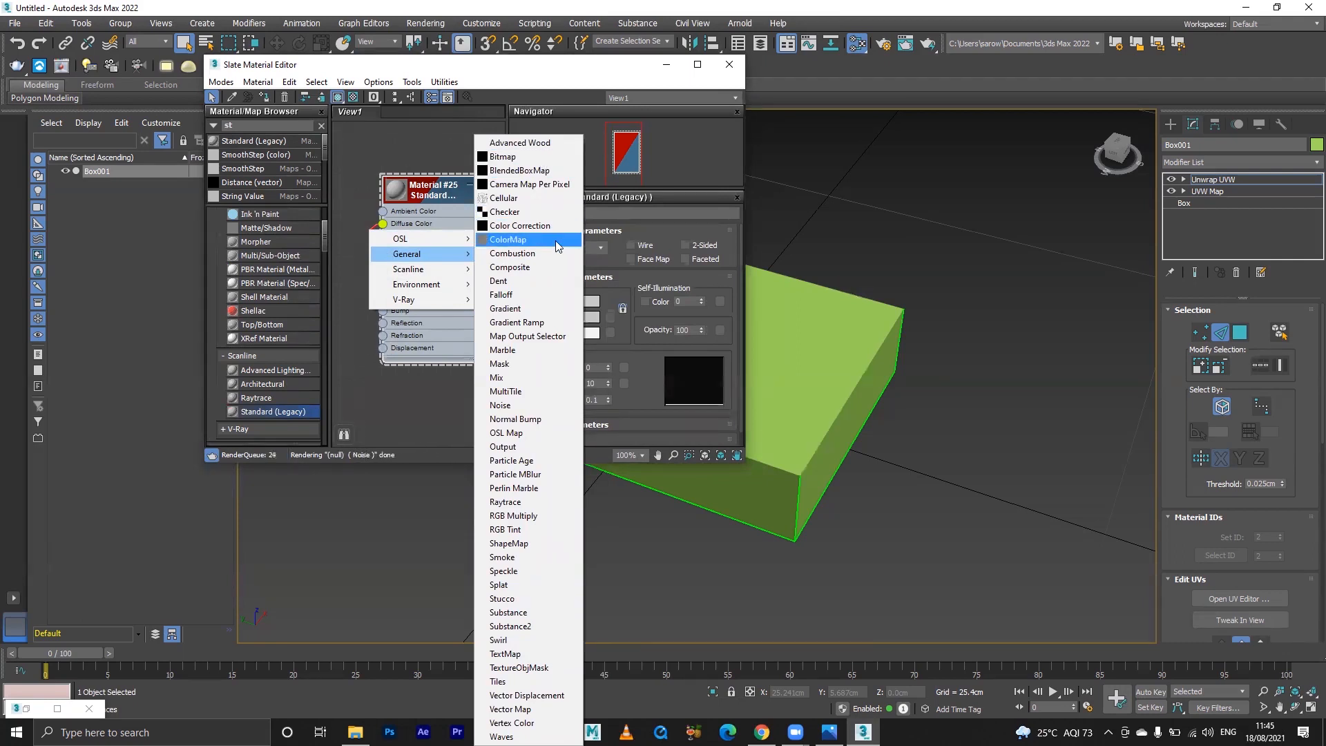
click(525, 215)
drag(363, 237, 319, 236)
- Assign the checker material to the selected box and move the material editor aside to uncover the box
click(425, 187)
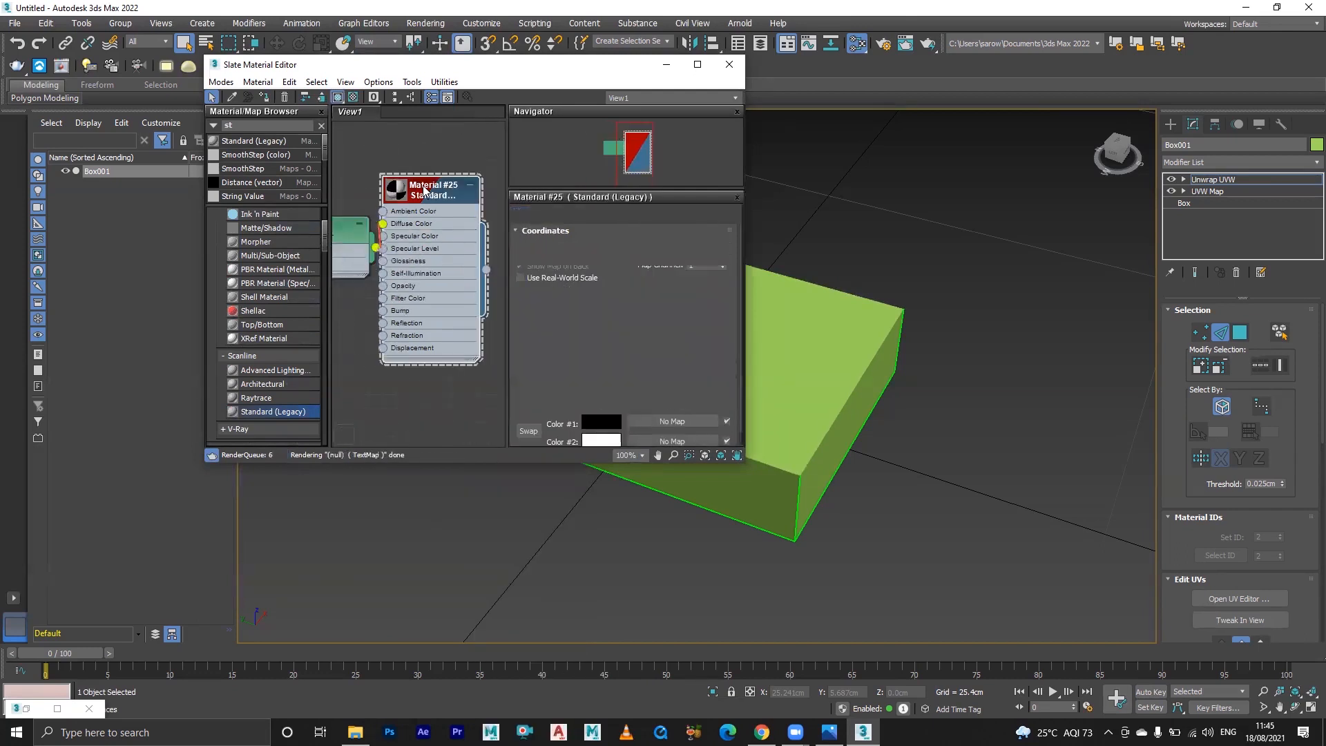
right_click(424, 187)
click(463, 209)
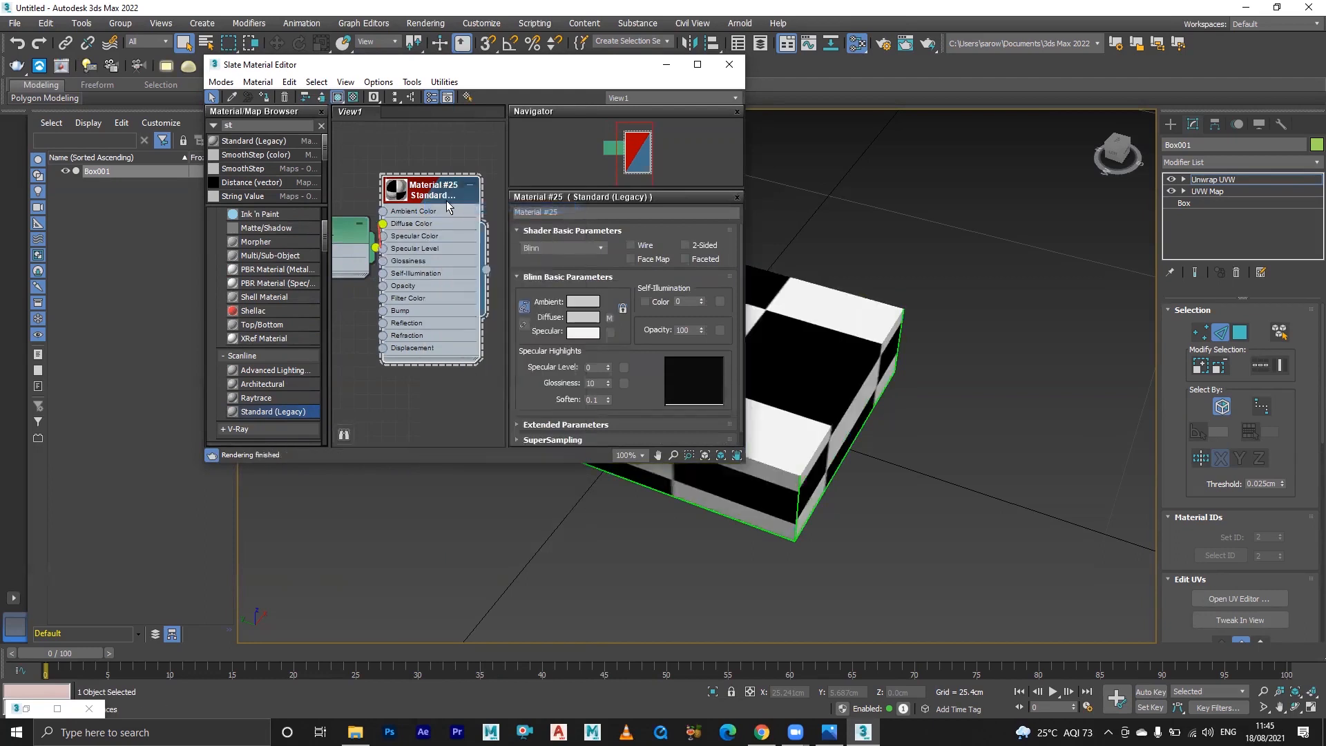
right_click(426, 192)
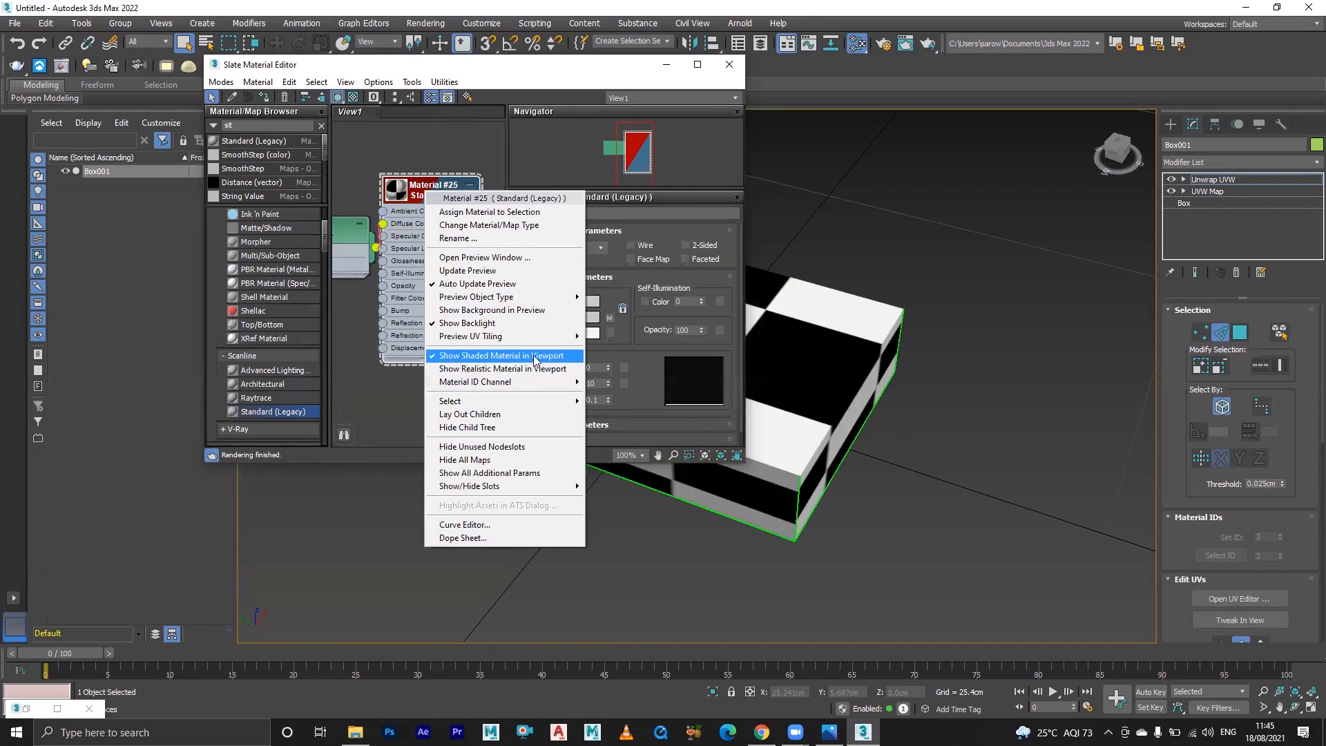
click(419, 200)
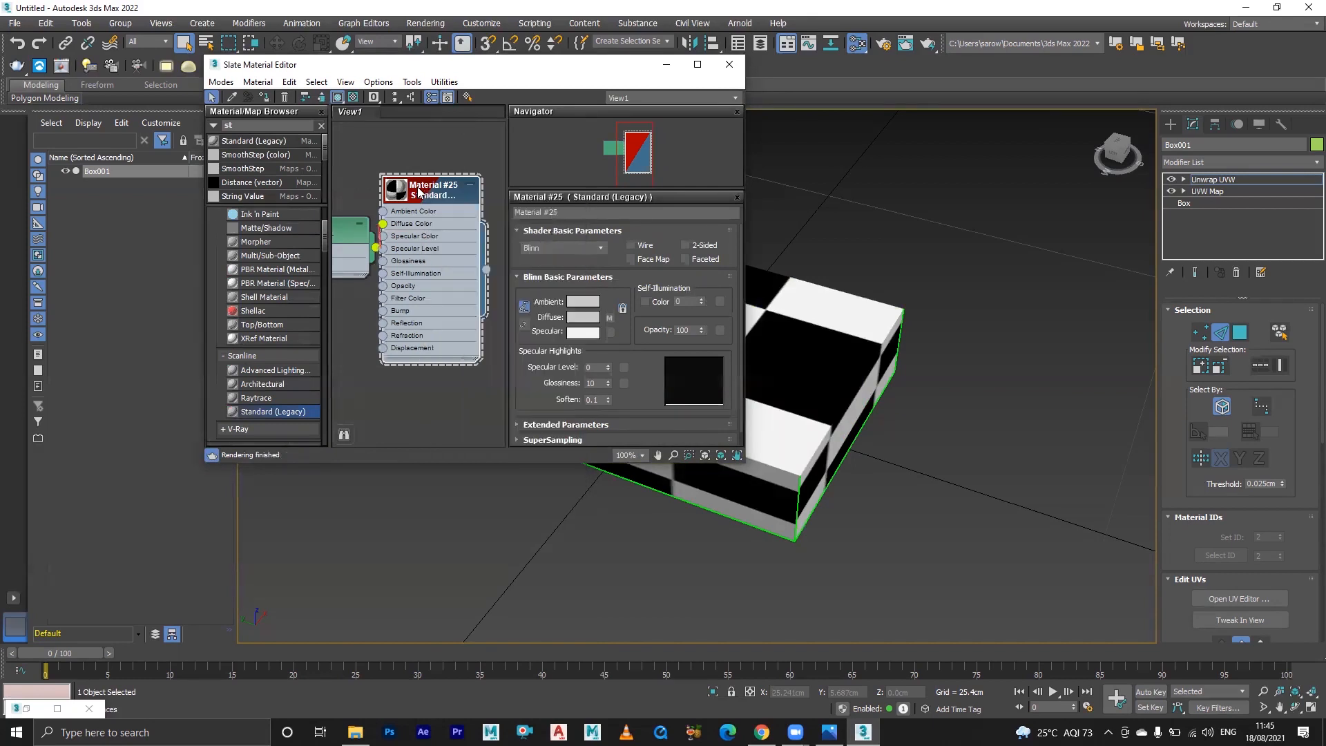
drag(570, 78, 385, 198)
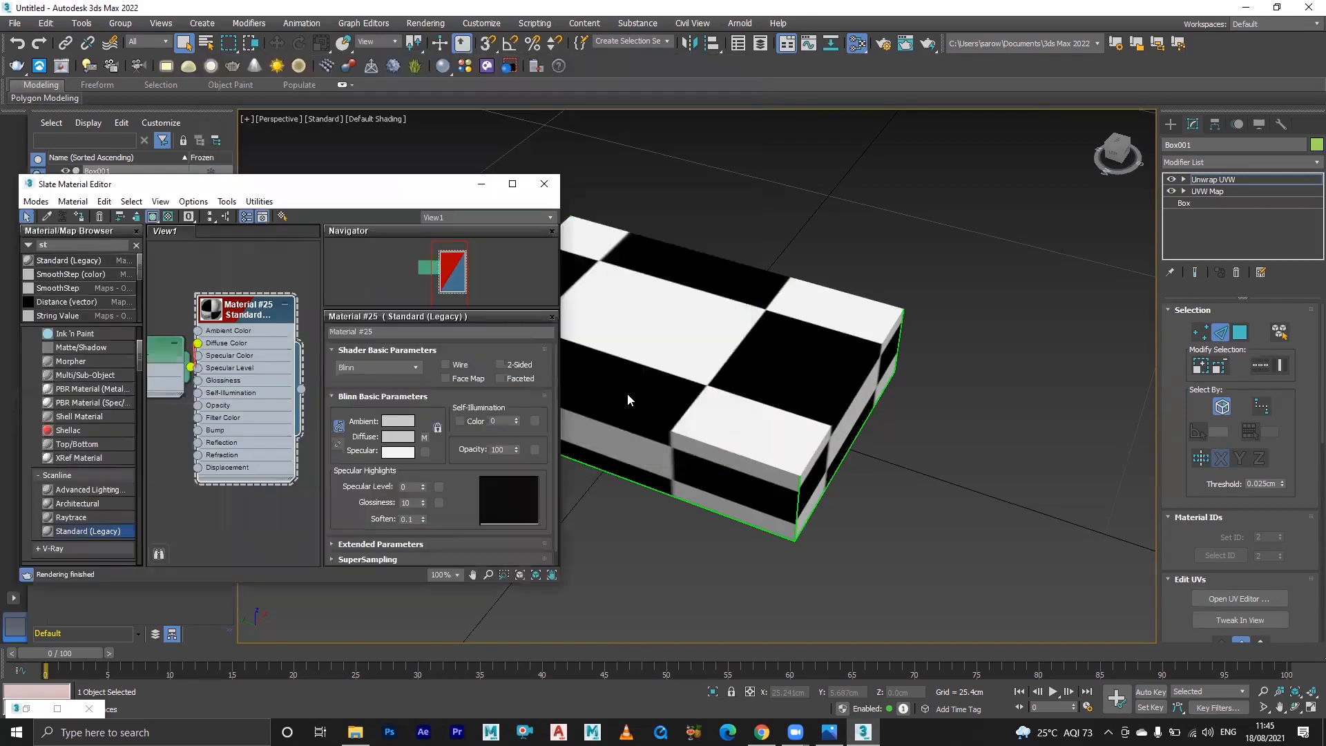
middle_drag(759, 379, 828, 342)
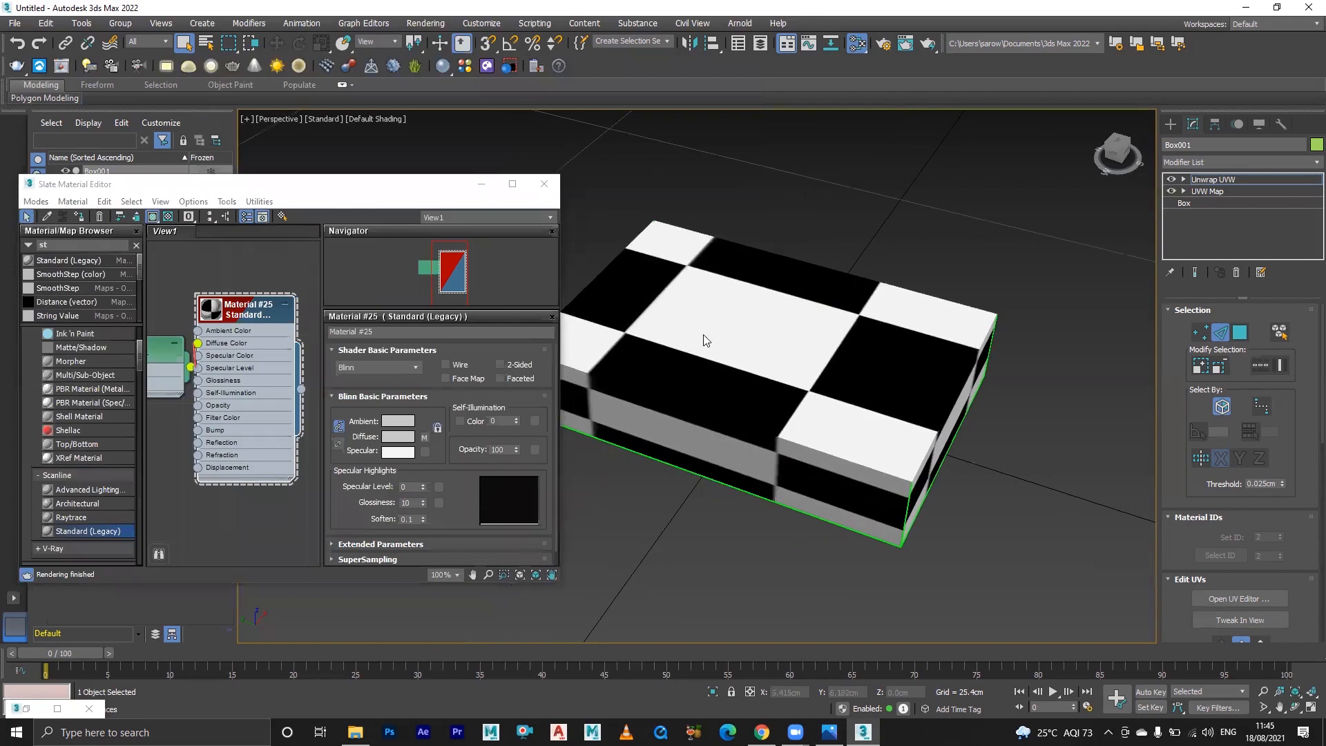
- Open the Checker map's parameters and set its U and V tiling to 4
alt+middle_drag(846, 425, 786, 410)
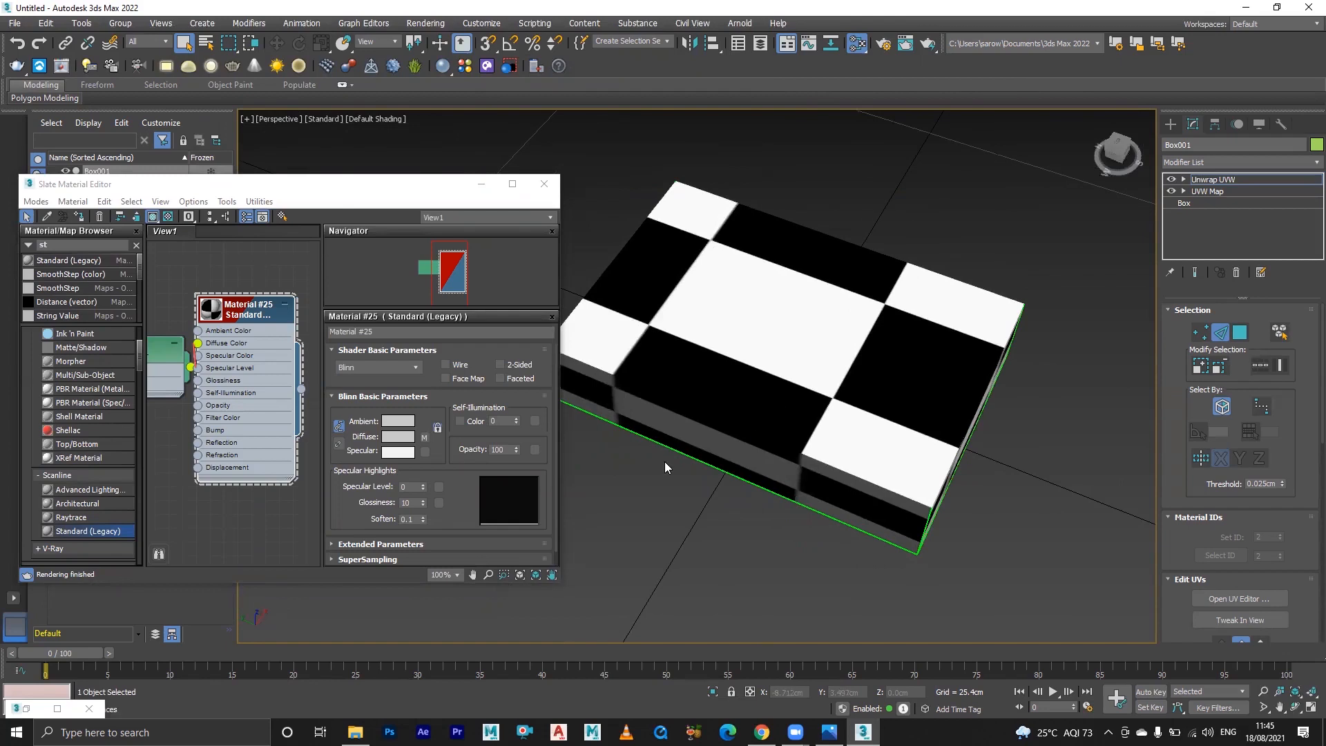
drag(333, 186, 415, 188)
middle_drag(323, 469, 375, 467)
click(267, 345)
double_click(267, 347)
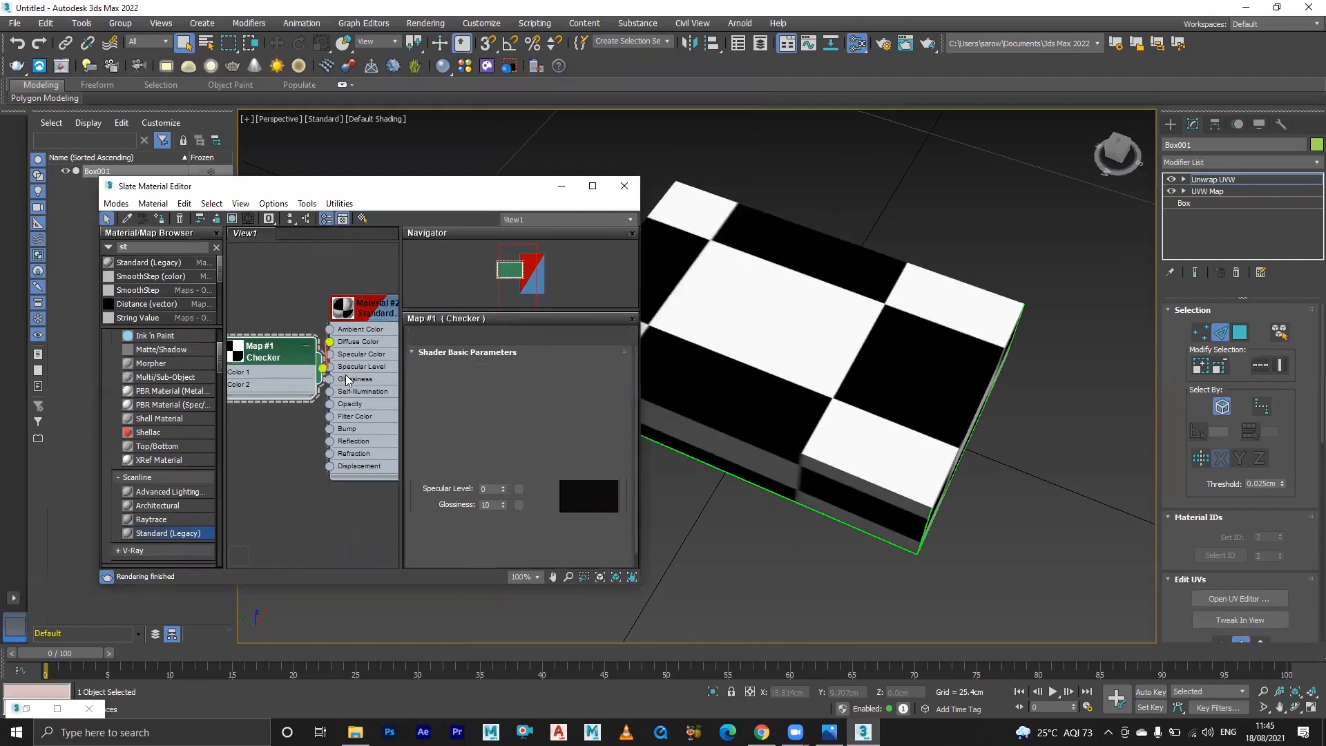
click(505, 420)
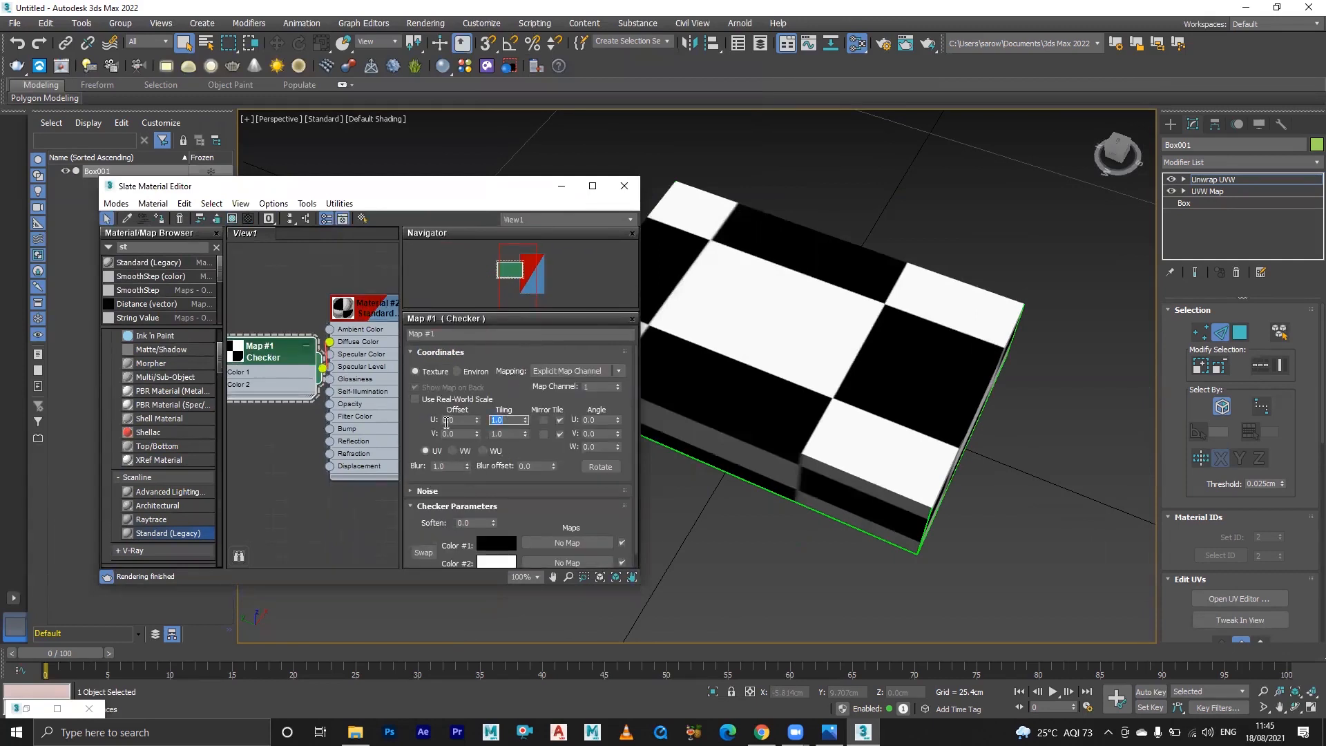
text(4)
key(Tab)
text(4)
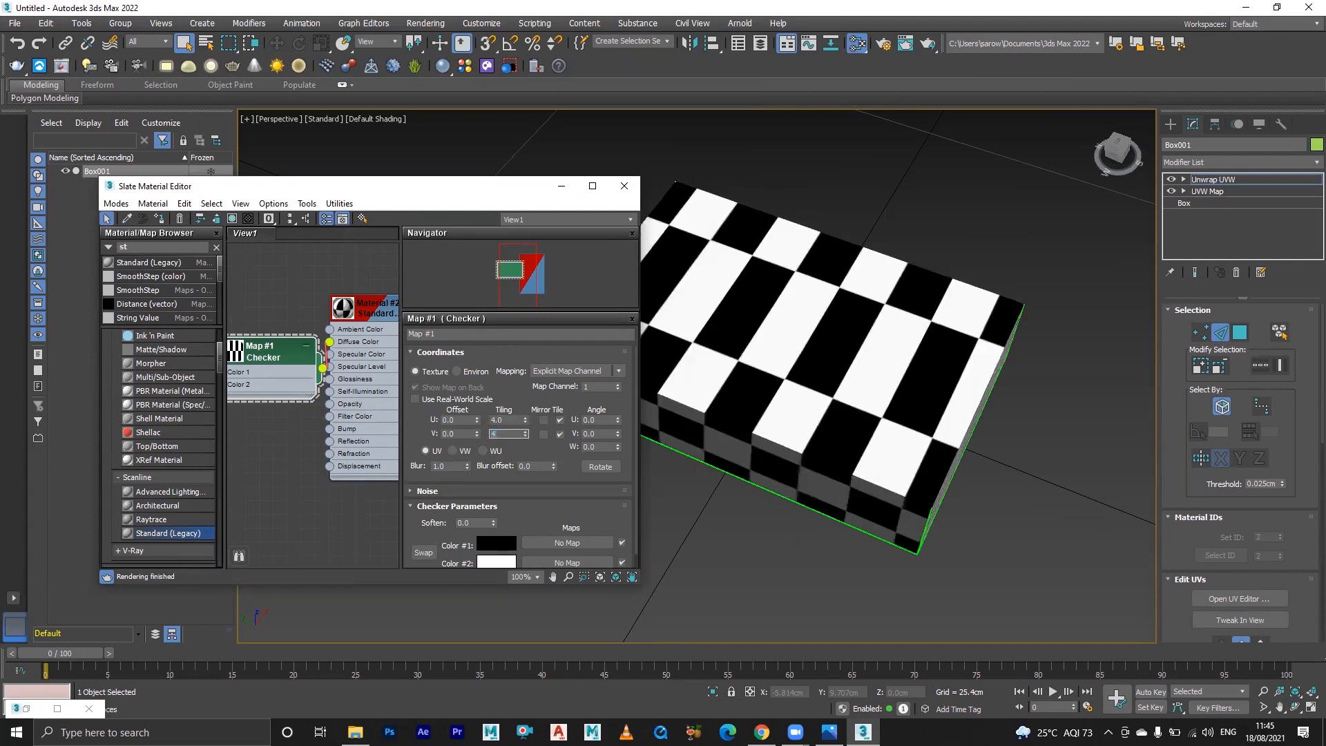
key(Return)
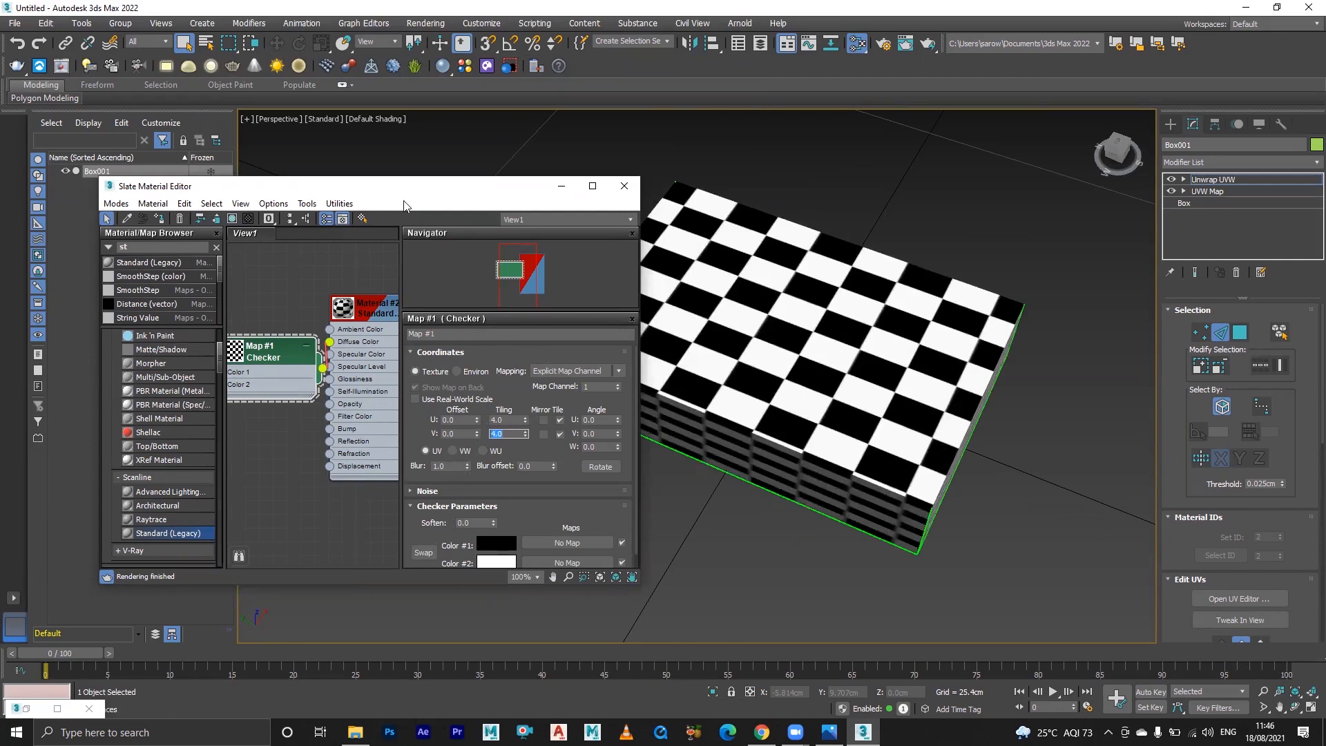
- Minimize the material editor, inspect the checker on the box's sides, and restore the UV editor as a smaller window beside the box
click(562, 186)
alt+middle_drag(784, 448, 714, 366)
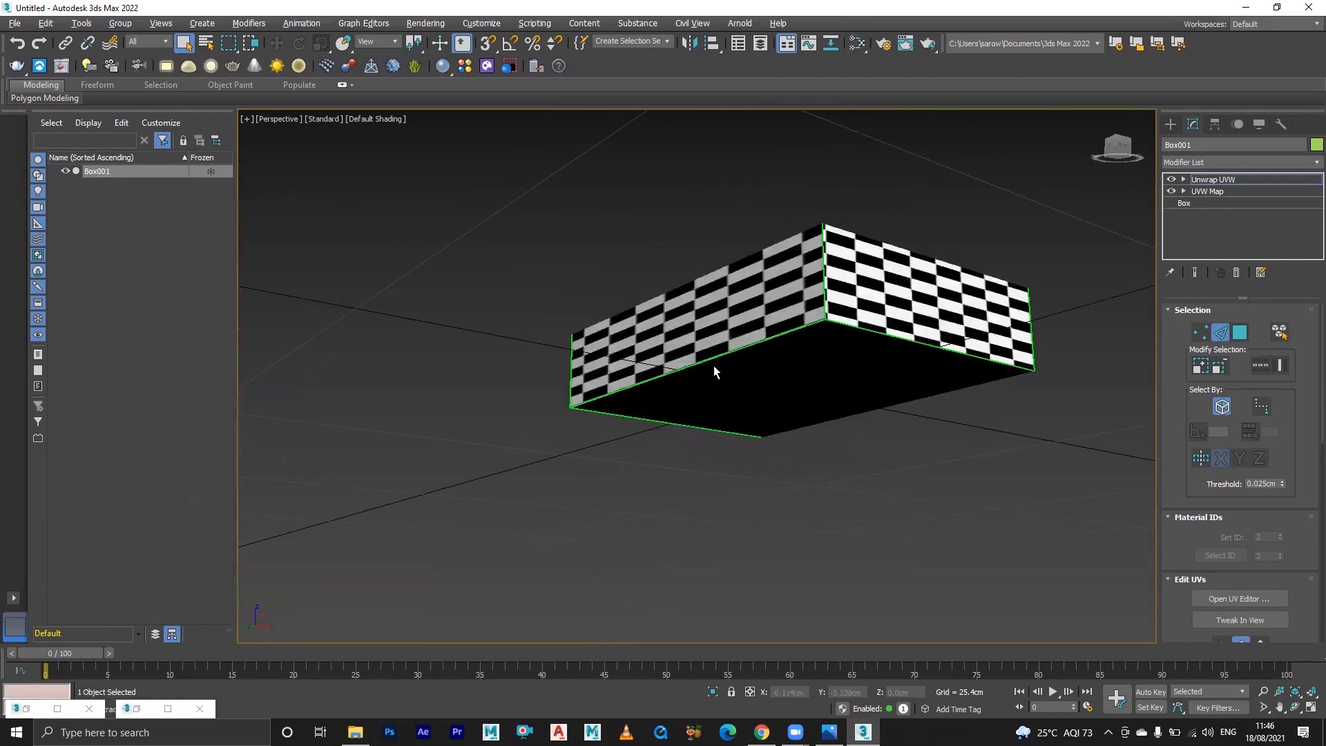
alt+middle_drag(786, 416, 824, 448)
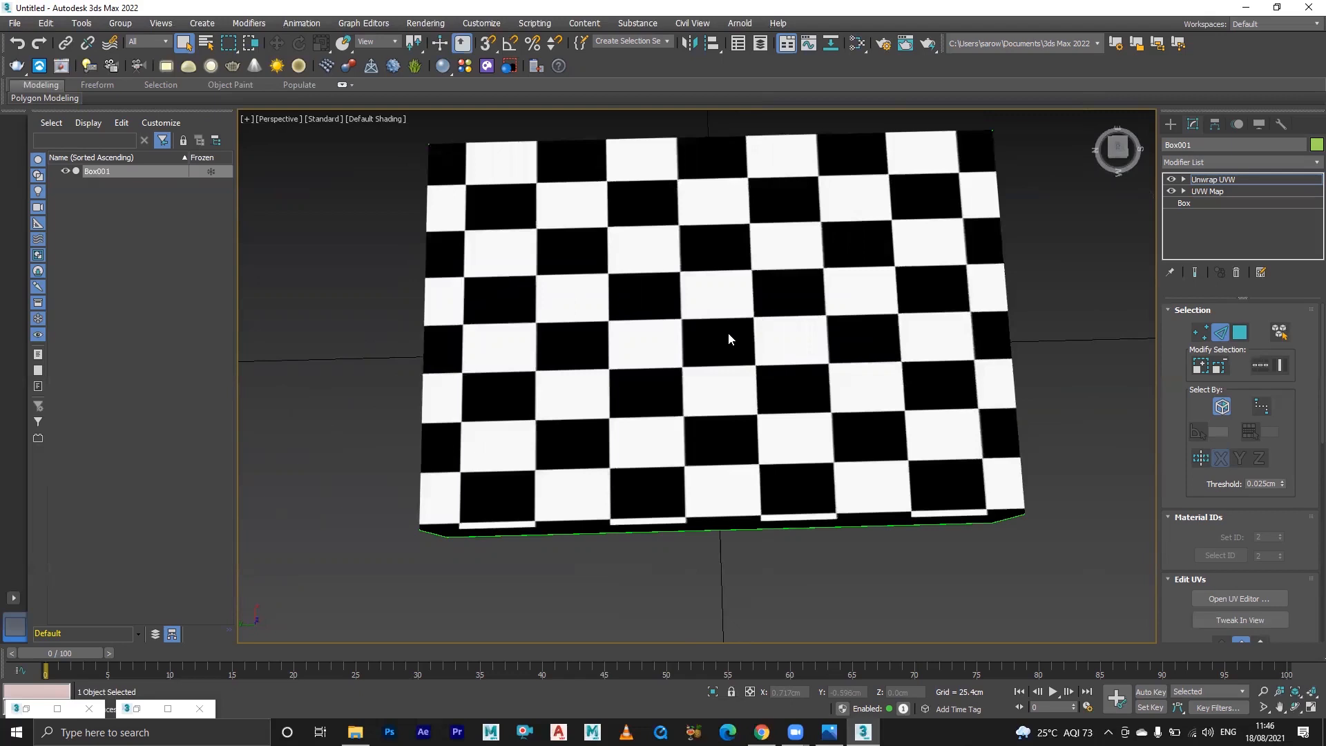
mouse_move(748, 367)
alt+middle_down()
mouse_move(739, 350)
mouse_move(724, 450)
mouse_move(732, 407)
mouse_move(712, 310)
mouse_move(696, 349)
mouse_move(726, 368)
mouse_move(805, 364)
mouse_move(788, 380)
mouse_move(749, 367)
alt+middle_up()
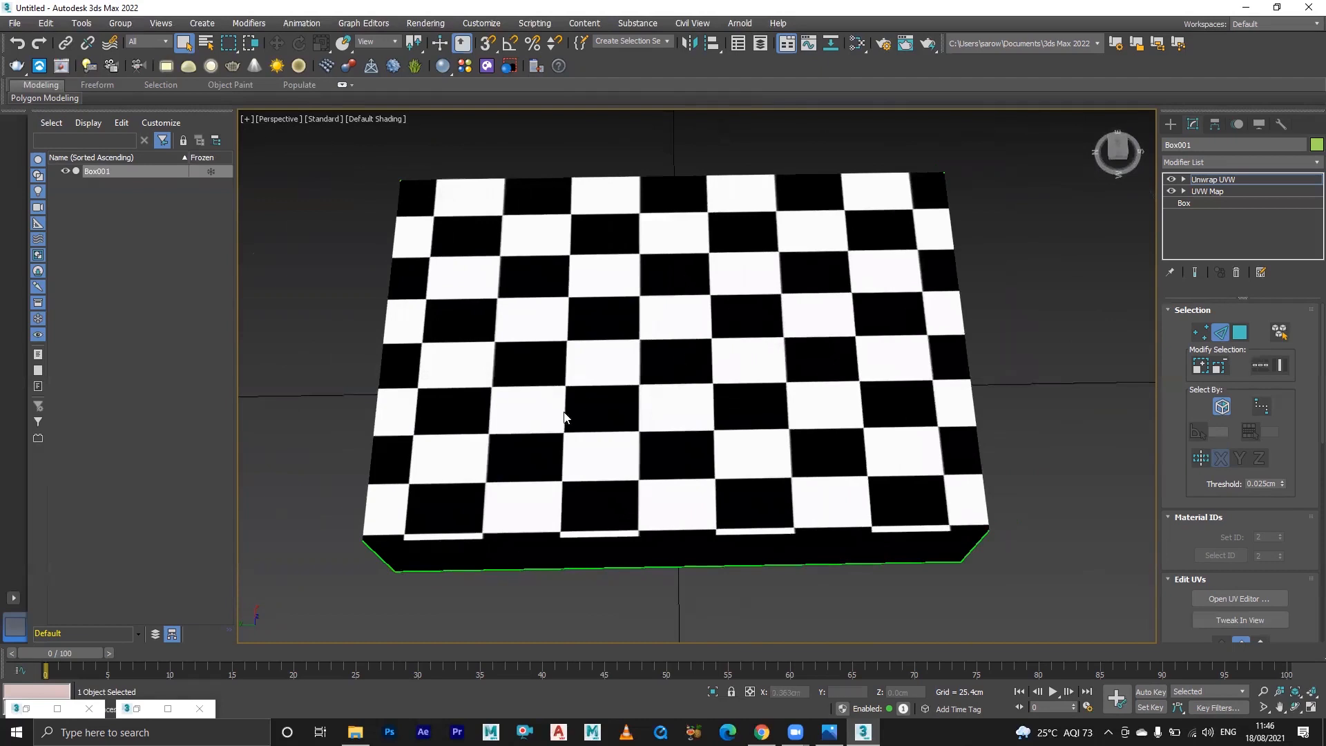
click(137, 708)
click(41, 703)
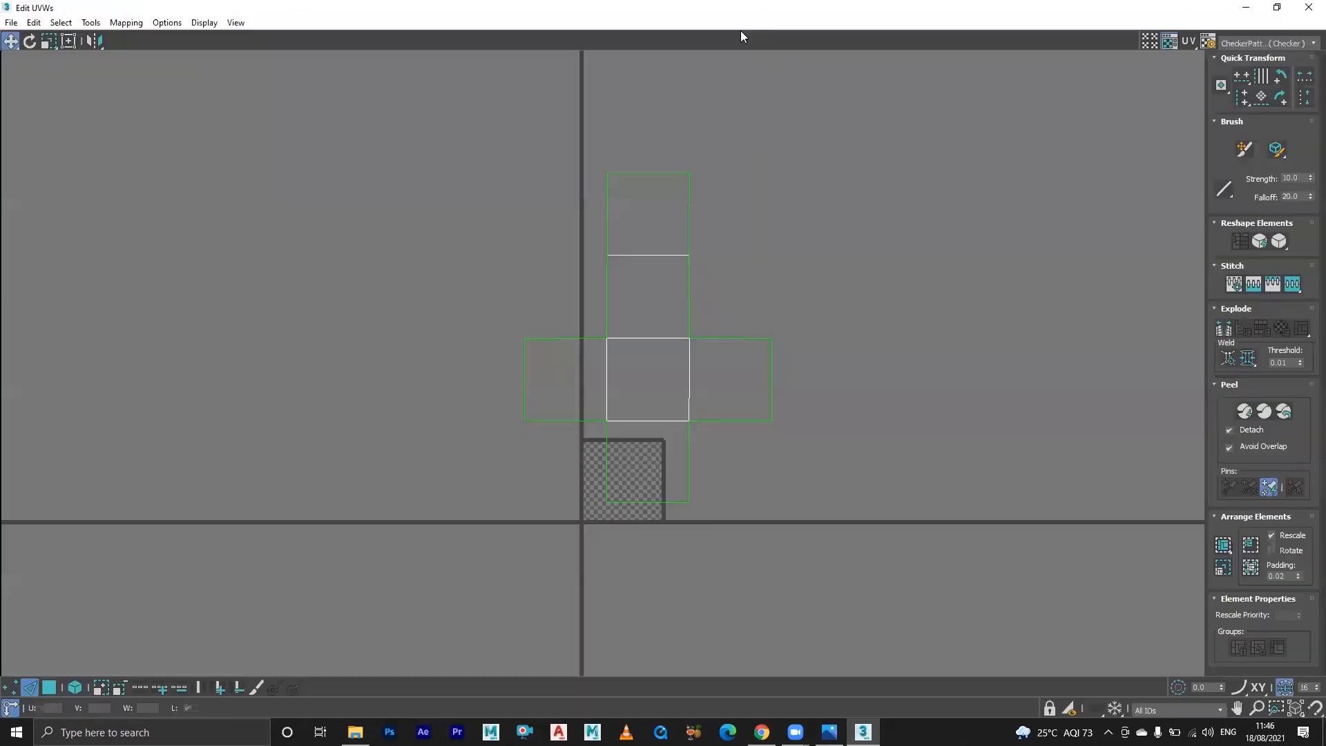
click(1277, 7)
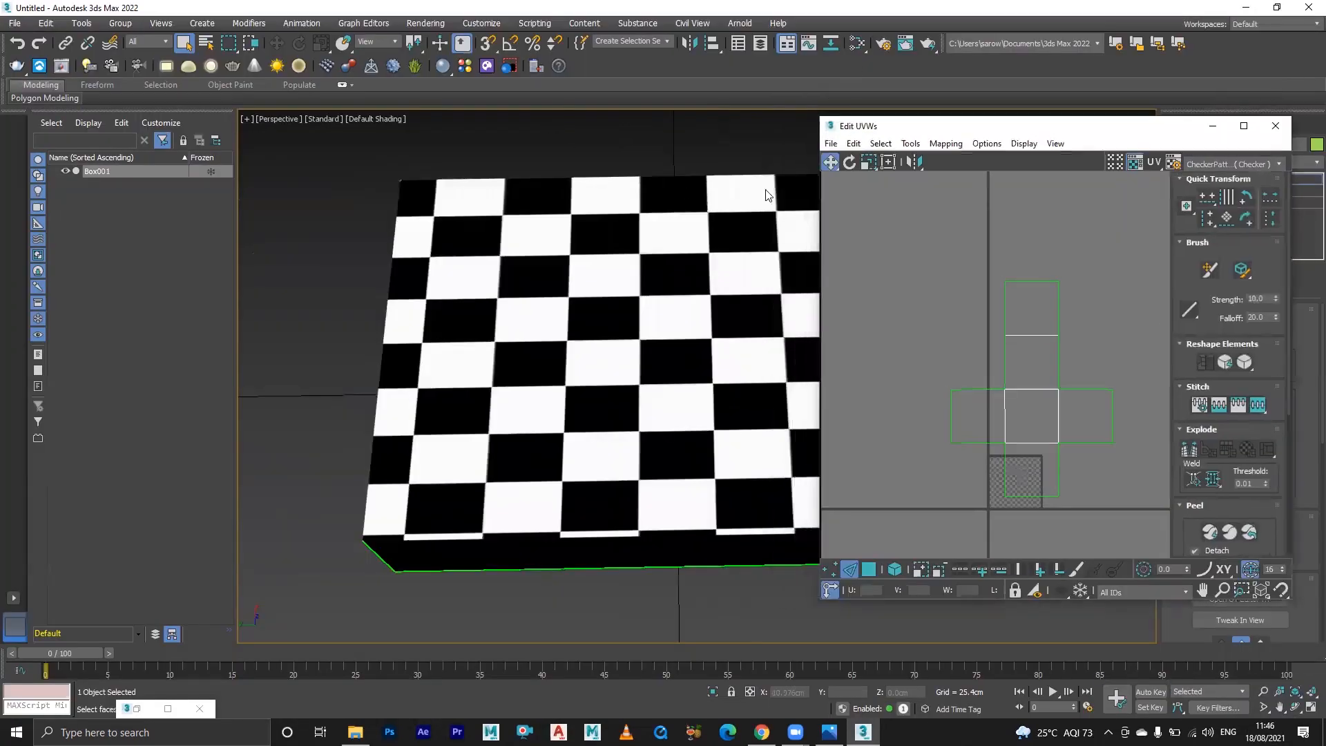
middle_drag(949, 374, 983, 373)
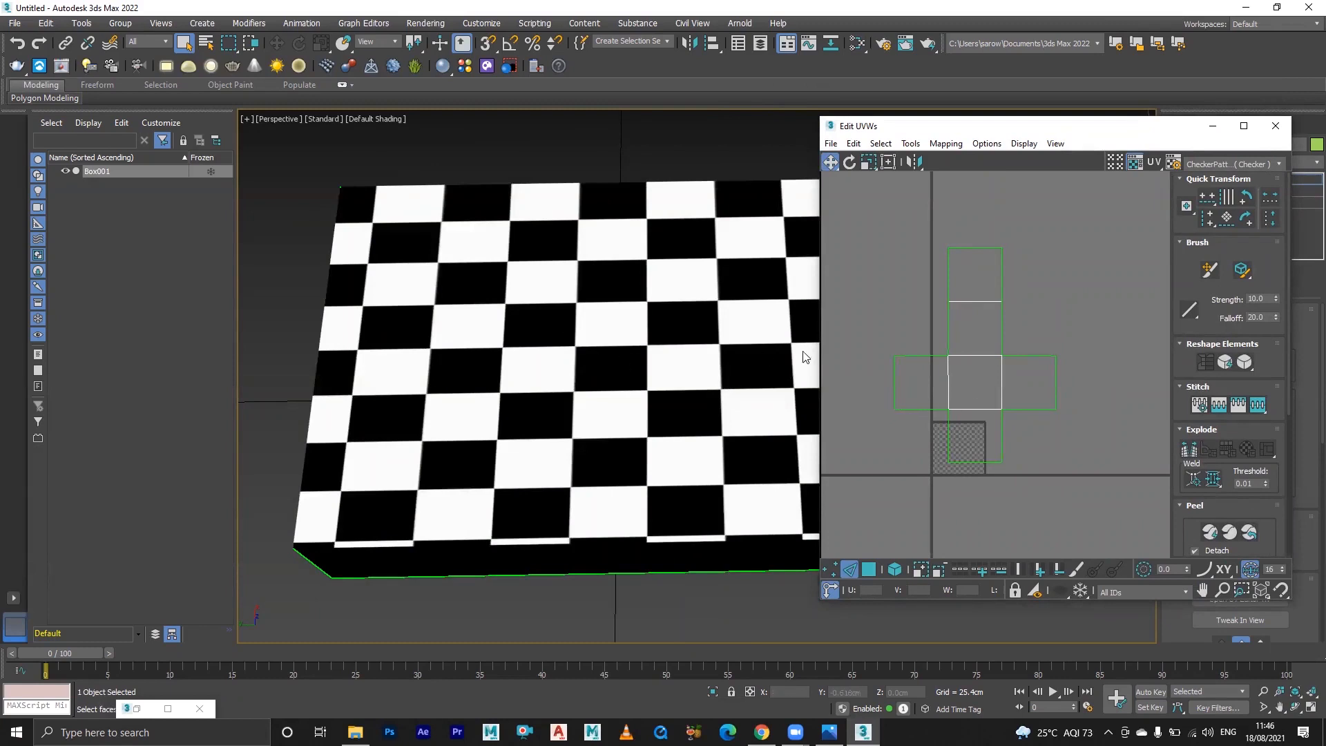
- Select the central face in the UV layout, try scaling it up uniformly, and undo the scaling
key(3)
click(976, 386)
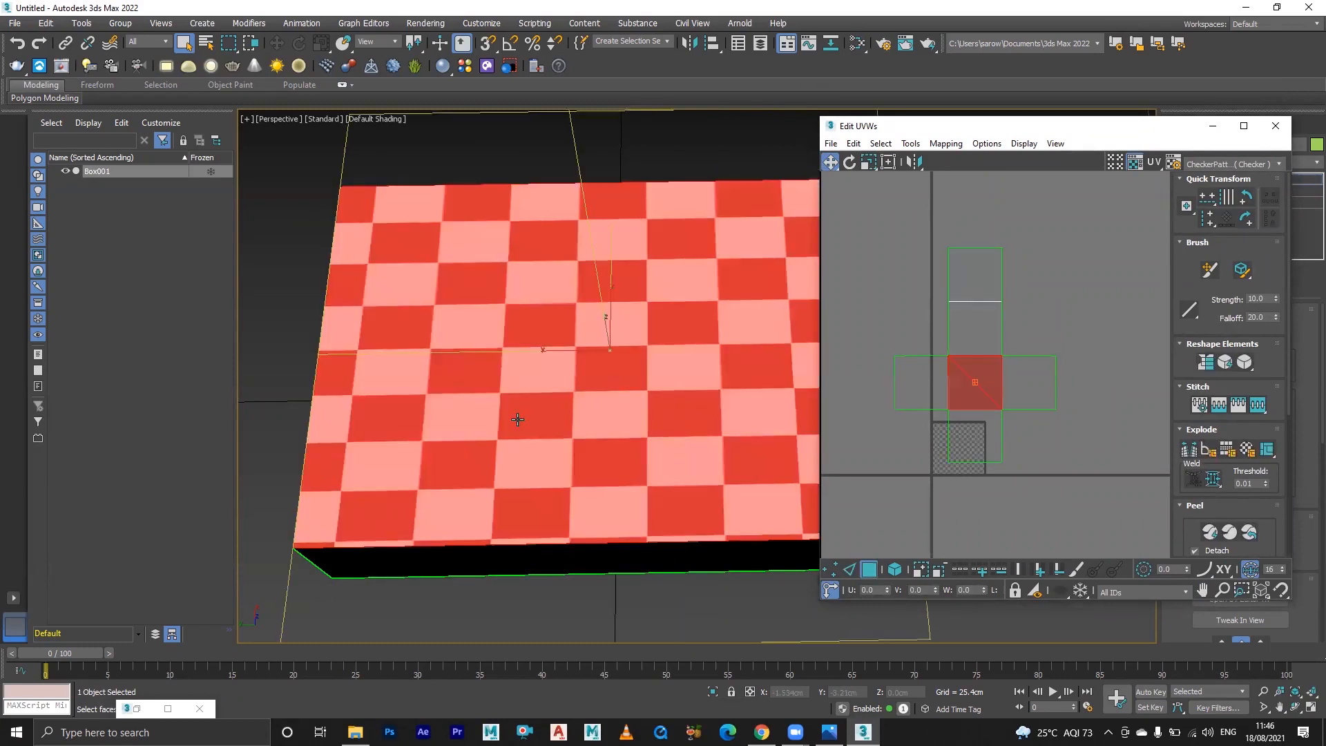
middle_drag(517, 419, 468, 416)
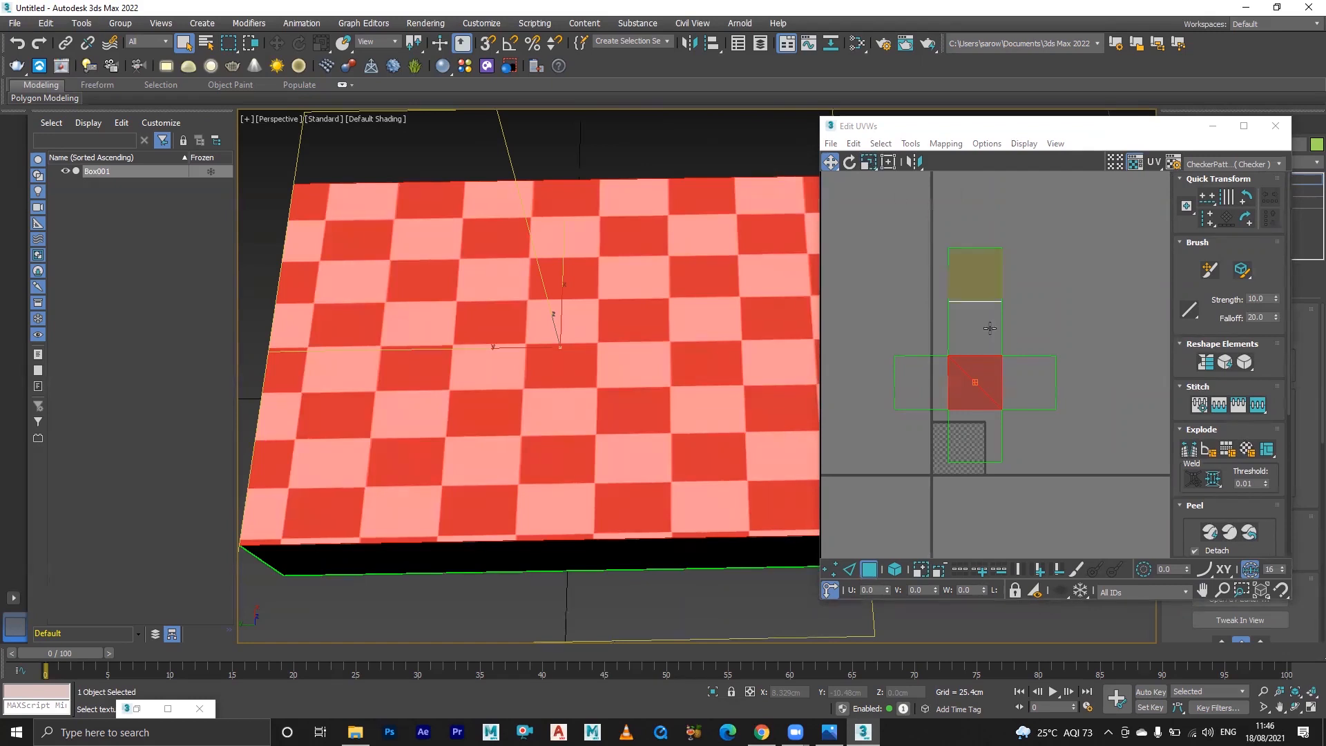
key(r)
drag(978, 382, 973, 352)
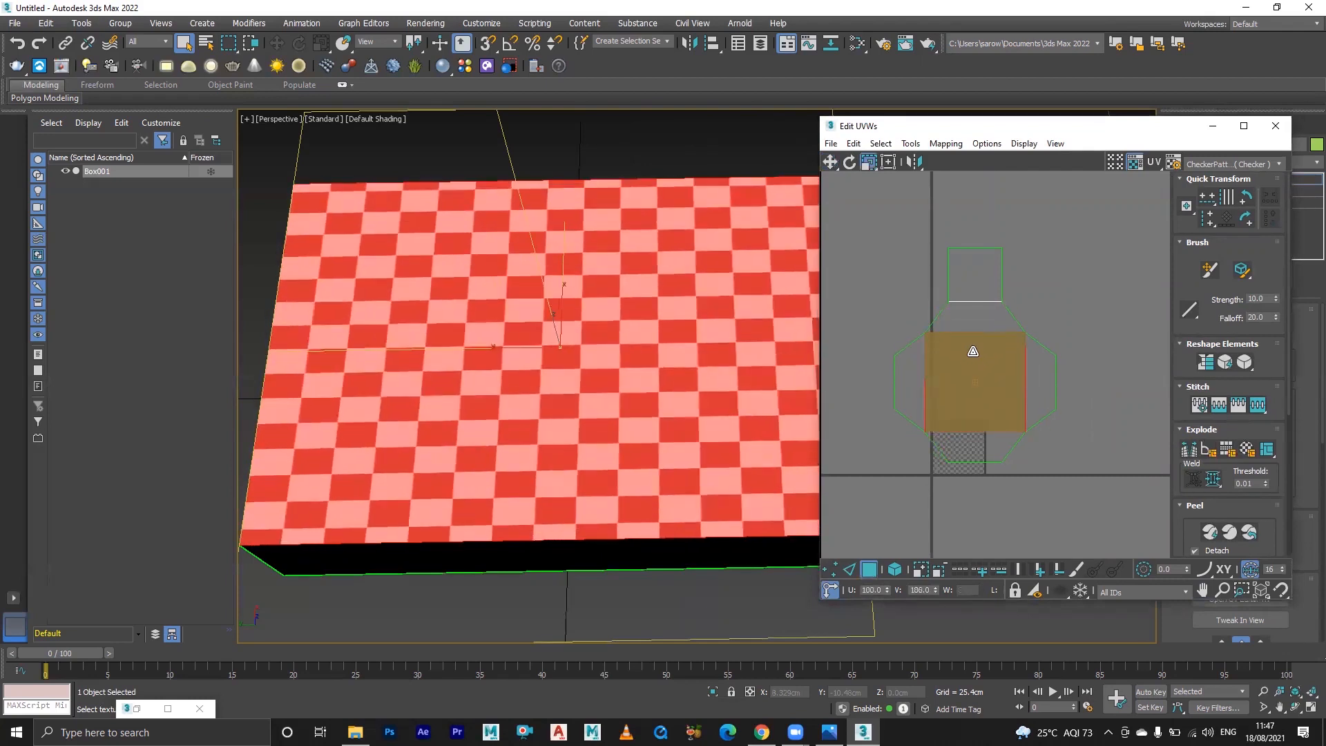
key(ctrl+z)
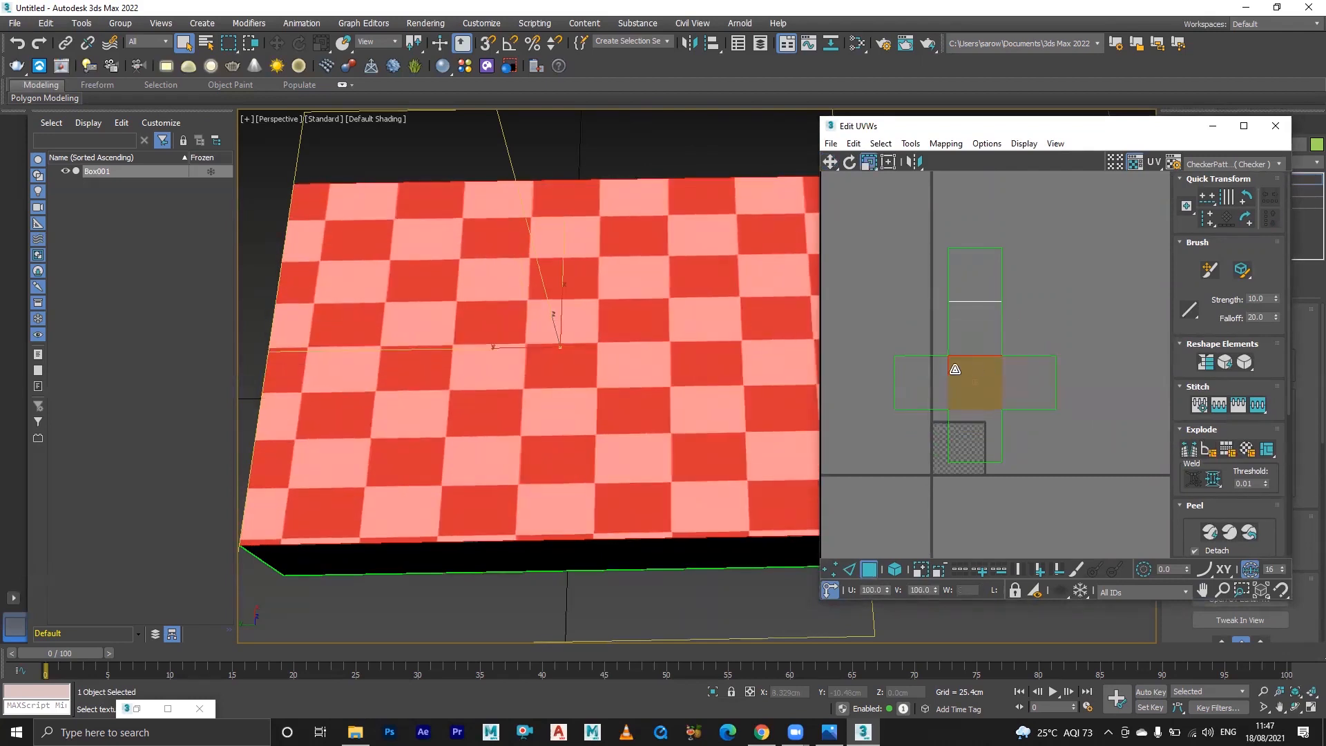
- Try to stretch the central UV face horizontally to about 130%
click(967, 376)
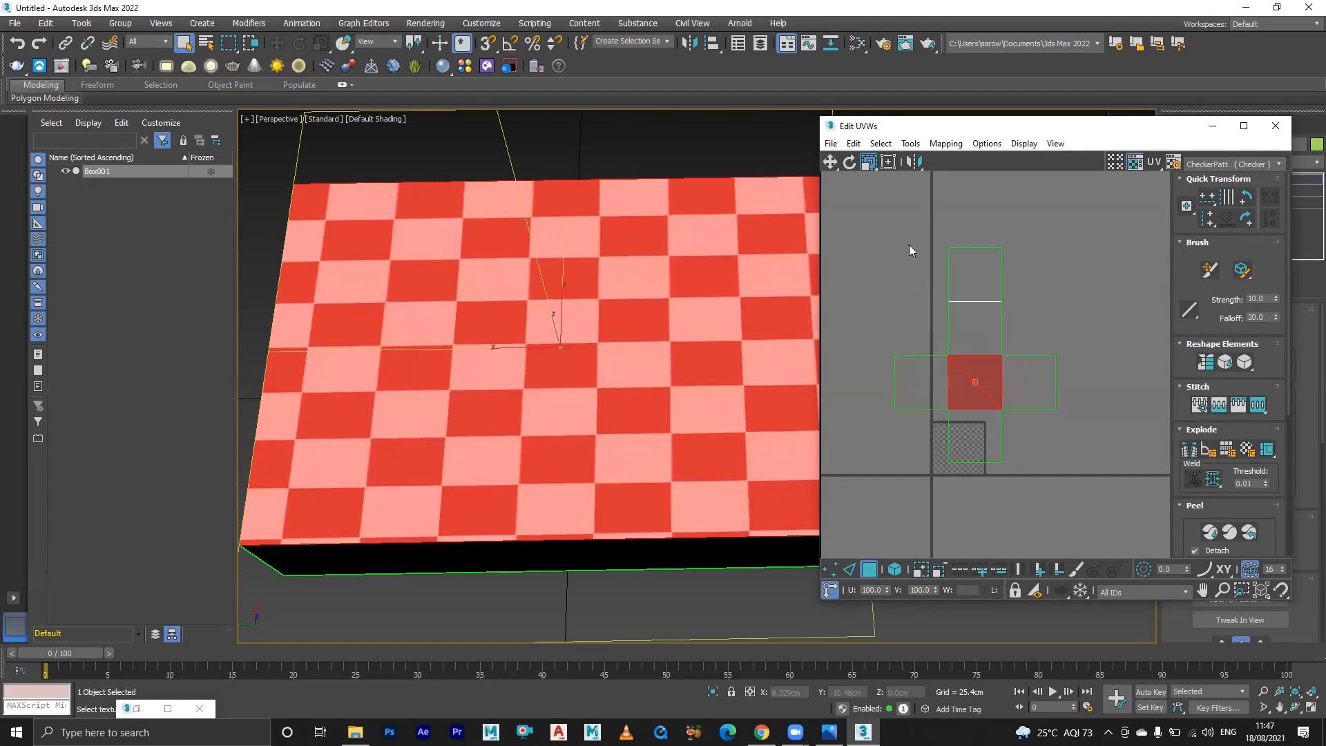
click(867, 163)
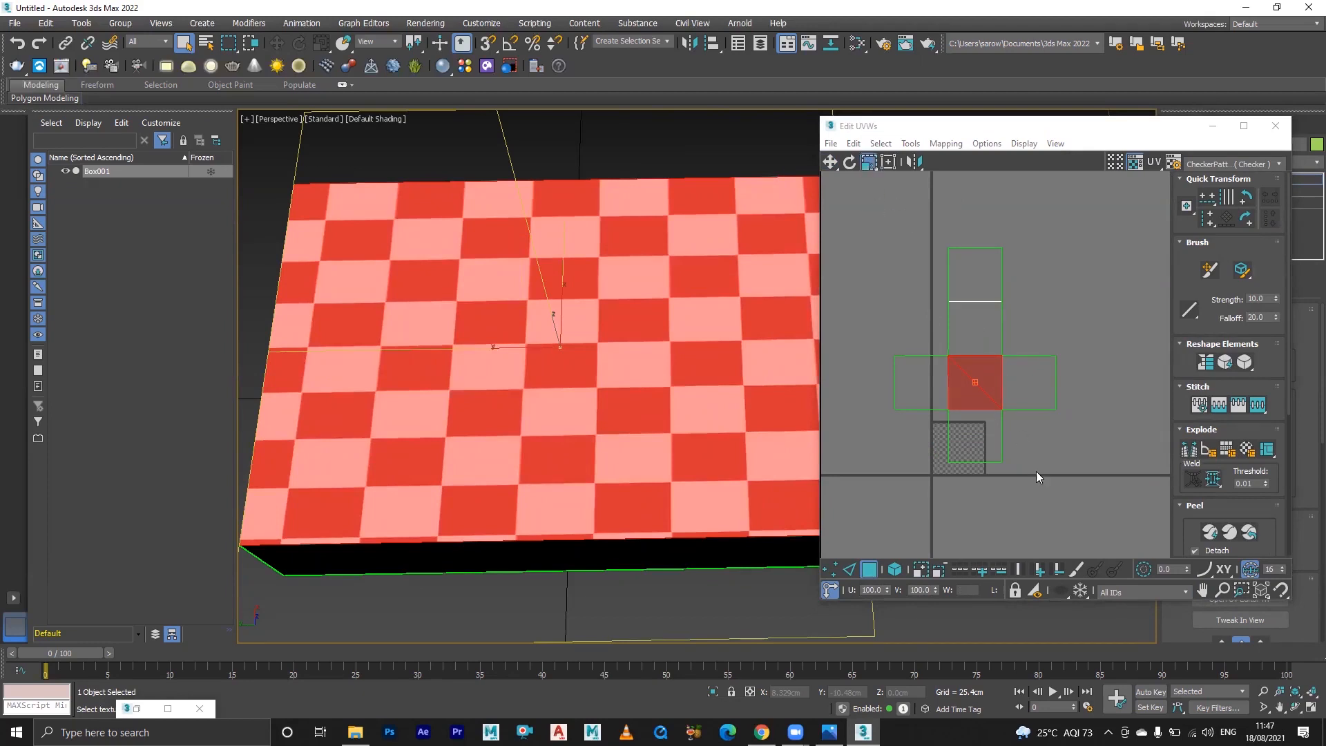
drag(981, 389, 1023, 388)
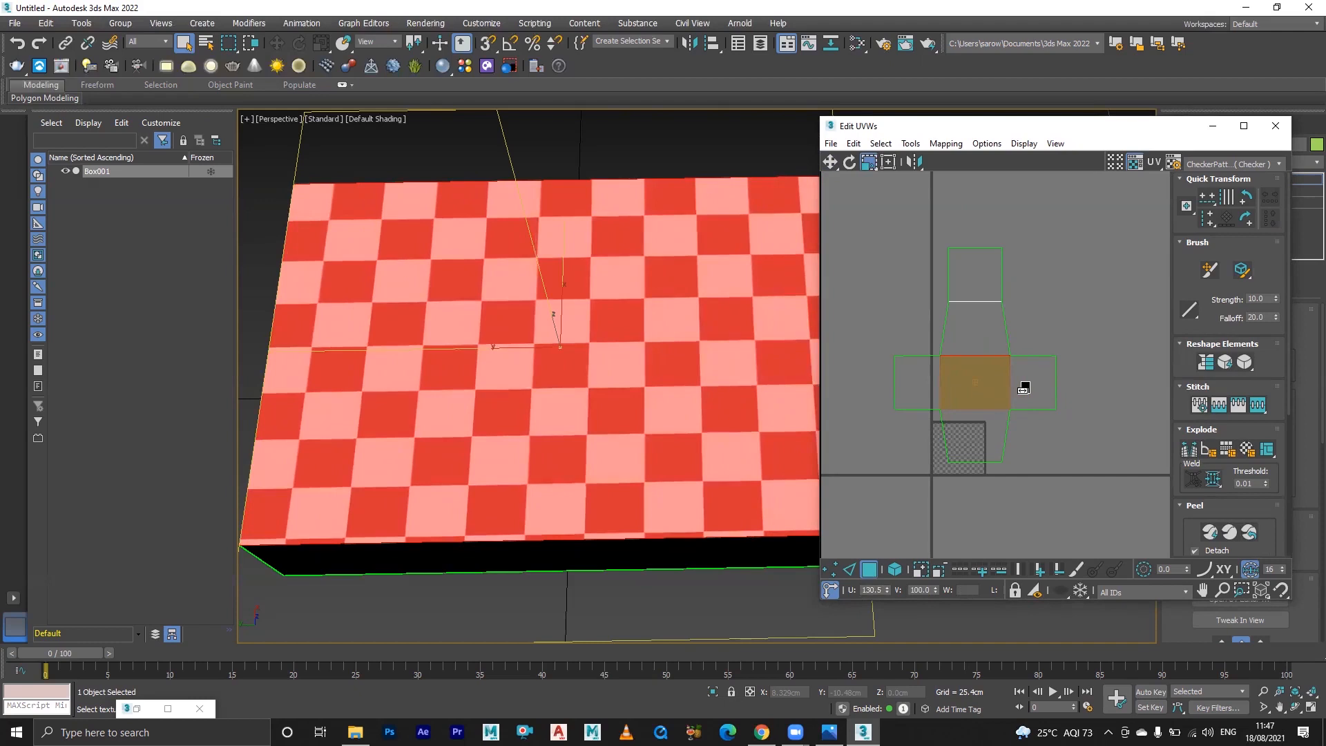
drag(1024, 388, 1024, 388)
- Try widening the UV face below the central one, and undo the face scalings
middle_drag(560, 420, 639, 463)
click(976, 443)
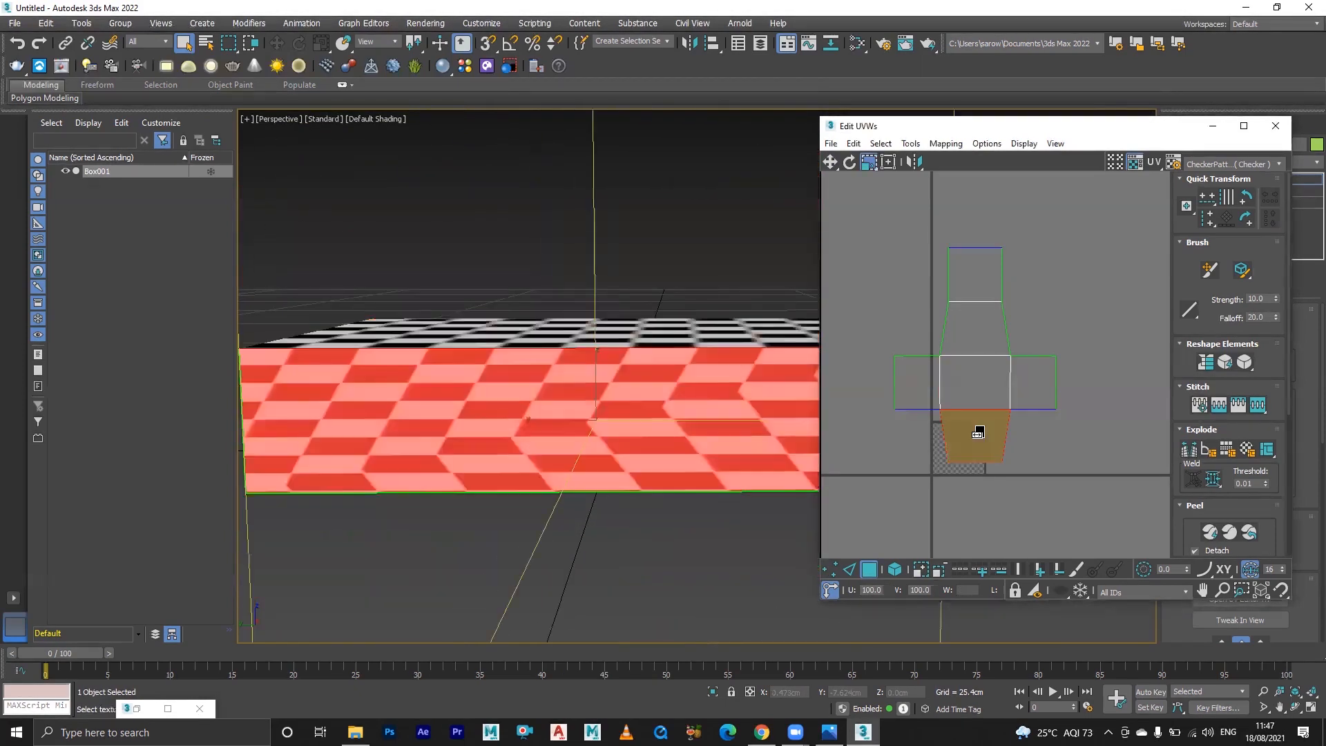
drag(976, 444, 1013, 443)
key(ctrl+z)
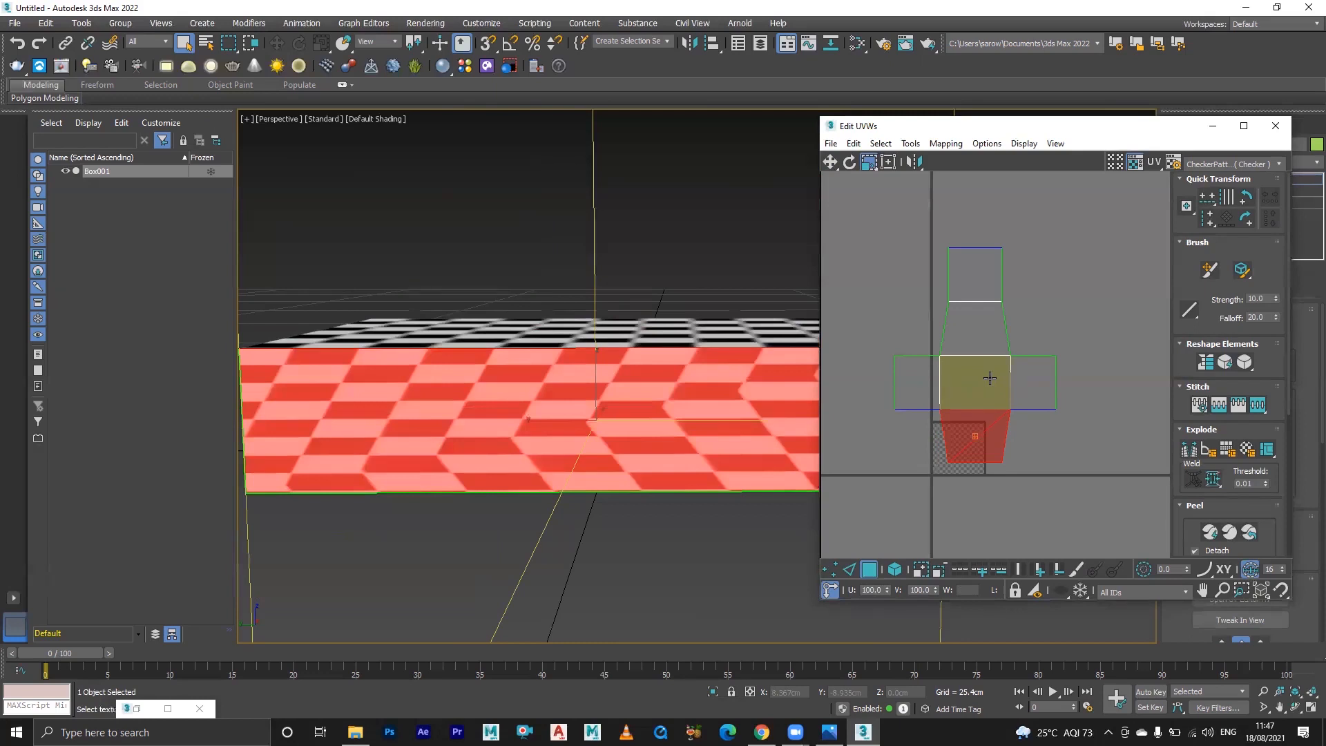
key(ctrl+z)
key(ctrl+z)
key(ctrl+z)
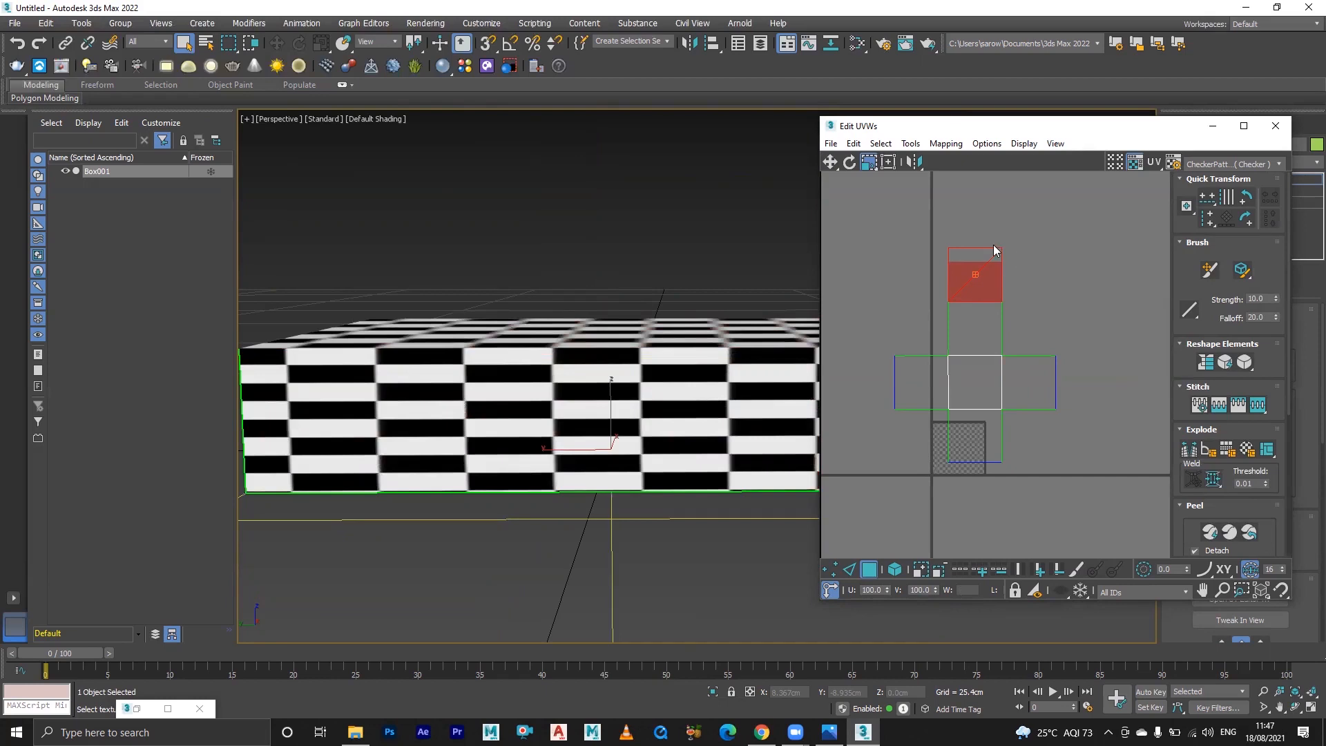
- Move all UV vertices along the layout's right side horizontally outward, making the central column about four UV tiles wide
click(1022, 246)
drag(1017, 285, 986, 512)
key(w)
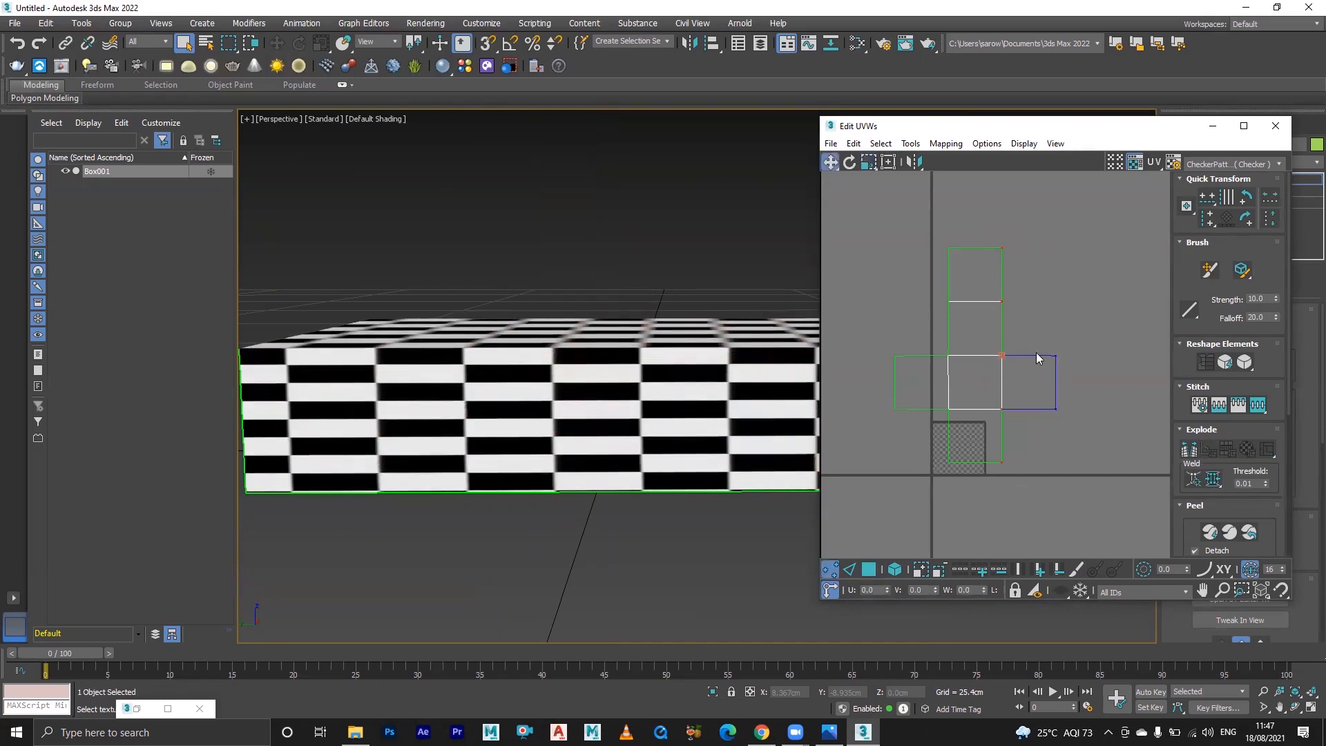
drag(999, 355, 1018, 355)
key(ctrl+z)
drag(1098, 215, 996, 503)
drag(1003, 355, 1167, 356)
alt+middle_drag(600, 381, 607, 515)
alt+middle_drag(627, 384, 636, 259)
alt+middle_drag(591, 218, 663, 428)
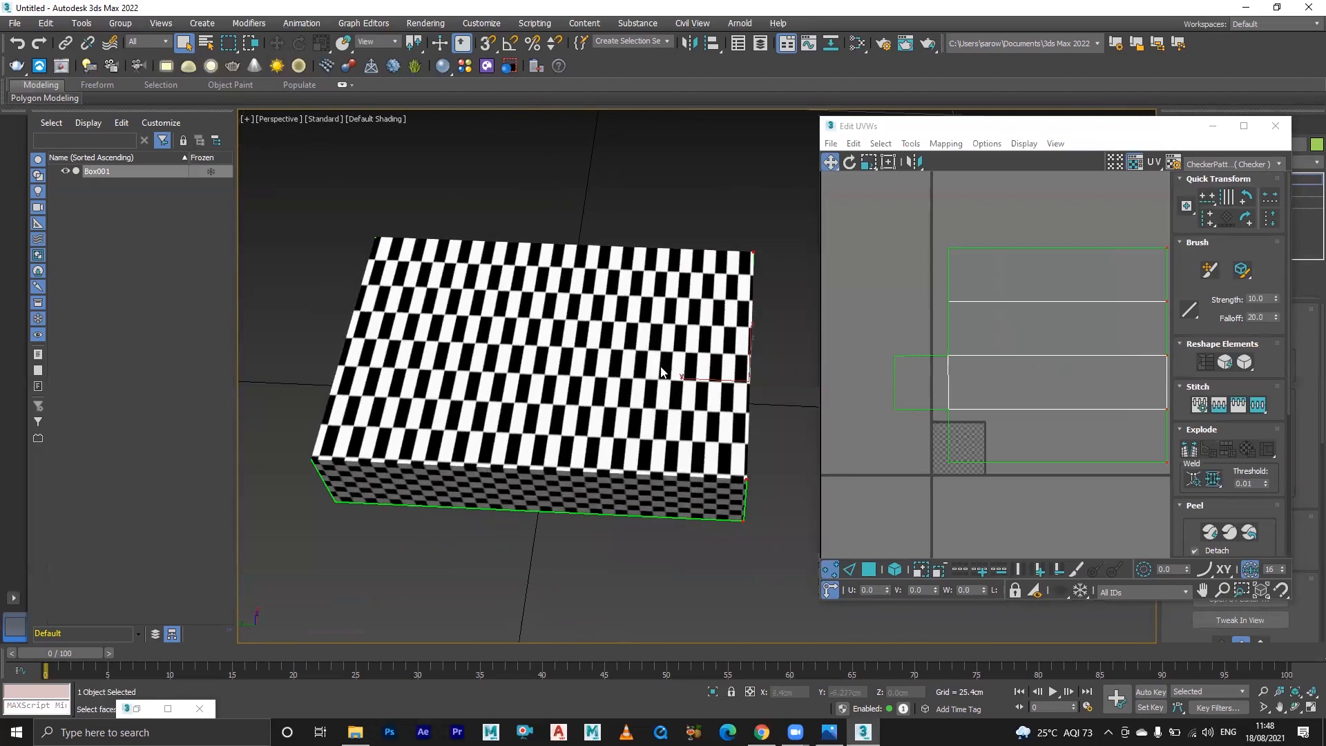
- Move the UV vertices from the central face's upper edge upward together, heightening that face until the box top's checks look square
click(643, 359)
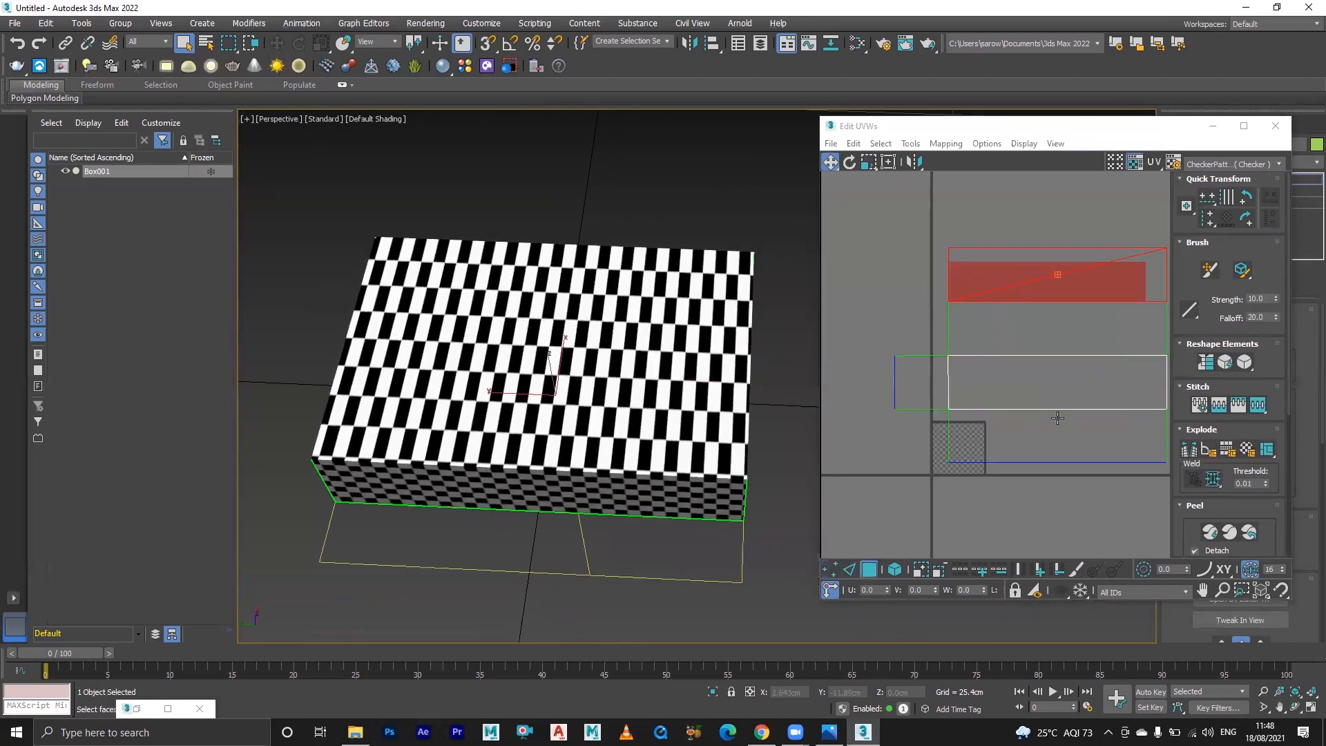
click(1059, 391)
middle_drag(589, 432, 539, 433)
middle_drag(1066, 476, 986, 452)
key(1)
drag(833, 237, 1115, 404)
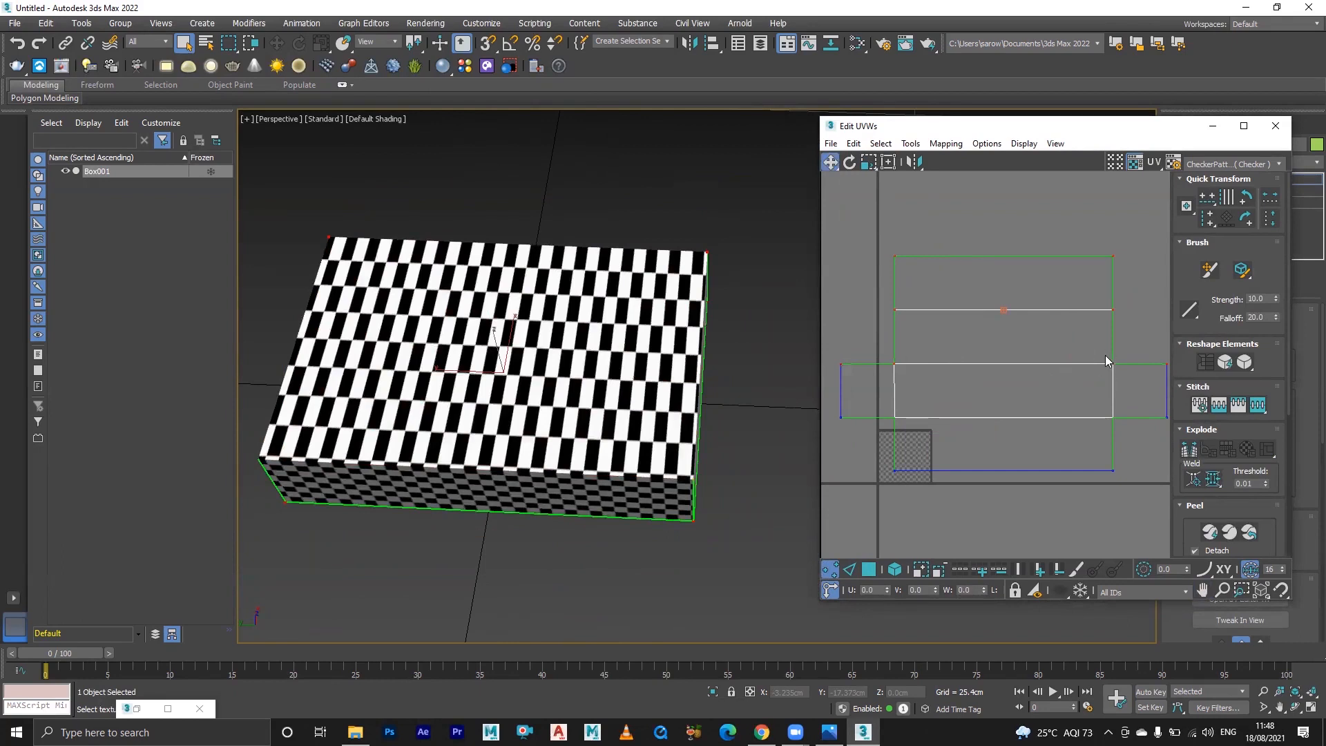
drag(1111, 364, 1110, 265)
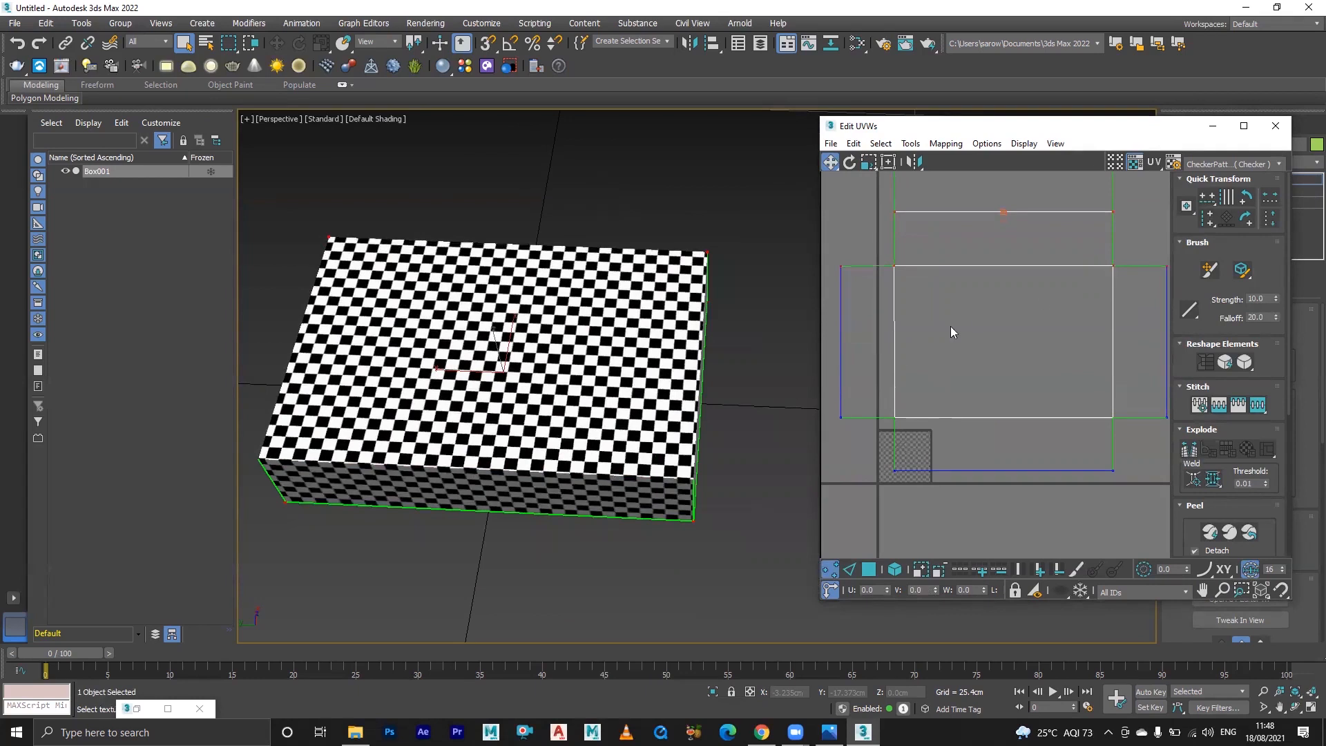
alt+middle_drag(449, 421, 493, 436)
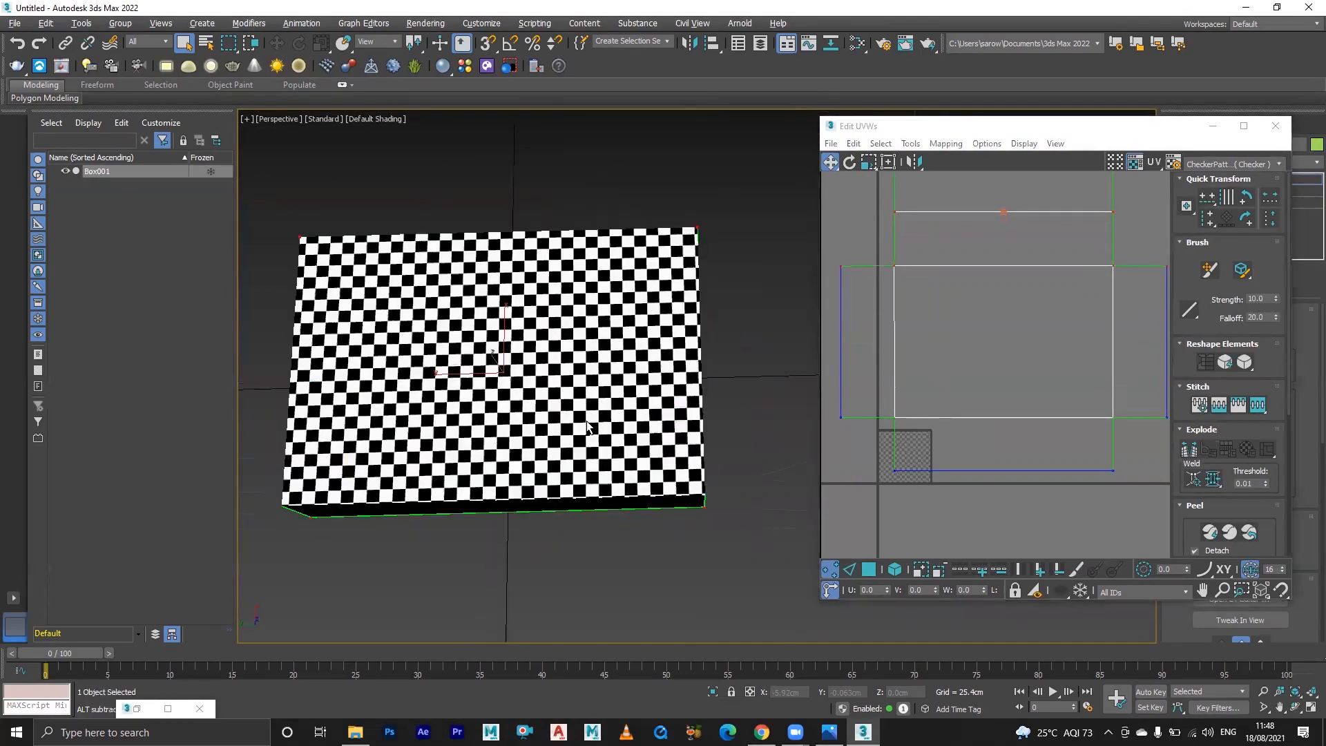
alt+middle_drag(525, 384, 870, 449)
middle_drag(1062, 370, 1028, 408)
scroll(1008, 365, down, 1)
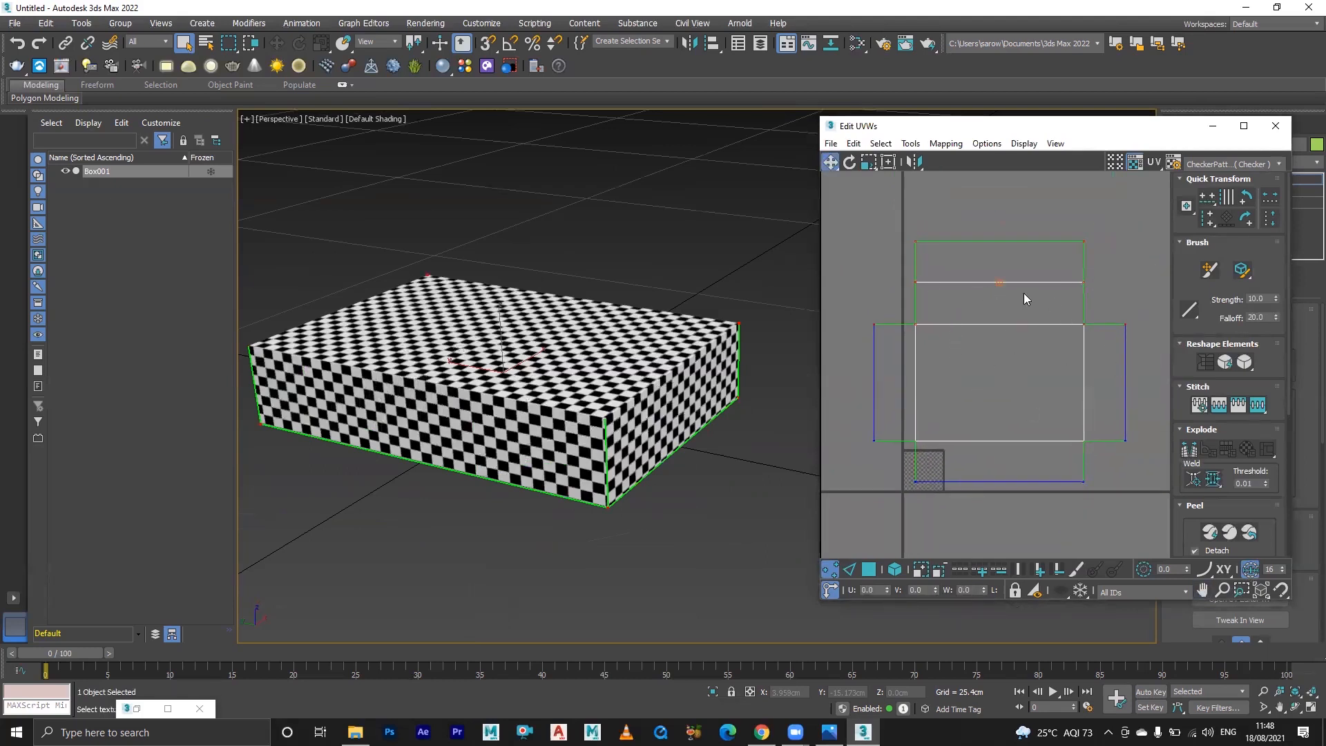
- Raise the uppermost row of UV vertices by about 2.07 in V to square the underside's checks, and inspect the box's sides
alt+middle_drag(598, 414, 525, 366)
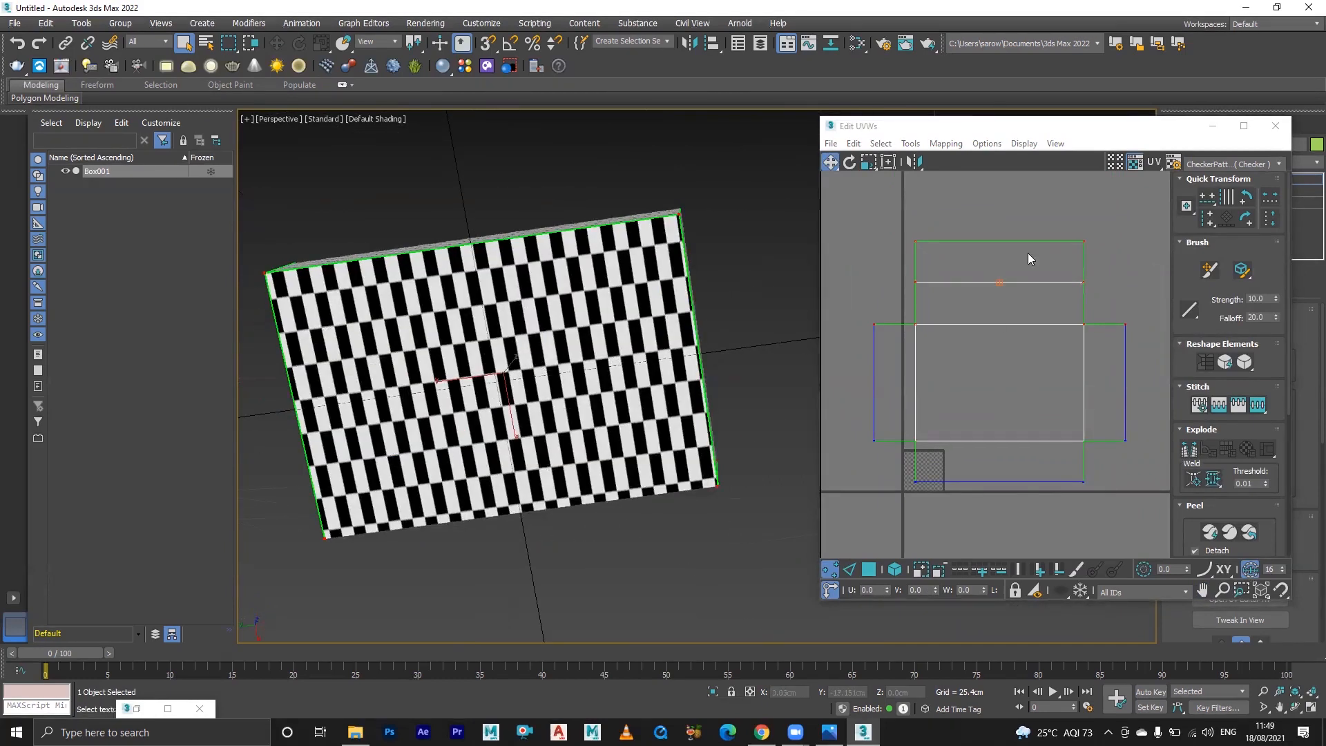
drag(905, 224, 1084, 158)
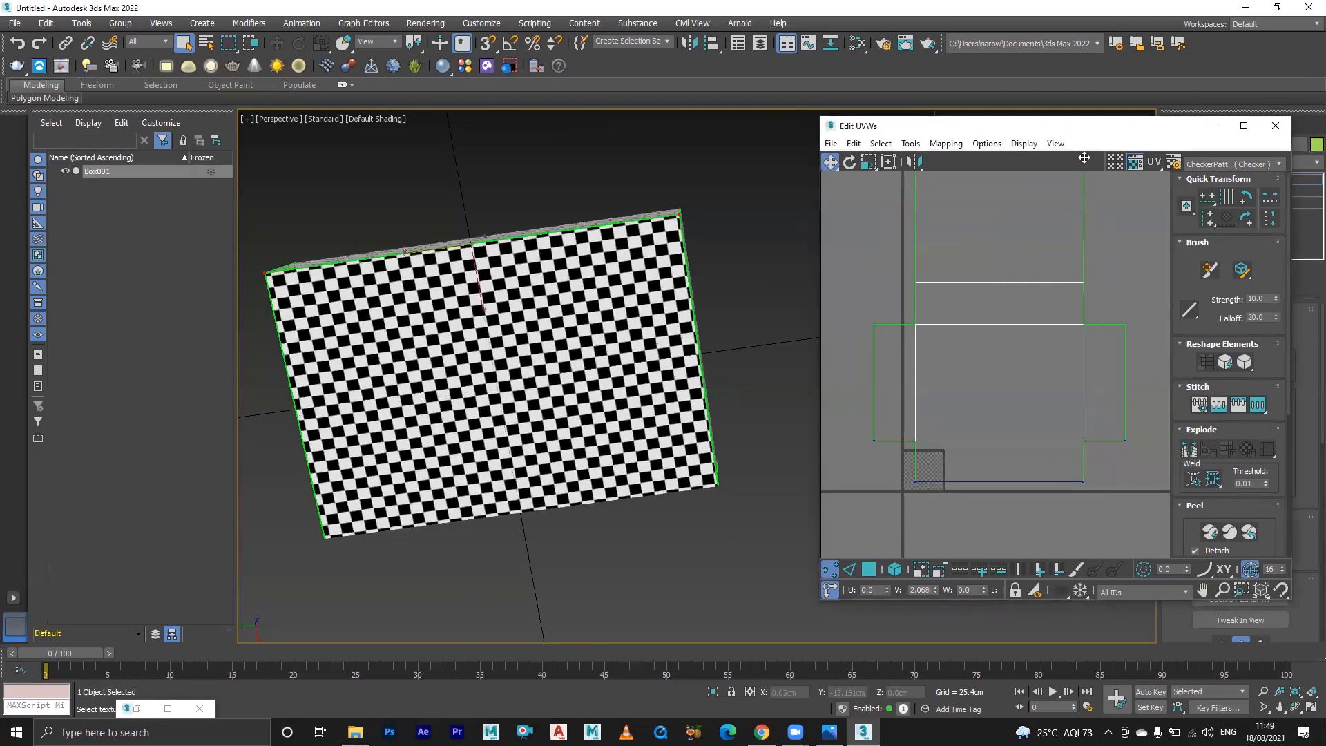
alt+middle_drag(628, 378, 524, 374)
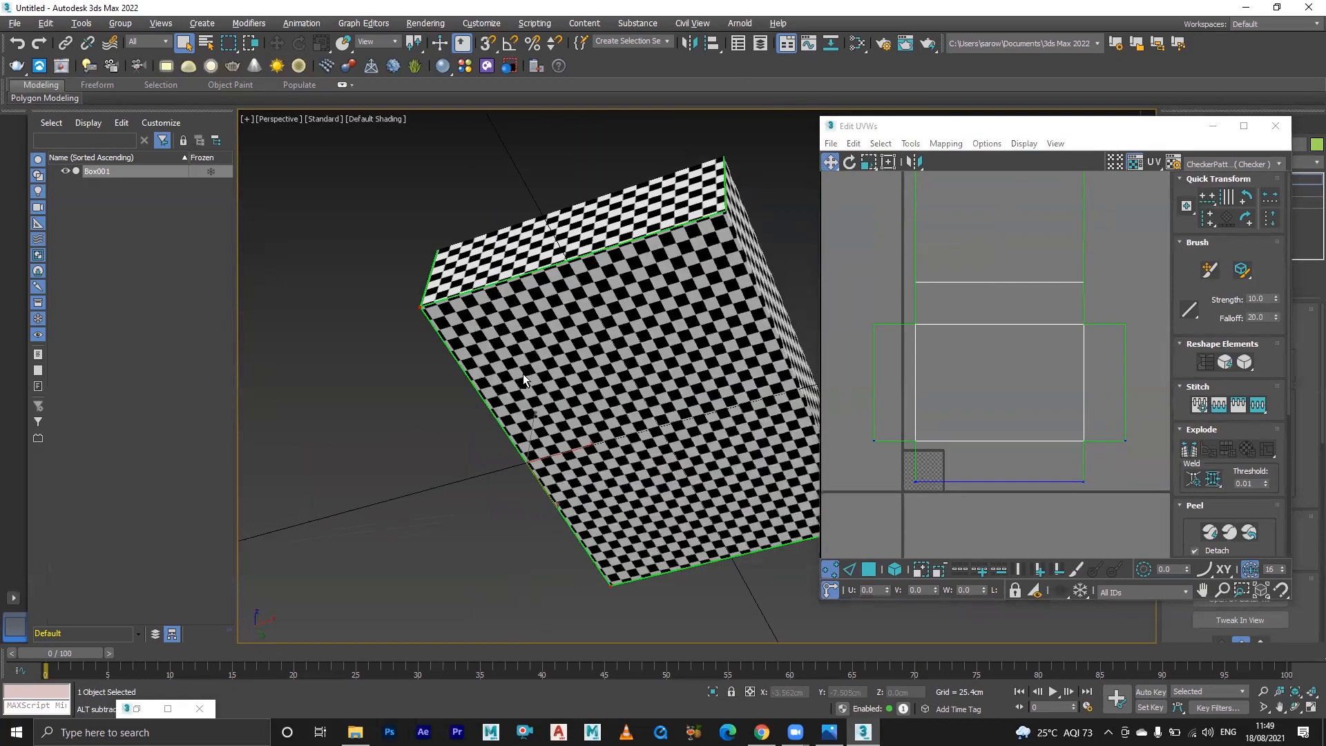
alt+middle_drag(878, 379, 996, 416)
scroll(1017, 396, down, 2)
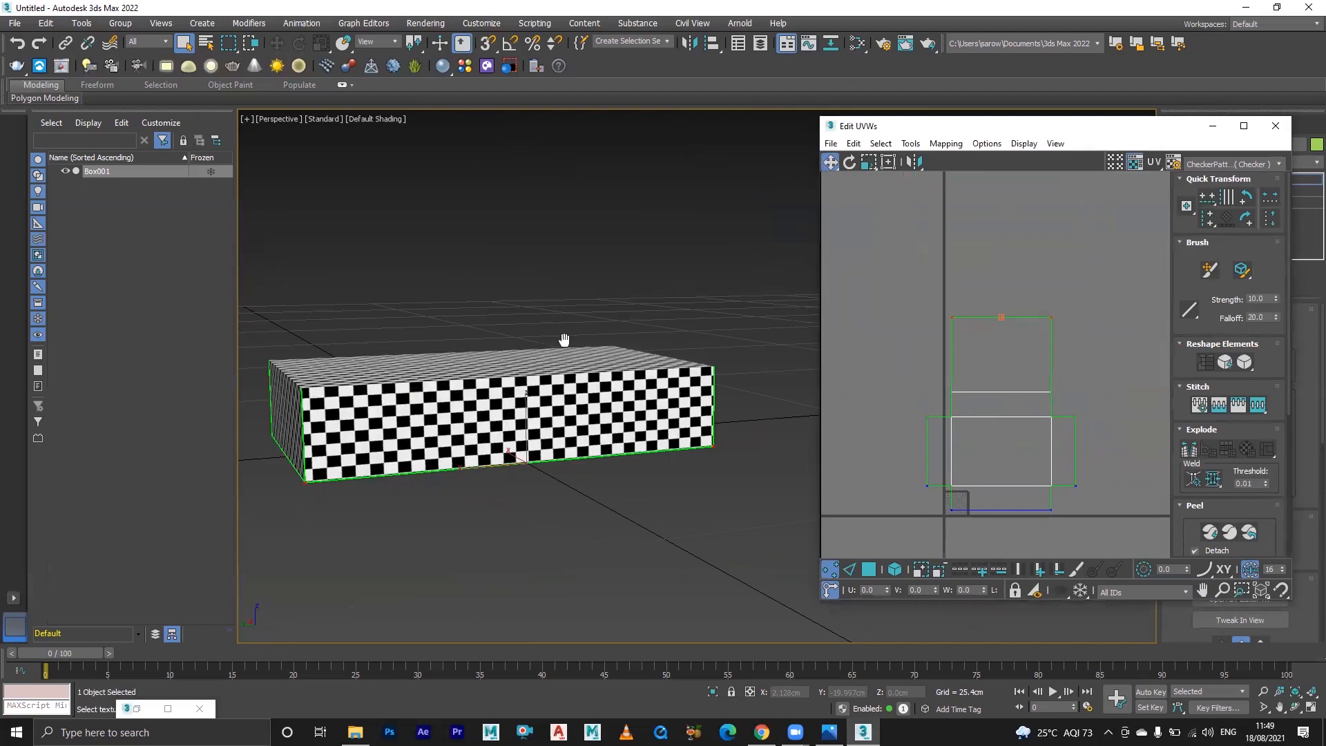
alt+middle_drag(600, 371, 669, 388)
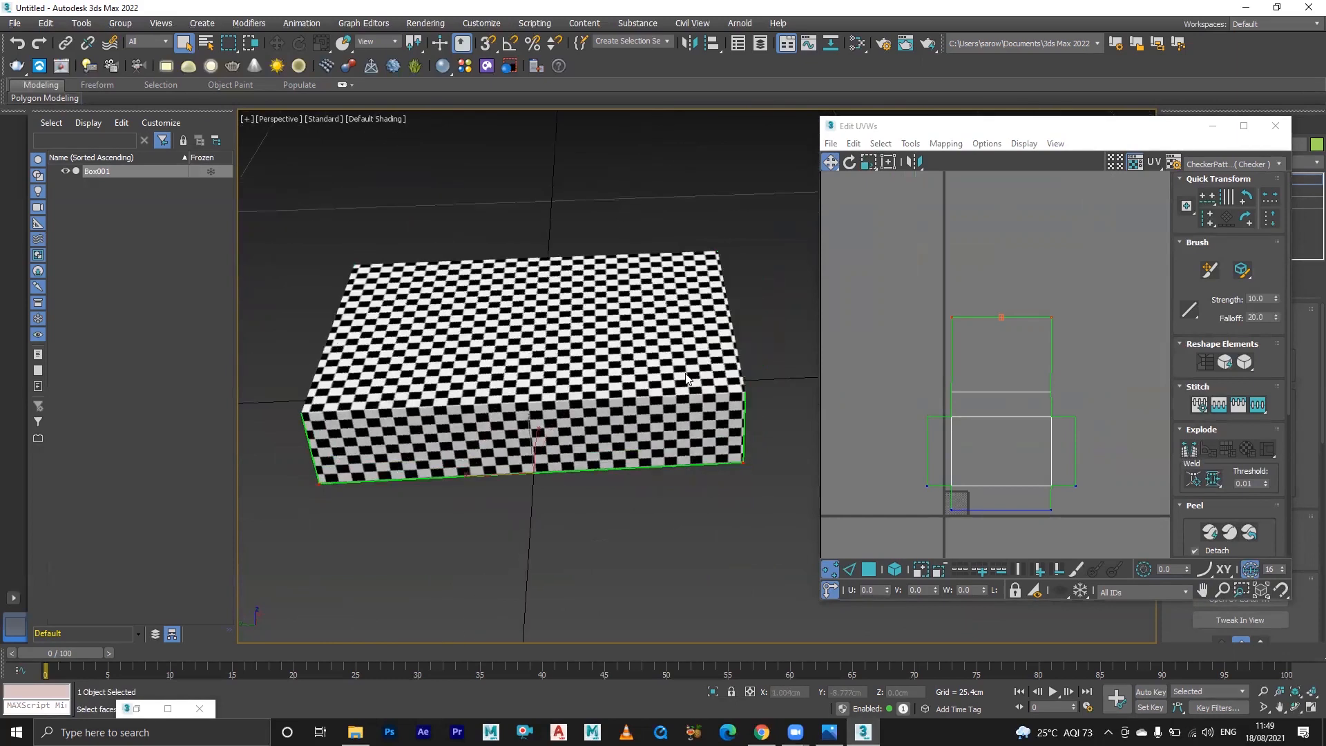
alt+middle_drag(671, 378, 773, 425)
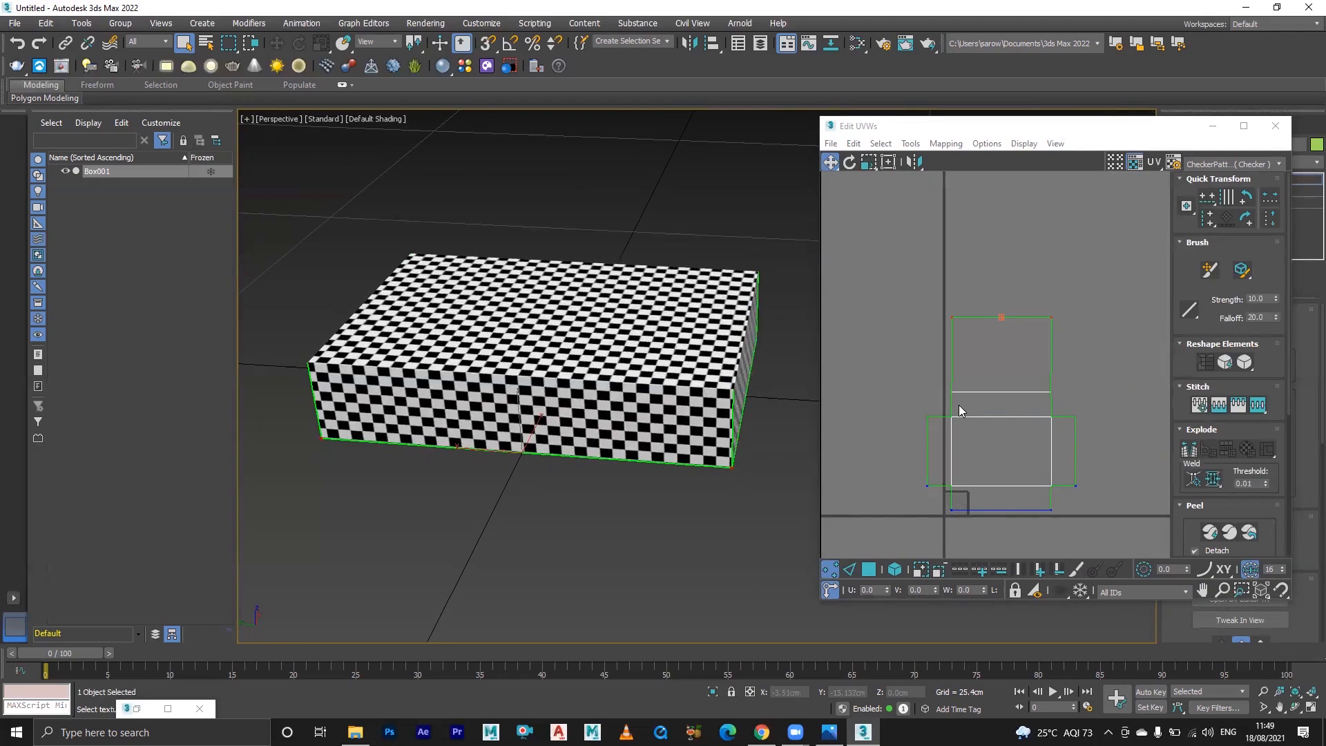
middle_drag(979, 398, 962, 361)
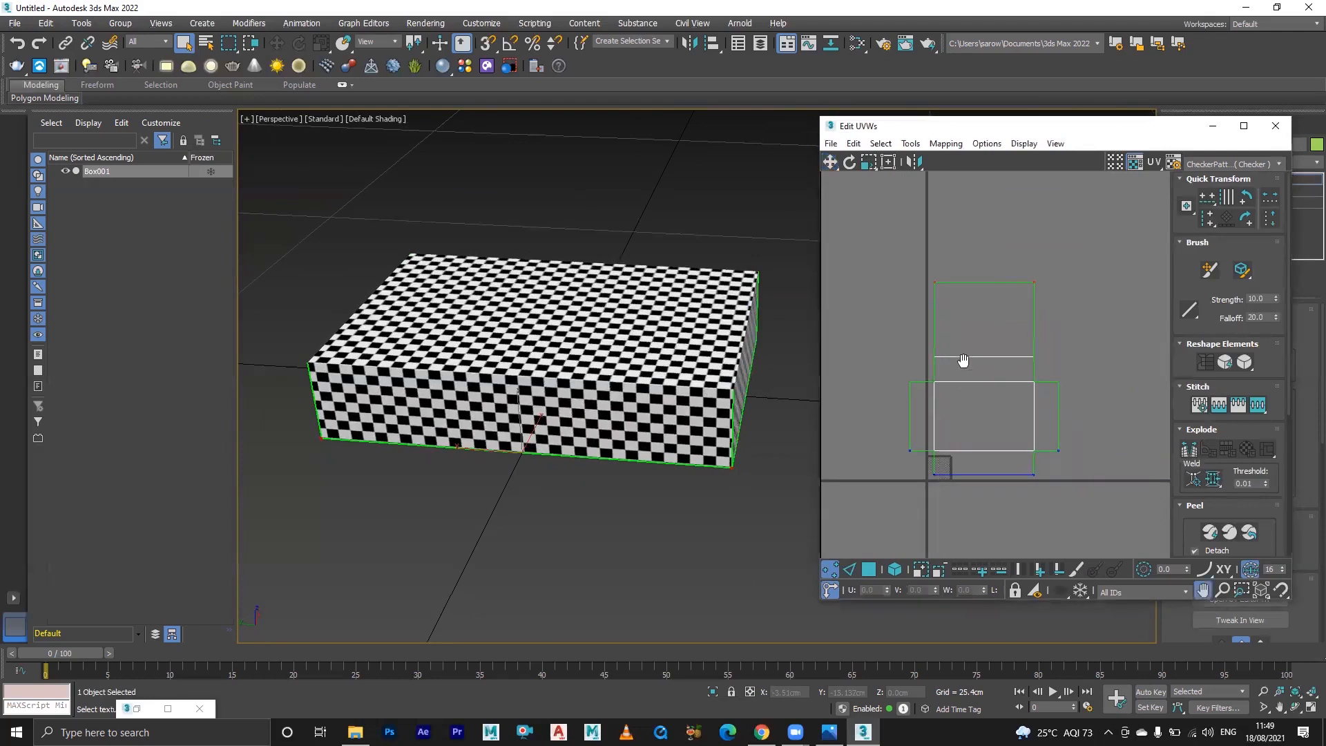
- Relax all UV vertices of the box layout with Relax By Polygon Angles, using 100 iterations and amount 0.1
drag(1098, 220, 869, 509)
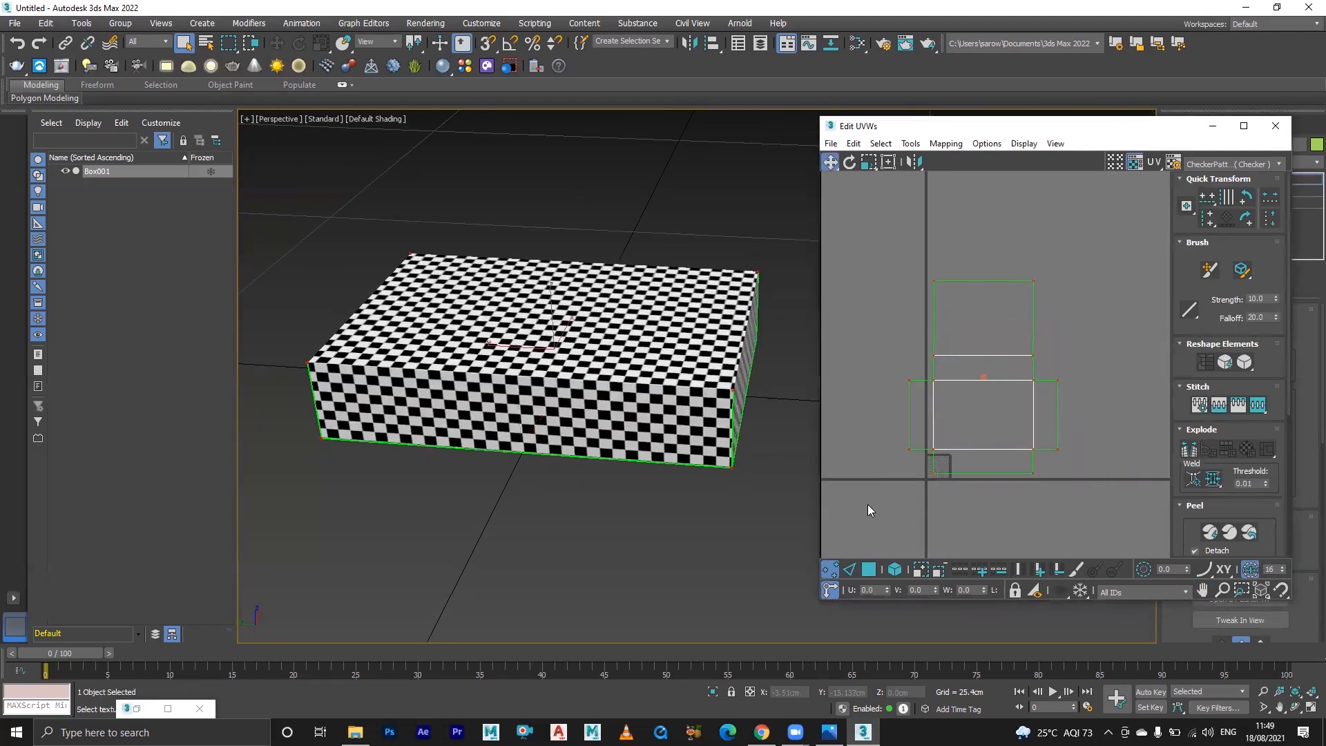
click(909, 147)
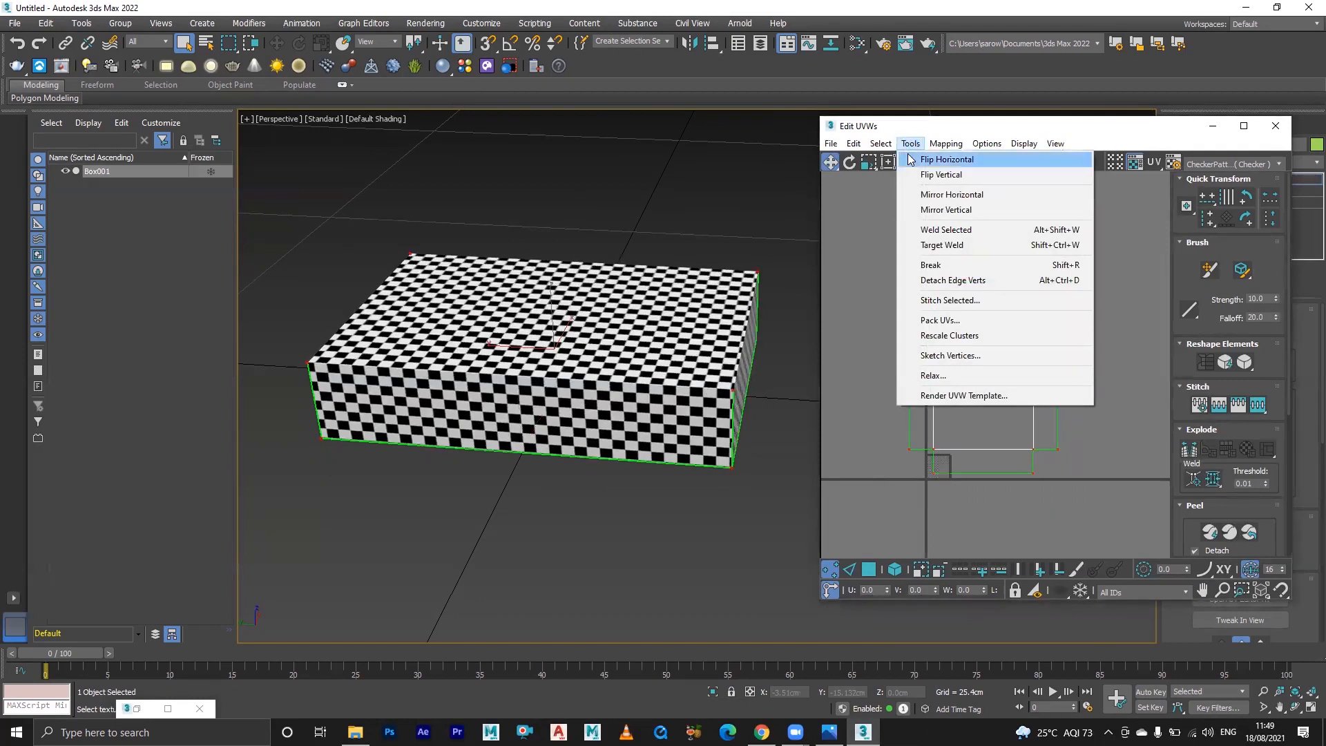
click(1011, 380)
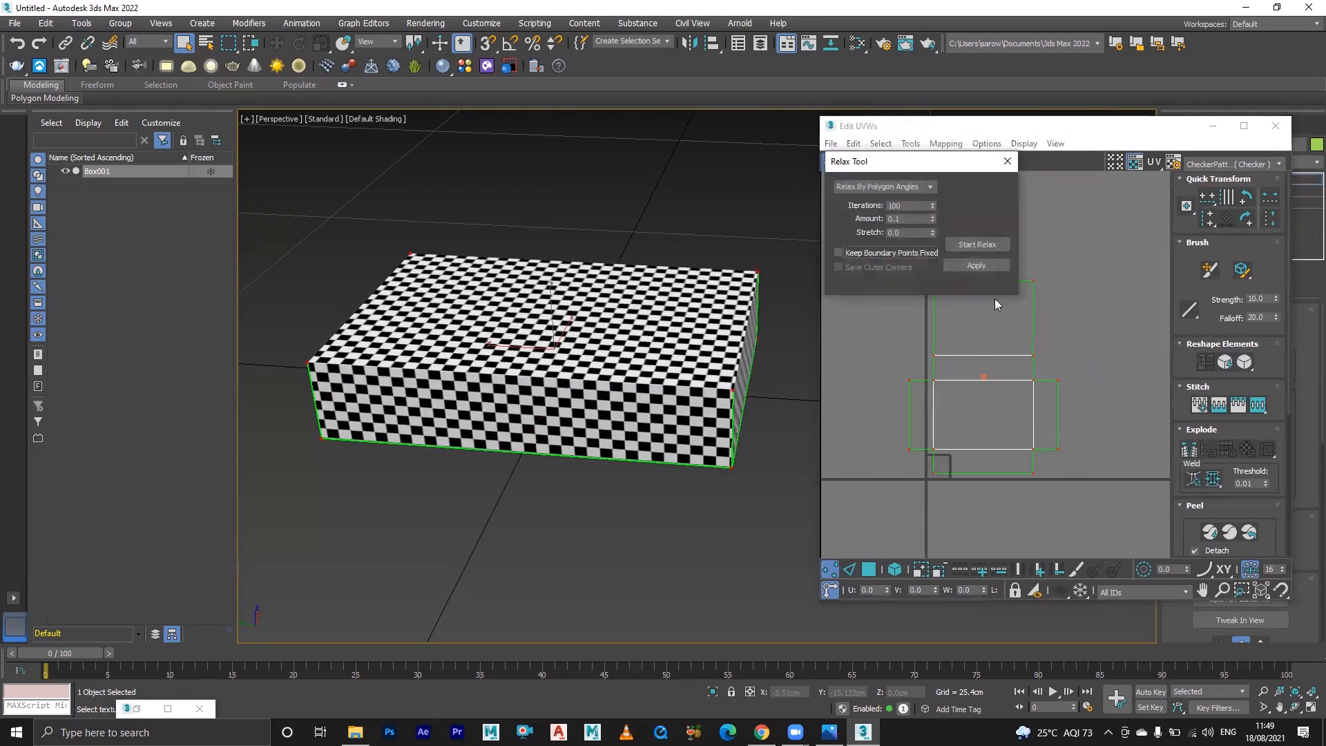
click(986, 248)
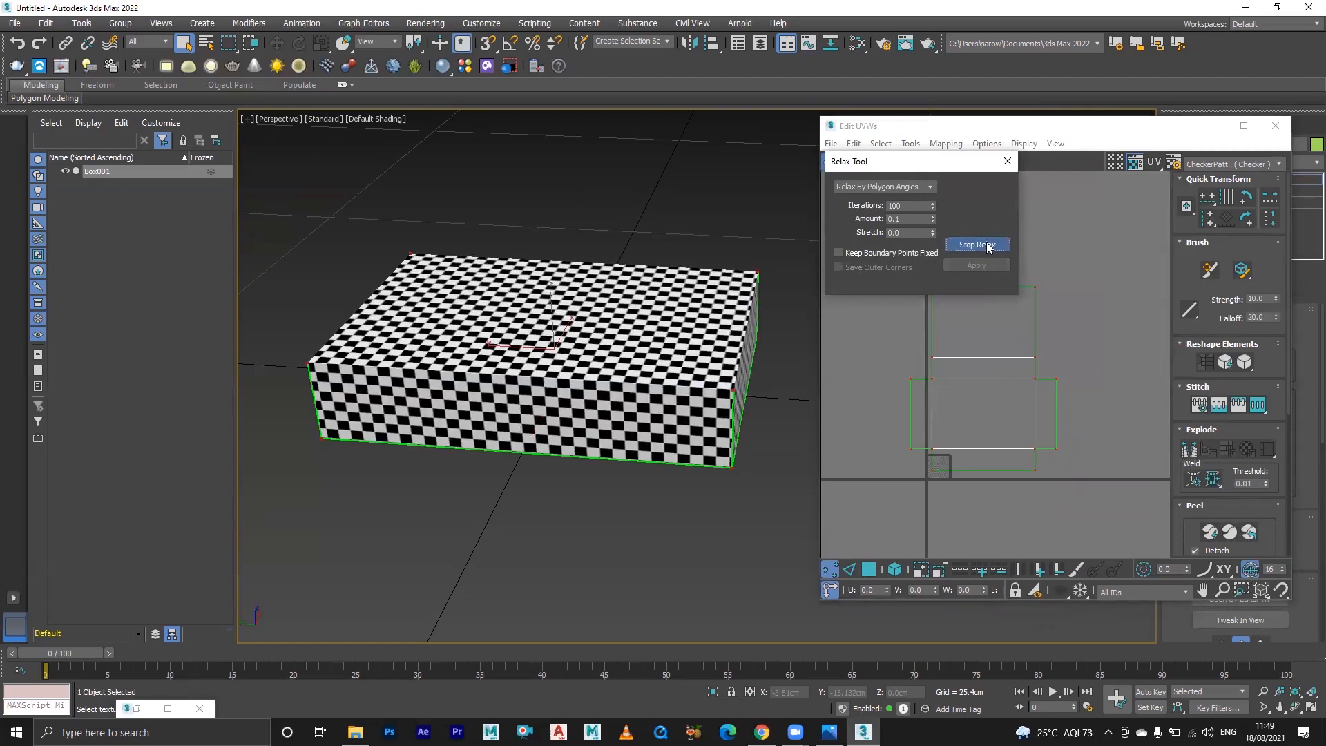
click(989, 246)
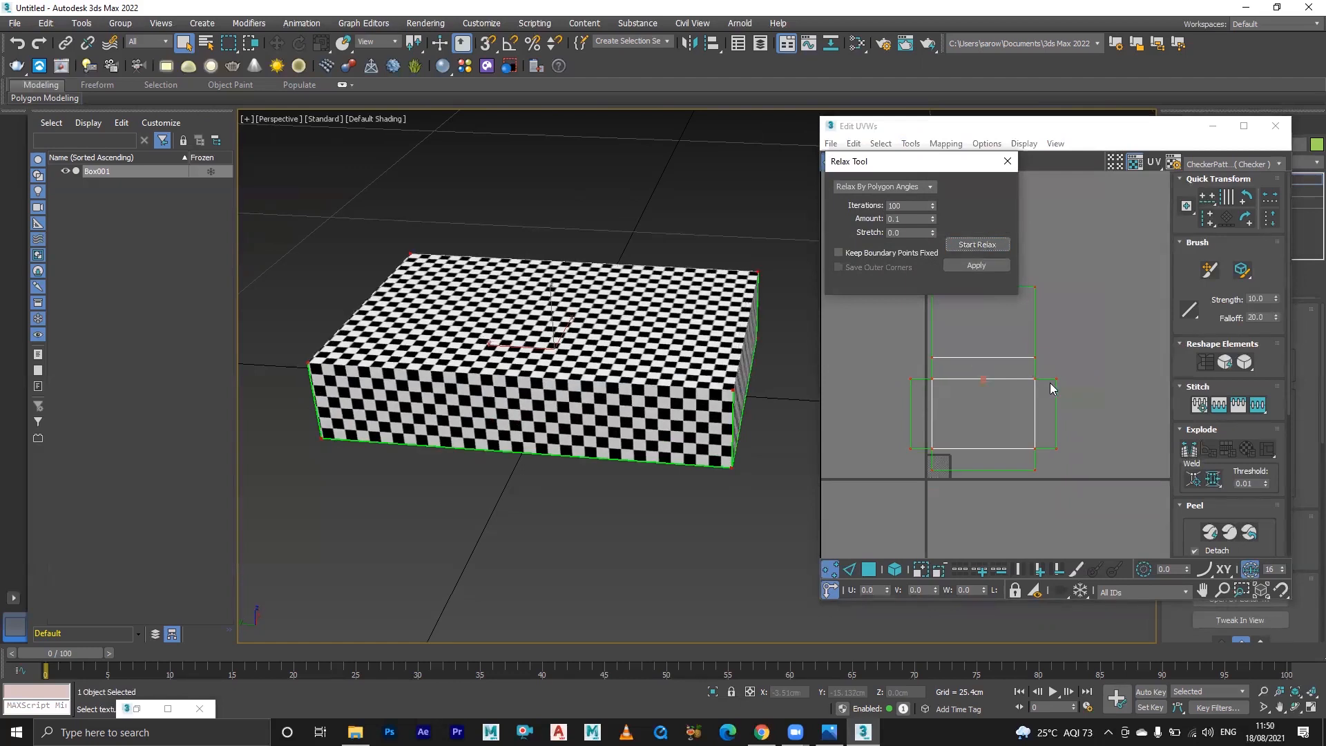
click(1007, 160)
- Deliberately distort the UV layout by moving several corner vertices of the central column inward, out of their rectangular arrangement
scroll(963, 366, up, 4)
scroll(926, 255, down, 1)
middle_drag(1071, 435, 997, 415)
scroll(1027, 355, down, 2)
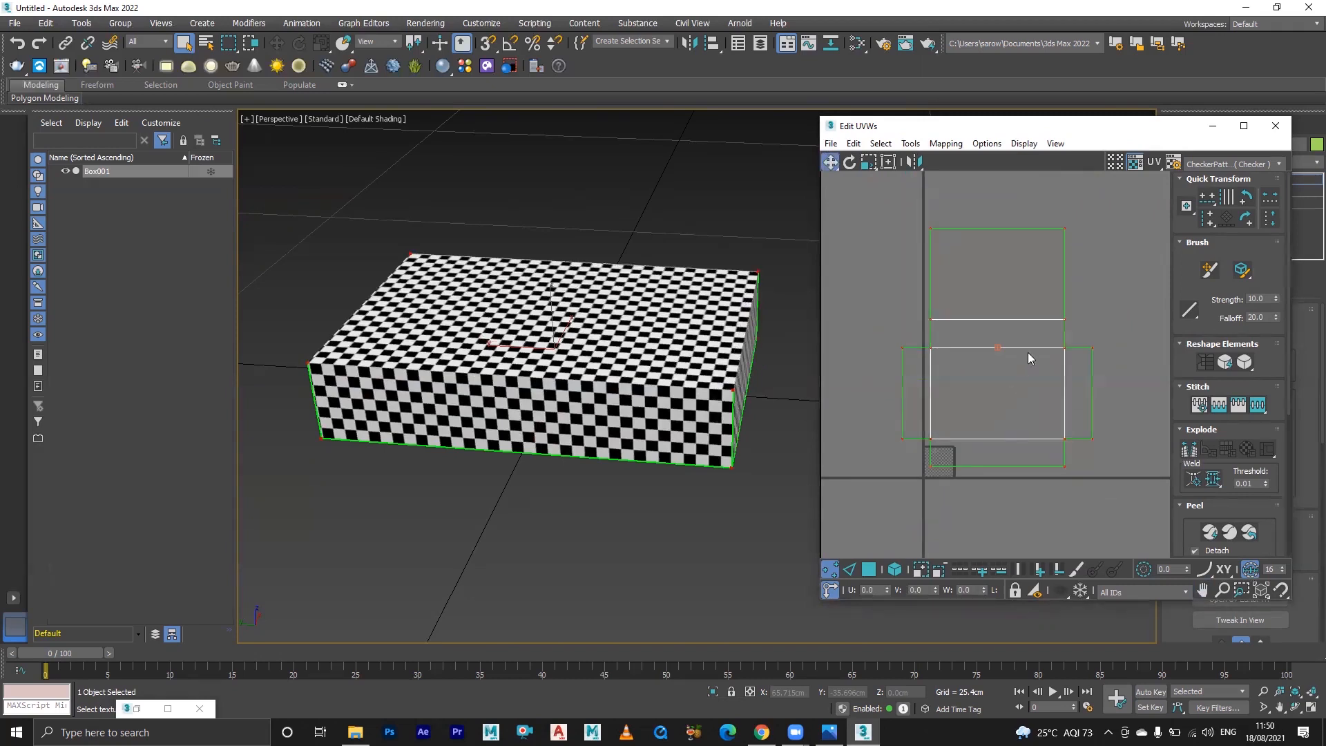
click(929, 262)
drag(1063, 234, 1017, 315)
click(1061, 393)
drag(1061, 434, 873, 504)
drag(930, 436, 965, 382)
- Select all vertices of the distorted UV layout and relax them by polygon angles until the faces regain their rectangular proportions
drag(1119, 228, 831, 509)
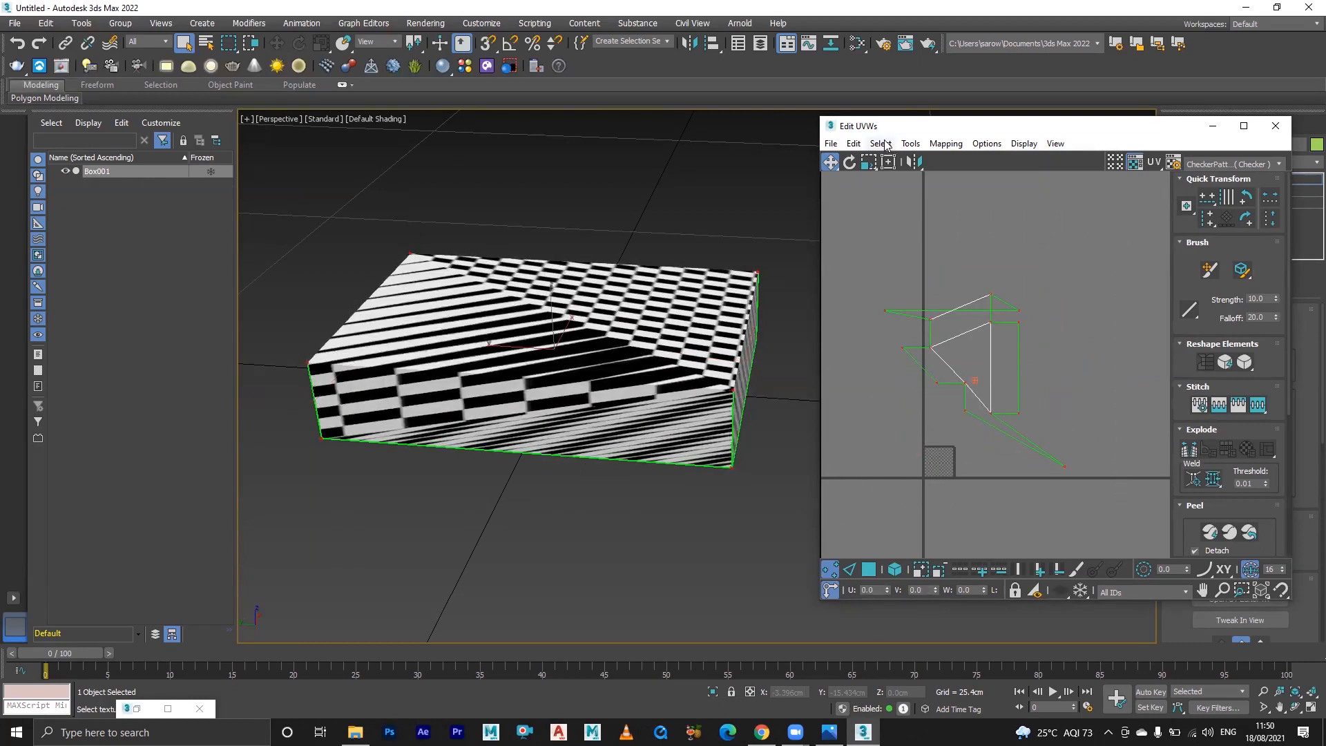
click(911, 144)
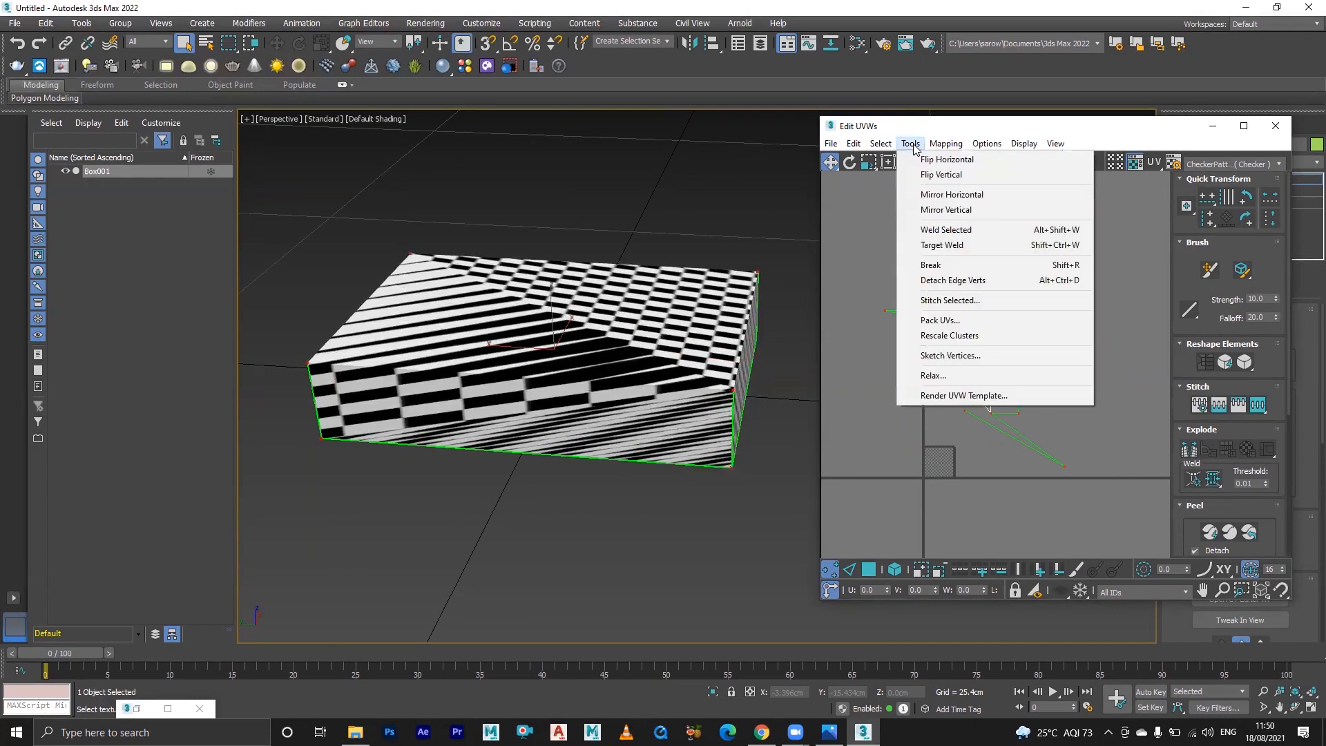
click(998, 376)
click(977, 246)
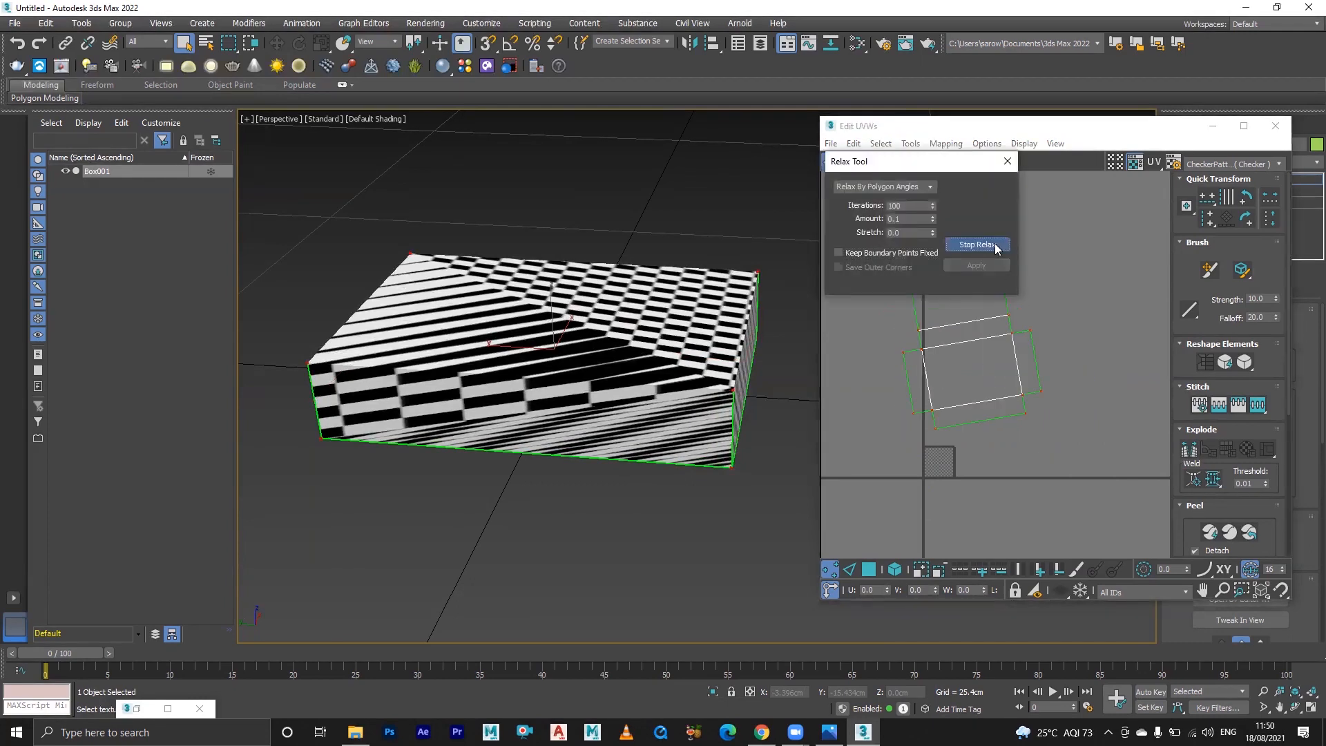
middle_drag(1027, 384, 1067, 461)
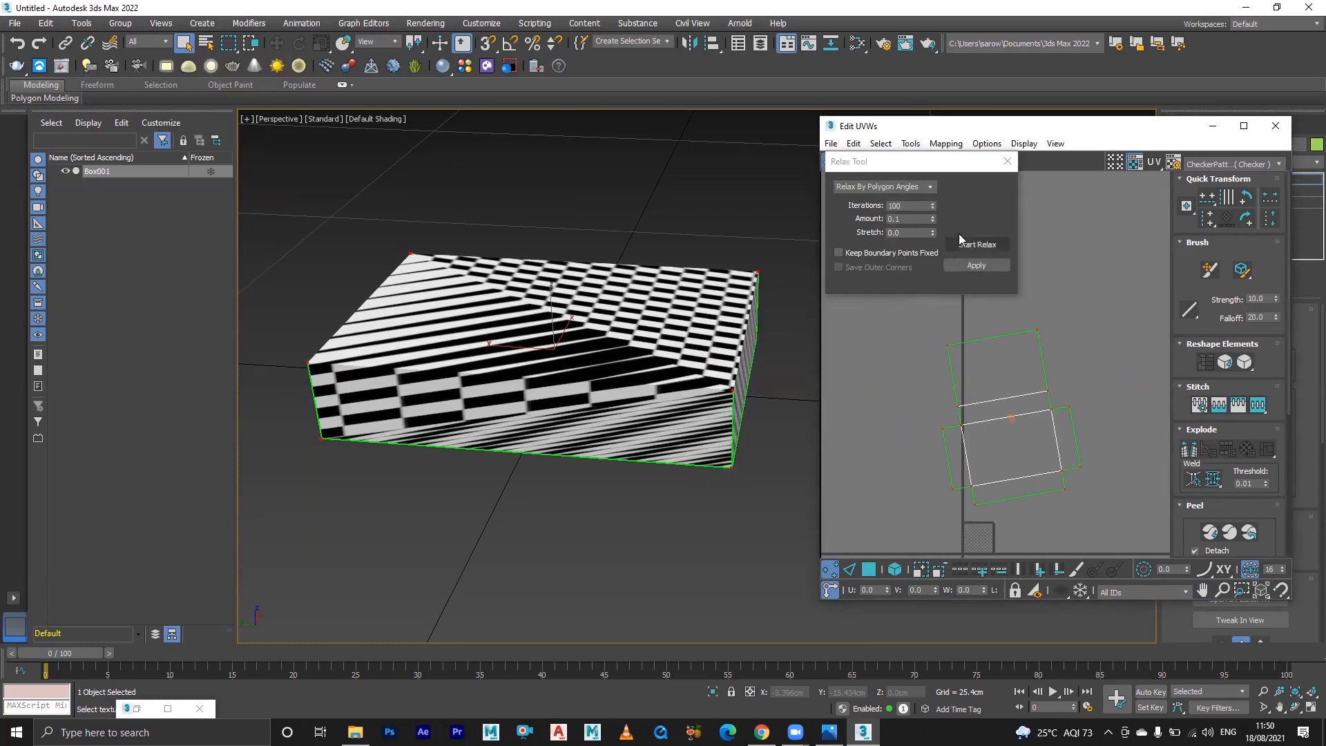
click(977, 245)
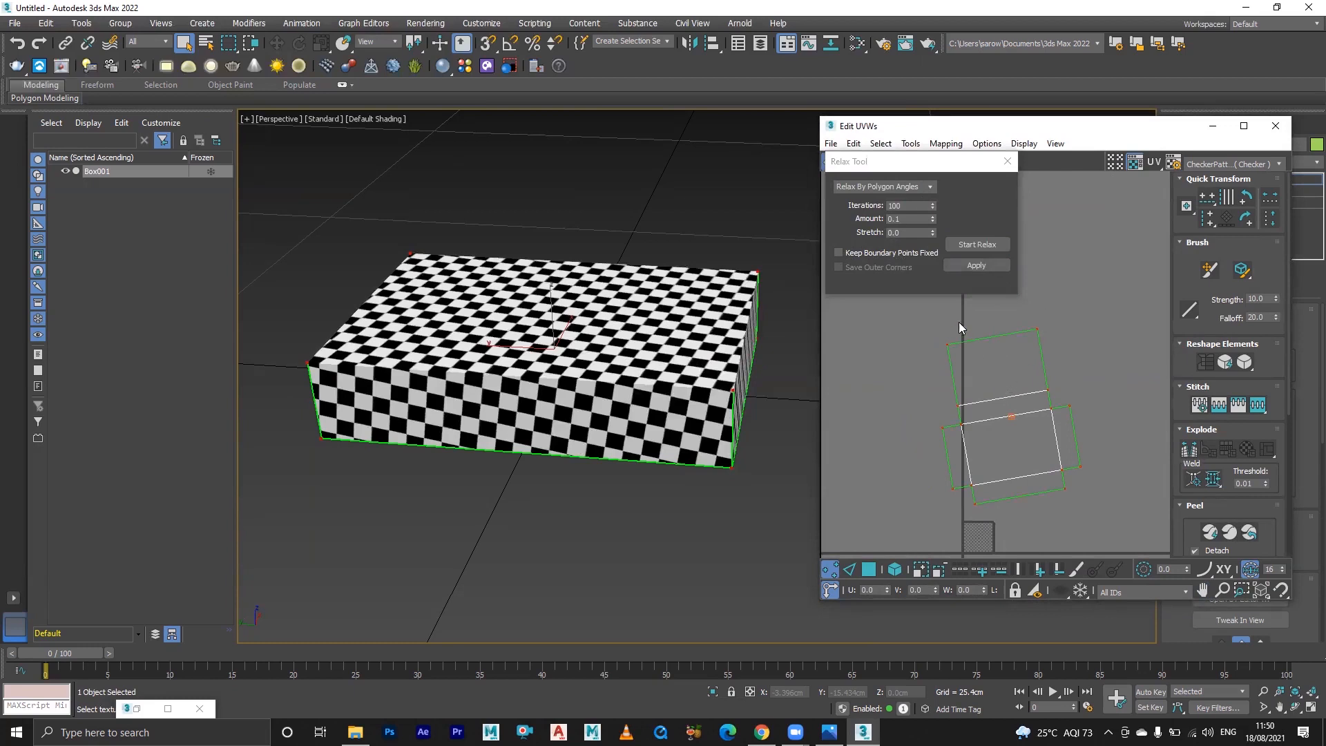
- Step back and forth through the recent UV edits to return to the upright, straightened box layout
key(ctrl+z)
key(ctrl+z)
key(ctrl+z)
key(ctrl+y)
key(ctrl+y)
key(ctrl+y)
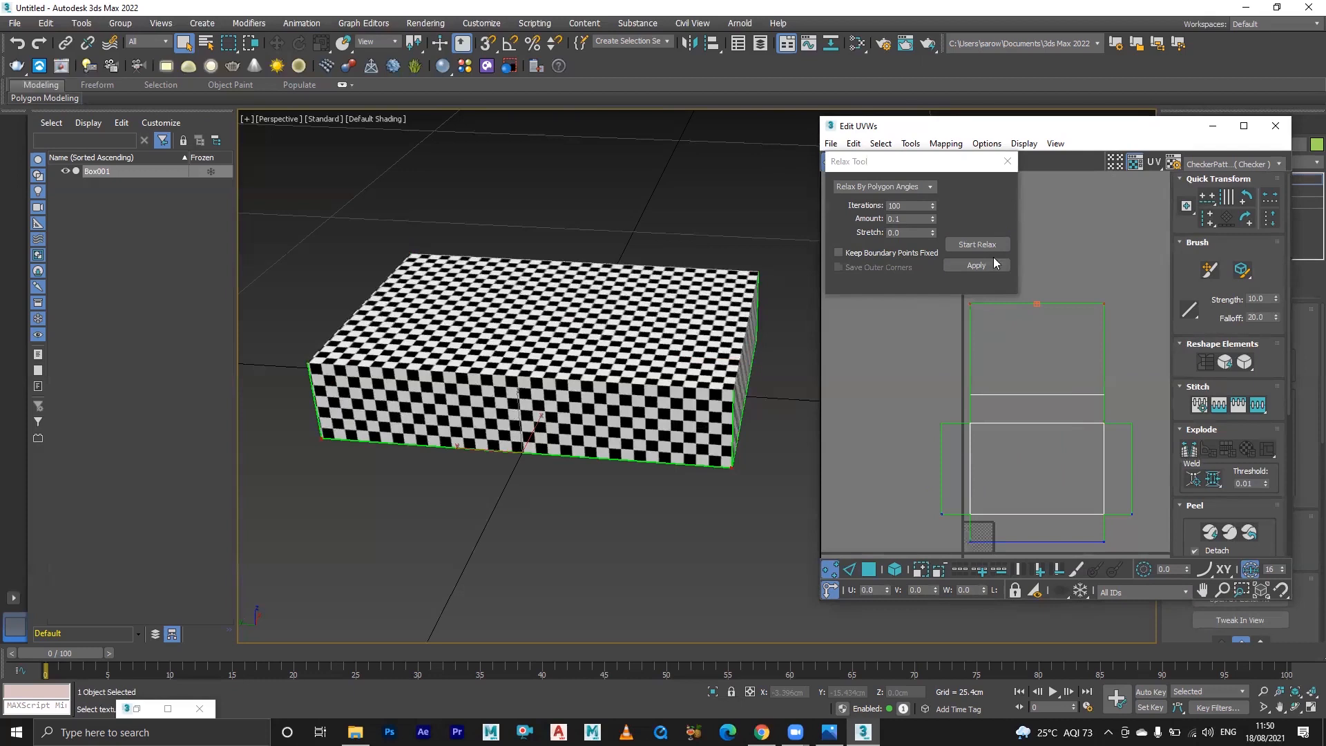
- Select all vertices of the box's UV layout, relax them by polygon angles, and close the Relax tool
click(988, 248)
drag(1130, 266, 916, 598)
drag(1144, 251, 856, 554)
click(1002, 243)
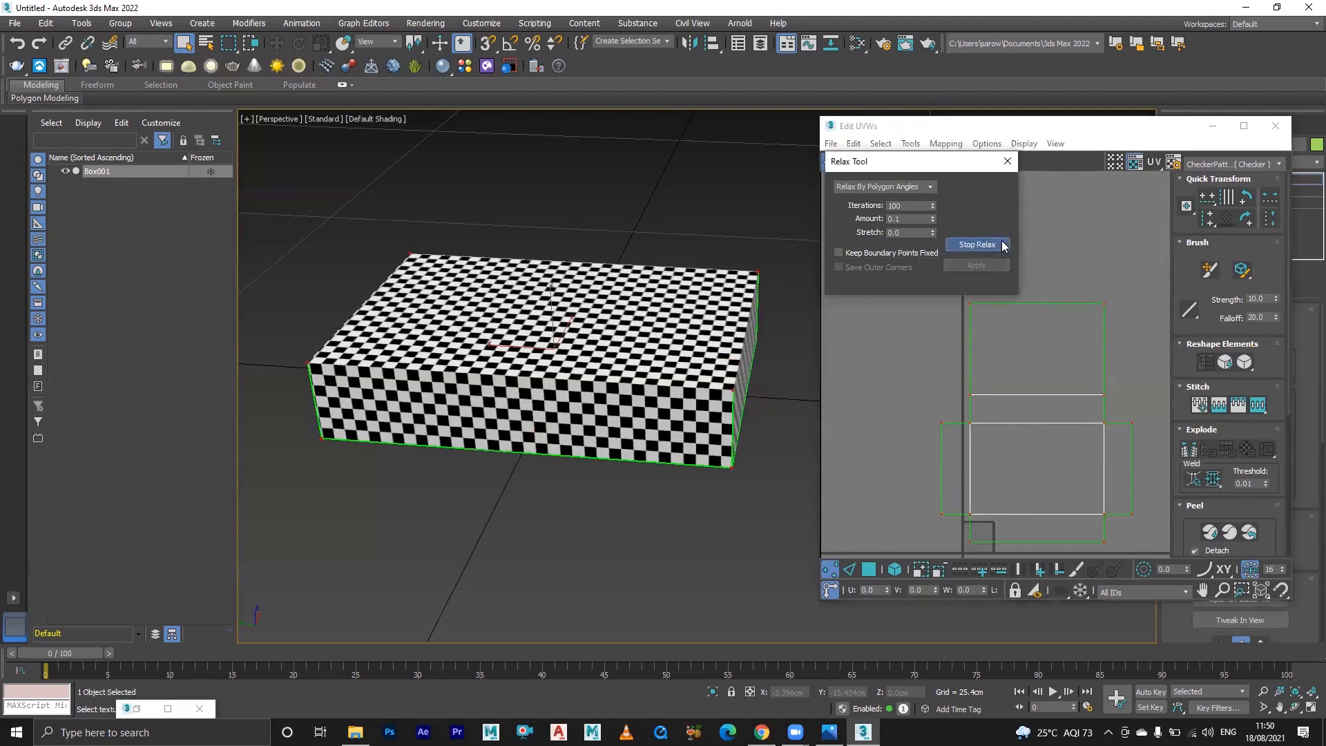
click(1012, 162)
- Examine how the unwrapped box layout sits relative to the UV tile in size and position
scroll(1059, 252, down, 3)
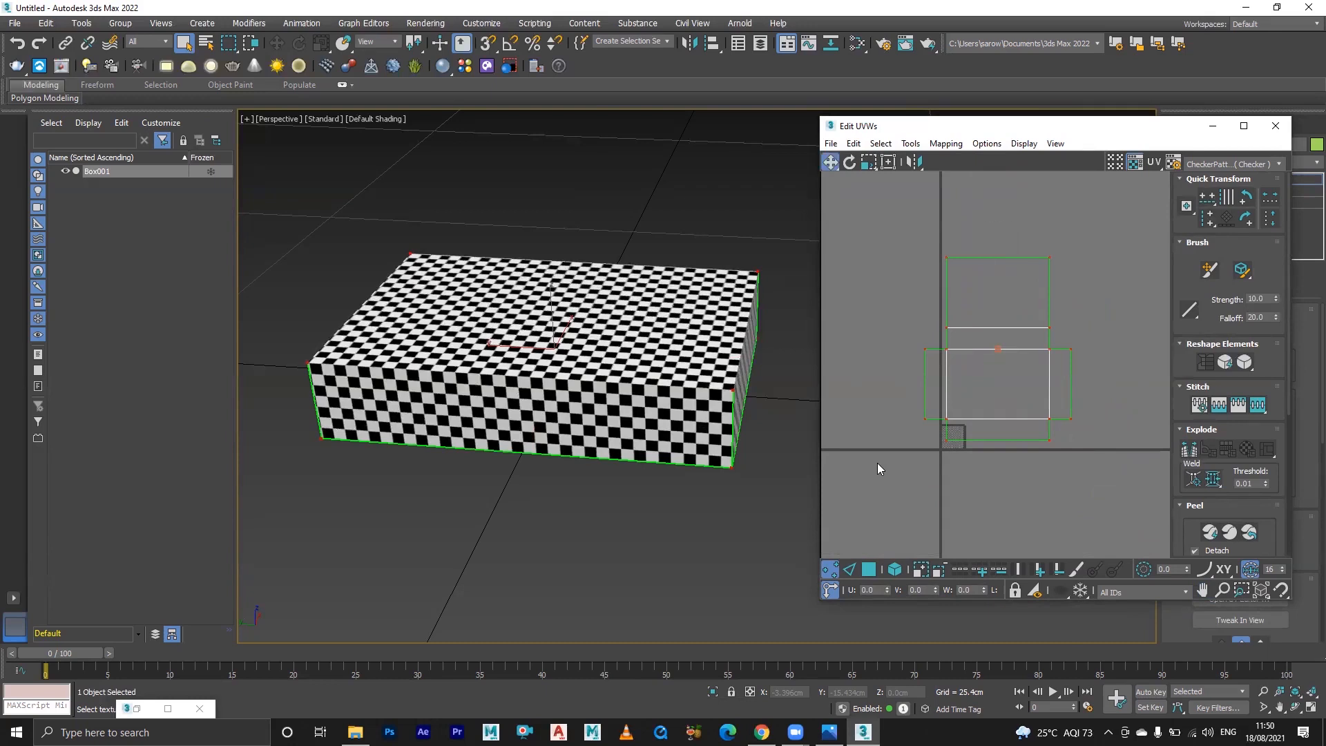
scroll(969, 446, up, 4)
scroll(970, 442, up, 2)
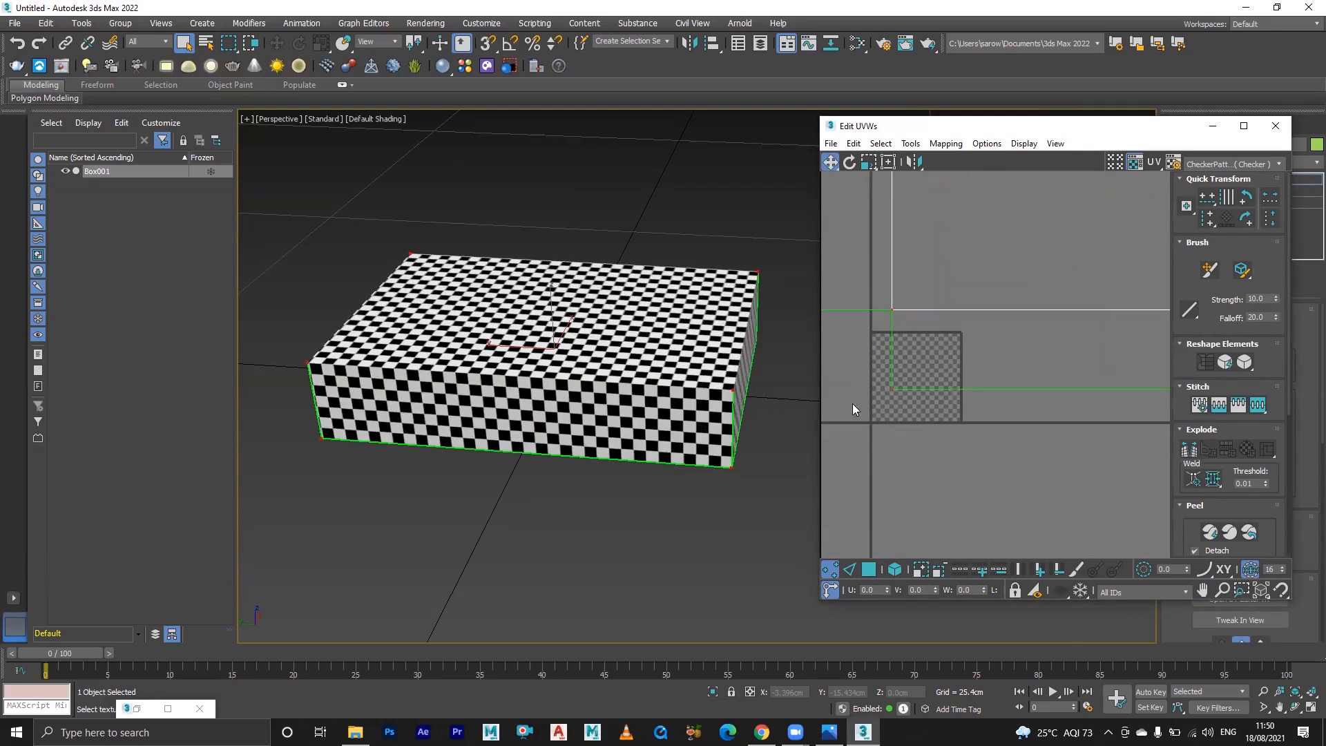
scroll(909, 387, down, 3)
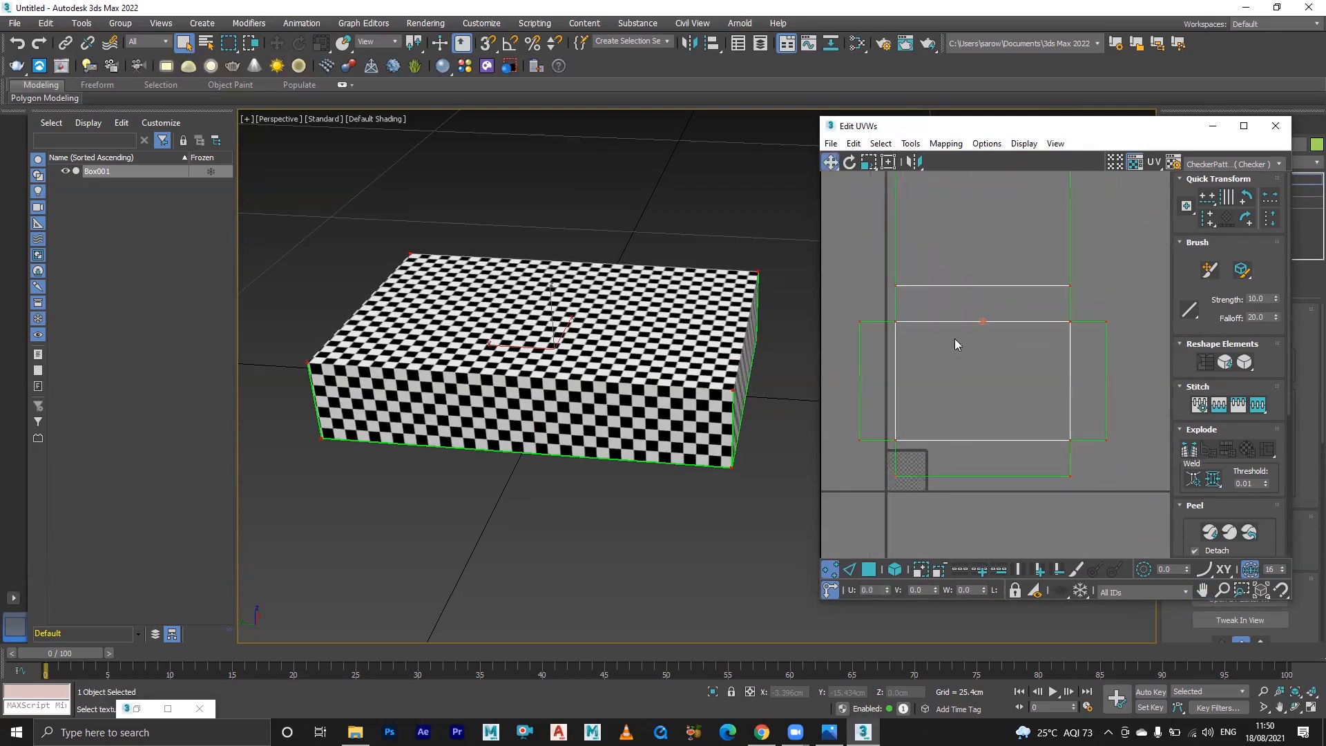
scroll(1043, 346, down, 1)
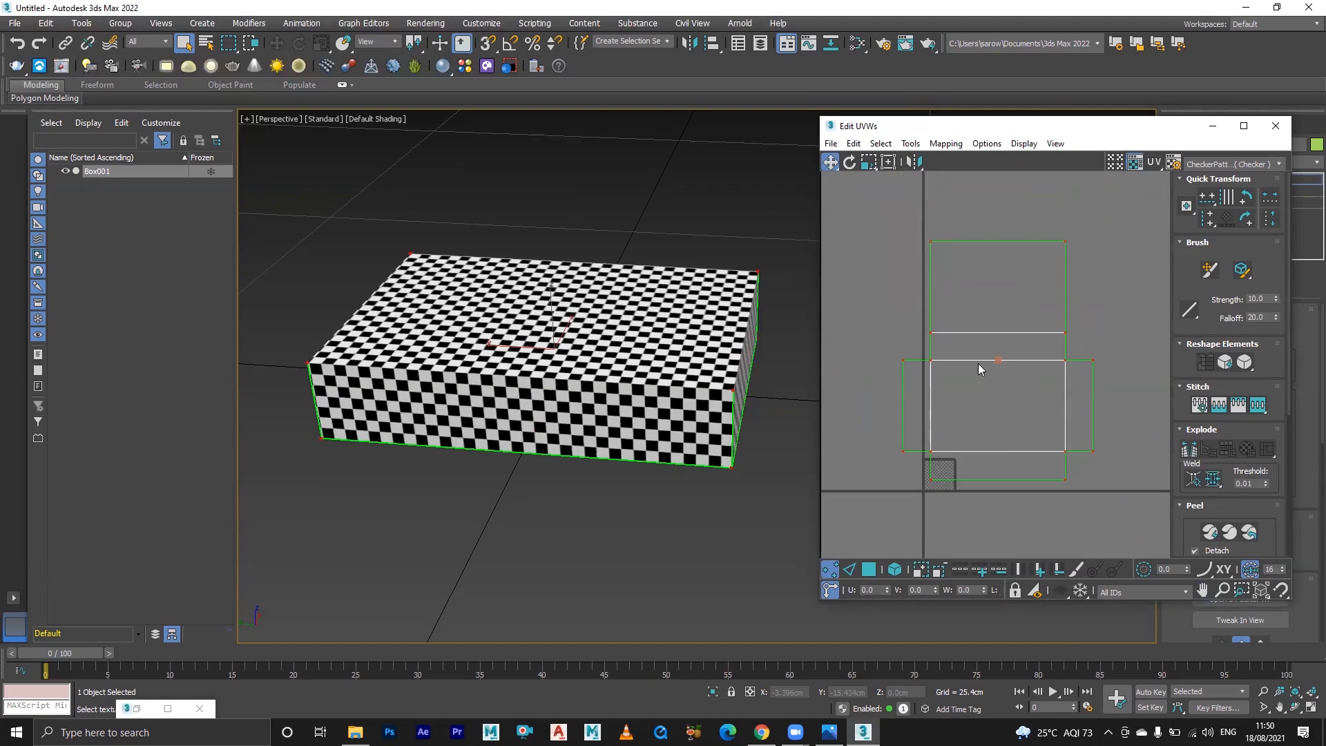
scroll(903, 442, up, 5)
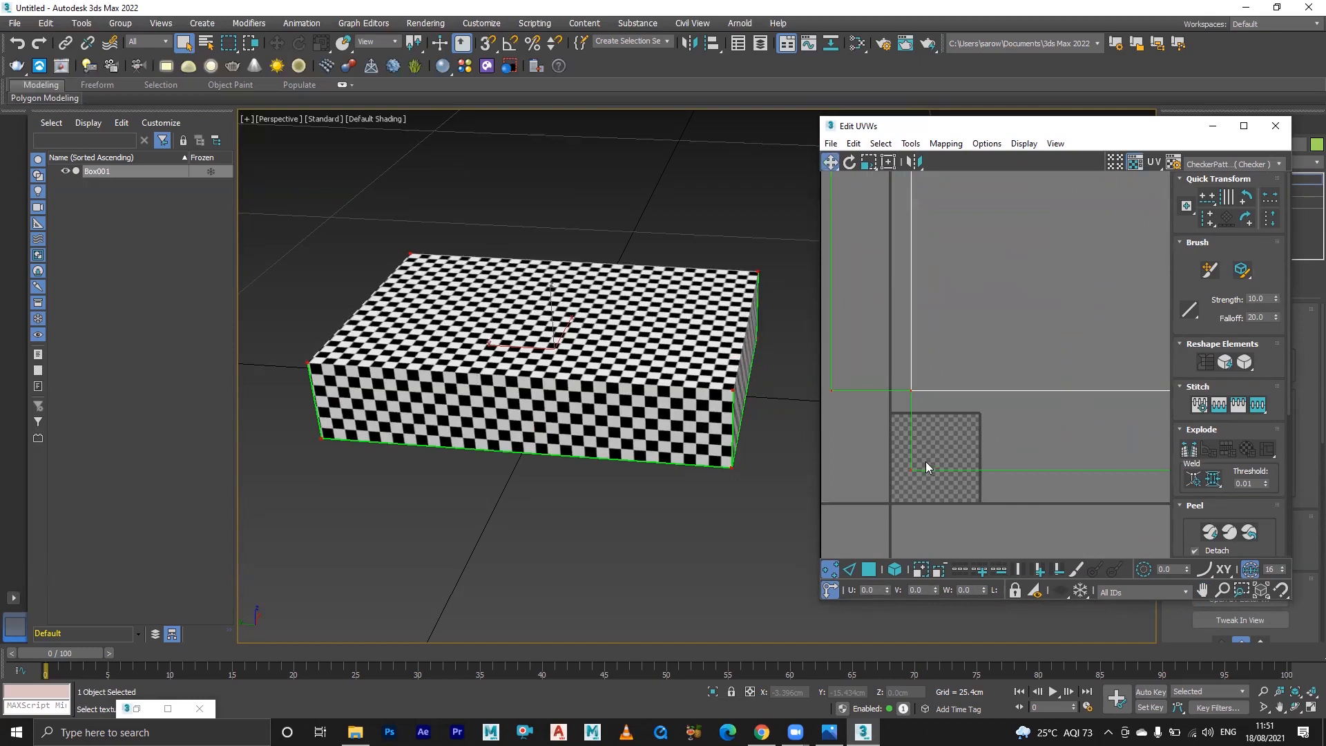
middle_drag(1005, 333, 1011, 366)
scroll(1011, 367, down, 3)
scroll(958, 469, up, 3)
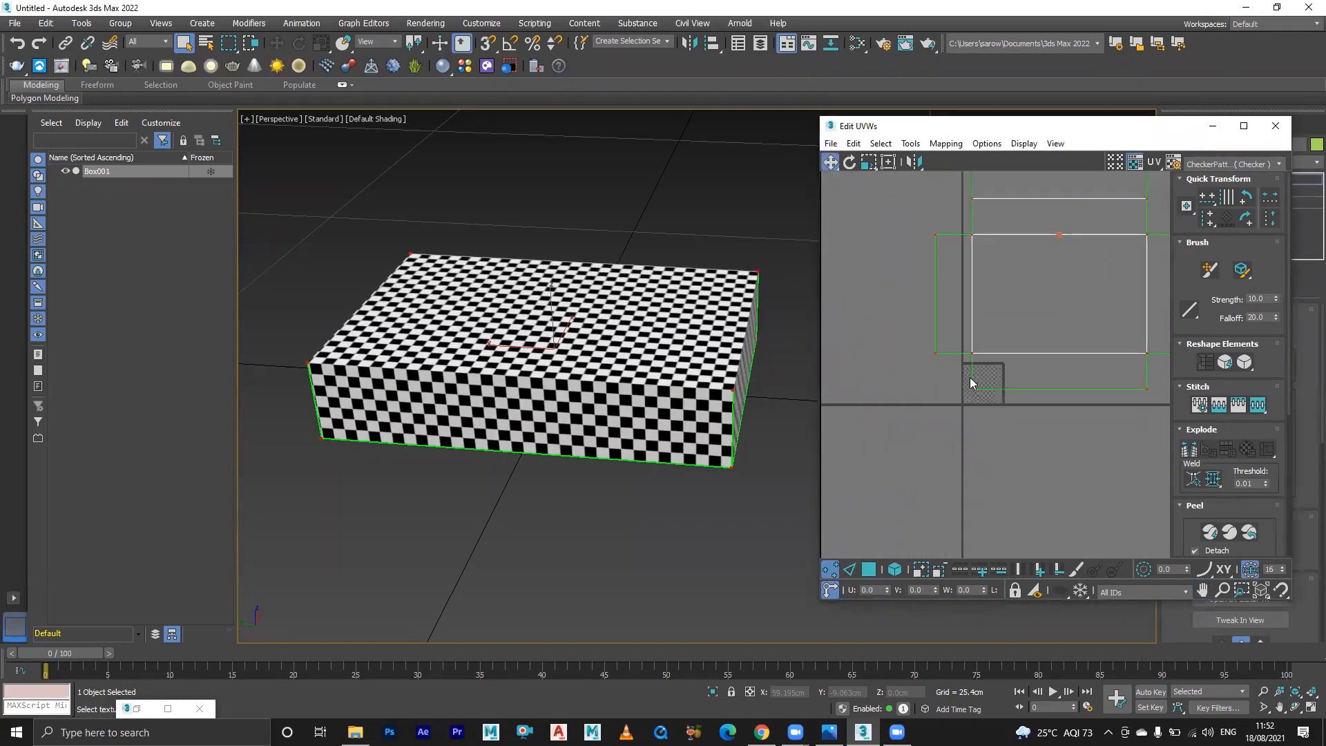
middle_drag(1005, 387, 935, 450)
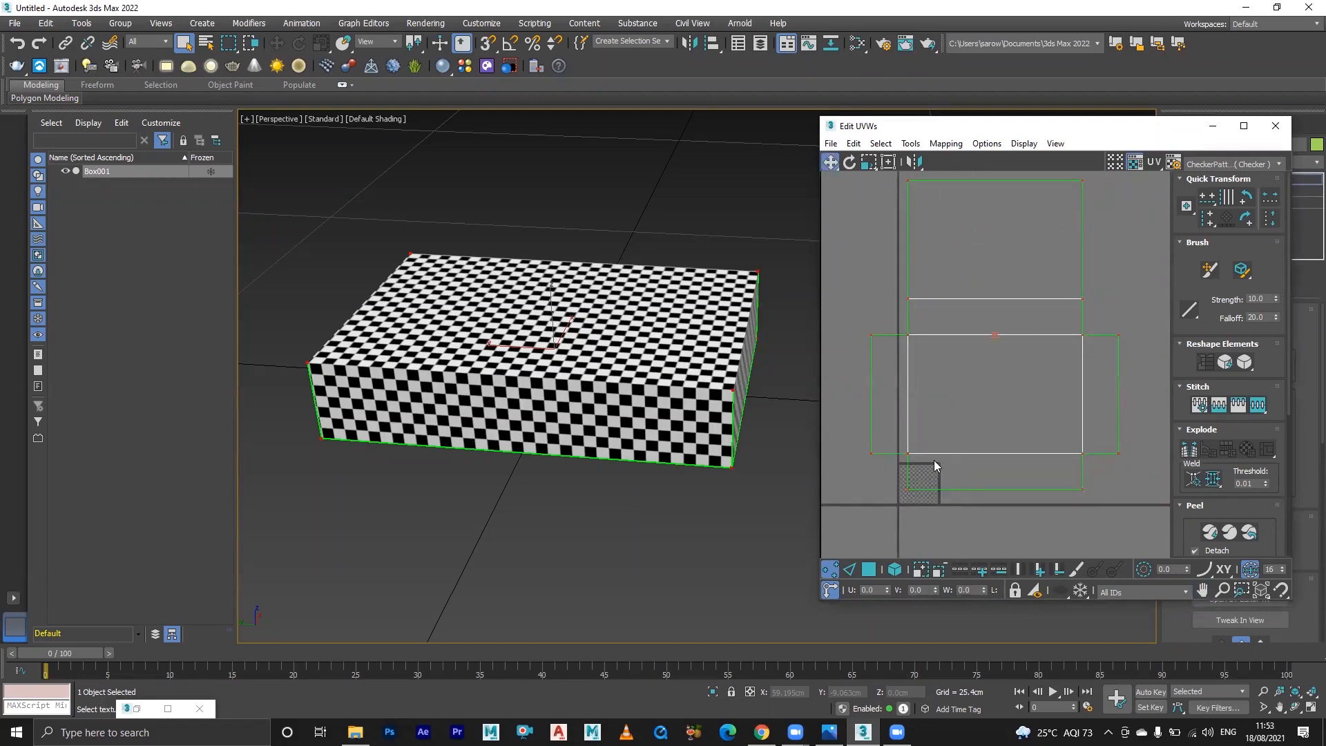
scroll(950, 496, up, 3)
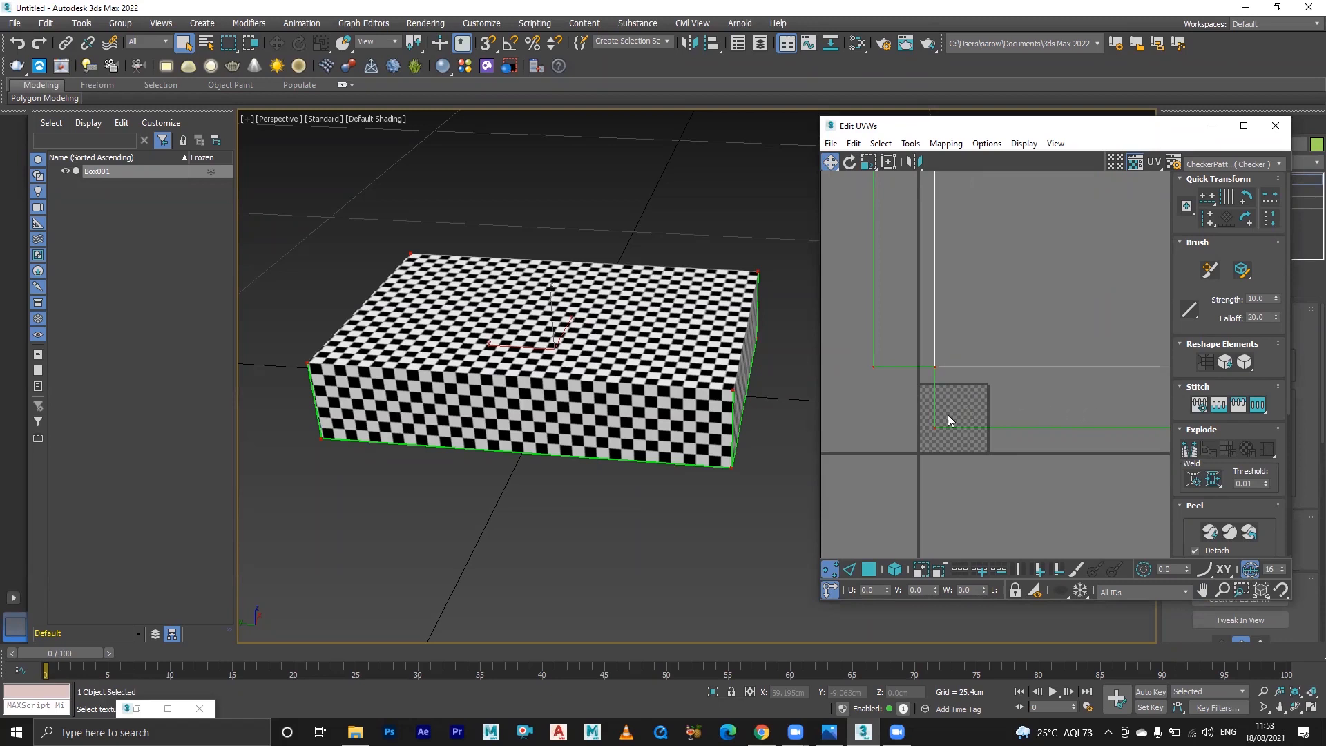
scroll(994, 431, down, 5)
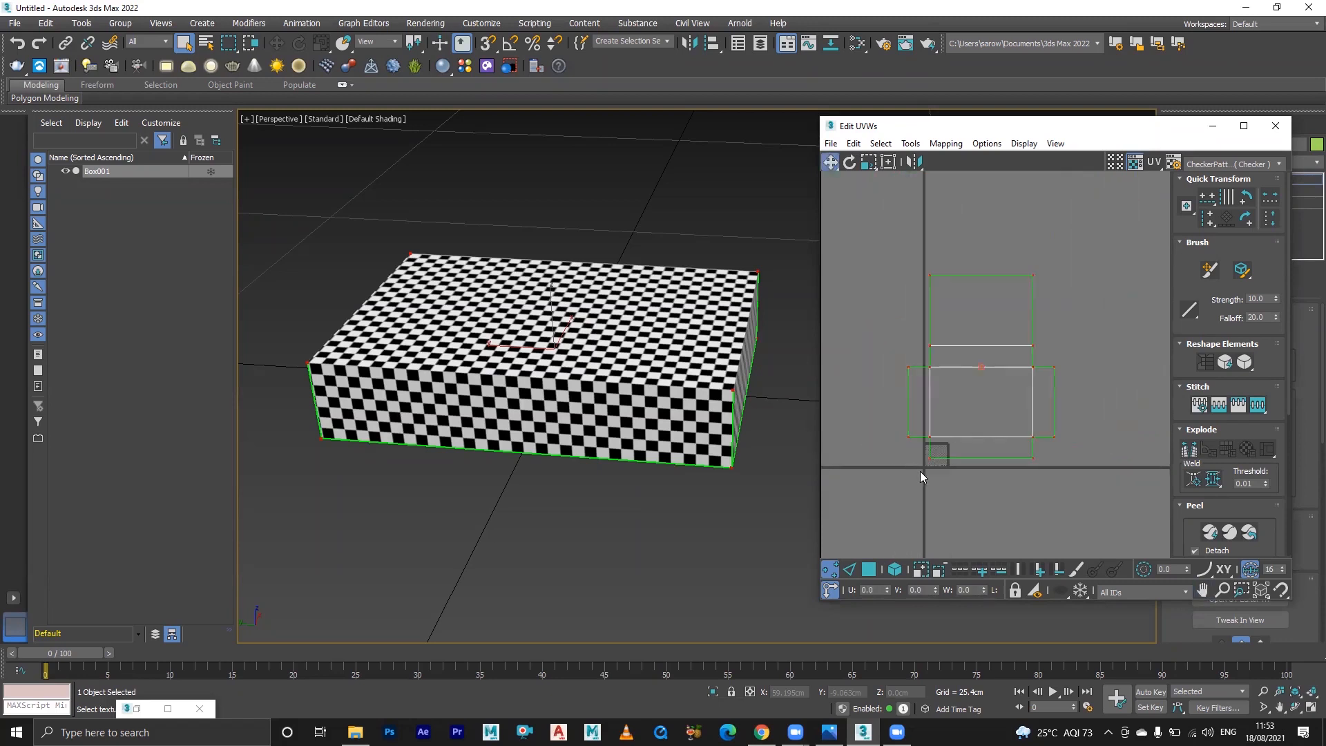
scroll(925, 462, up, 2)
scroll(951, 440, up, 4)
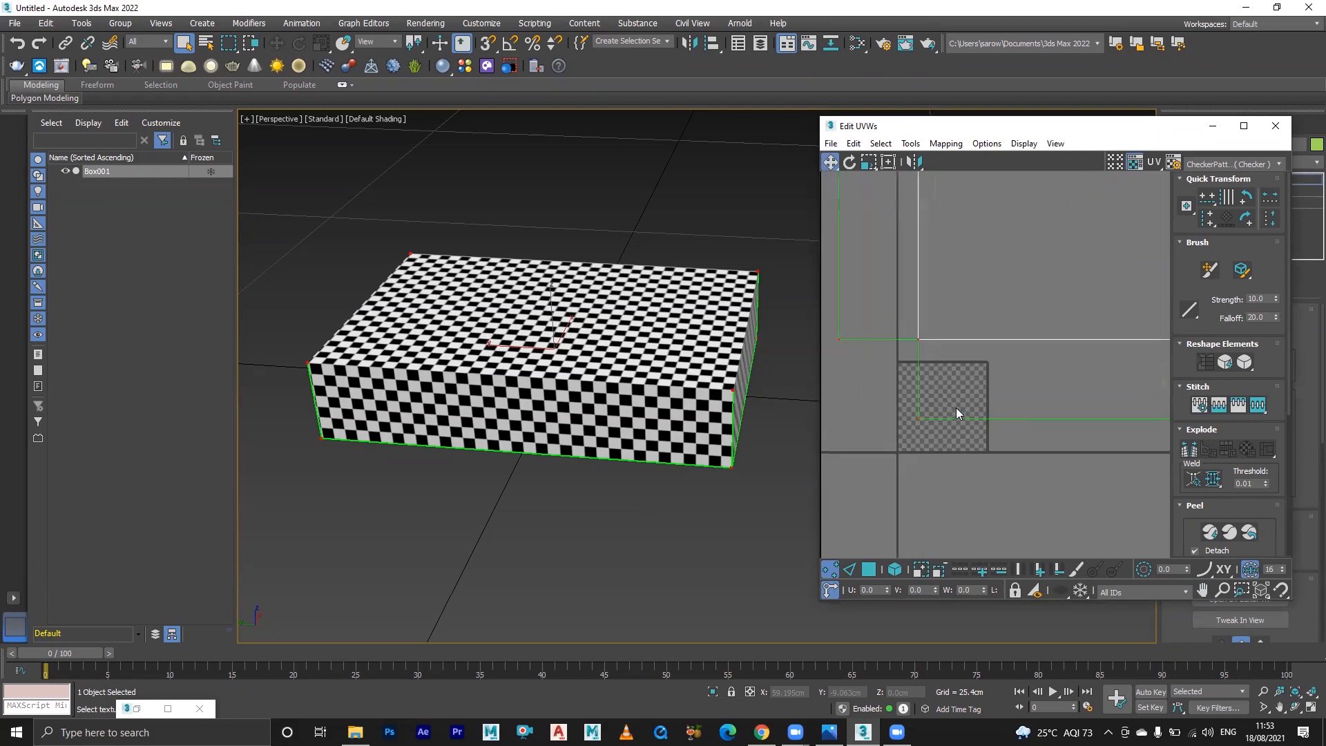
scroll(943, 404, down, 5)
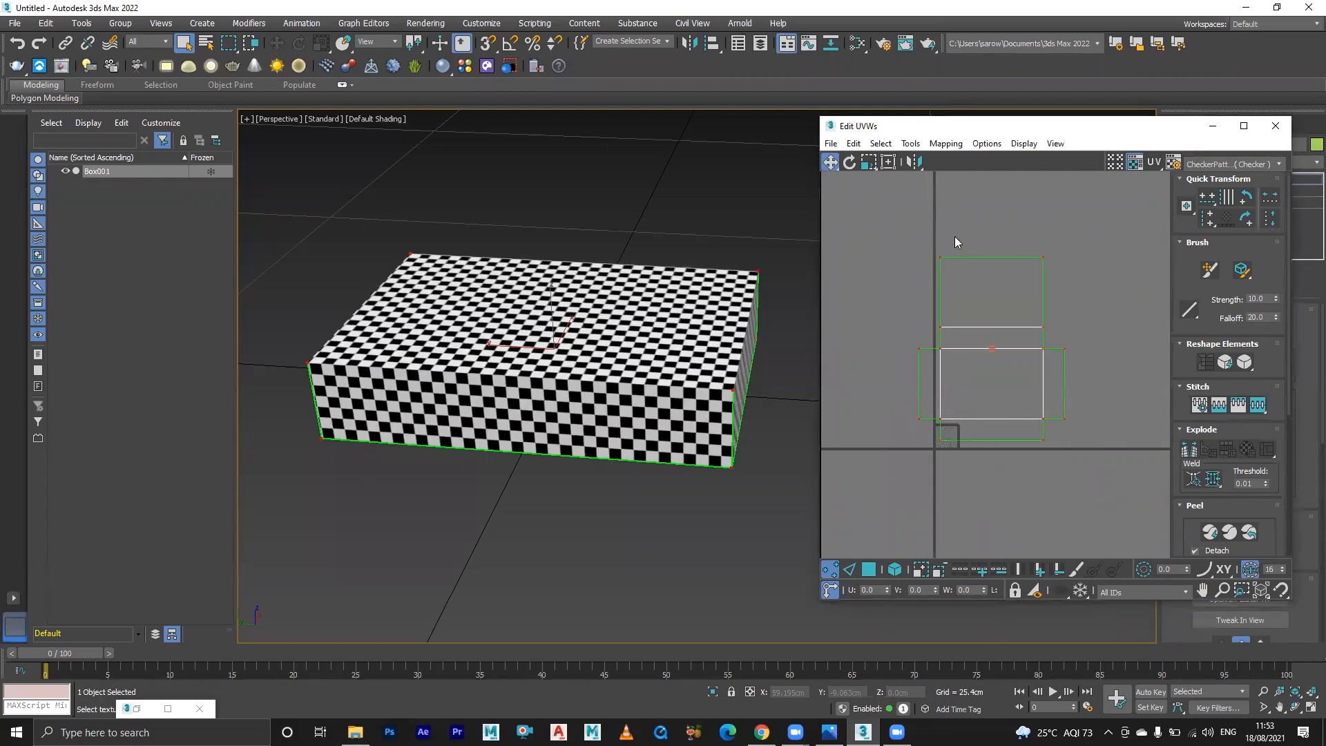
- Pack the UVs into the tile using Non-Convex packing with normalized and rescaled clusters
click(909, 143)
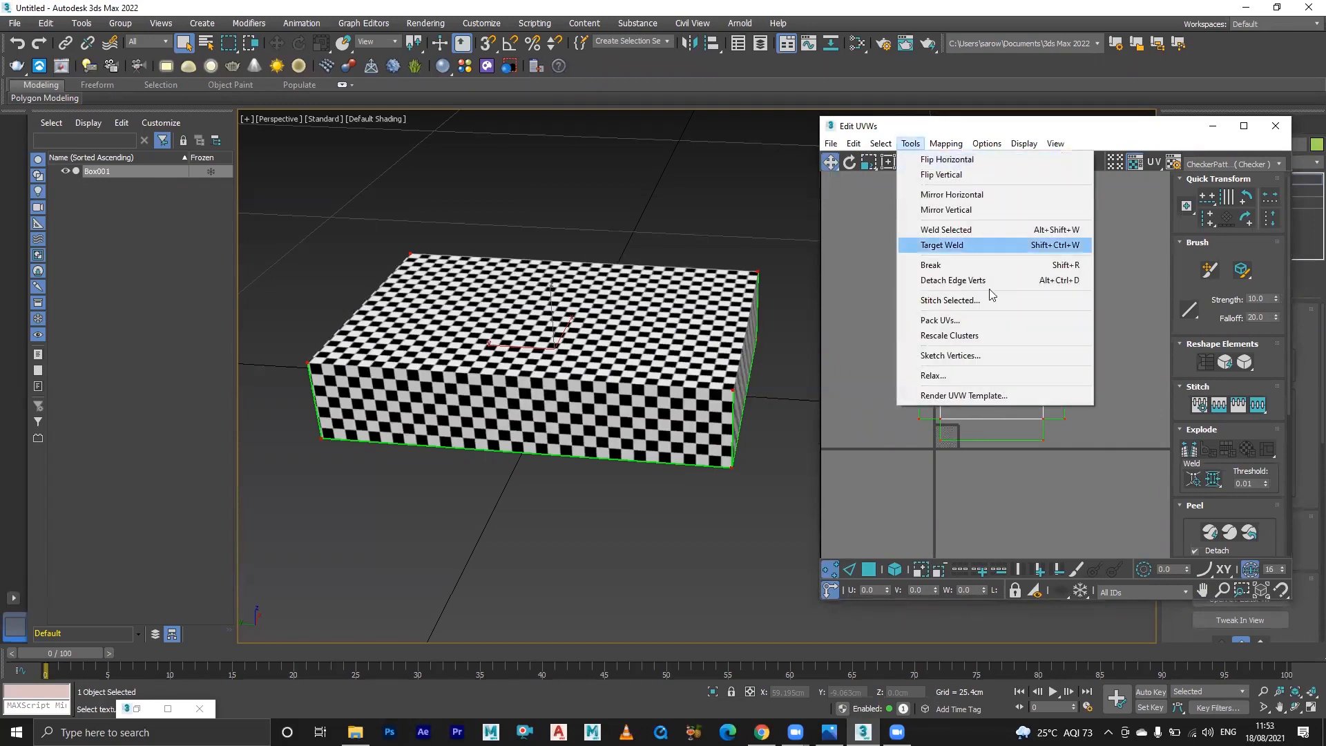
click(939, 320)
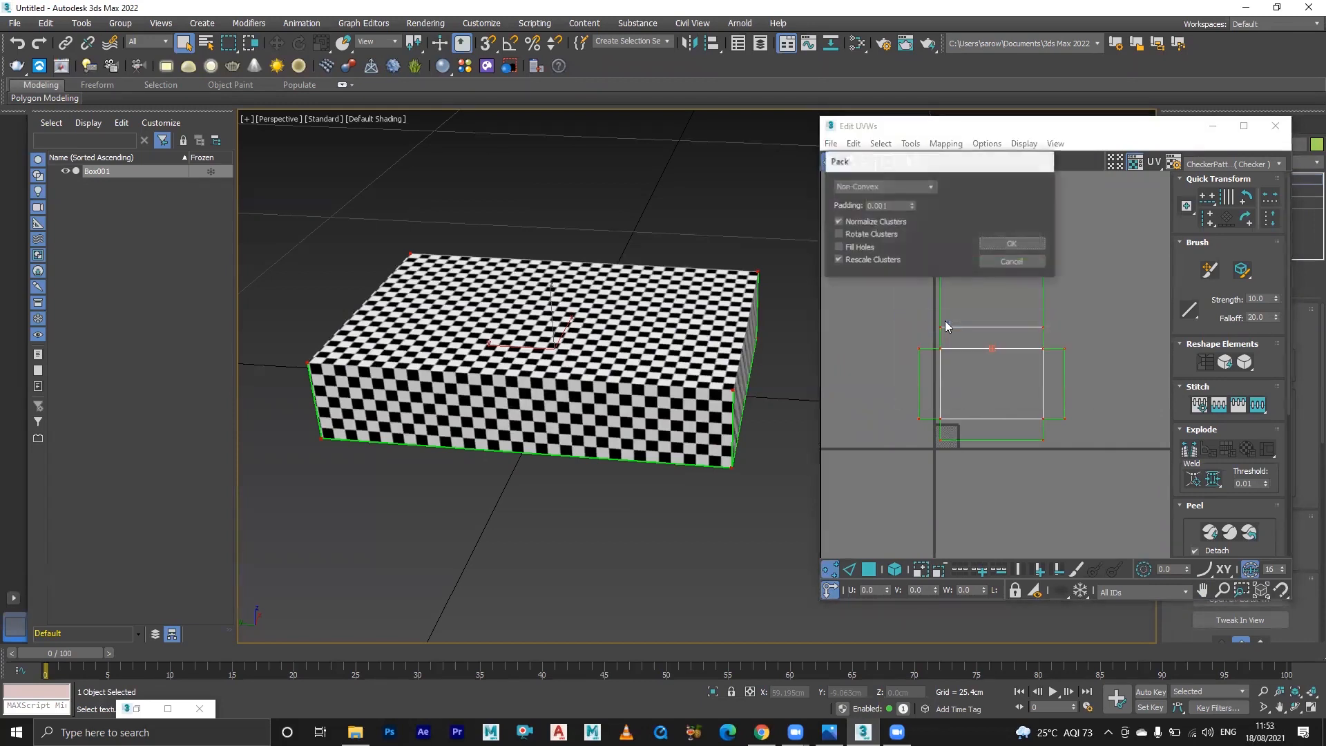
click(1011, 244)
scroll(967, 378, up, 5)
scroll(961, 364, up, 4)
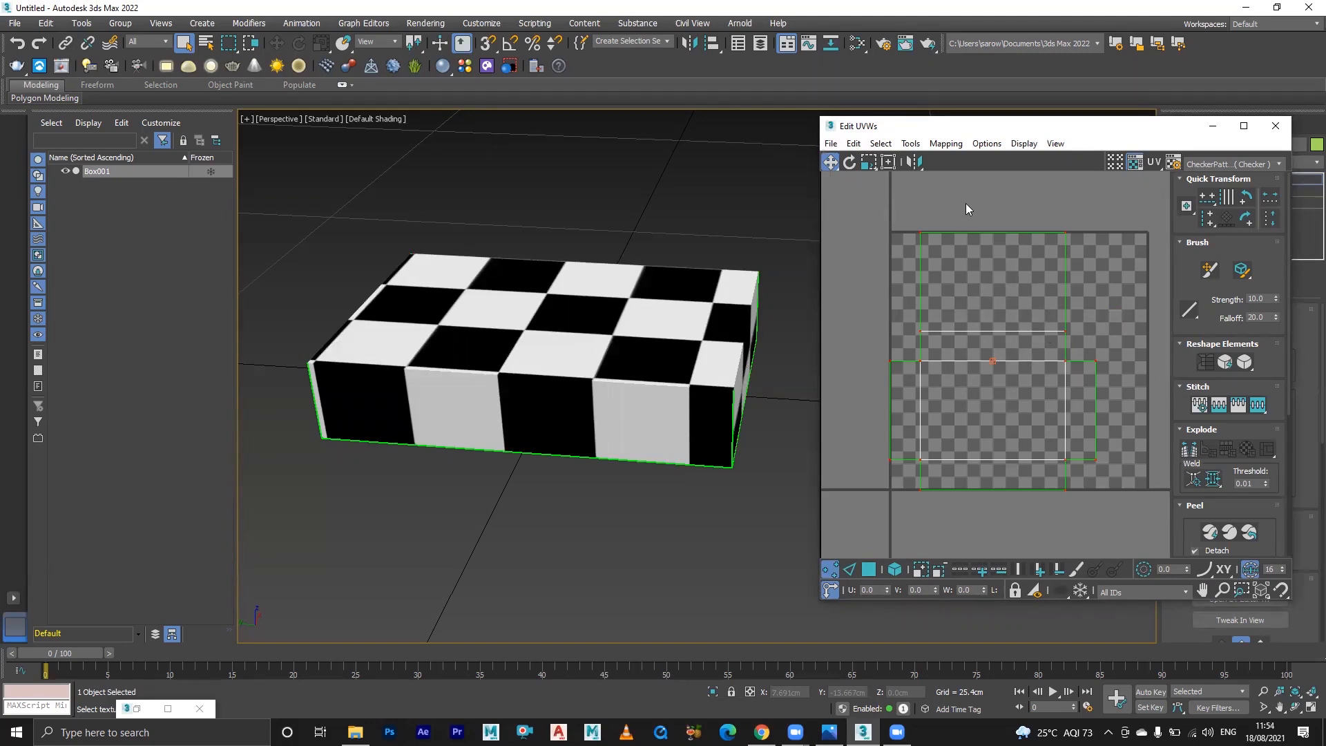
- Open the Render UVW Template settings and move the dialog clear of the UV layout
click(909, 144)
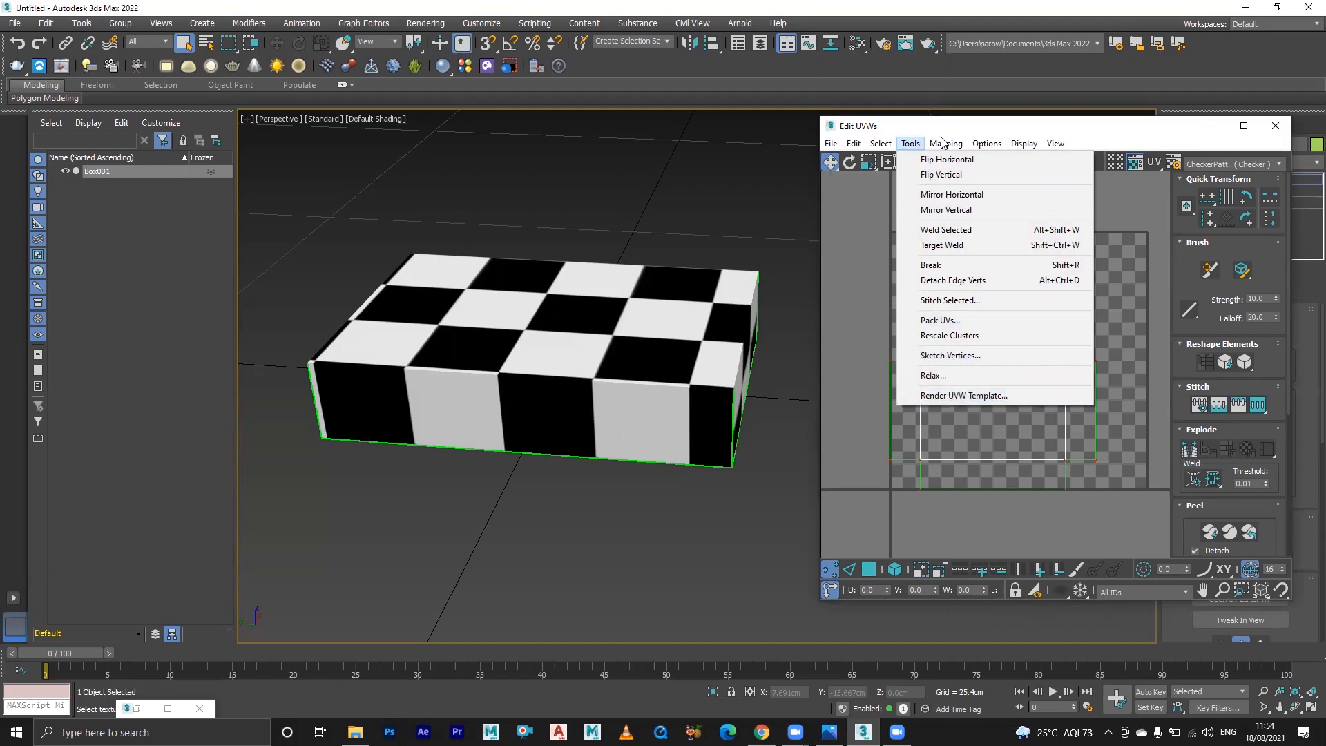
click(1037, 396)
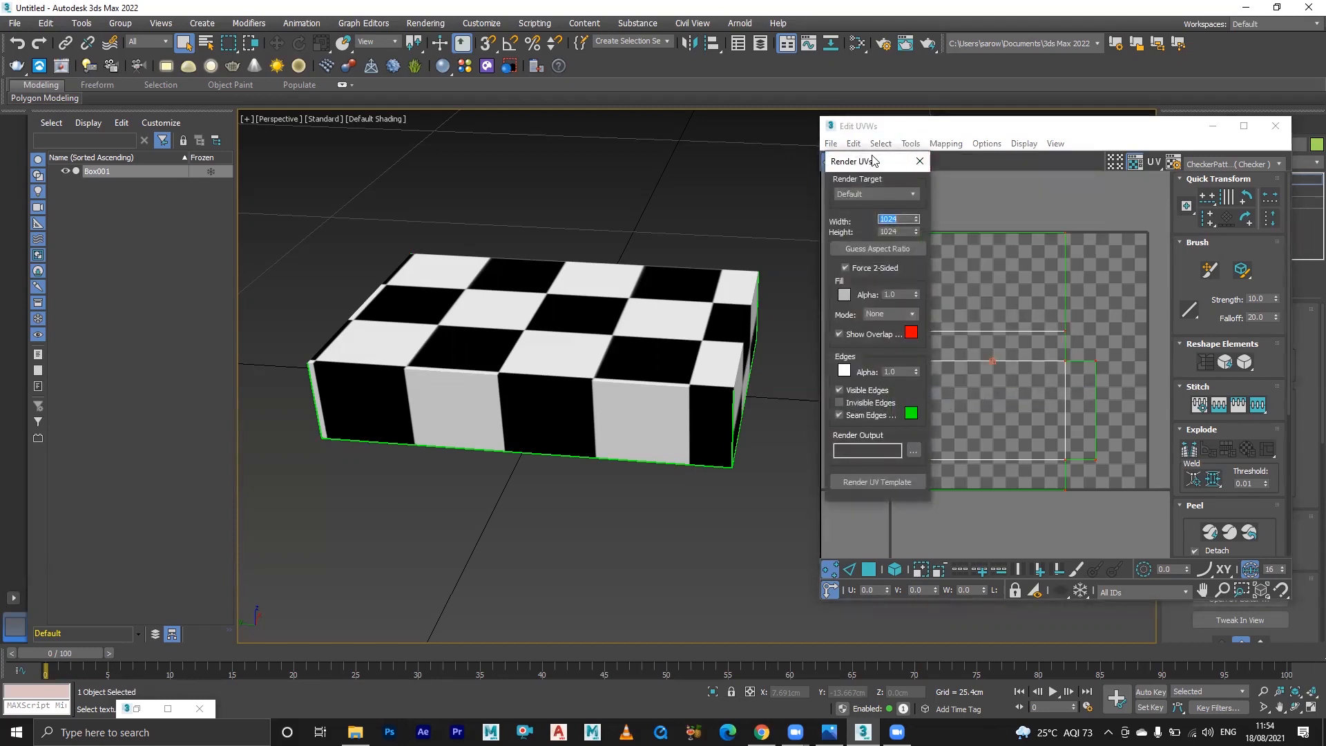
drag(872, 160, 679, 175)
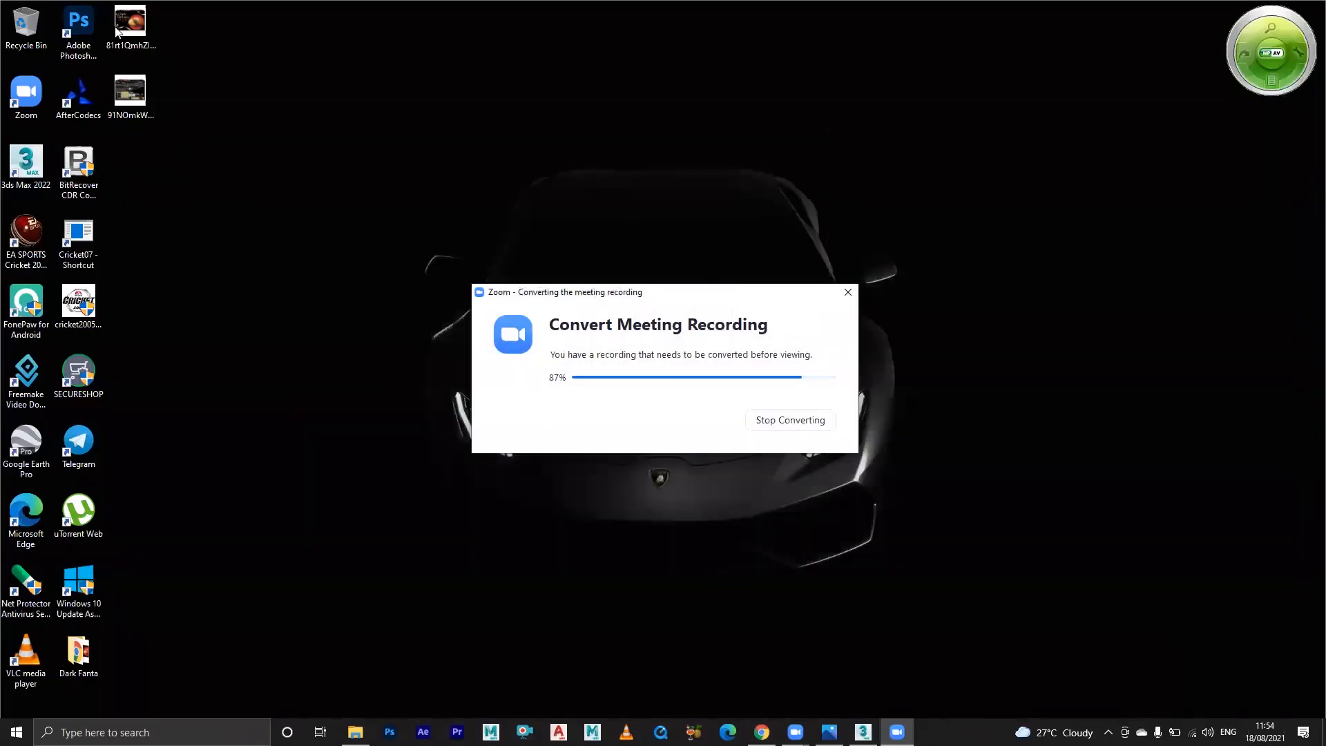
- Check the pixel dimensions of the desktop image 81rt1QmhZIL._SL1500_ in its file properties, and close them
click(117, 31)
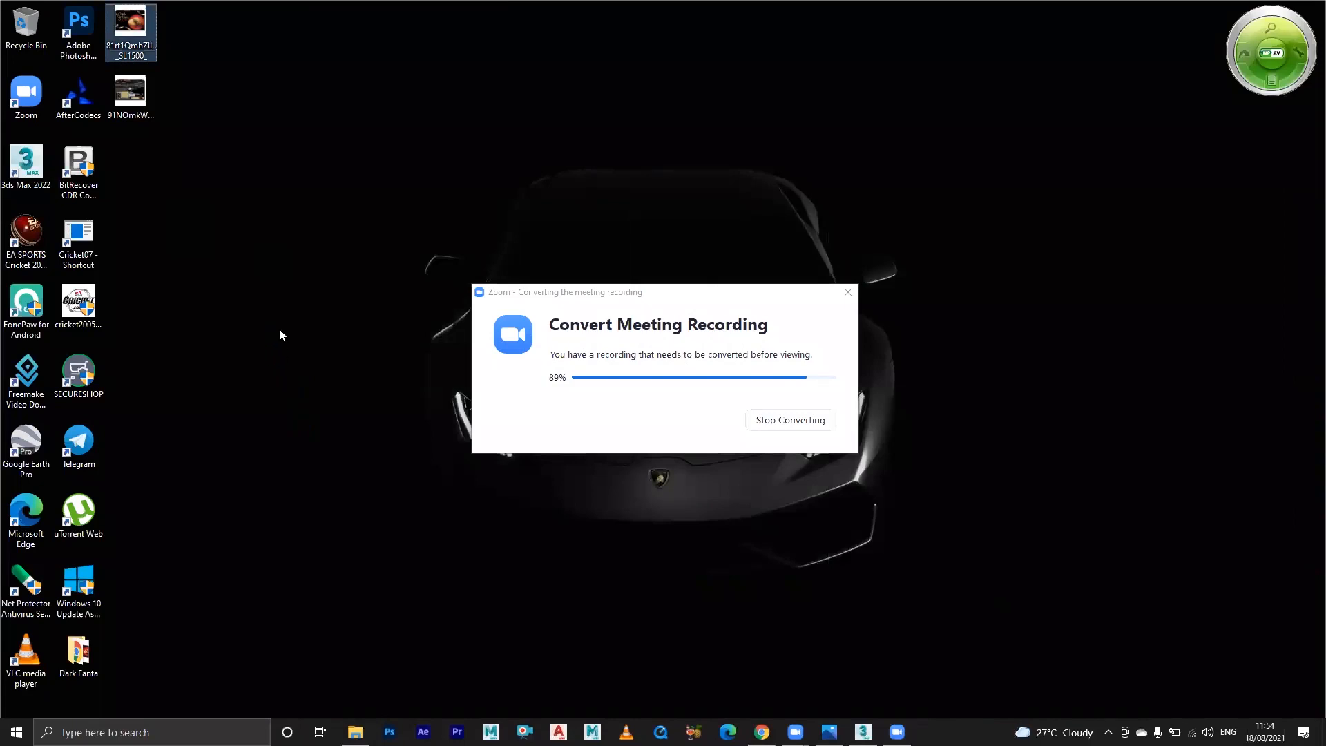
key(shift+F10)
click(283, 525)
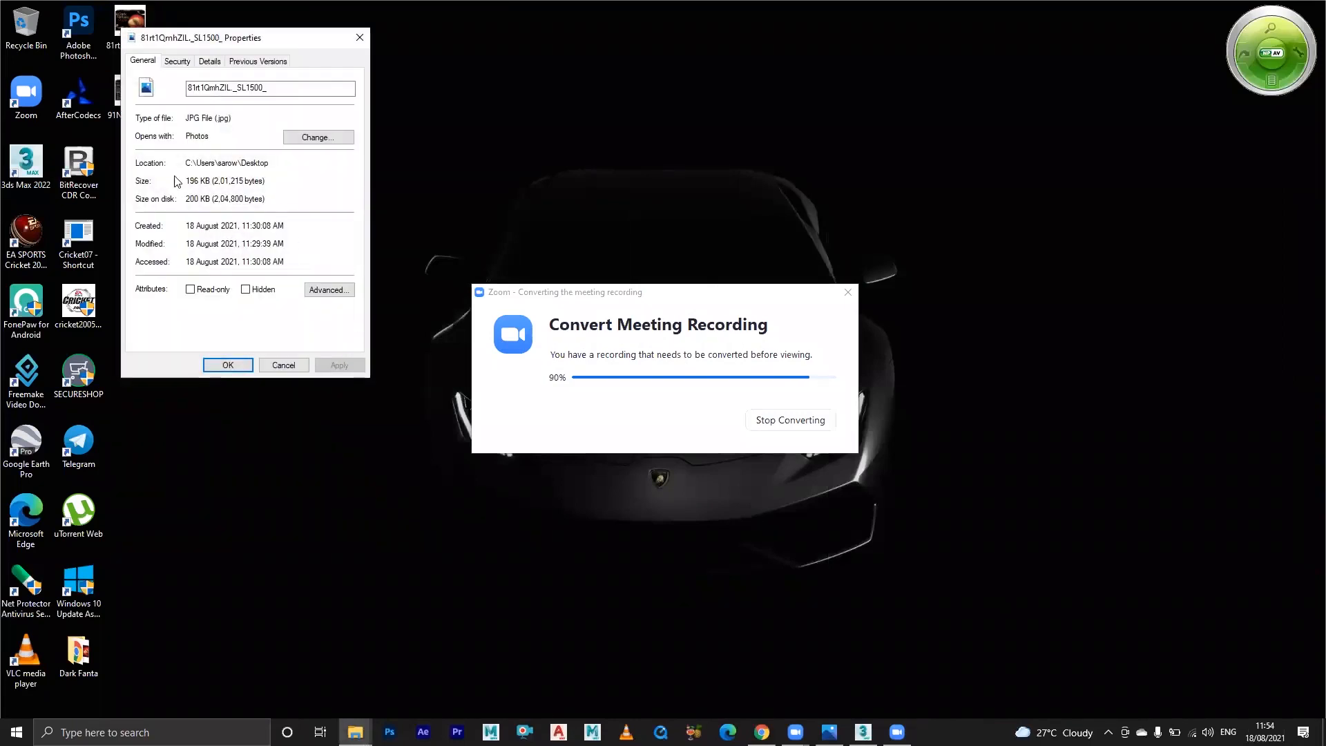
click(209, 61)
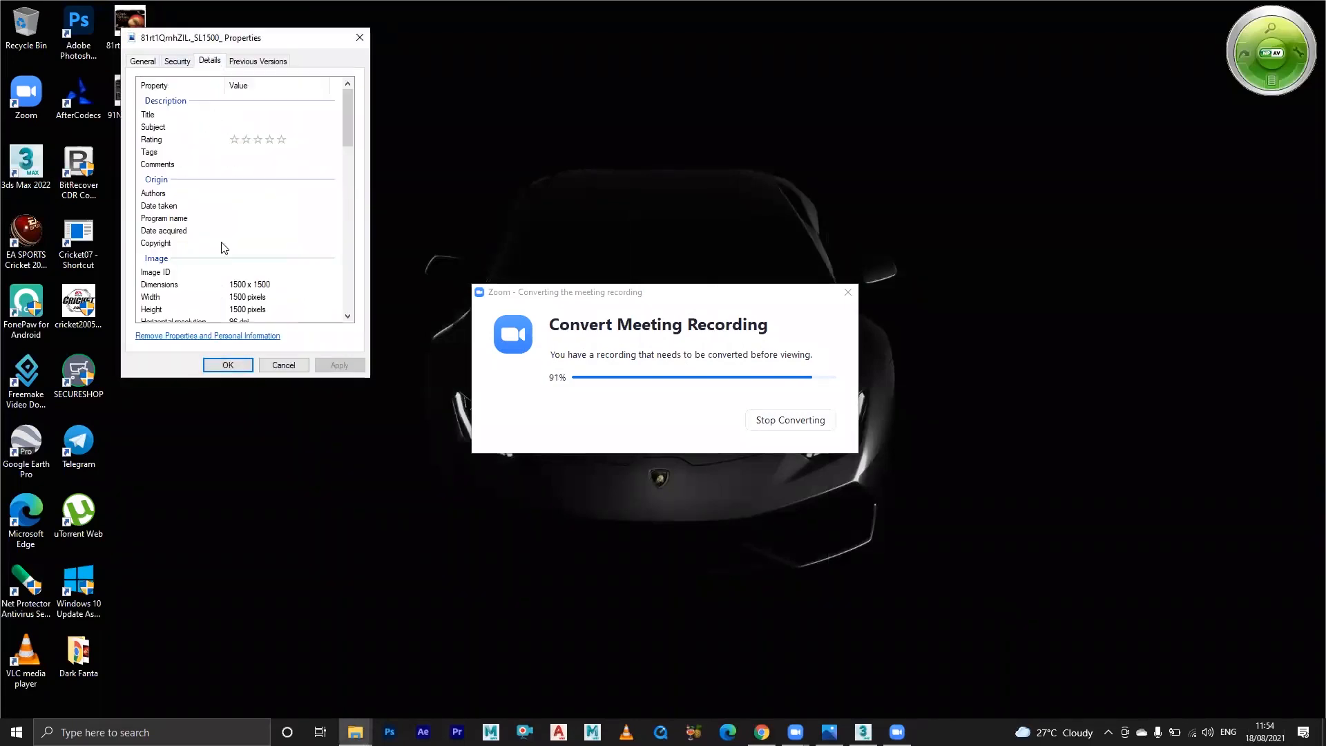
click(360, 37)
click(375, 47)
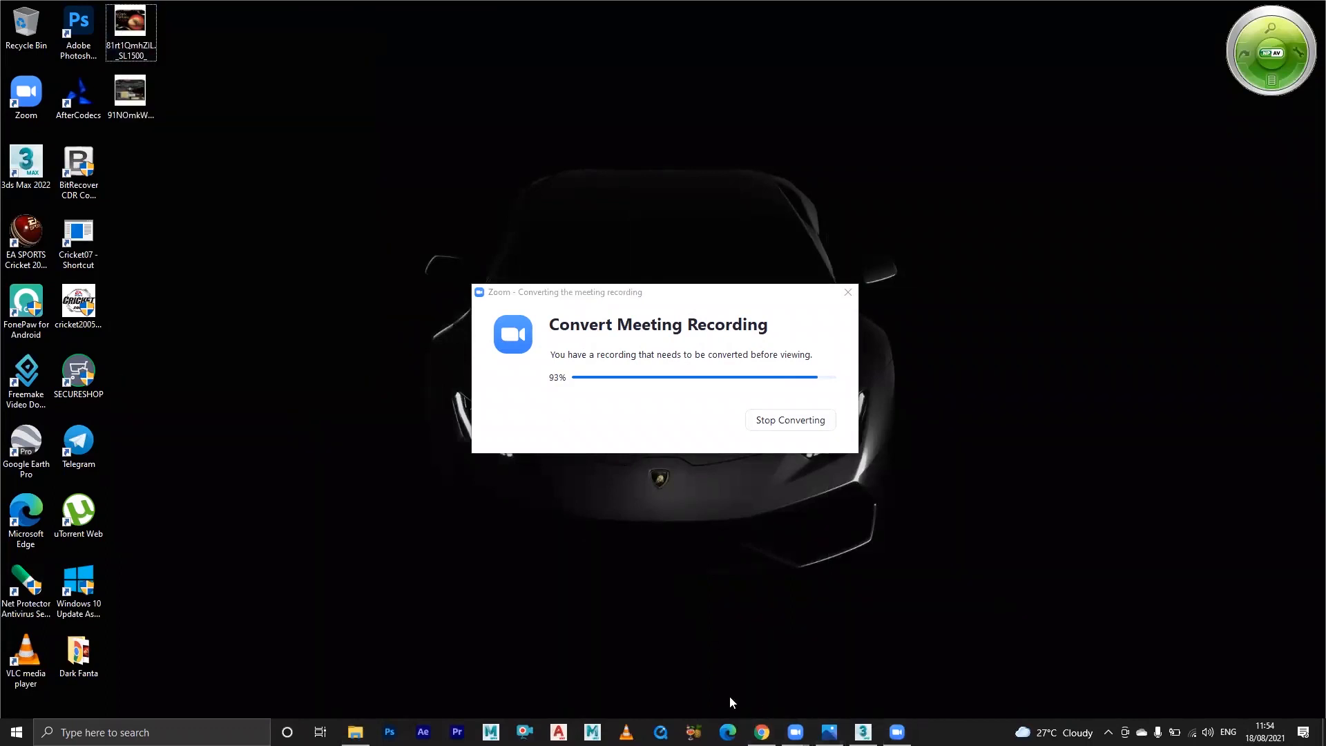
- Switch back to 3ds Max, minimize the Slate Material Editor, and set the UV template's width and height to 2048
click(864, 732)
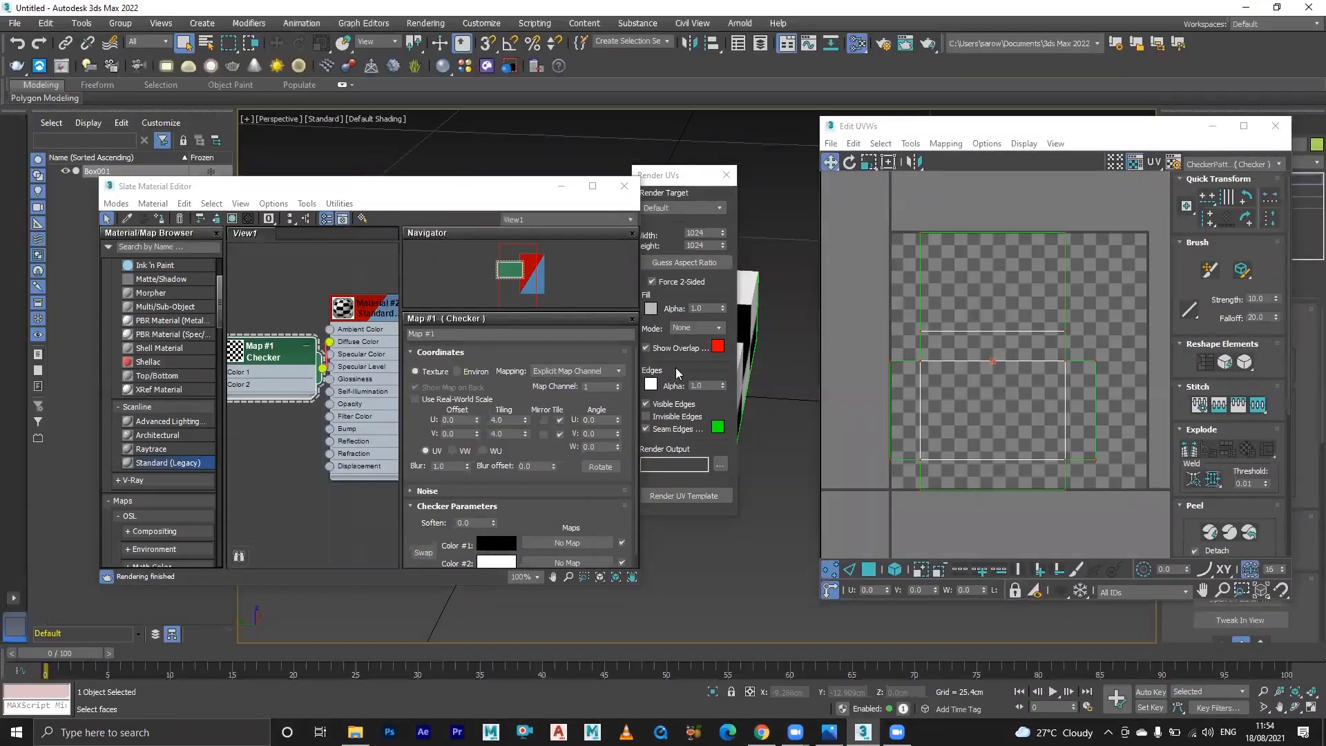
click(562, 186)
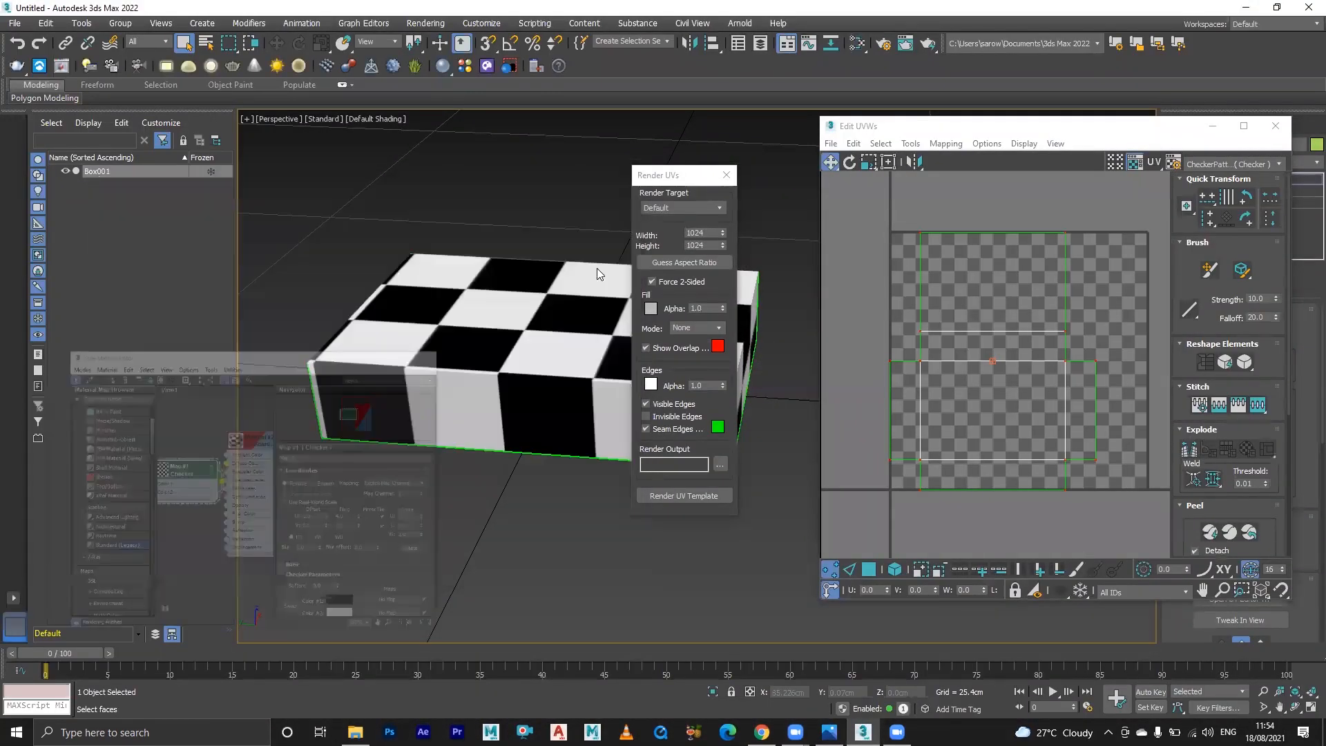
click(699, 232)
text(2048)
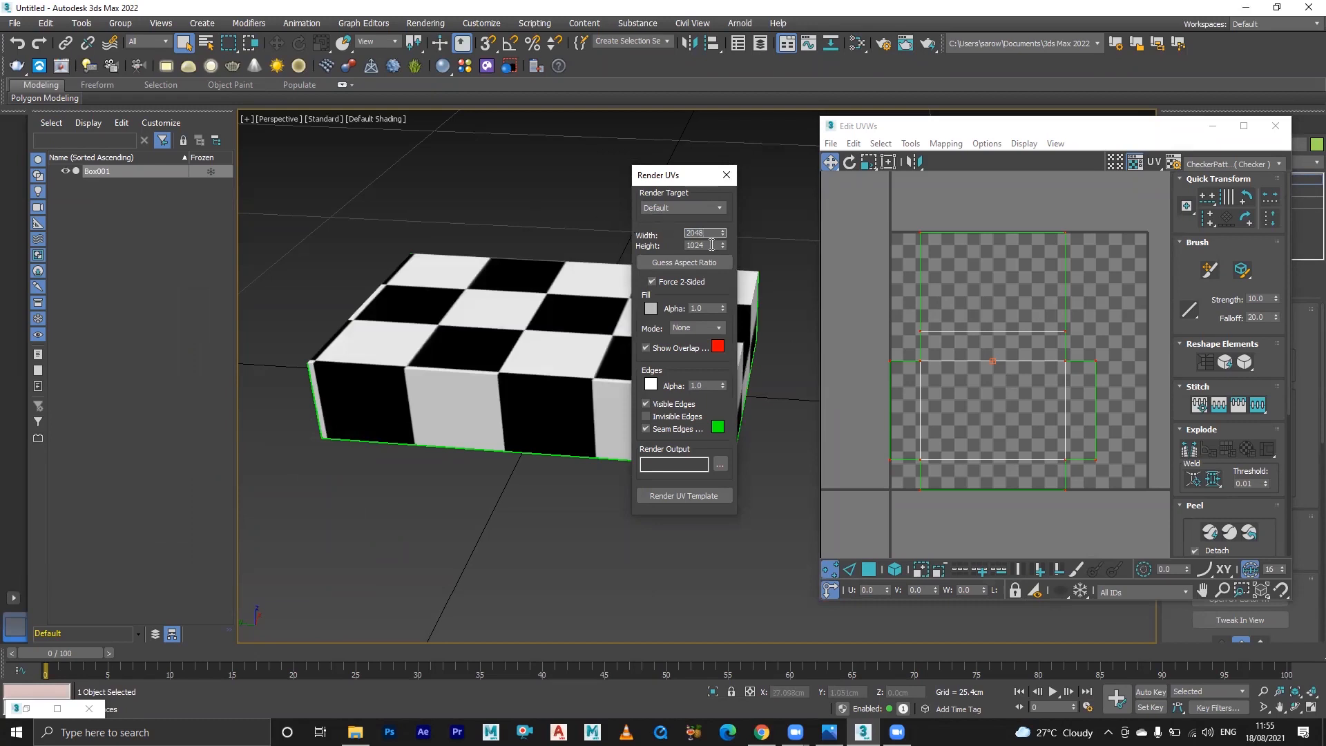
key(Tab)
text(2)
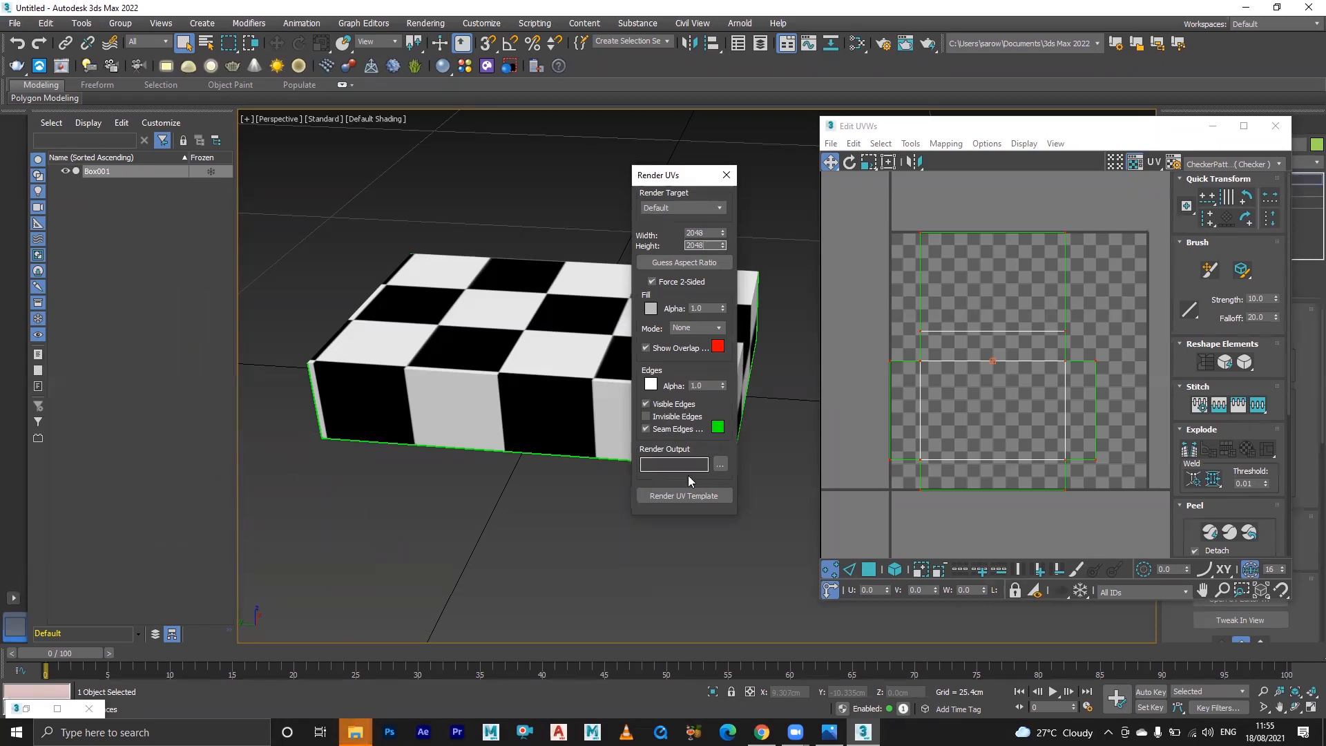
- Set the template's render output to a PNG file named UV on the Desktop, using RGB 48 bit with an alpha channel
click(720, 465)
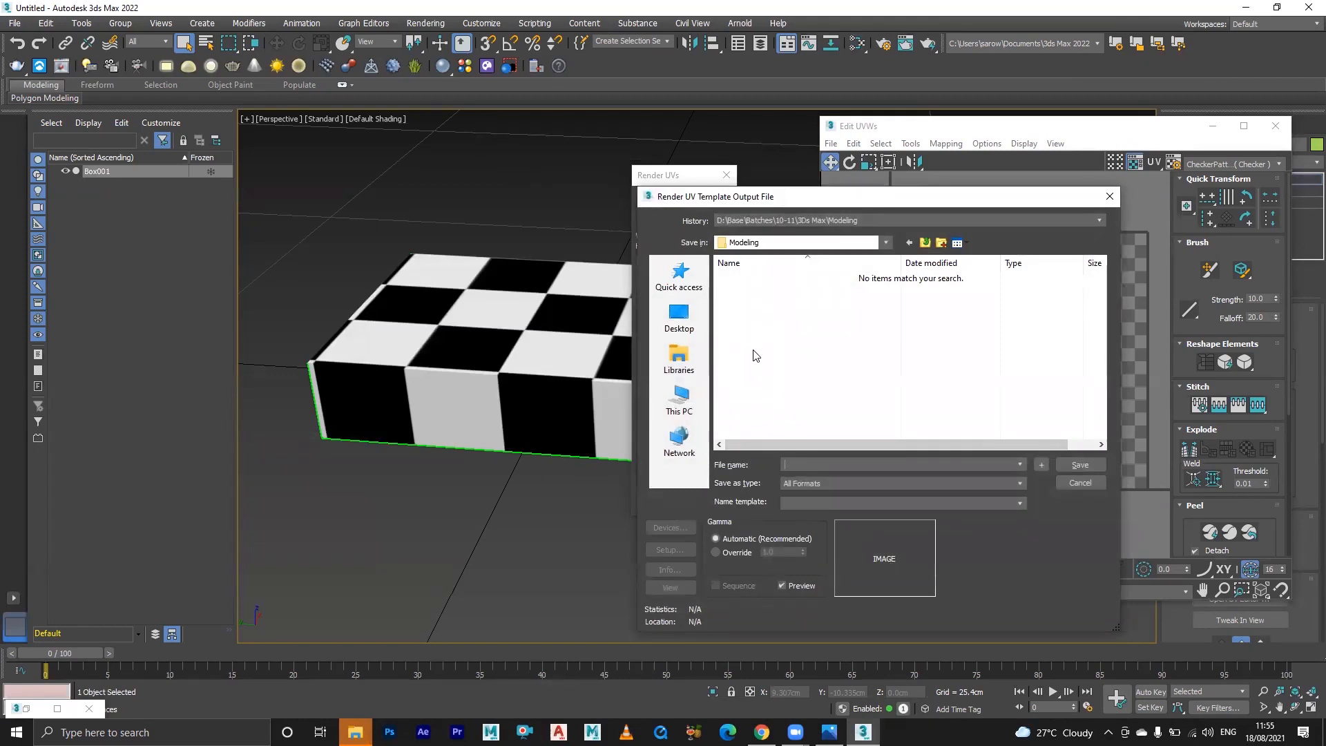
click(680, 316)
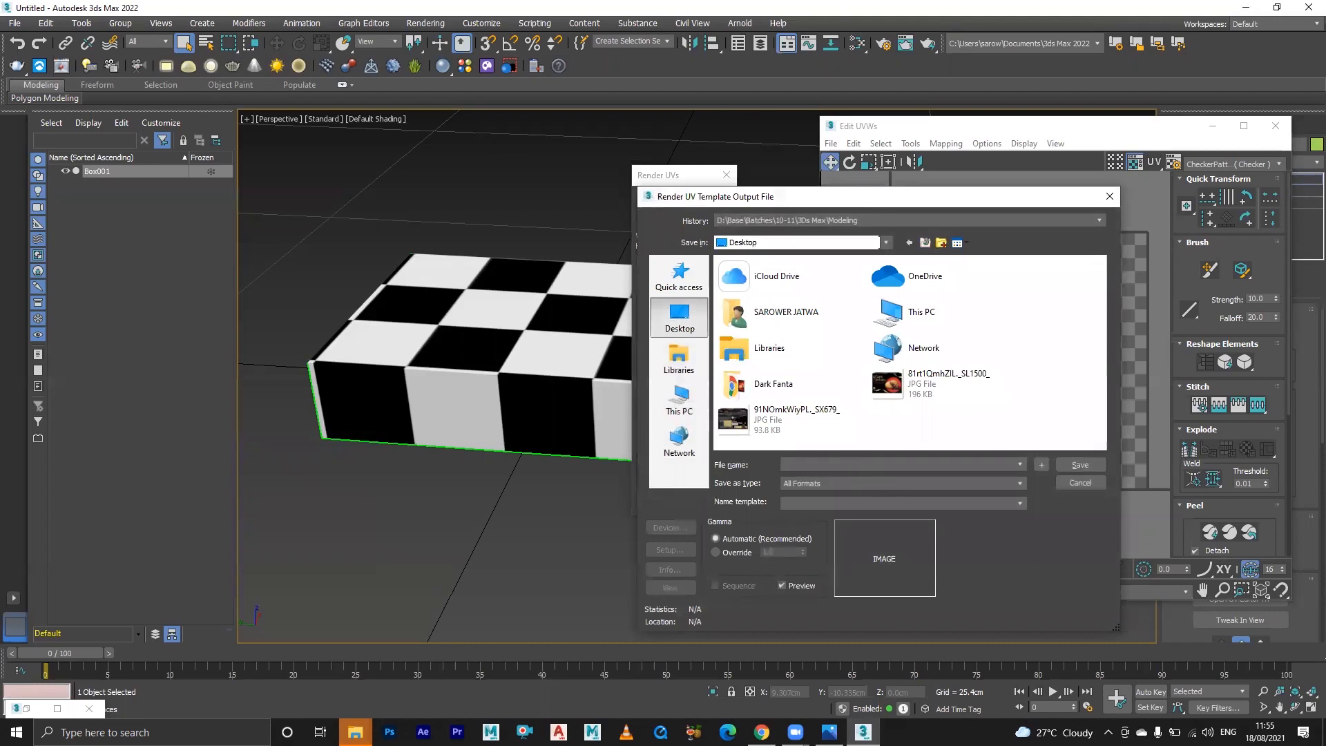
text(uV)
click(842, 482)
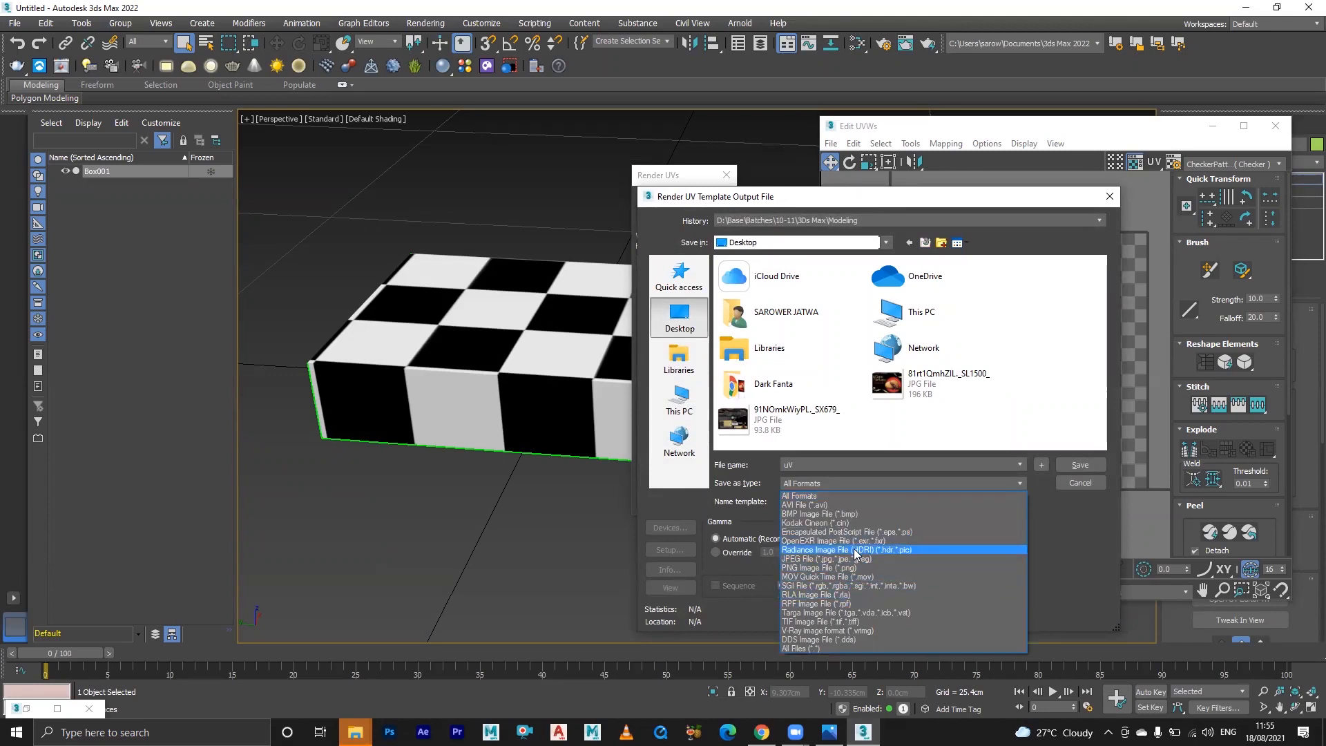
click(829, 568)
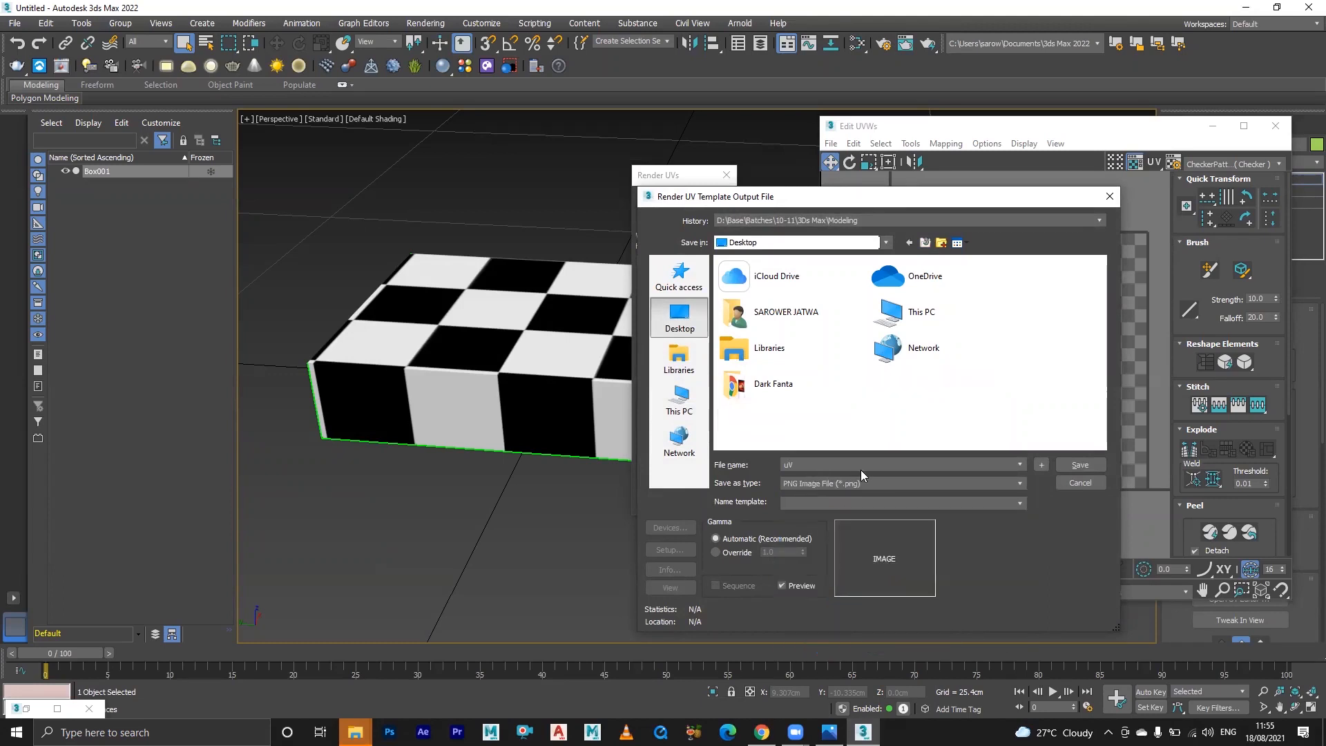
double_click(804, 463)
key(BackSpace)
text(UV)
click(1079, 466)
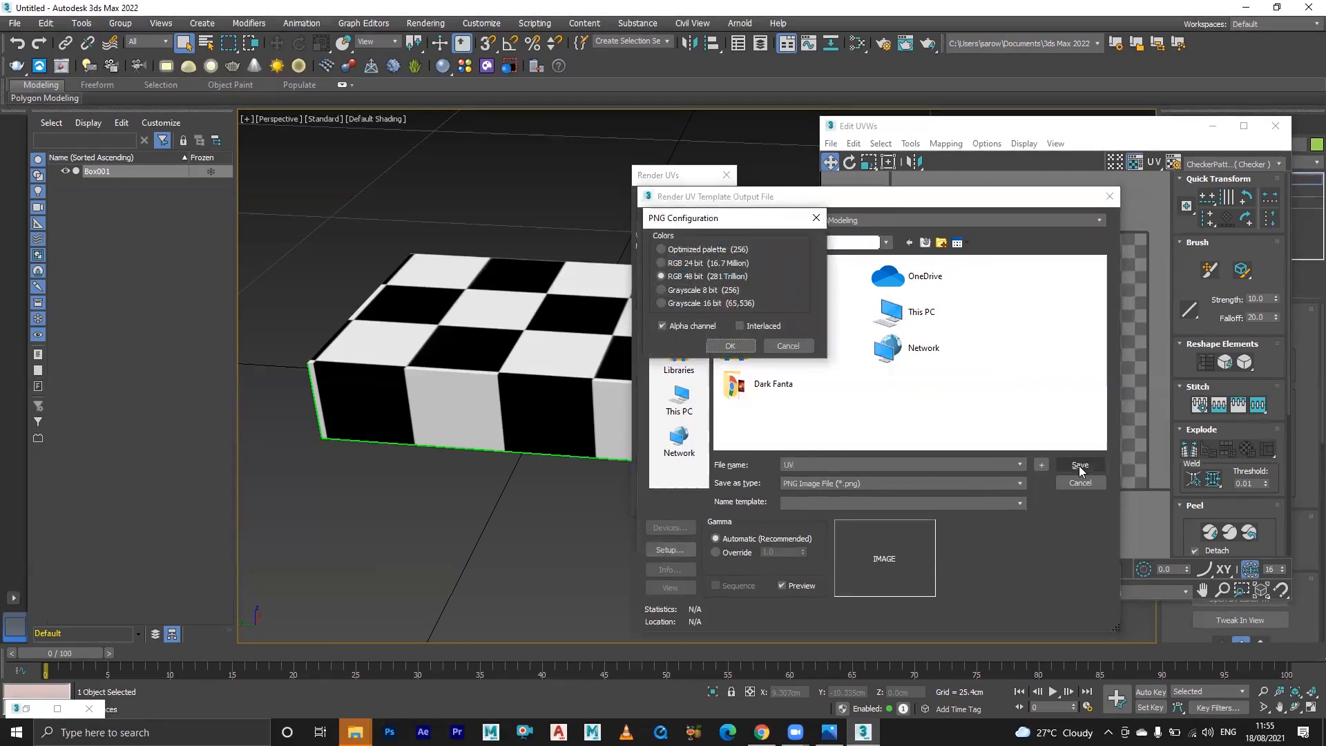
click(712, 350)
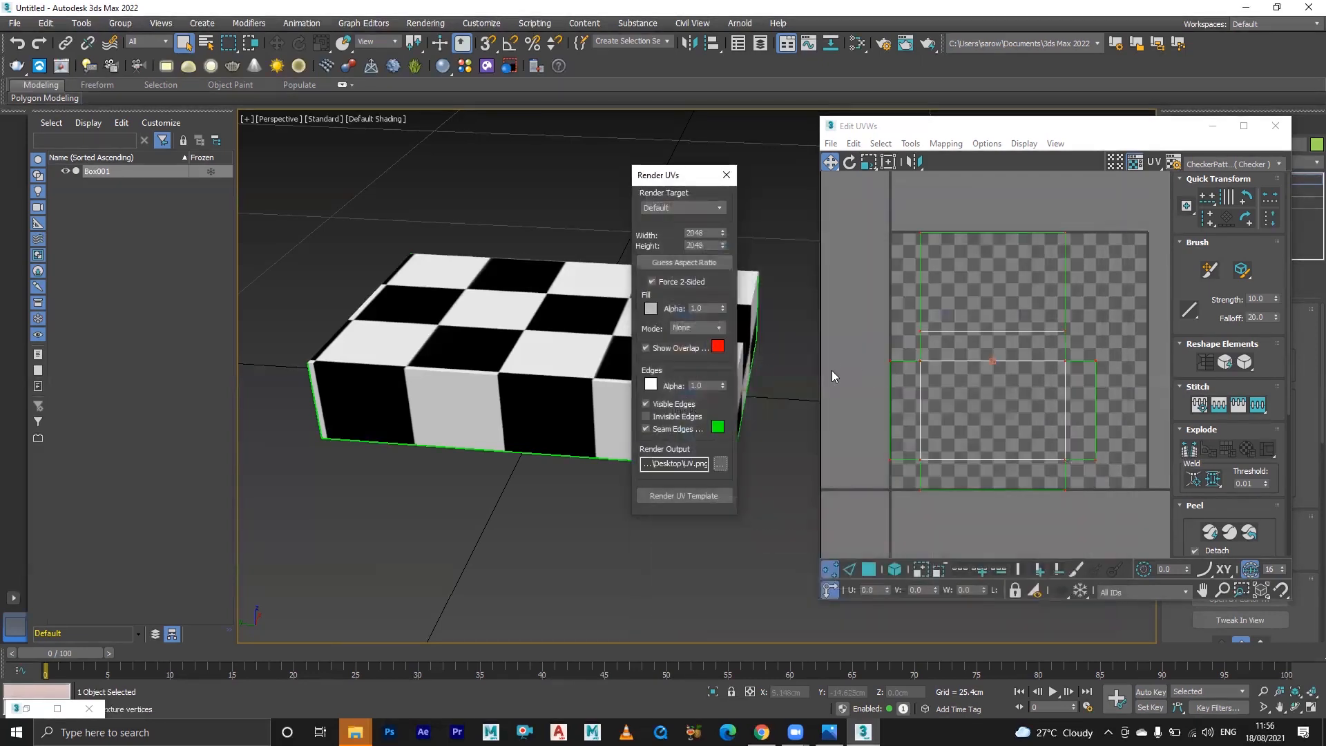
- Render the UV template, close the rendered map, and minimize 3ds Max
click(689, 498)
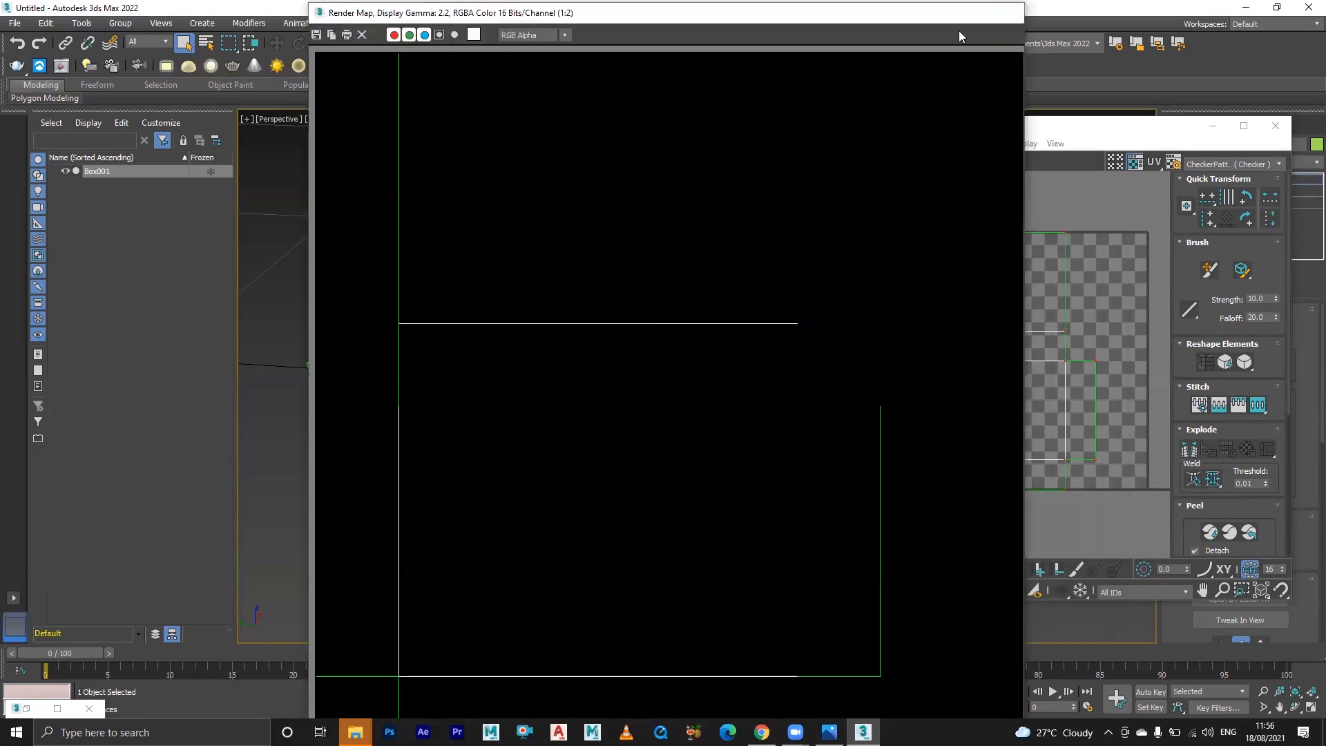
click(1008, 12)
click(1248, 6)
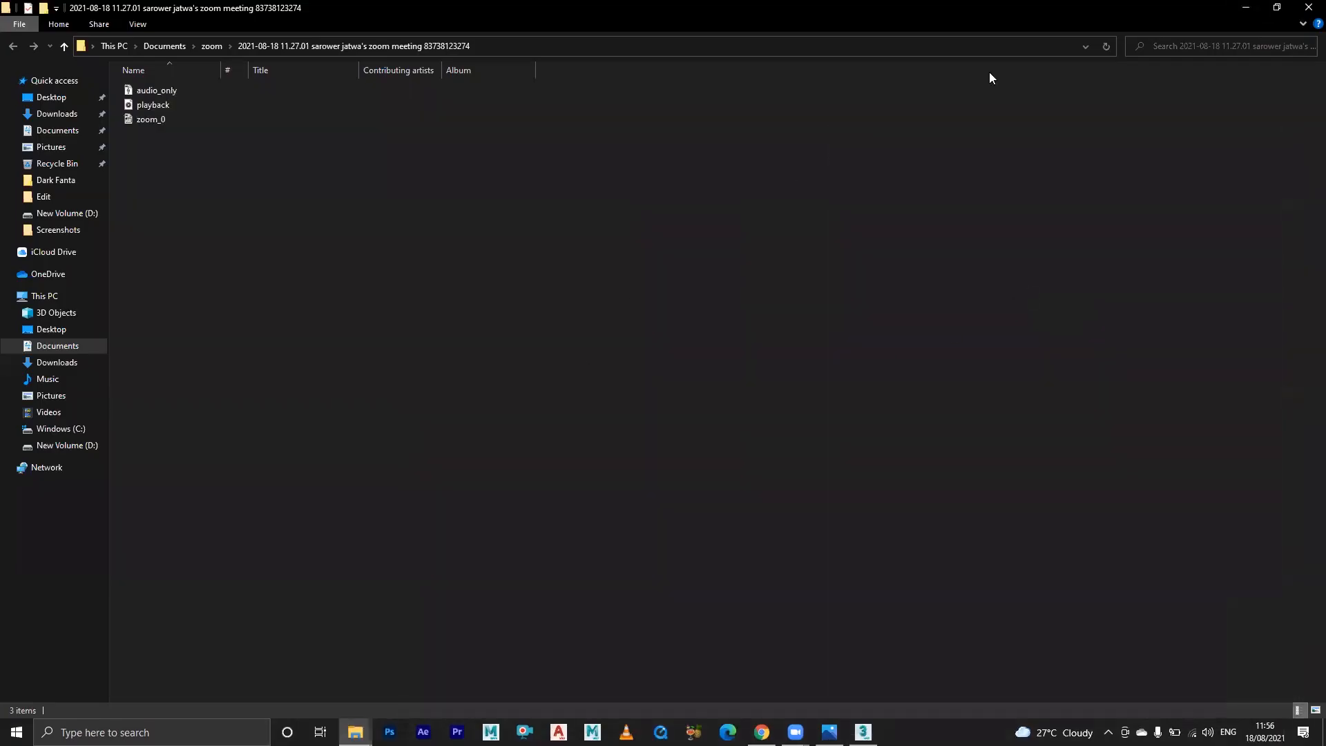
- Minimize the File Explorer window, view the exported UV image from the desktop, and minimize the image viewer
click(1253, 10)
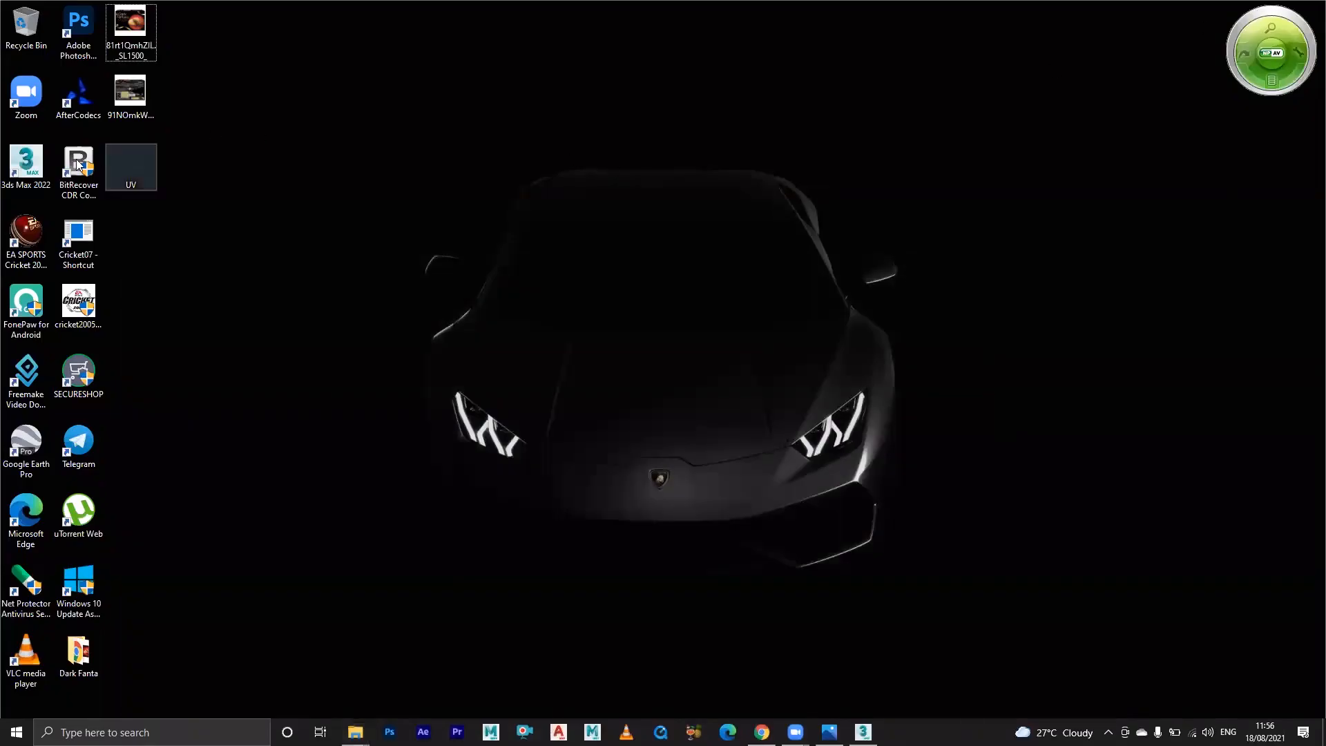
double_click(134, 165)
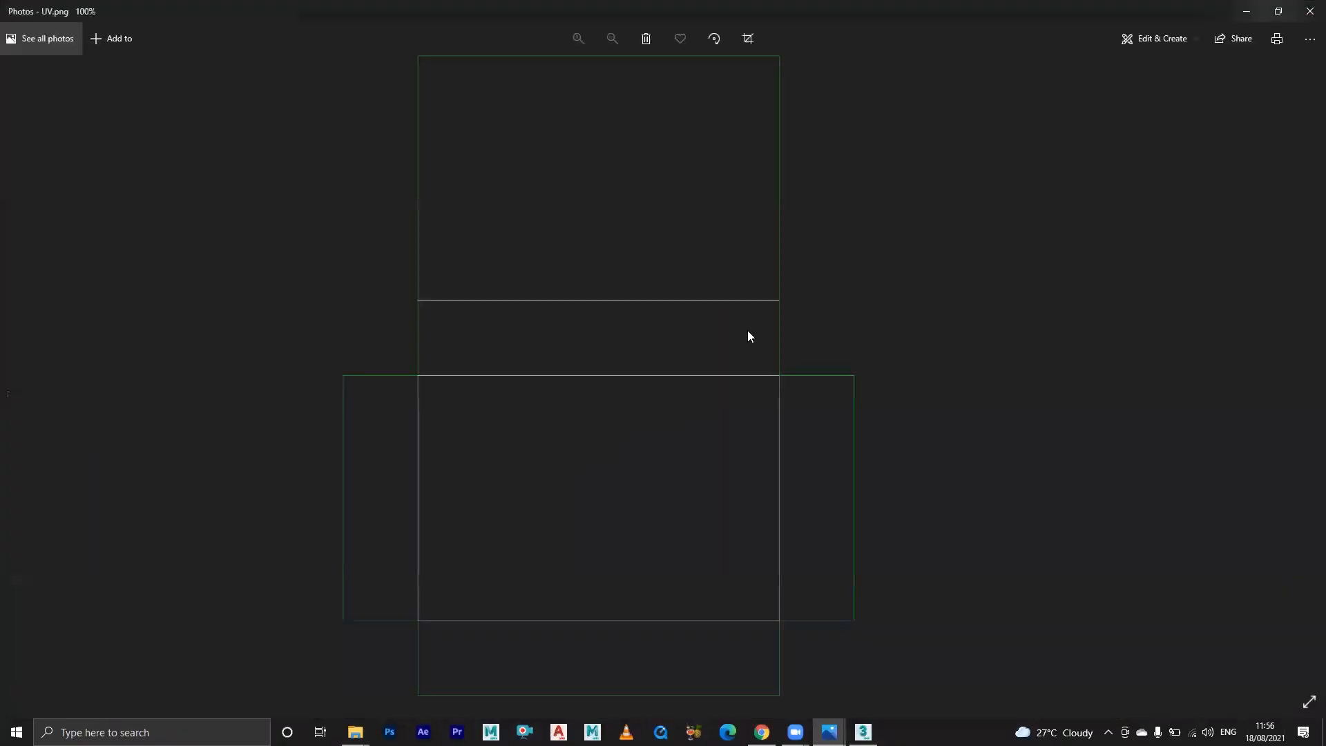
click(1246, 11)
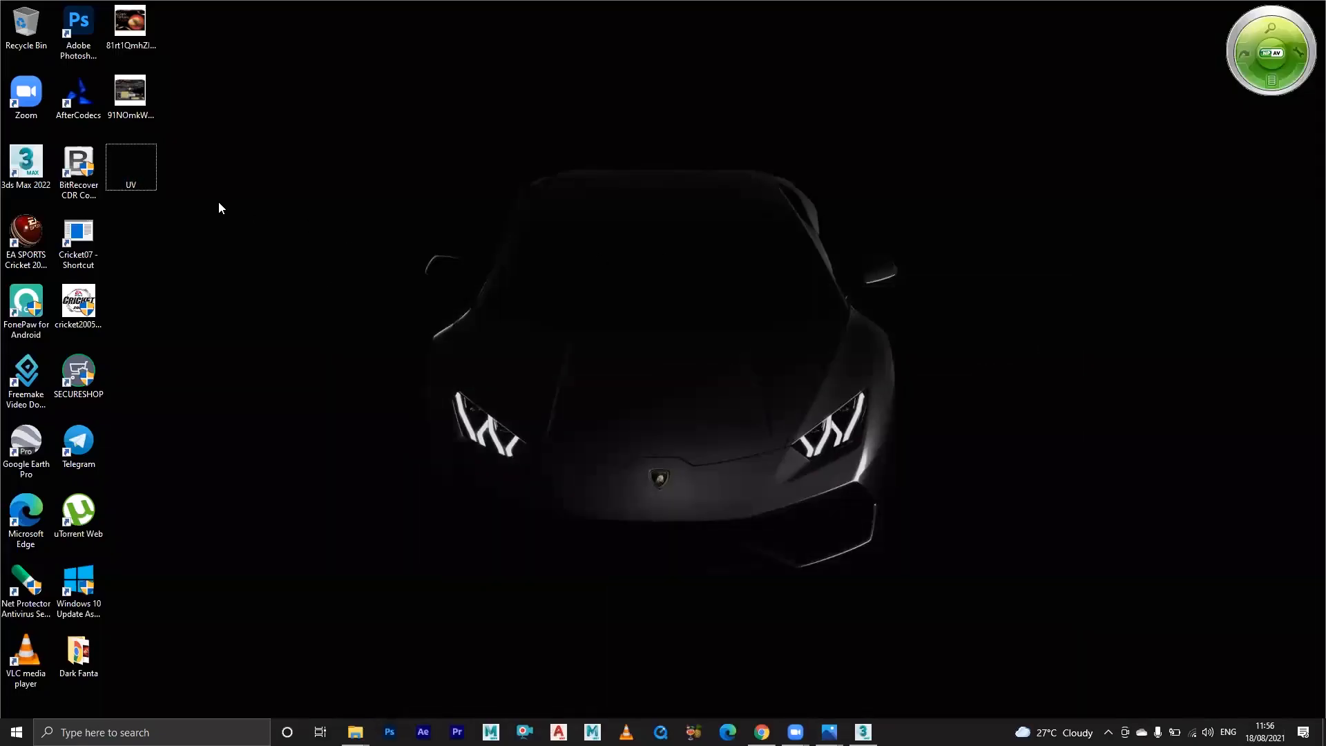
- Launch Photoshop and open the desktop images UV, 91NOmkWiyPL._SX679_ and 81rt1QmhZIL._SL1500_ as separate documents
click(390, 731)
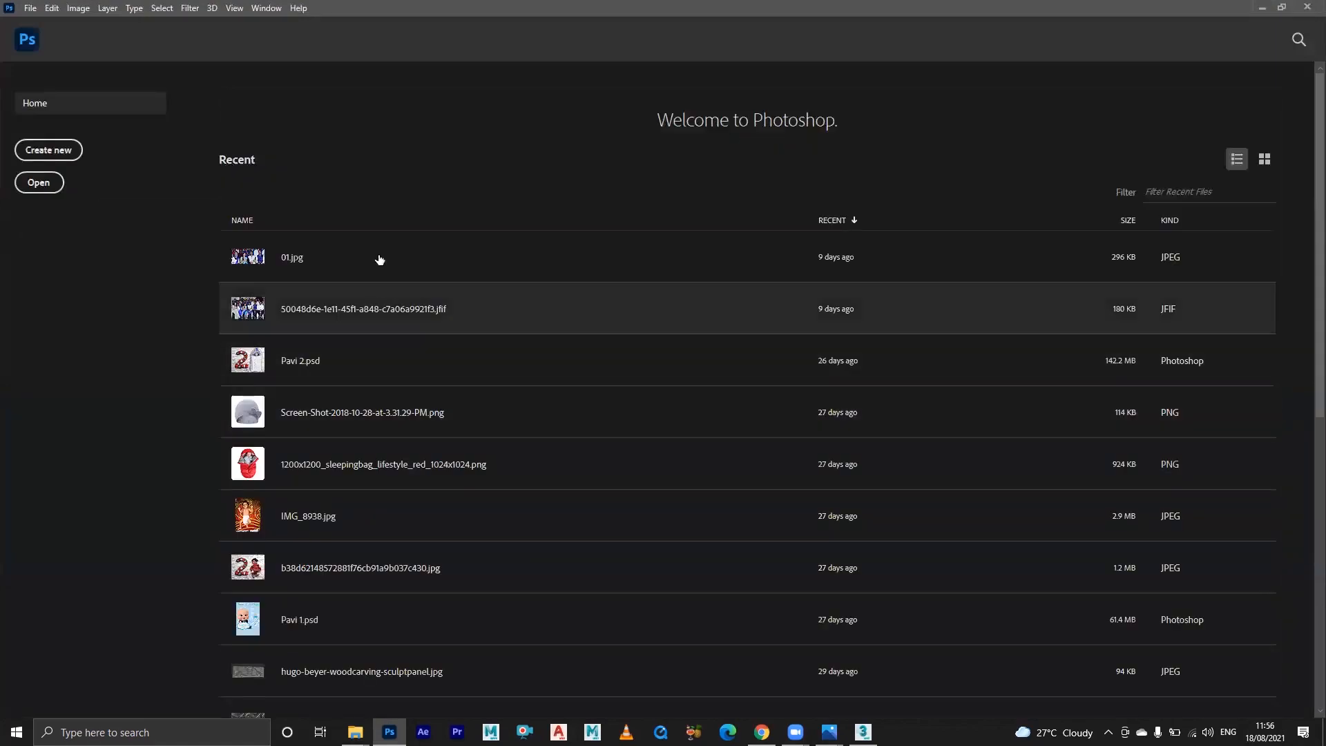
click(1258, 7)
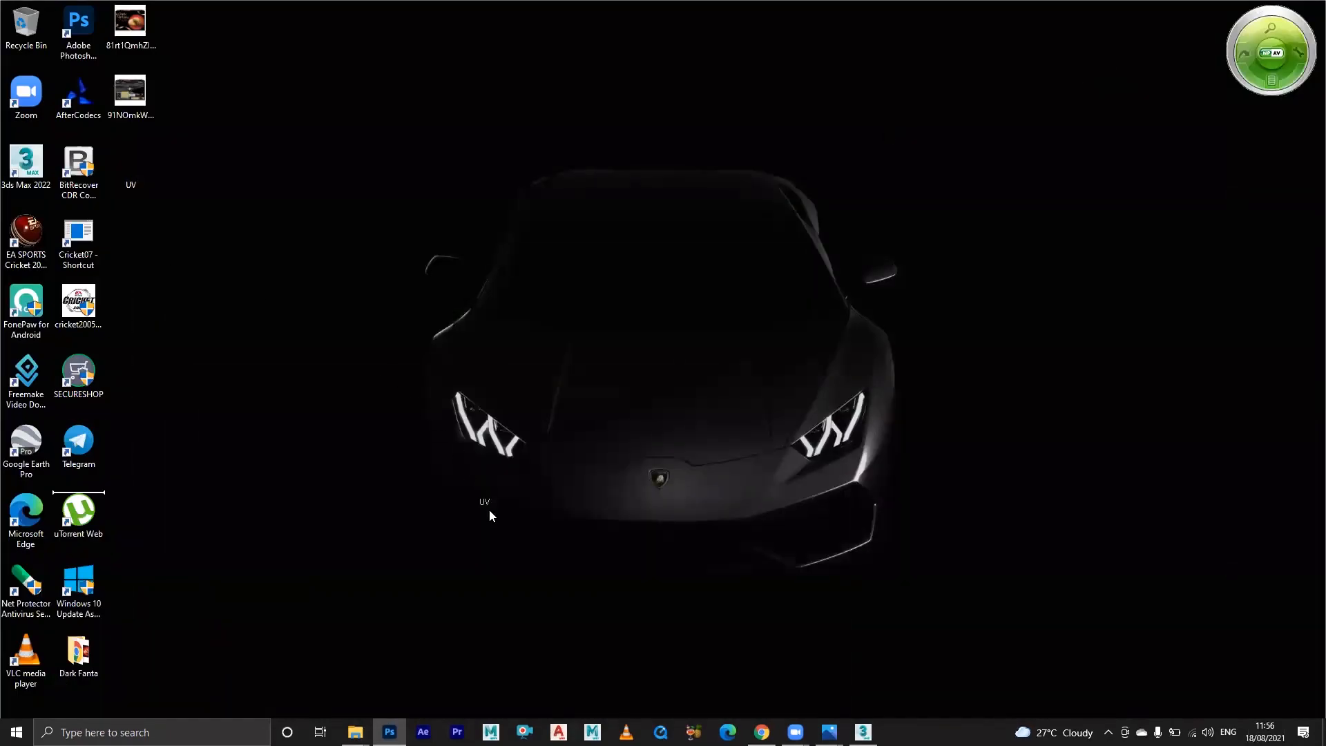
click(390, 731)
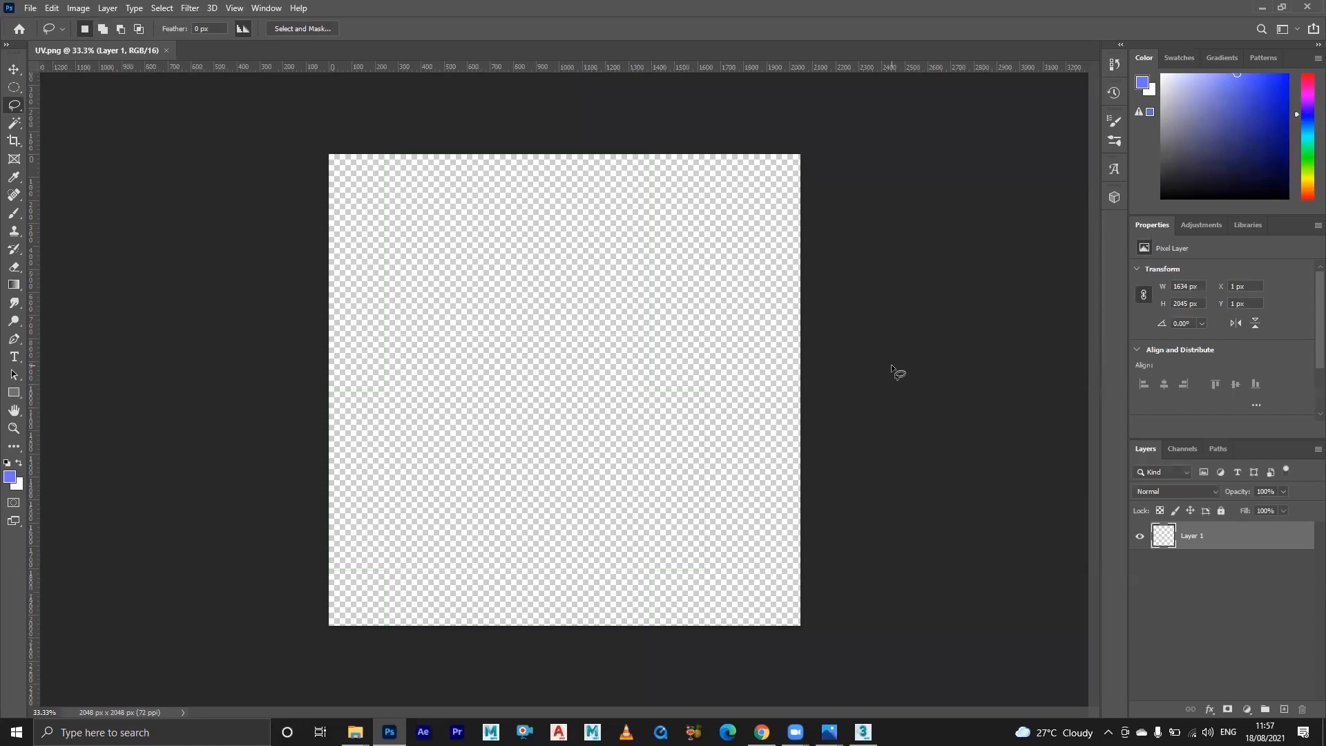
key(w)
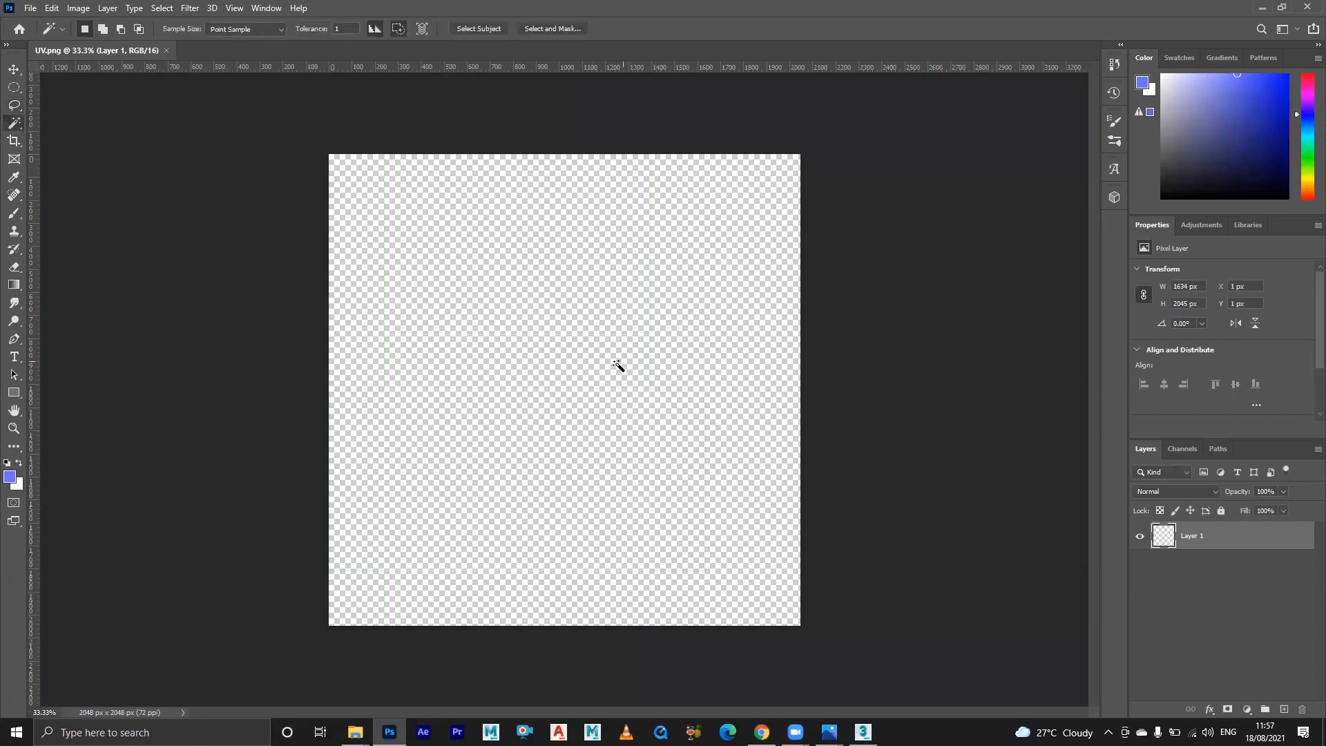
click(1261, 9)
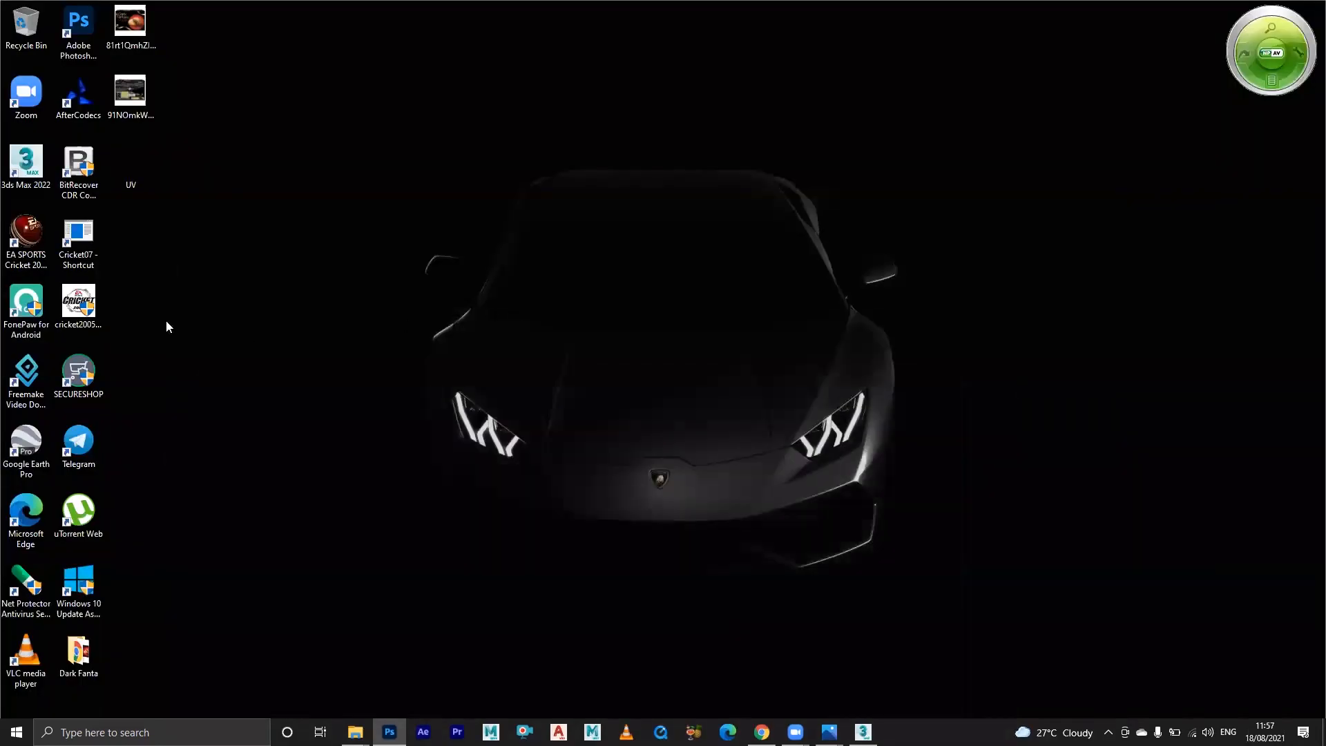
drag(226, 105, 710, 49)
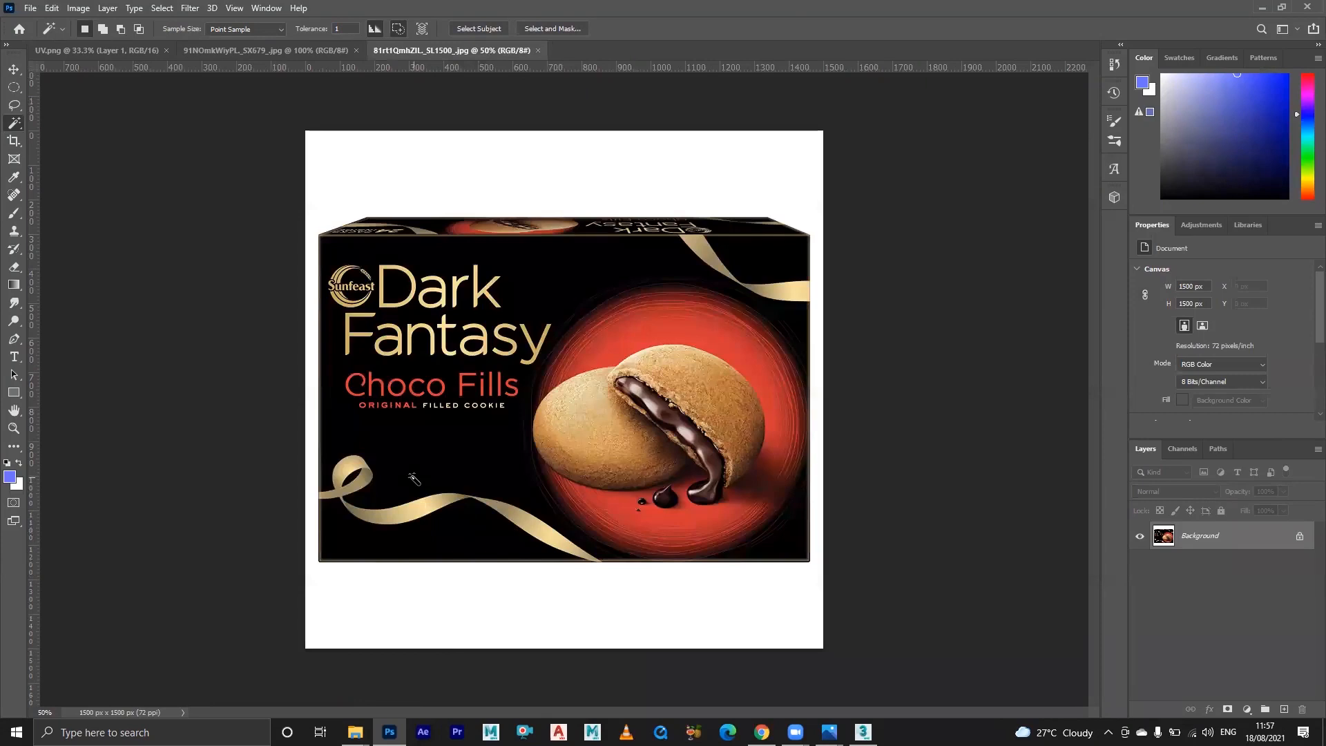
- Find Sunfeast-Dark-Fantasy-Choco-Fills-75g in the desktop's Dark Fanta folder and open it as another Photoshop document
mouse_move(355, 732)
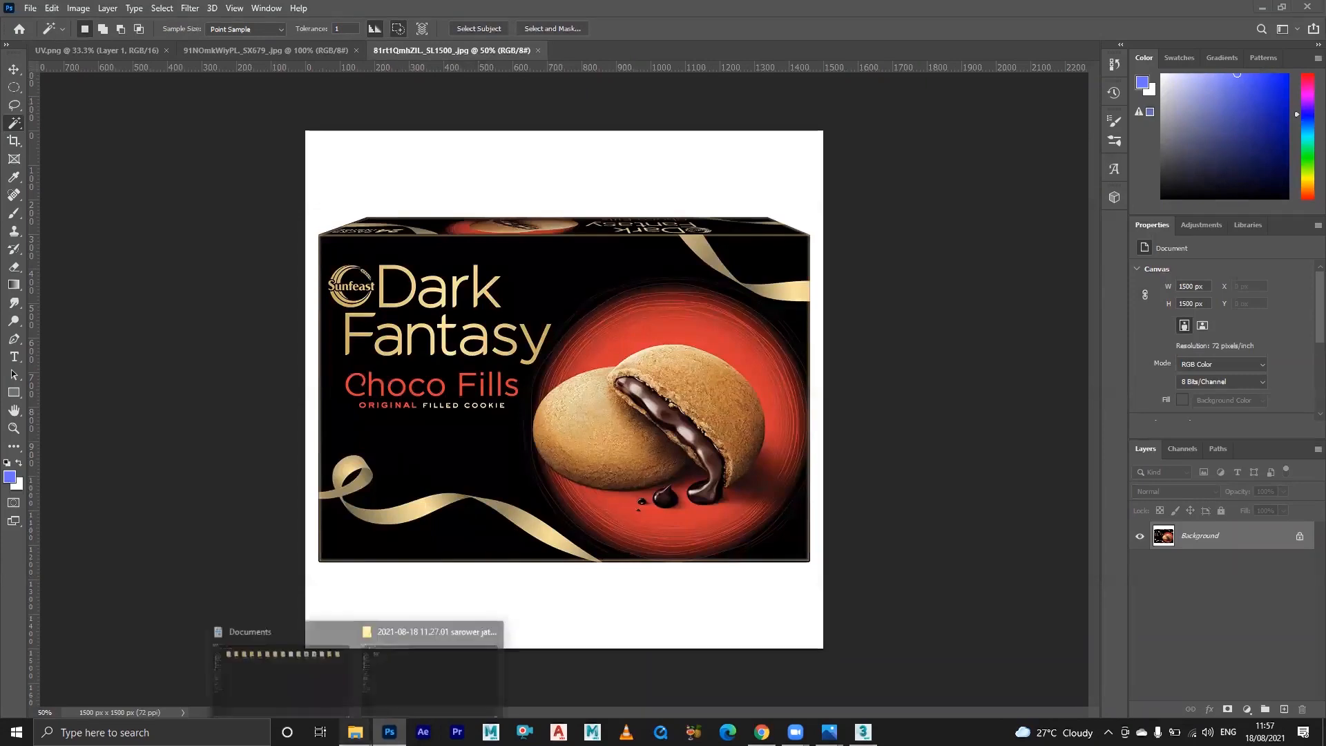
click(326, 675)
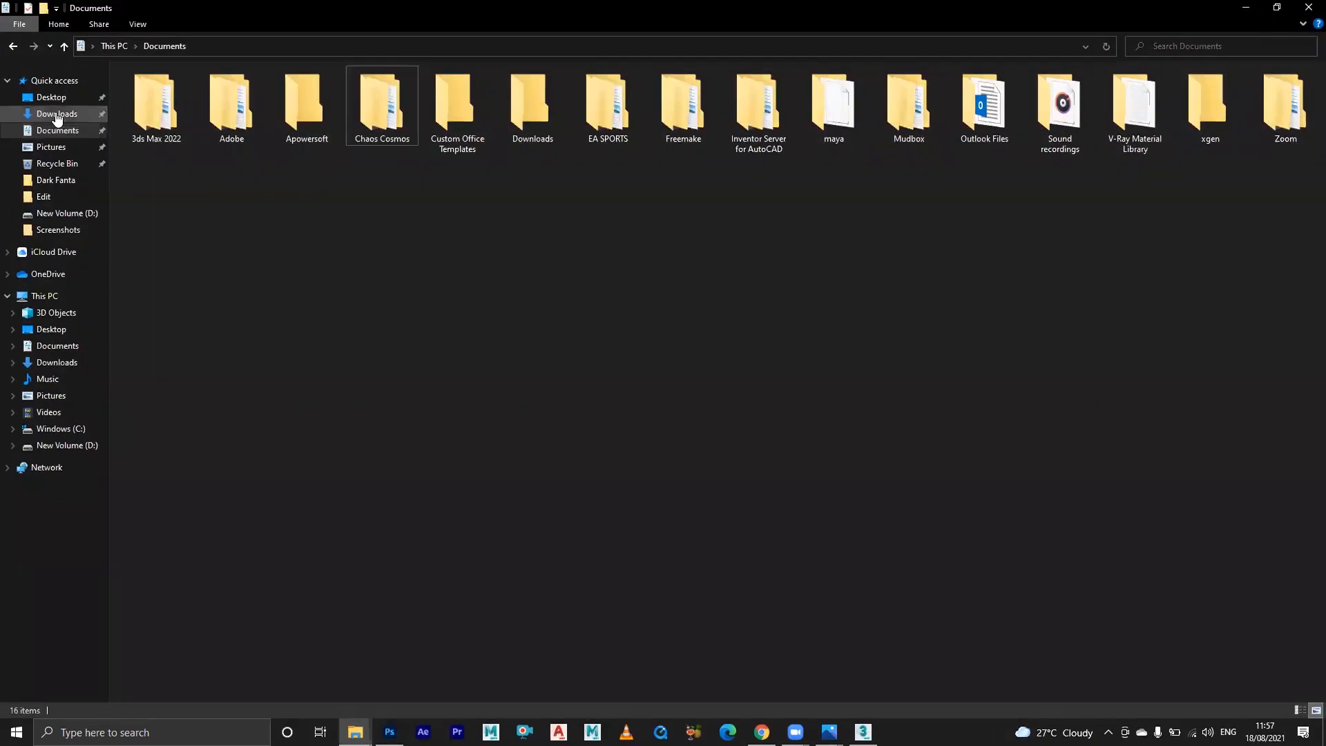
click(62, 114)
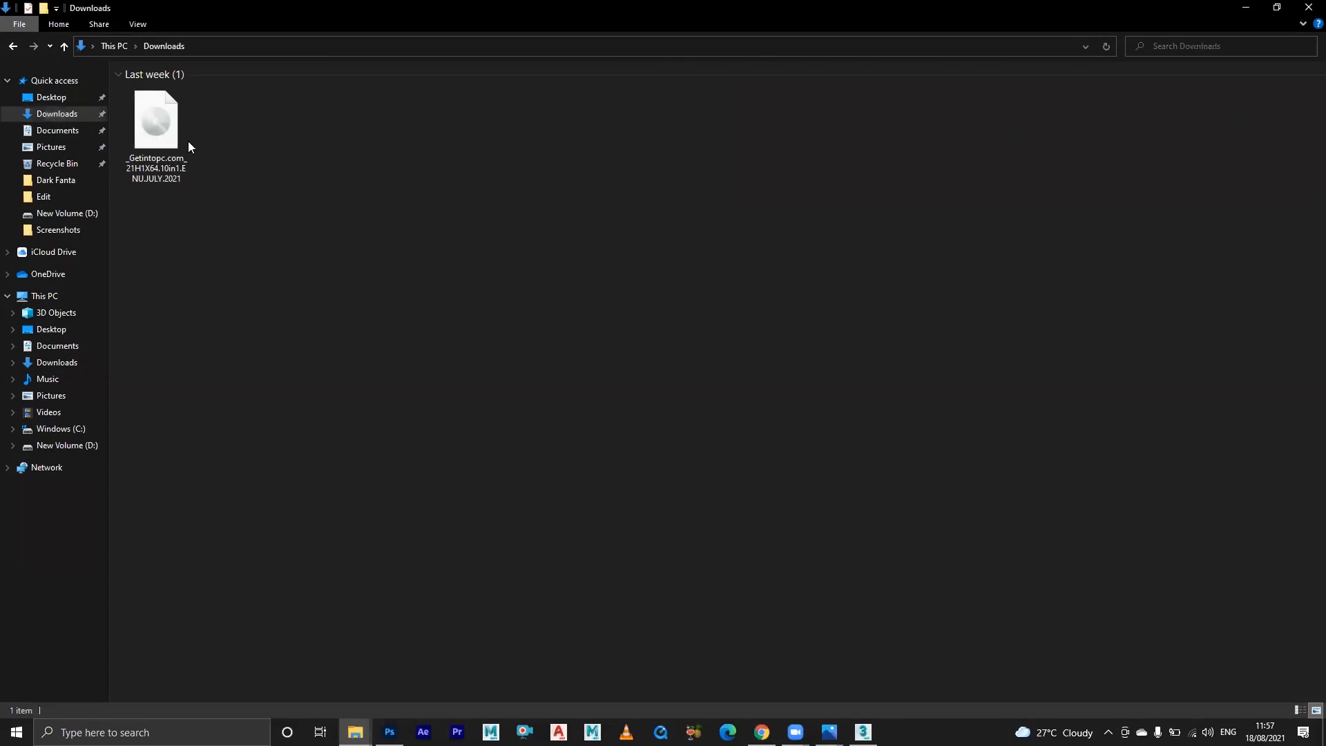
click(50, 98)
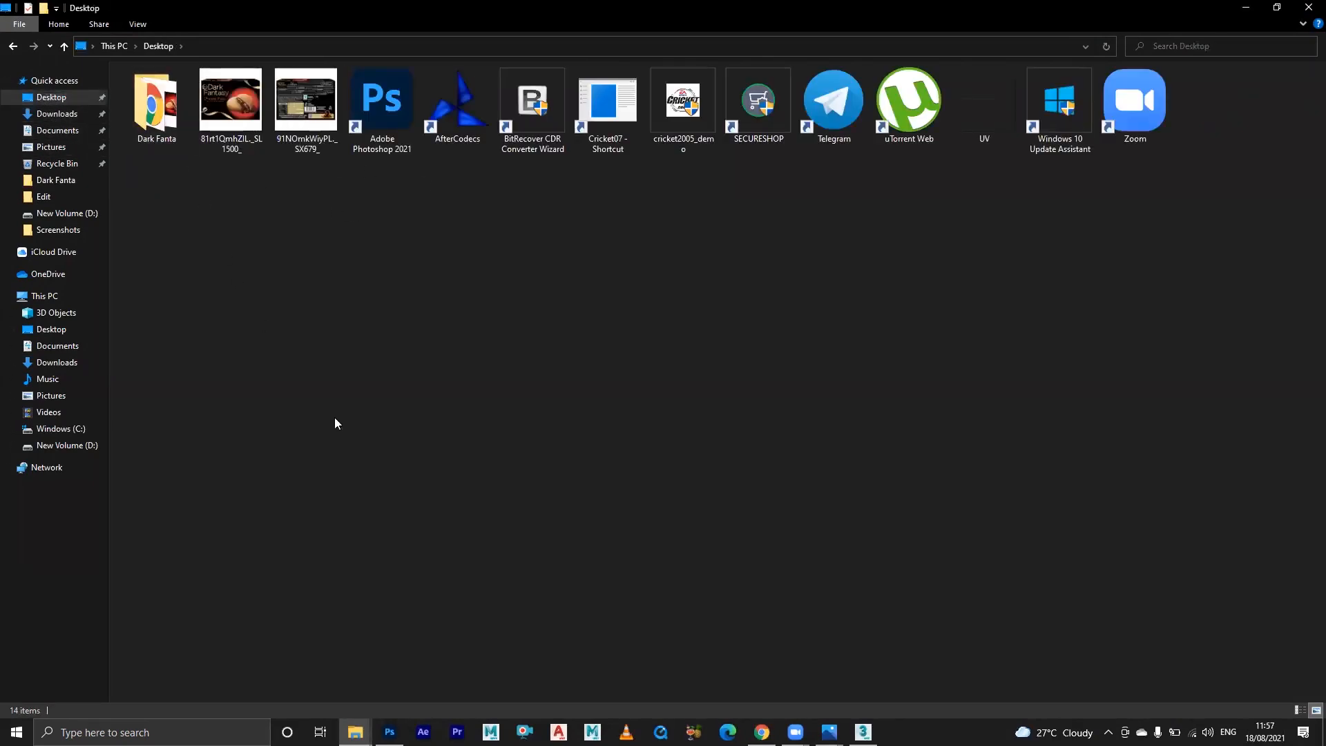
double_click(156, 103)
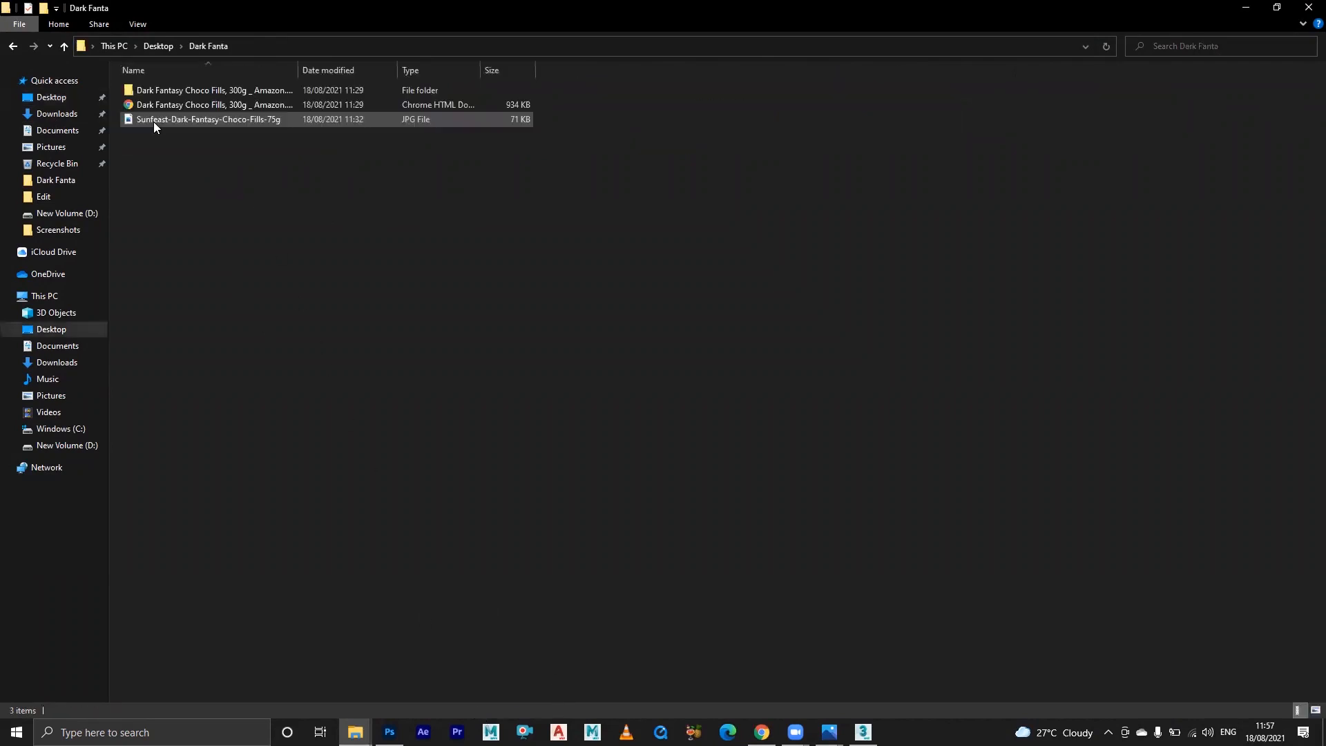
right_click(387, 246)
click(242, 121)
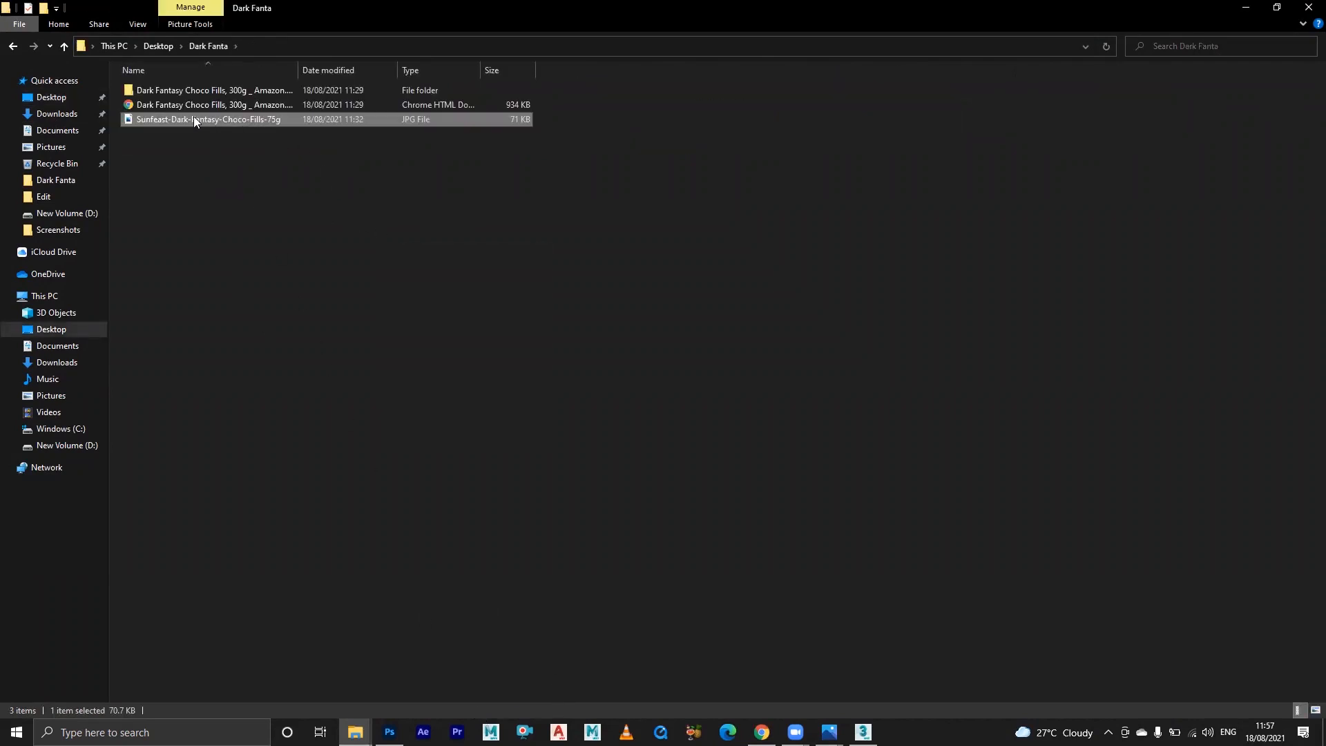
drag(177, 114, 707, 50)
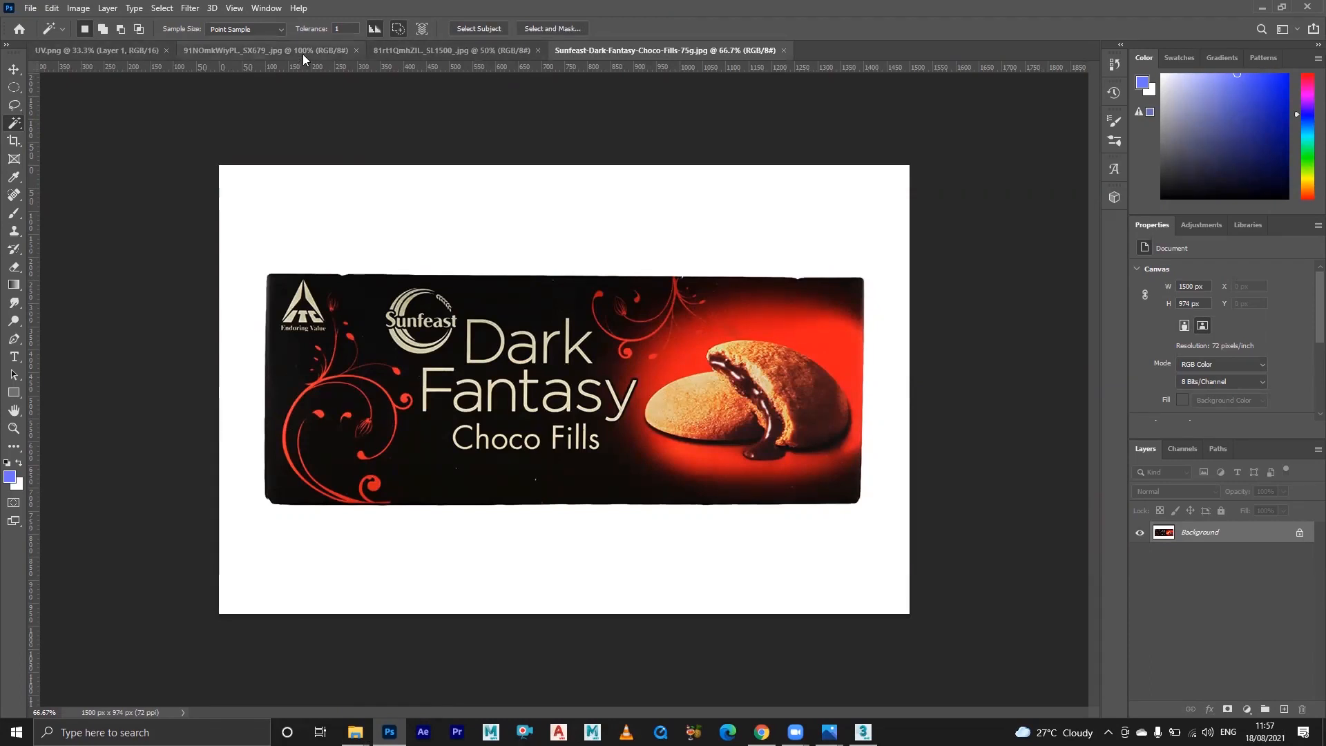
- Convert the background of the 91NOmkWiyPL._SX679_ image into a regular layer with the default settings
click(256, 54)
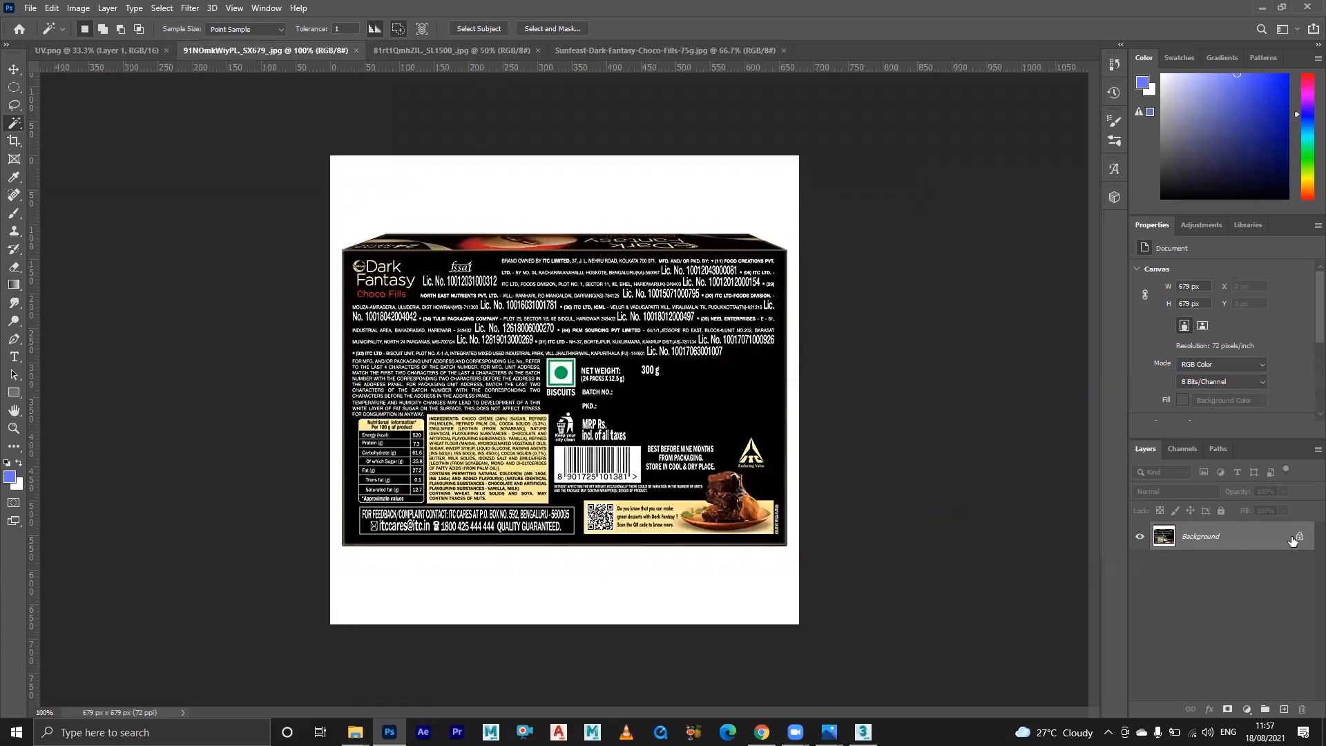
double_click(1238, 540)
click(770, 218)
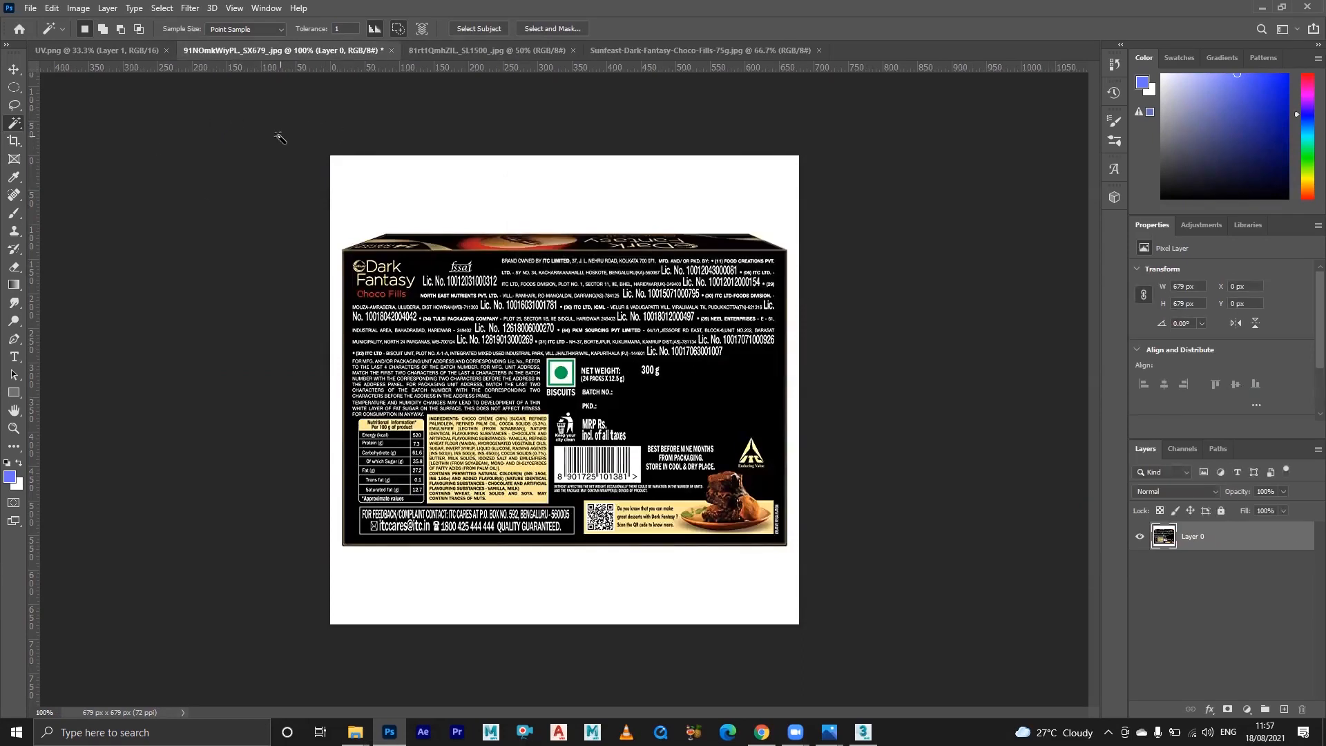
- Select the box's back face with the Rectangular Marquee, delete everything outside it, and clear the selection
click(14, 90)
right_click(16, 96)
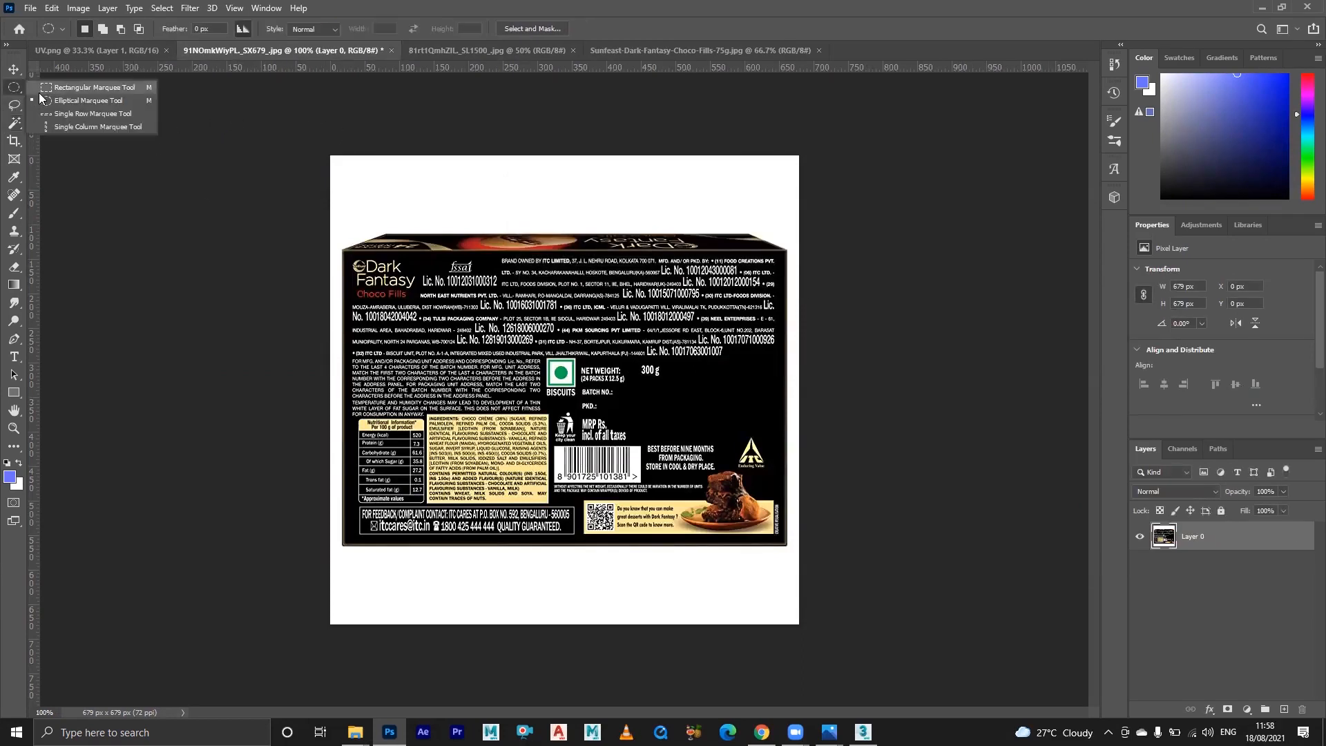
click(76, 87)
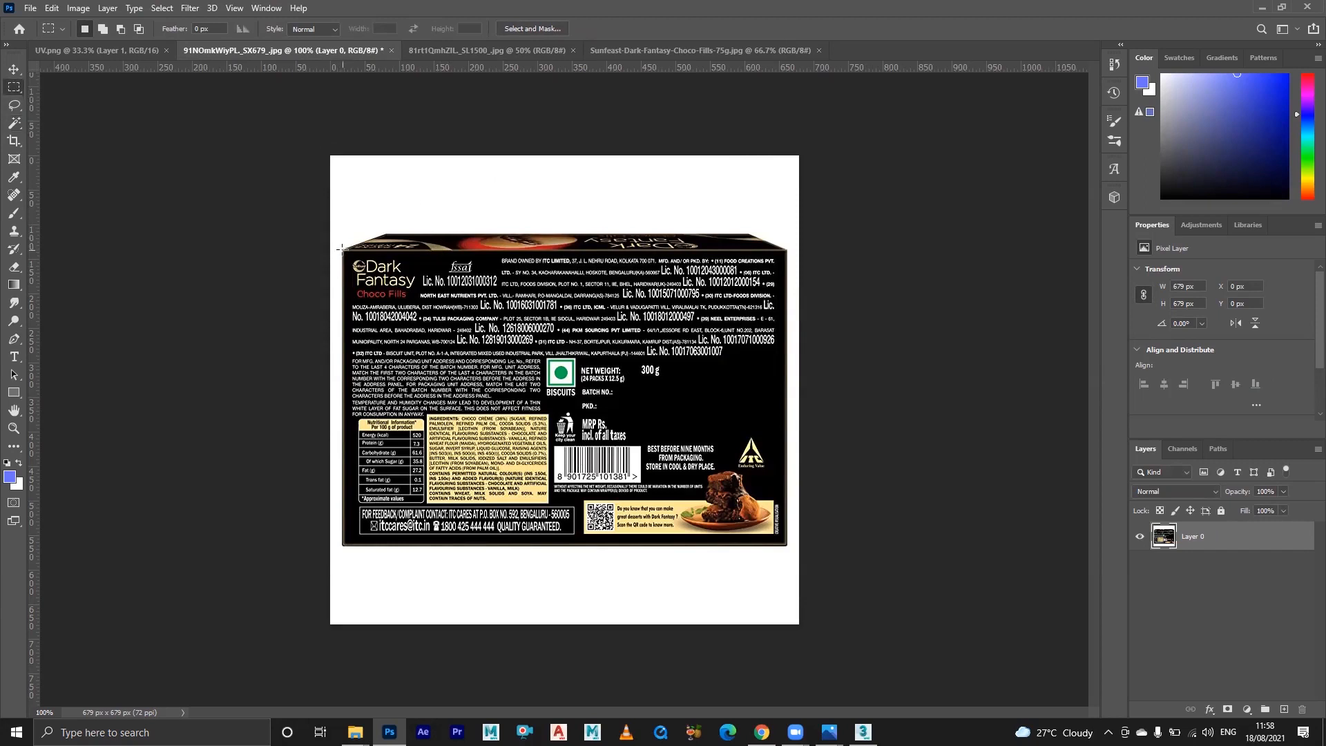
drag(343, 250, 786, 546)
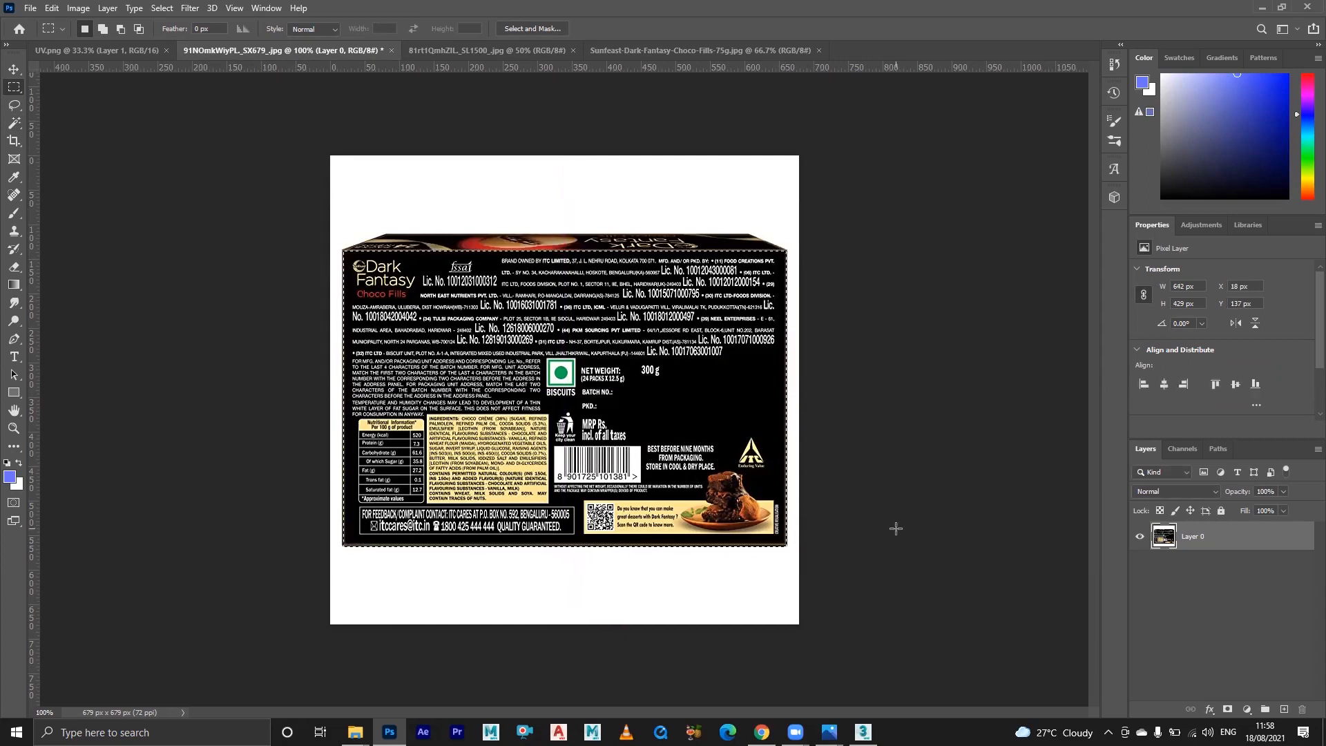
key(ctrl+a)
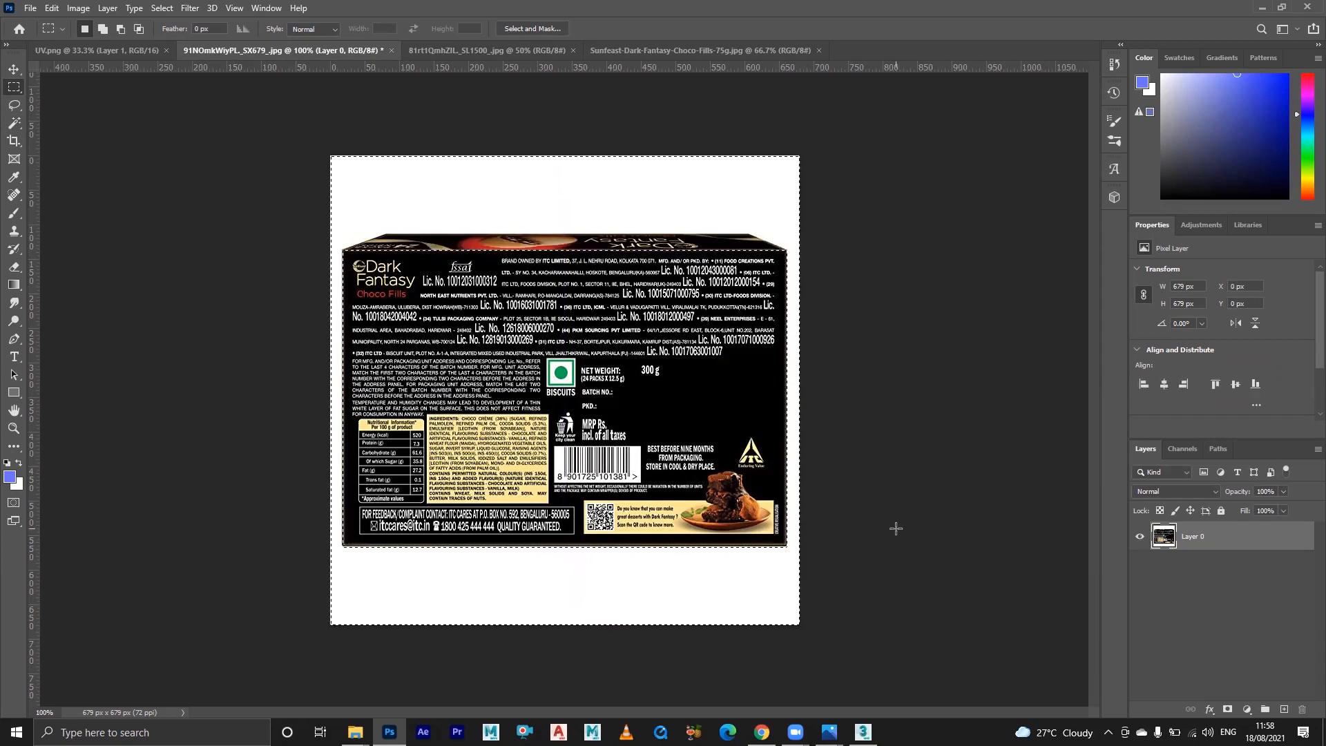
key(Delete)
key(ctrl+shift+i)
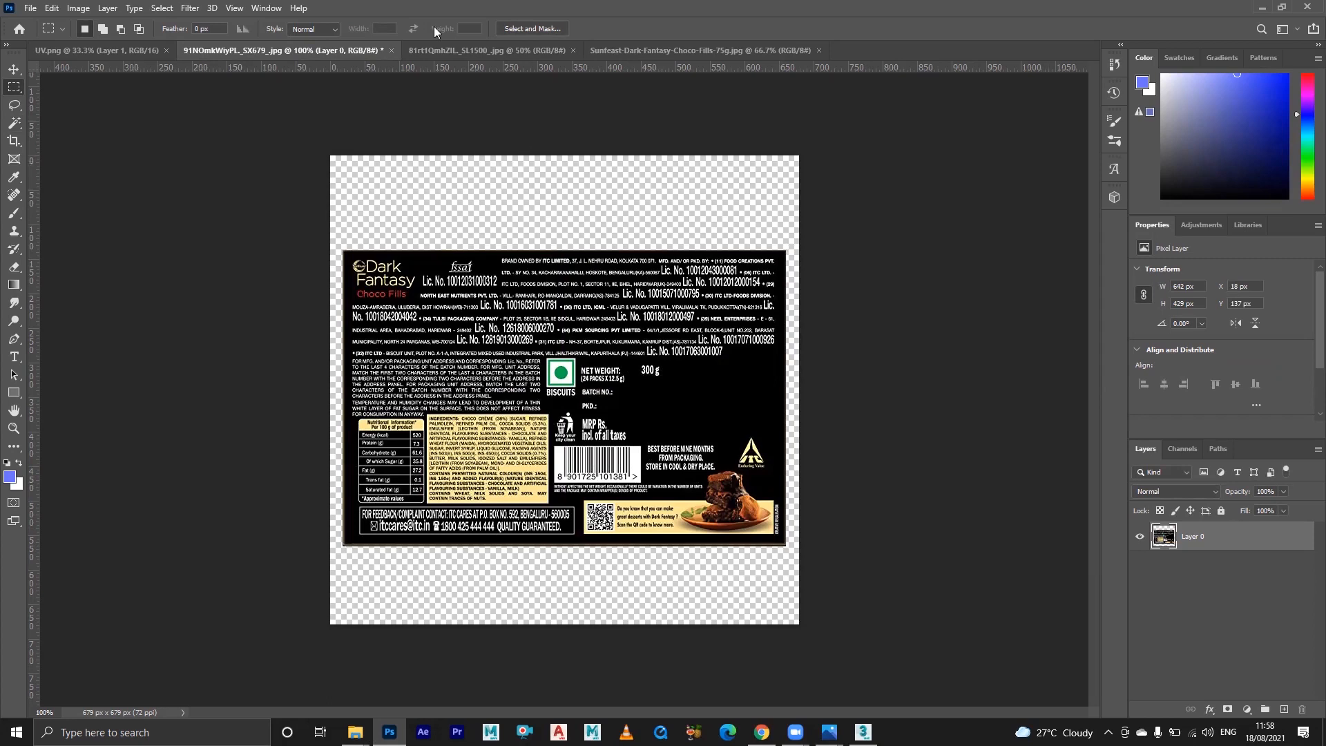
- In the 81rt1QmhZIL._SL1500_ image, convert the background to a regular layer and delete everything outside the box's front face
click(457, 50)
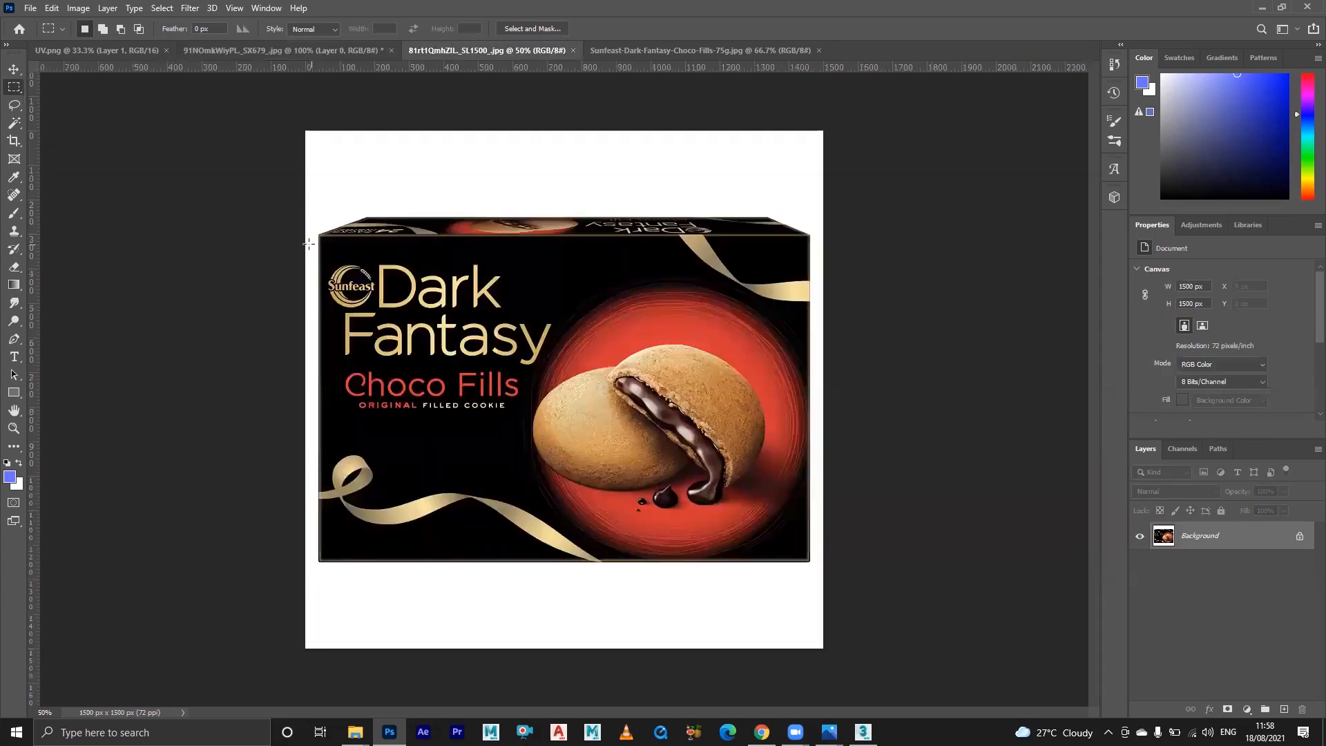
double_click(1275, 538)
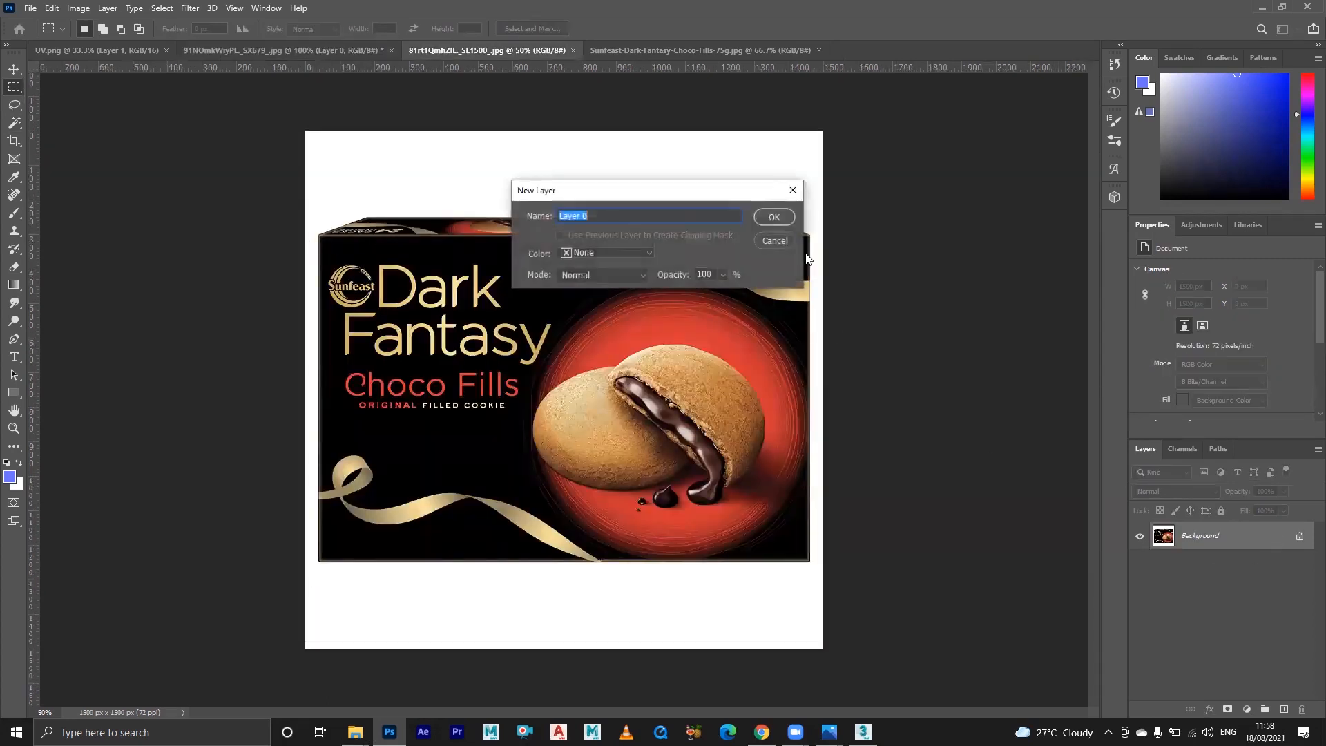
click(778, 219)
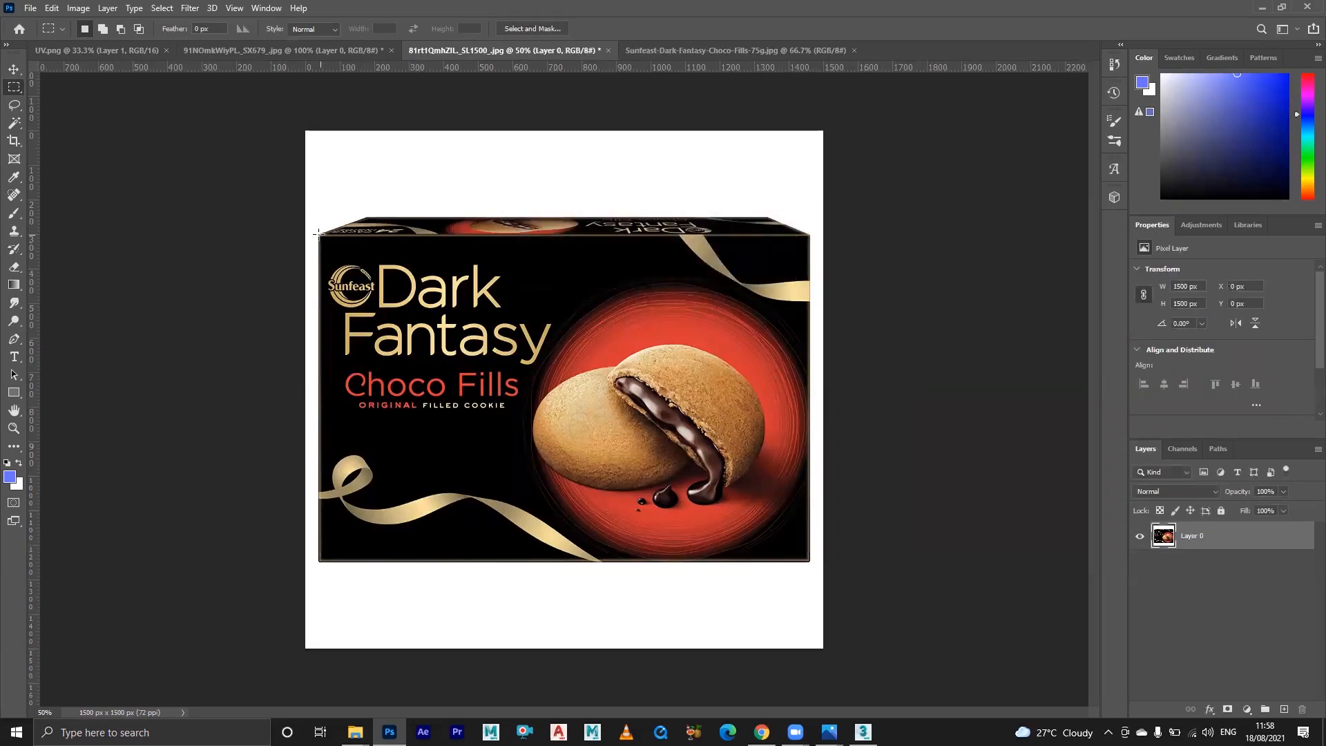
drag(426, 347, 809, 560)
key(ctrl+shift+i)
key(Delete)
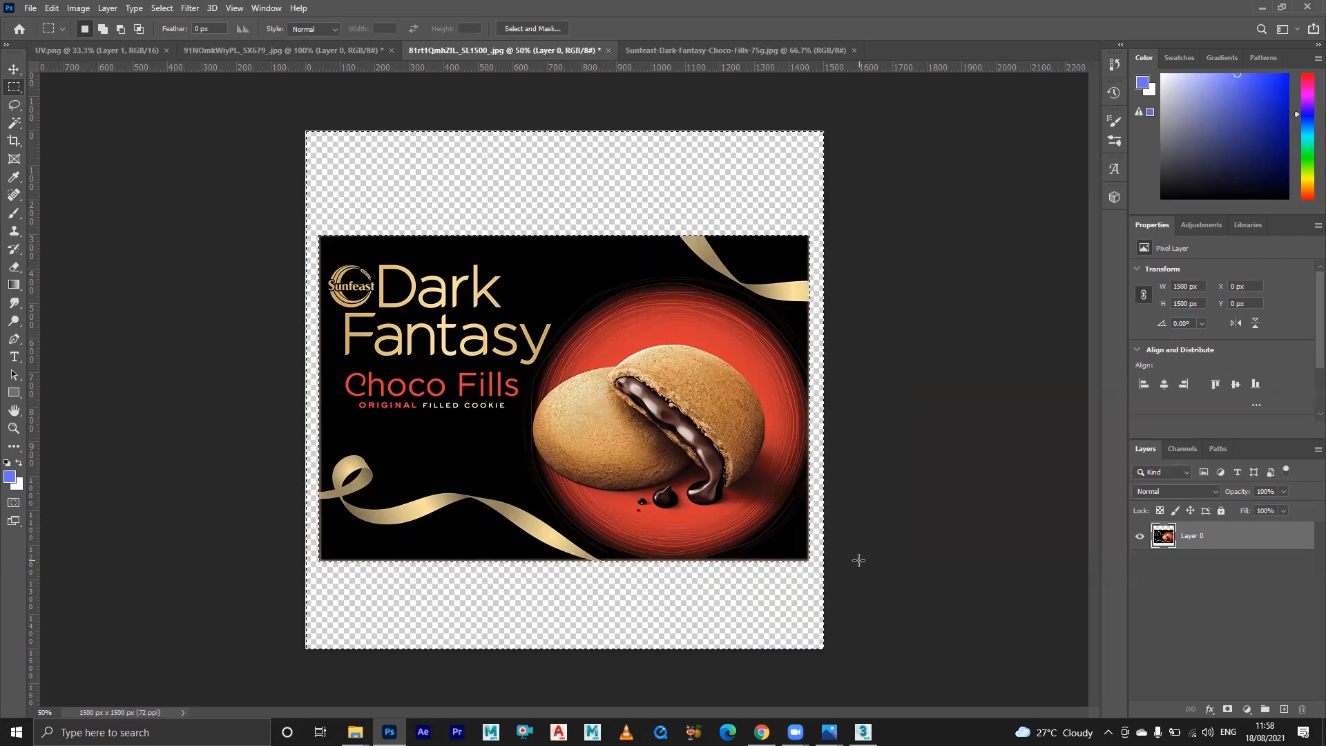
key(ctrl+d)
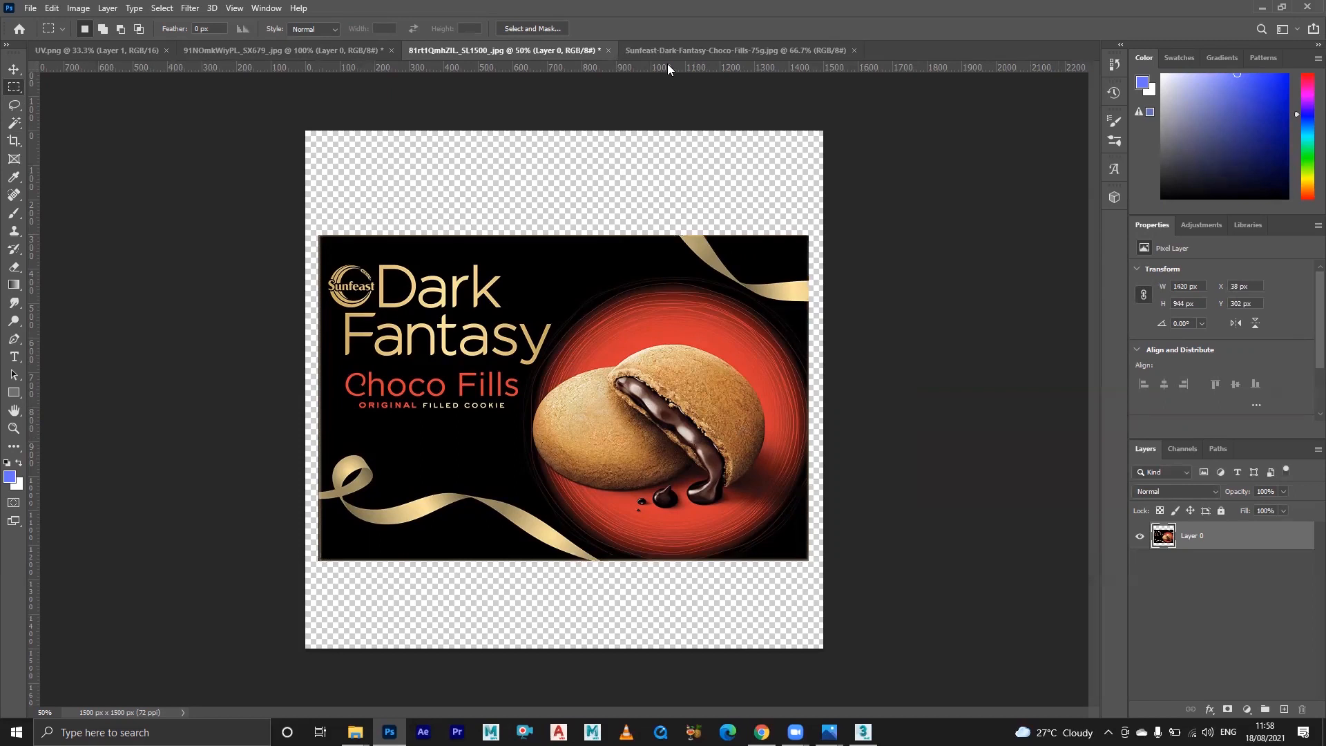
- In the Sunfeast-Dark-Fantasy-Choco-Fills-75g image, place horizontal guides along the packet's upper and lower edges
key(ctrl+Tab)
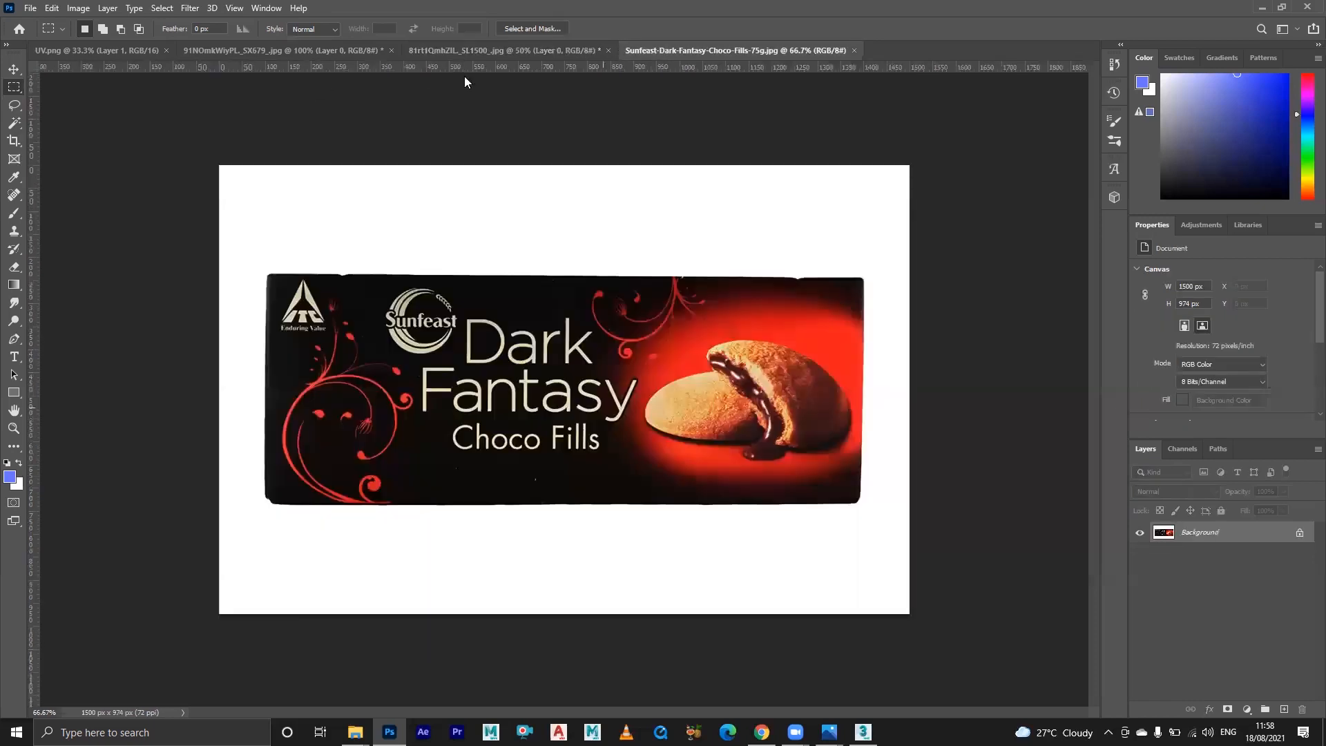
drag(483, 67, 483, 273)
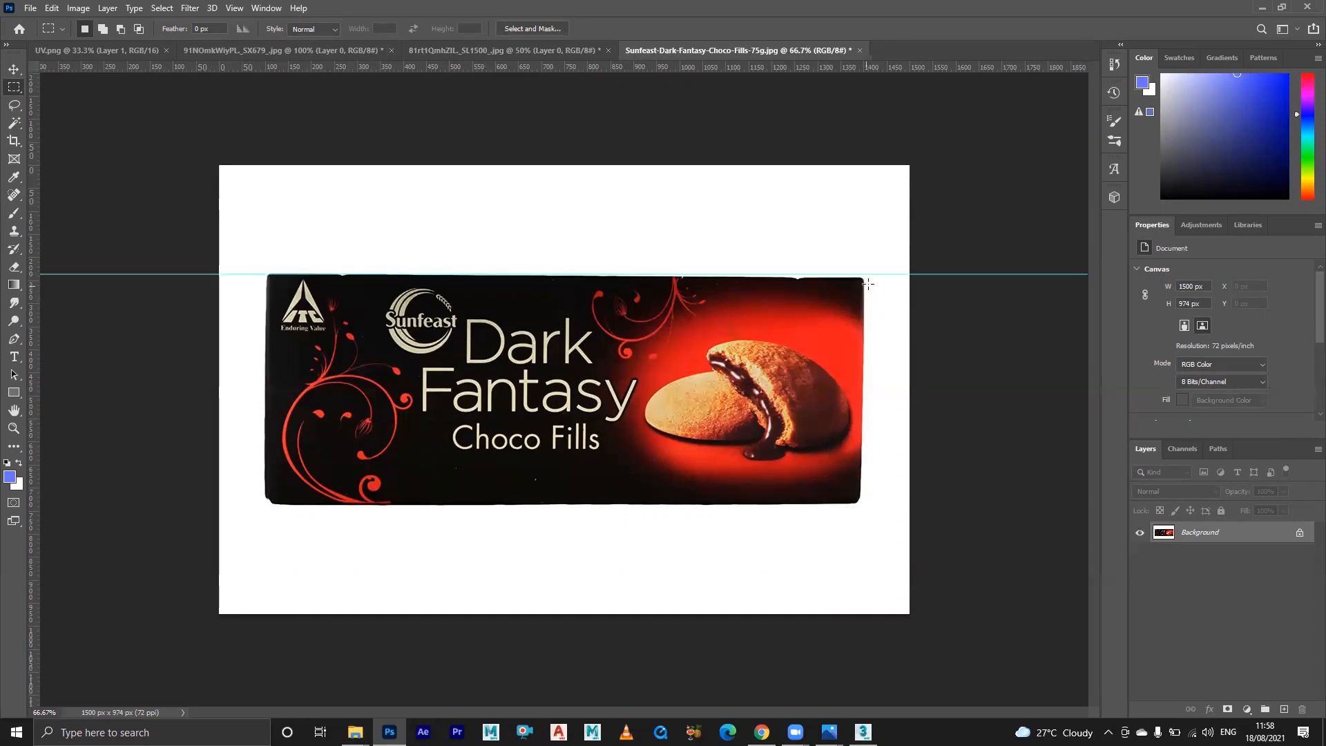
drag(719, 72, 734, 498)
- Convert the background to a regular layer, then rotate it -0.10° and nudge it upward to align the packet with the guides
double_click(1237, 532)
click(768, 219)
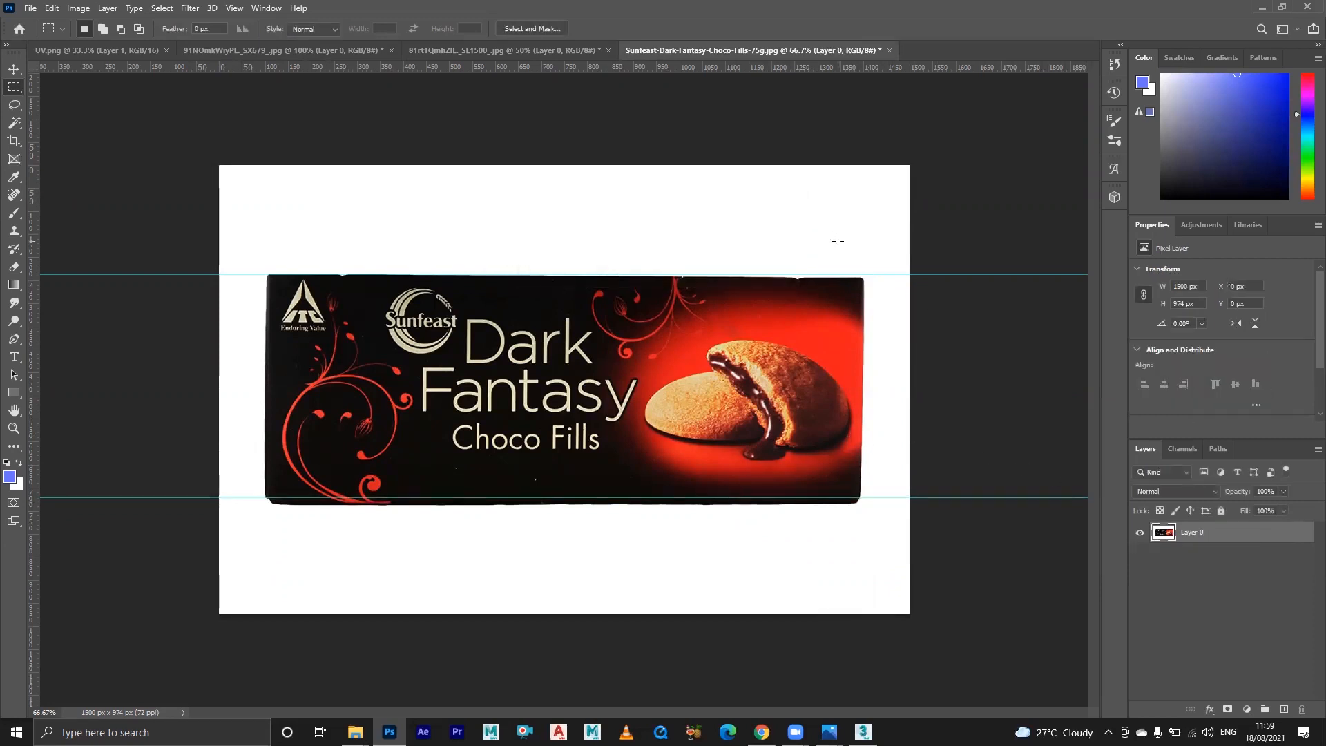
key(ctrl+t)
drag(965, 149, 965, 147)
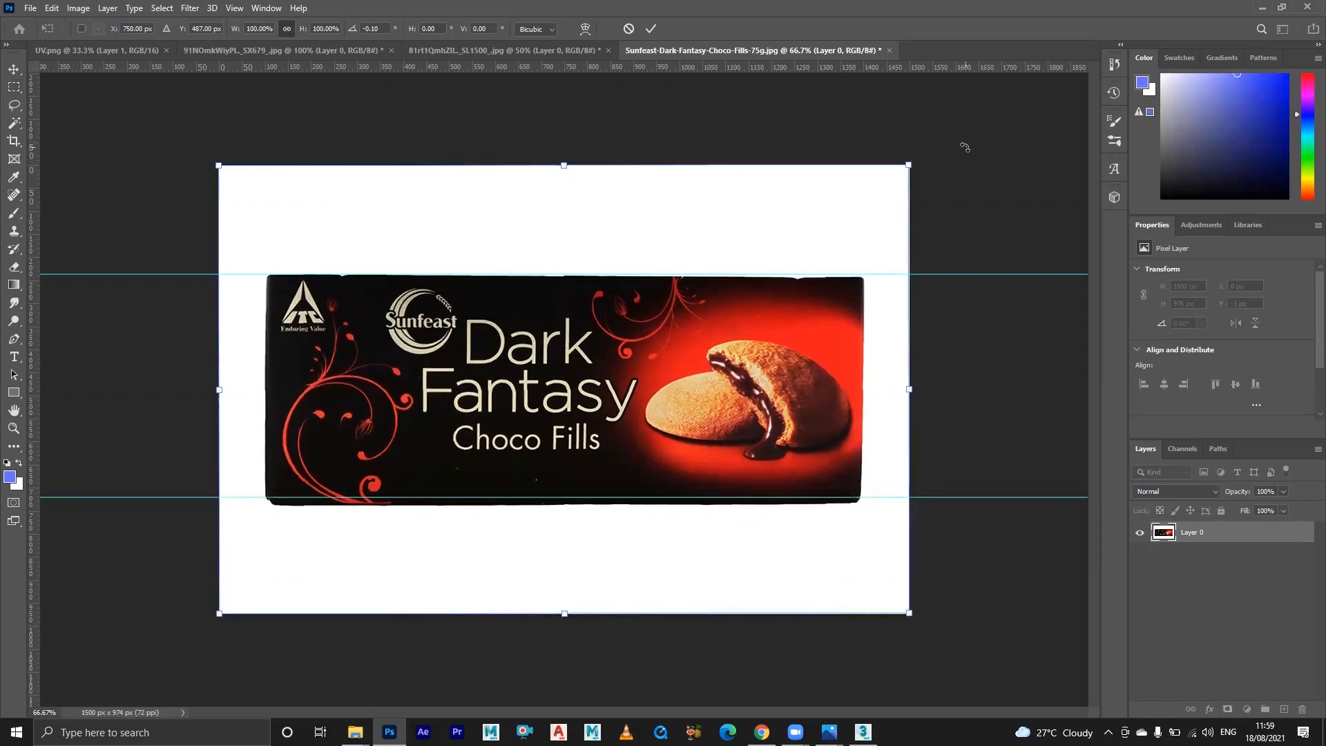
key(Up)
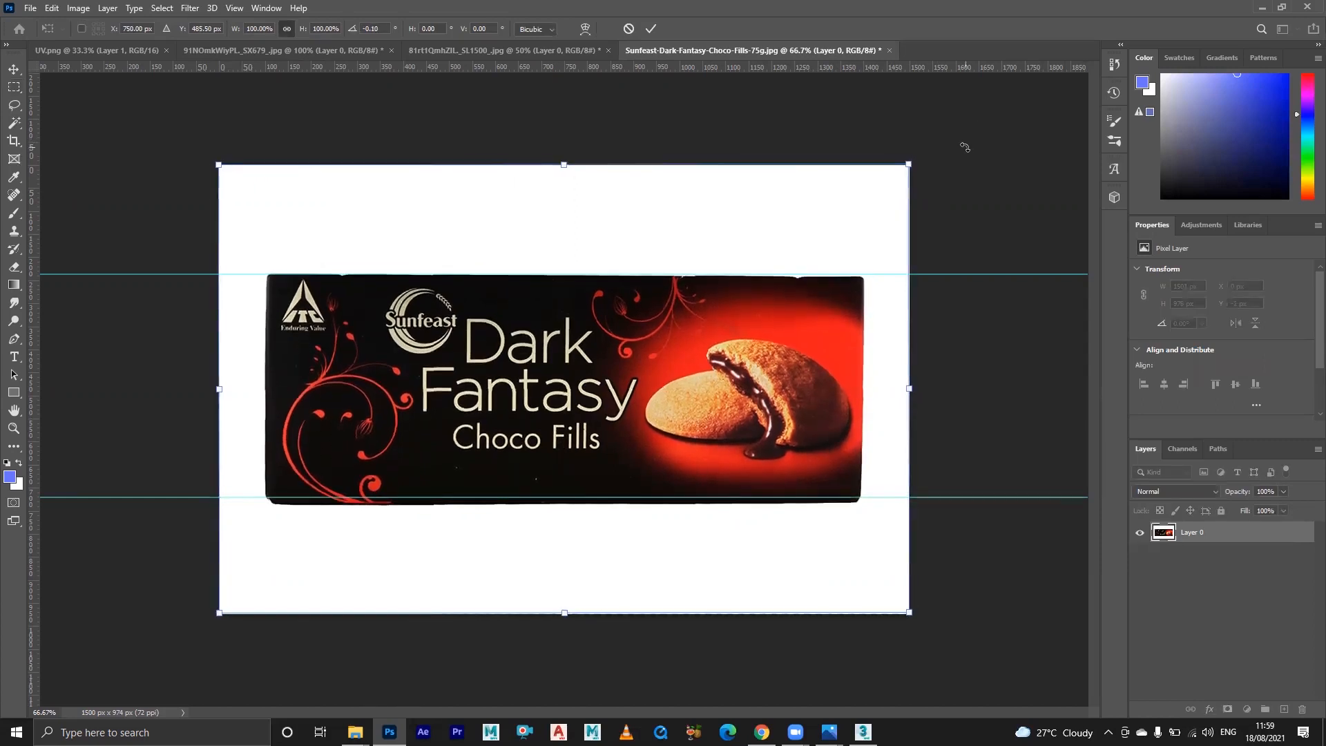
key(Up)
key(Up)
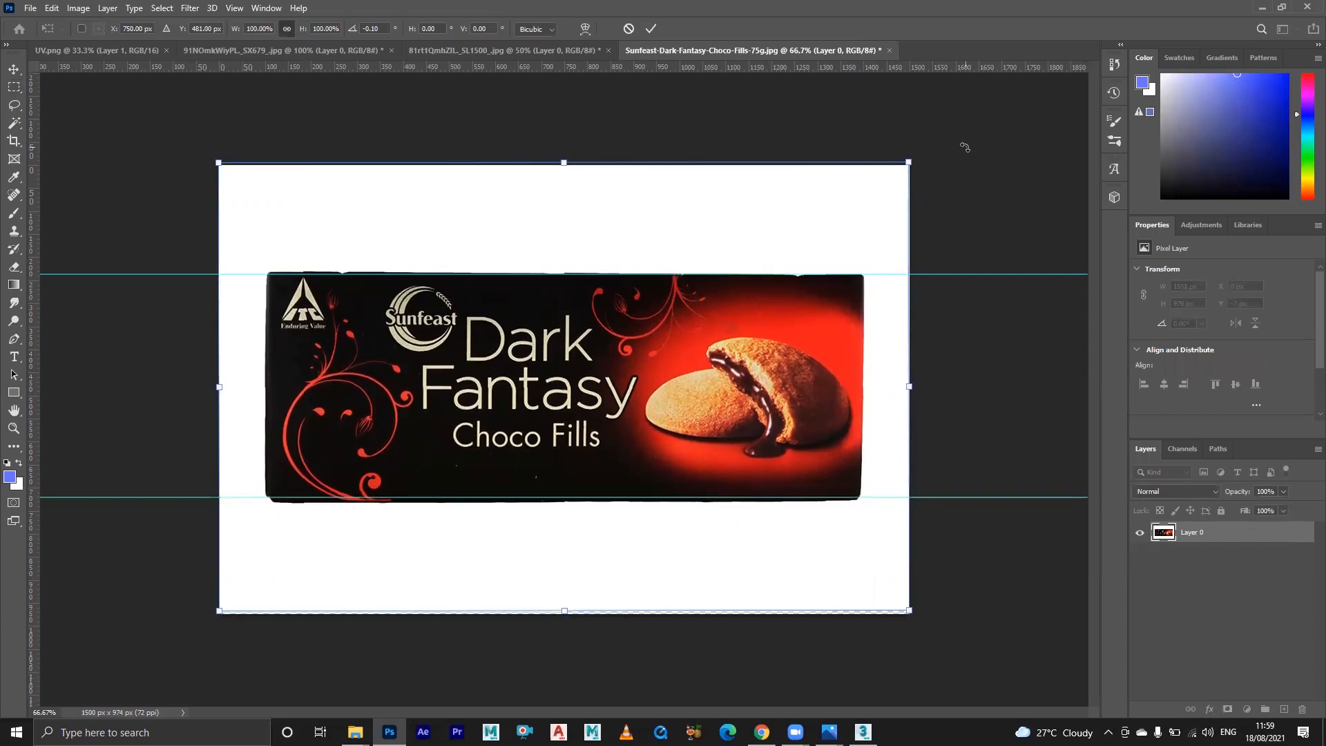
key(Down)
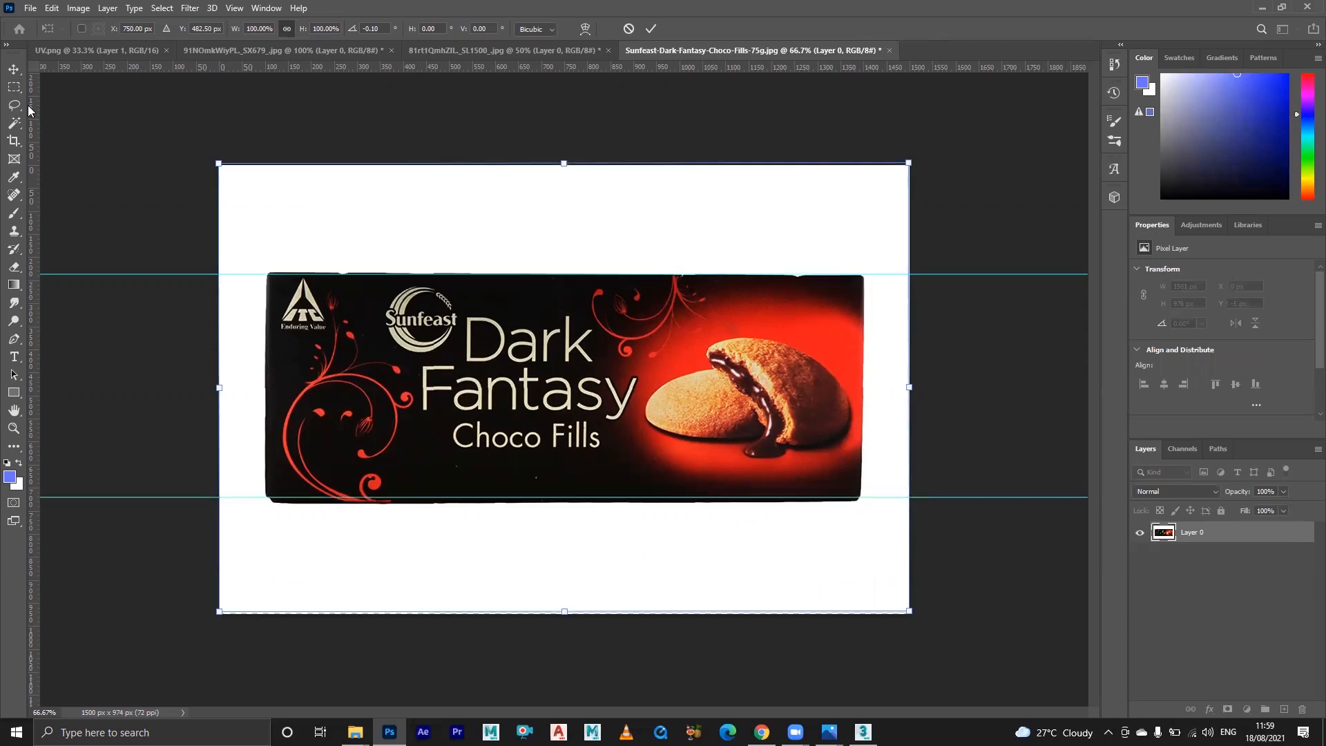
key(Return)
- Select the packet's front face between the two guides with the Rectangular Marquee
key(m)
drag(269, 275, 862, 499)
alt+scroll(611, 462, up, 2)
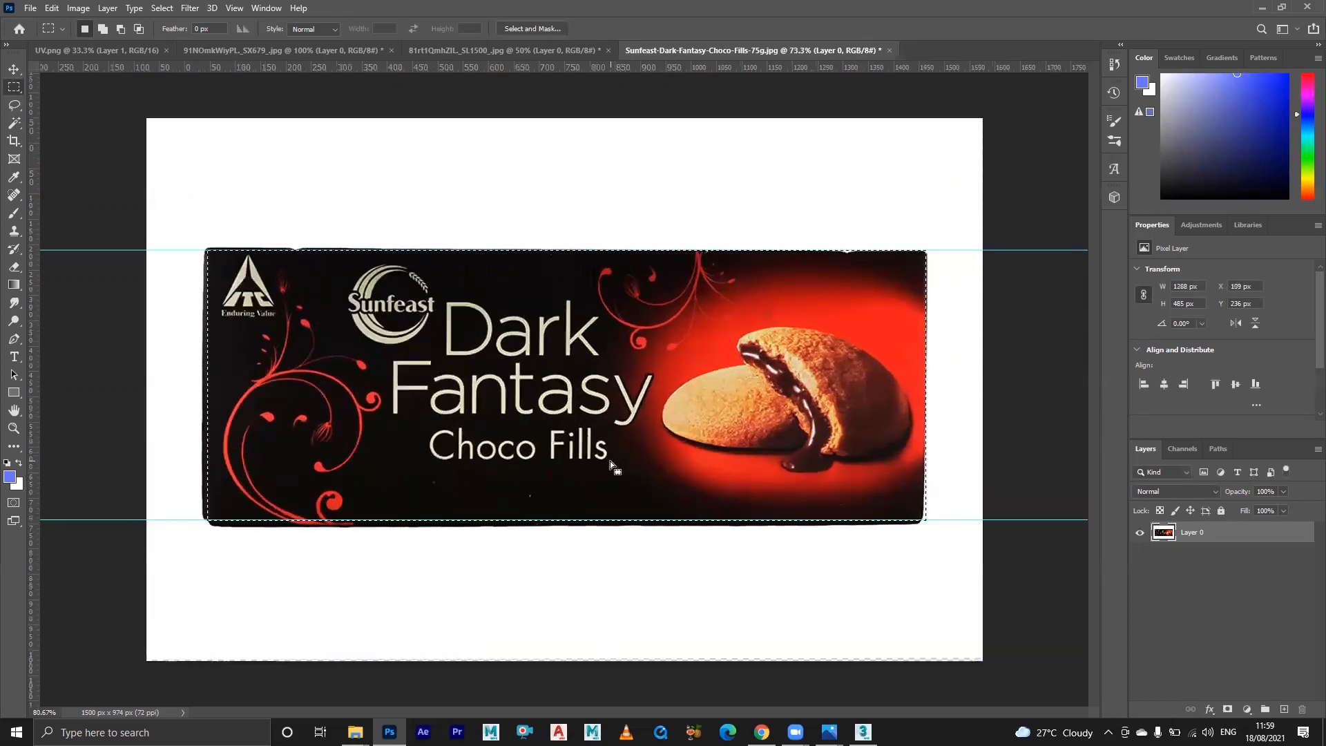
alt+scroll(503, 463, up, 2)
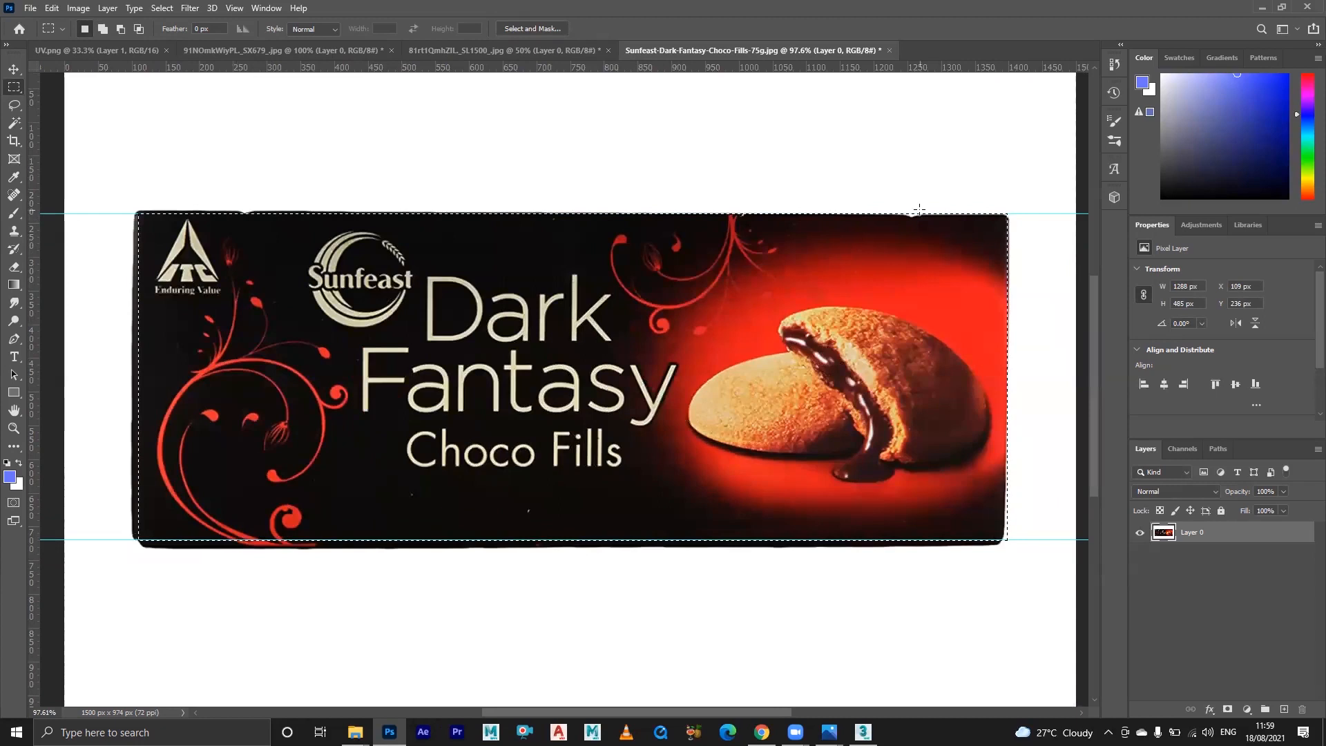
- Clear the selection and use the Clone Stamp to fill the notch in the packet's upper edge near the ITC logo
alt+scroll(341, 276, up, 10)
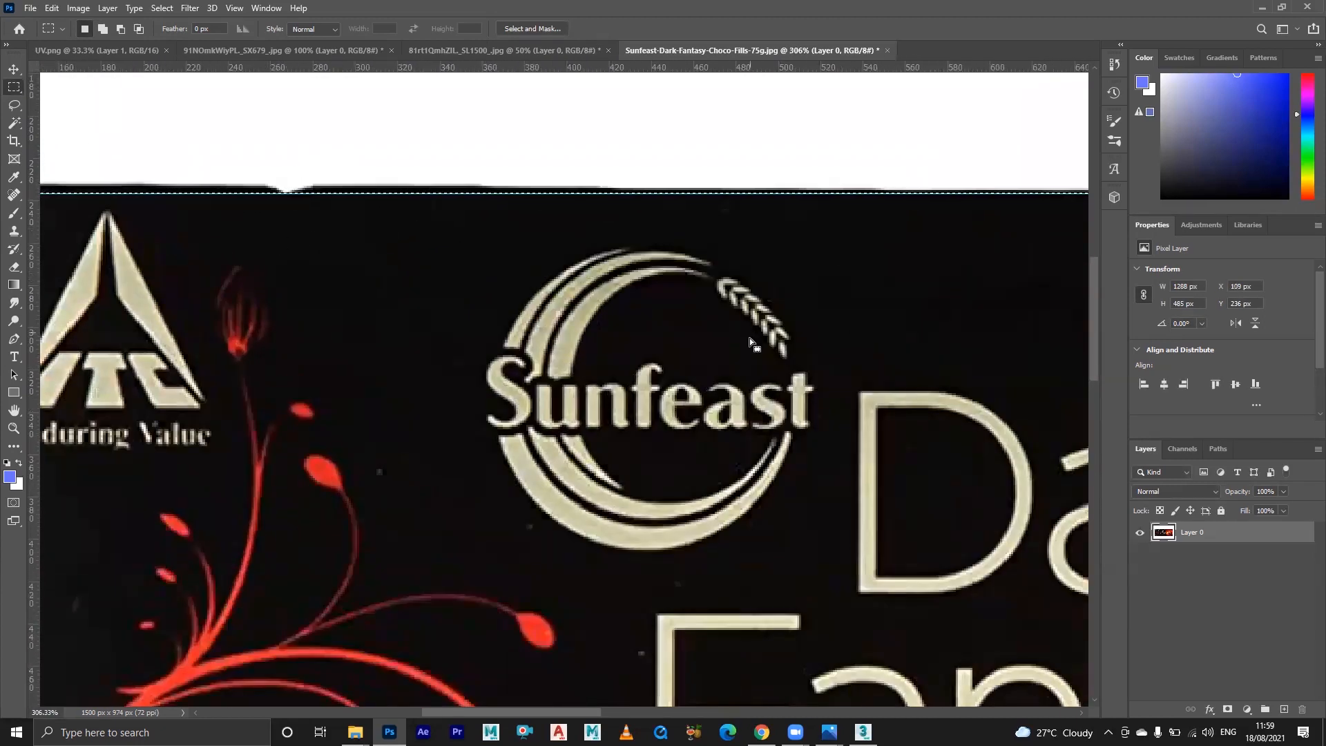
click(14, 231)
alt+click(346, 222)
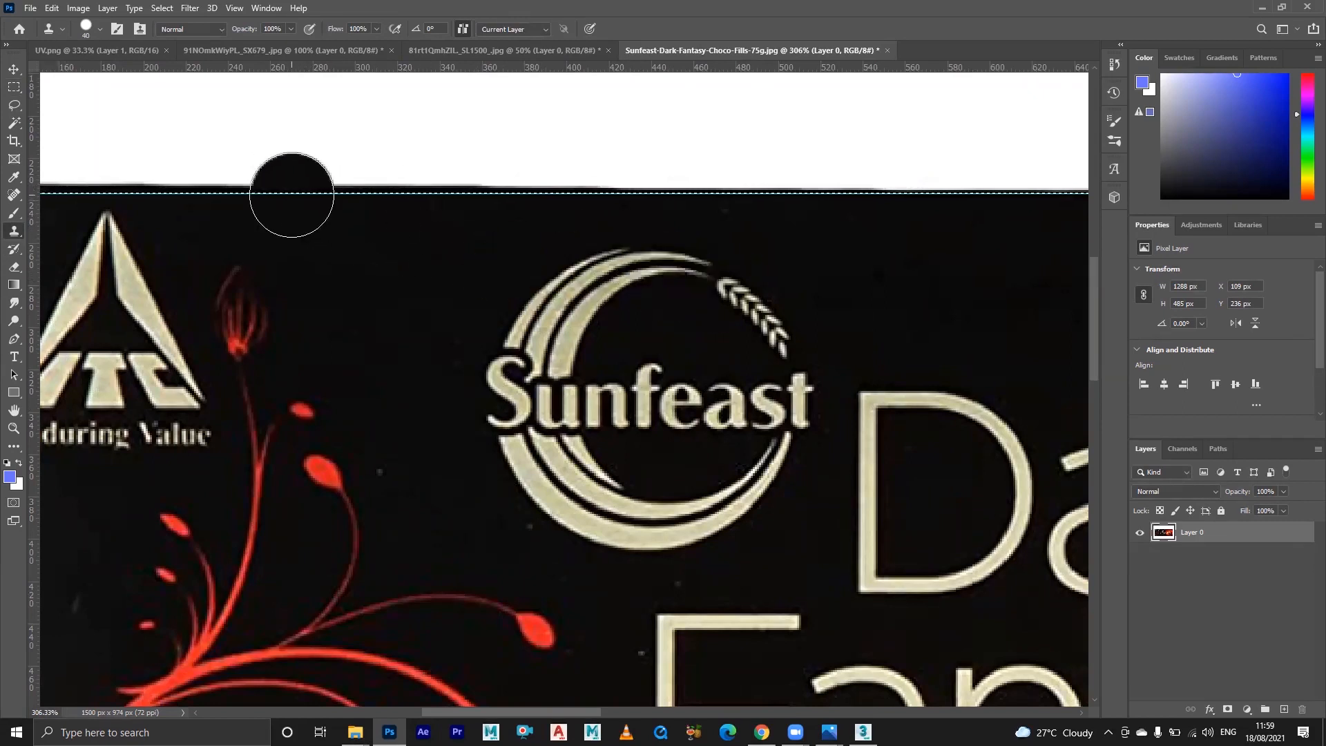
key(ctrl+d)
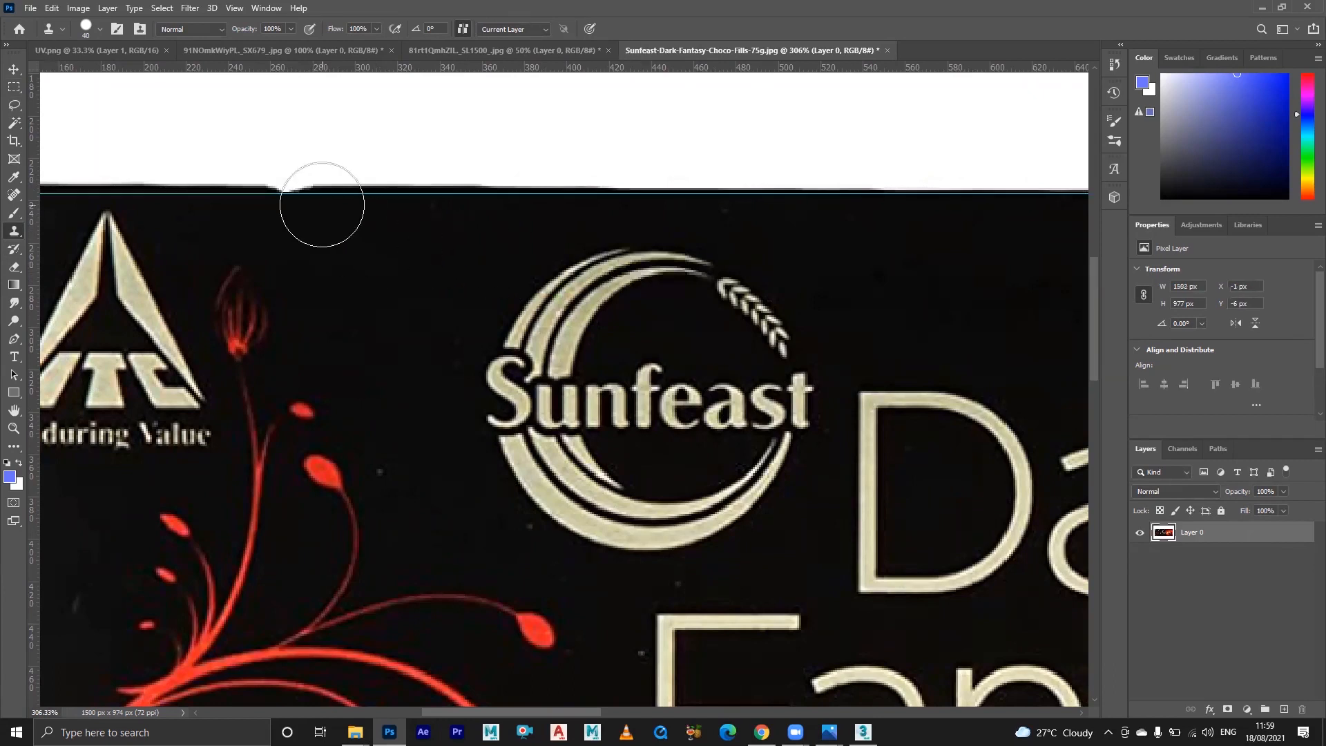
alt+click(349, 222)
click(285, 191)
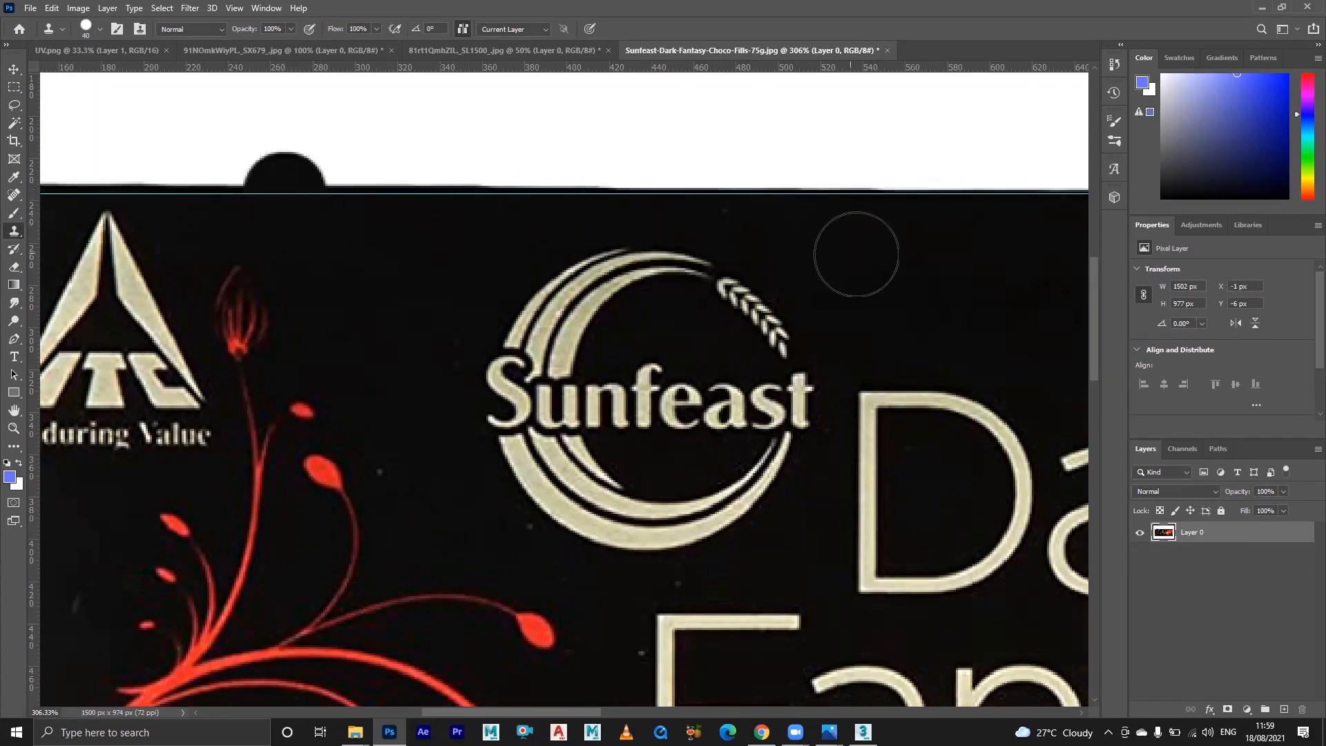
- Clone dark packet texture over the notch in the upper edge above the cookies
drag(838, 257, 317, 258)
drag(923, 270, 480, 281)
mouse_move(1057, 275)
mouse_down()
mouse_move(914, 275)
mouse_move(927, 275)
mouse_up()
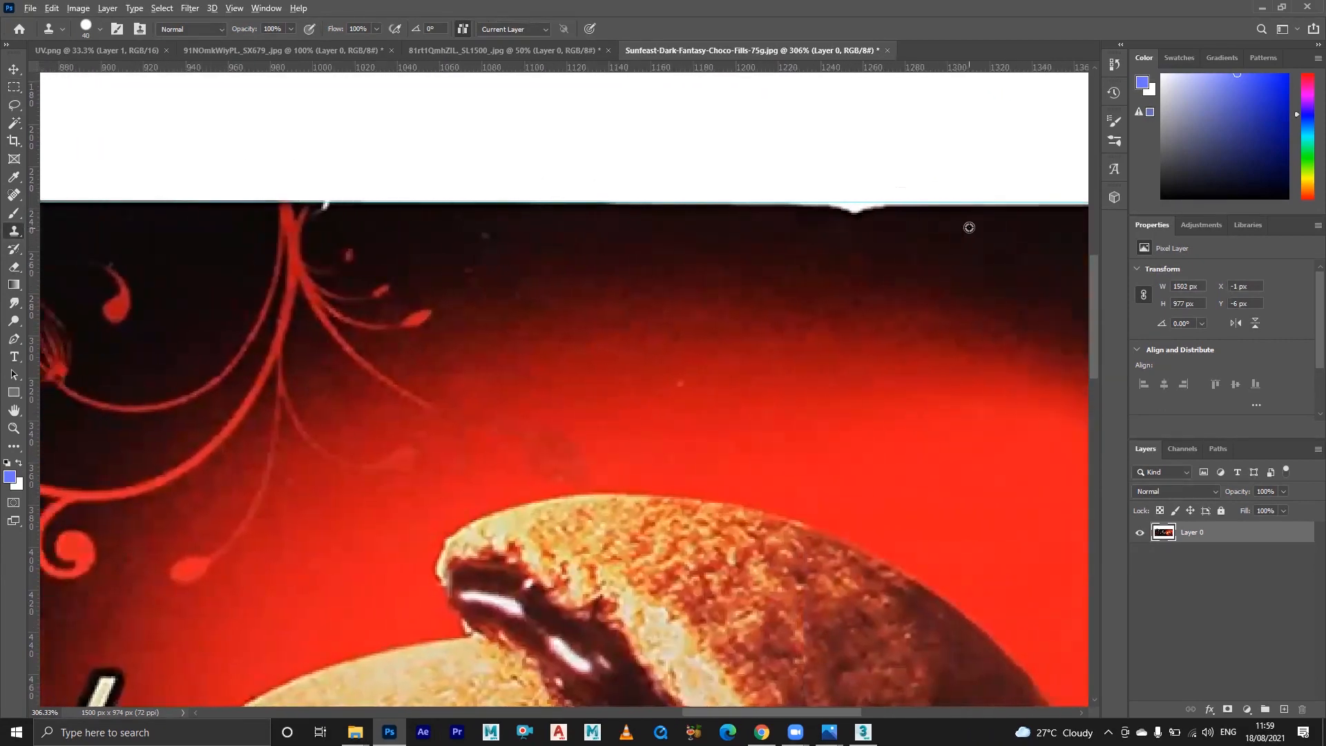
mouse_move(817, 196)
mouse_down()
mouse_move(988, 203)
mouse_move(760, 205)
mouse_move(791, 188)
mouse_move(781, 193)
mouse_move(897, 196)
mouse_move(760, 222)
mouse_up()
key(ctrl+z)
alt+click(775, 225)
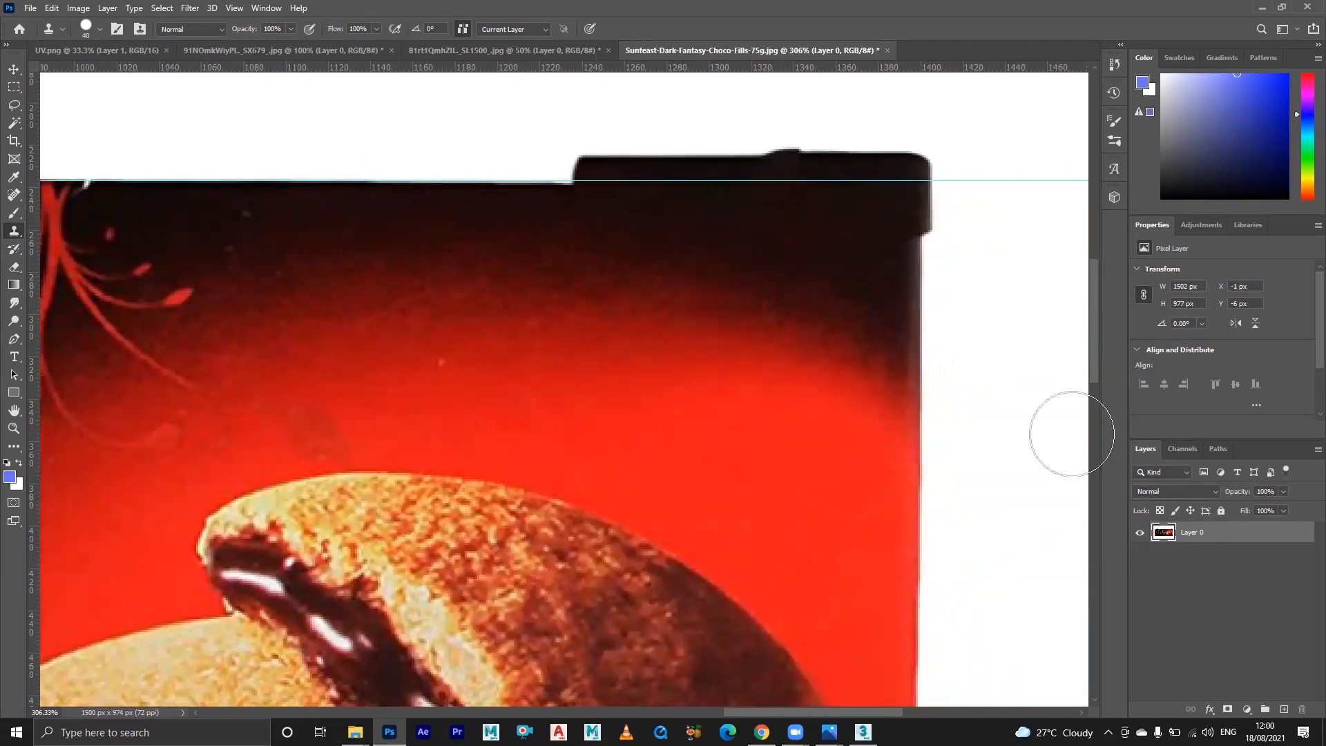
- Try to extend the cloned dark area along the upper edge to the packet's rounded corner beside the cookies
key(ctrl+z)
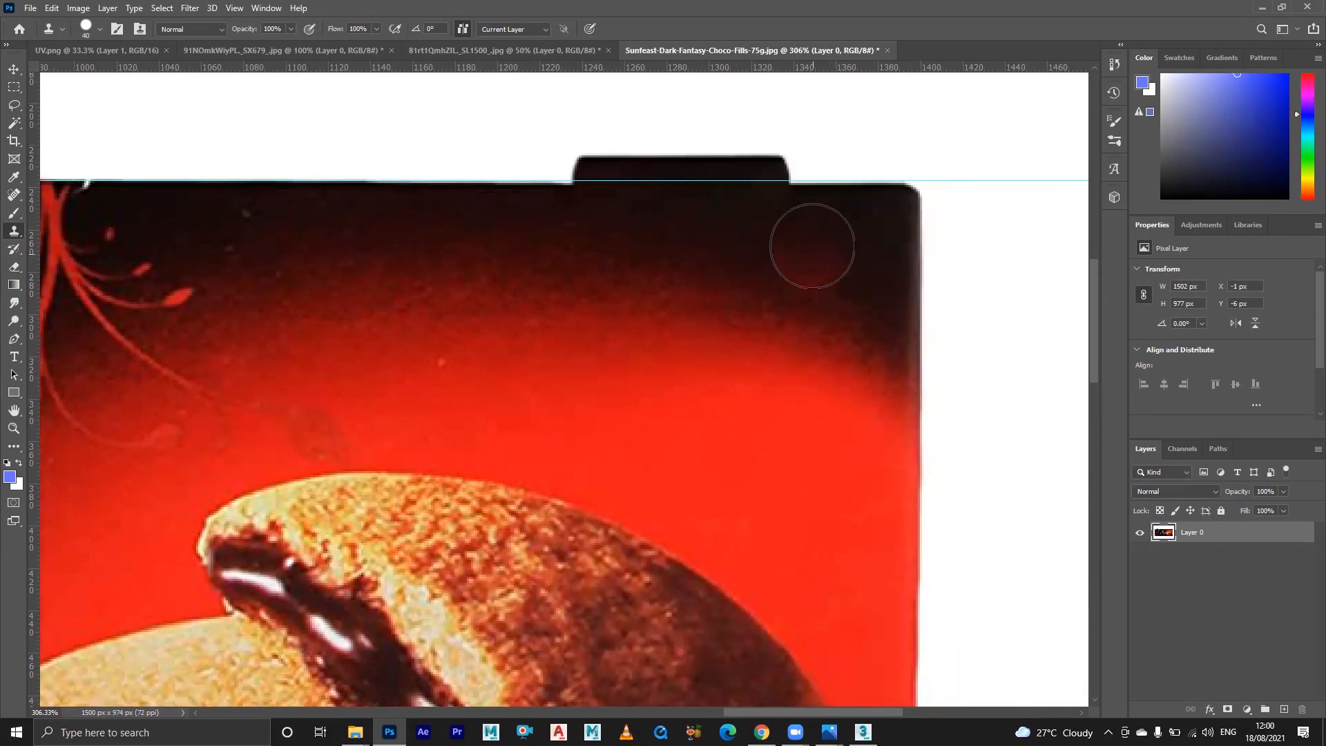
alt+click(776, 230)
drag(785, 198, 882, 189)
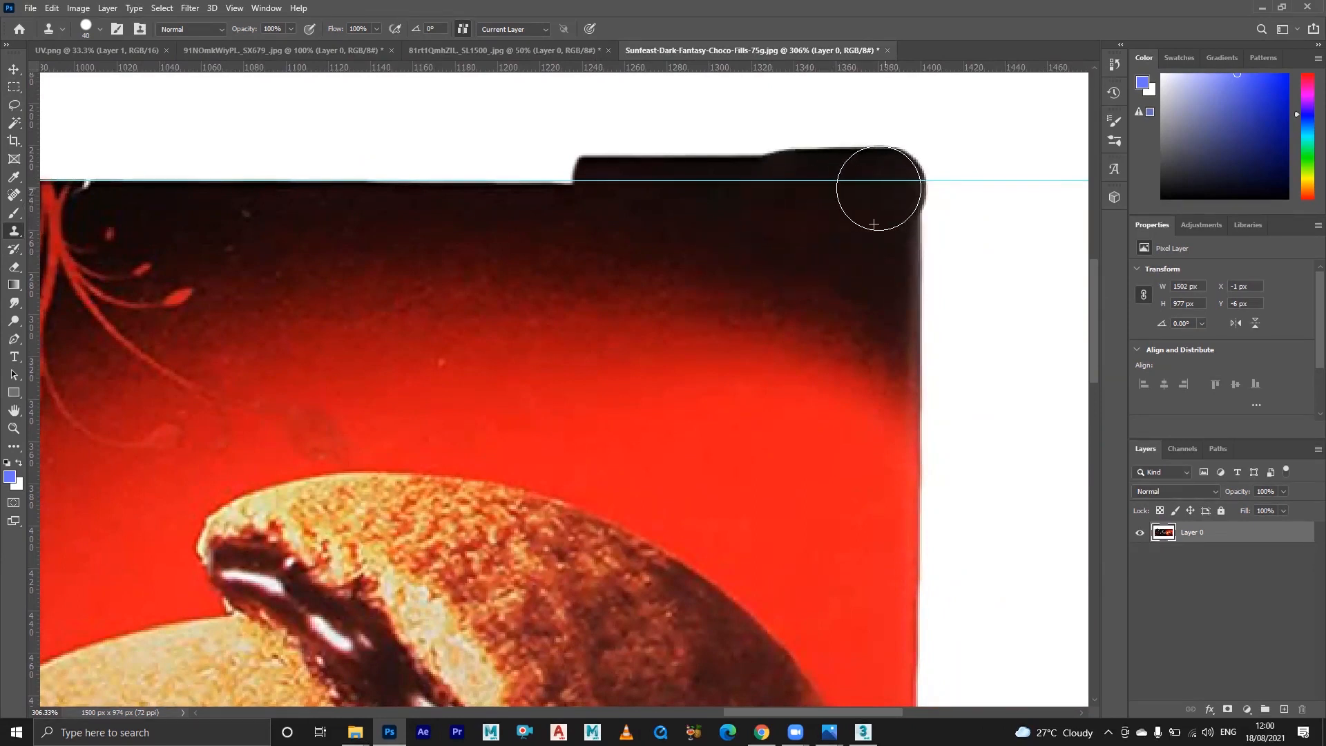
click(940, 408)
key(ctrl+z)
key(ctrl+z)
key(ctrl+z)
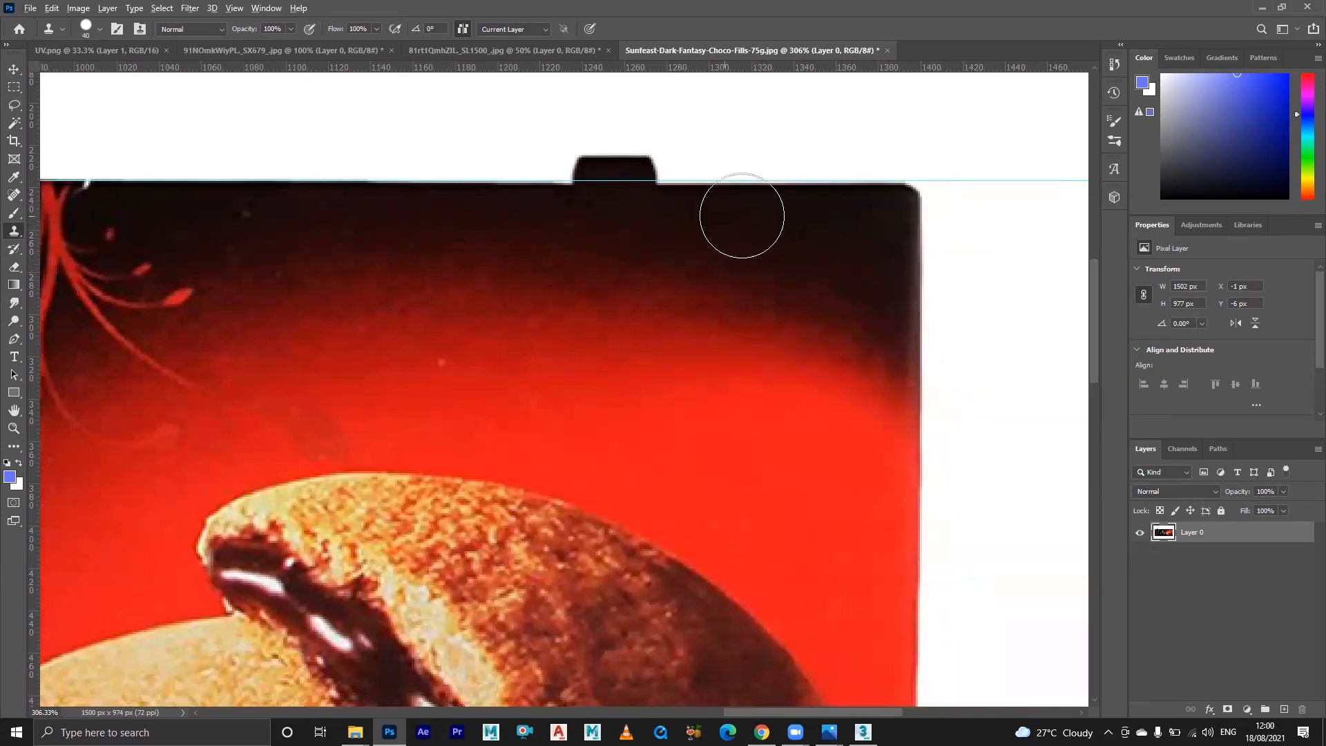
- Try cloning the dark upper edge out to the rounded corner with a smaller 25 px hard brush
alt+click(681, 229)
key(bracketleft)
key(bracketleft)
key(bracketleft)
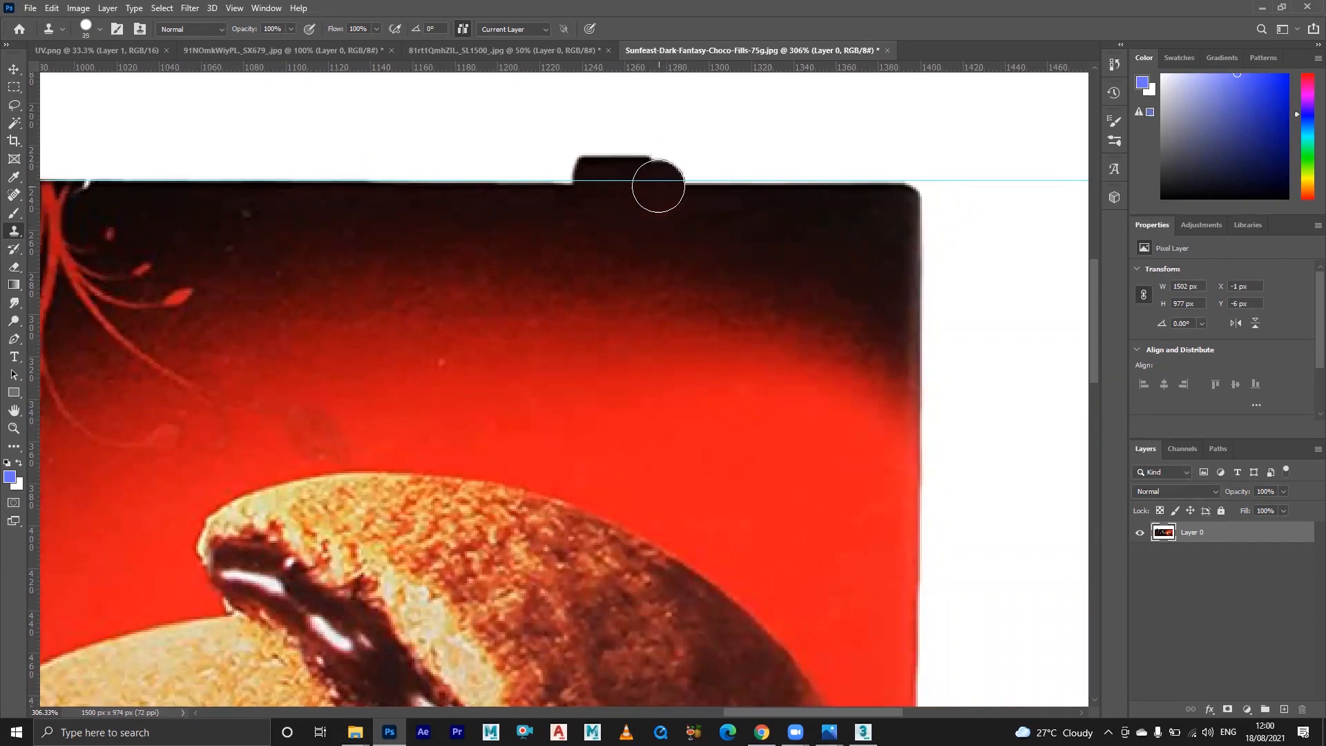
drag(657, 181, 890, 183)
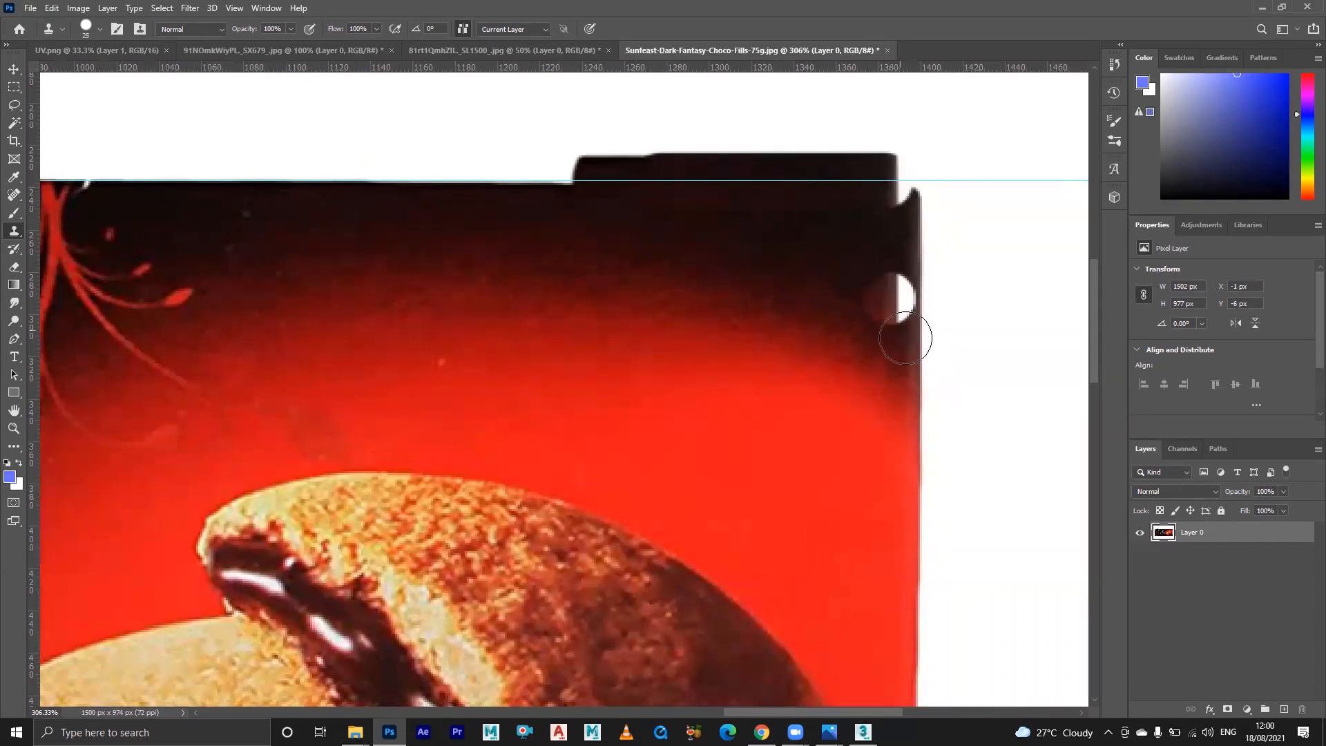
key(ctrl+z)
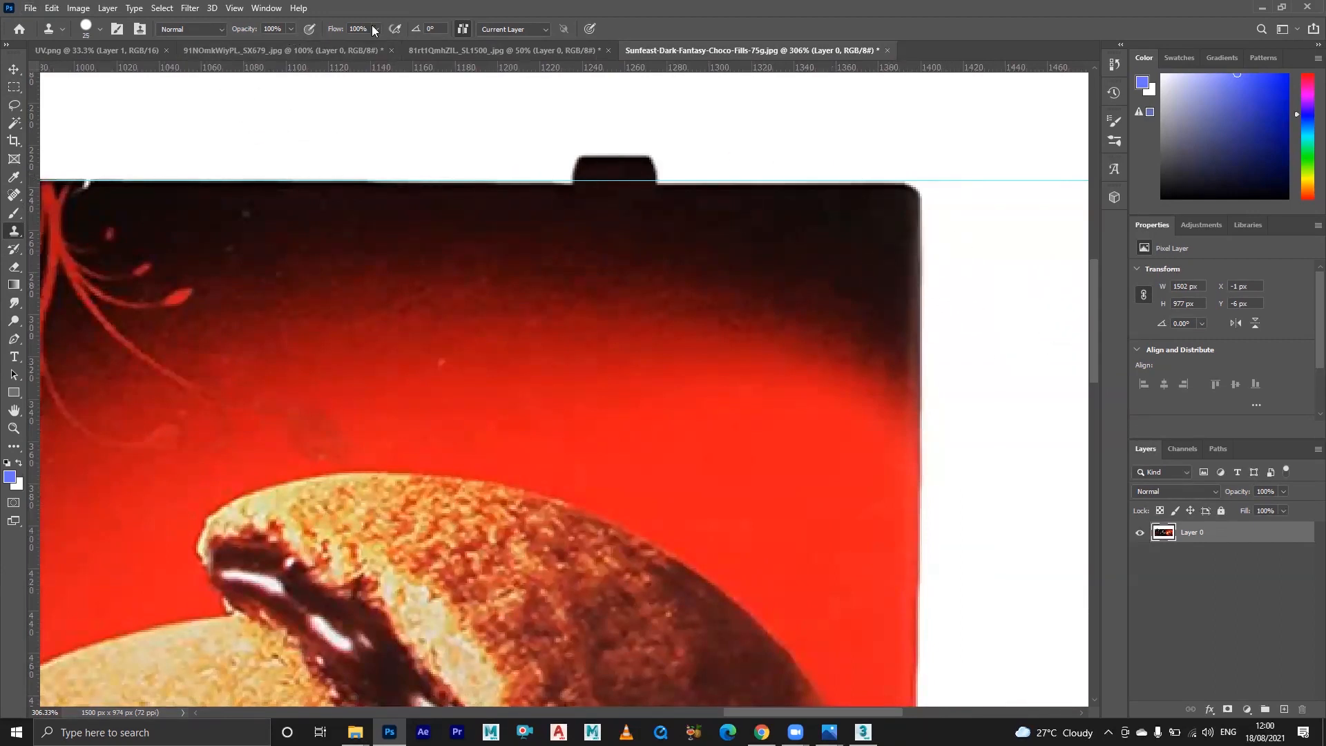
- Switch the Clone Stamp to a slightly enlarged Soft Round brush and fill the upper edge out to the corner beside the cookies
click(99, 30)
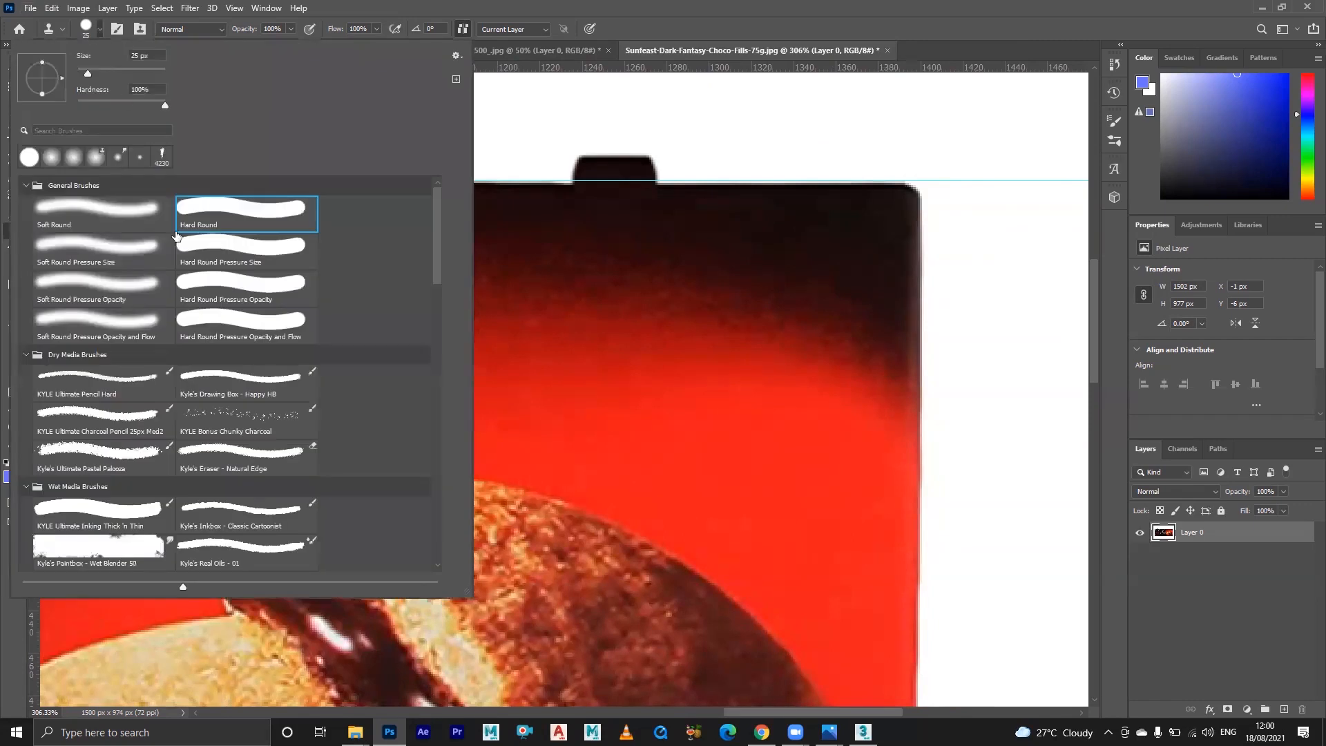
double_click(93, 208)
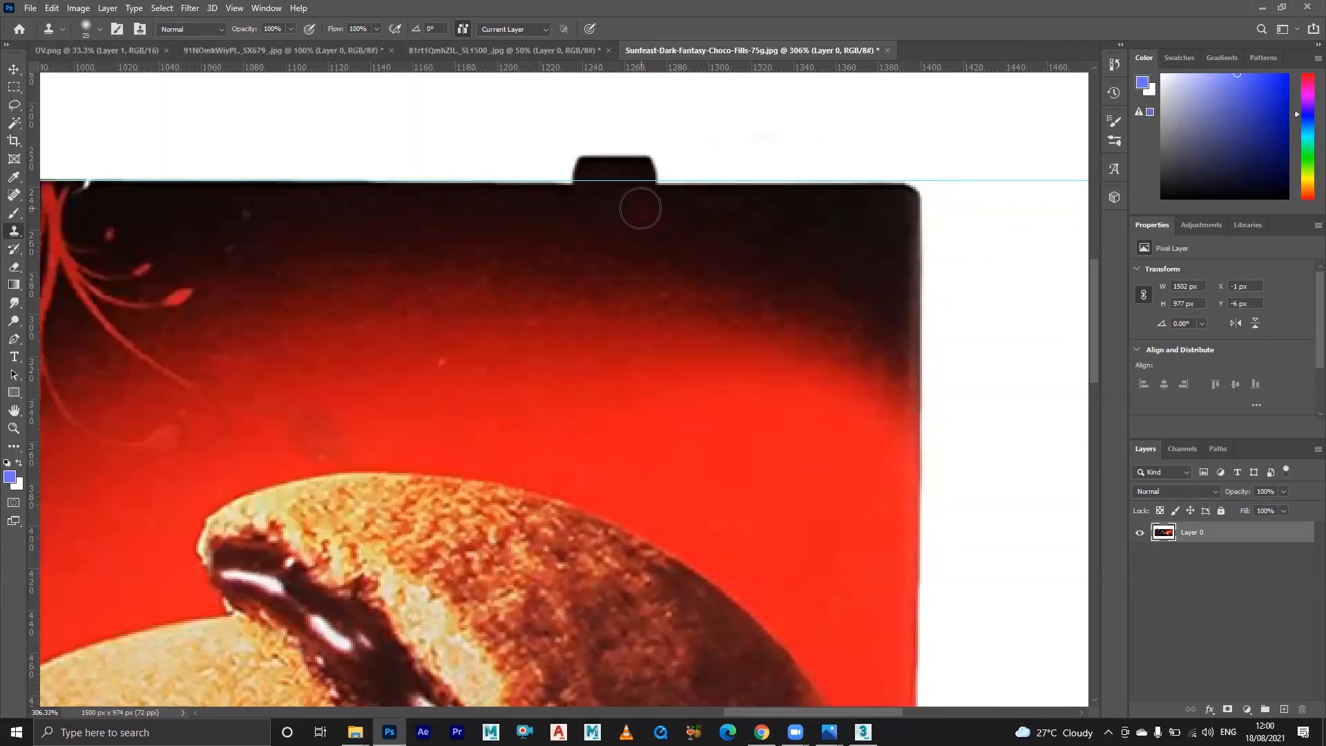
alt+click(645, 217)
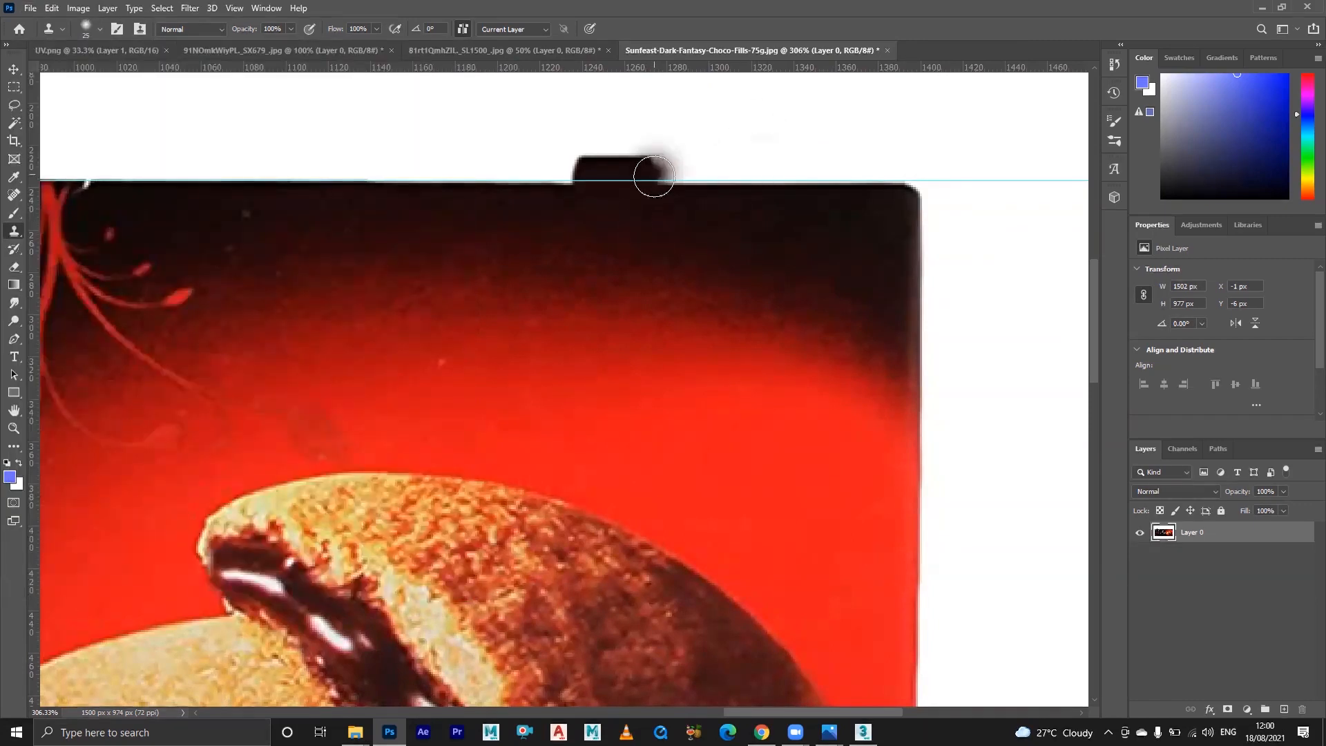
key(bracketright)
key(bracketright)
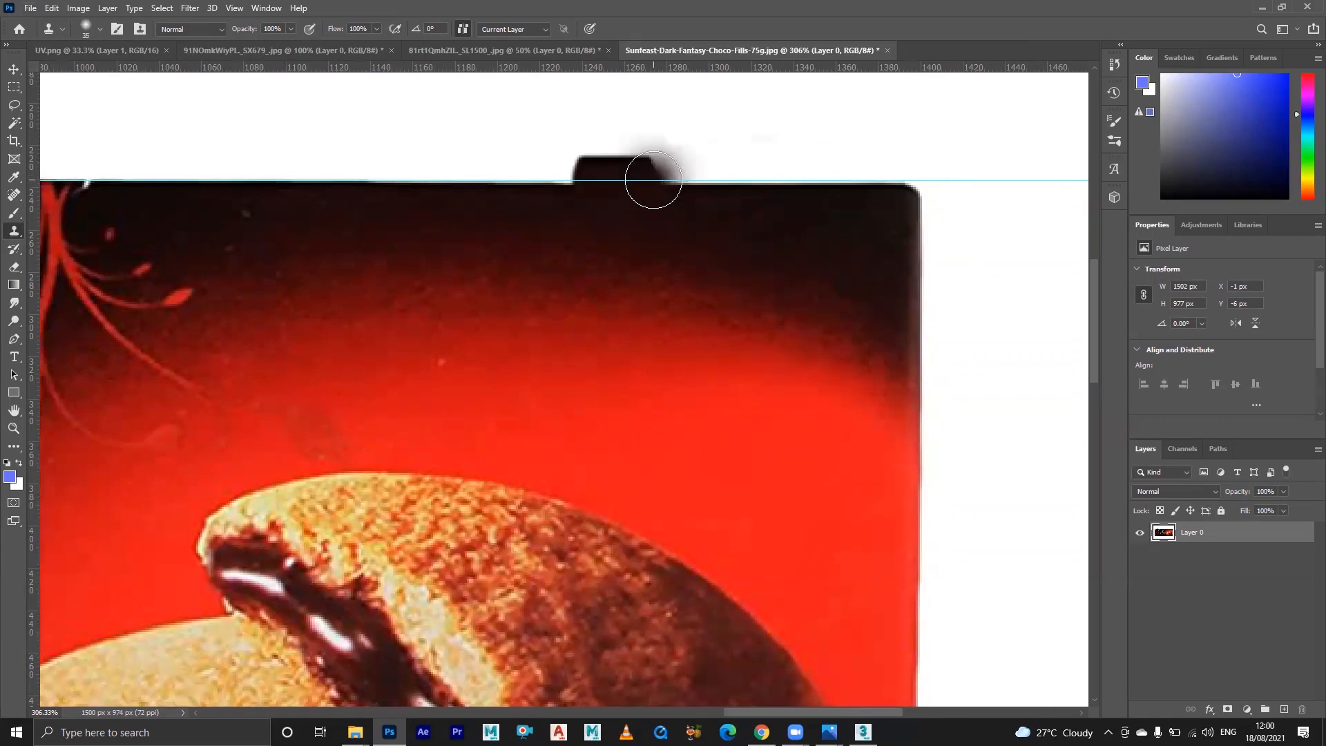
mouse_move(654, 179)
mouse_down()
mouse_move(678, 178)
mouse_move(634, 177)
mouse_move(882, 180)
mouse_move(811, 222)
mouse_move(898, 180)
mouse_move(805, 176)
mouse_move(814, 228)
mouse_up()
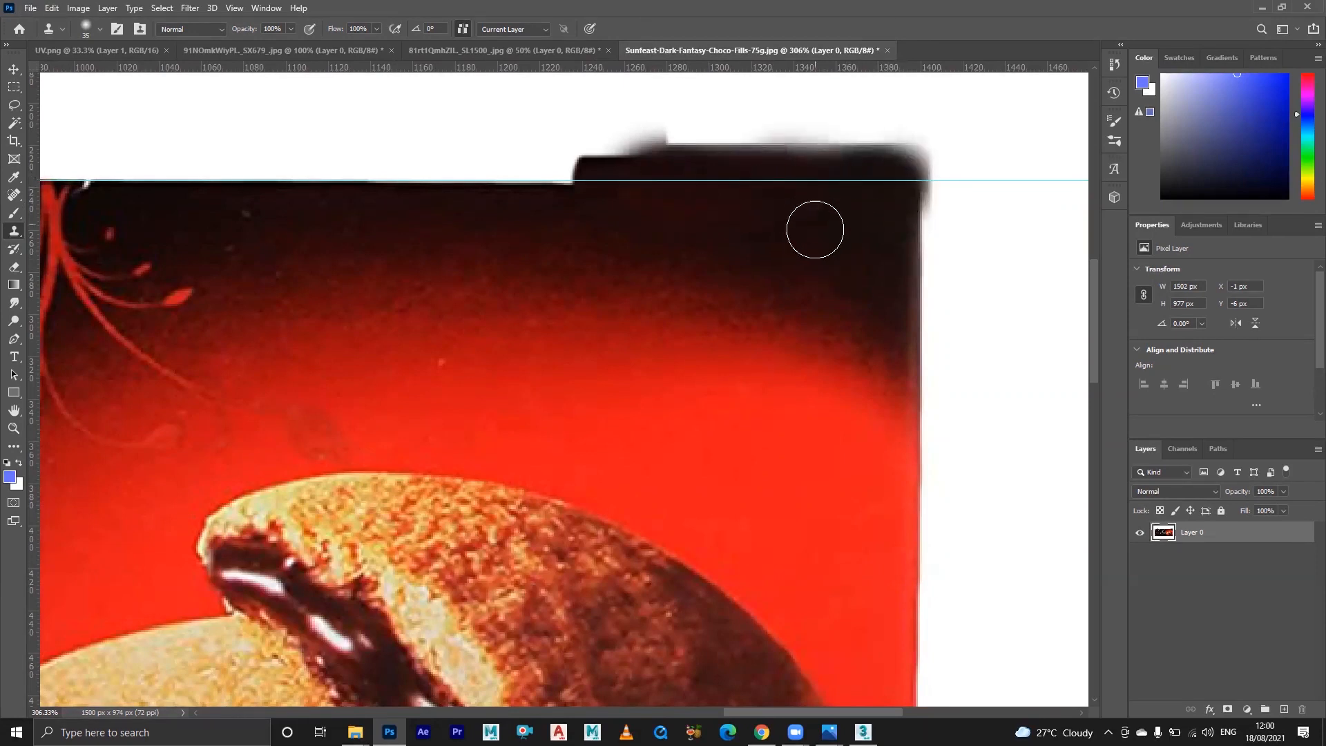
- Examine the packet's upper and lower edges for remaining notches and check the whole image
drag(541, 210, 1077, 266)
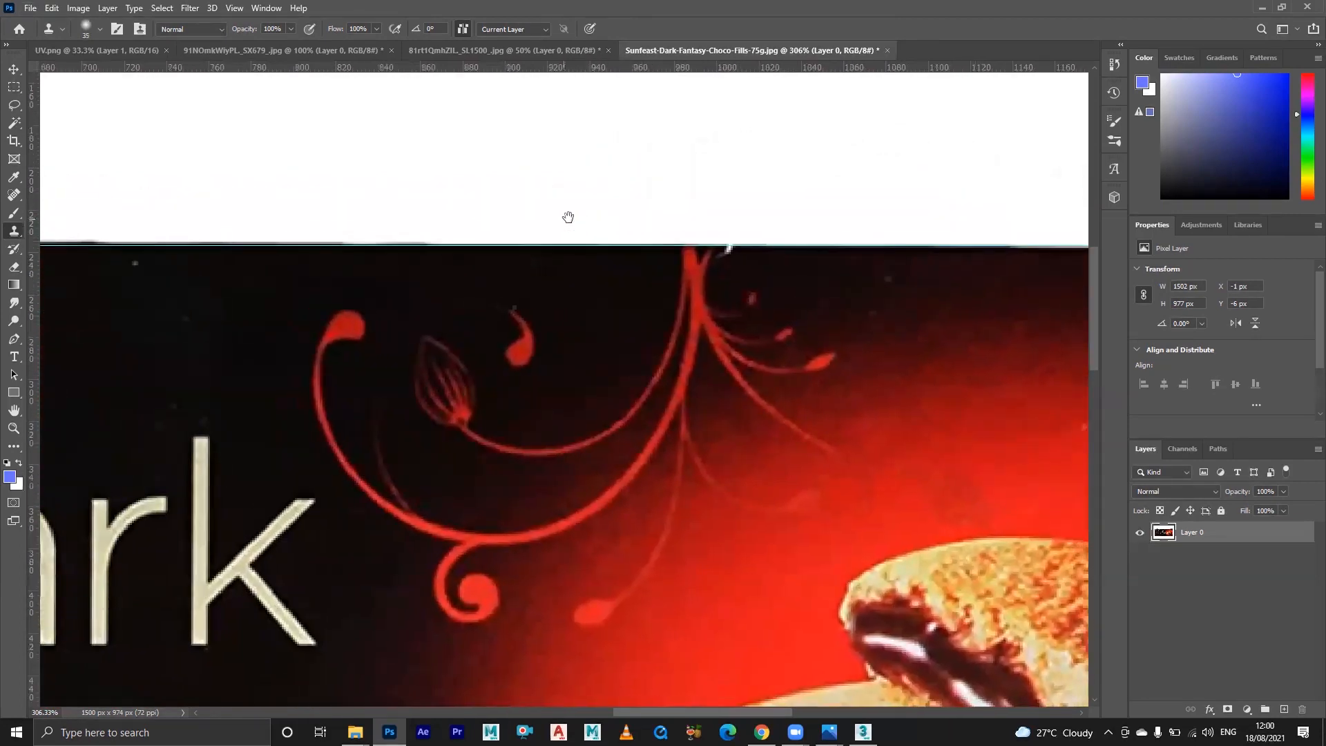
drag(569, 217, 1078, 265)
drag(669, 263, 1139, 261)
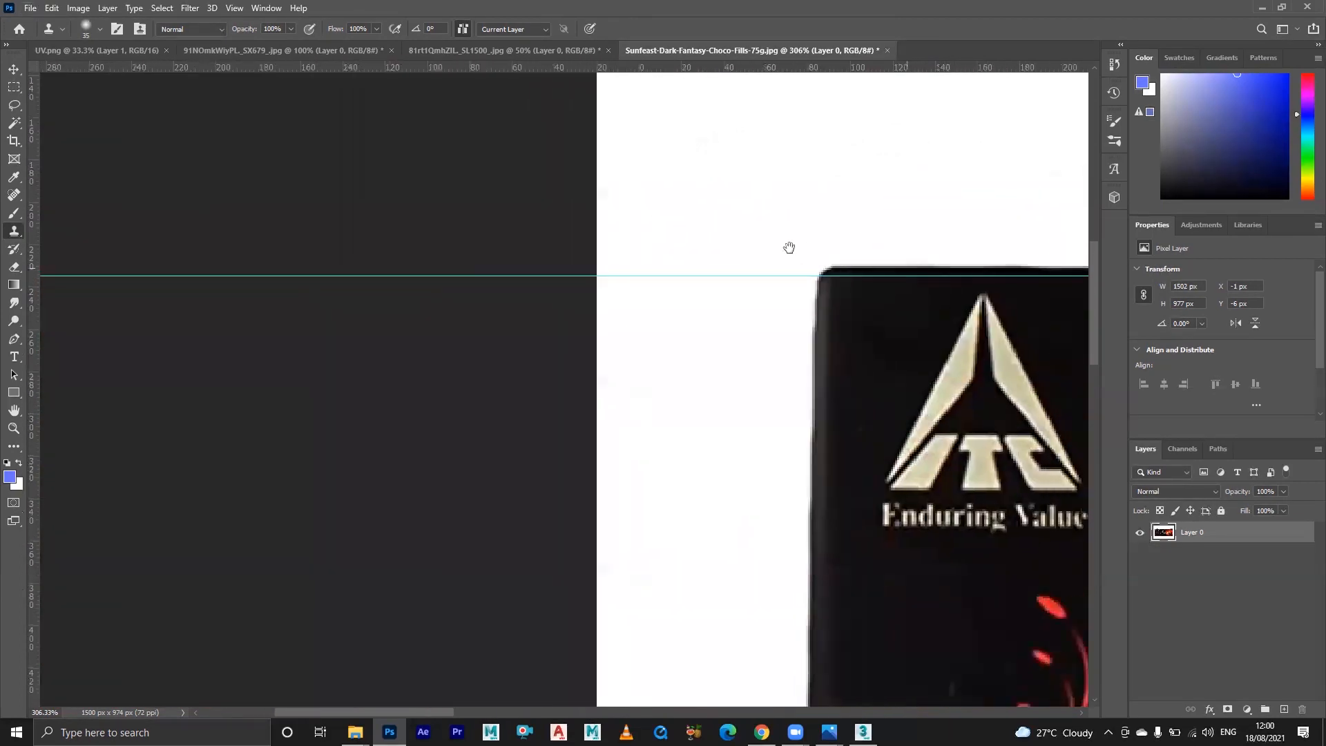
drag(1022, 528, 711, 429)
drag(646, 594, 621, 342)
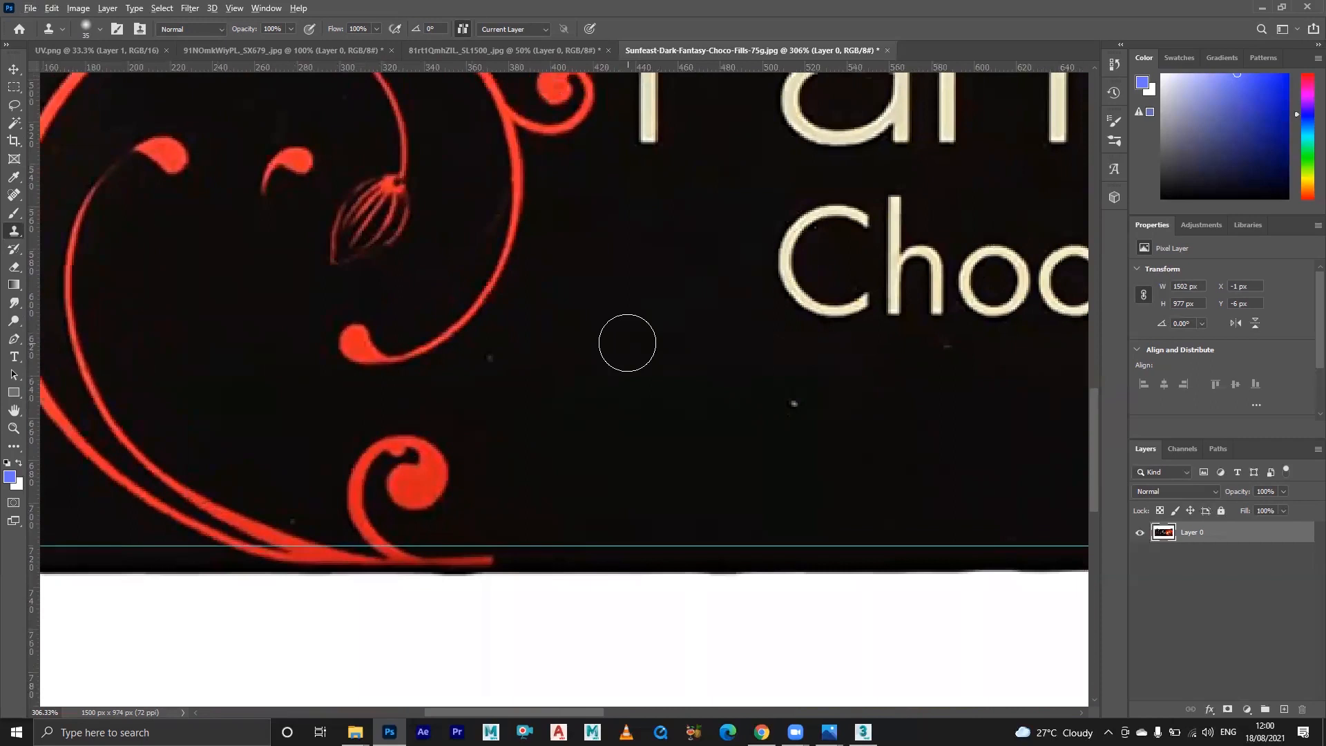
alt+scroll(625, 343, down, 6)
alt+scroll(691, 342, down, 4)
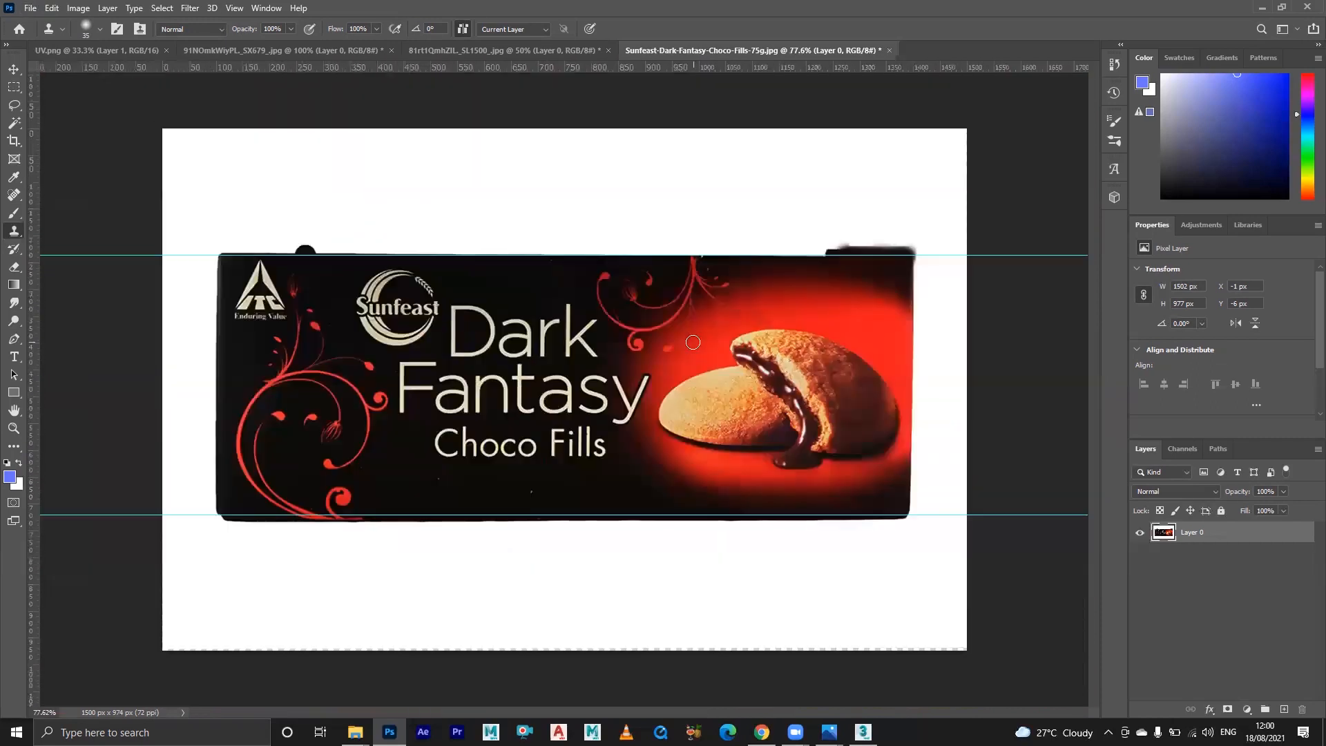
alt+scroll(690, 342, up, 1)
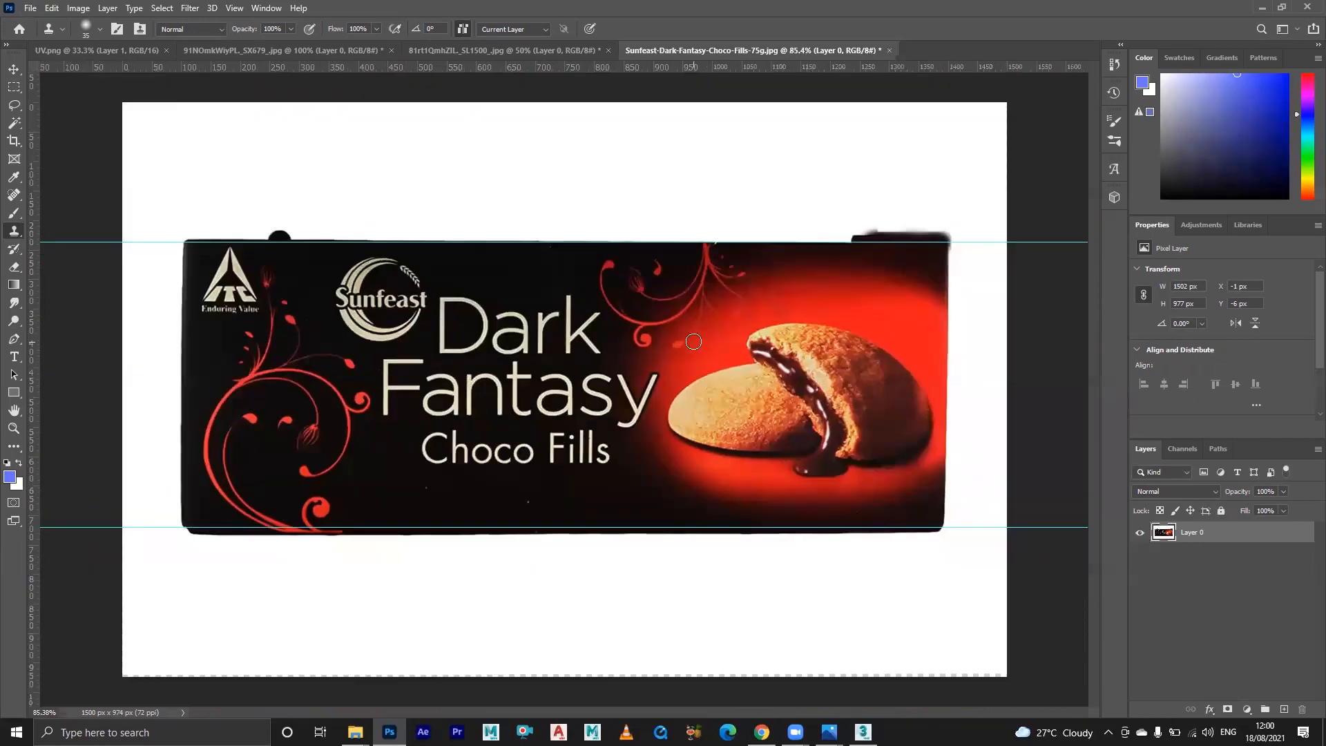
- Select the packet's front face with the Rectangular Marquee, delete everything outside it, and clear the selection
click(14, 87)
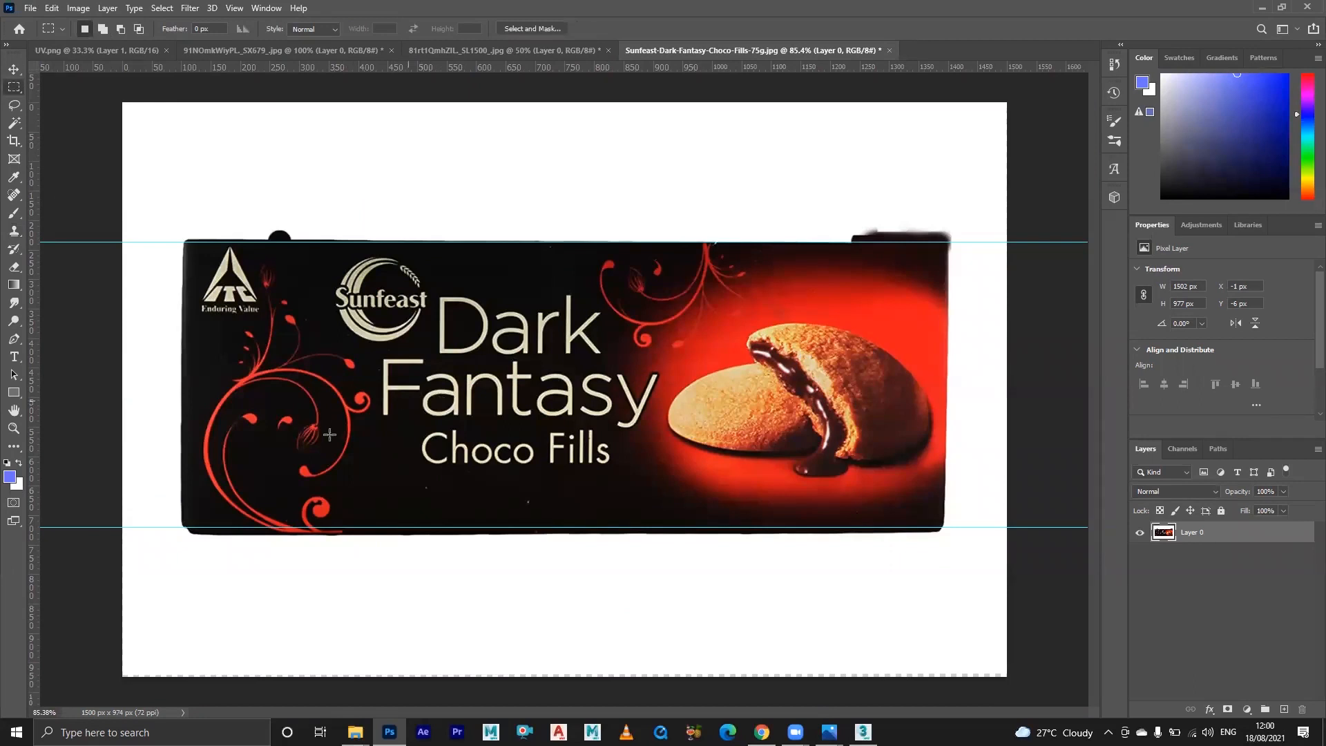
drag(187, 526, 946, 242)
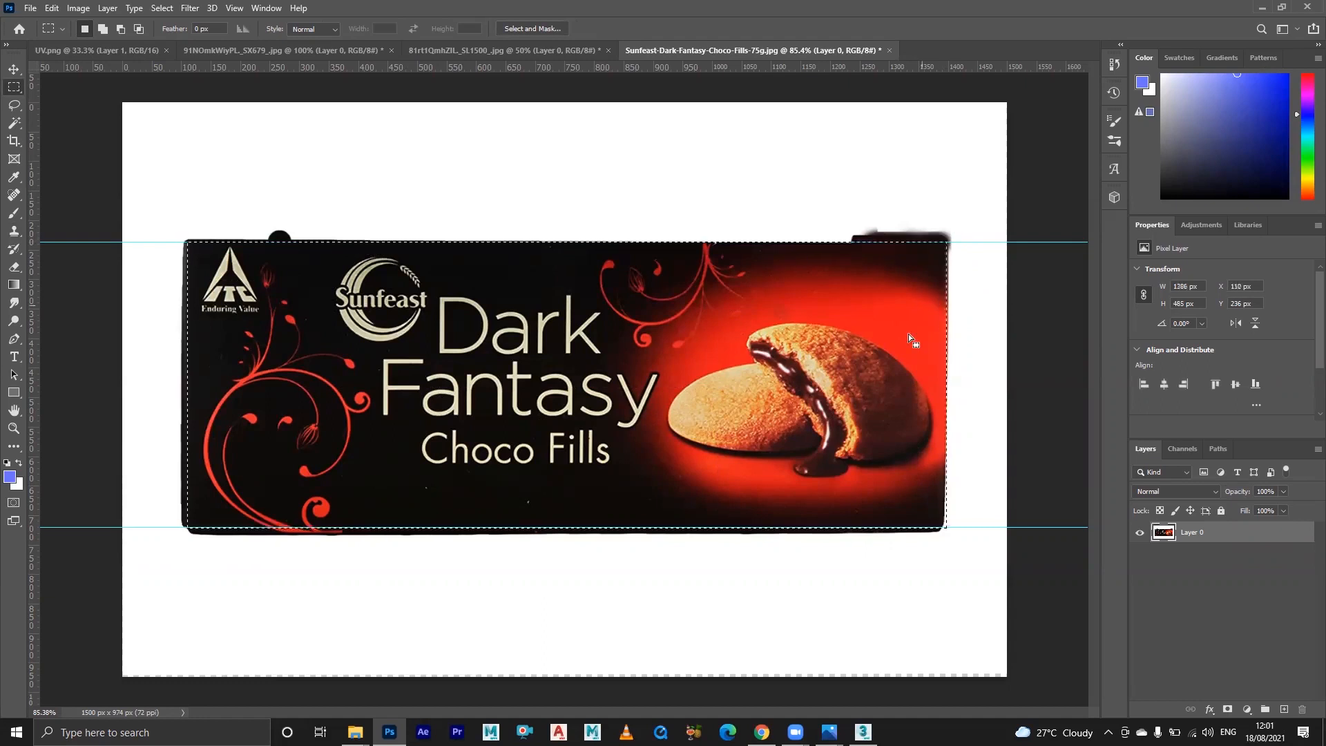
key(ctrl+shift+i)
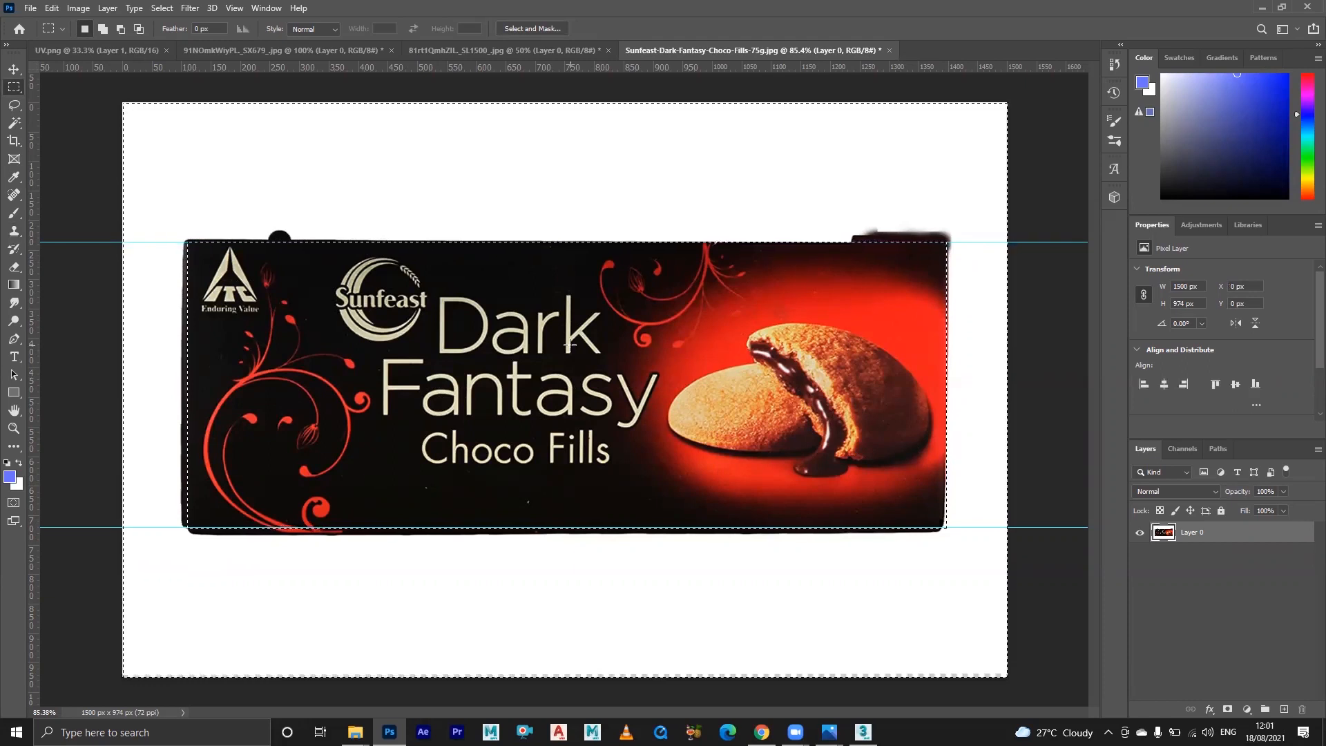
key(Delete)
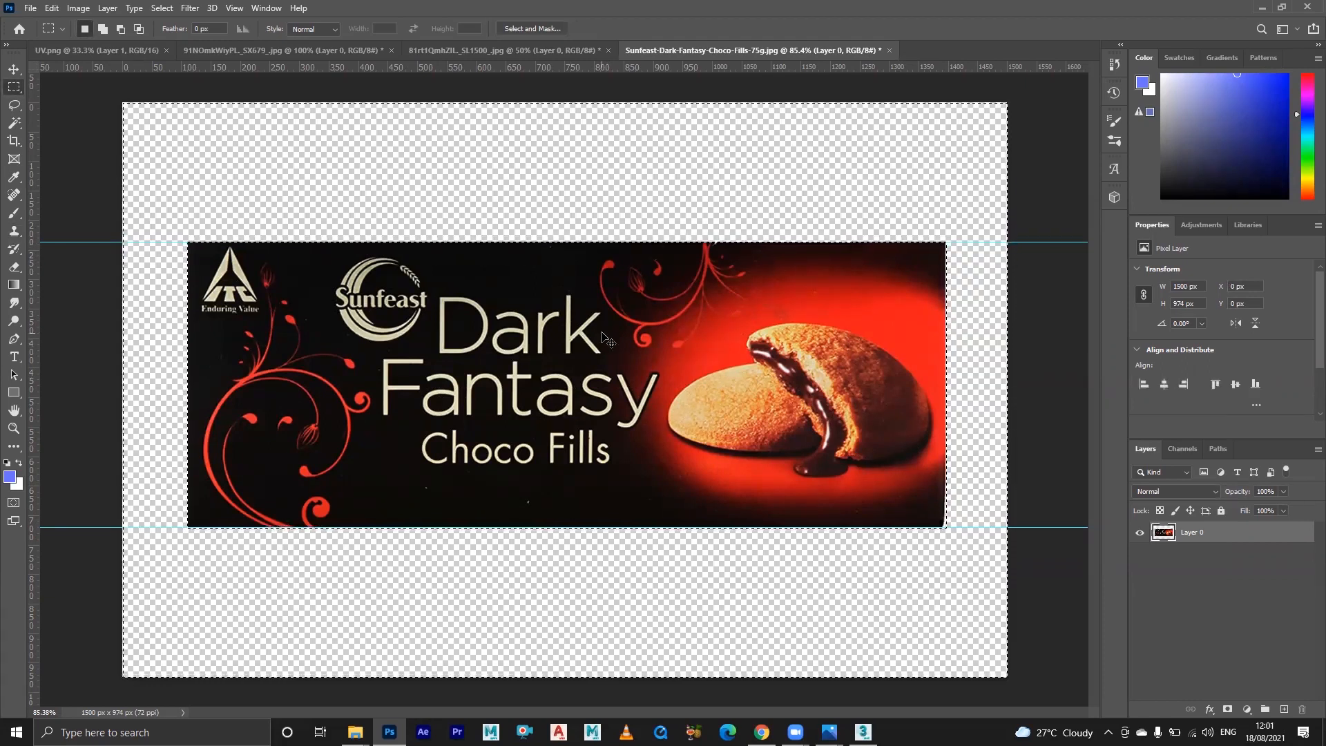
key(ctrl+d)
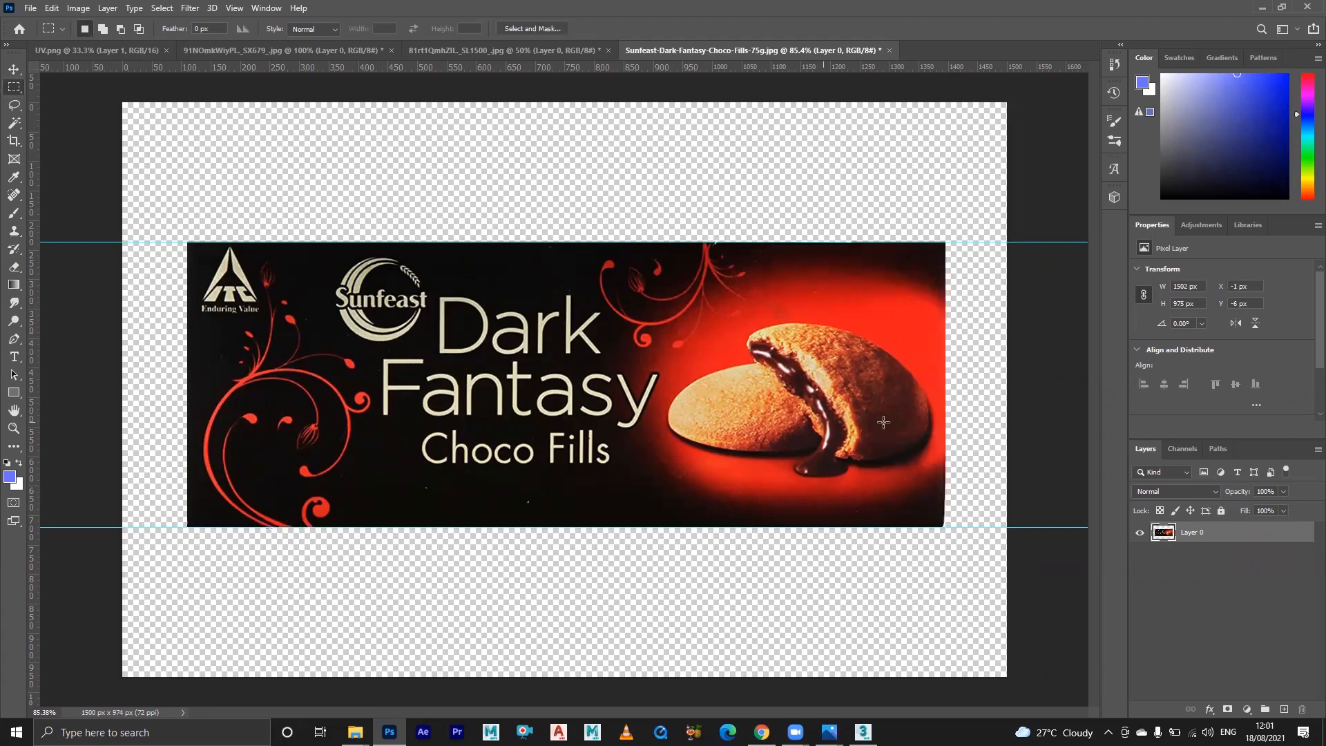
key(v)
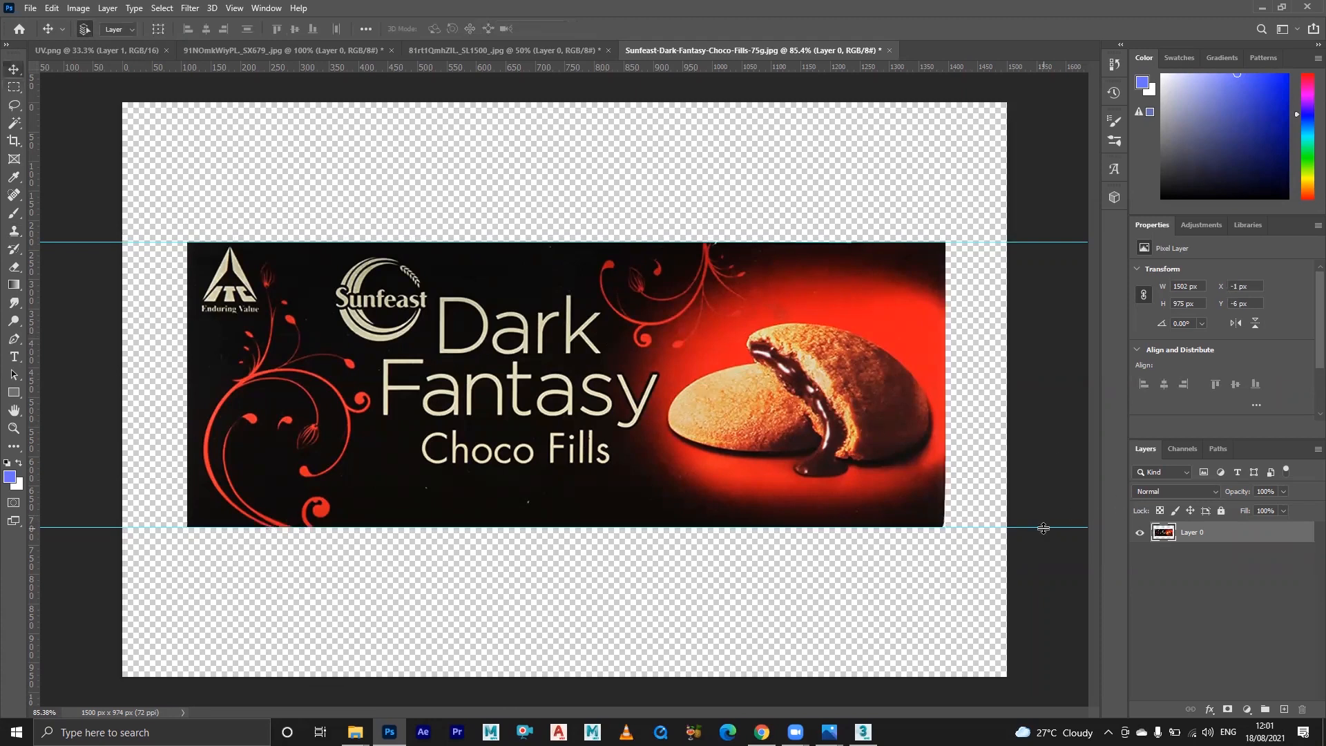
- Remove both horizontal guides from the Sunfeast-Dark-Fantasy-Choco-Fills-75g packet image
drag(1043, 527, 1029, 49)
drag(1041, 241, 1070, 50)
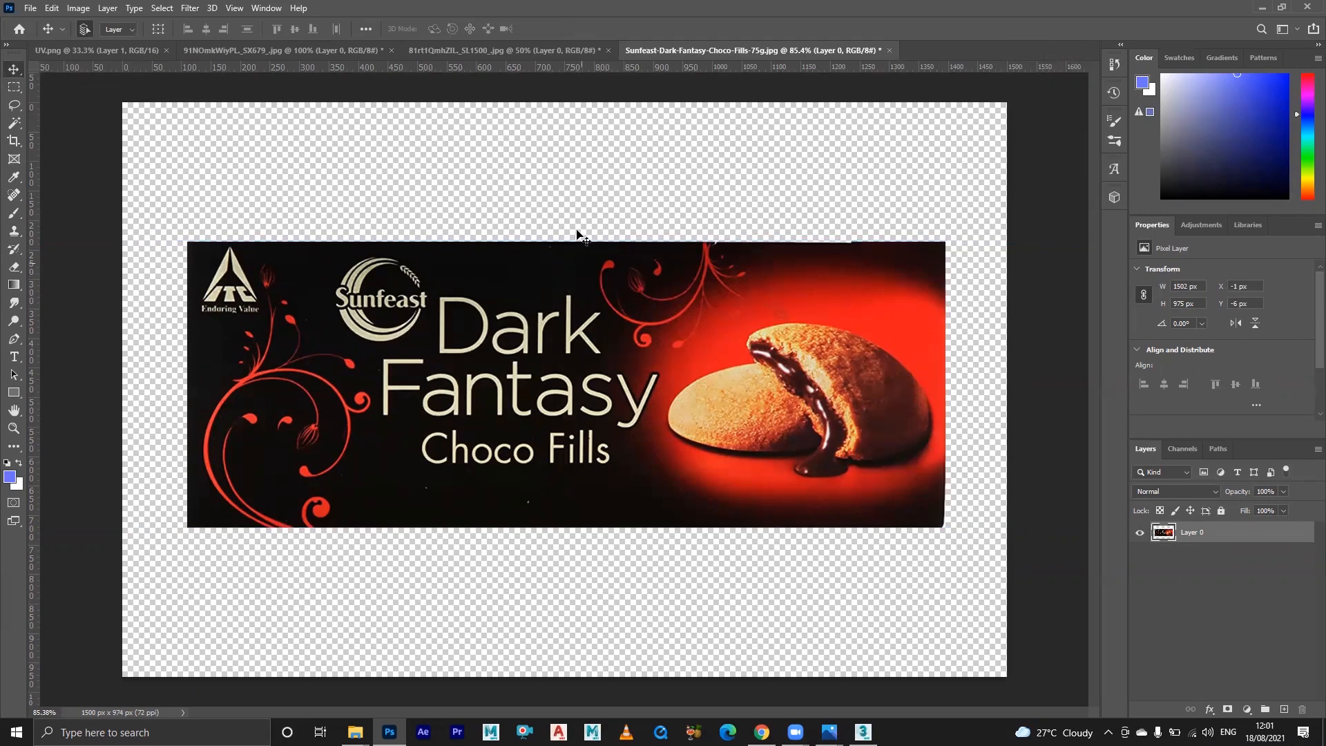
- In UV.png, add a new layer beneath the UV line layer and fill it with black
click(518, 51)
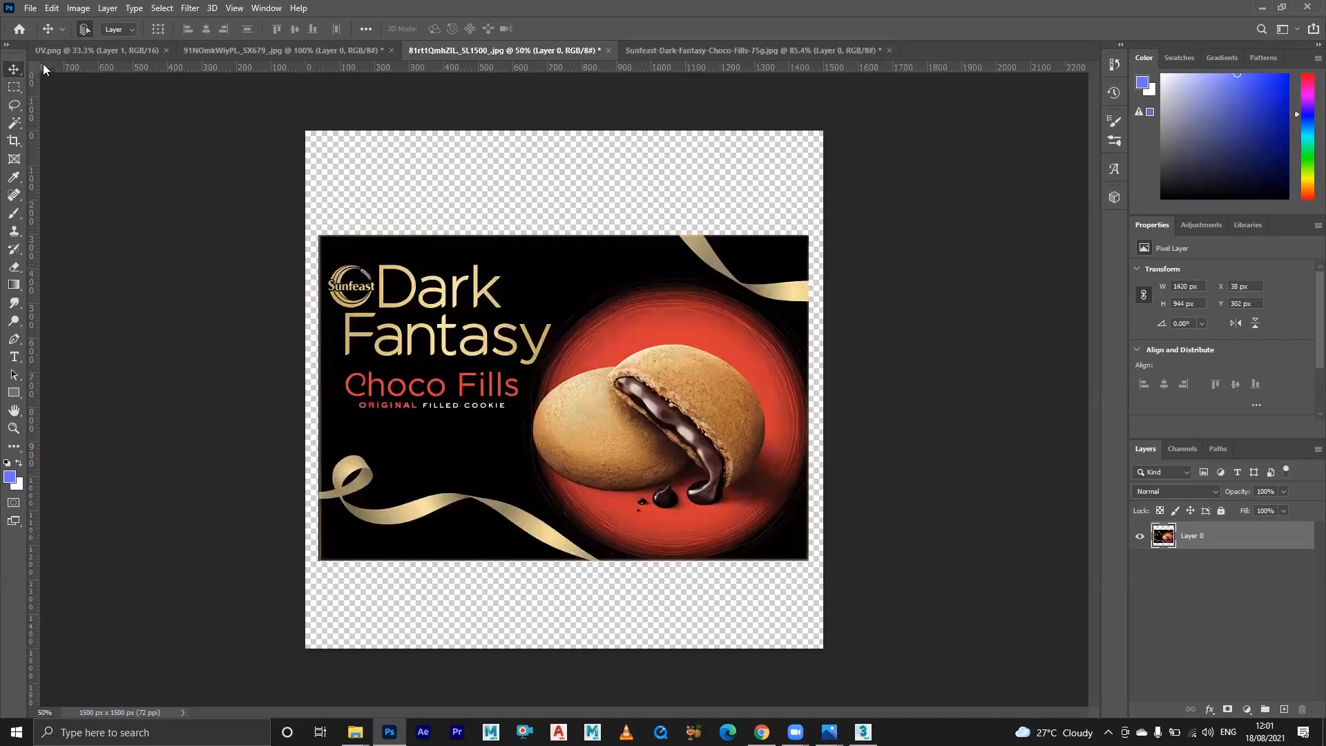
click(83, 50)
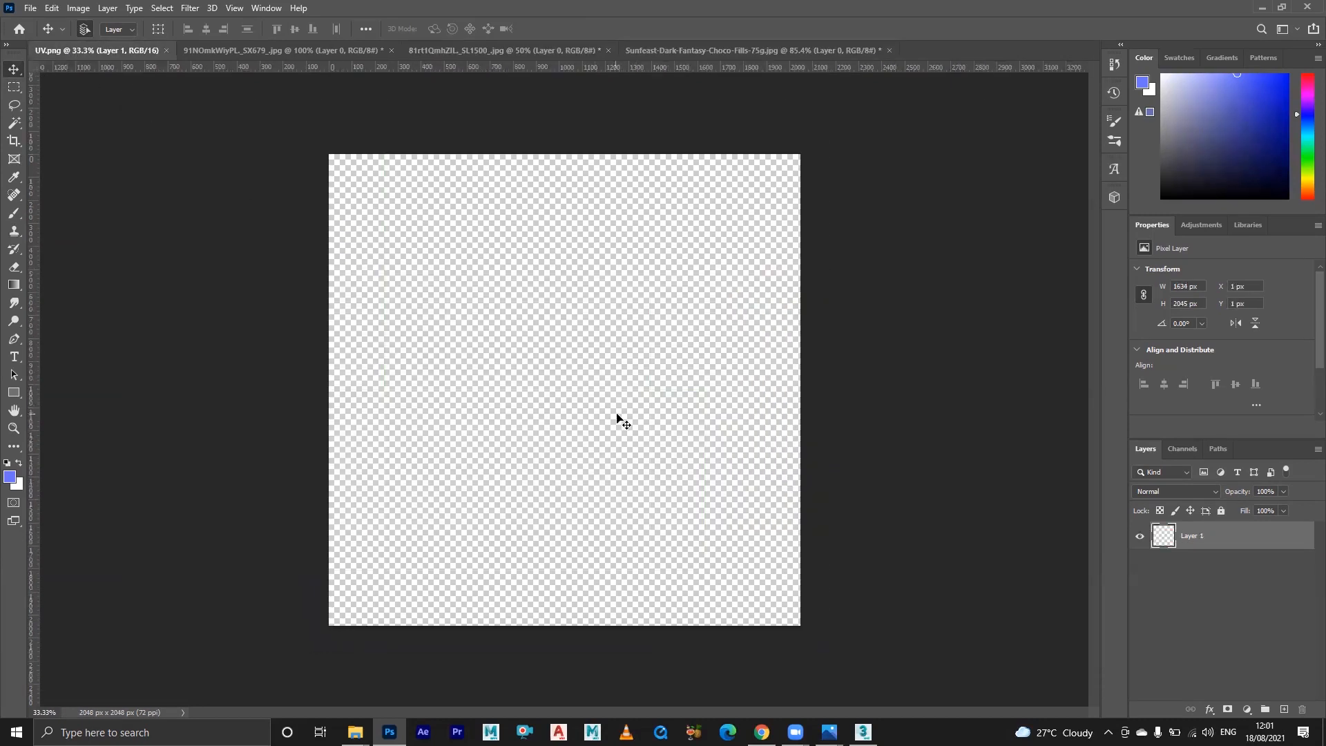
click(1284, 709)
drag(1252, 536, 1227, 592)
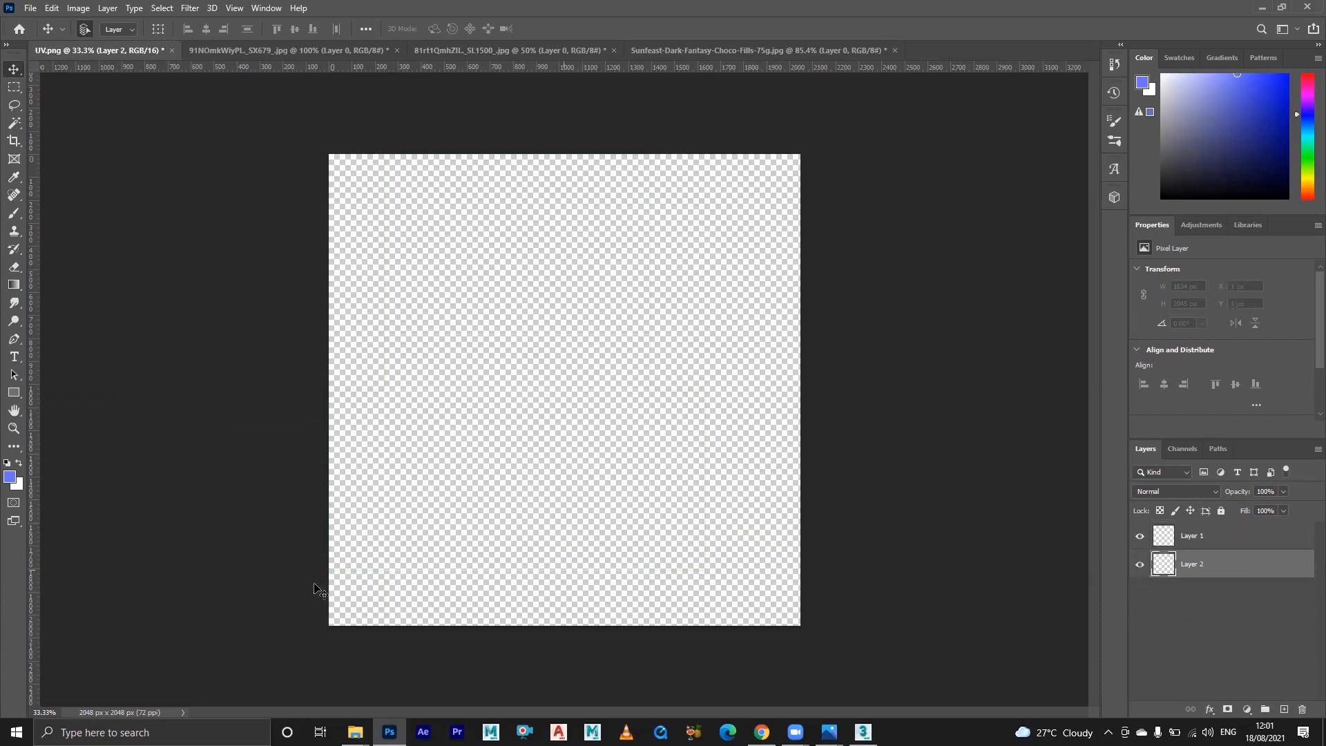
click(9, 464)
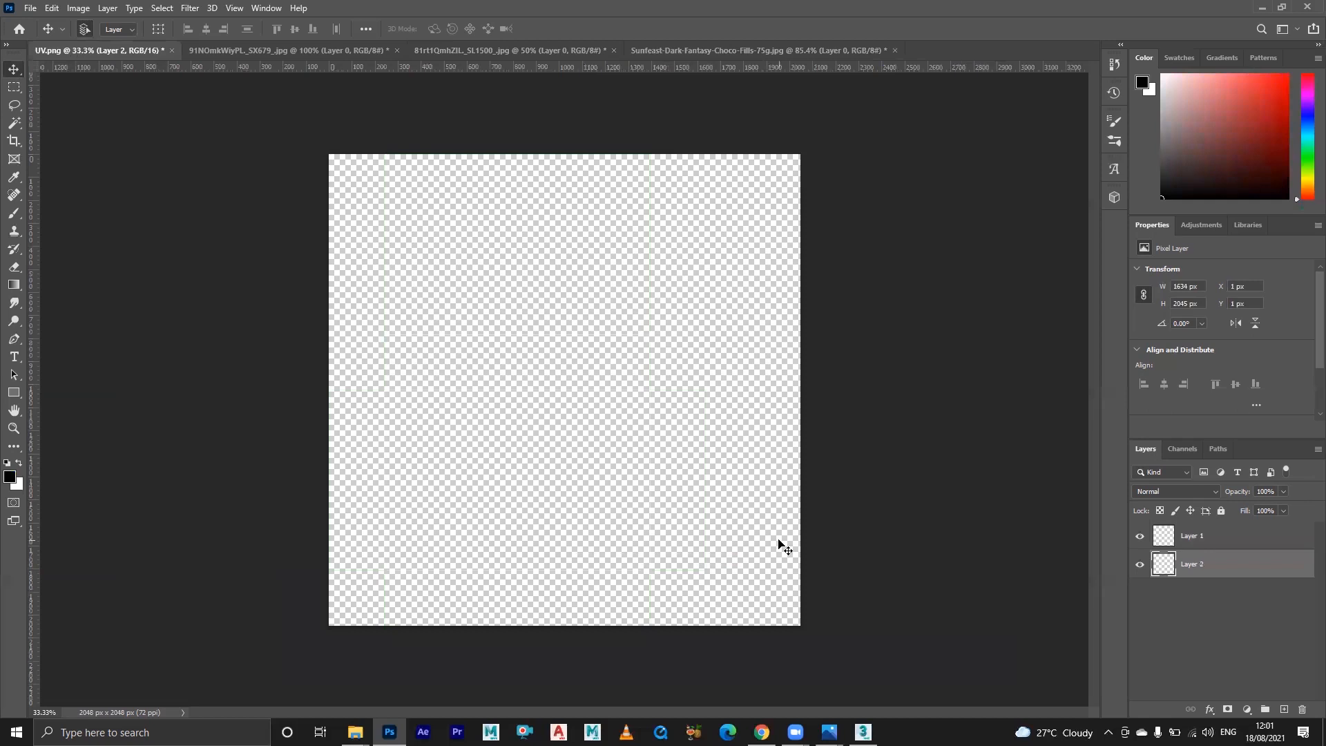
key(alt+BackSpace)
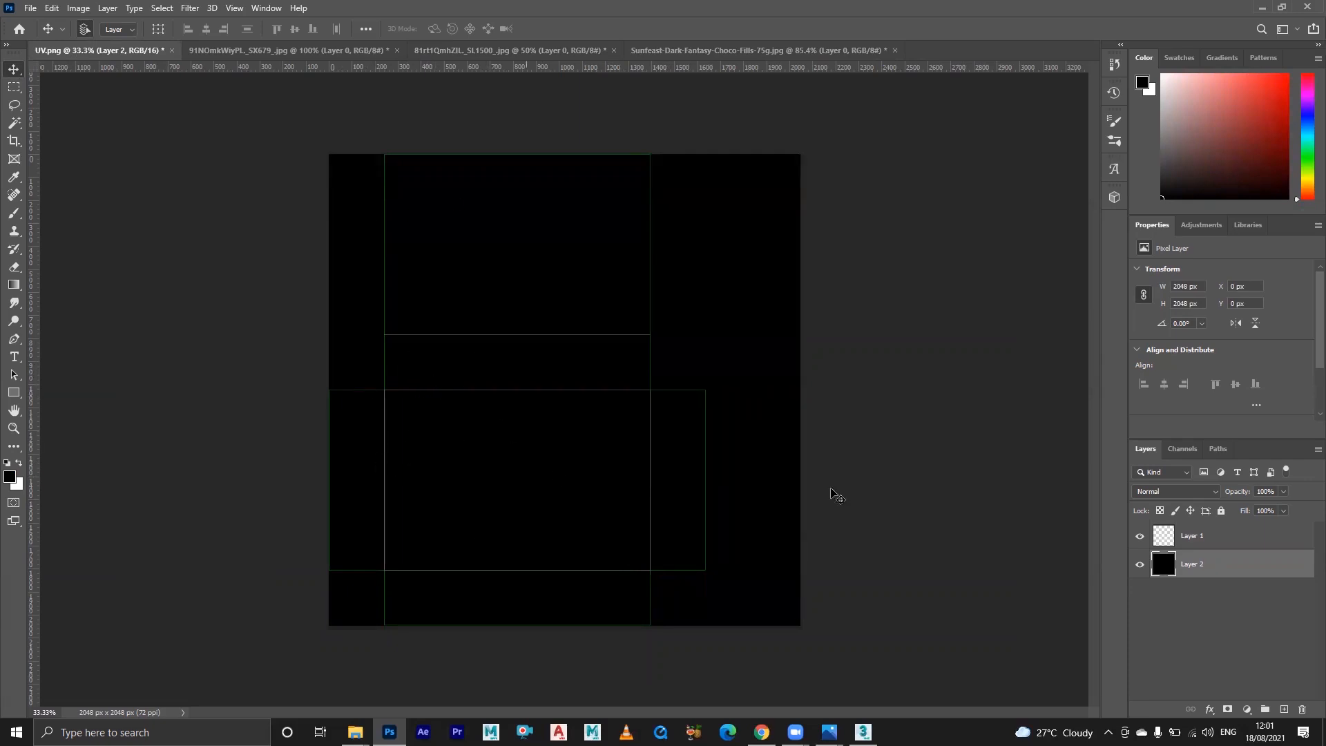
- Copy the ribbon front artwork into UV.png despite the depth difference and align its upper-left corner with the large lower panel
click(490, 50)
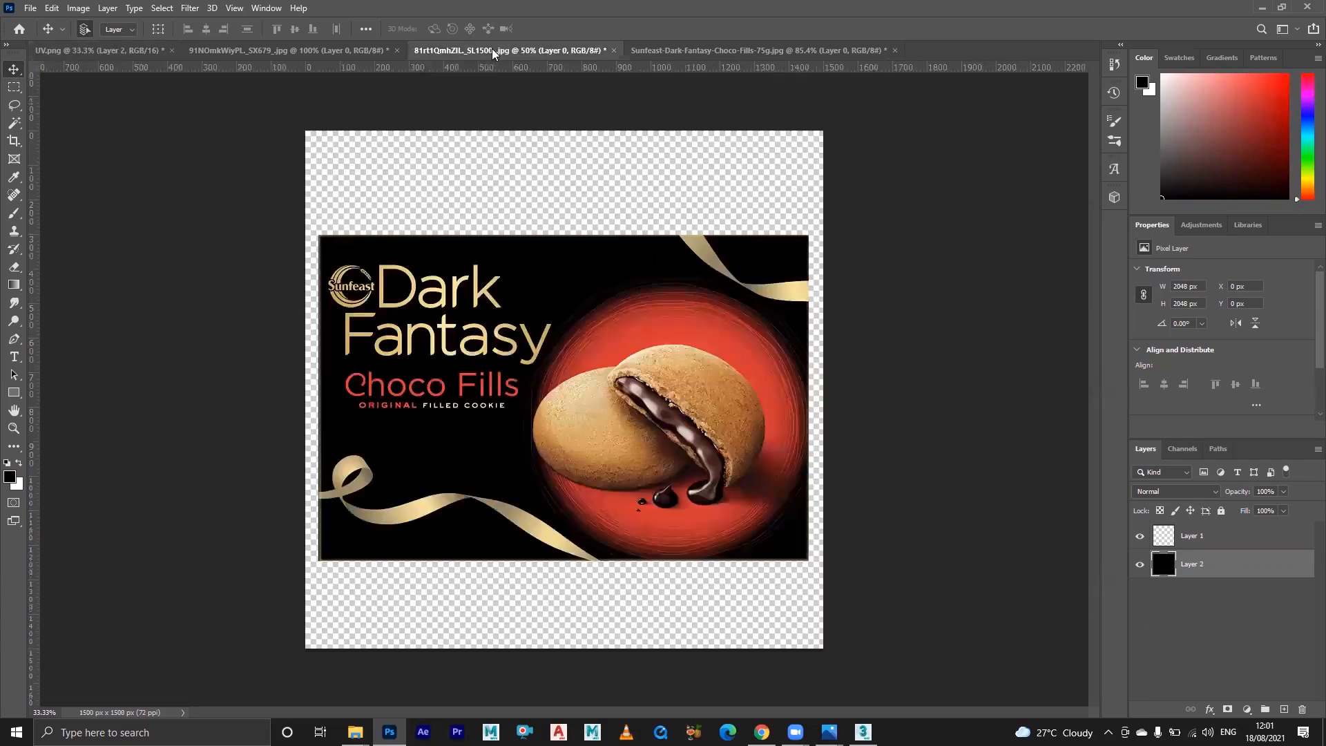
drag(536, 353, 129, 55)
drag(475, 409, 479, 415)
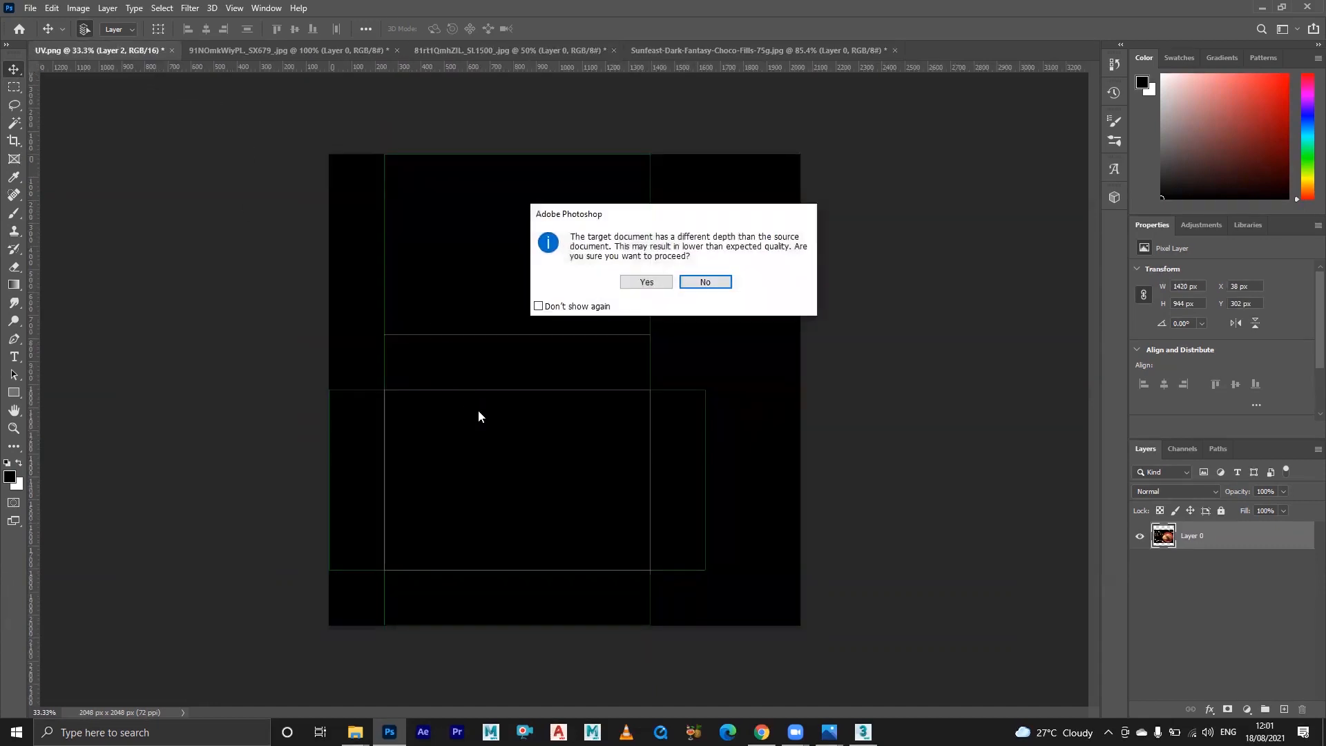
click(650, 282)
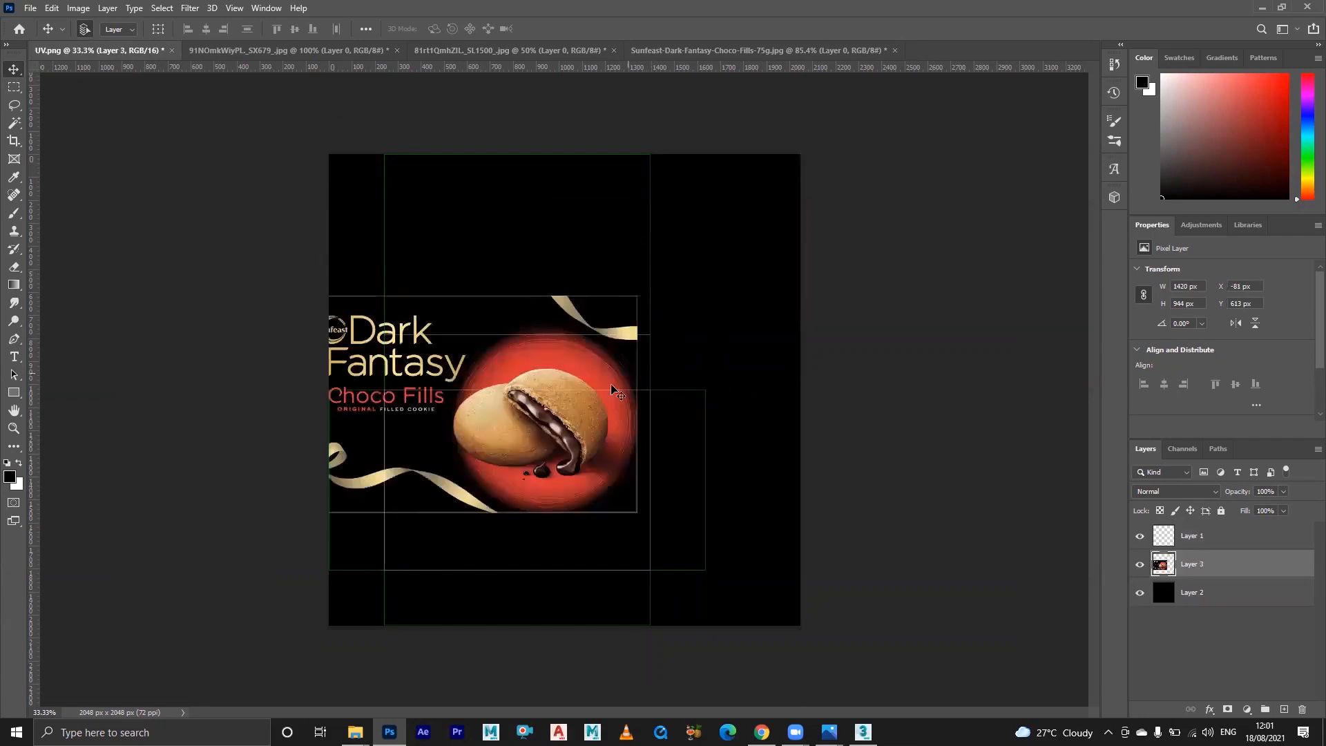
drag(520, 443, 584, 535)
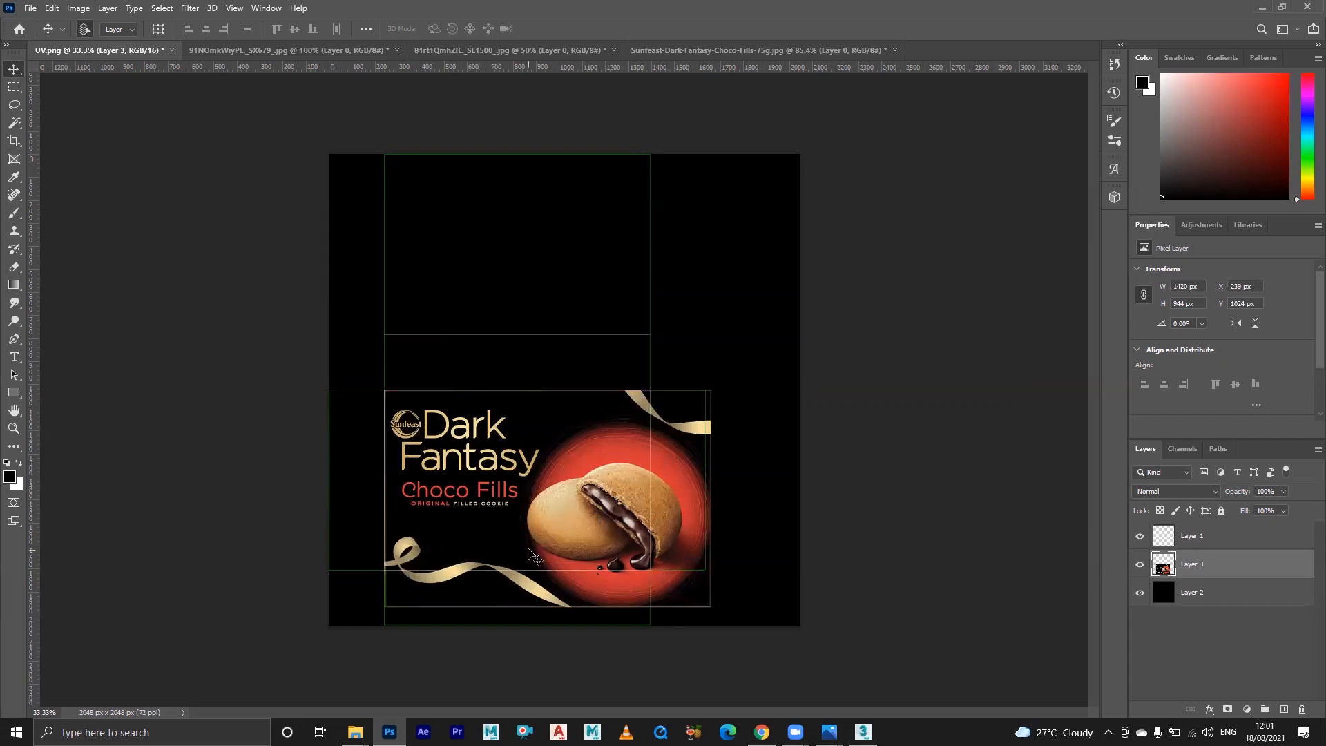
- Scale the front artwork to about 1157 × 786 px so it fits the large lower UV panel
alt+scroll(532, 554, up, 3)
drag(555, 502, 620, 327)
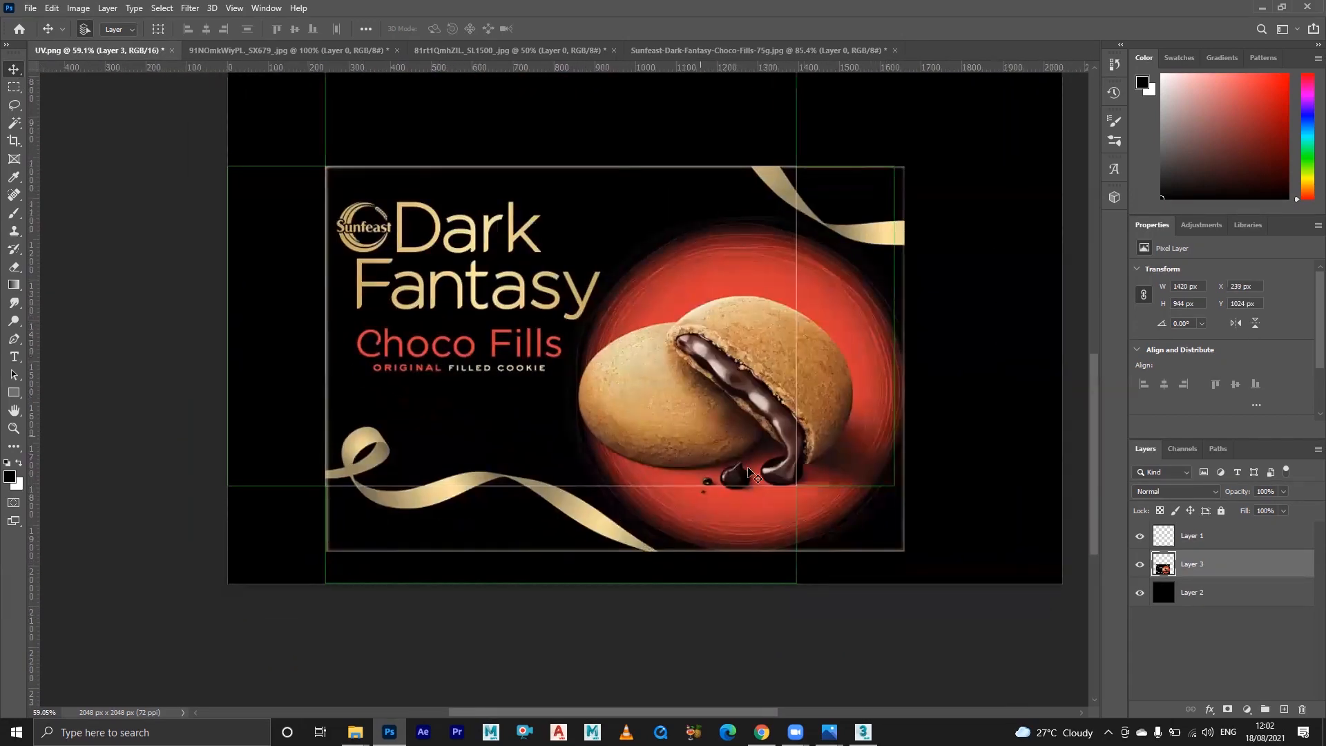
key(ctrl+t)
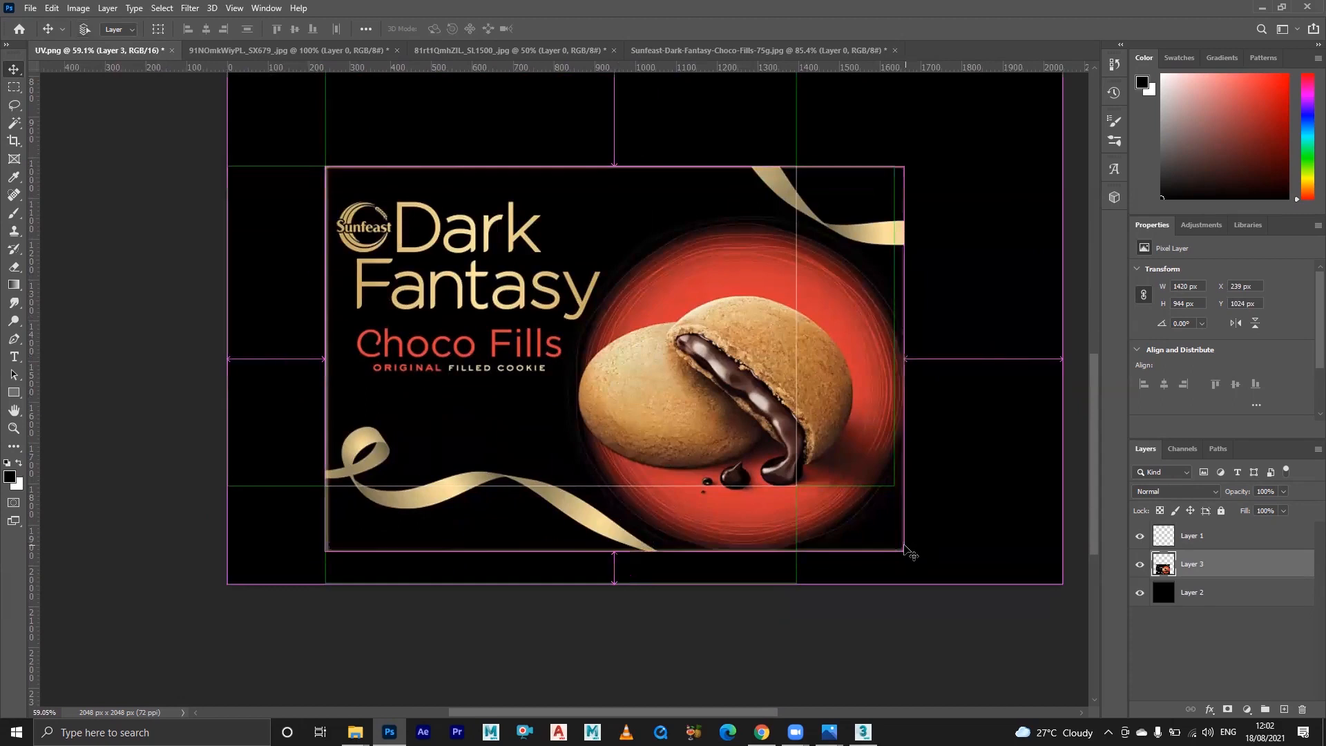
drag(893, 548, 796, 499)
alt+scroll(796, 497, up, 2)
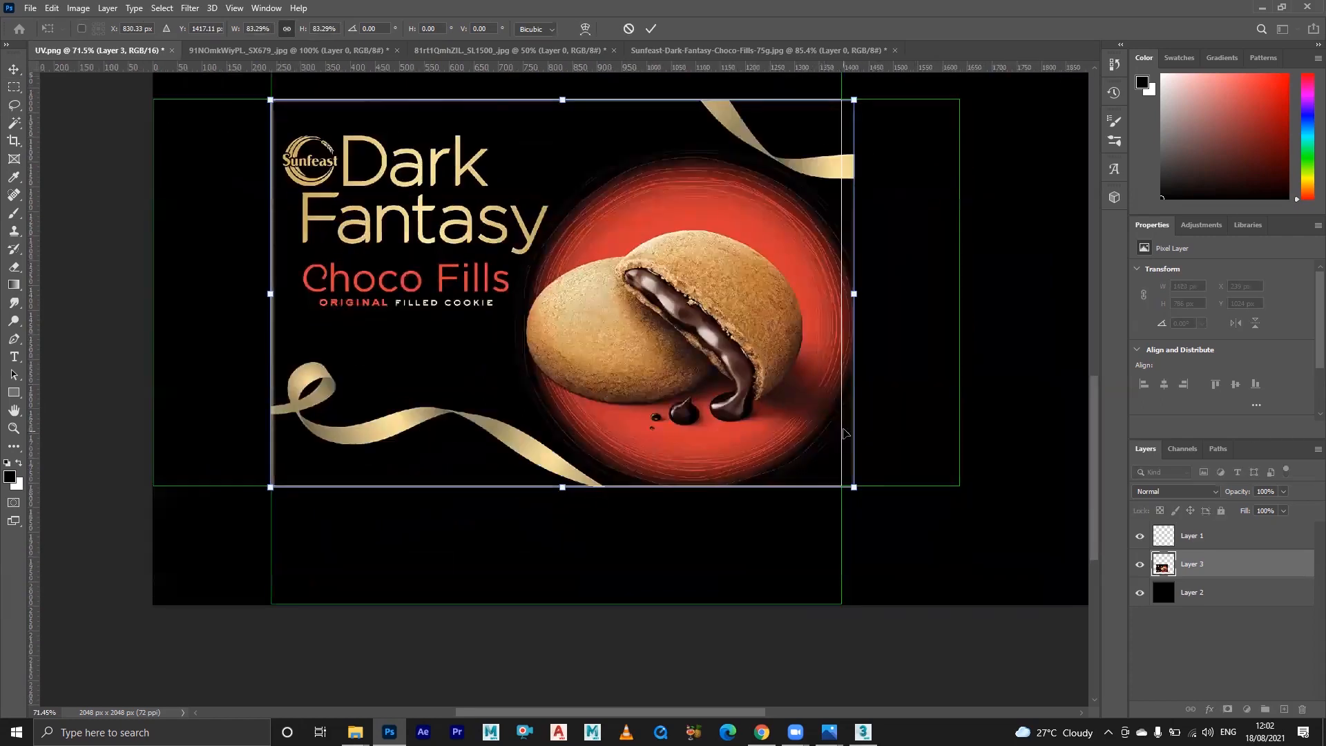
drag(859, 294, 848, 298)
key(Return)
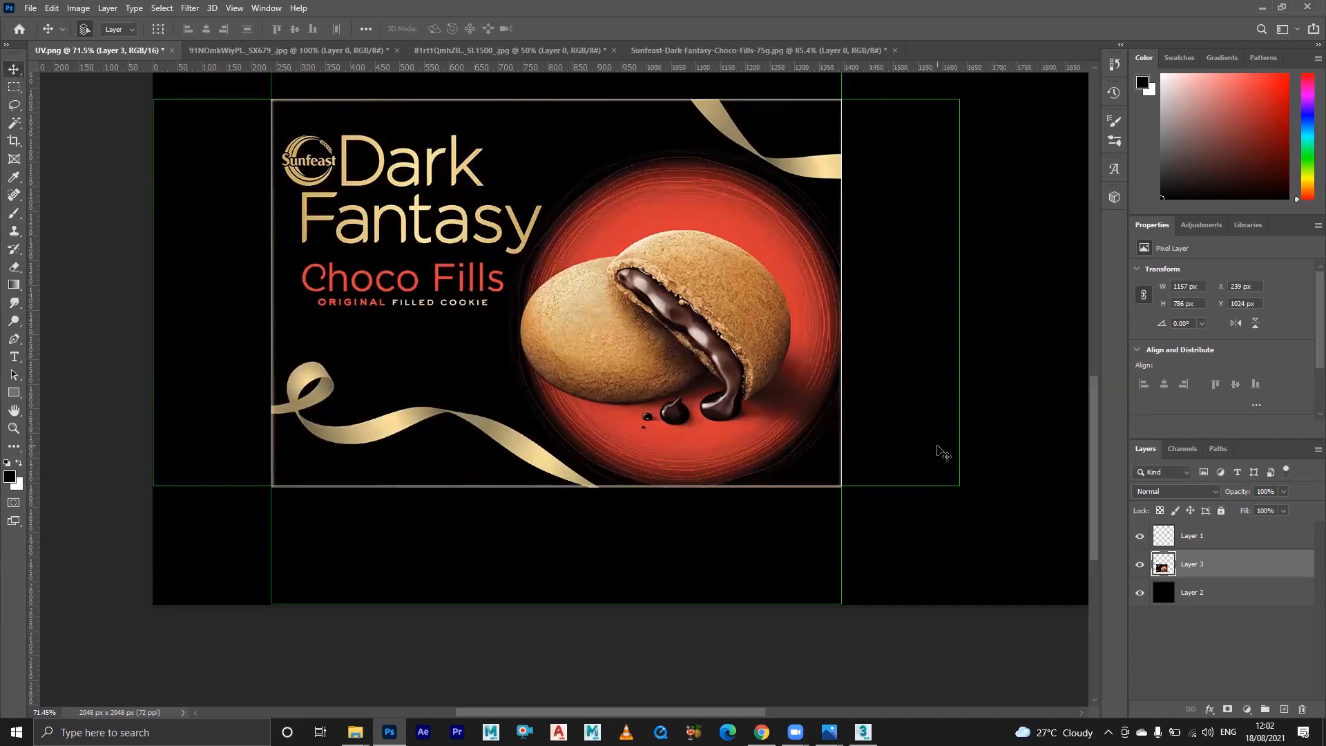
- Copy the back-of-pack artwork into UV.png directly above the black layer and align it with the upper panel's upper-left corner
ctrl+click(927, 545)
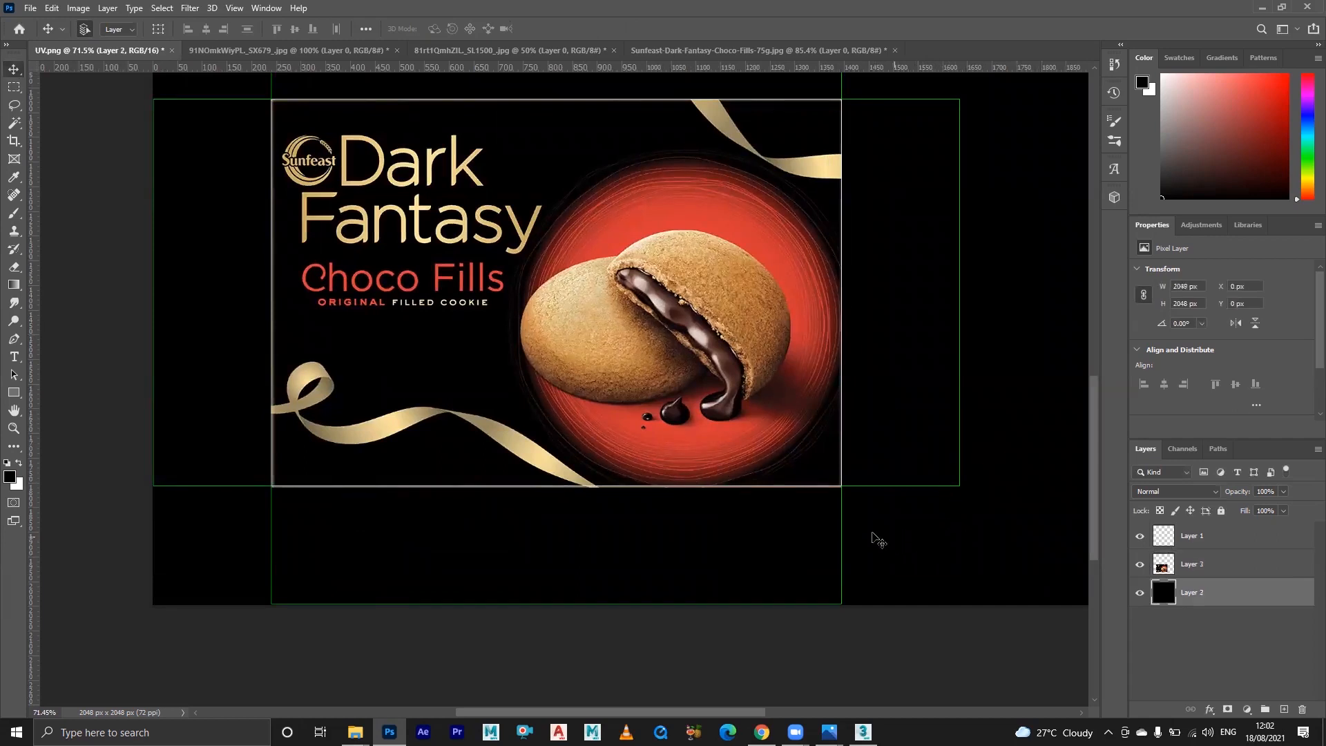
alt+scroll(903, 504, up, 6)
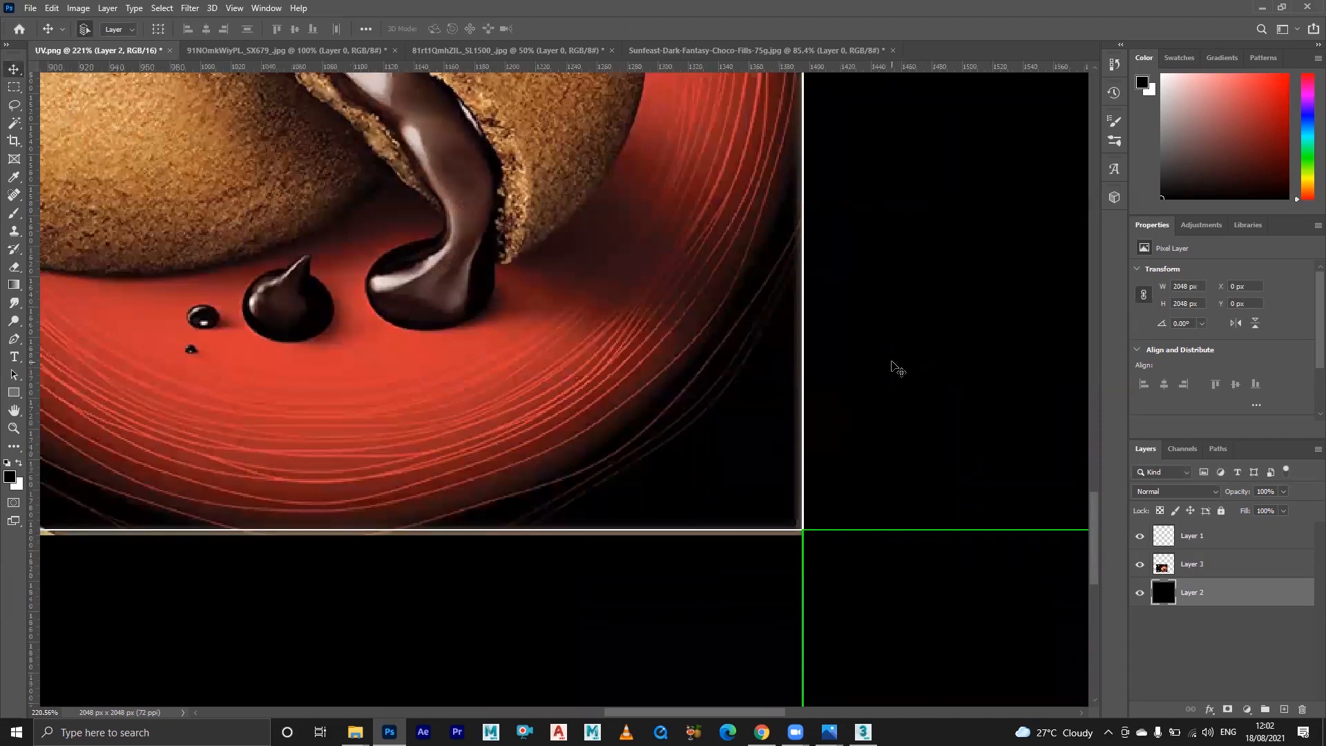
alt+scroll(891, 366, down, 8)
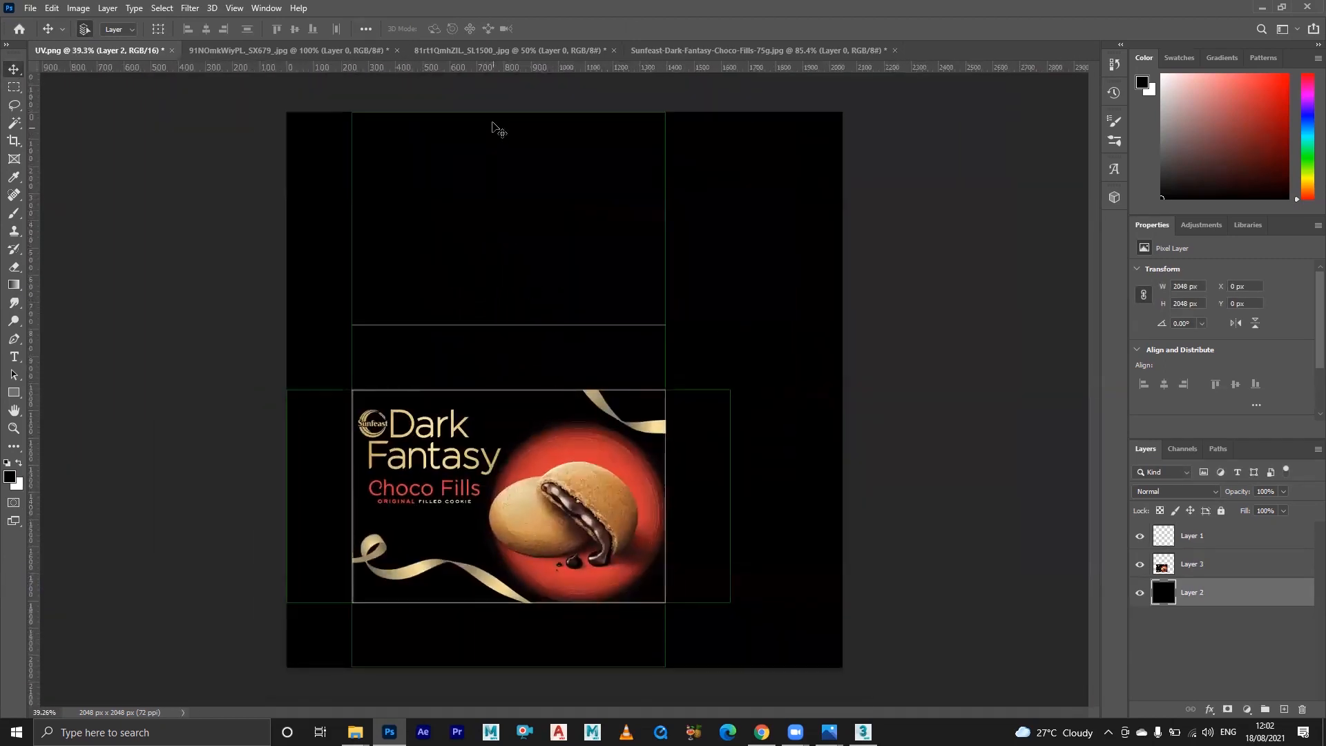
click(297, 51)
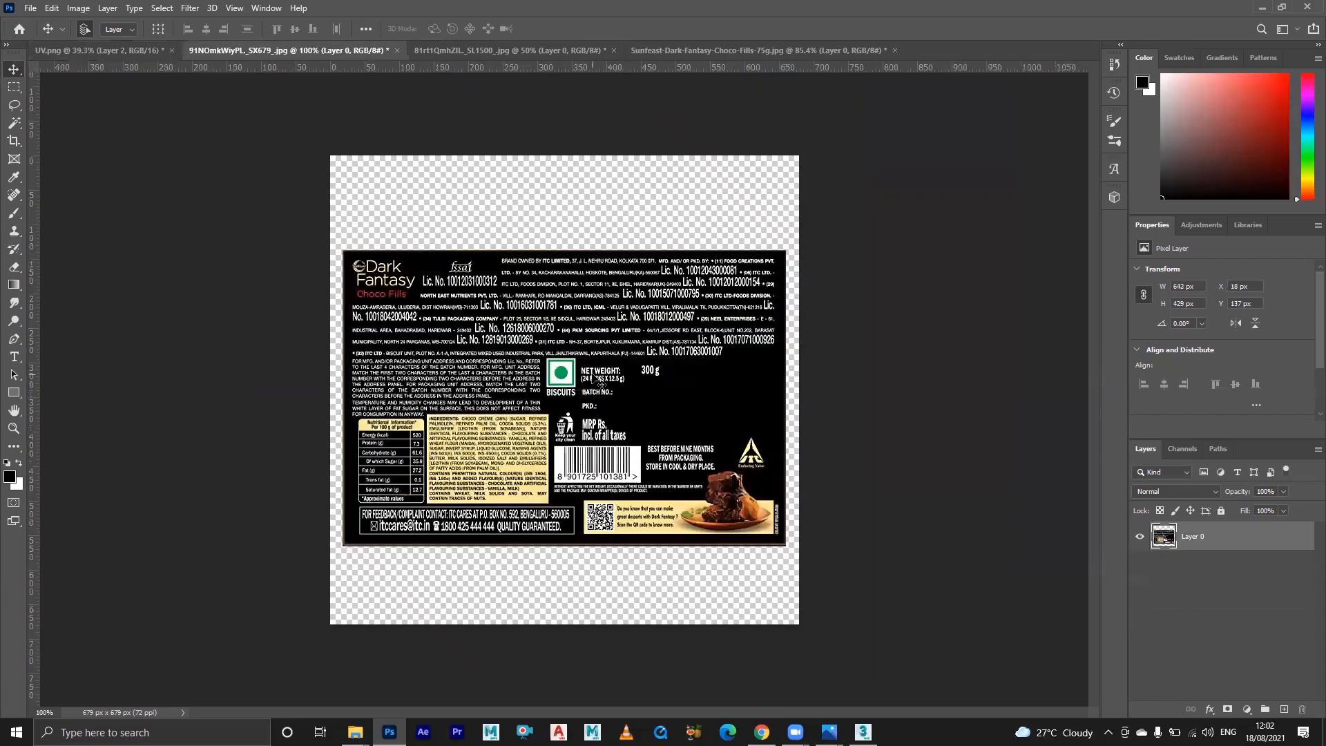
drag(490, 330, 546, 271)
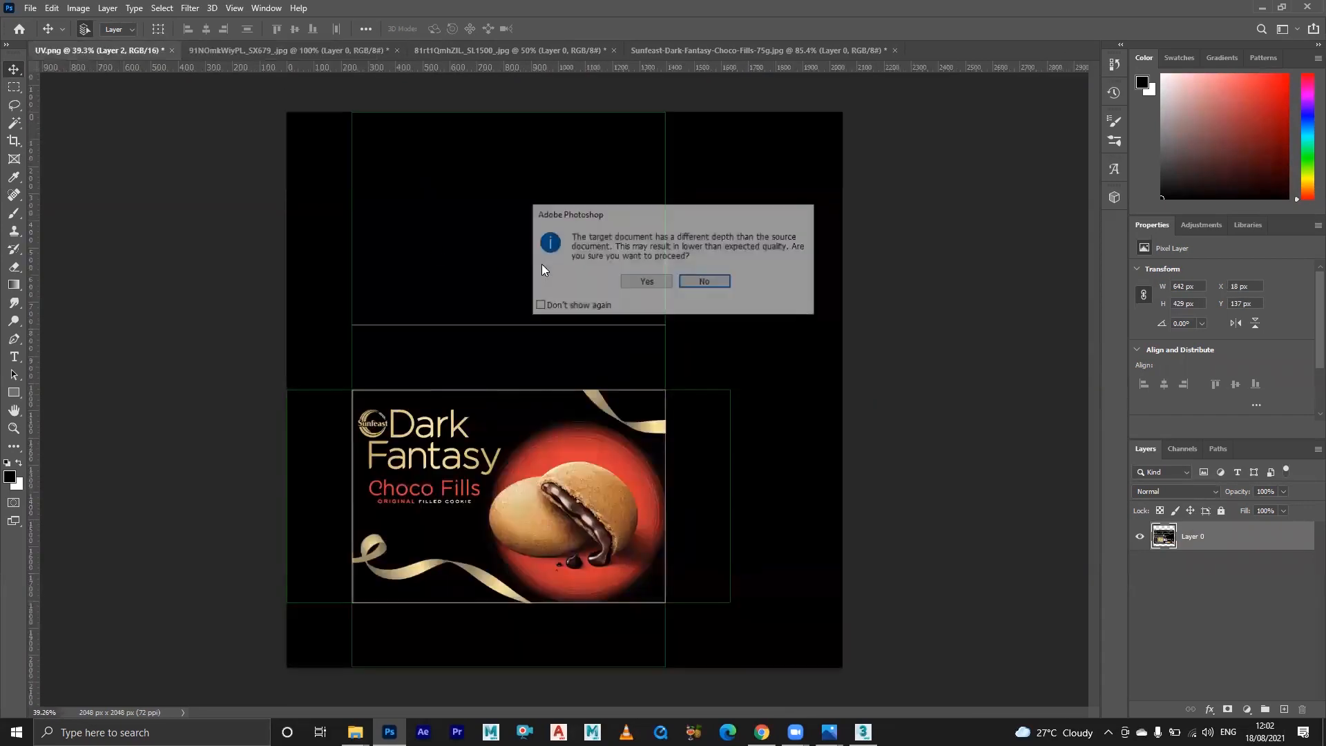
click(649, 289)
drag(590, 356, 462, 178)
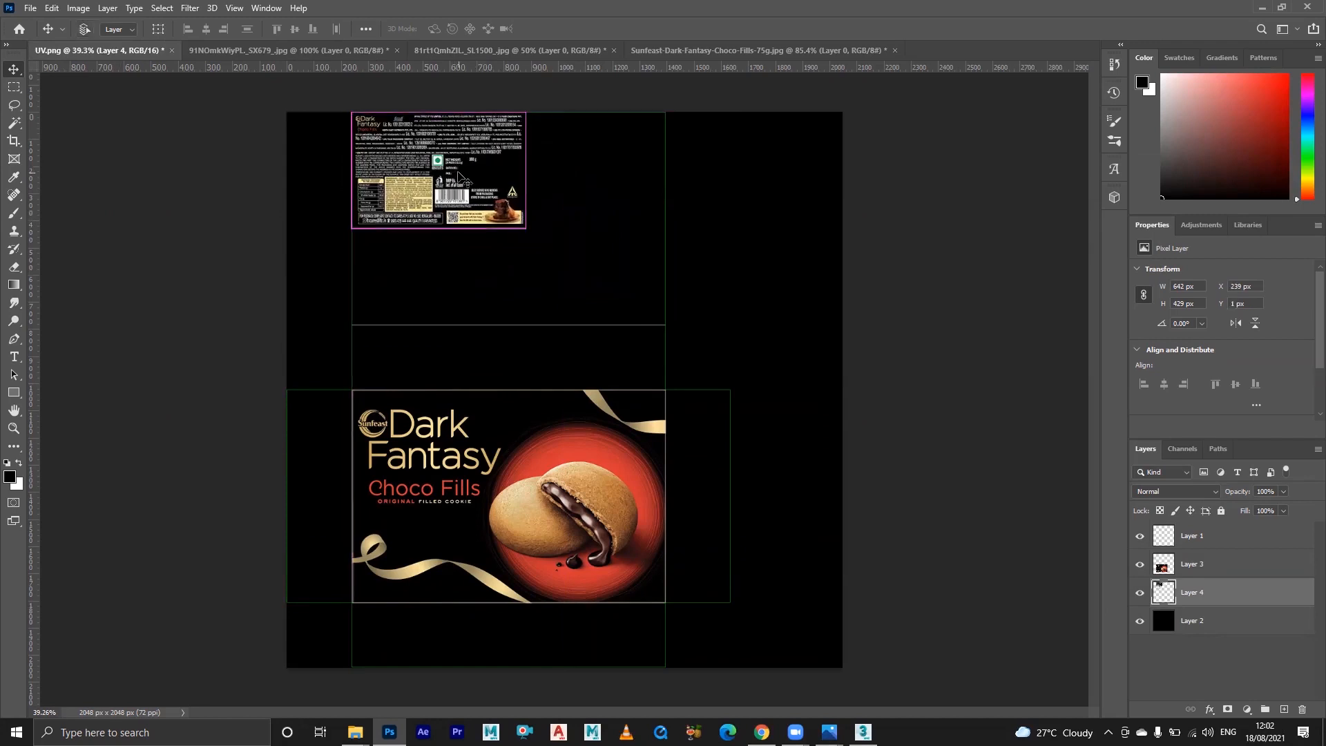
- Scale the back-of-pack artwork to about 1158 × 785 px so it fills the uppermost UV panel
key(ctrl+t)
drag(526, 228, 681, 307)
alt+scroll(495, 328, up, 2)
alt+scroll(495, 329, up, 3)
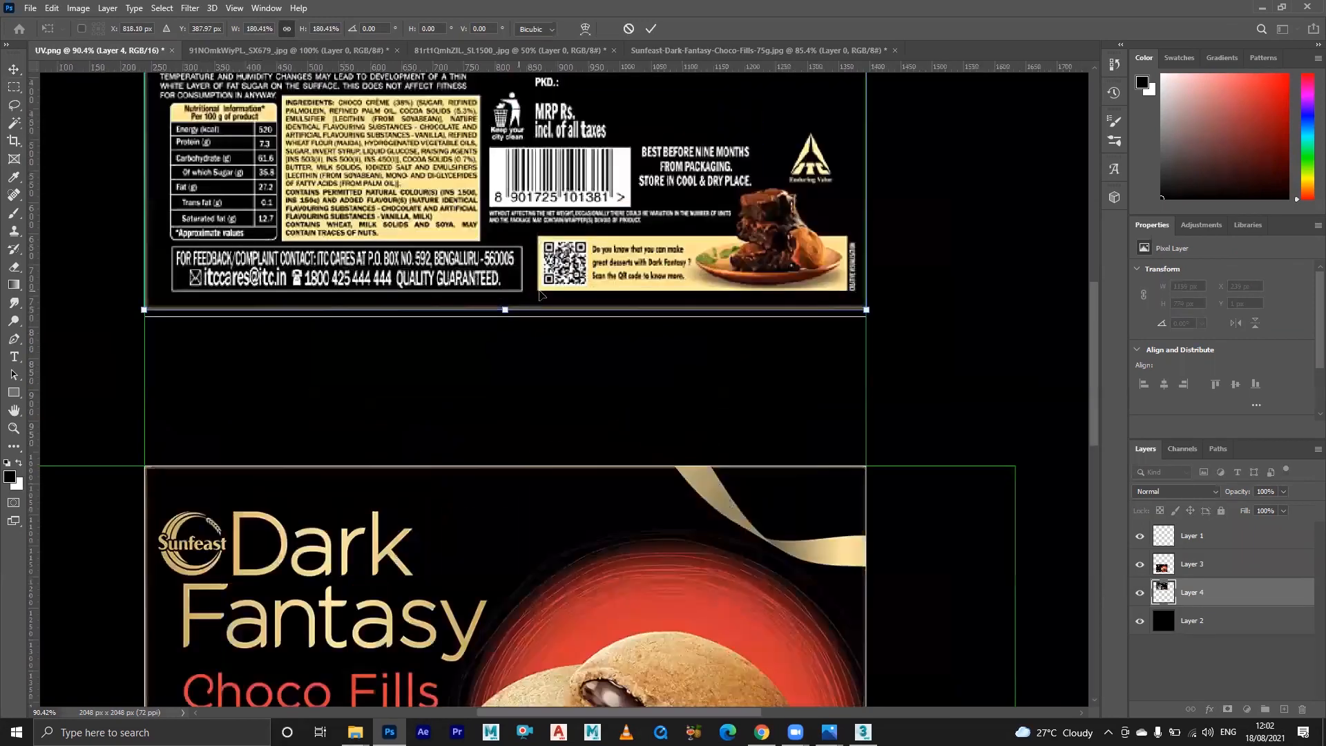
drag(495, 318, 493, 326)
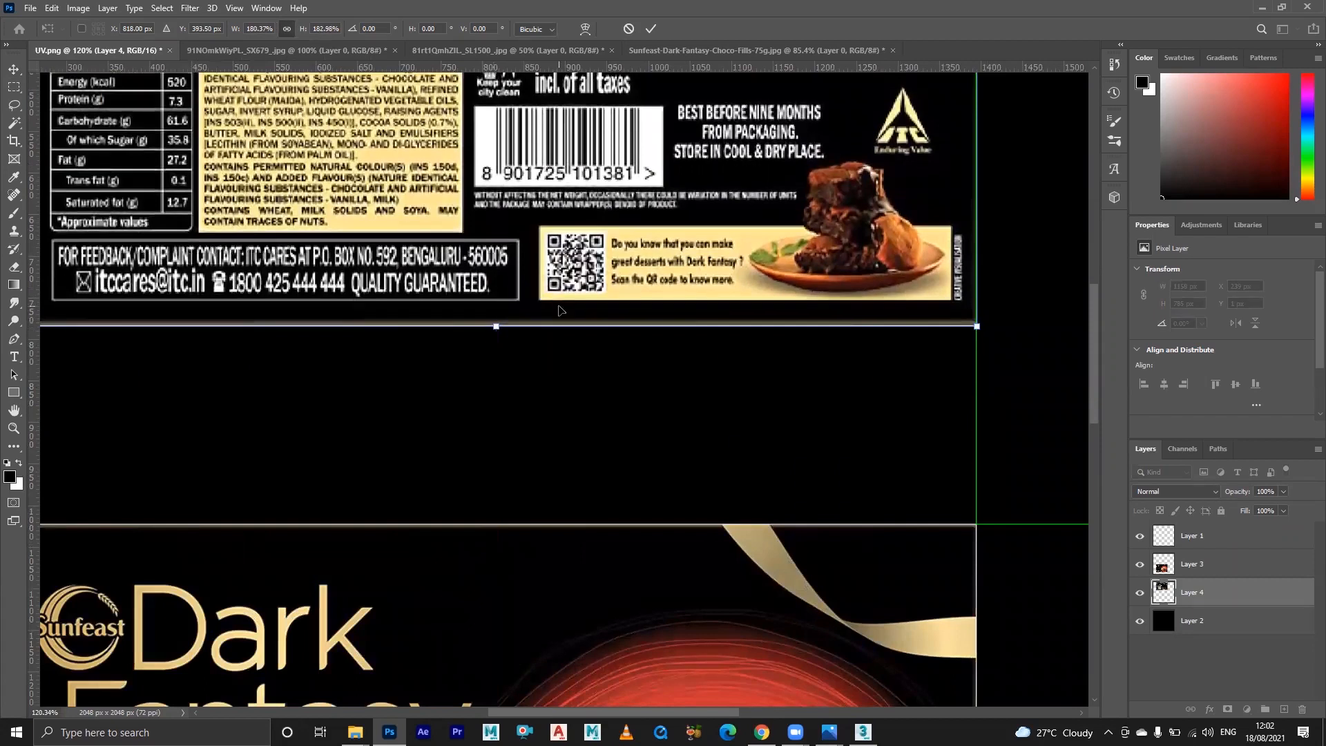
alt+scroll(566, 306, down, 5)
alt+scroll(511, 95, up, 2)
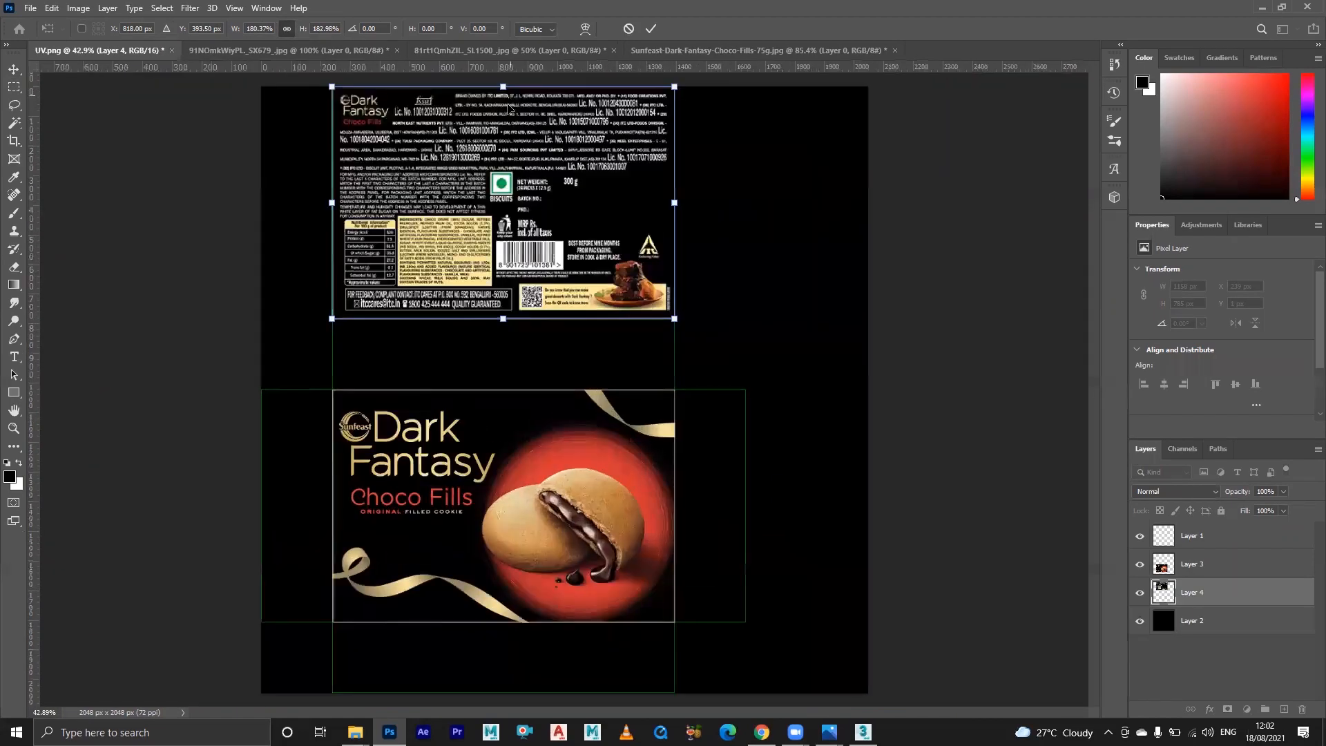
key(Return)
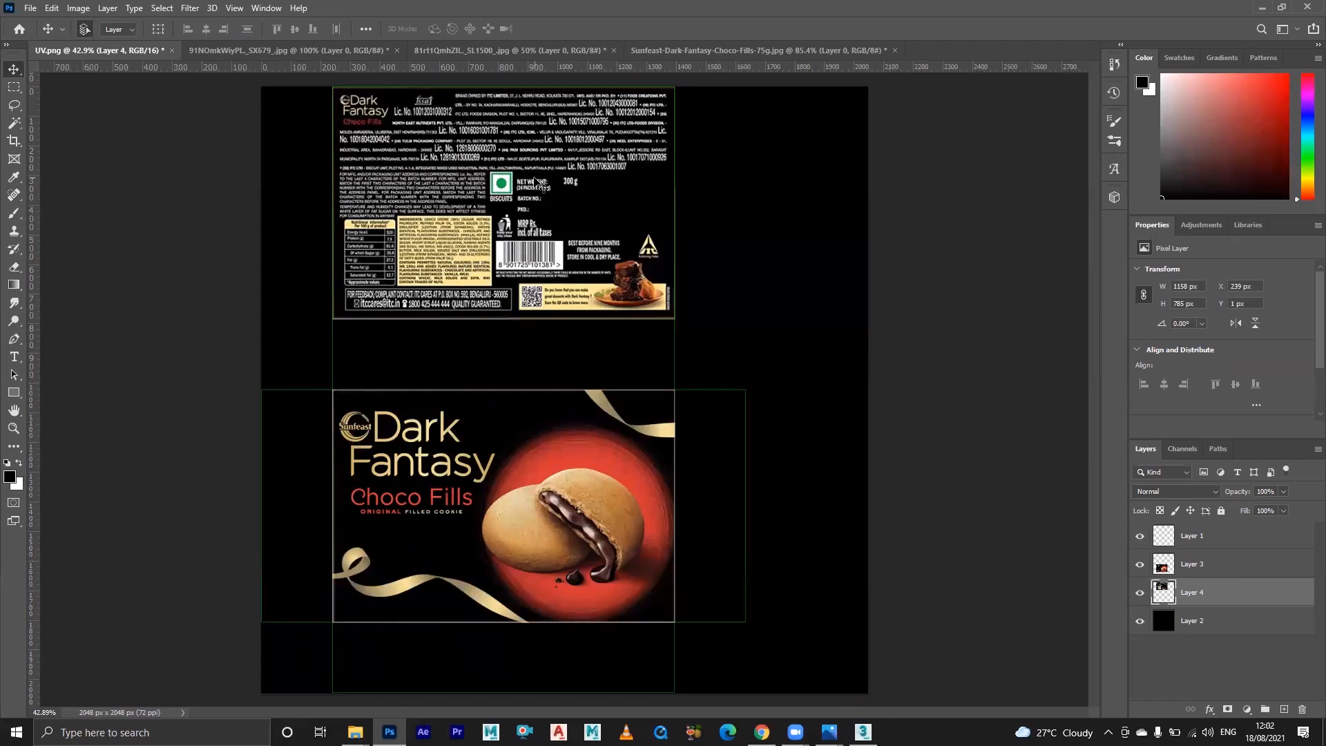
- Rotate the back-of-pack artwork 180° within its panel
key(ctrl+t)
right_click(567, 199)
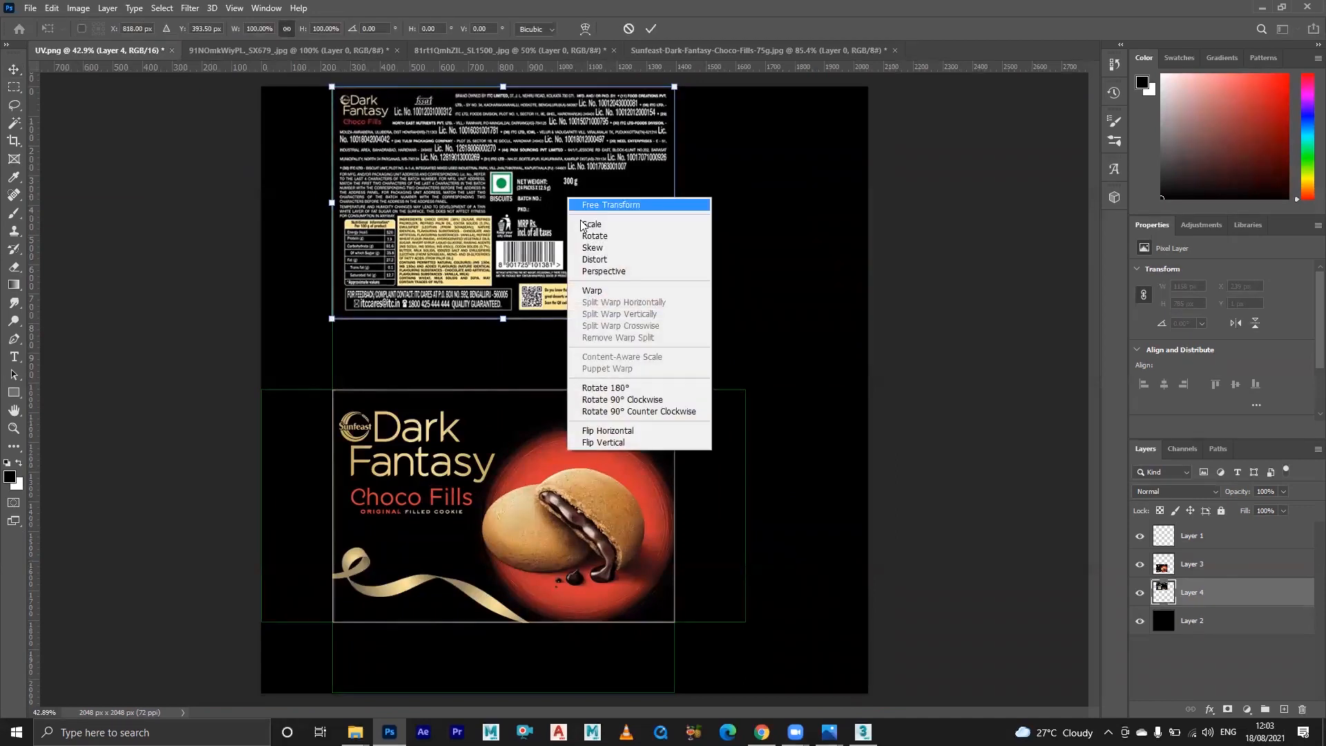
click(647, 388)
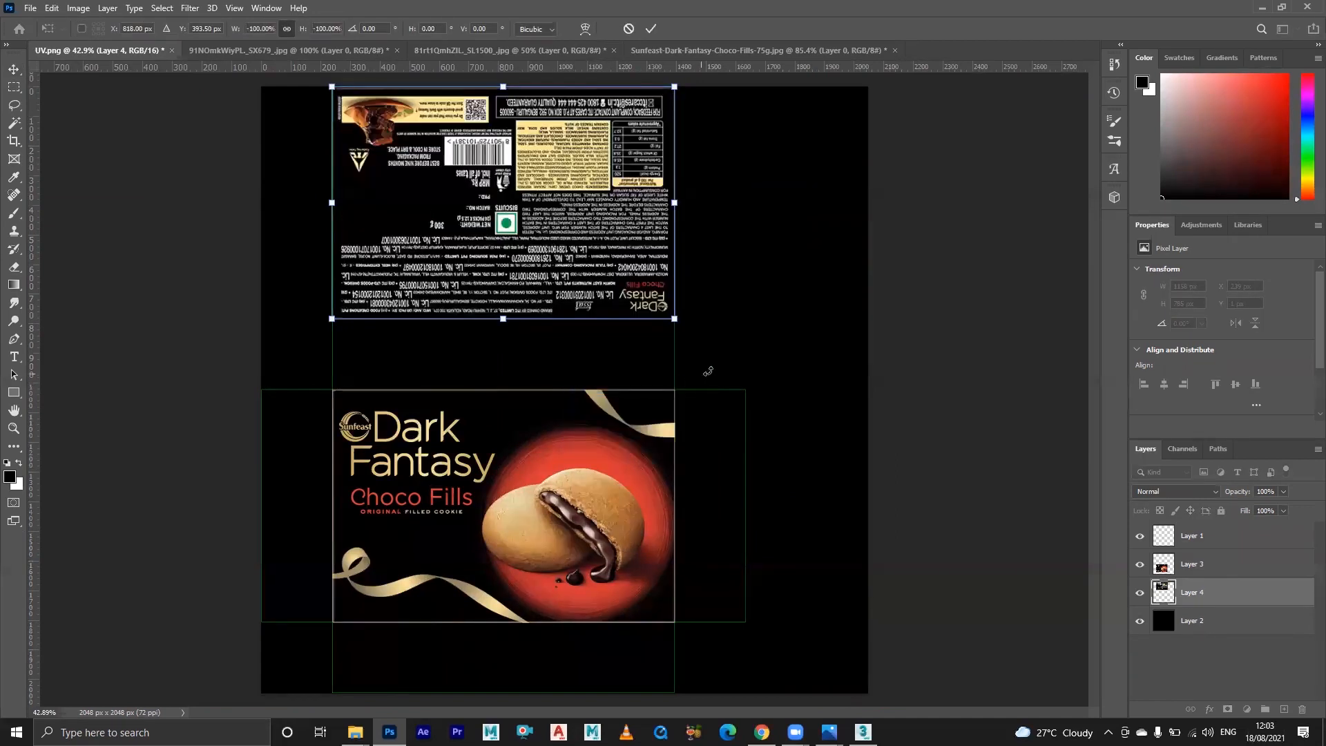
key(Return)
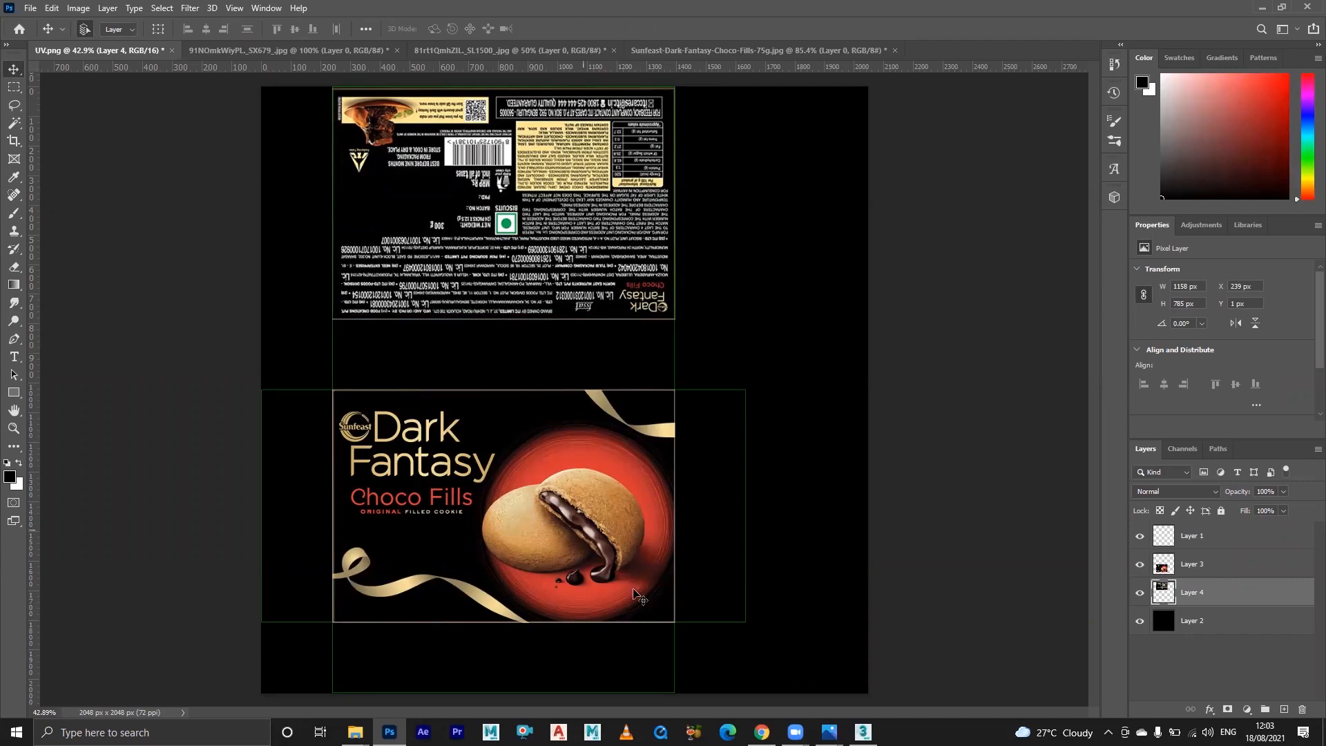
- Try placing the Choco-Fills-75g packet artwork in UV.png, then undo its repositioning and delete the copied layer
click(726, 52)
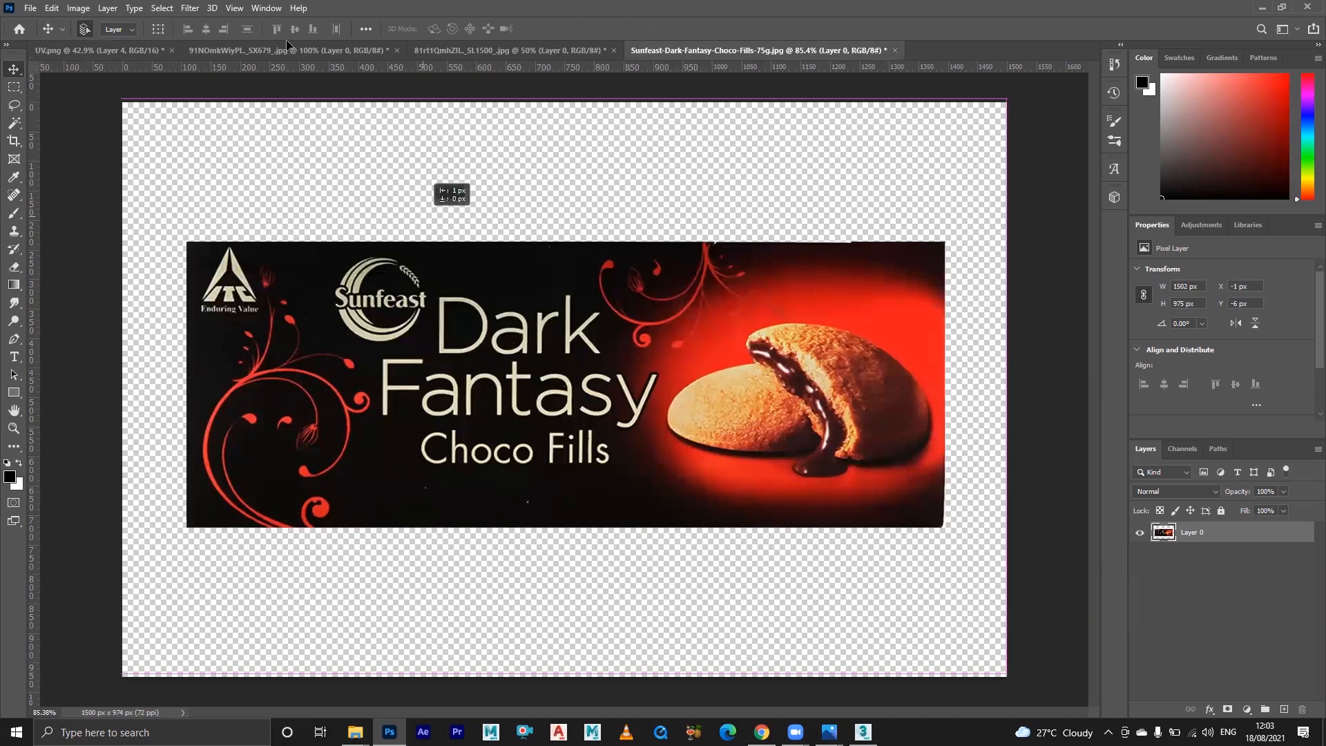
click(104, 52)
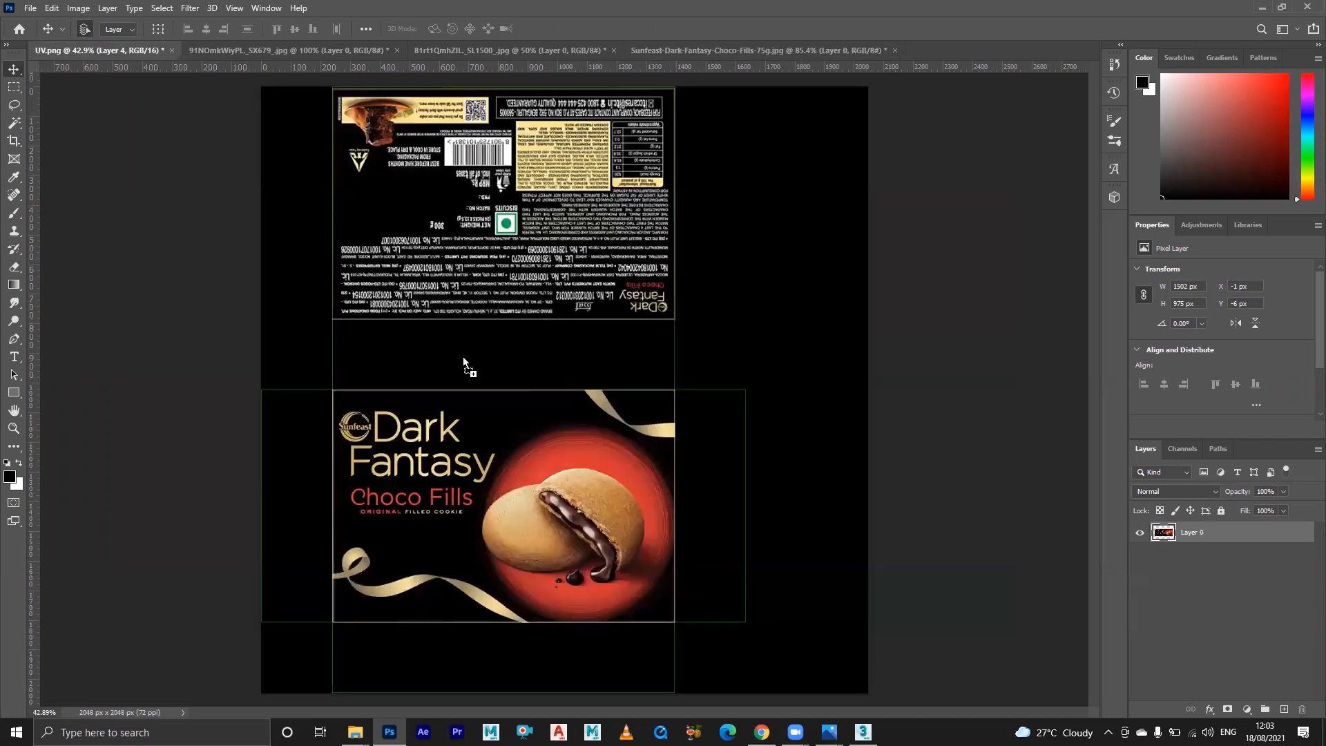
drag(463, 357, 462, 355)
click(648, 279)
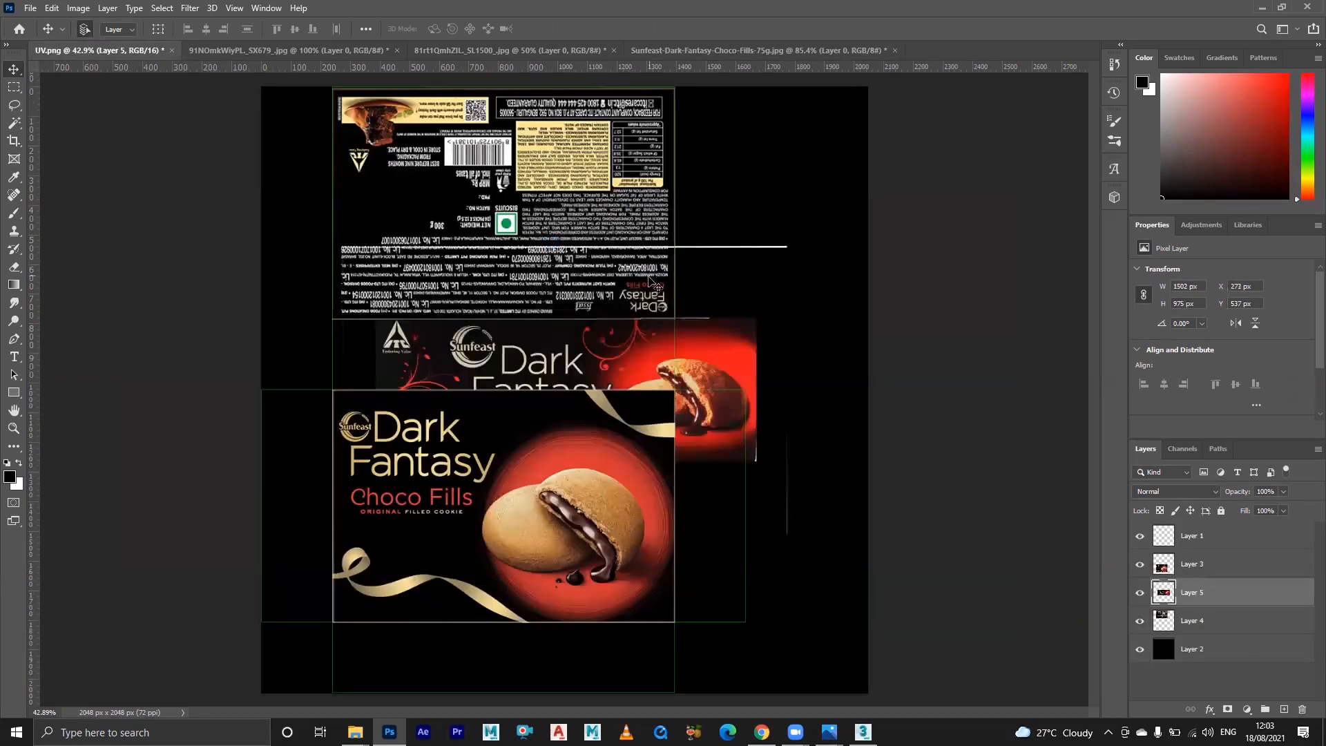
drag(616, 357, 709, 286)
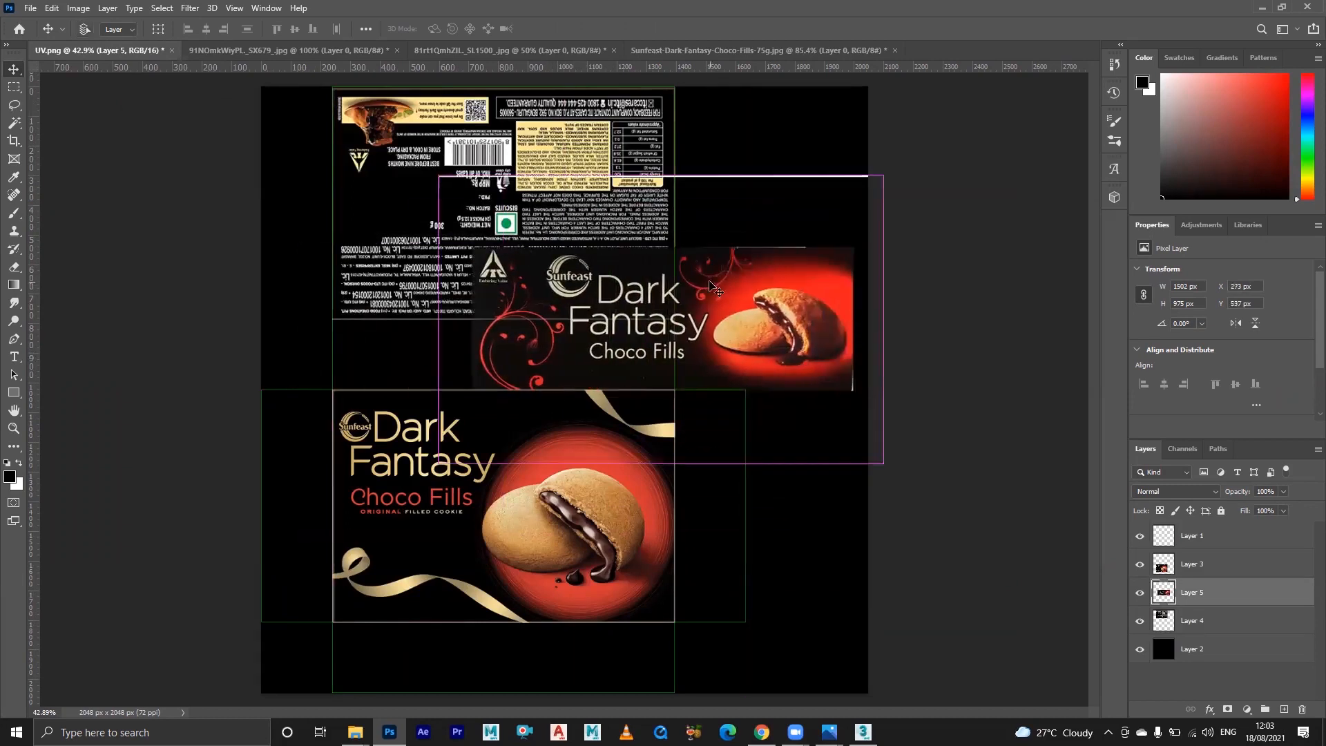
key(ctrl+z)
key(Delete)
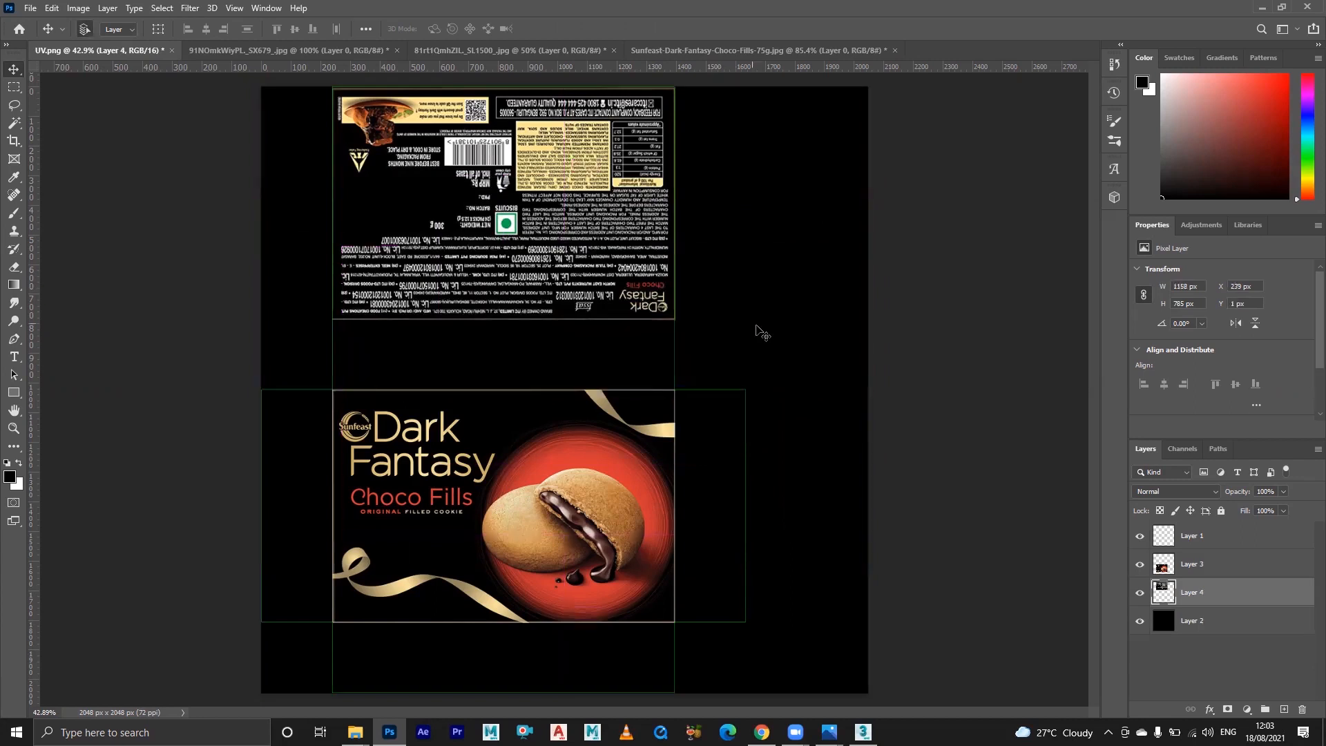
- Crop the Choco-Fills-75g image to the packet artwork, removing the transparent margins, to about 1283 × 484 px
click(657, 56)
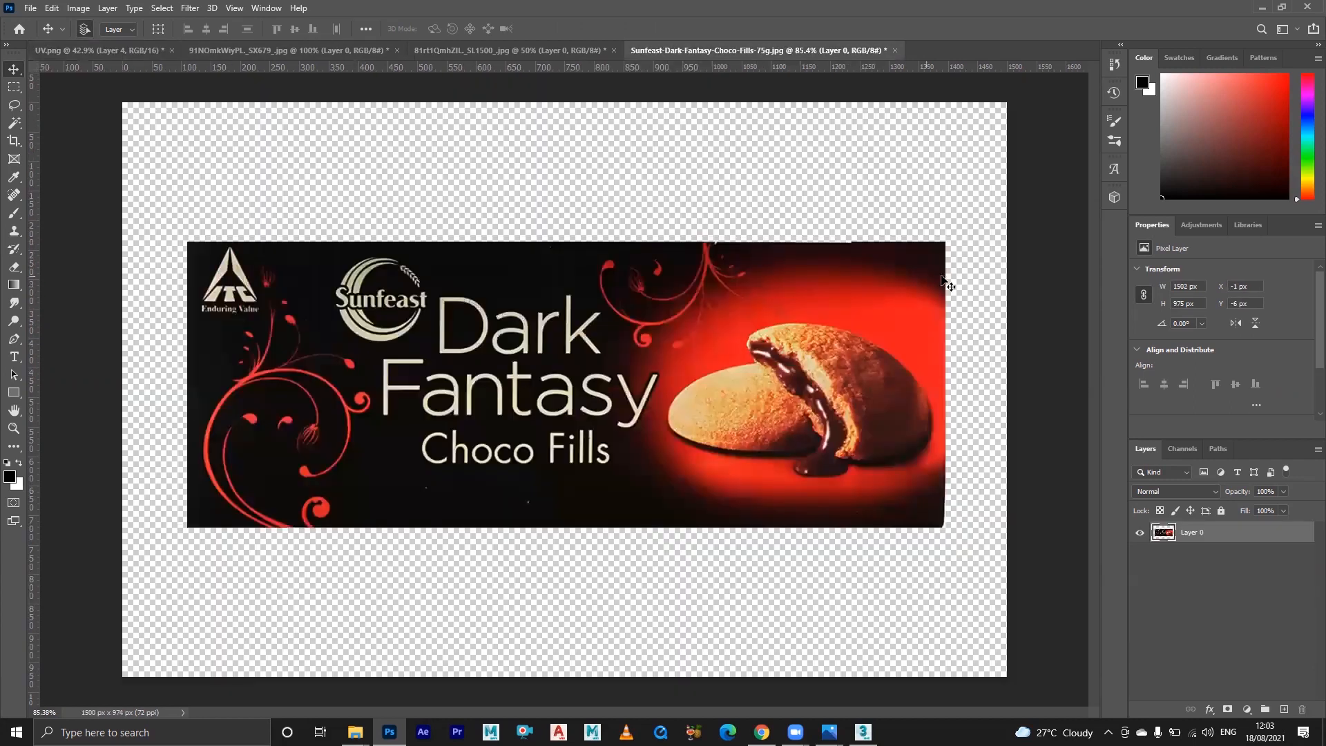
click(1059, 277)
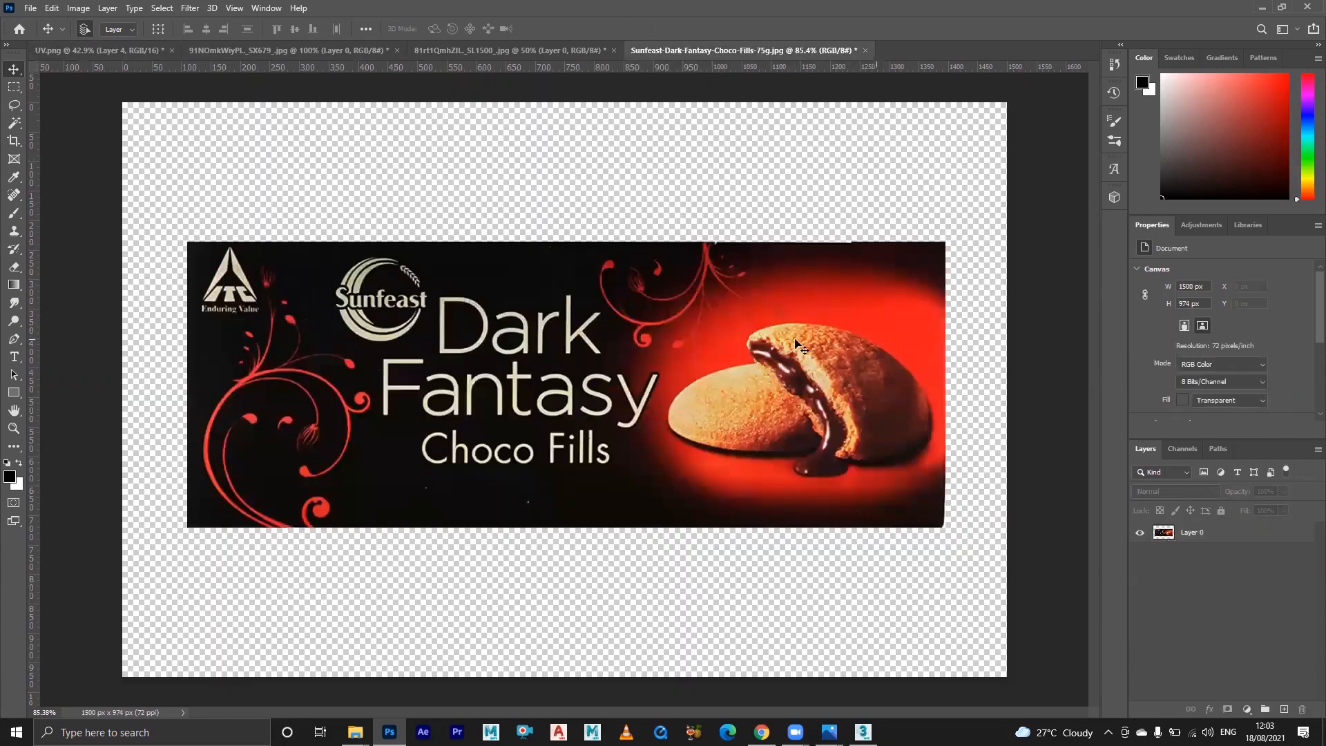
click(14, 140)
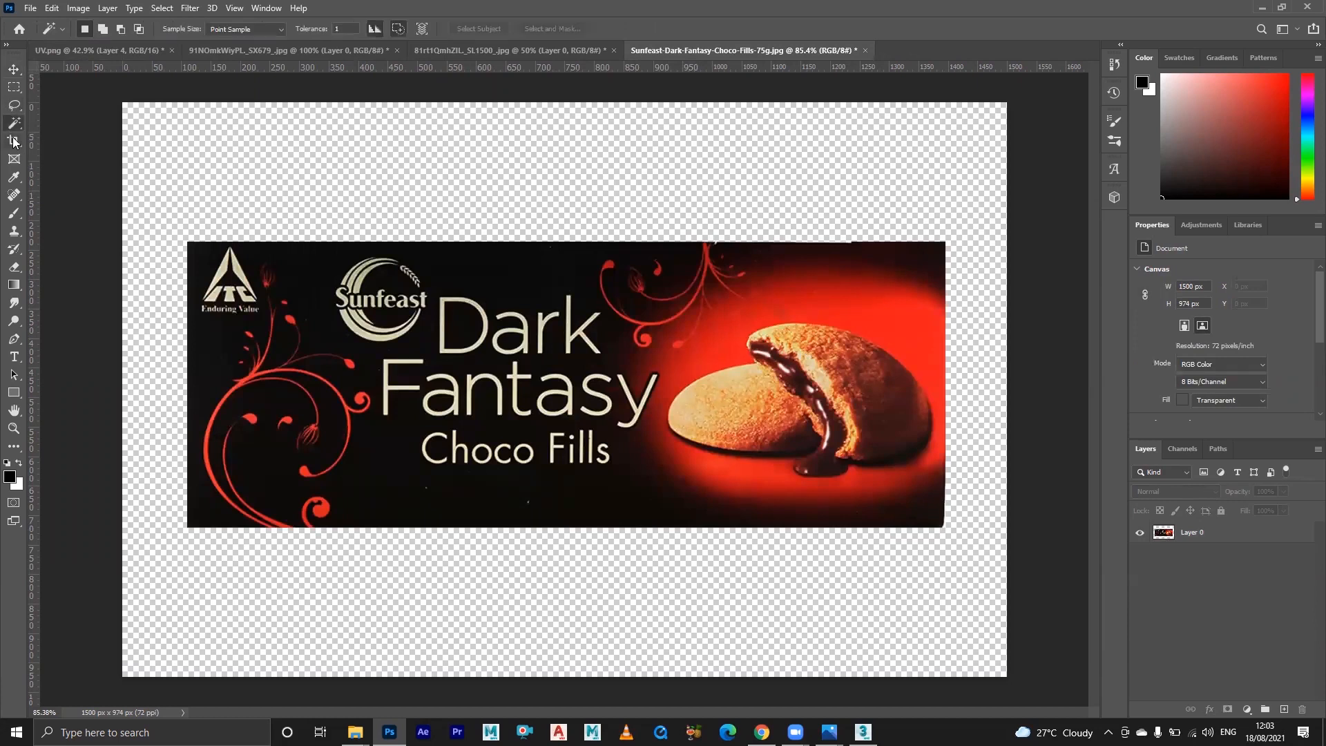
drag(559, 100, 566, 175)
mouse_move(572, 610)
mouse_down()
mouse_move(580, 539)
mouse_move(598, 532)
mouse_up()
drag(1005, 391, 976, 393)
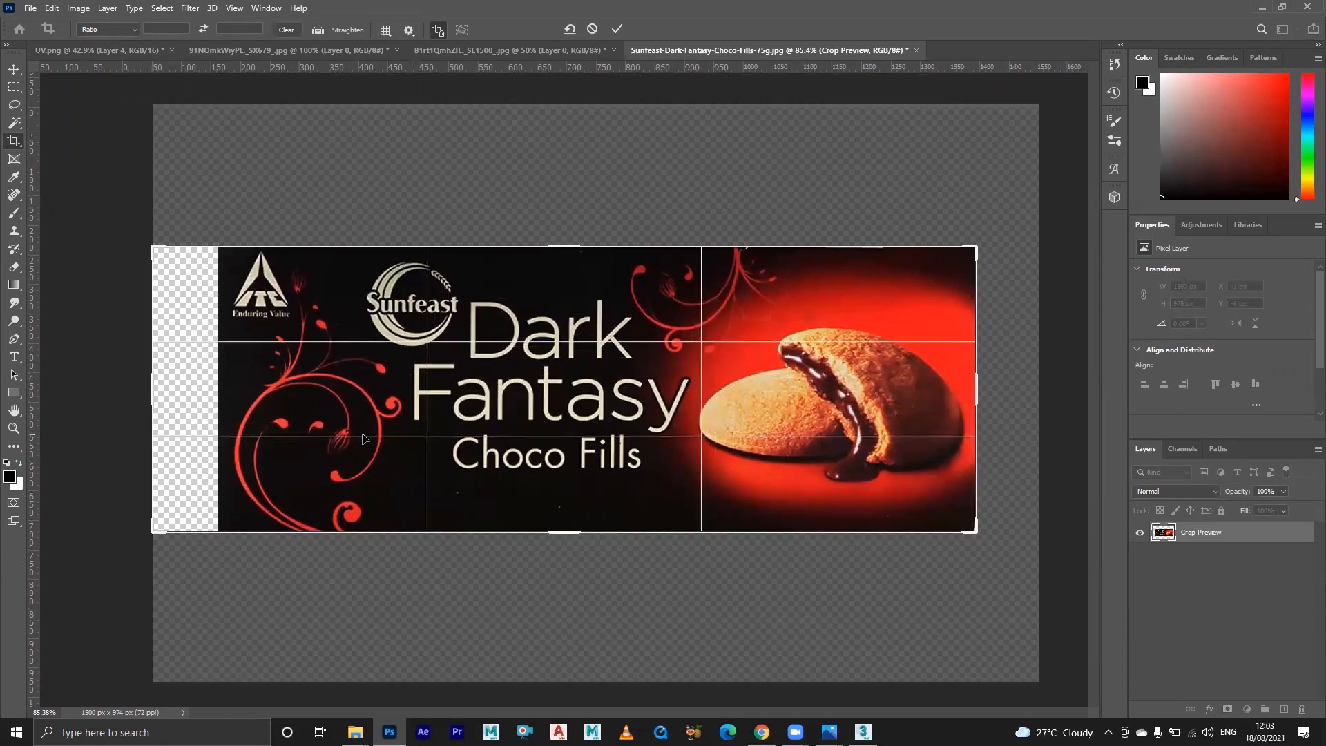
drag(153, 387, 180, 389)
key(Return)
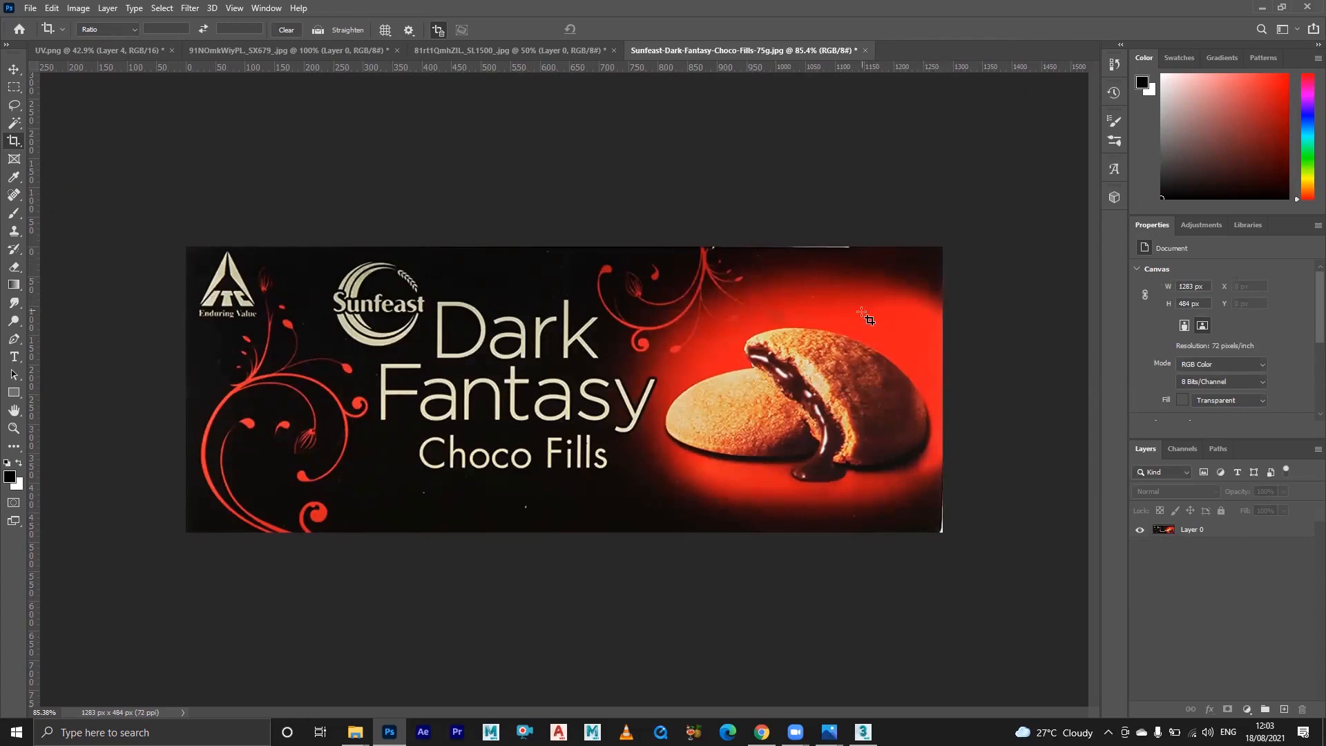
- Crop the packet image slightly tighter to about 1276 × 478 px, trimming the uneven right and upper edges
click(14, 141)
drag(948, 398, 931, 377)
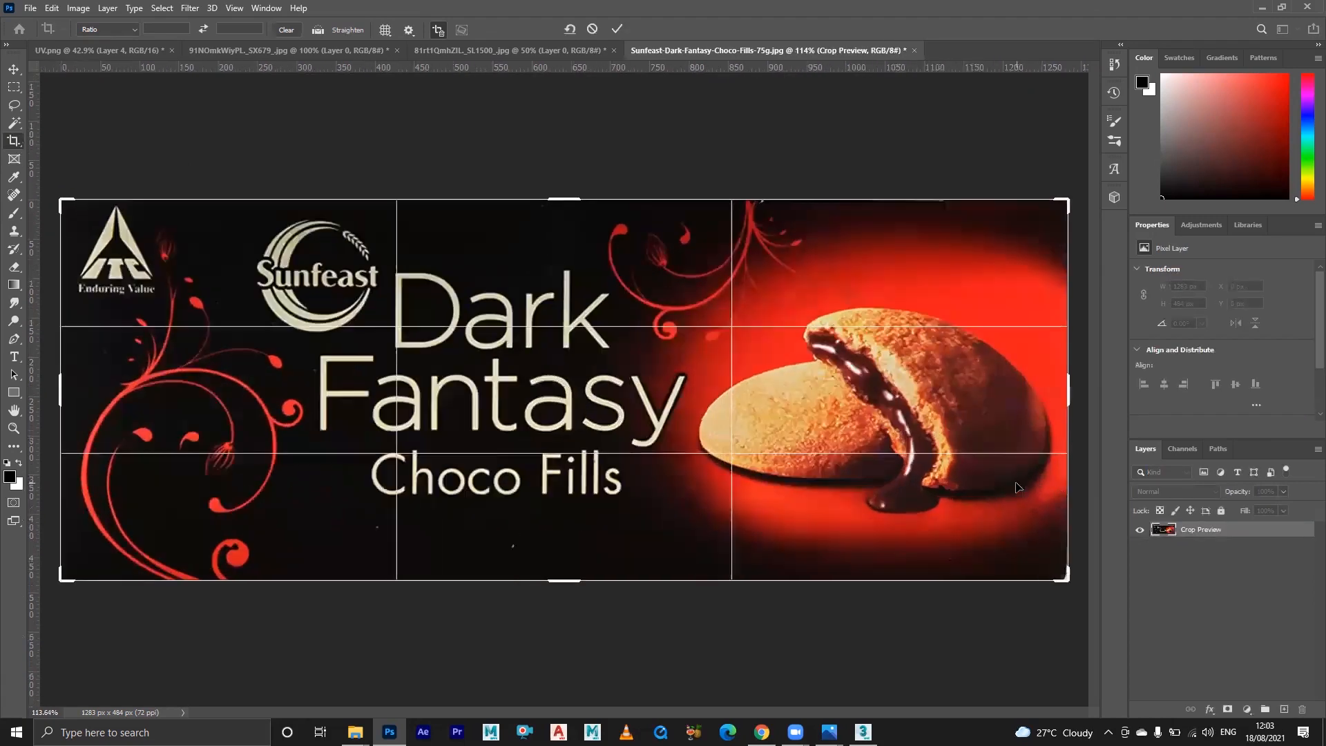
alt+scroll(1023, 500, up, 5)
drag(893, 480, 629, 447)
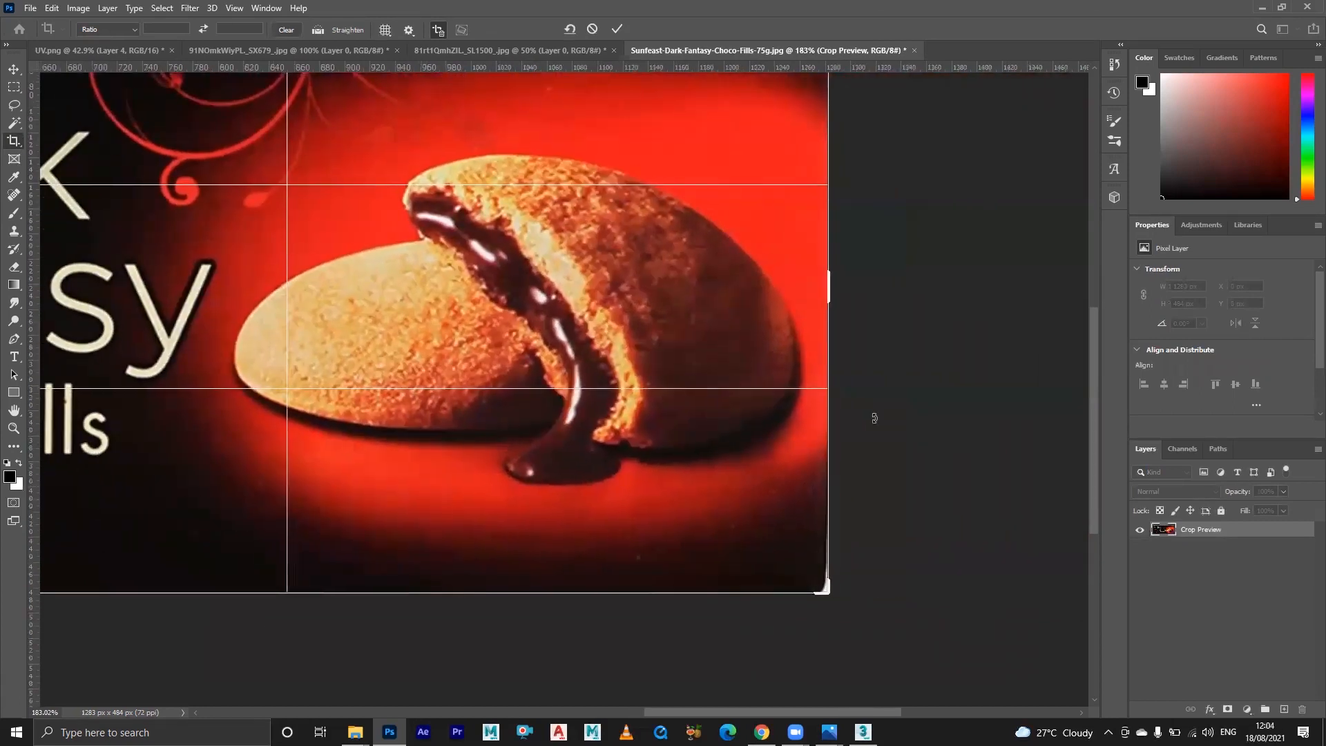
alt+scroll(875, 418, up, 3)
drag(803, 229, 796, 238)
drag(607, 336, 944, 616)
drag(307, 169, 317, 244)
alt+scroll(556, 353, down, 8)
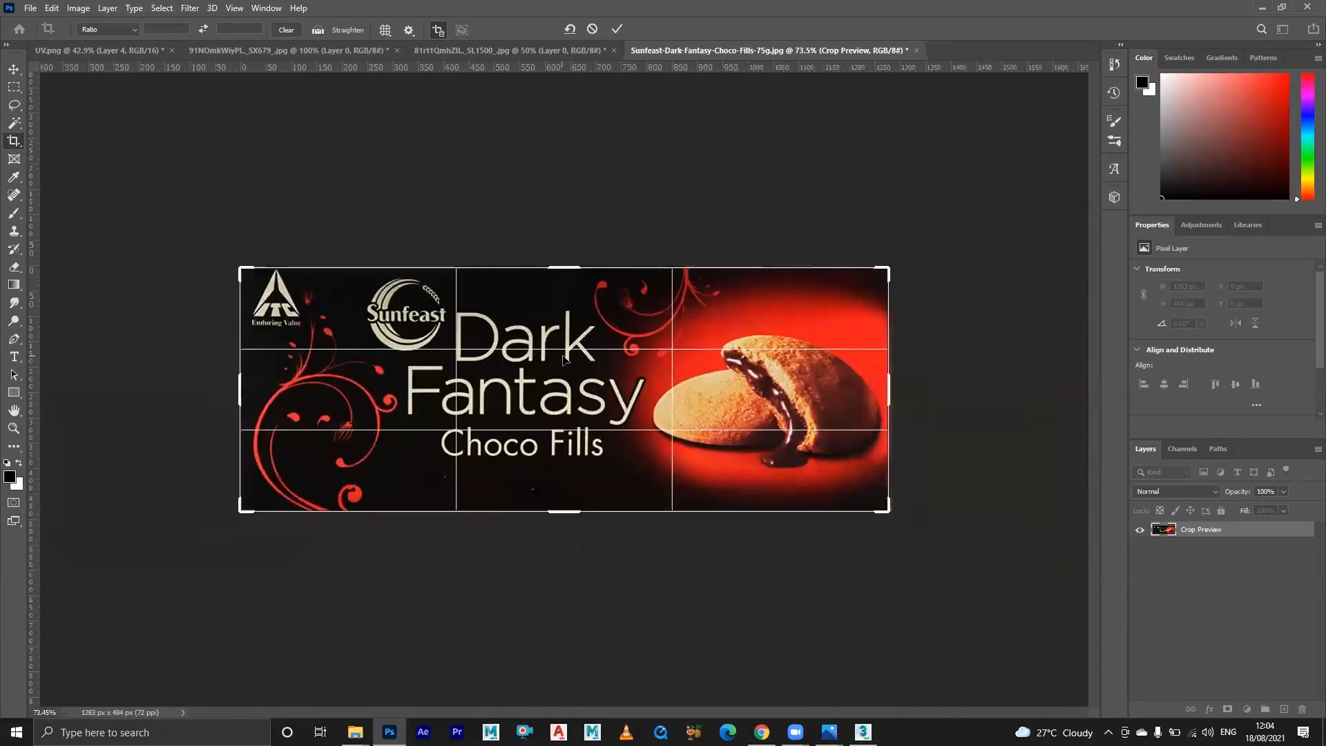
key(Return)
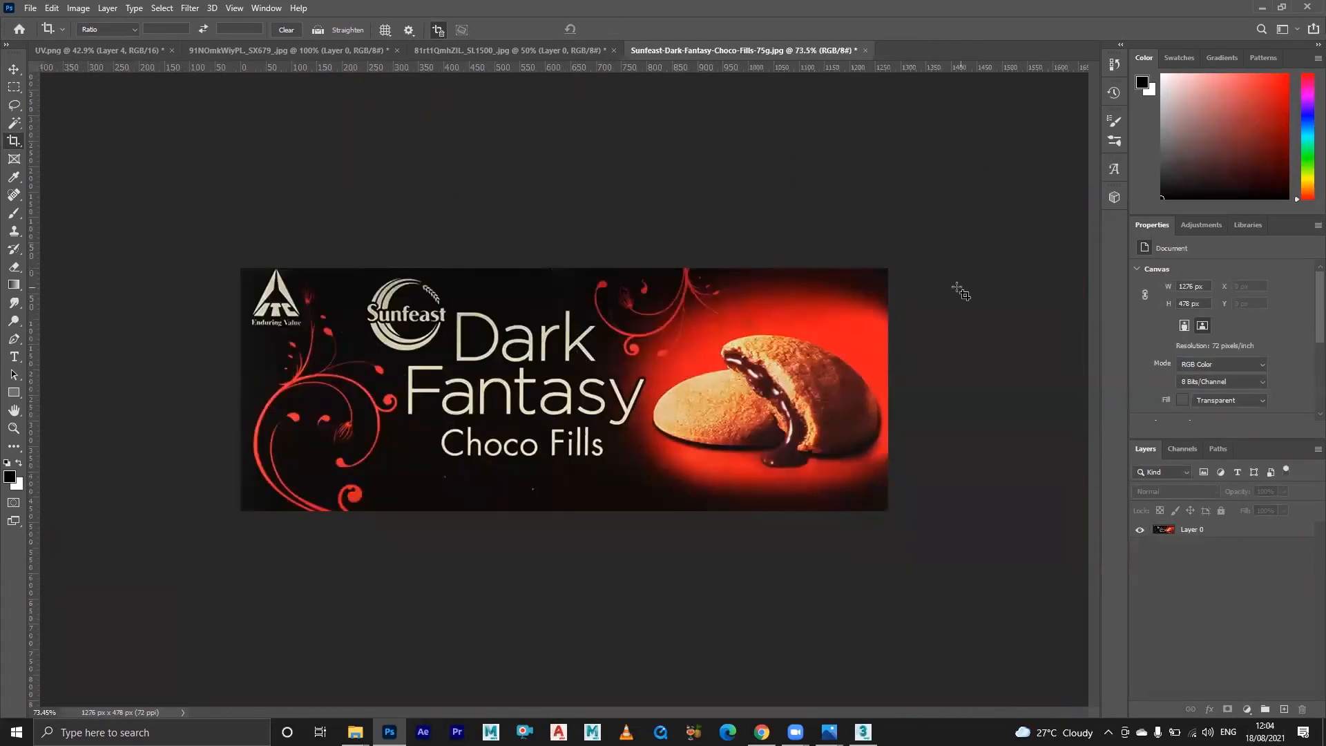
- Copy the cropped packet artwork into UV.png and align it with the upper-left corner of the lowermost UV panel
key(v)
drag(559, 379, 629, 657)
click(635, 286)
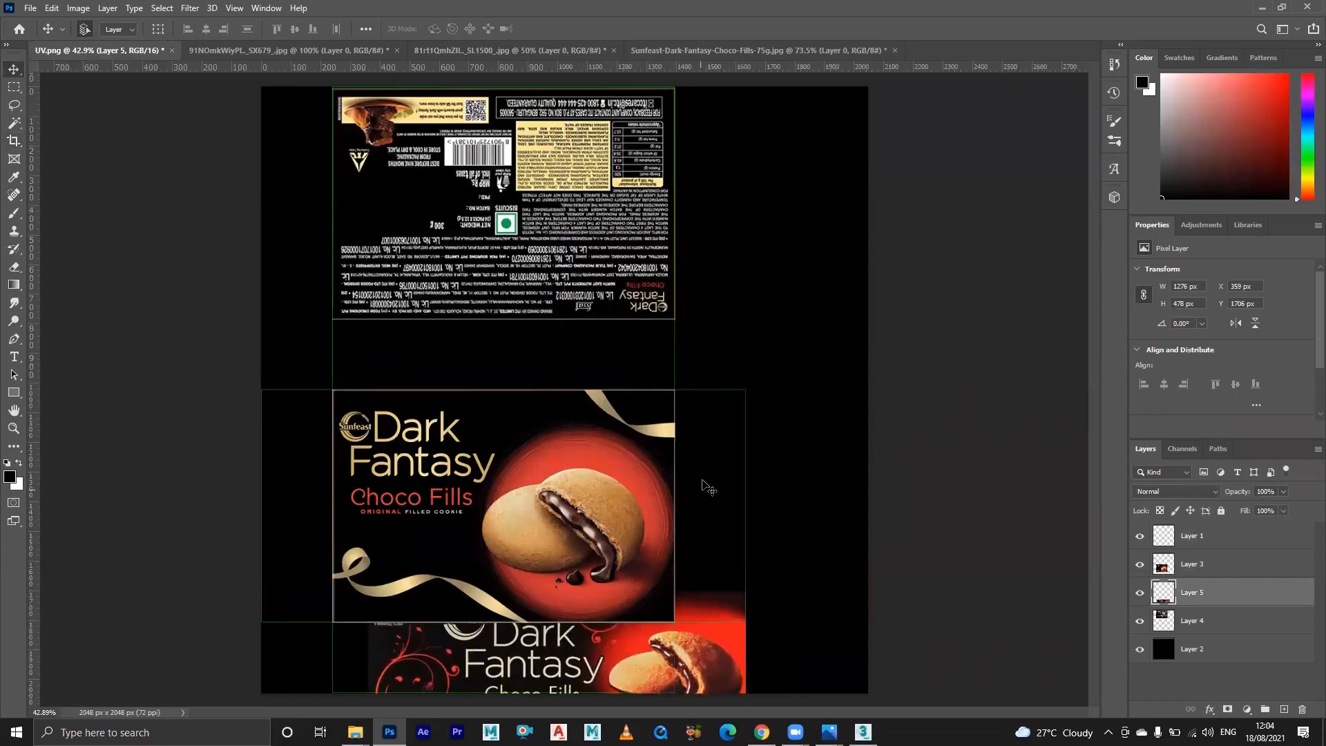
alt+scroll(544, 641, up, 6)
drag(539, 597, 609, 315)
drag(566, 388, 511, 447)
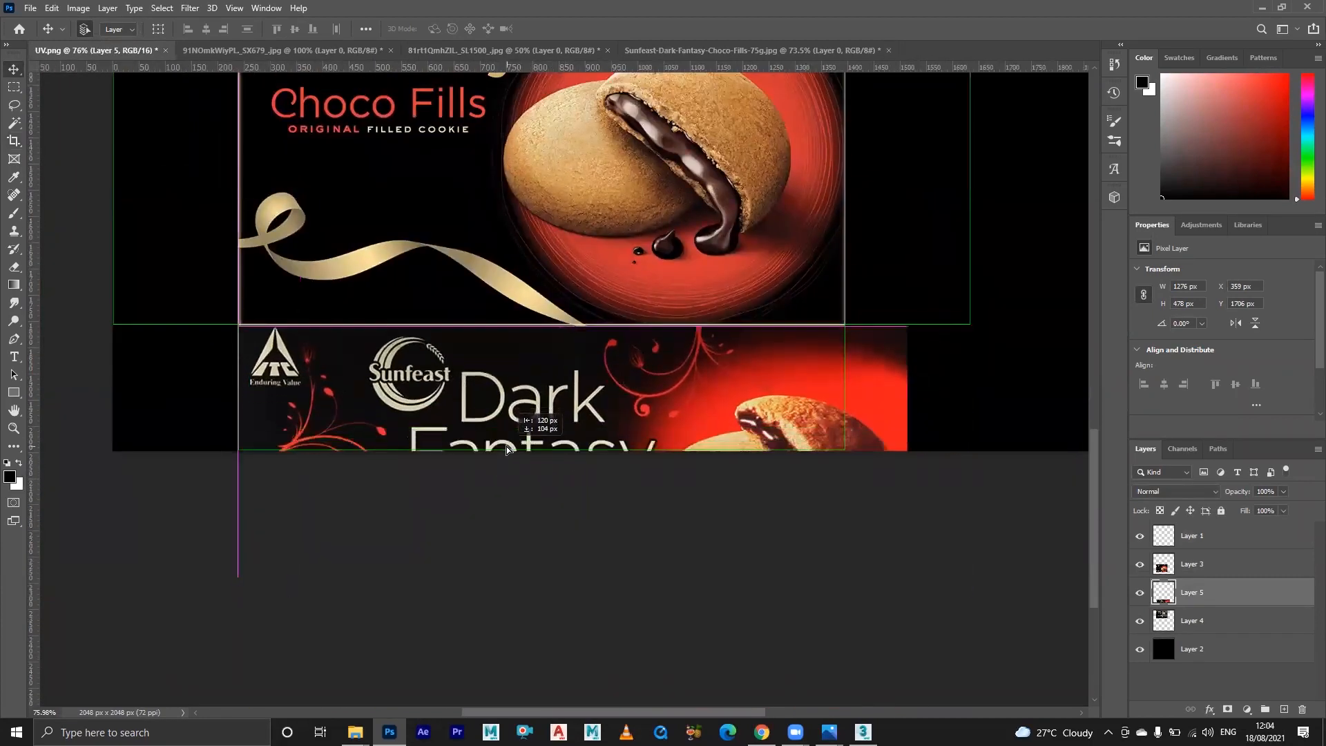
key(ctrl)
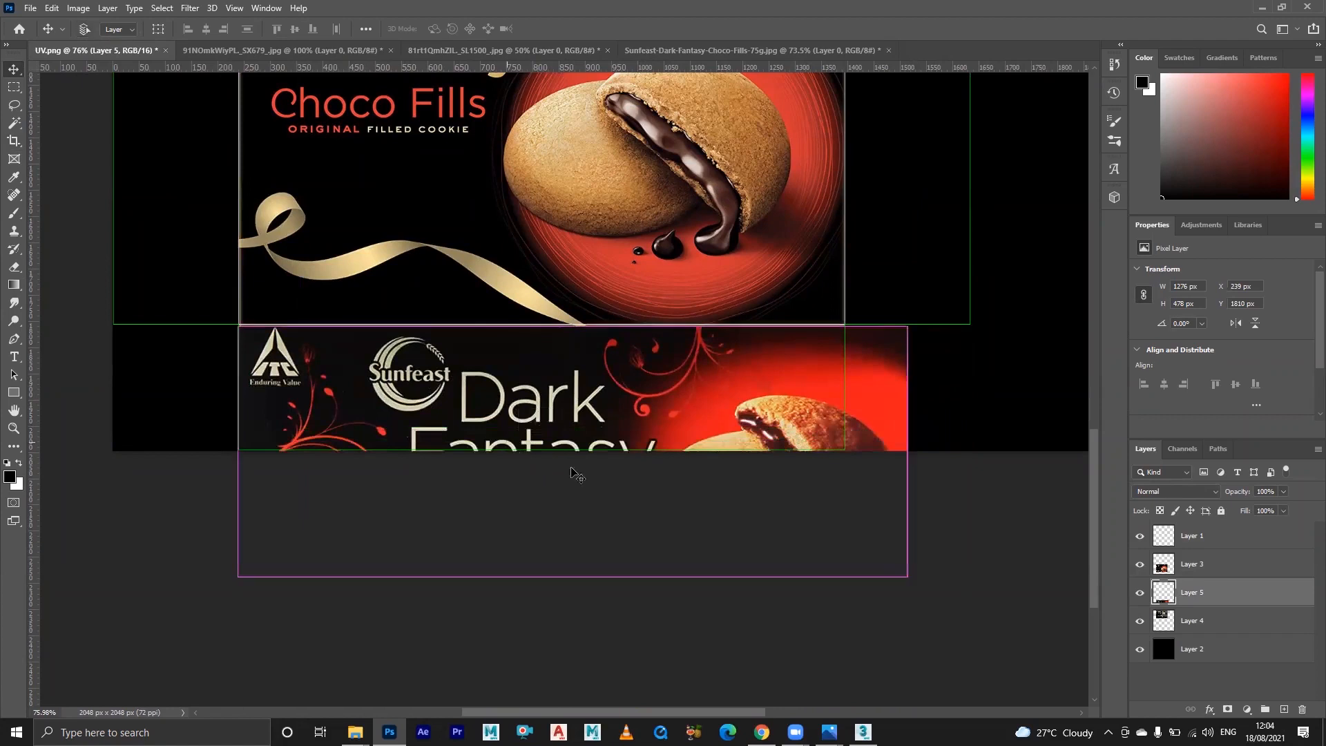
- Scale the packet artwork non-proportionally to about 1159 × 236 px so it fills the lowermost UV panel
key(ctrl+t)
drag(906, 575, 865, 498)
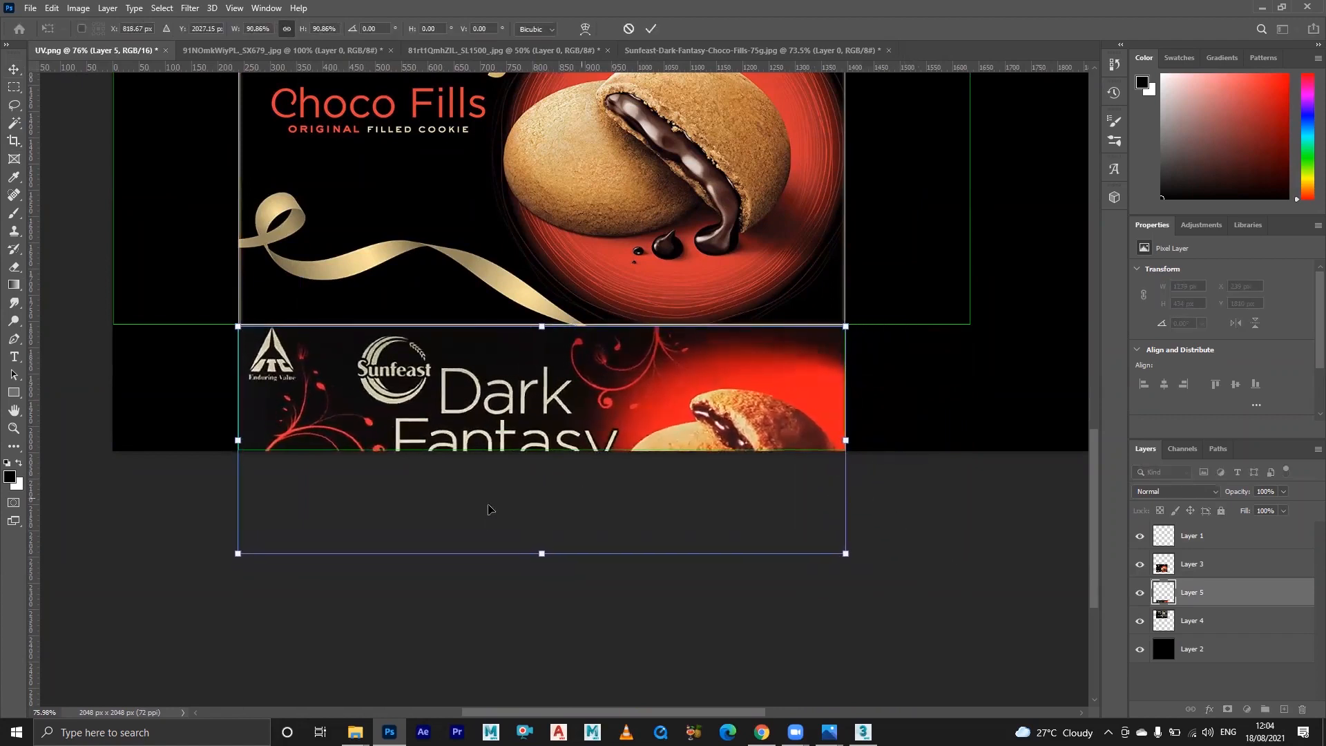
drag(546, 554, 547, 449)
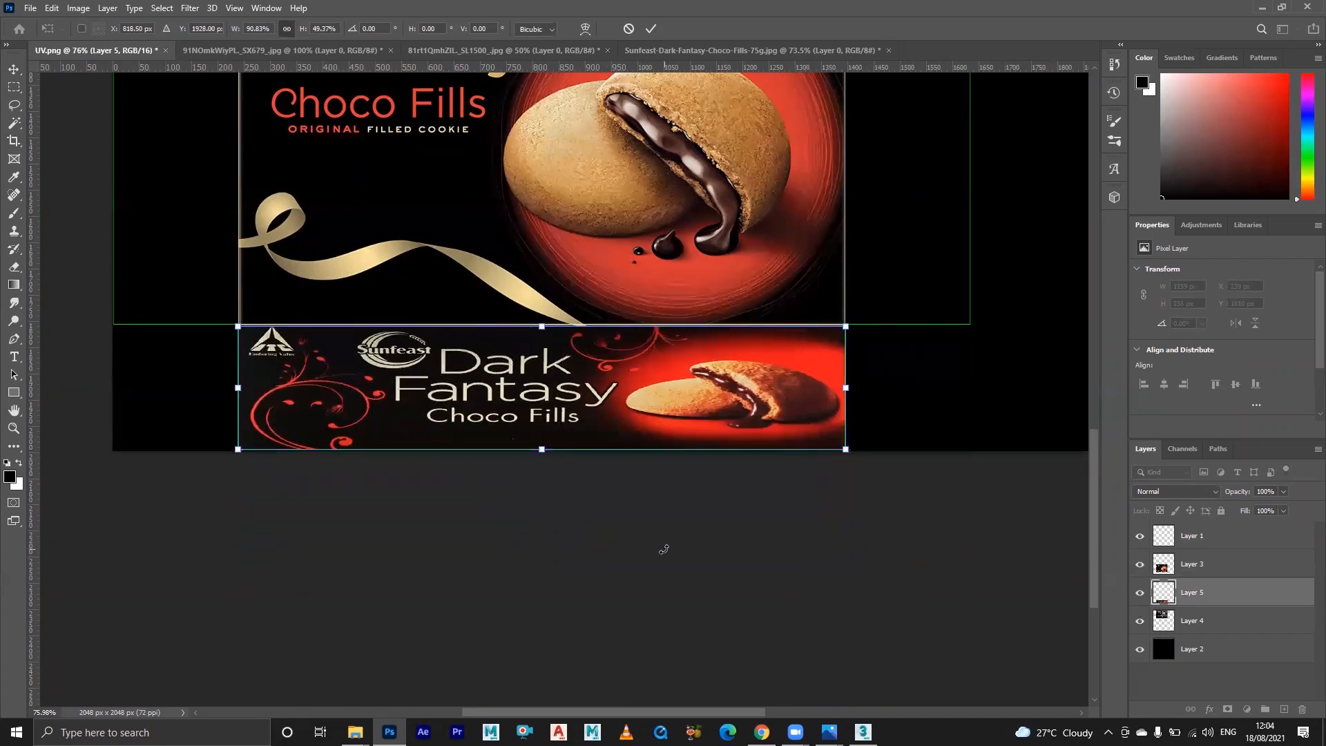
key(Return)
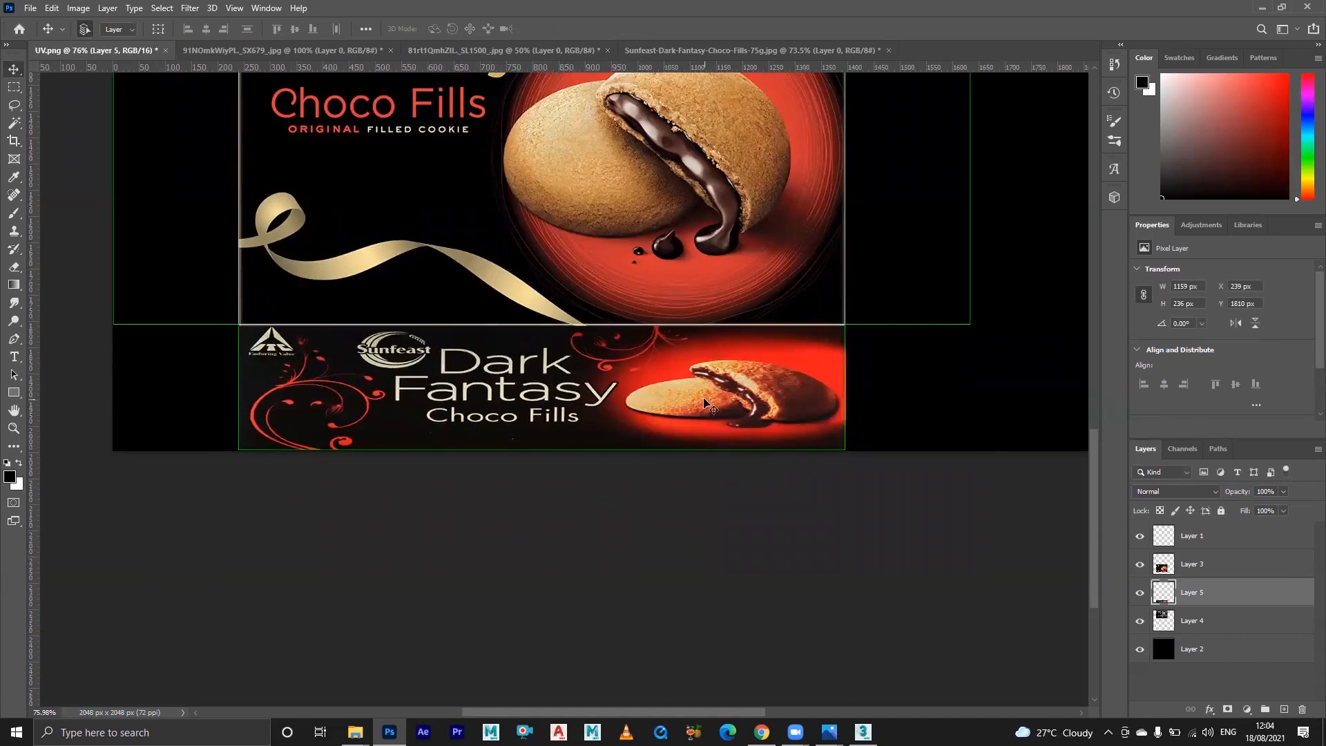
- Duplicate the packet artwork and move the copy into the UV panel between the back-of-pack and front artwork
key(ctrl+j)
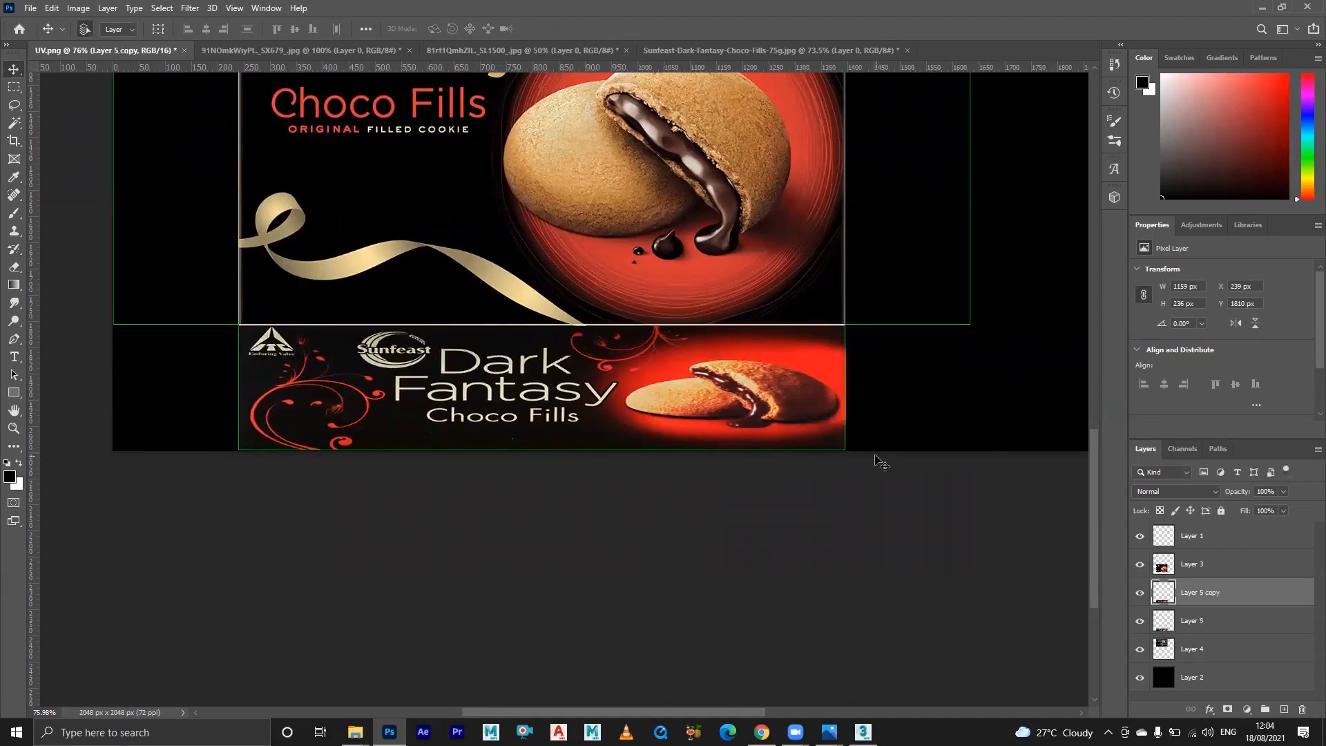
drag(681, 399, 681, 129)
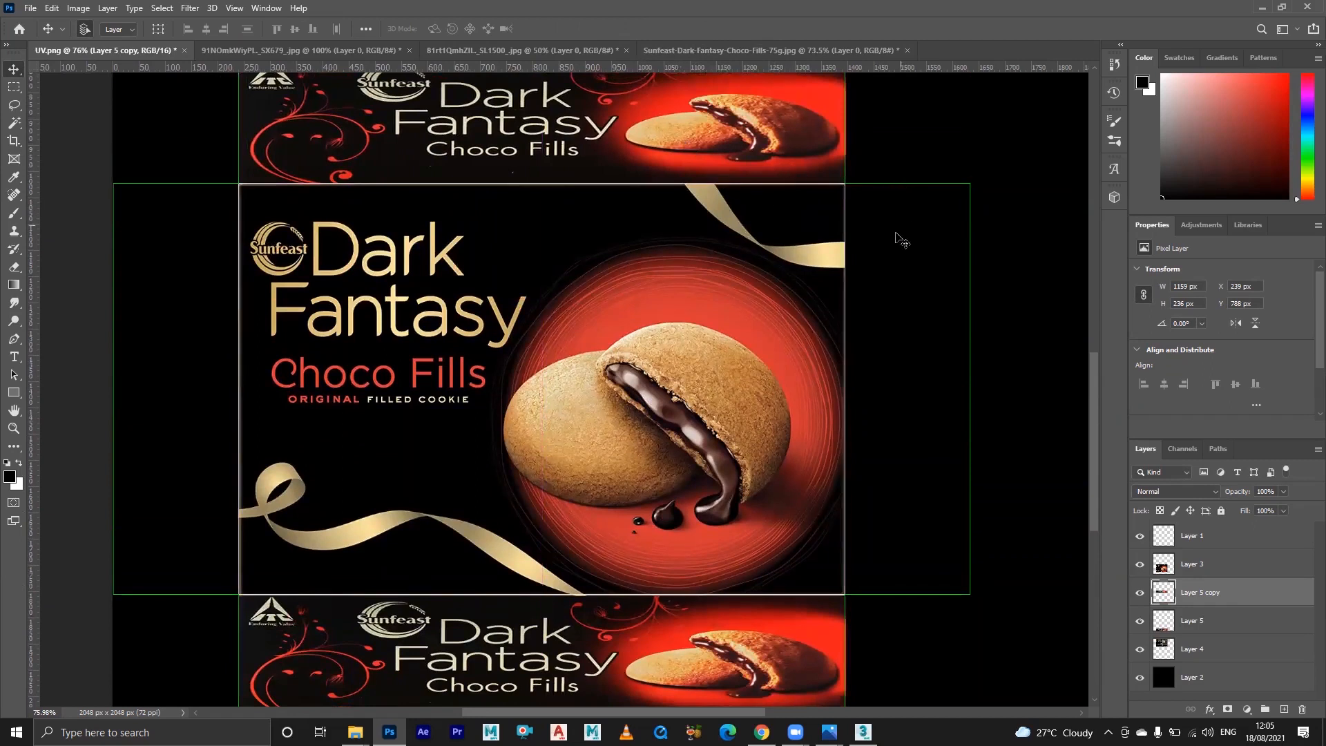
alt+scroll(868, 265, up, 4)
alt+scroll(814, 275, down, 5)
drag(679, 156, 681, 325)
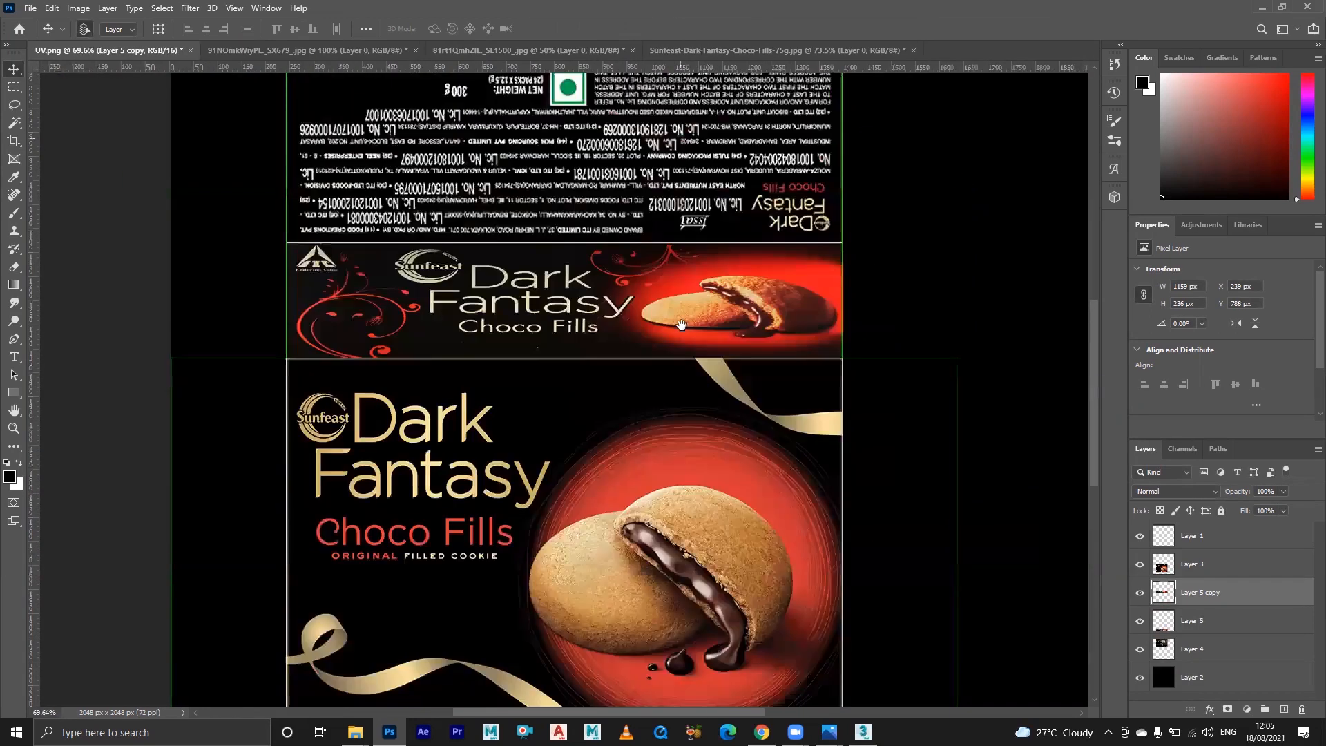
scroll(596, 318, up, 1)
- Rotate the packet artwork copy between the back and front panels by 180° and check its edges against the UV lines
key(ctrl+t)
right_click(648, 311)
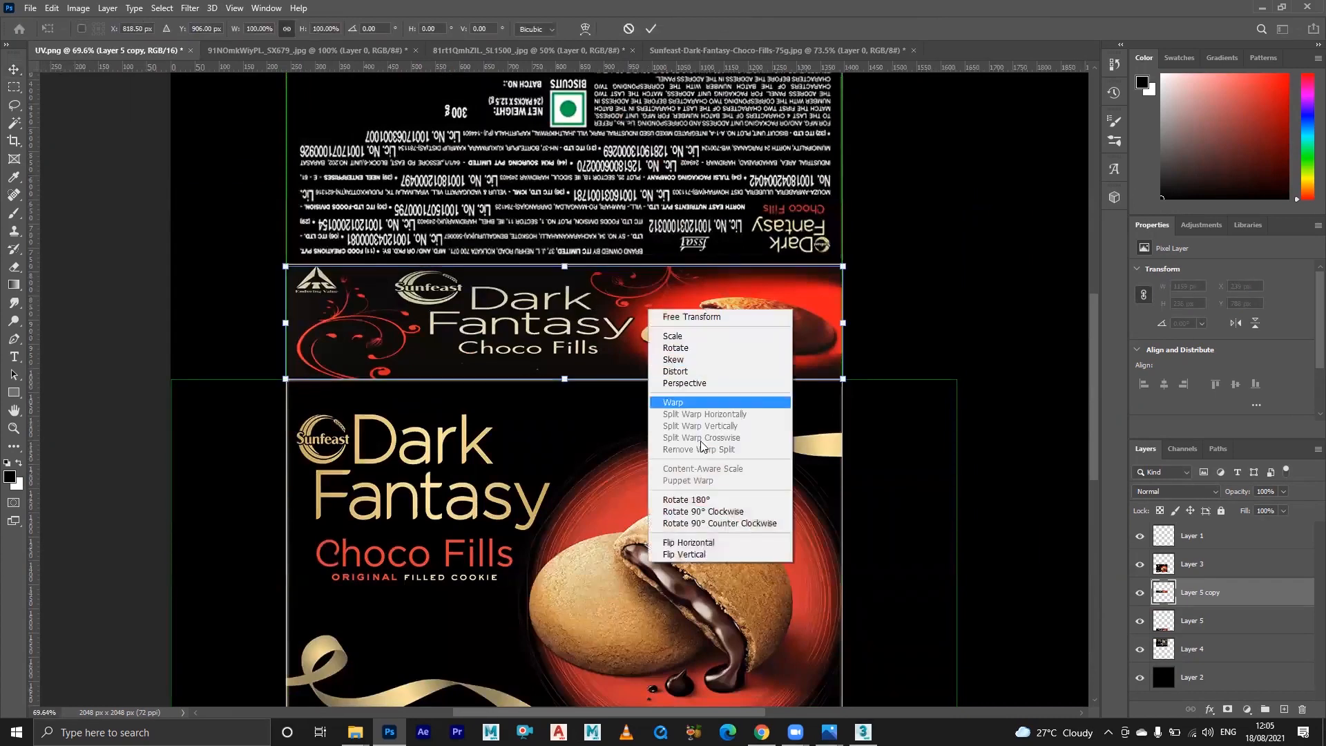
click(691, 497)
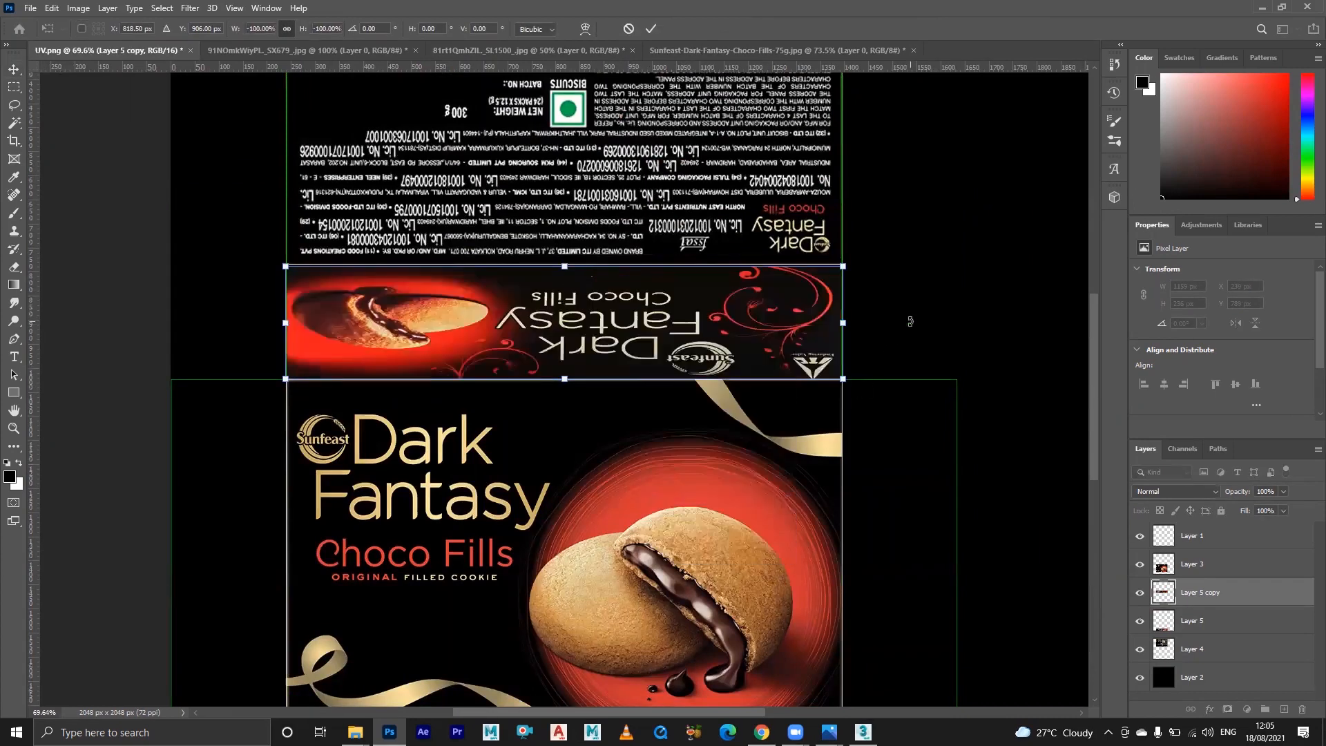
key(Return)
alt+scroll(765, 335, up, 3)
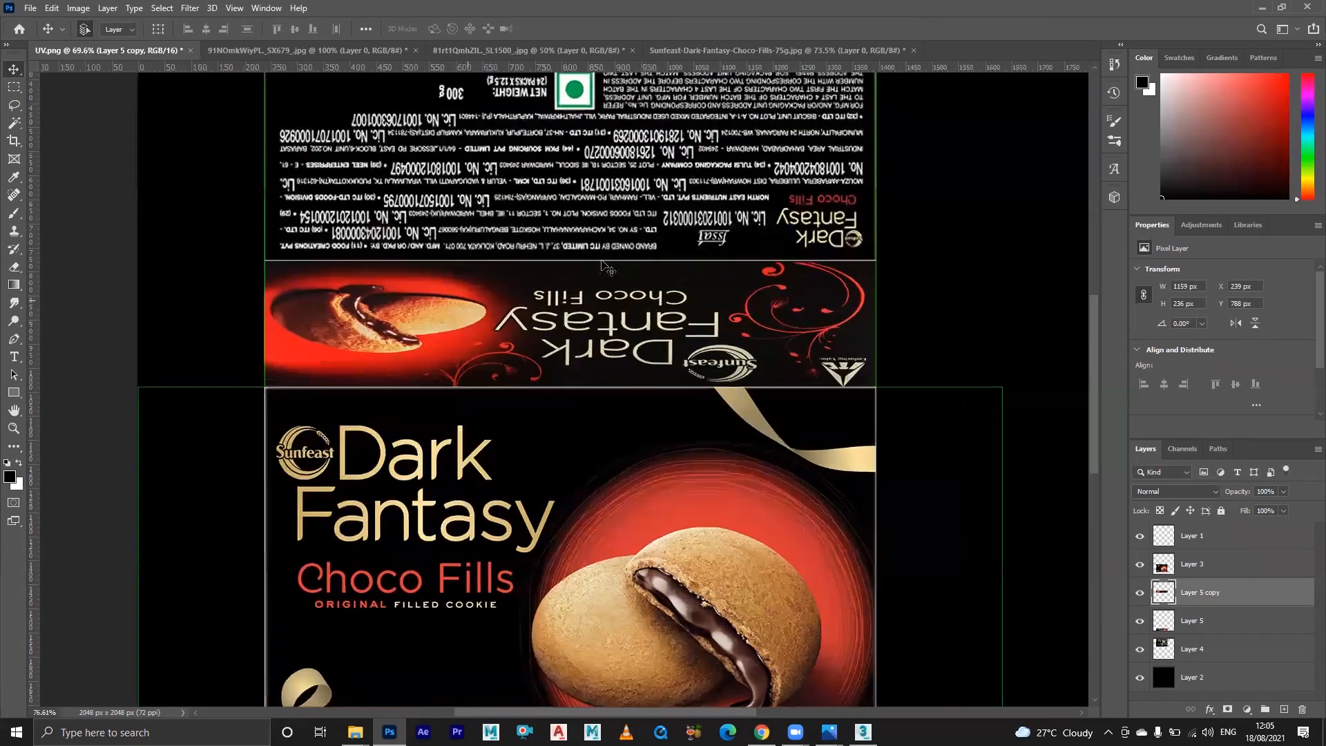
alt+scroll(991, 212, up, 3)
alt+scroll(856, 337, down, 5)
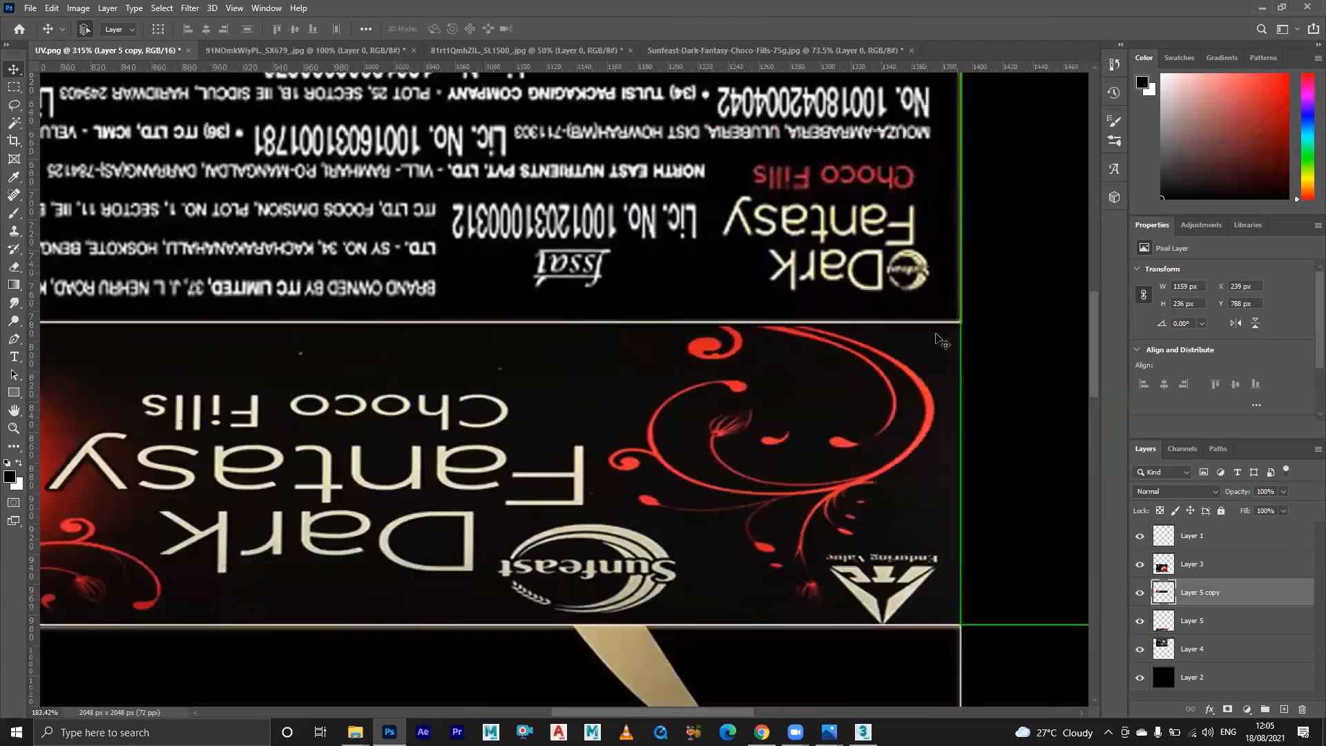
alt+scroll(857, 336, down, 3)
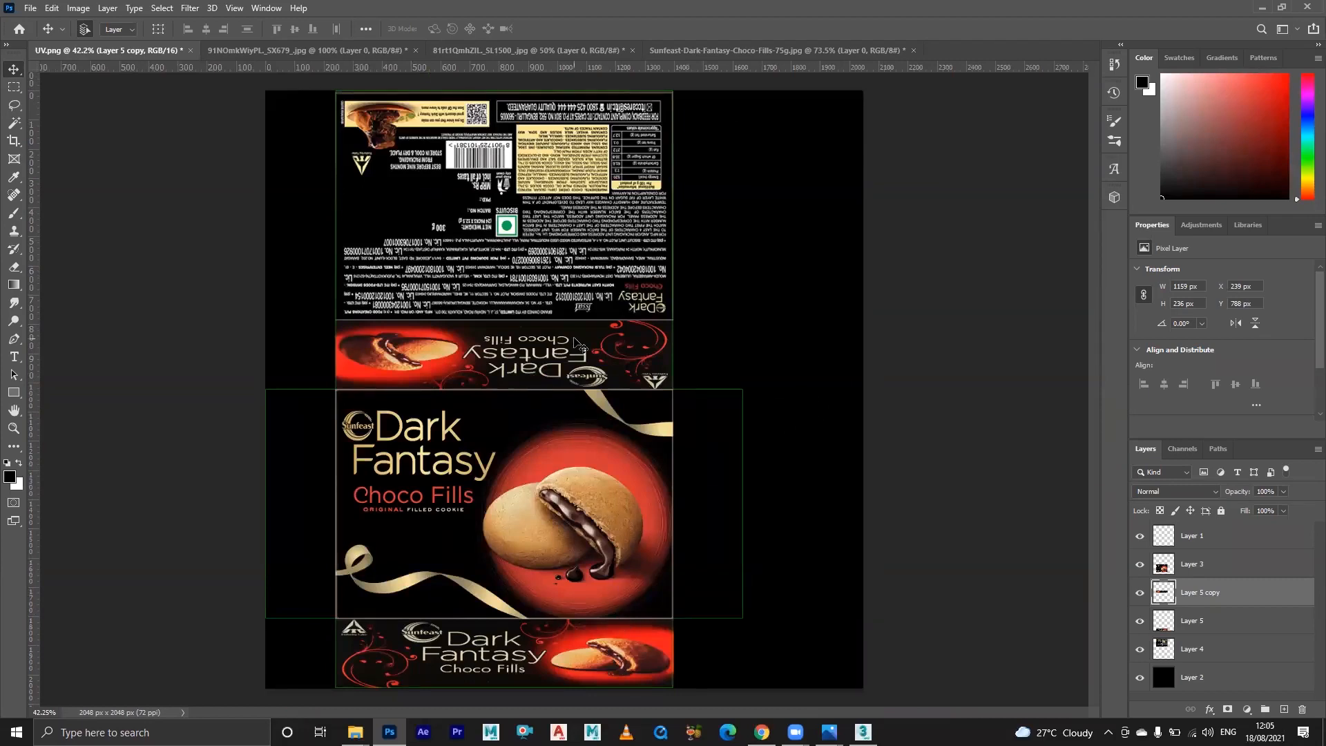
- Duplicate the upside-down packet artwork, move the copy toward the right side panel and rotate it 90° clockwise
key(ctrl+j)
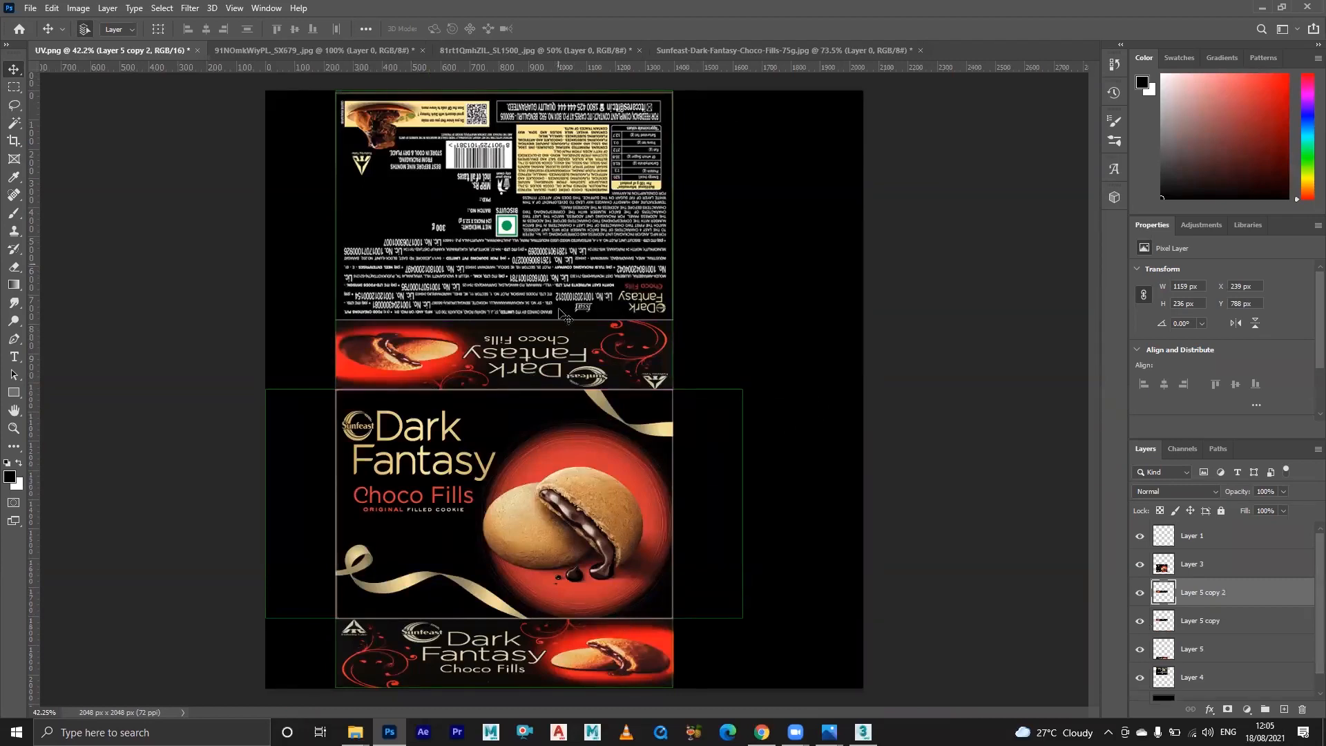
drag(579, 356, 732, 364)
key(ctrl+t)
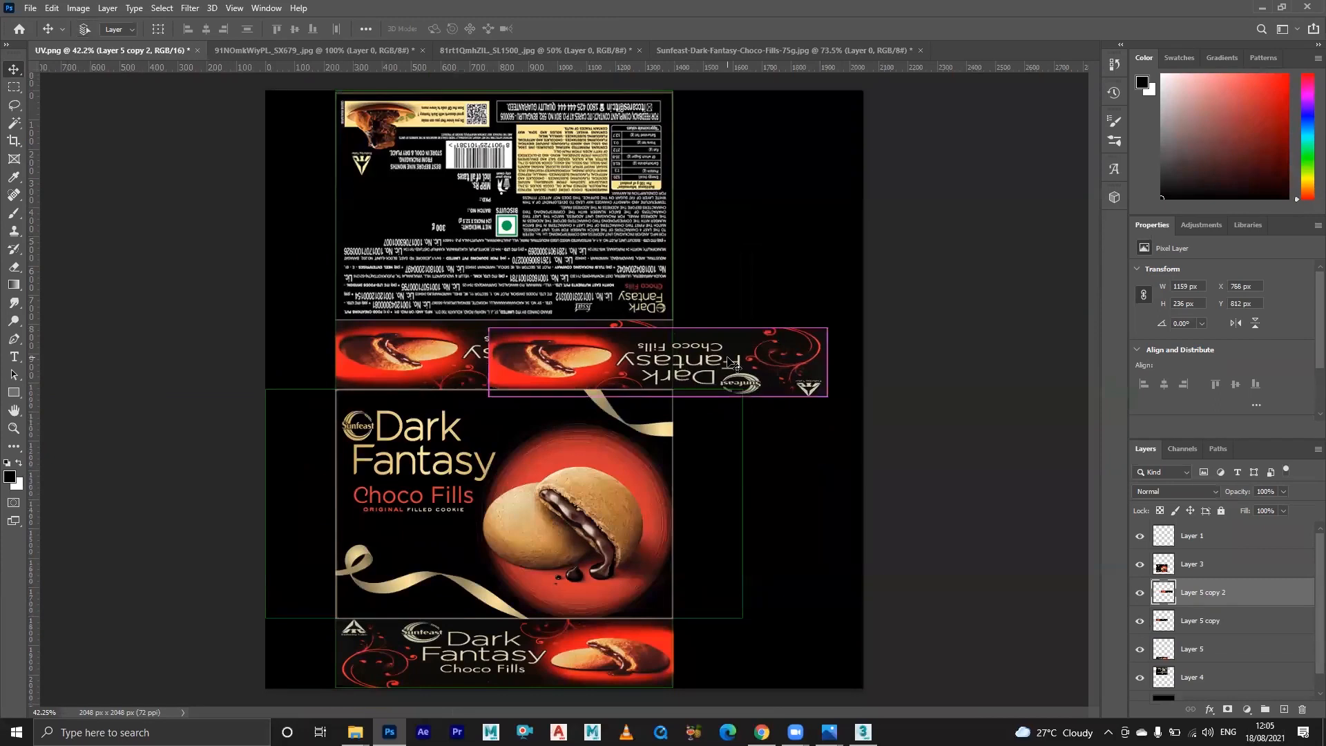
right_click(755, 363)
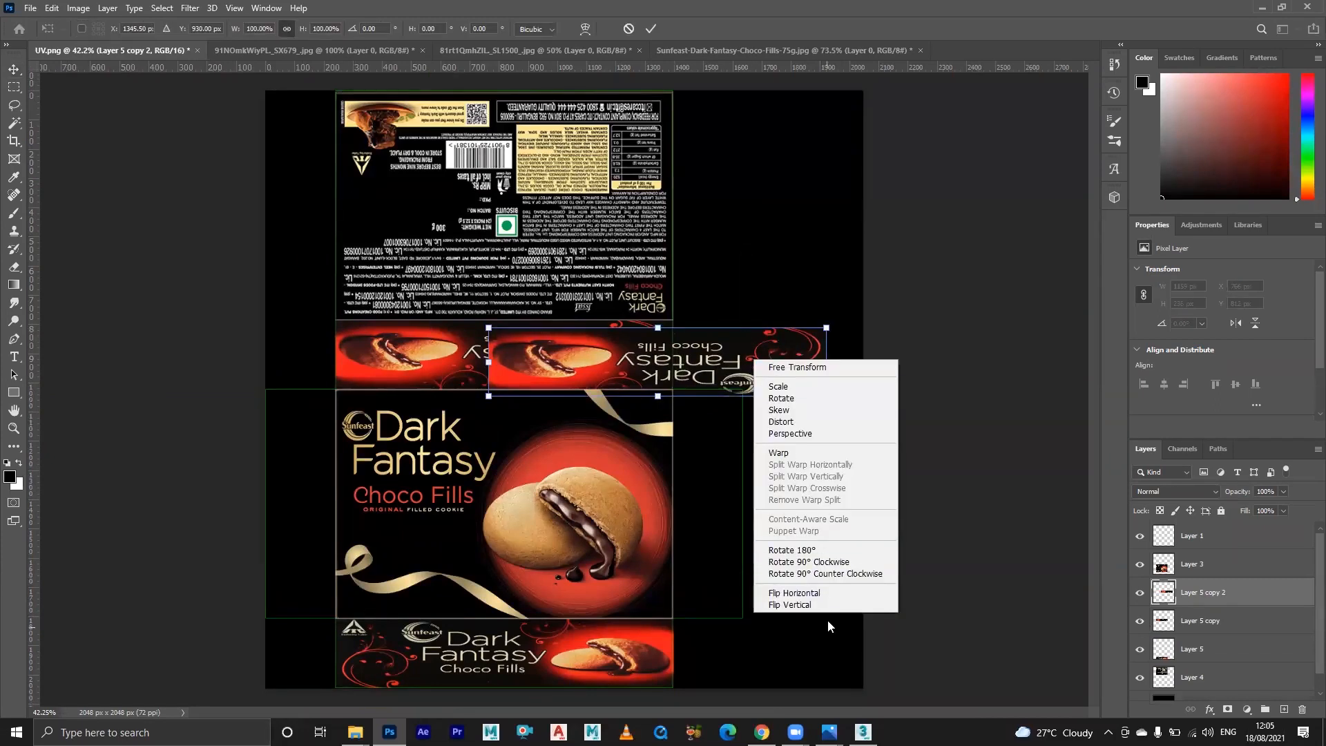
click(827, 562)
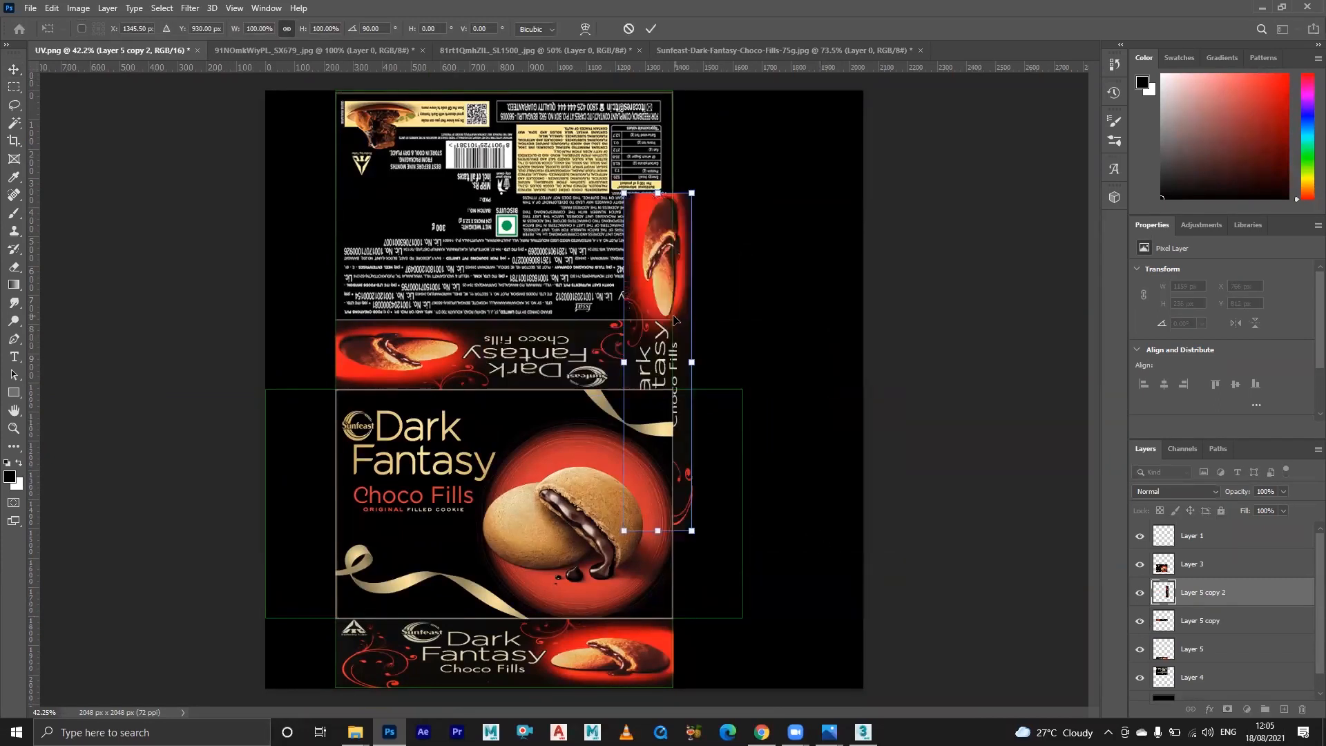
- Fit the rotated packet artwork into the UV panel to the right of the front artwork, at about 236 × 787 px
drag(665, 277, 703, 351)
drag(706, 282, 705, 386)
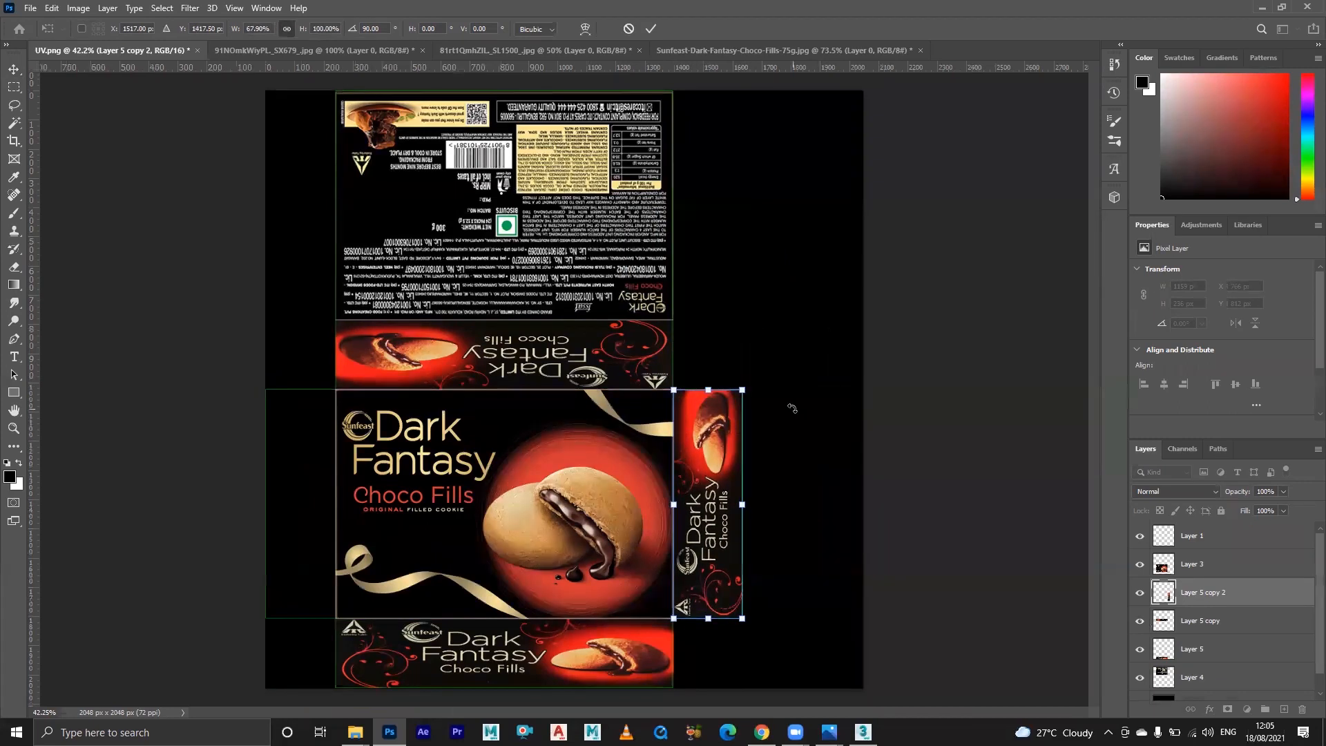
key(Return)
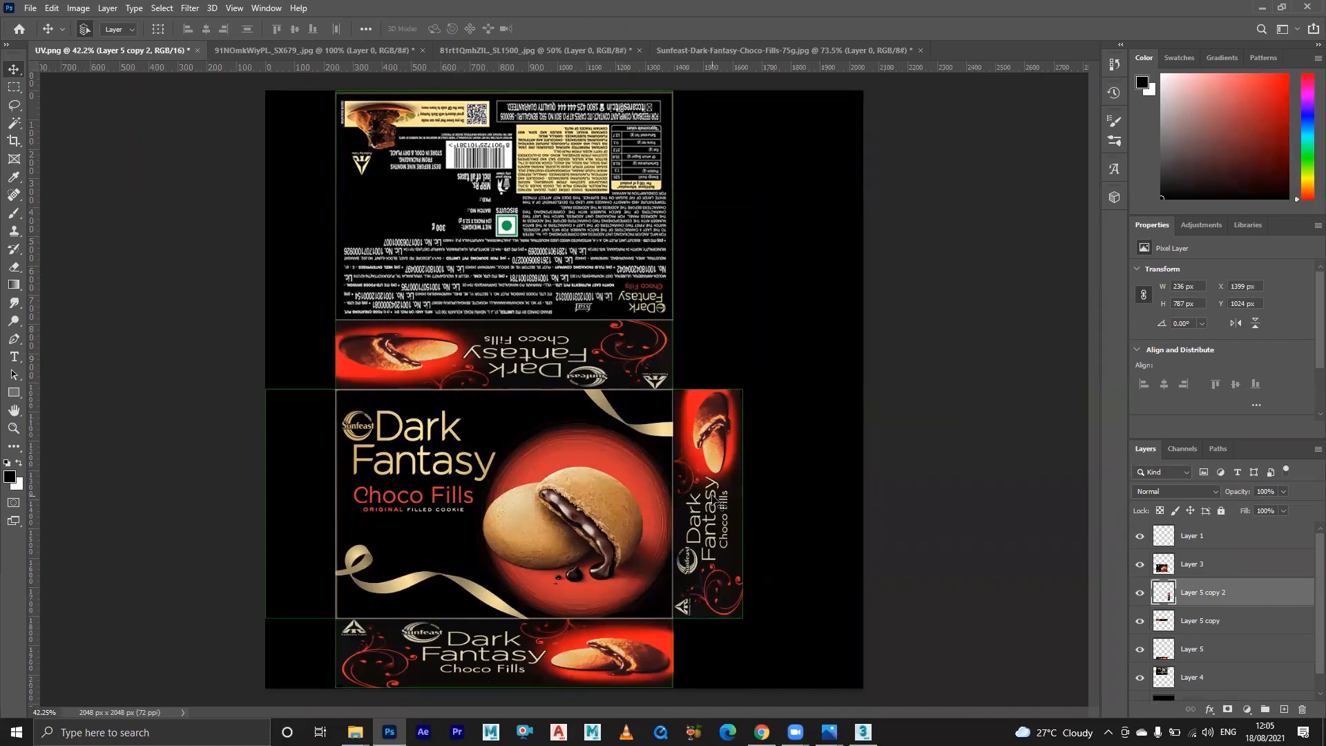
- Duplicate the right side panel's artwork, move the copy into the UV panel left of the front artwork and start transforming it
key(ctrl+j)
drag(695, 513, 301, 511)
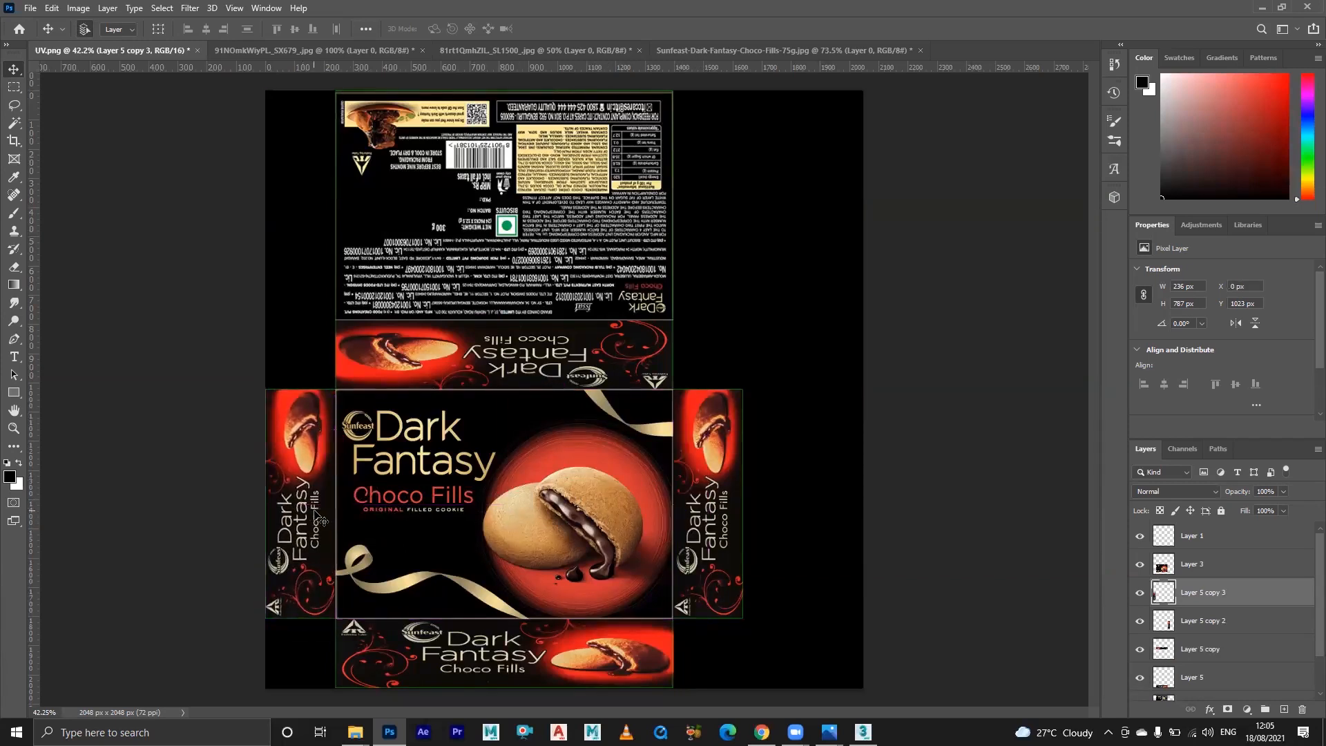
key(ctrl+t)
right_click(301, 477)
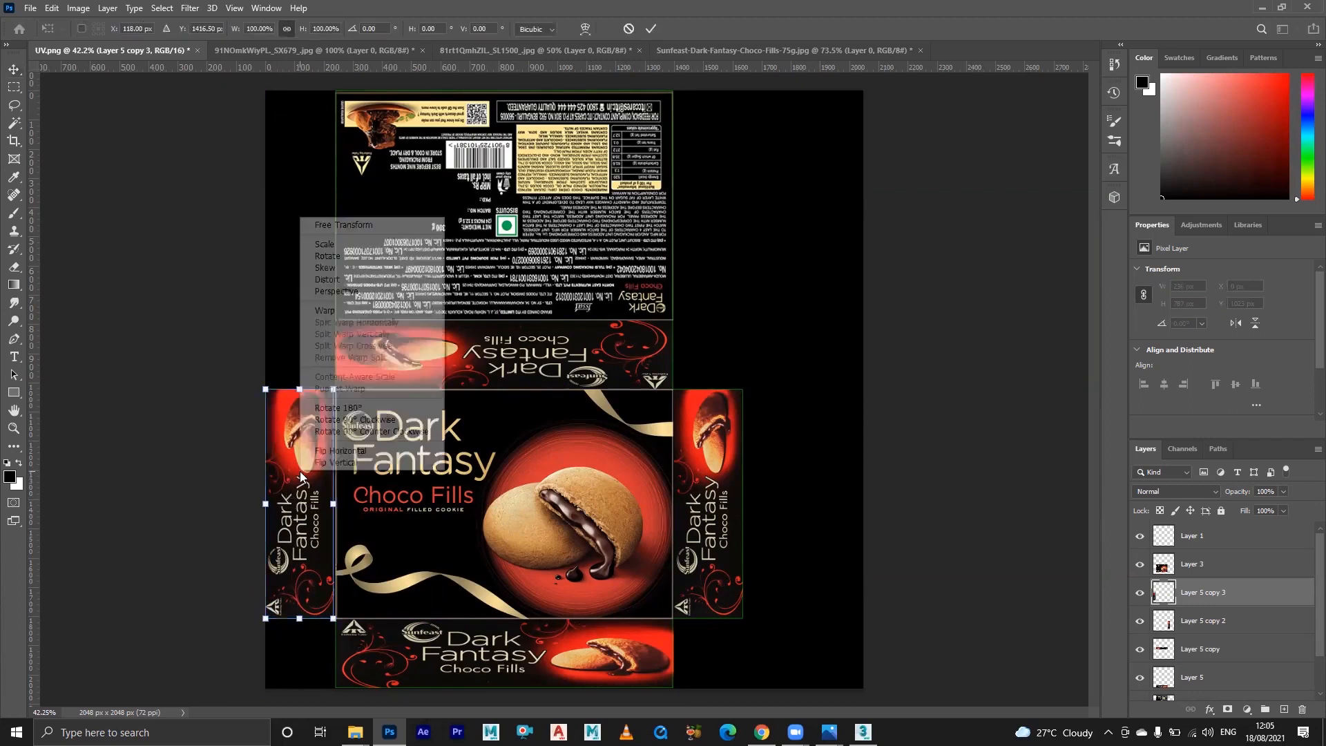
click(374, 451)
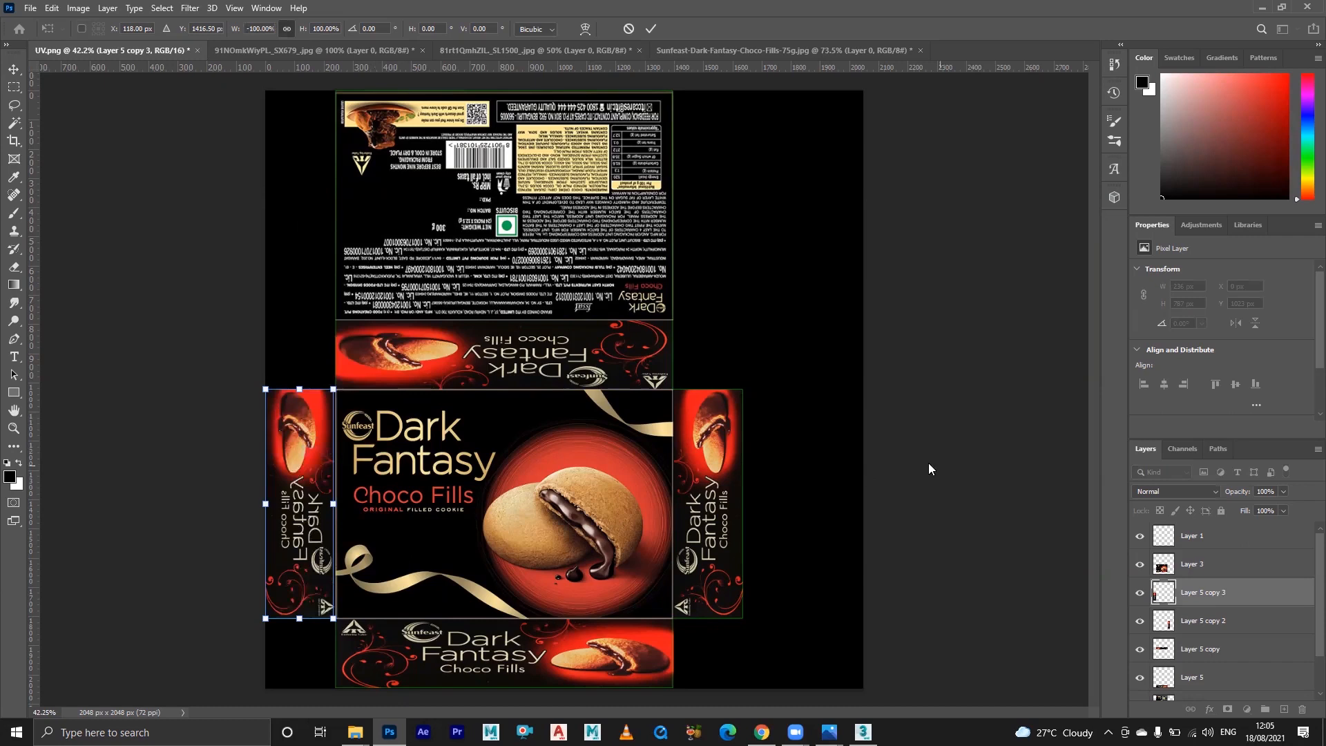
key(ctrl+z)
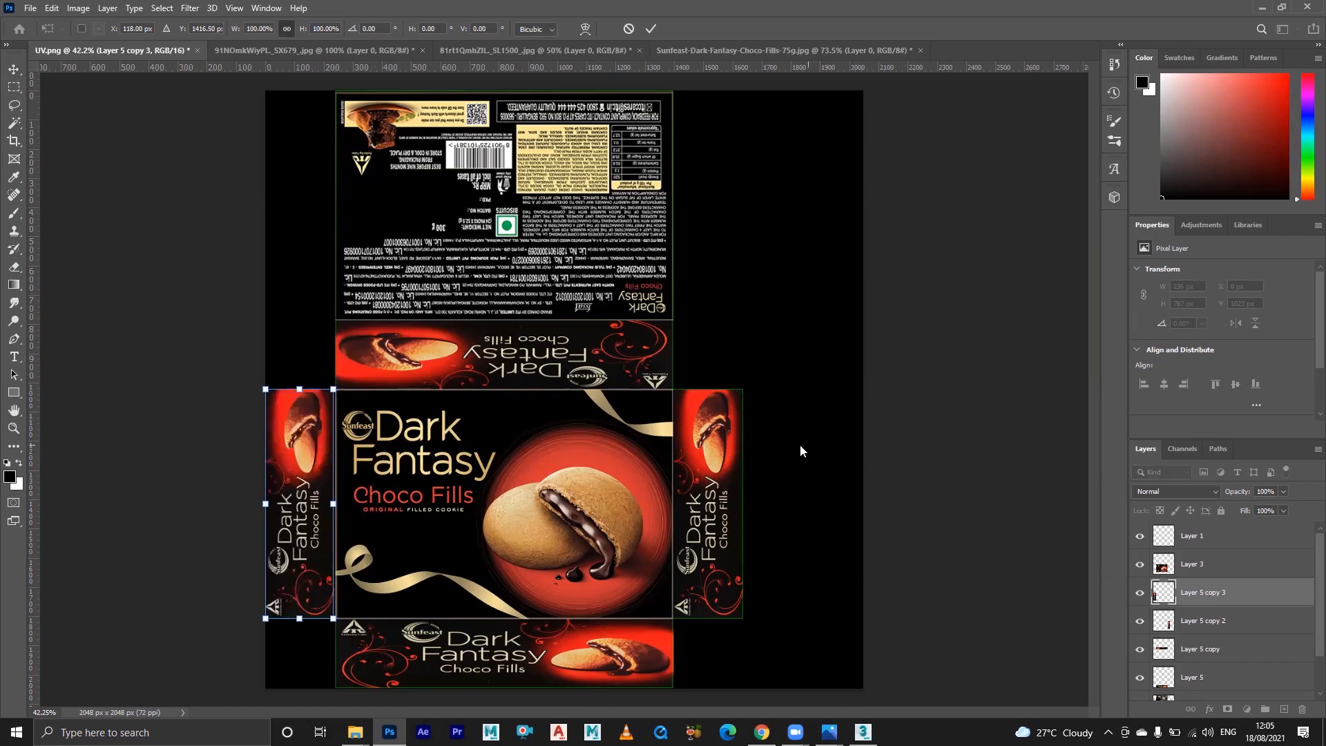
- Rotate the left side panel's packet artwork by 180°
right_click(314, 469)
click(345, 405)
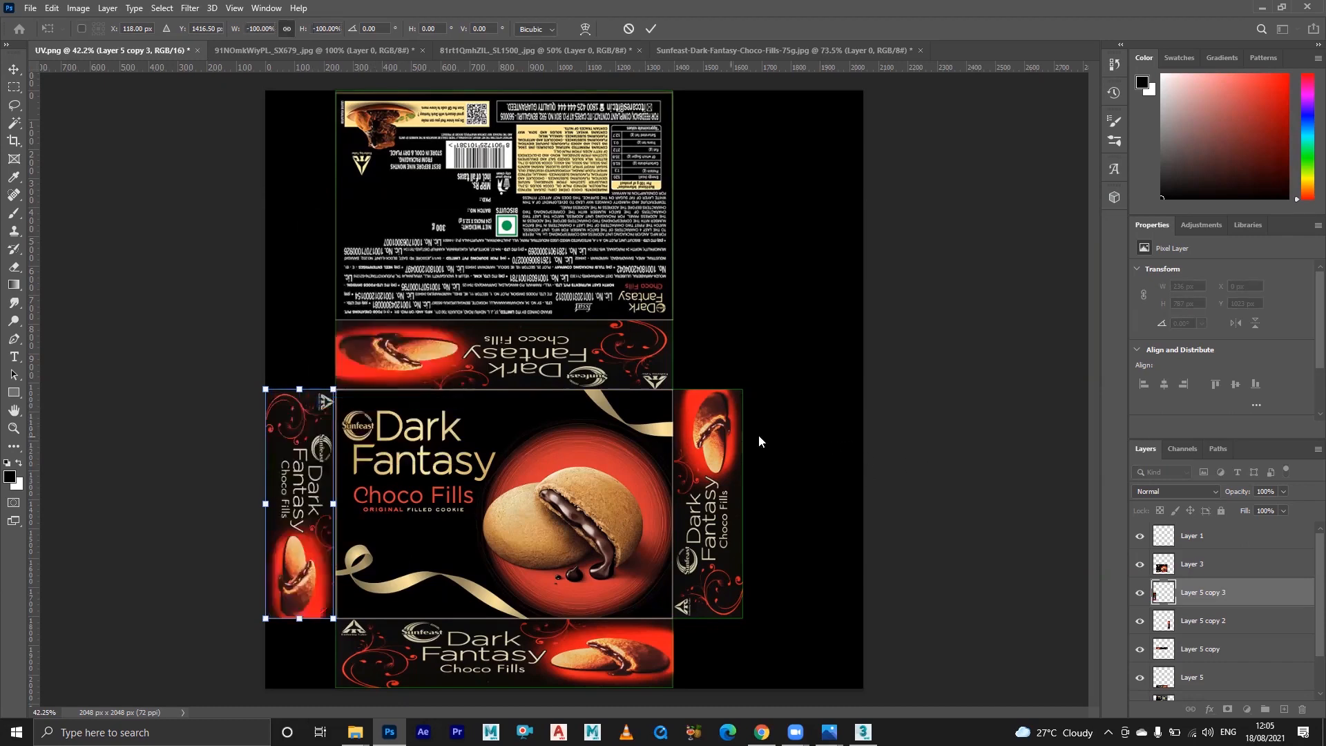
key(Return)
alt+scroll(248, 511, up, 2)
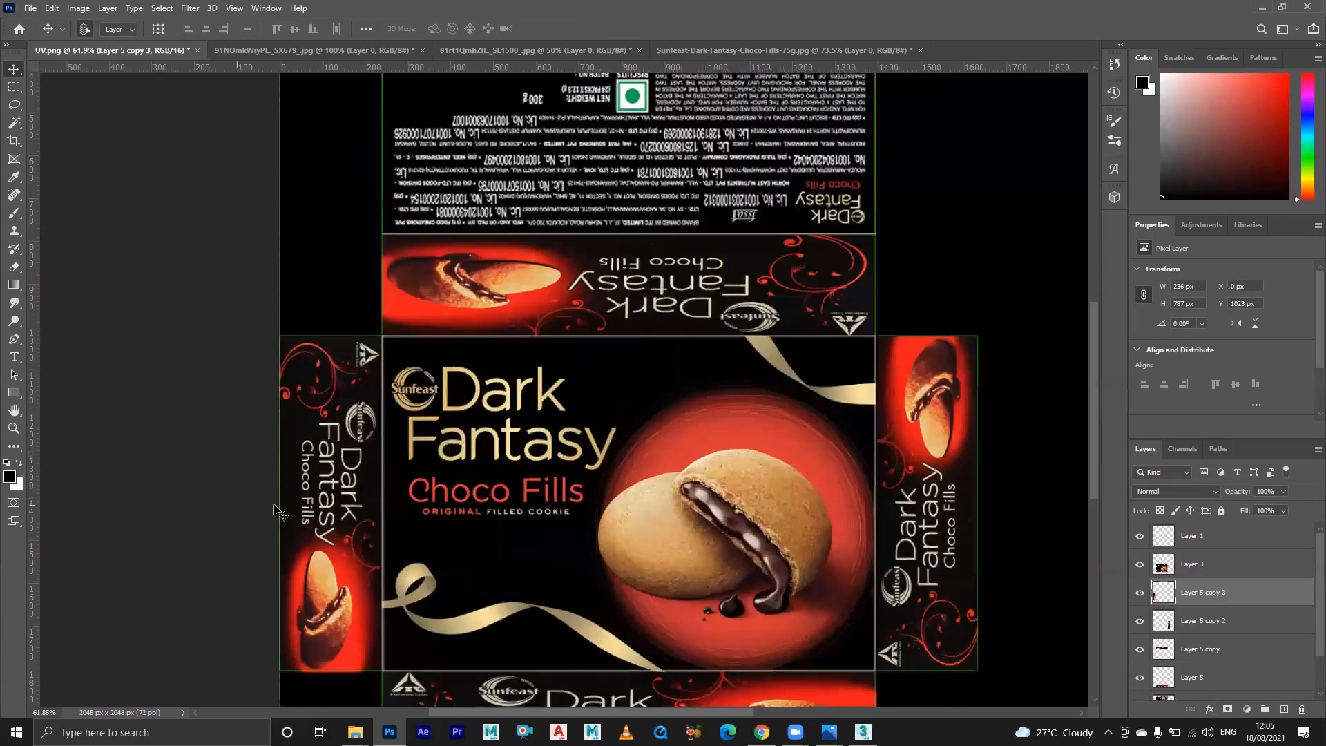
- Deselect the left side panel's artwork and hide the UV template layer, Layer 1
alt+scroll(431, 428, down, 3)
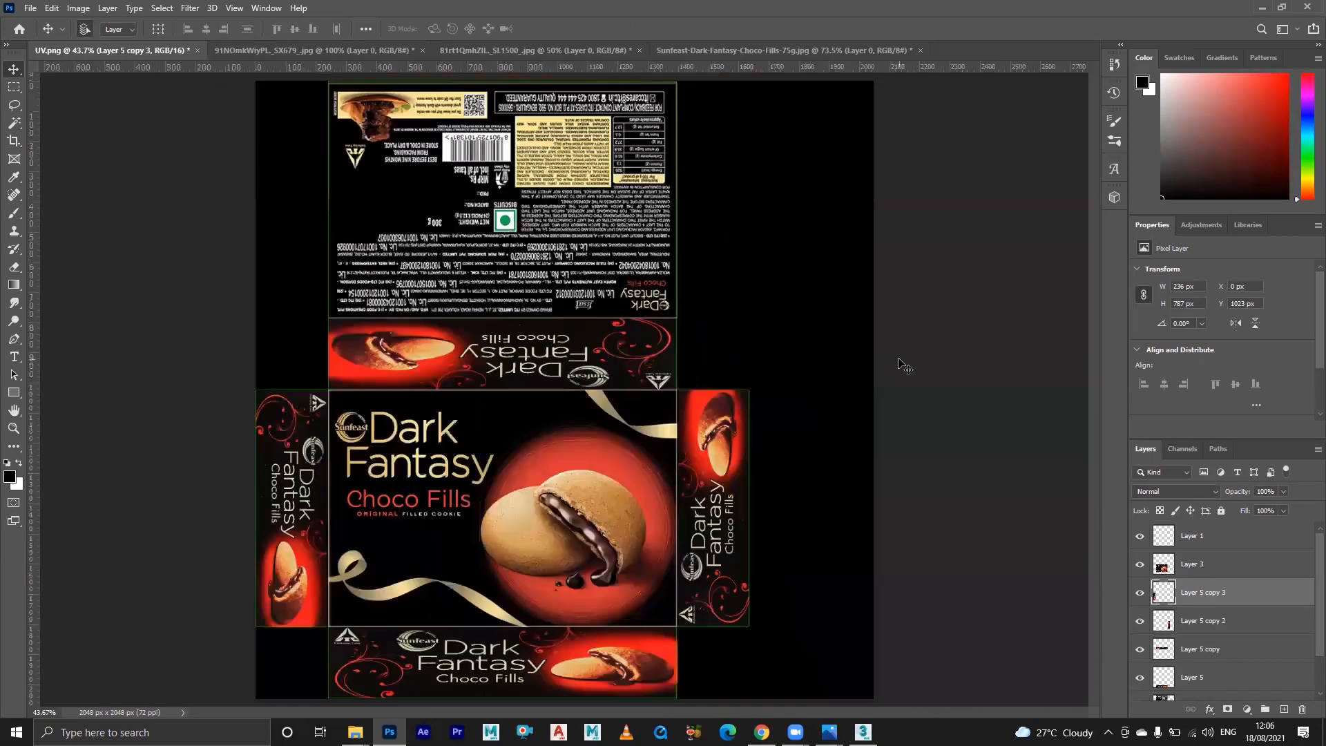
click(905, 366)
alt+scroll(802, 407, down, 1)
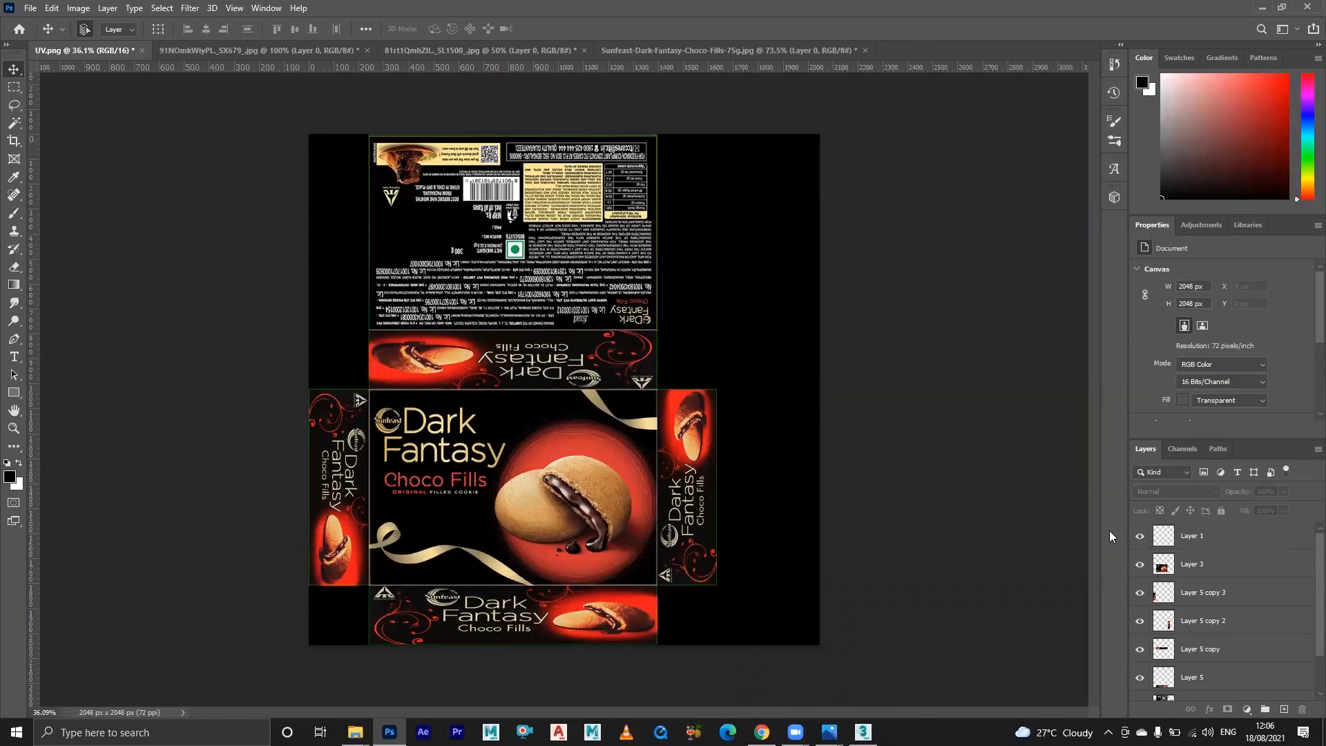
click(1141, 537)
- Inspect the seams between the front, side and back panel artwork up close, and the overall layout without the template lines
alt+scroll(483, 328, up, 1)
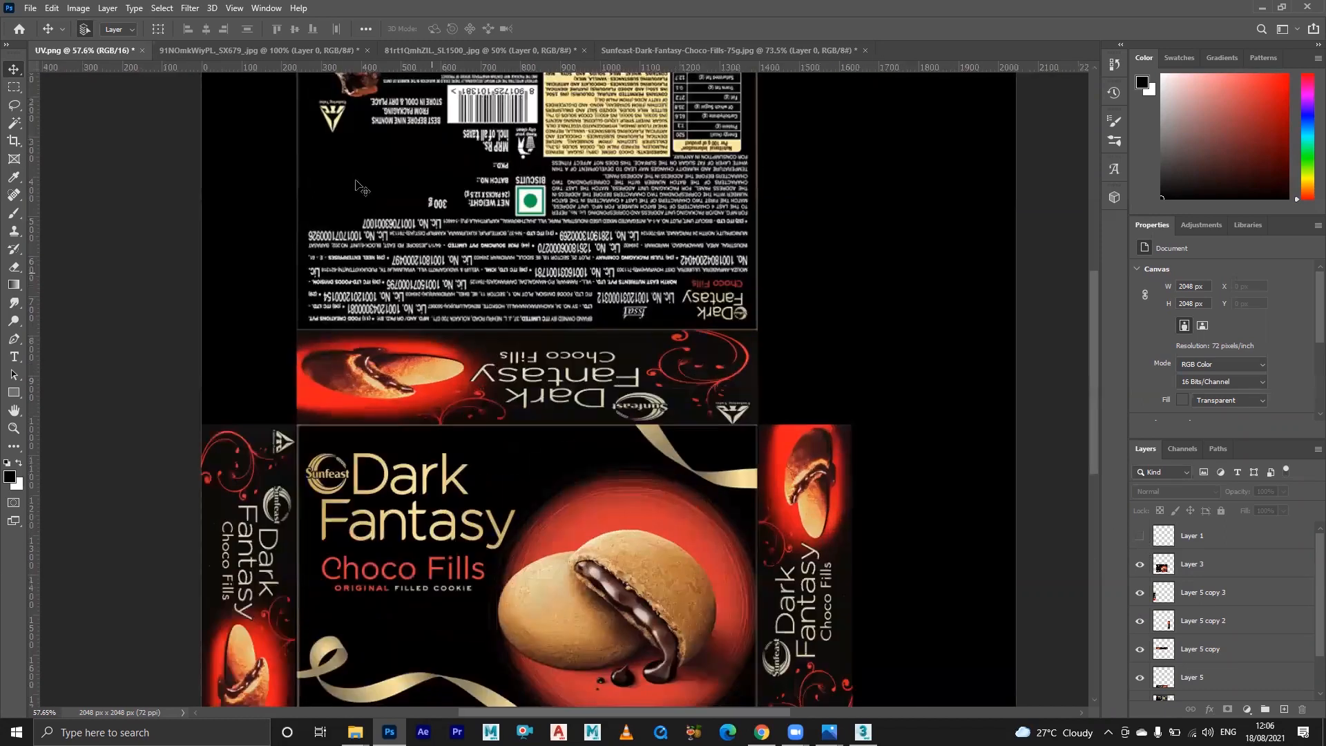
alt+scroll(802, 387, up, 1)
alt+scroll(723, 502, up, 1)
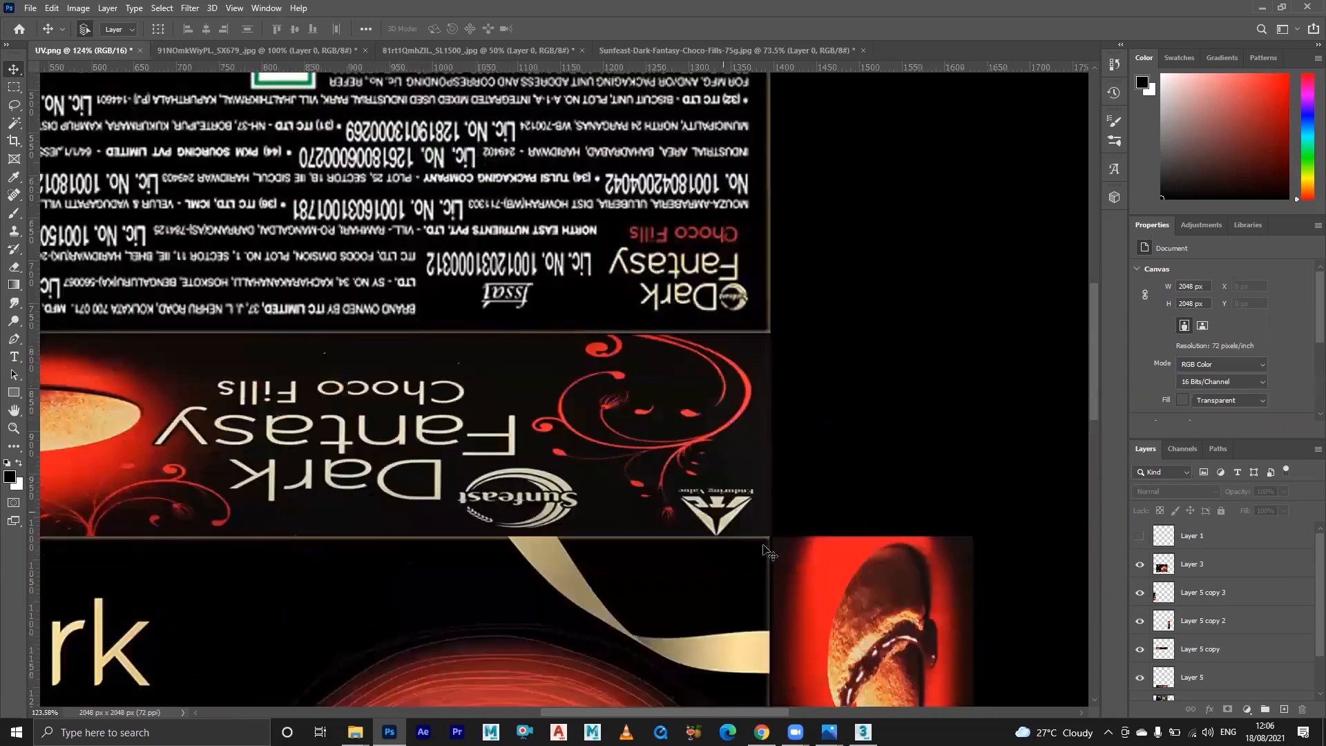
alt+scroll(825, 553, up, 1)
alt+scroll(428, 345, up, 1)
alt+scroll(378, 544, down, 1)
alt+scroll(464, 637, up, 1)
drag(449, 531, 783, 295)
drag(398, 534, 566, 419)
drag(346, 587, 340, 571)
drag(421, 338, 352, 588)
alt+scroll(409, 401, down, 1)
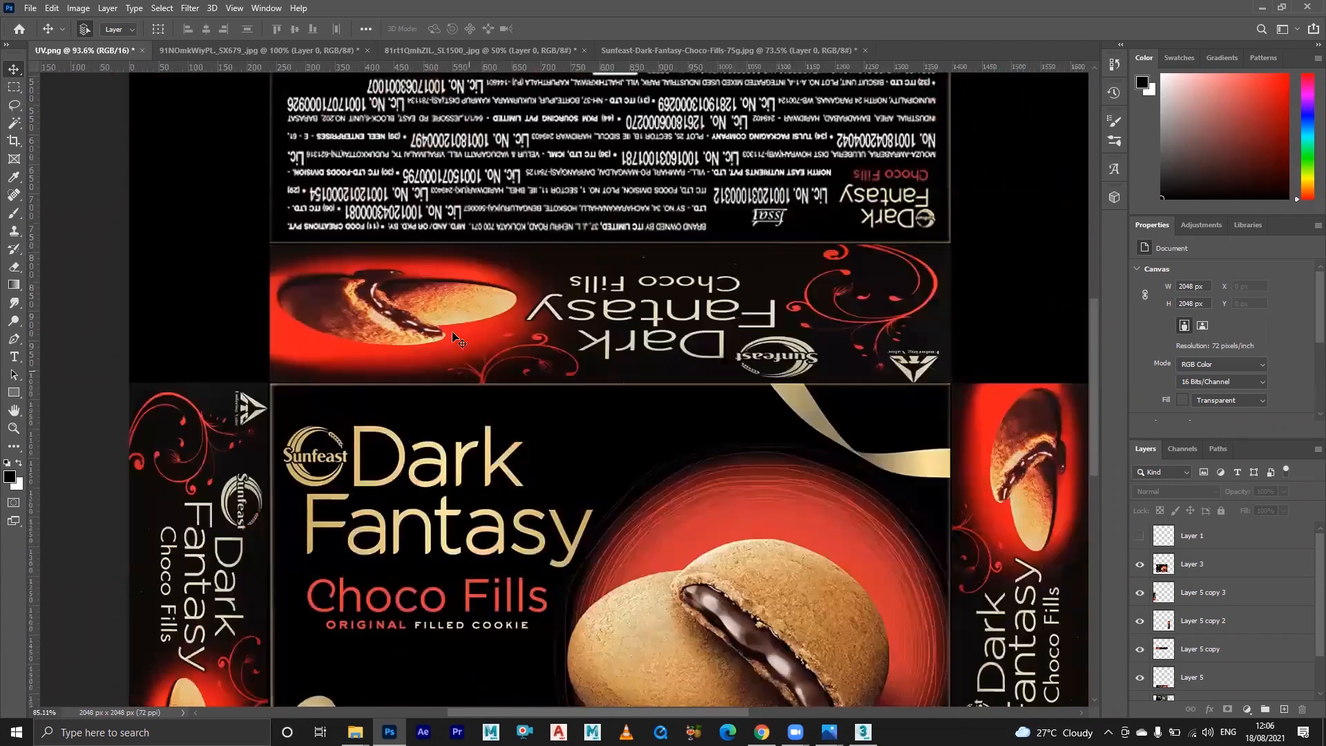
alt+scroll(558, 304, down, 1)
alt+scroll(557, 319, down, 2)
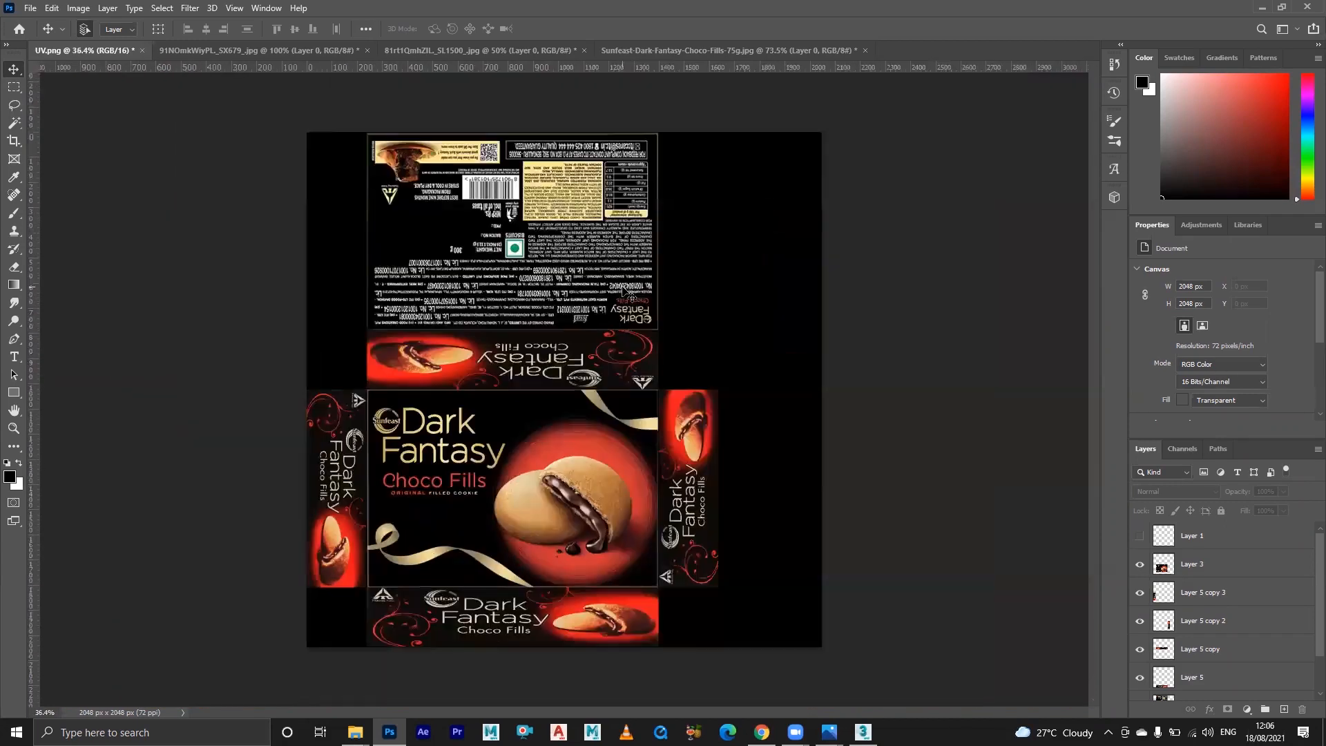
alt+scroll(560, 318, up, 1)
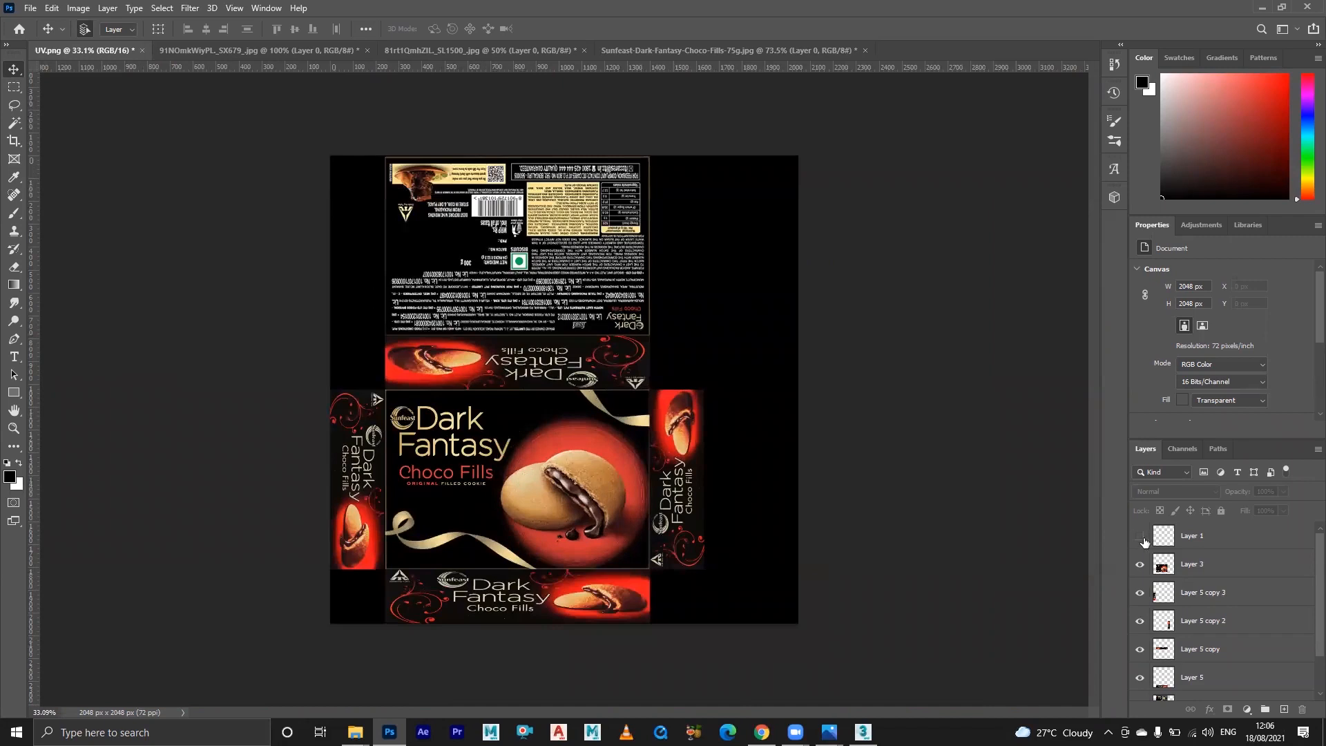
- Save the texture to the Desktop as a JPEG named Dark Fantasy Texture, with quality 12 (Maximum) and progressive format
click(1141, 536)
key(ctrl+shift+s)
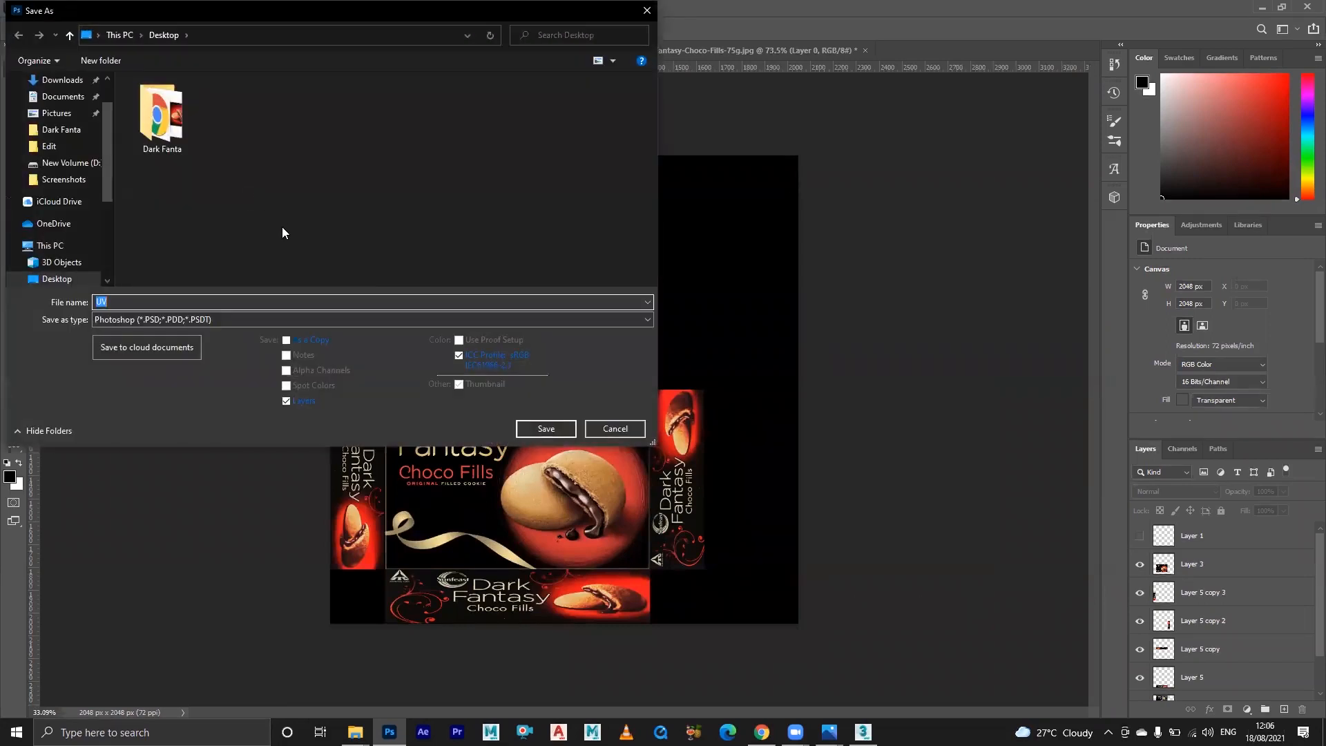
click(237, 319)
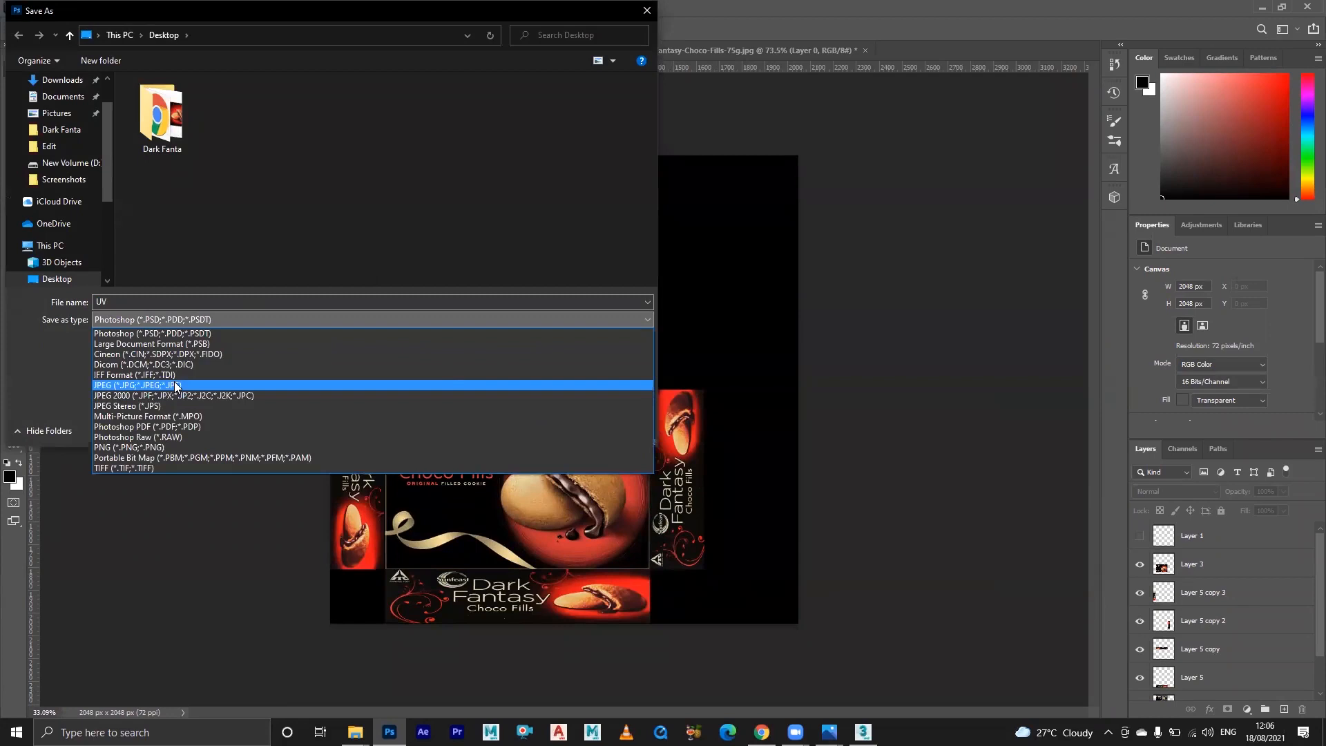
click(175, 385)
double_click(193, 301)
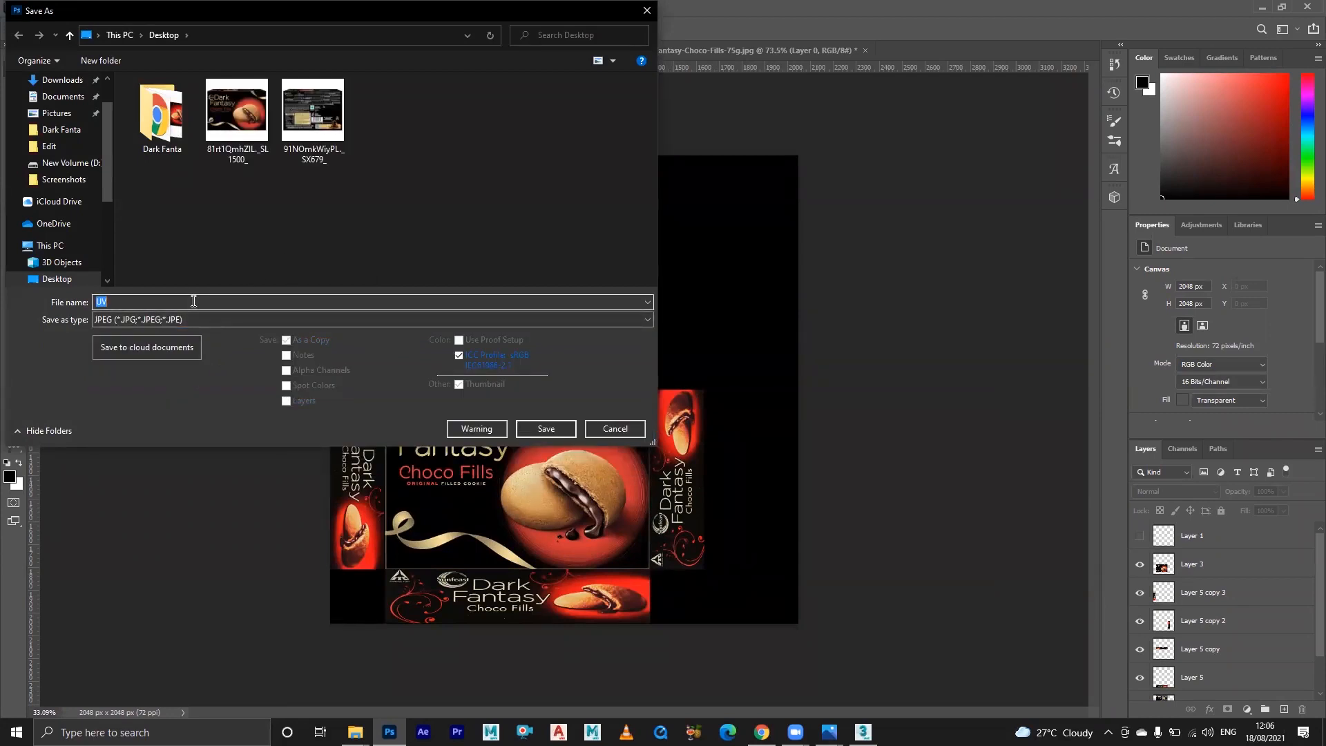
text(Da)
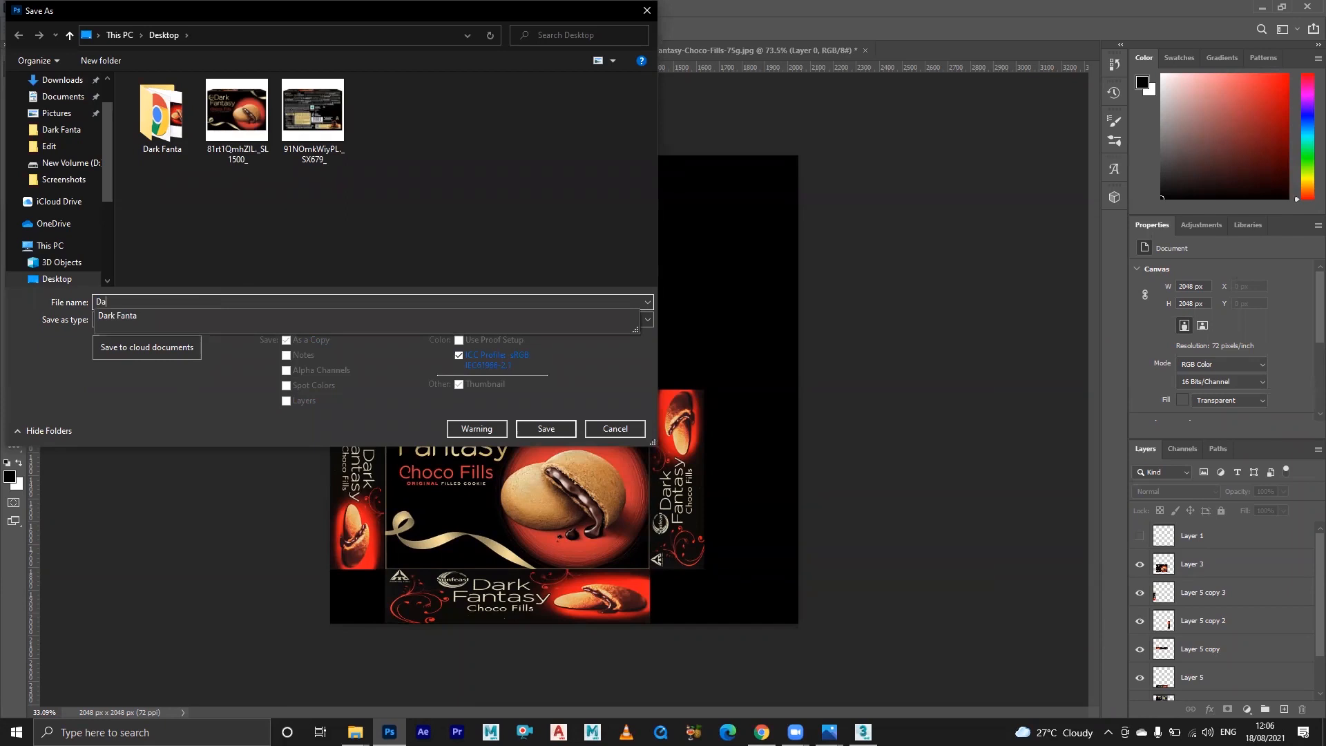
text(rk Fantasy Text)
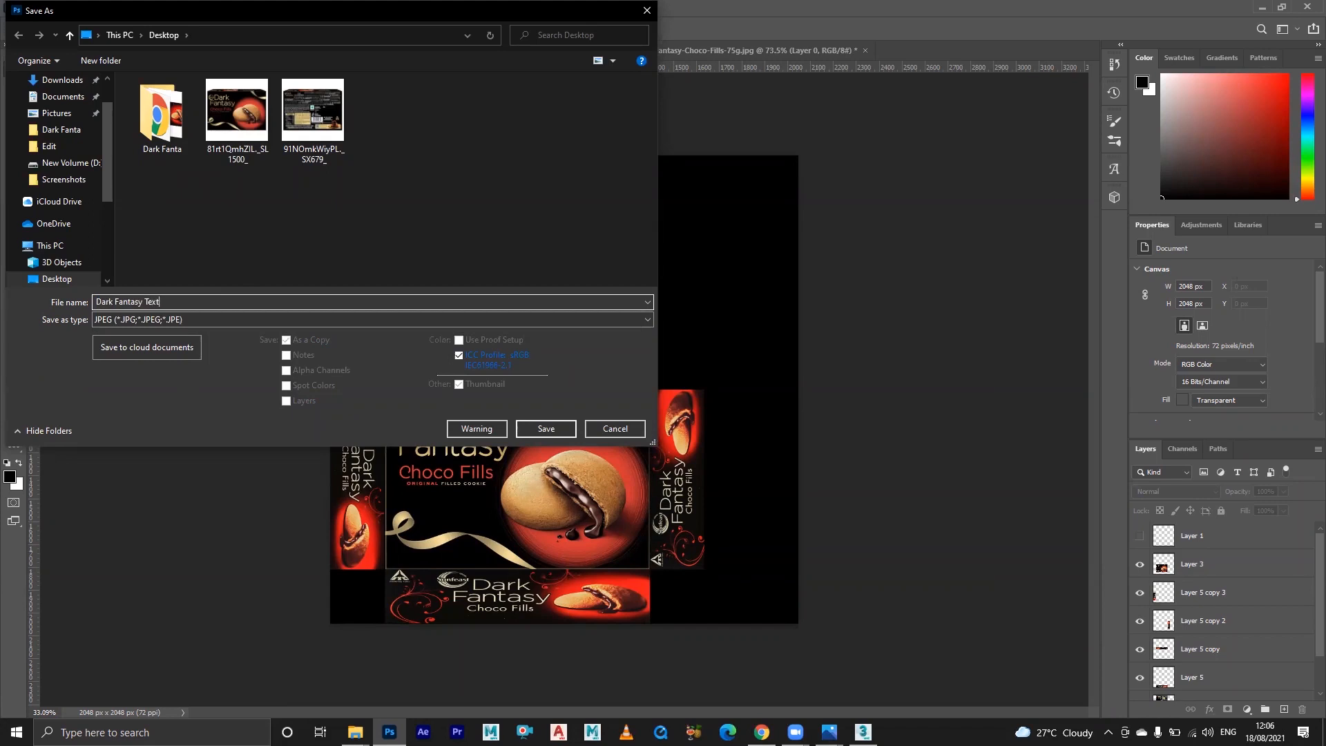
text(ure)
key(Return)
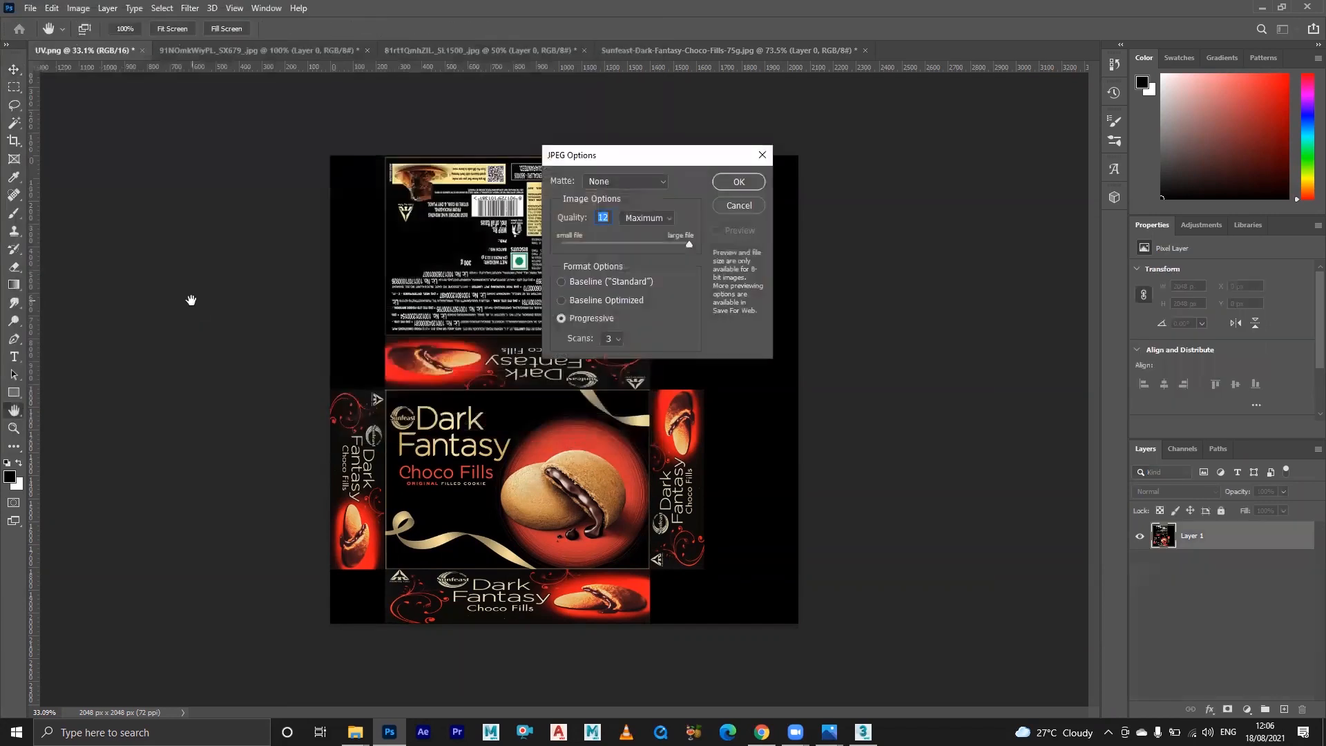
click(738, 181)
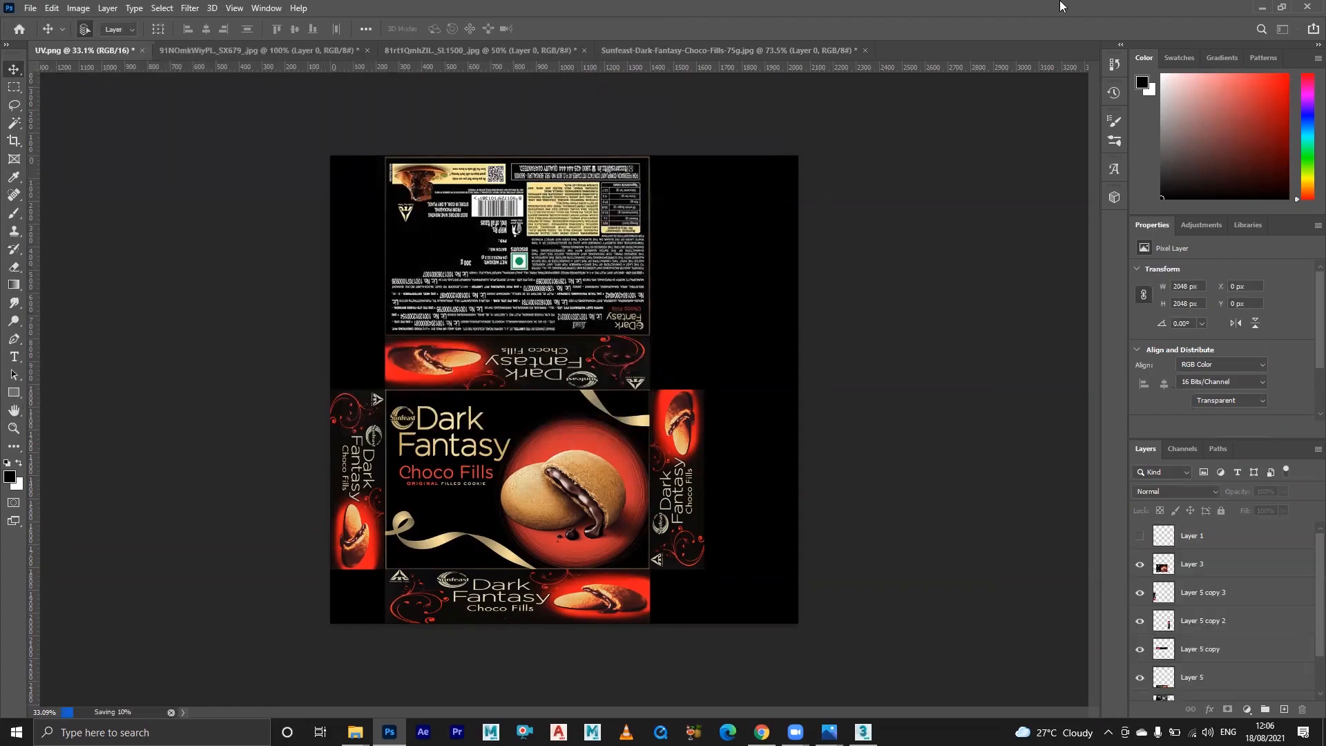
- Switch to 3ds Max and minimize the Slate Material Editor
click(1259, 8)
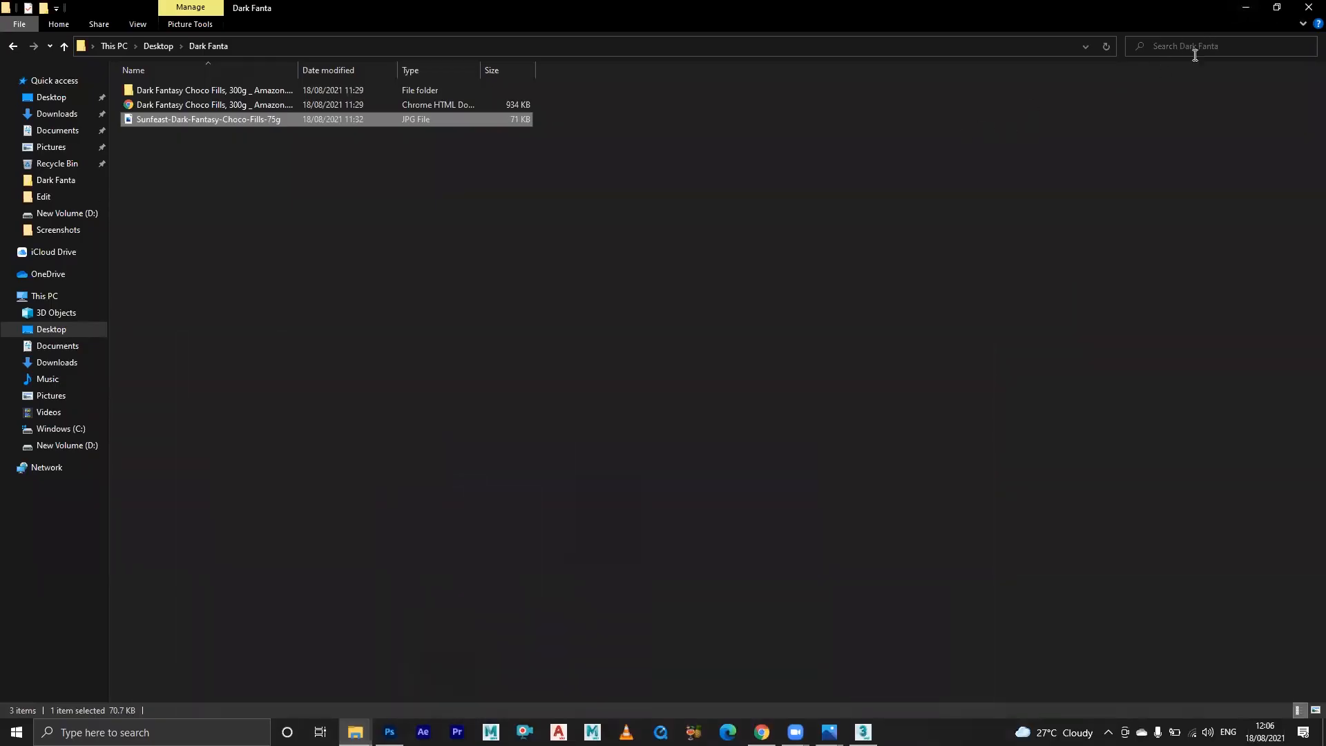
click(1245, 10)
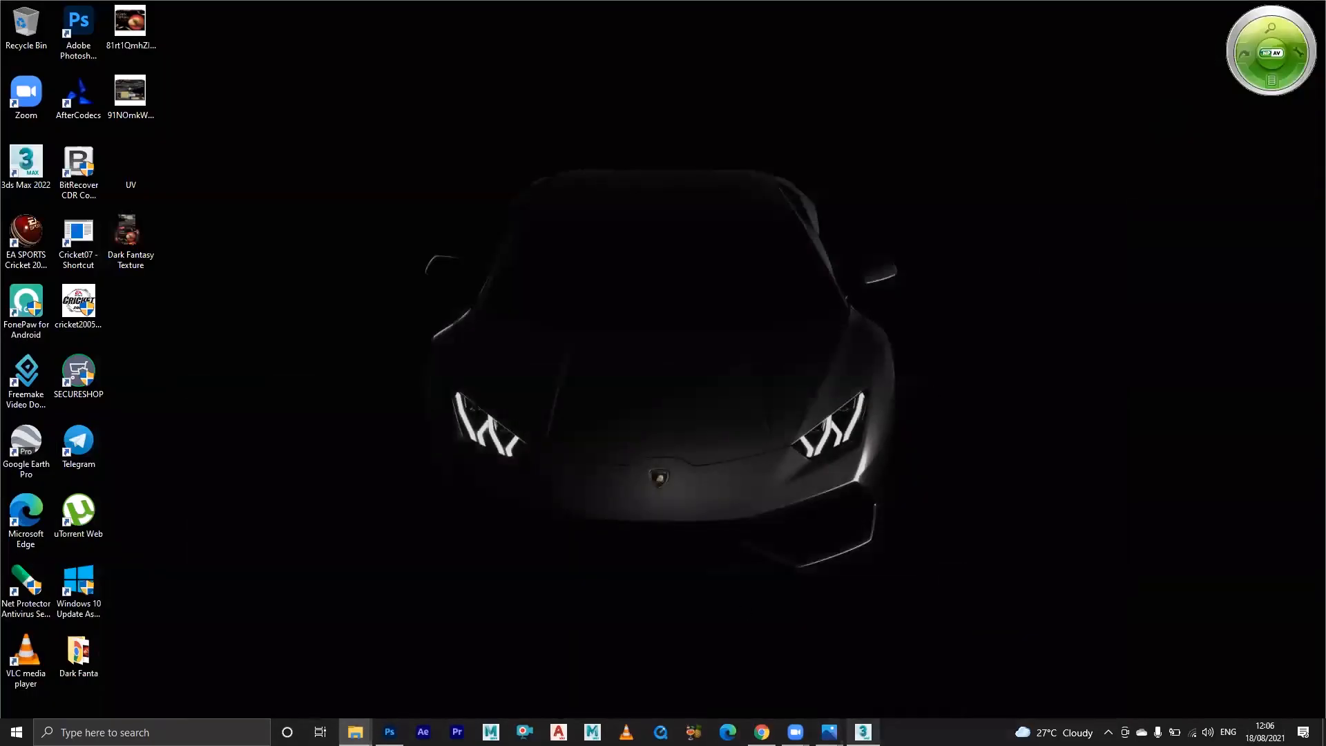
click(862, 732)
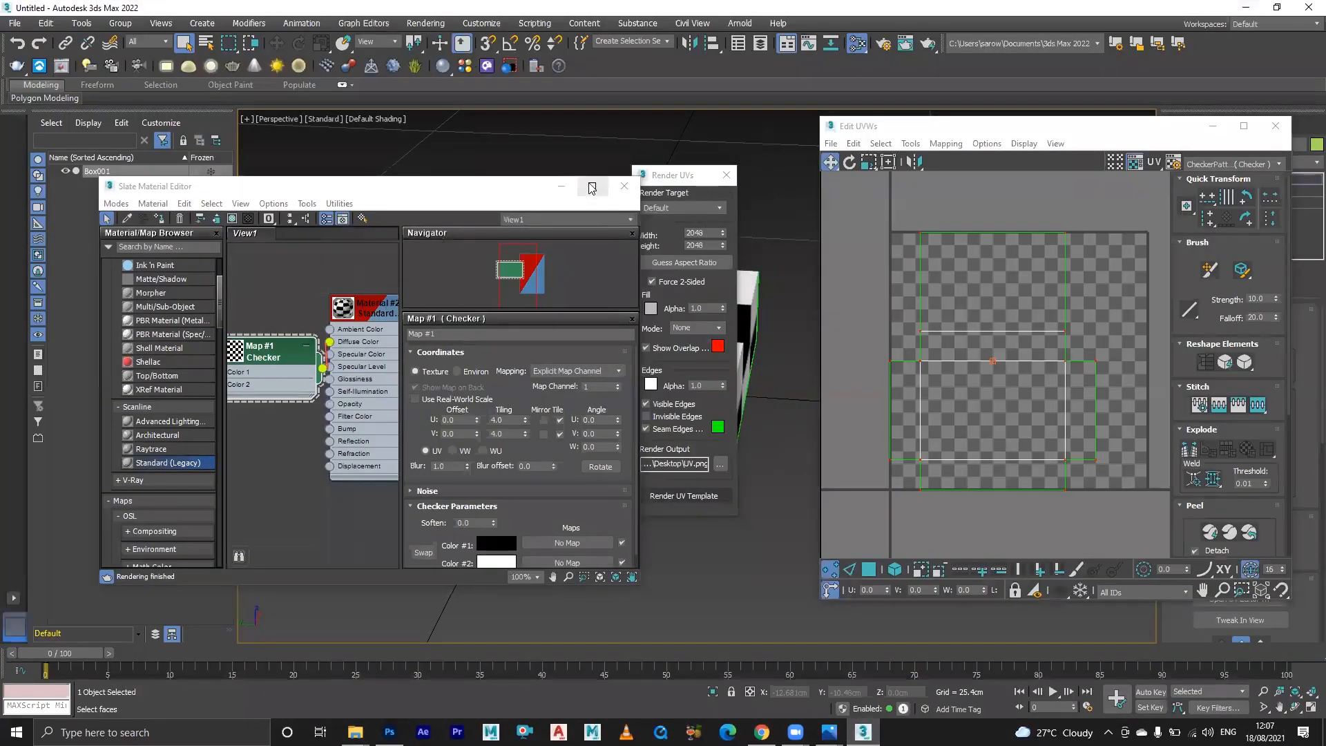
click(561, 187)
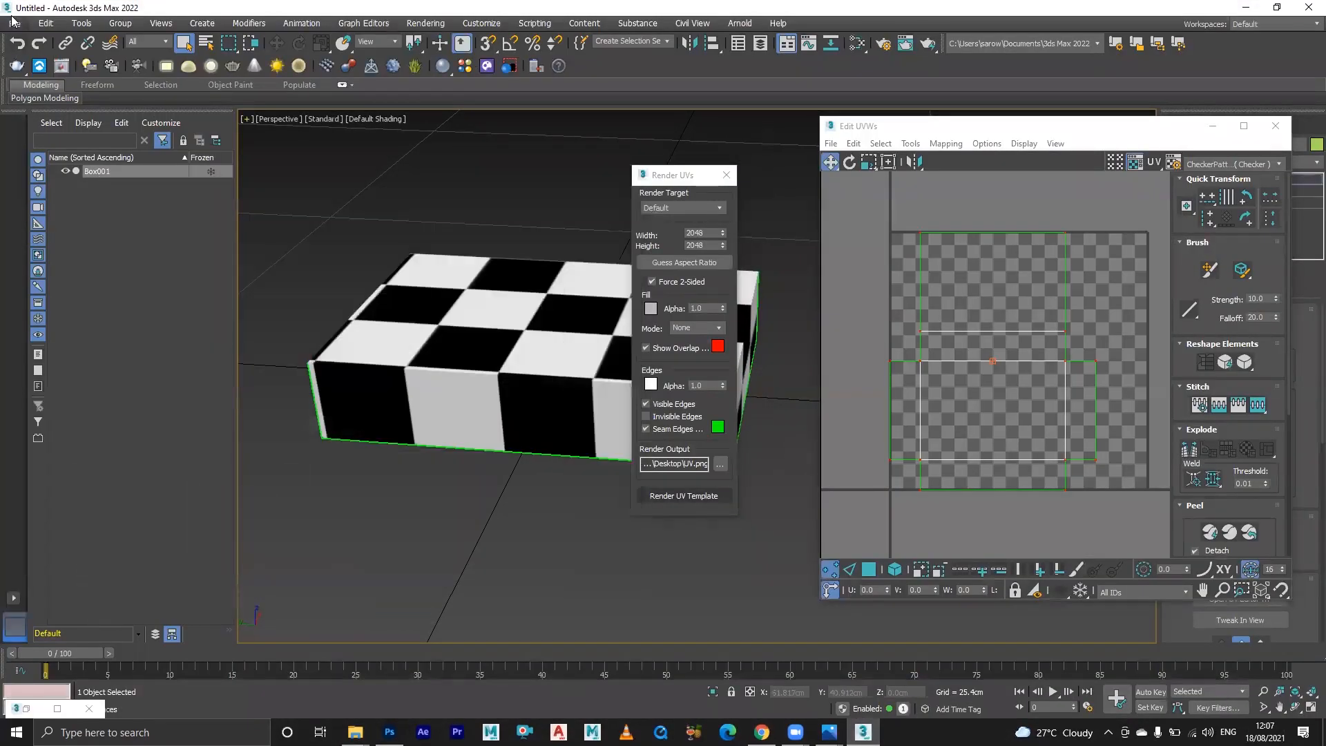
- Create a default project in a new Desktop folder named Dark Fantasy
click(12, 21)
mouse_move(92, 289)
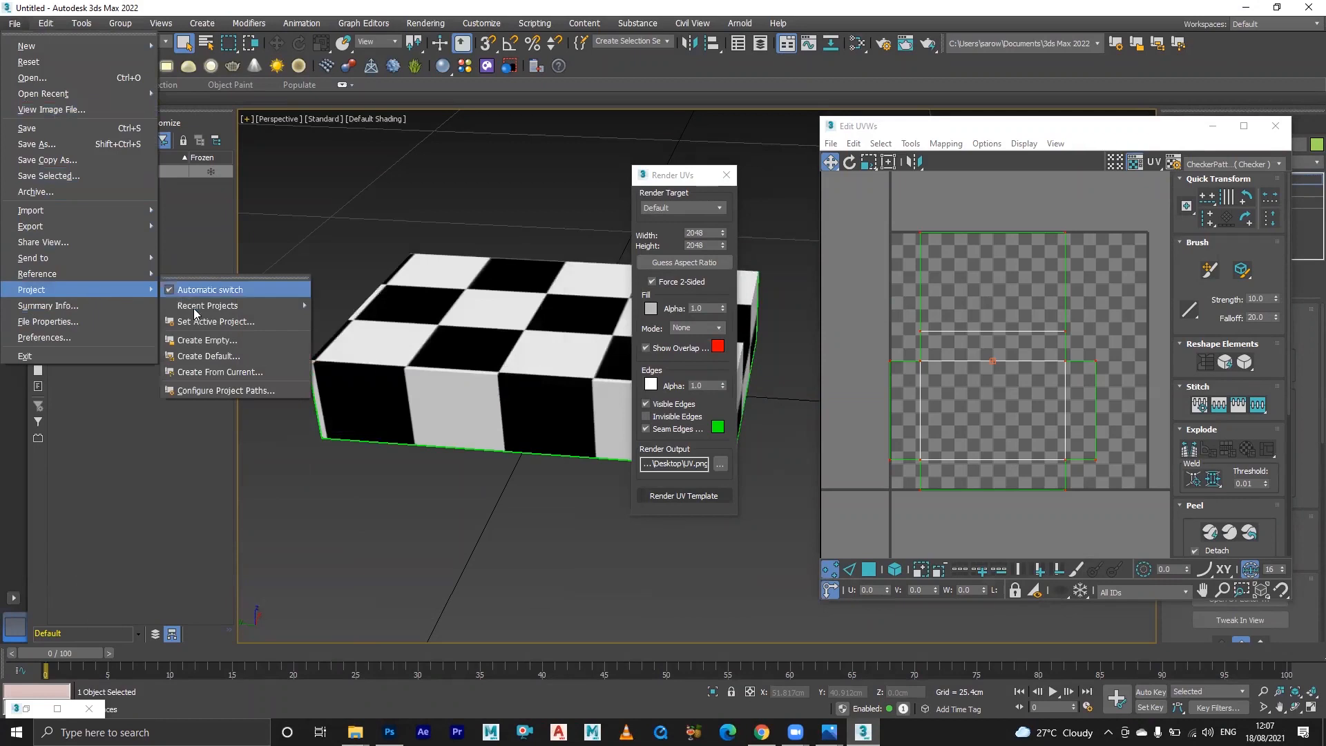
click(207, 356)
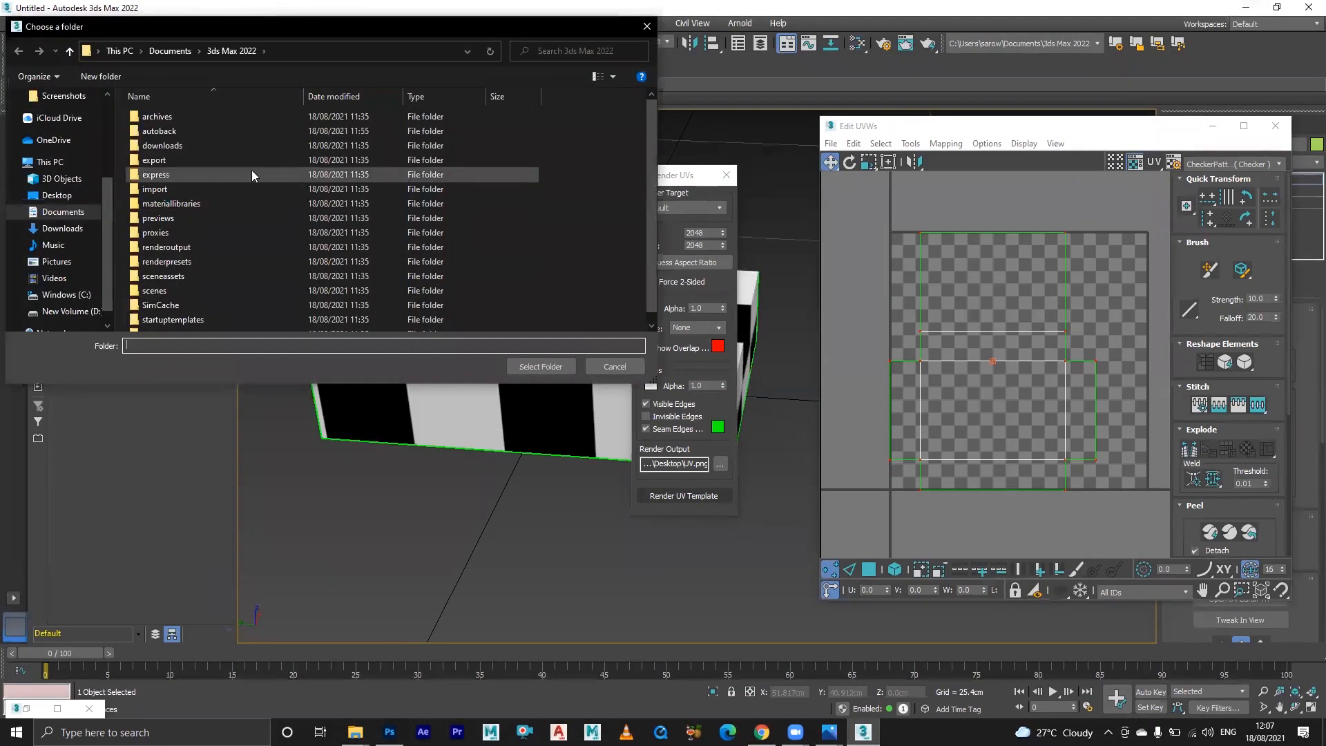
scroll(104, 122, up, 3)
click(59, 124)
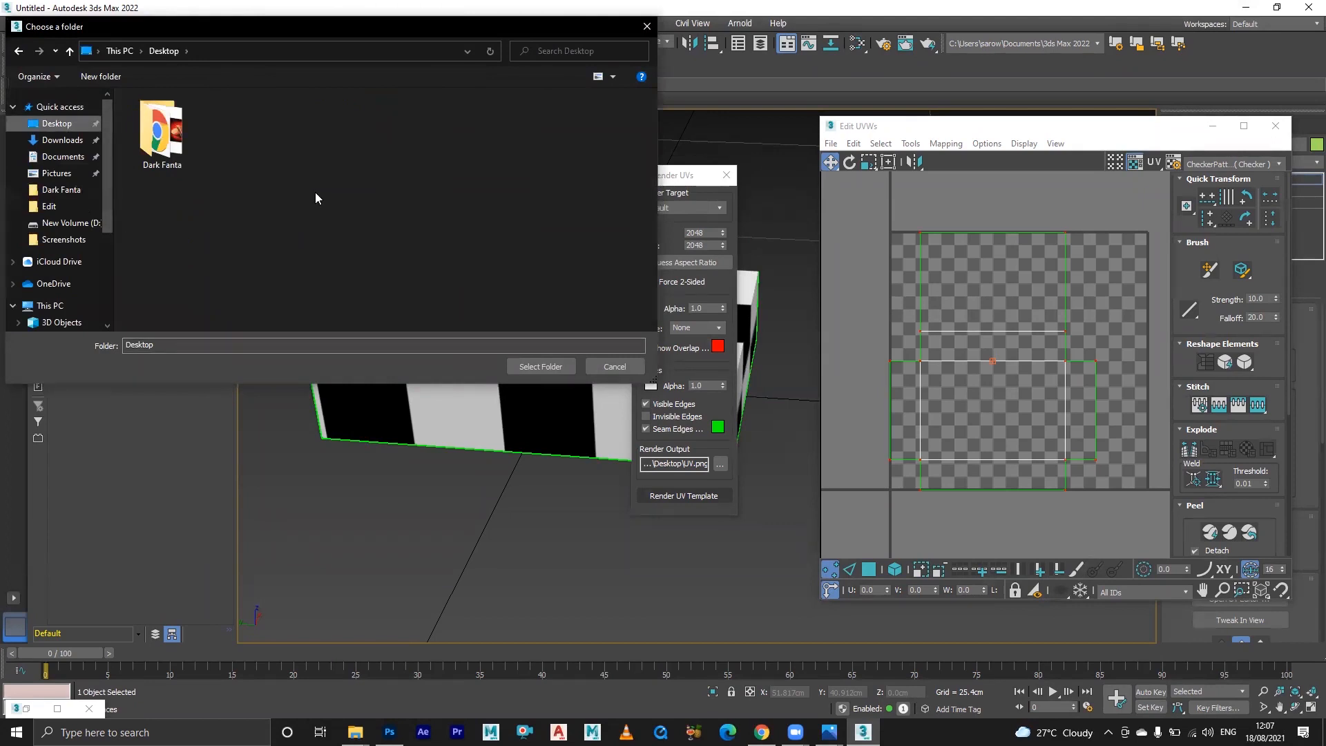
right_click(384, 193)
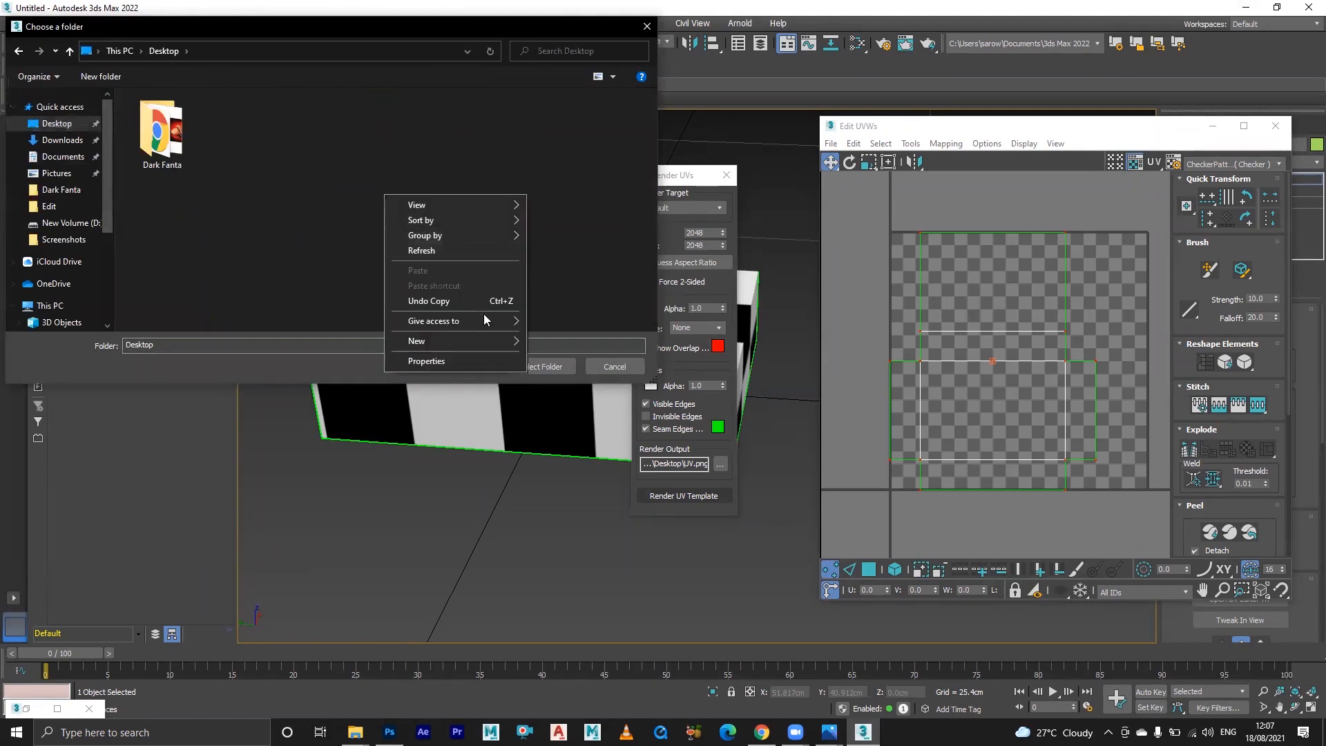
mouse_move(500, 340)
click(563, 341)
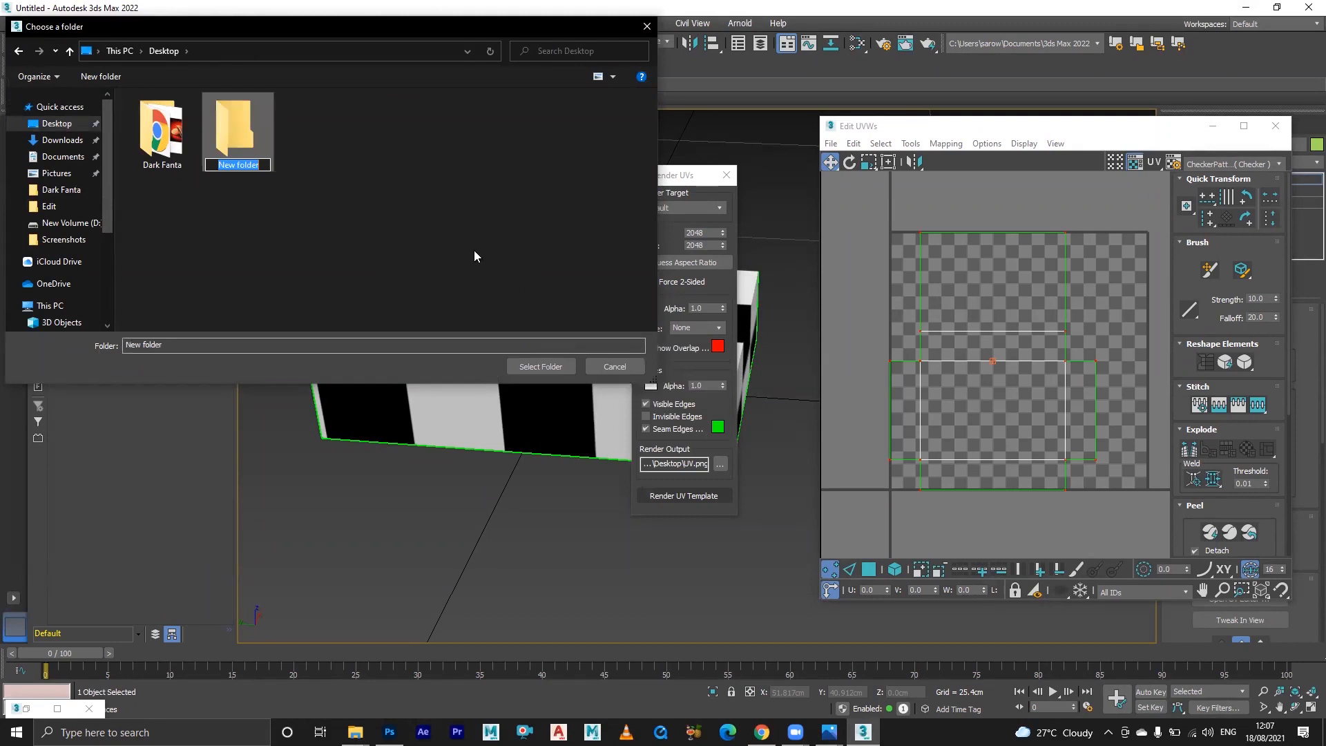
text(Dar)
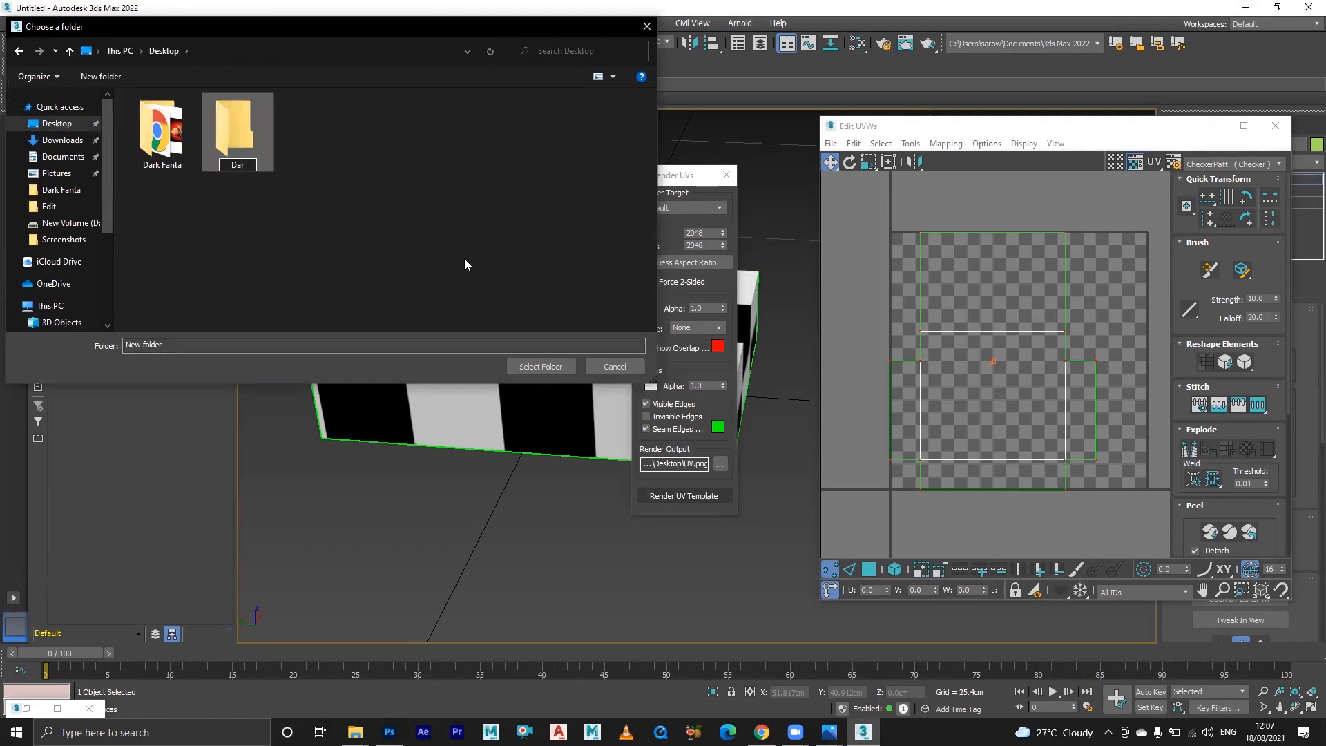
text(k Fantasy)
key(Return)
click(543, 365)
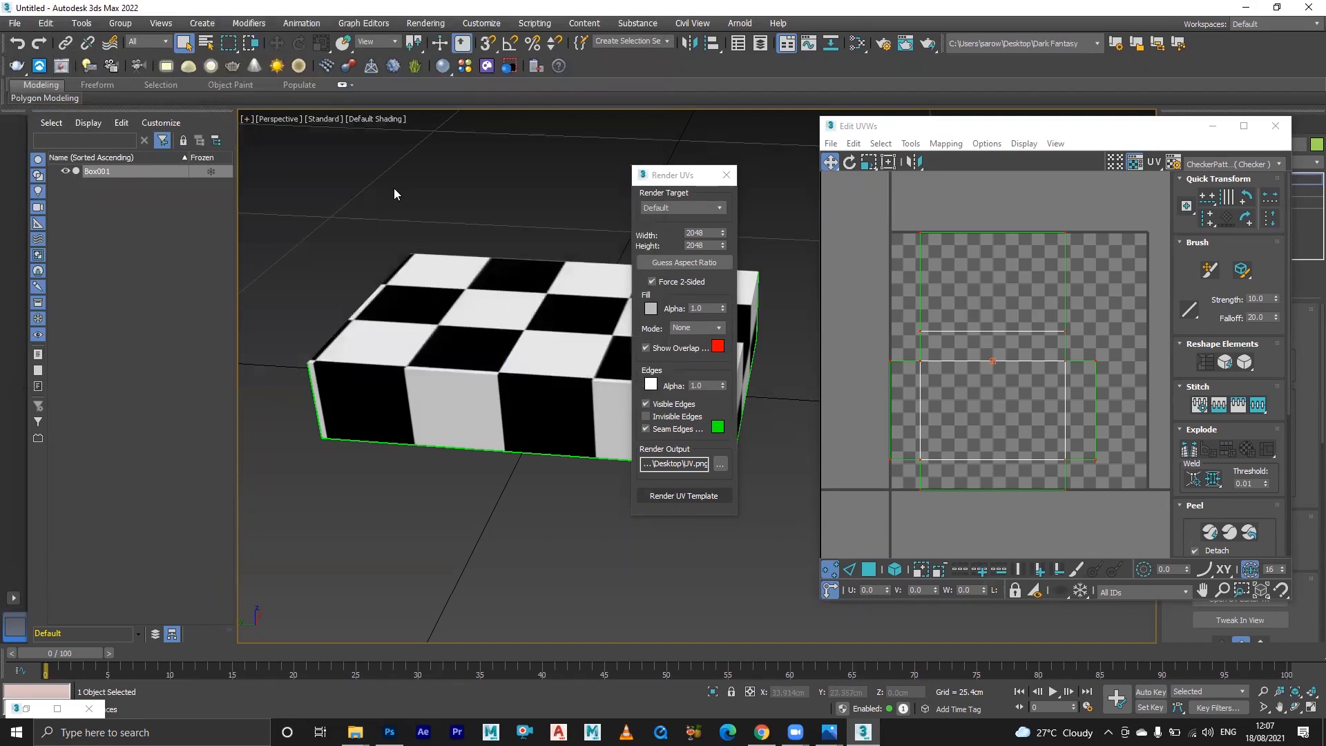
- Move the Dark Fantasy Texture file from the Desktop into the Dark Fantasy project's sceneassets/images folder
click(1246, 8)
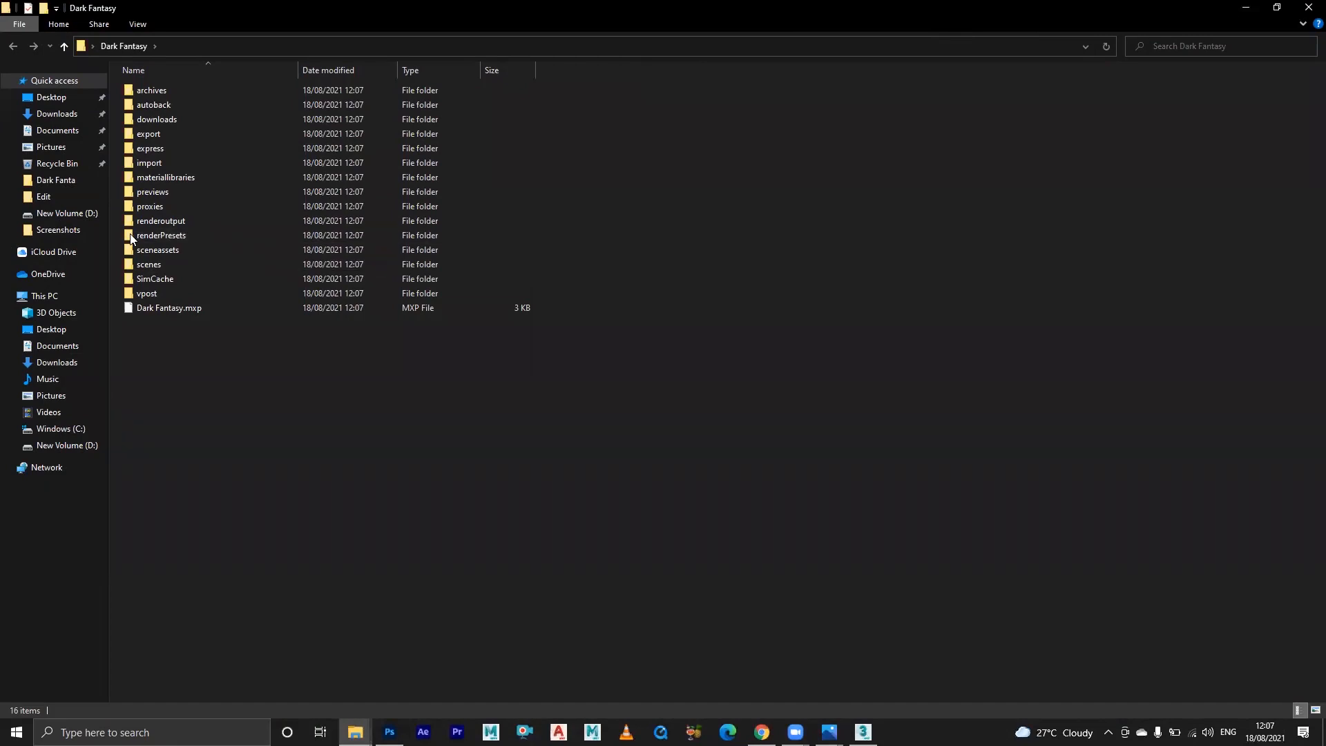
double_click(188, 246)
double_click(170, 106)
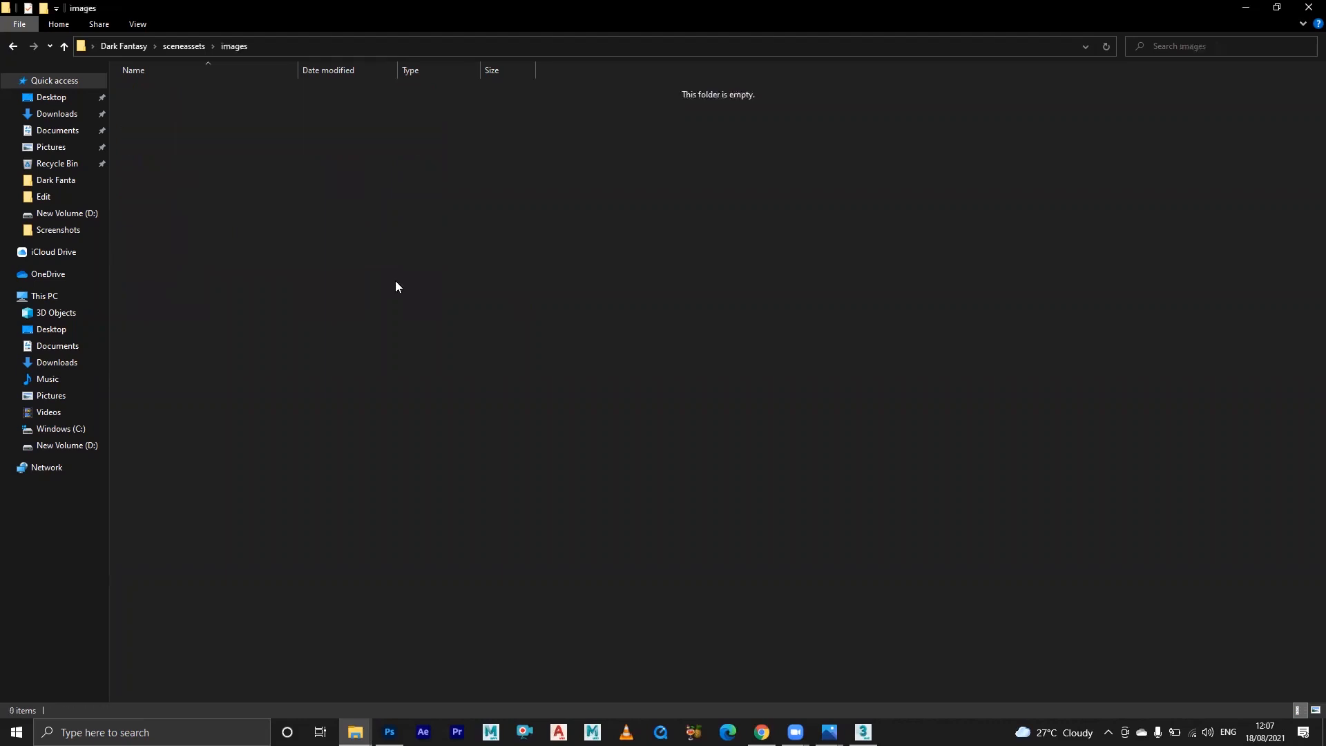
click(1246, 8)
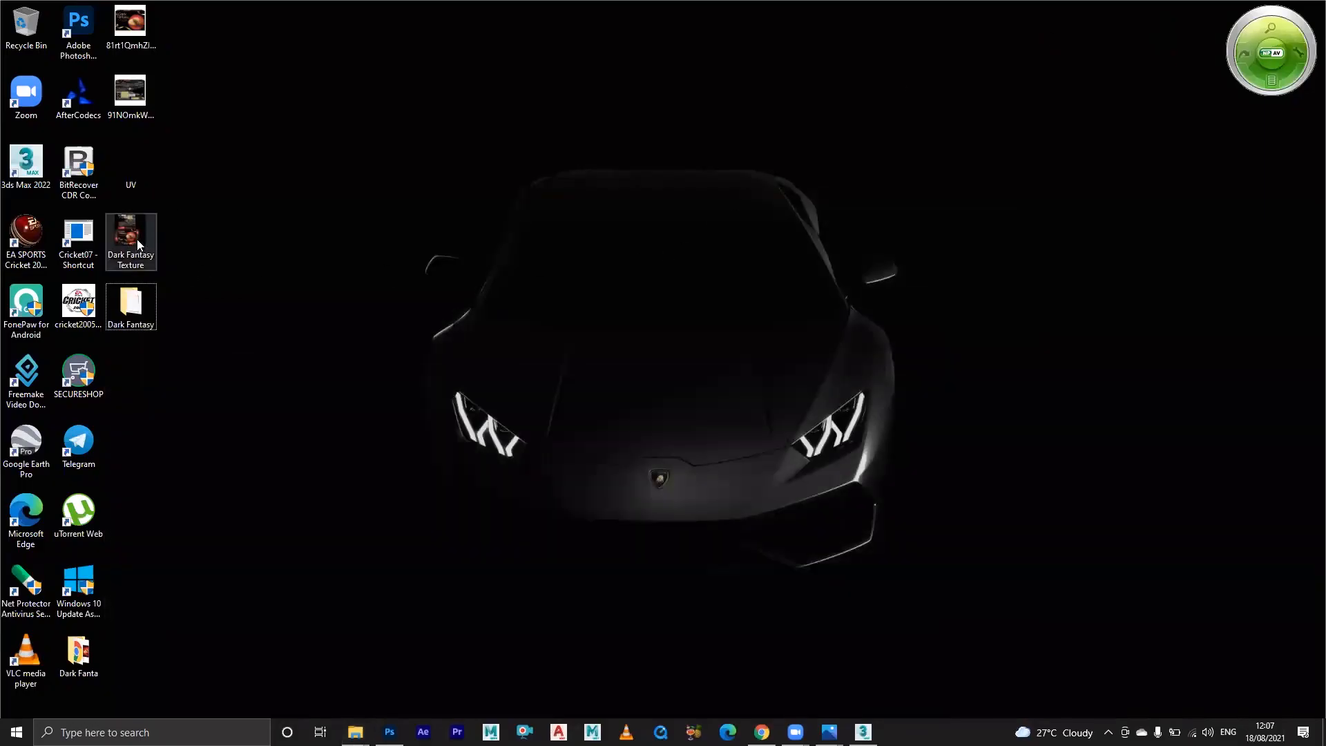
drag(131, 234, 373, 327)
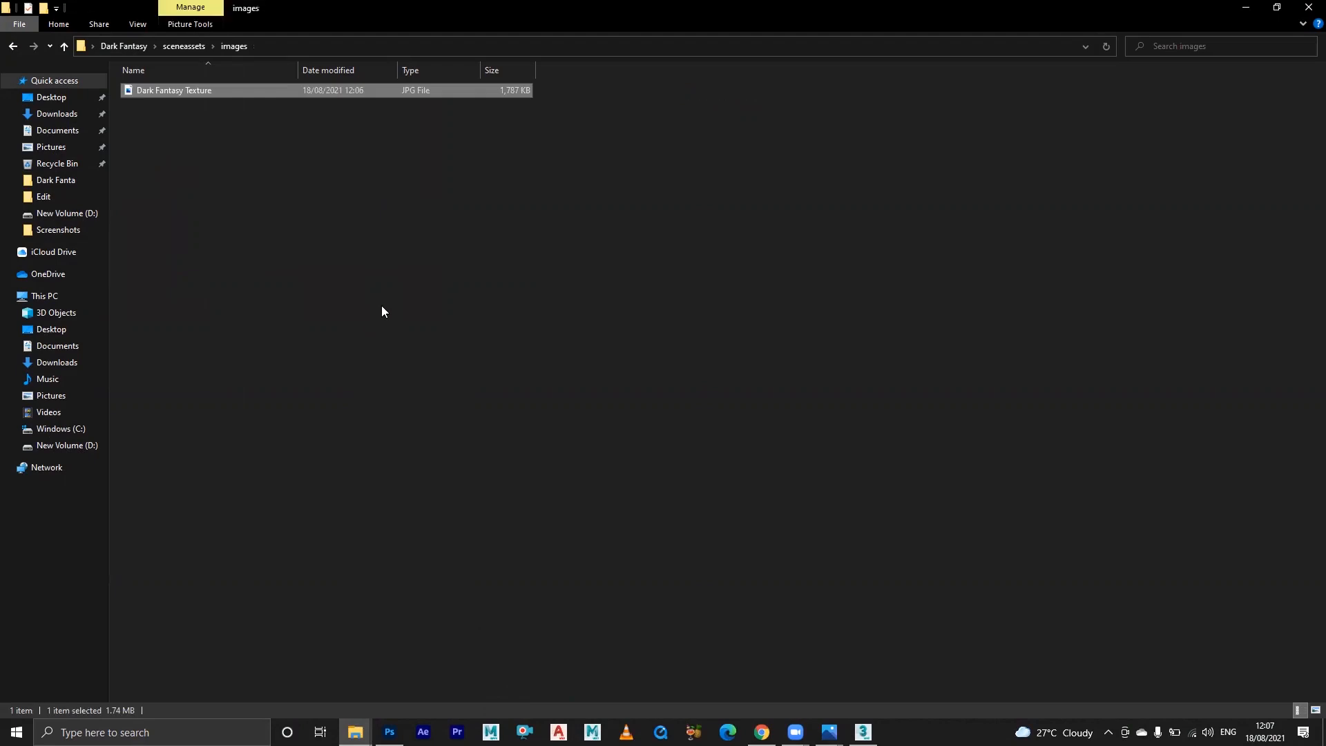
- Display the images folder's contents as extra large icons
right_click(309, 217)
mouse_move(378, 224)
click(507, 225)
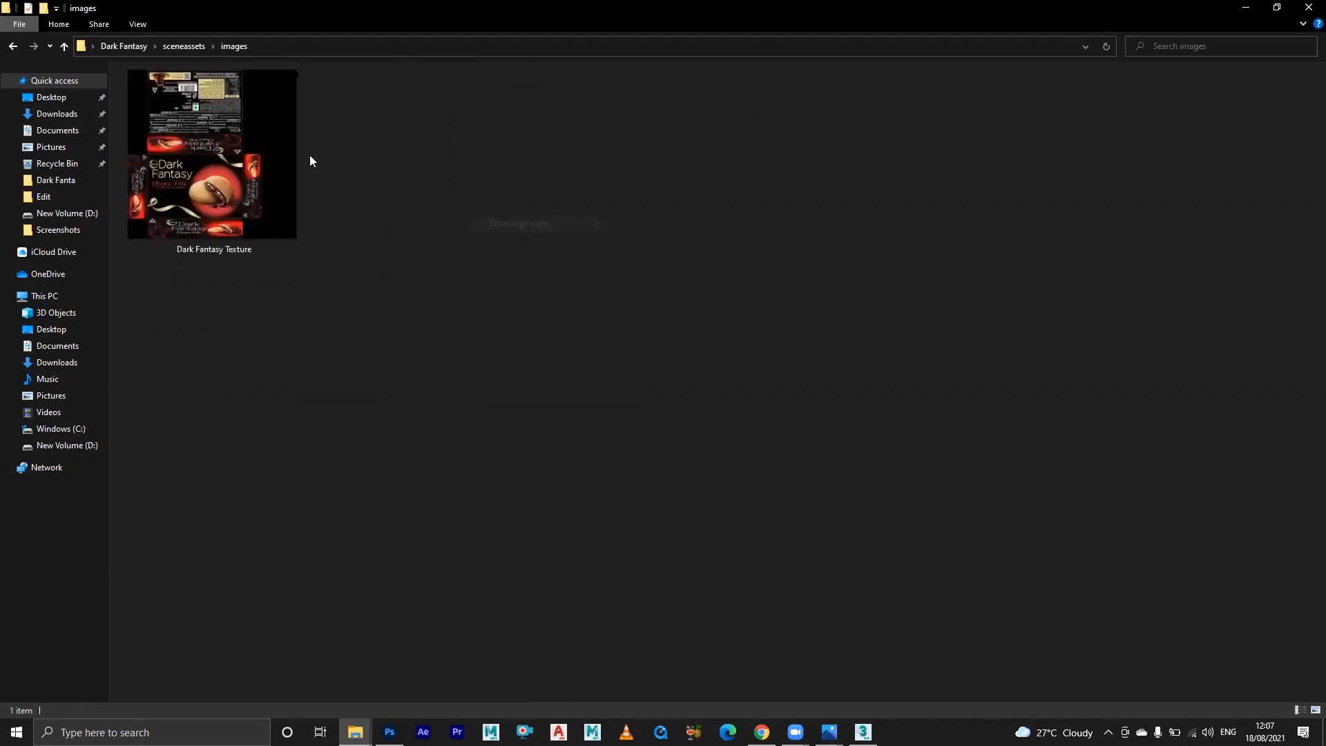
- Return to 3ds Max and close the Slate Material Editor, Render UVs and Edit UVWs windows
click(1245, 7)
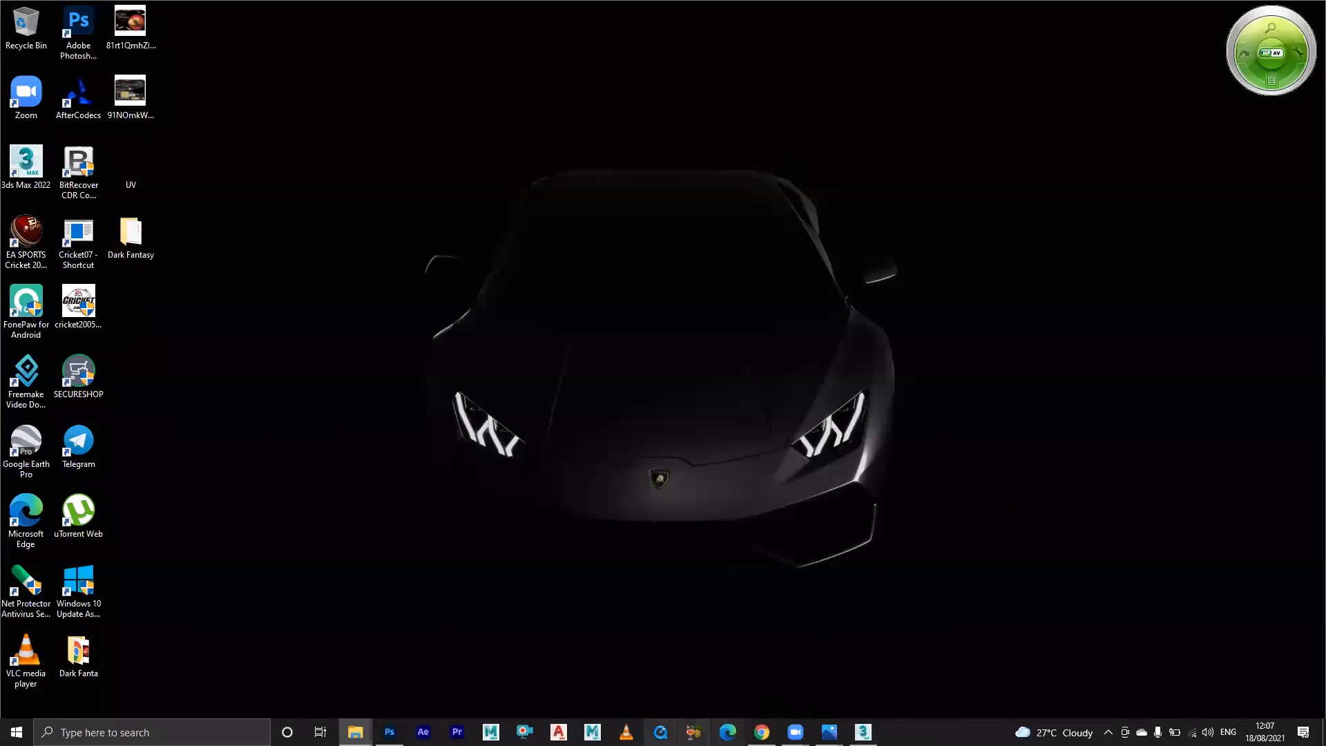
click(862, 732)
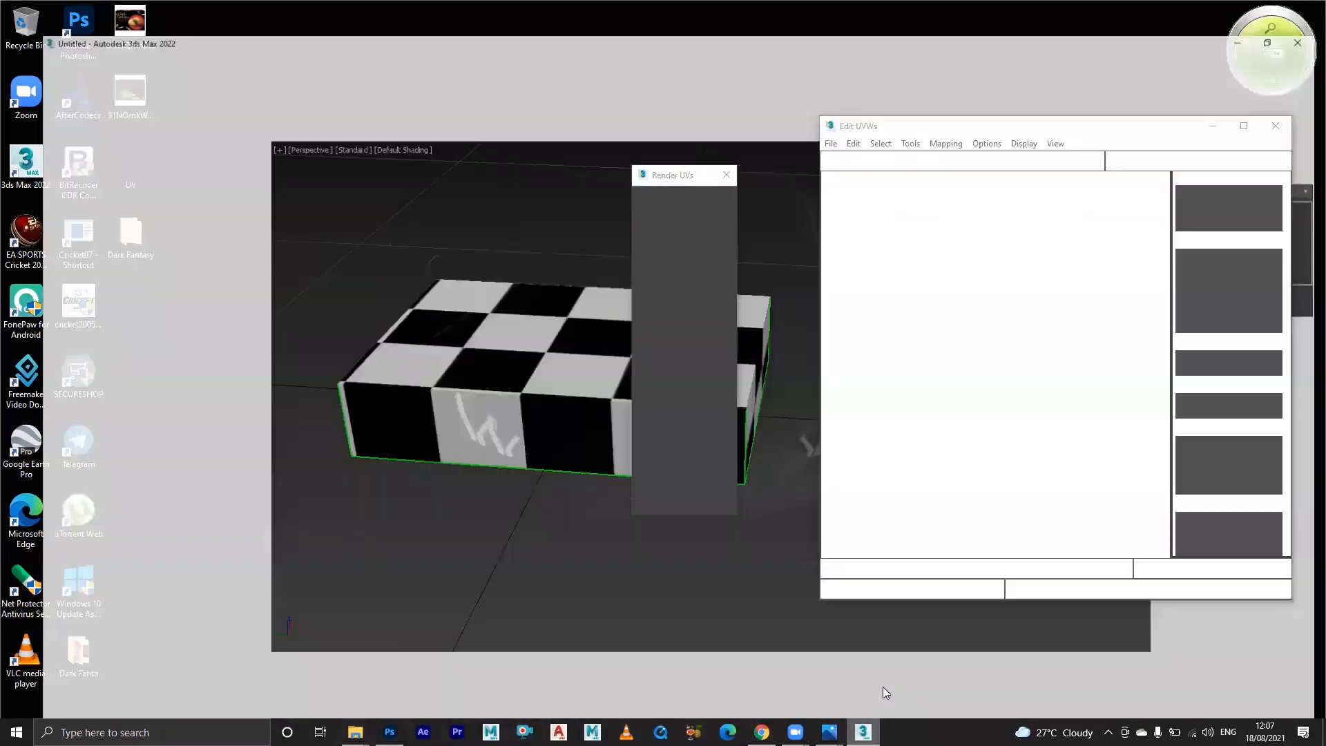
click(621, 187)
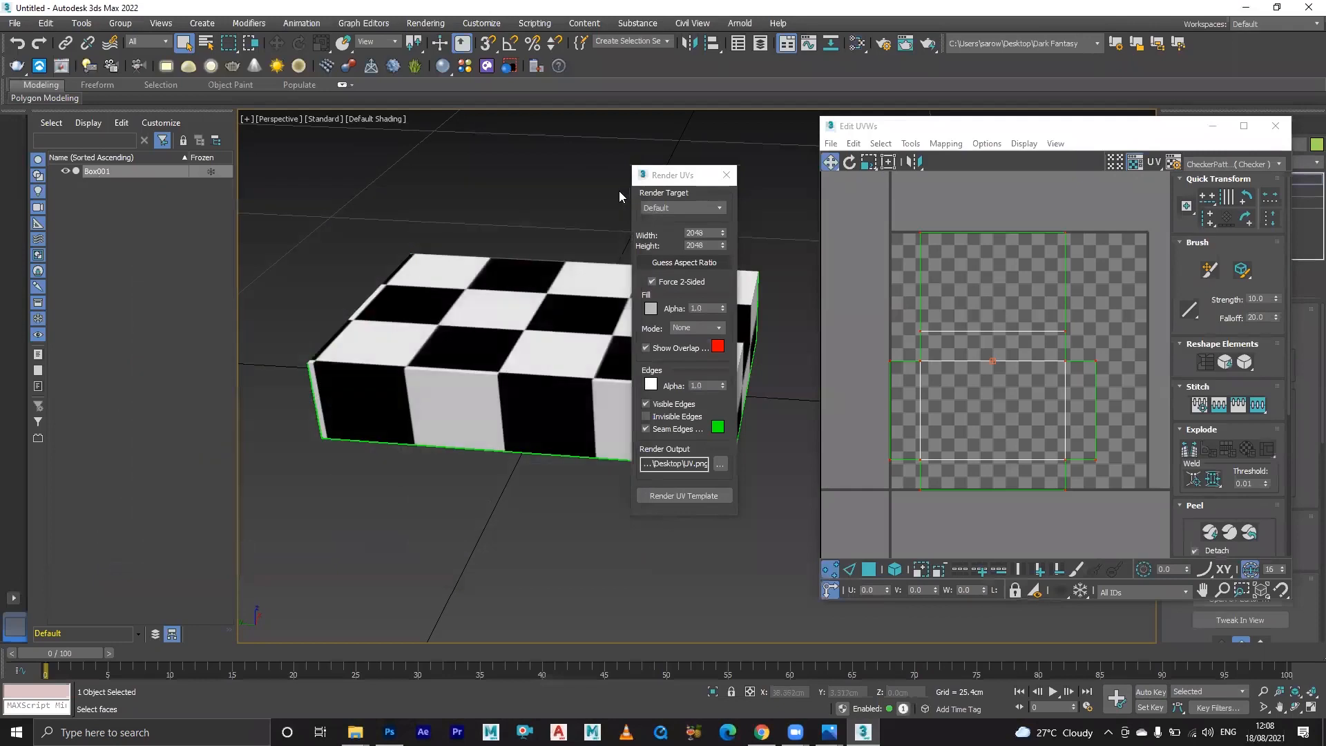
click(726, 175)
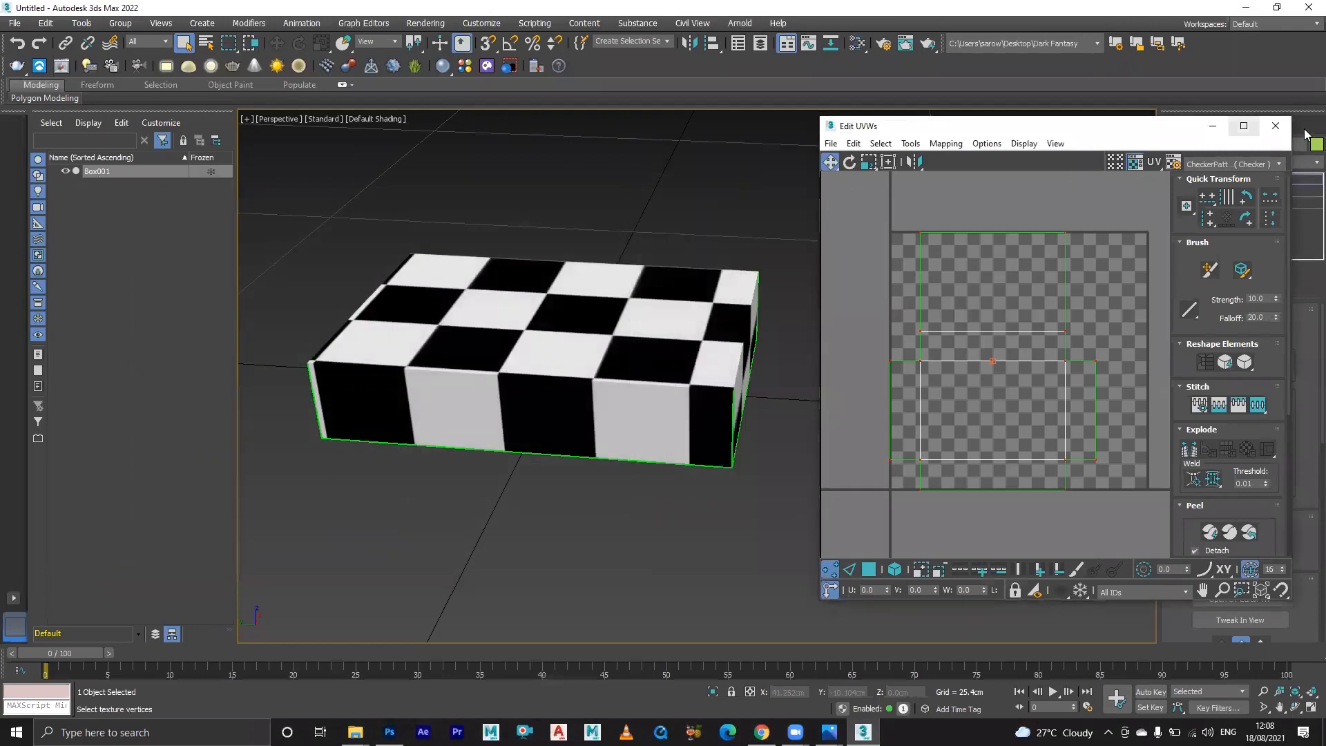
click(1276, 125)
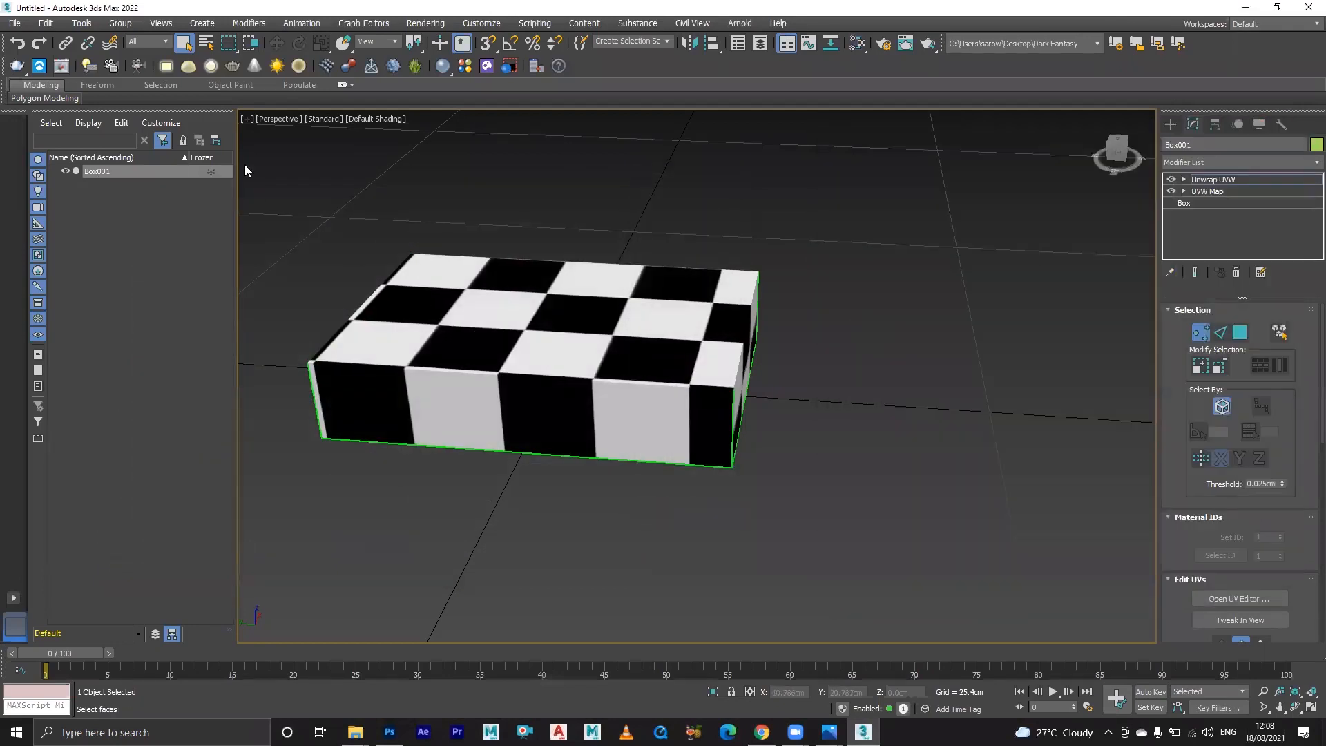
- Save the scene as 01 in the Dark Fantasy project's scenes folder
click(14, 23)
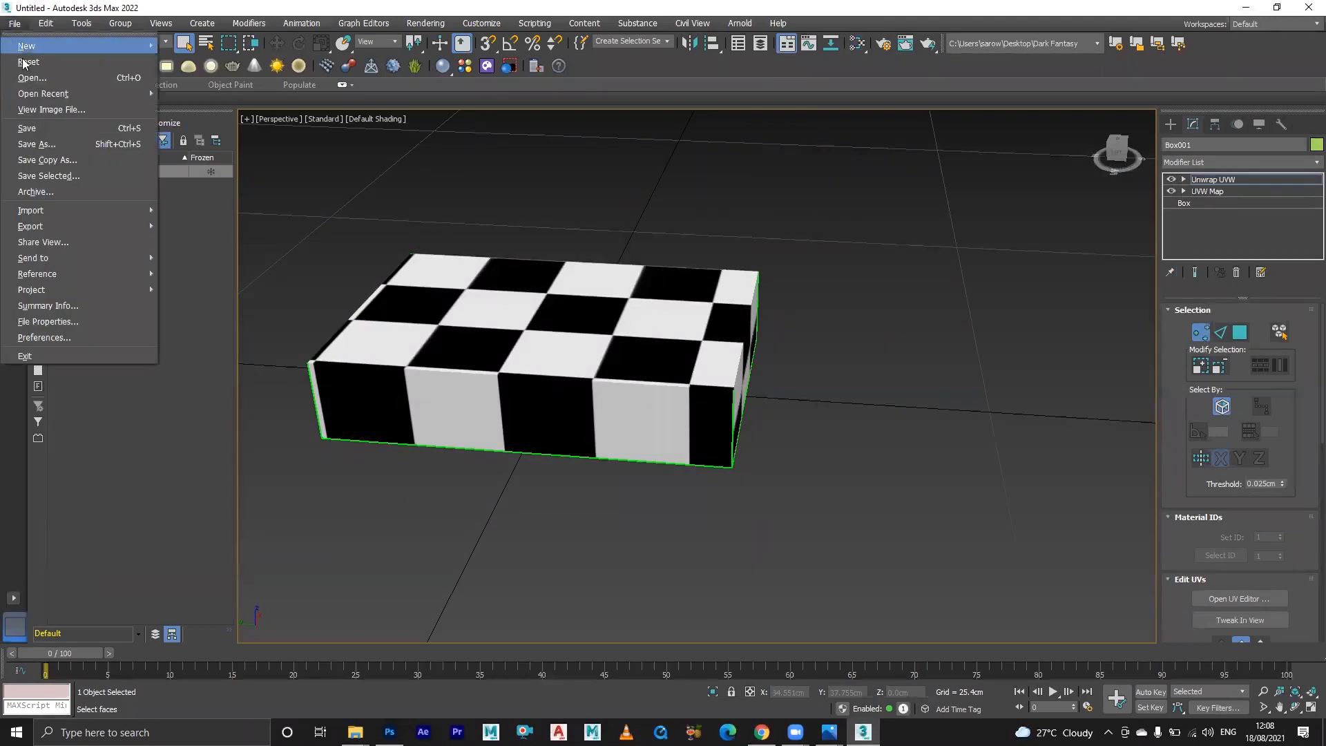
click(81, 143)
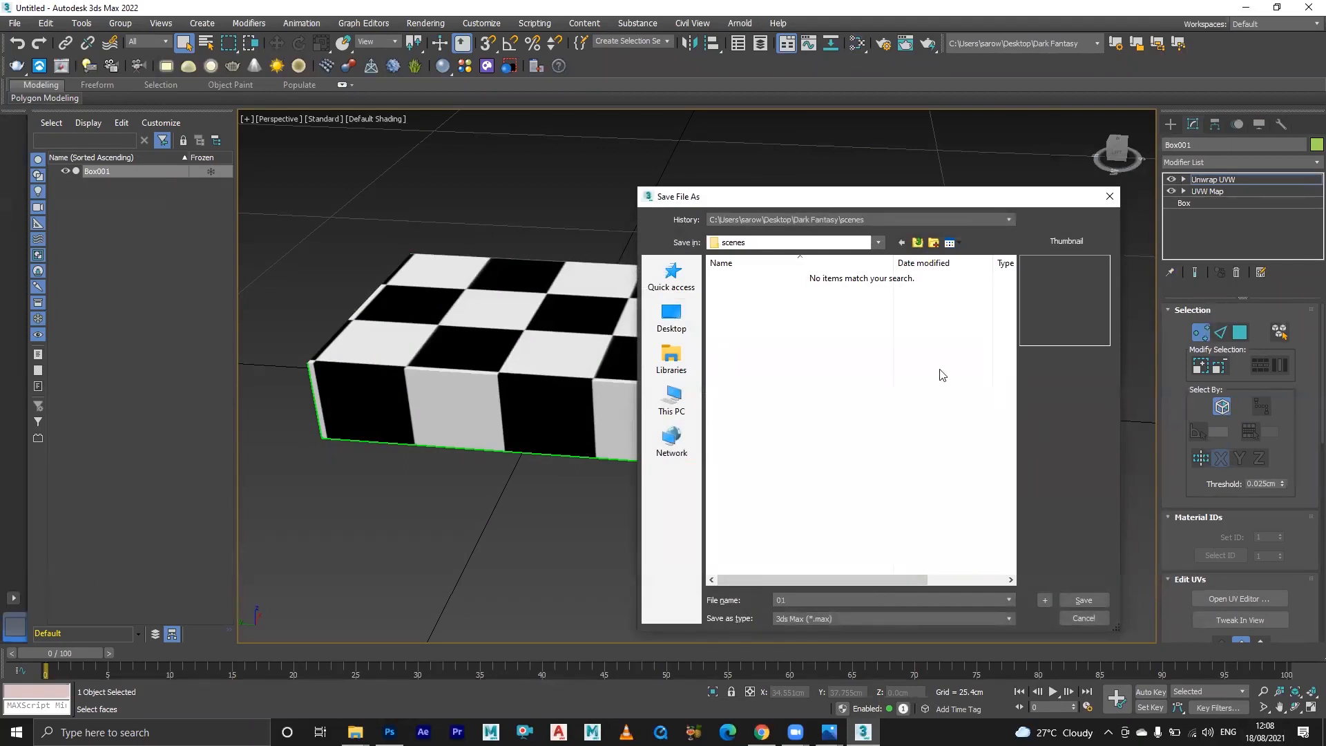
click(1084, 600)
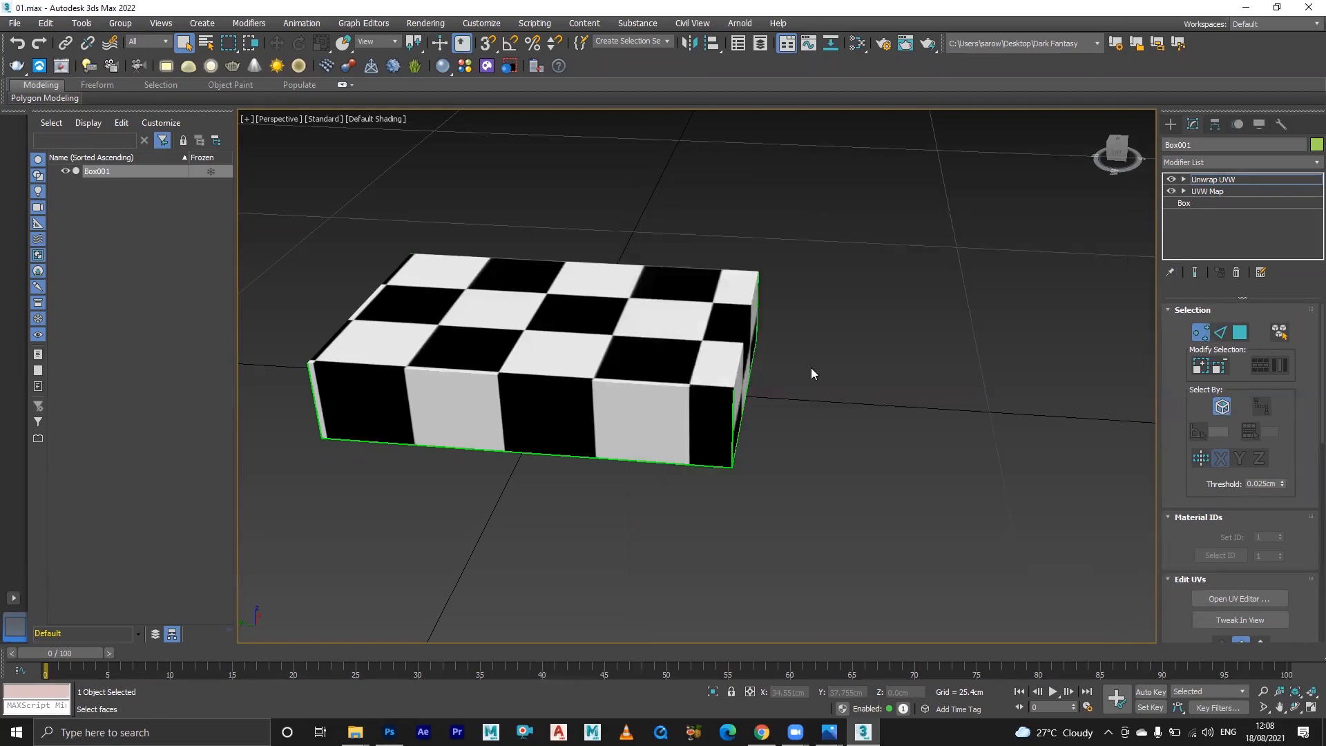
- Replace the checker in the box material's Diffuse Color with a Bitmap map using Dark Fantasy Texture.jpg, and minimize the Slate Material Editor
scroll(812, 373, up, 3)
mouse_move(730, 408)
alt+middle_down()
mouse_move(753, 416)
mouse_move(736, 420)
alt+middle_up()
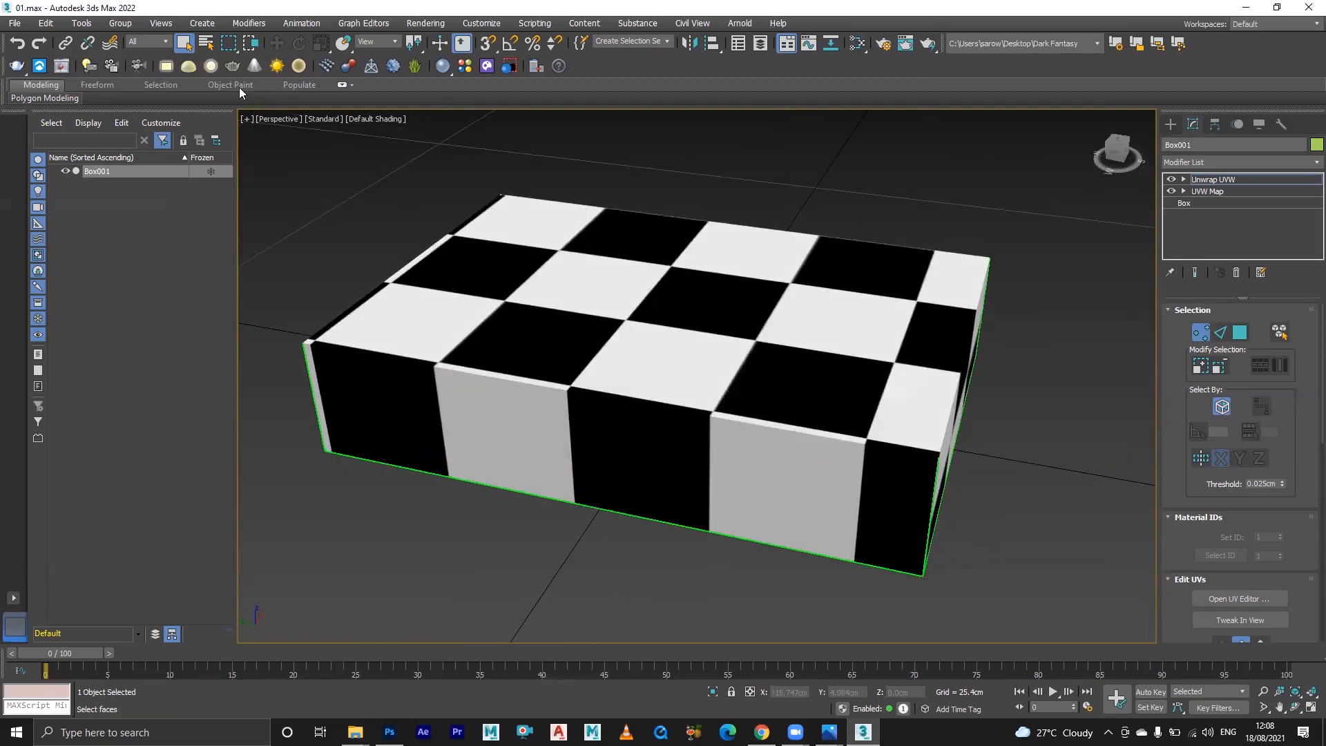
key(m)
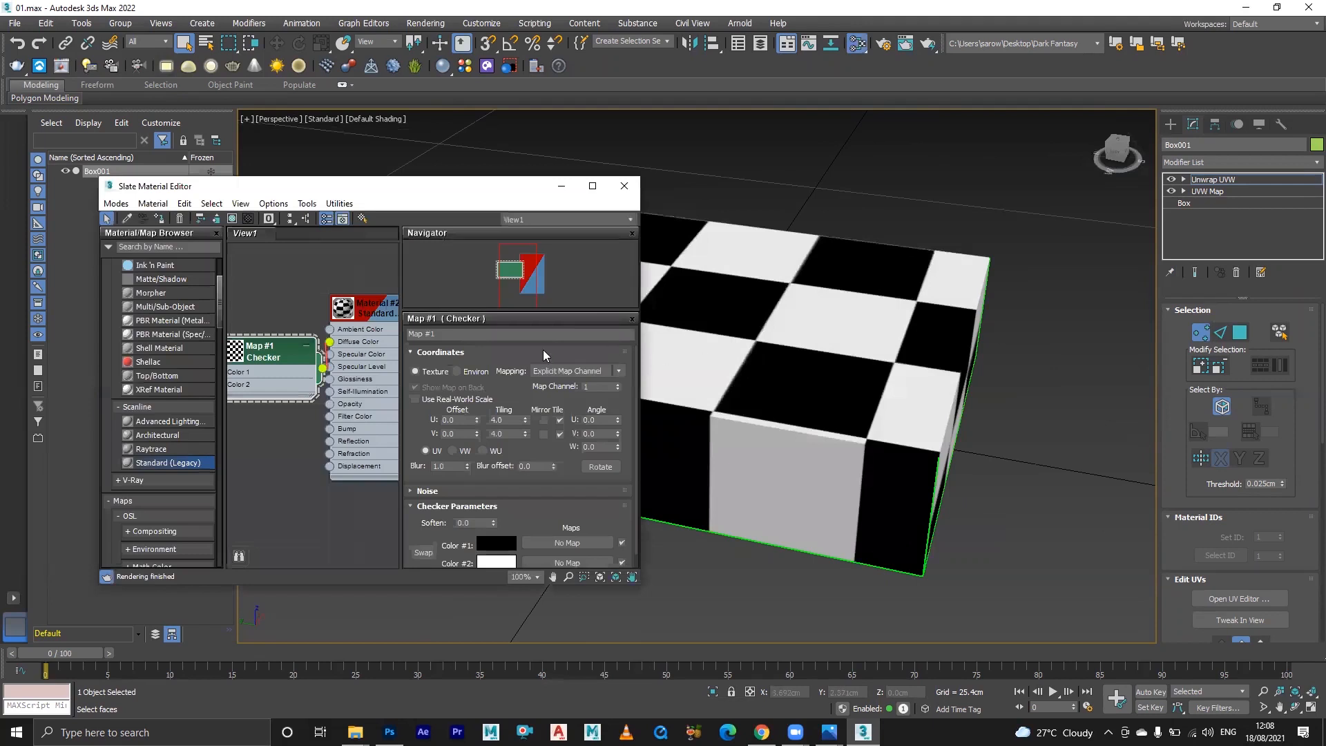
middle_drag(333, 357, 328, 406)
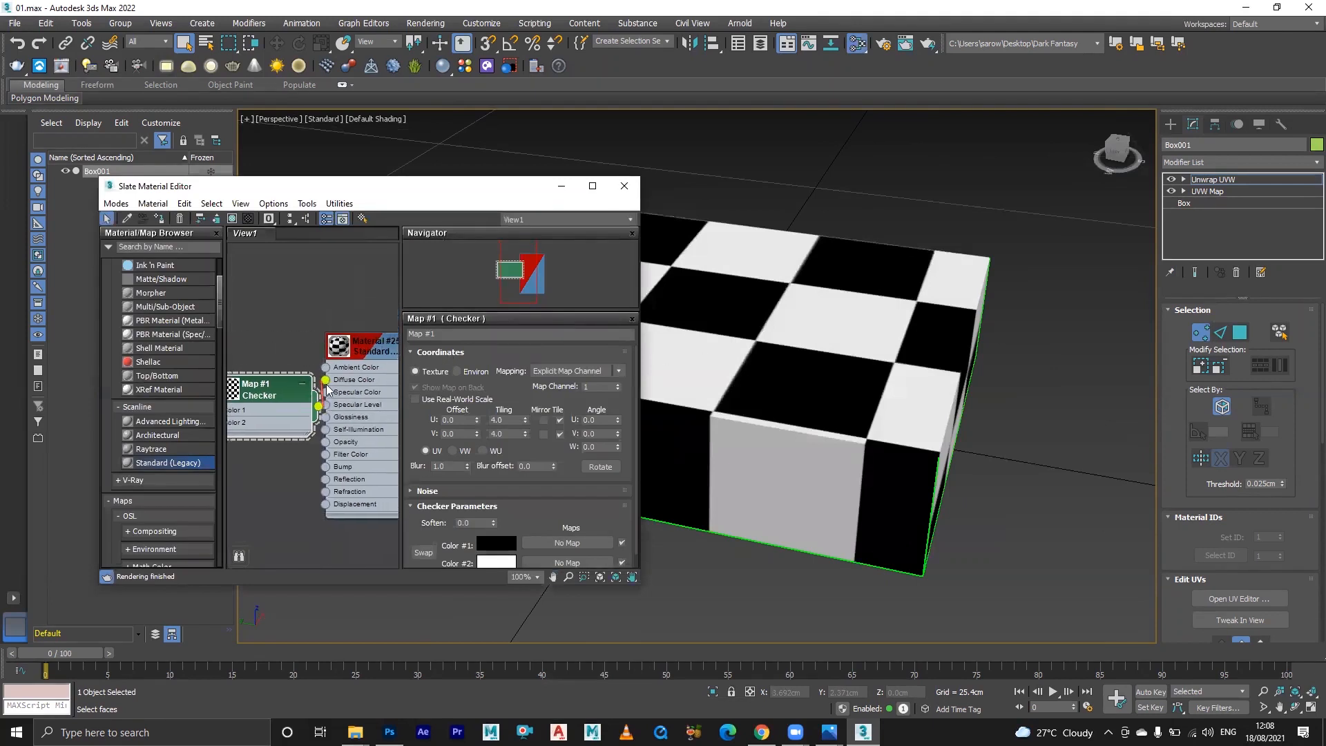
drag(254, 394, 213, 394)
drag(324, 380, 302, 402)
mouse_move(342, 421)
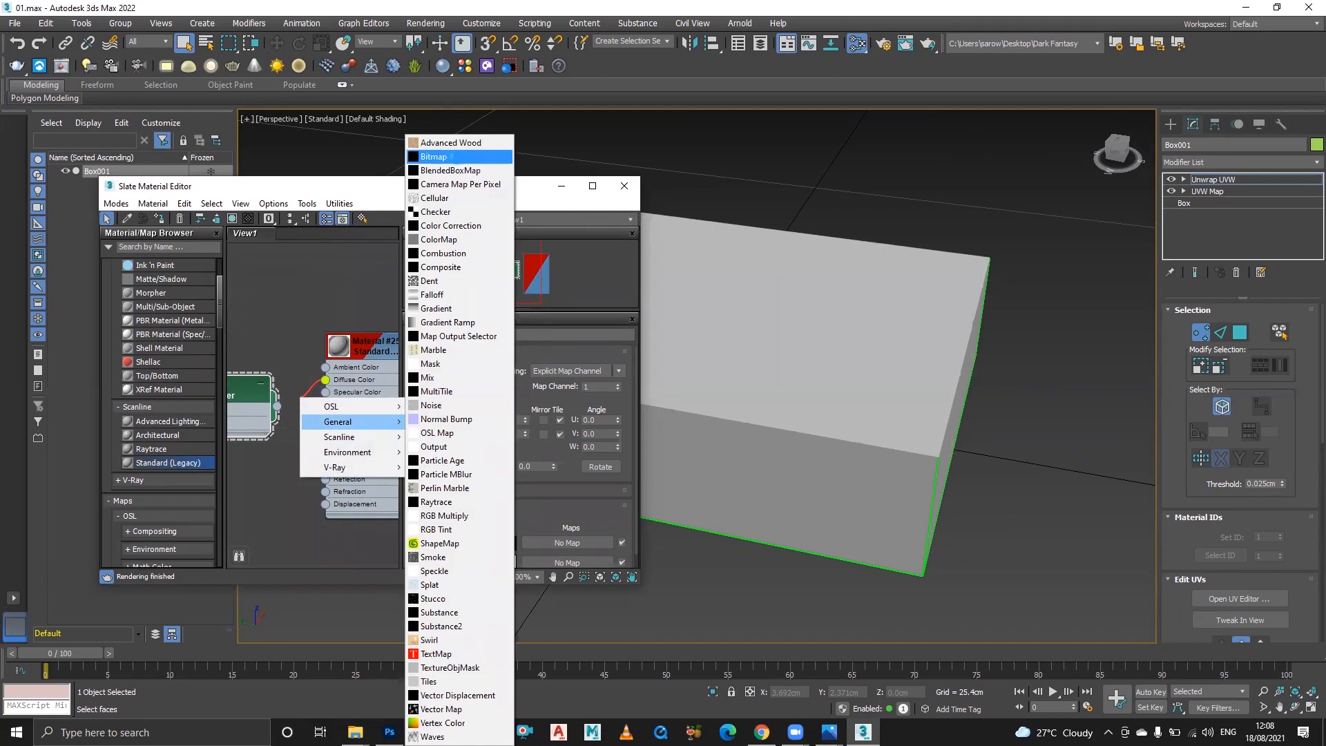
click(457, 157)
double_click(753, 294)
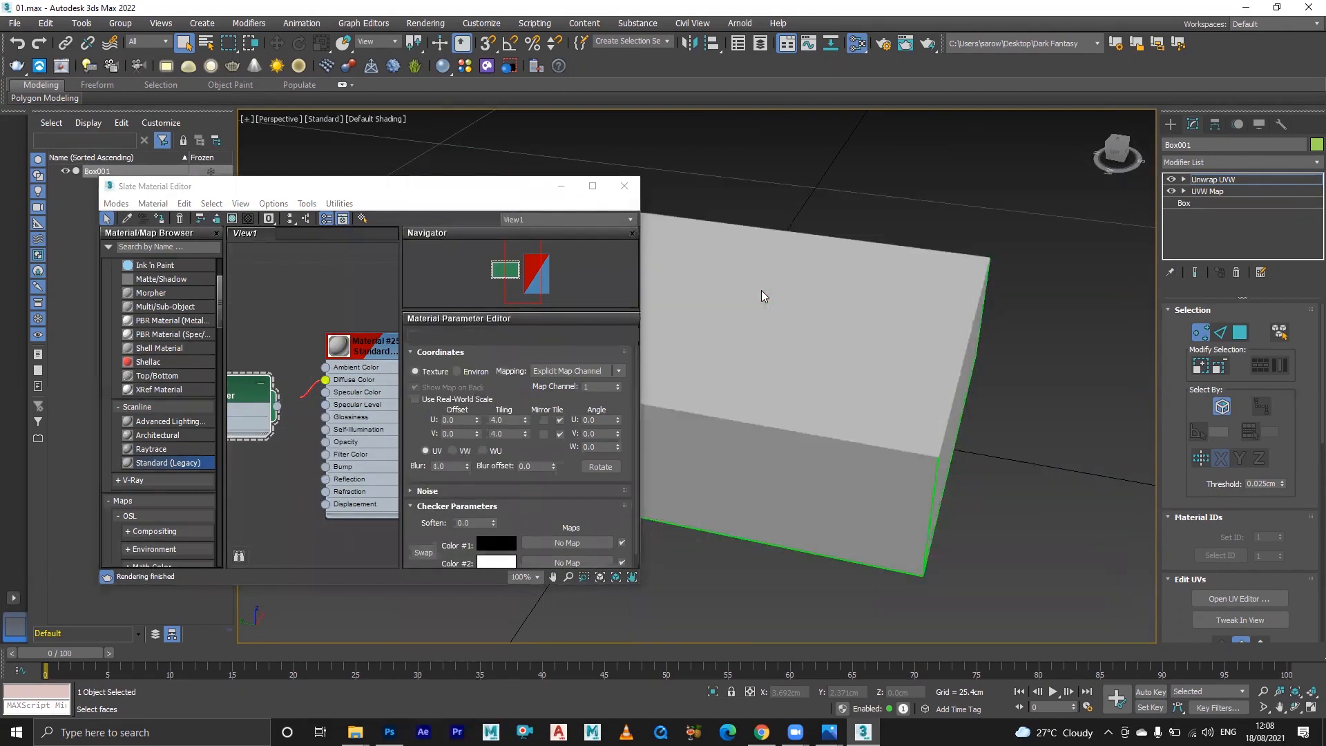
click(561, 186)
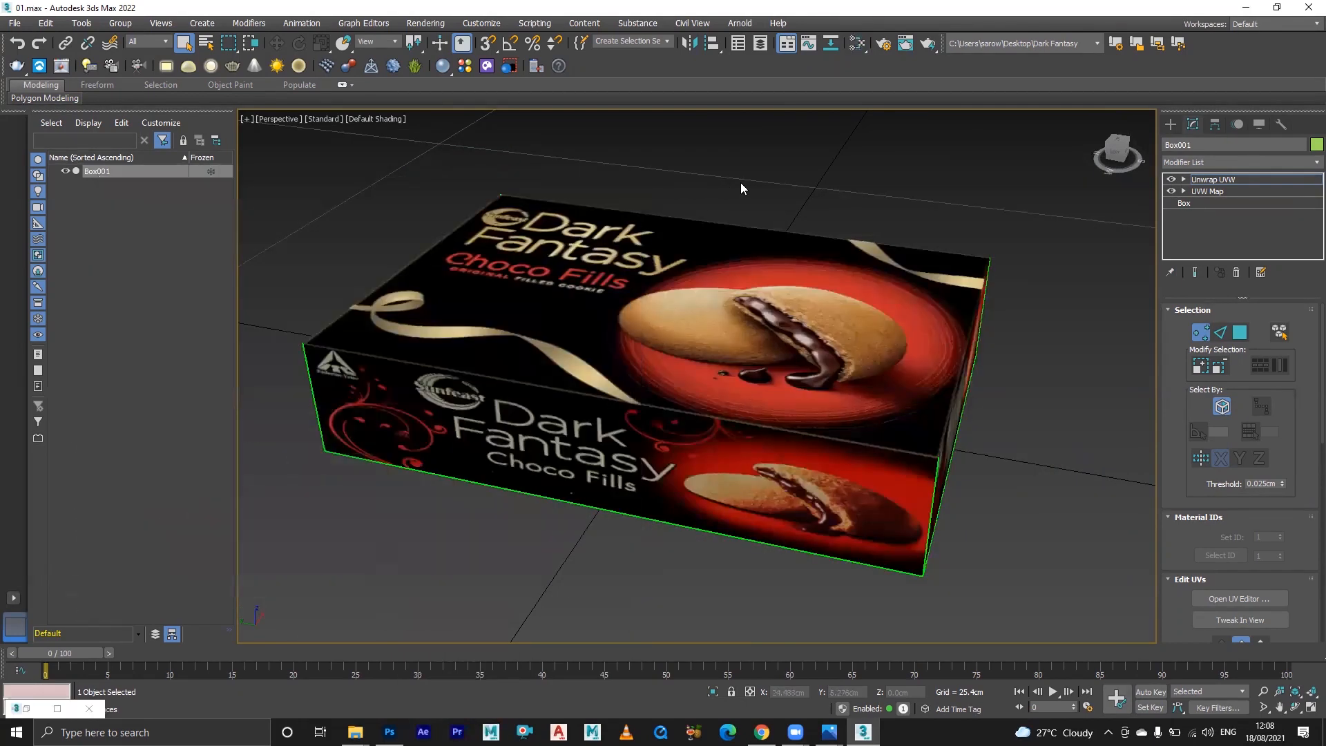
- Check the artwork on the box's top, sides and underside, and set the perspective viewport to High Quality
alt+middle_drag(485, 443, 761, 265)
scroll(761, 265, up, 5)
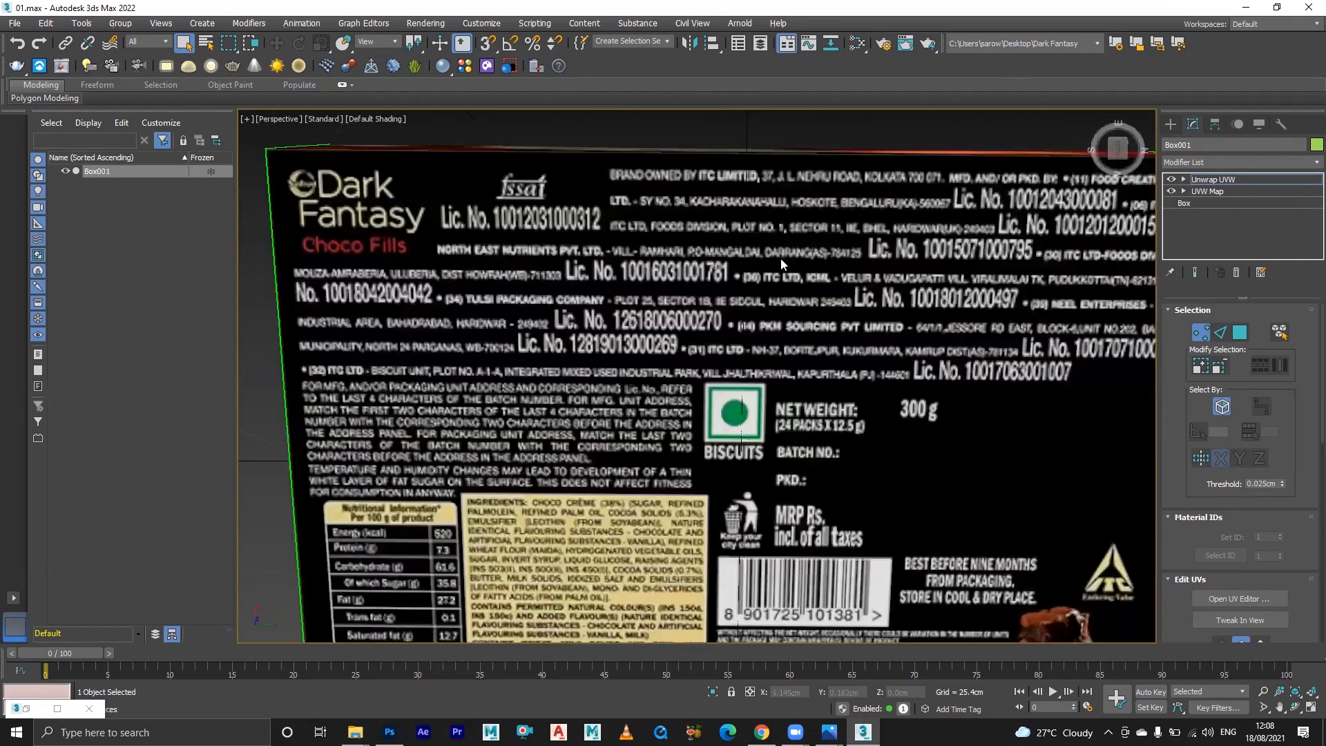
alt+middle_drag(669, 309, 777, 375)
alt+middle_drag(818, 421, 739, 415)
click(326, 117)
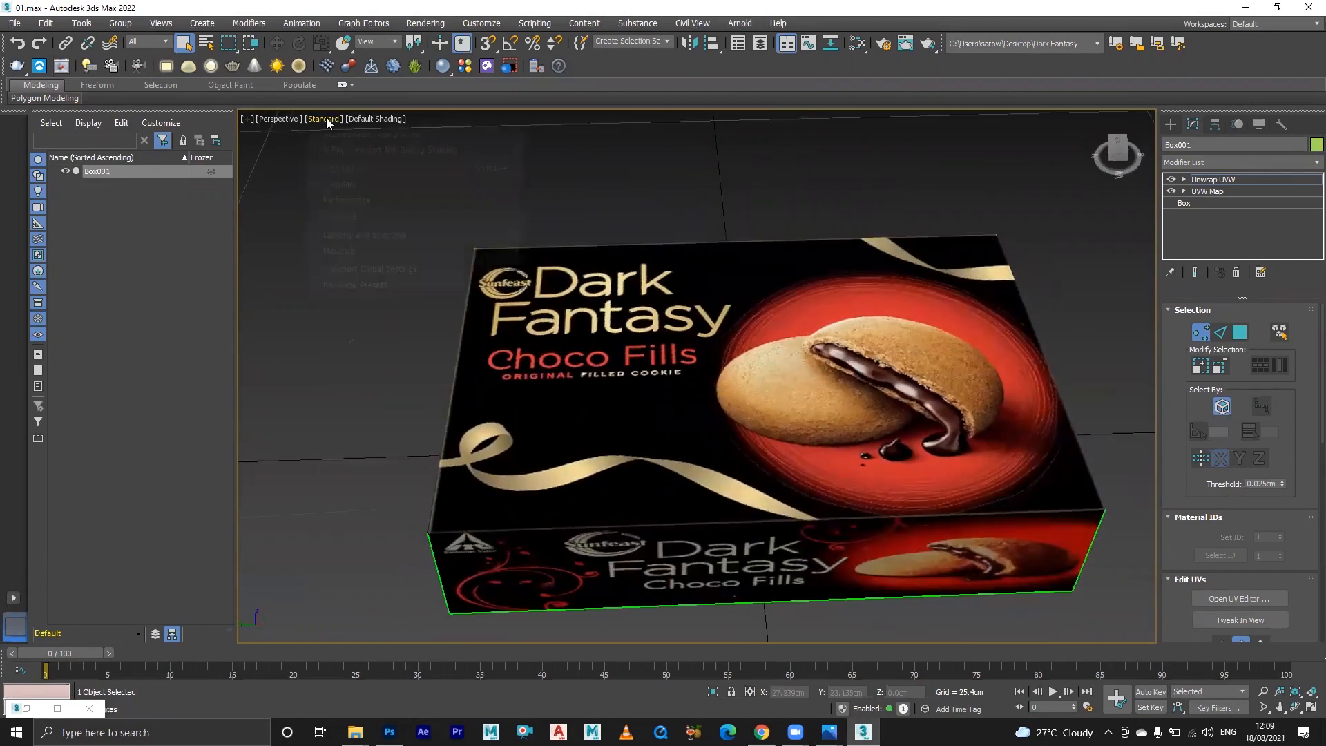
click(363, 170)
- Examine the textured box up close from several angles and look over its material nodes
alt+middle_drag(711, 412, 711, 444)
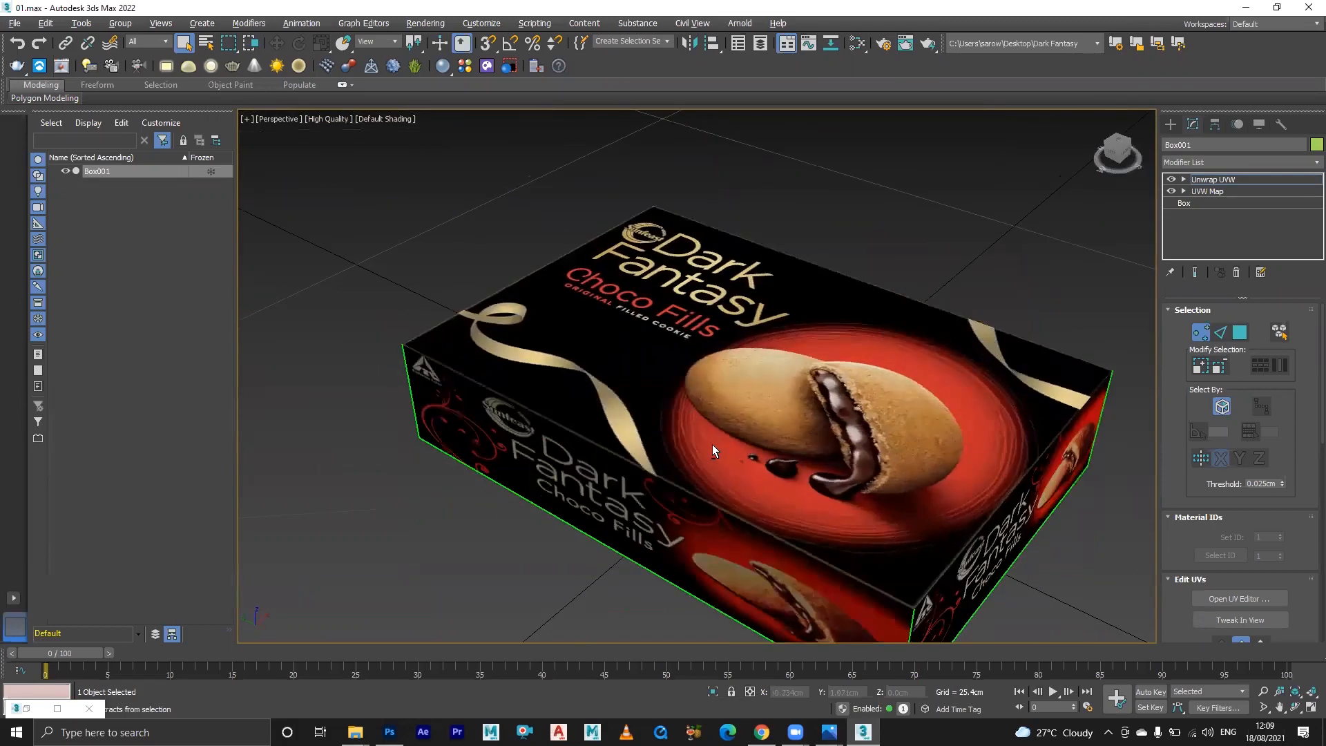
alt+middle_drag(785, 300, 691, 358)
alt+middle_drag(921, 322, 834, 359)
alt+middle_drag(965, 414, 786, 412)
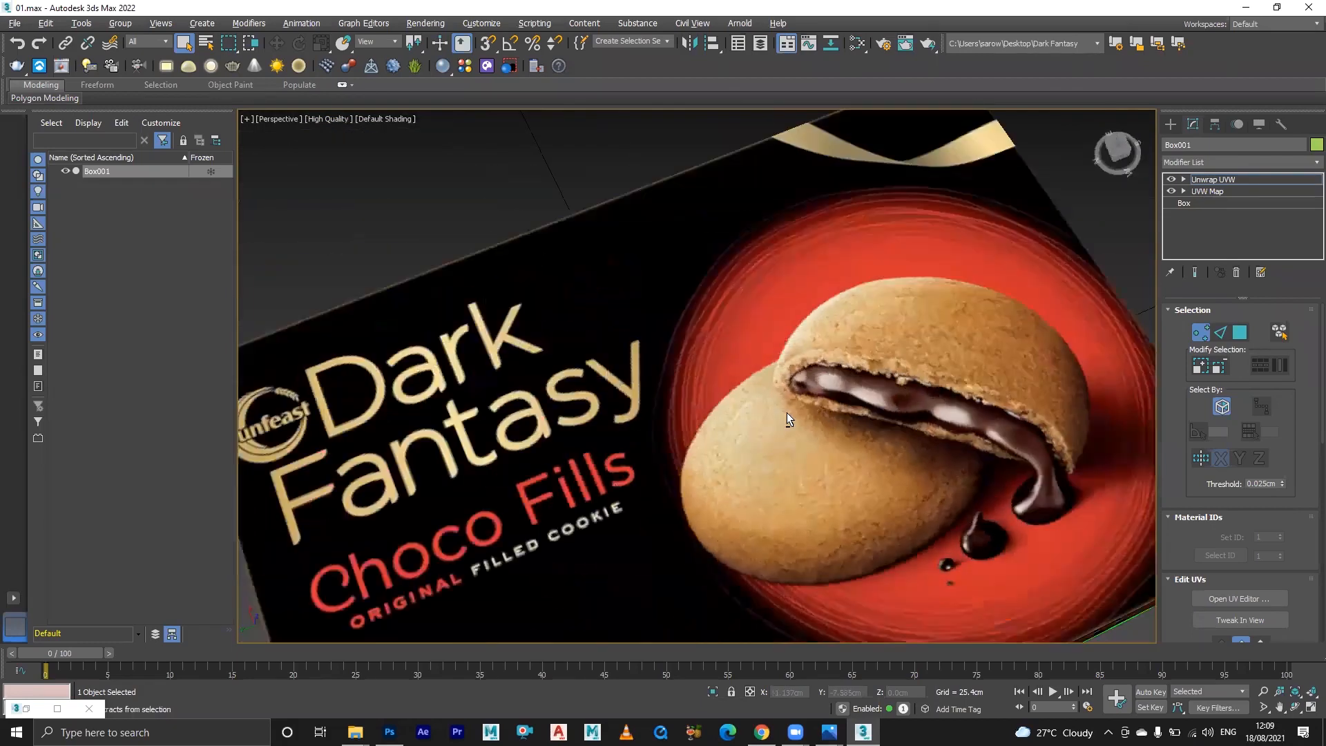
alt+middle_drag(620, 418, 728, 326)
scroll(800, 380, down, 5)
scroll(811, 411, up, 5)
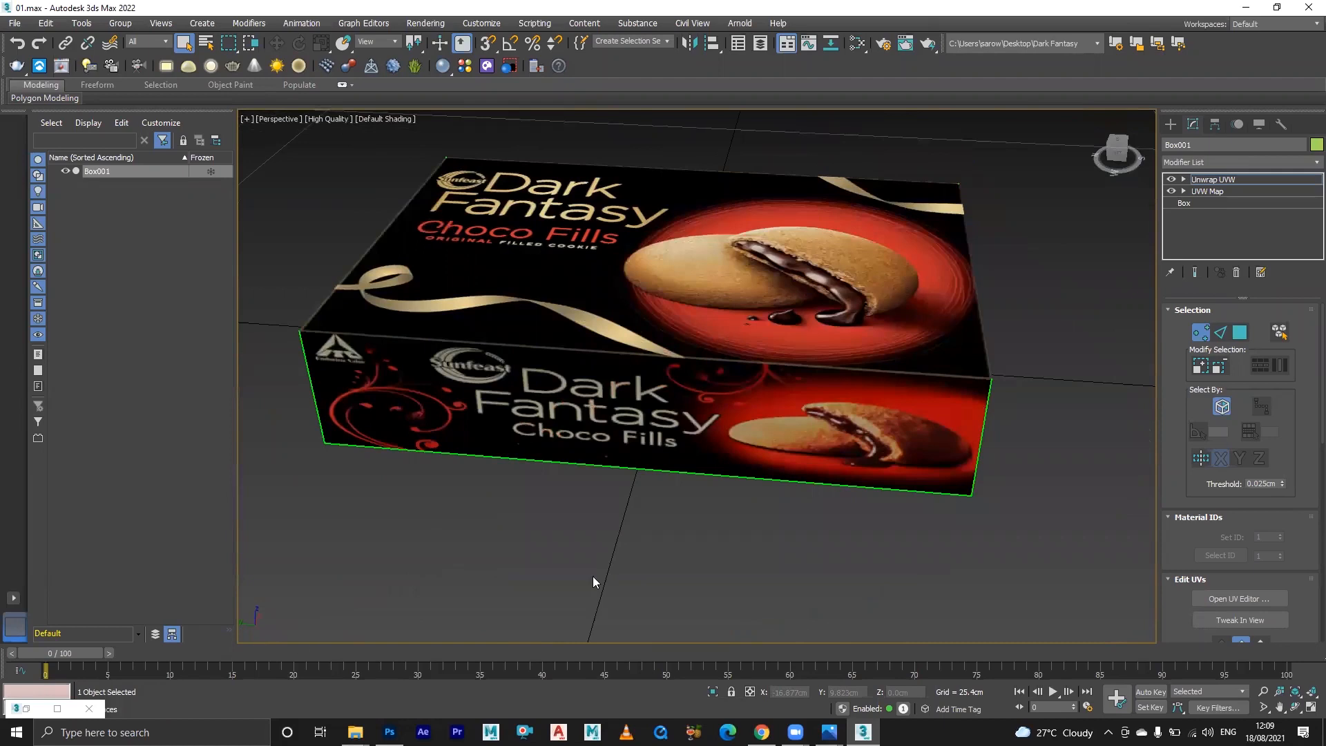
click(26, 709)
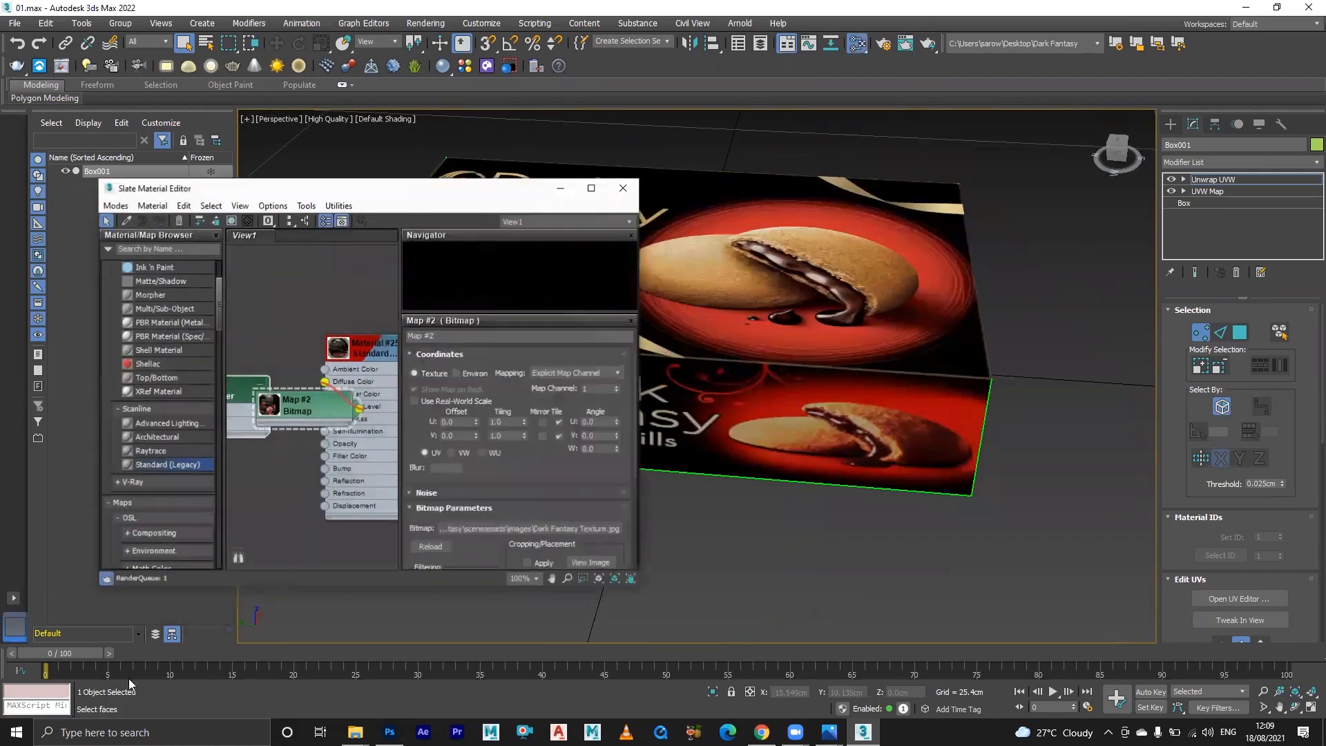
click(561, 186)
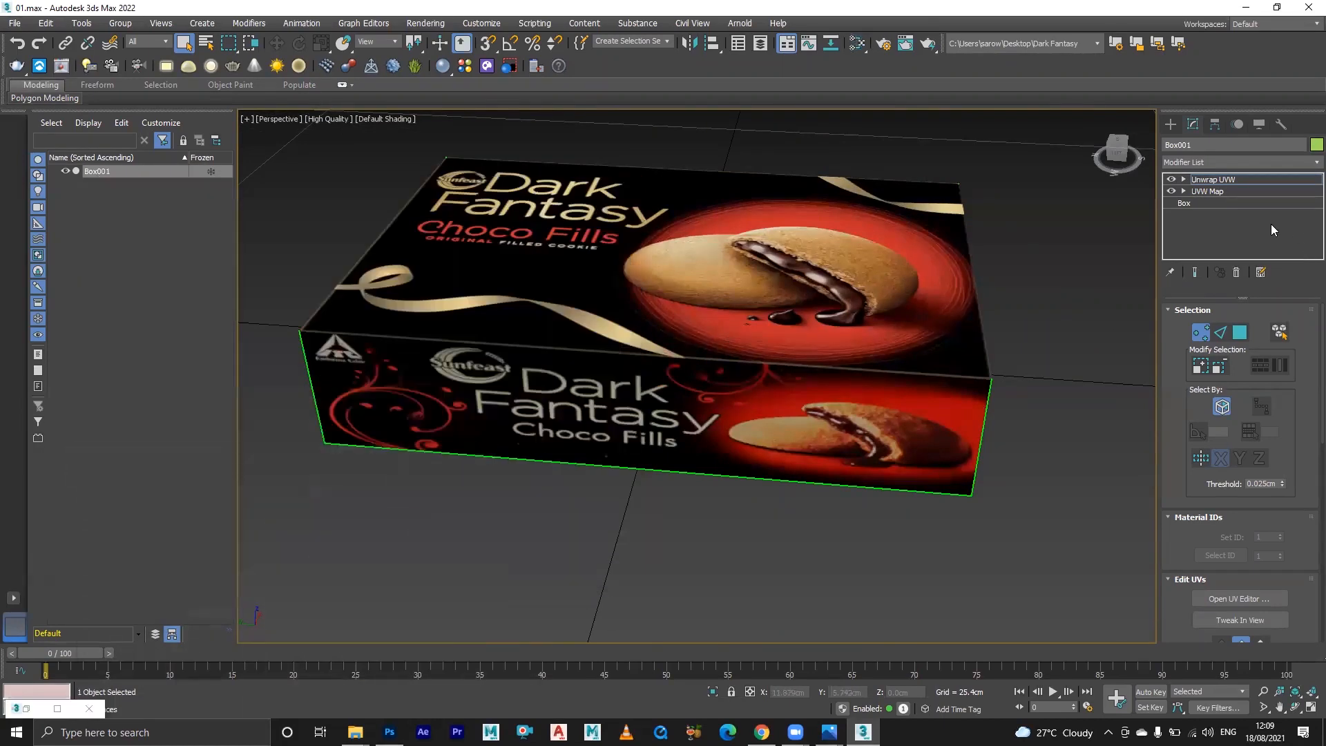
- Leave the Unwrap UVW vertex sub-object level and deselect the box to show it without selection edges
click(1217, 181)
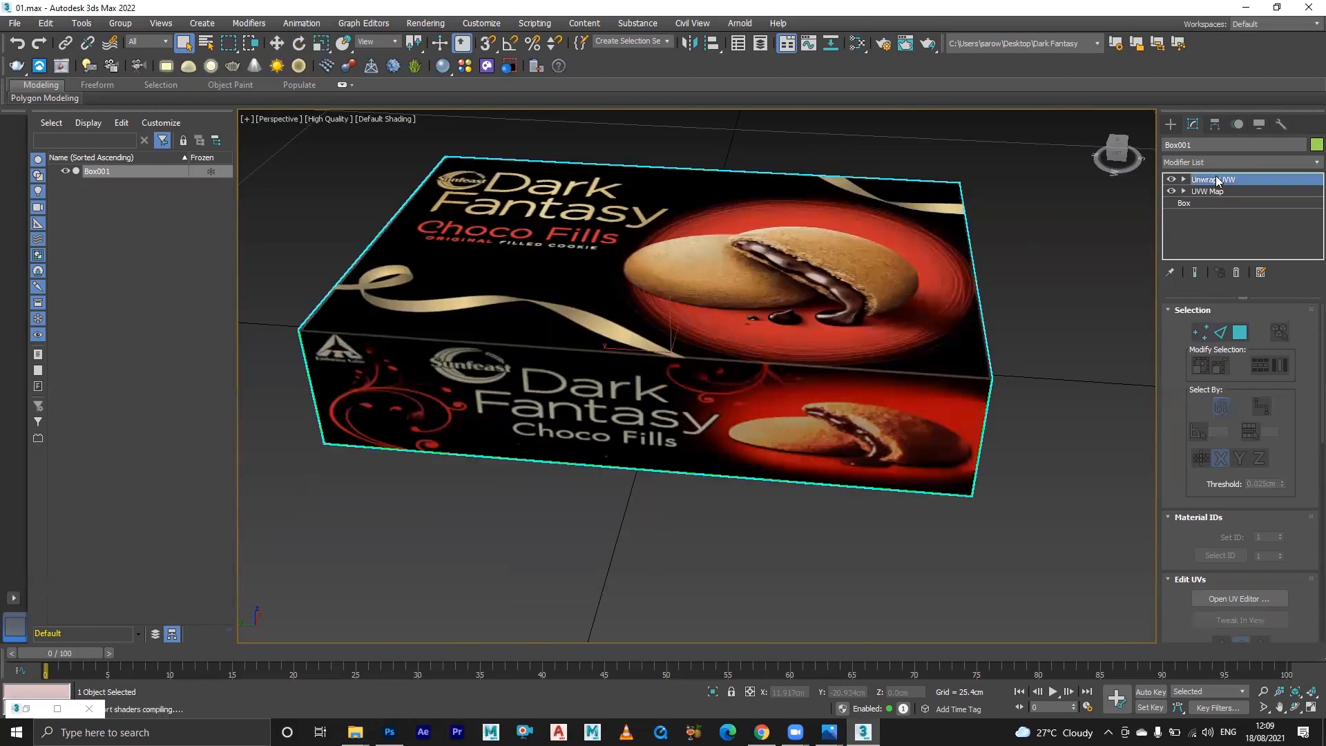
click(1053, 371)
mouse_move(1009, 383)
alt+middle_down()
mouse_move(922, 308)
mouse_move(843, 314)
mouse_move(787, 364)
mouse_move(818, 426)
mouse_move(1074, 387)
mouse_move(1137, 362)
mouse_move(1011, 326)
mouse_move(965, 415)
mouse_move(1013, 406)
mouse_move(996, 394)
alt+middle_up()
alt+middle_drag(990, 388, 972, 396)
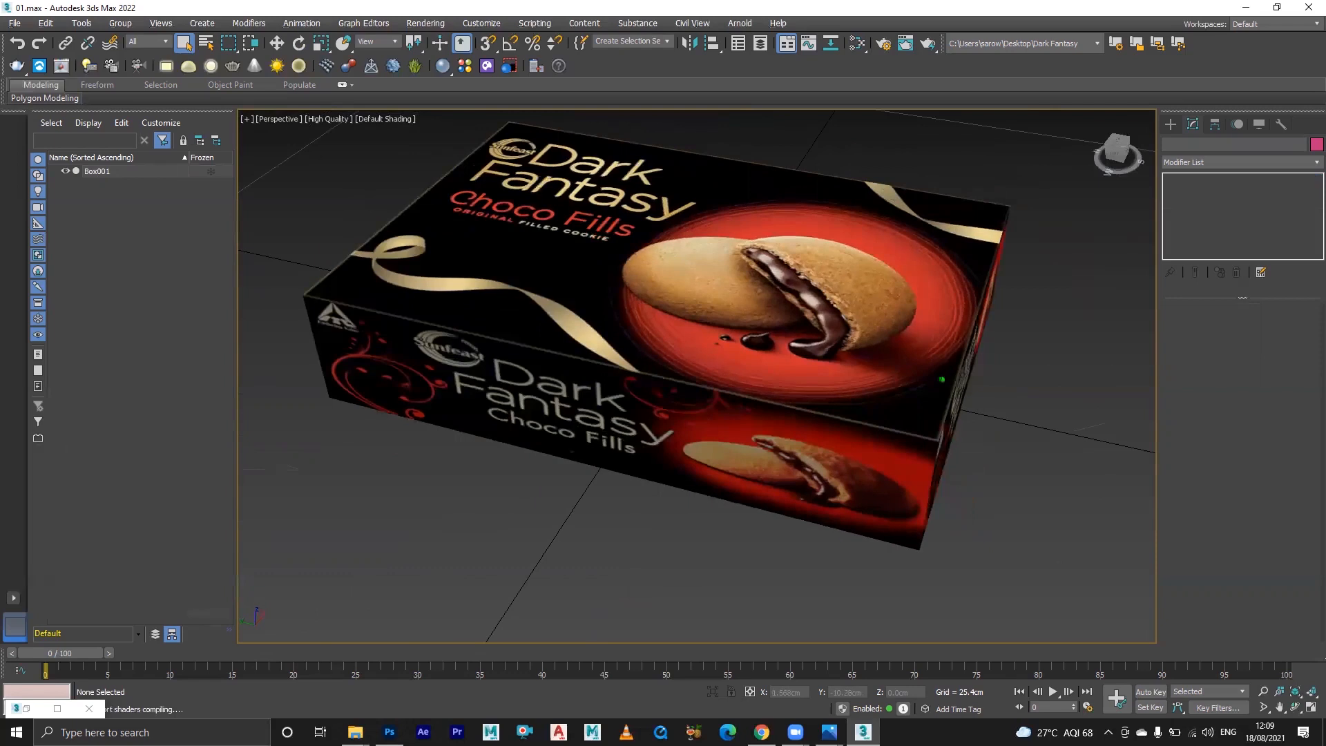
scroll(942, 379, down, 2)
middle_drag(868, 387, 867, 400)
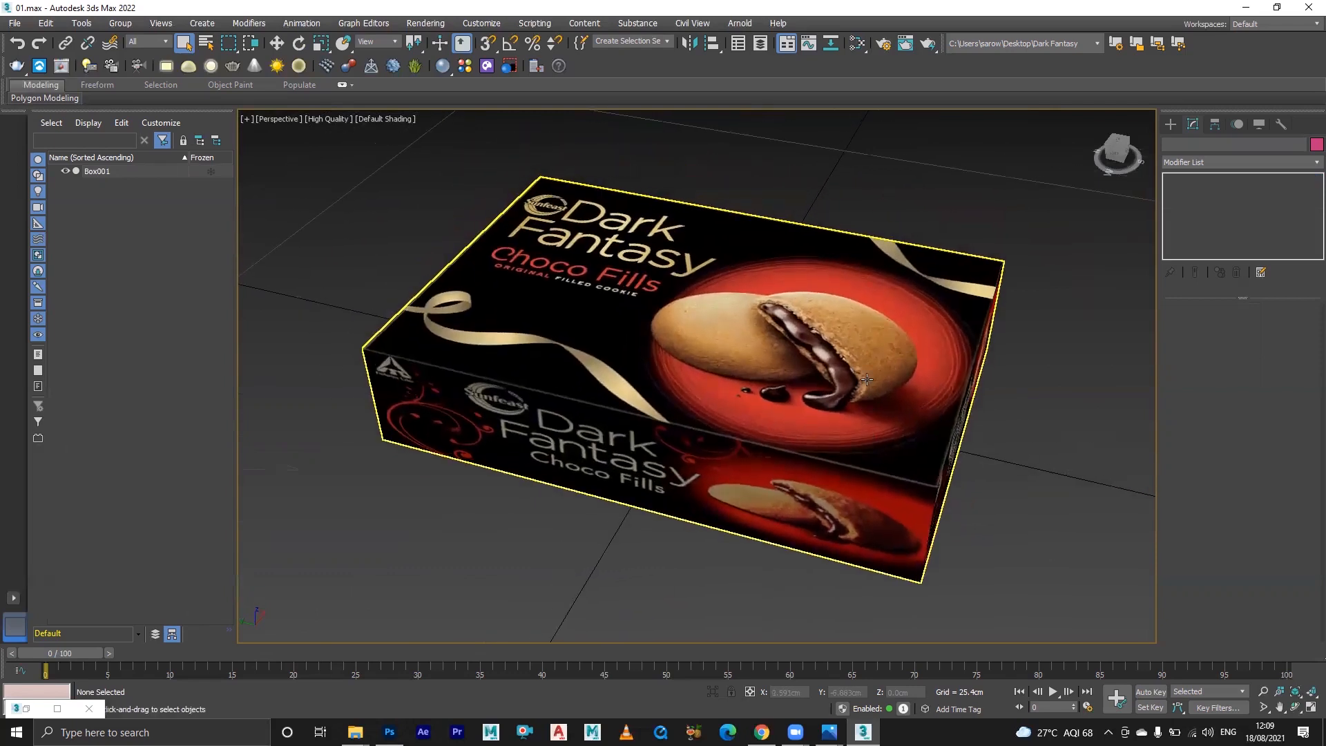